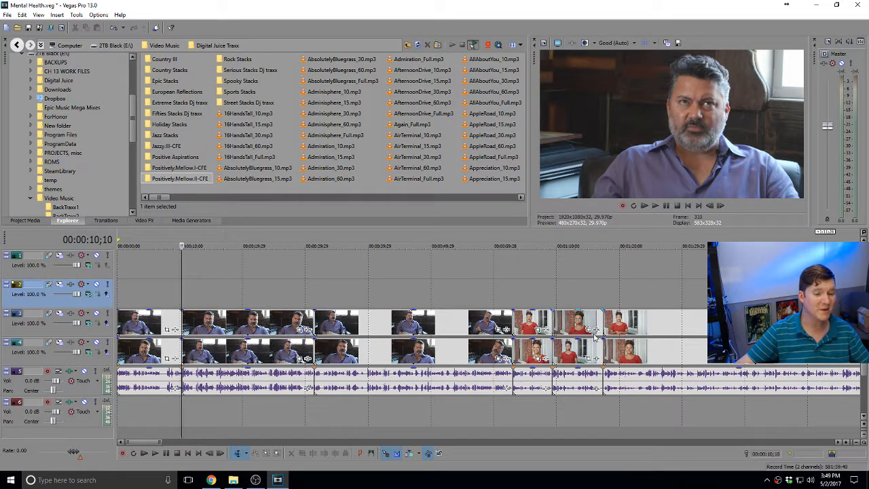
Zoom out the Mental Health timeline and bring up the Twitch Dashboard in Chrome
{"action": "scroll", "coordinate": [575, 319], "scroll_direction": "down", "scroll_amount": 10}
{"action": "scroll", "coordinate": [574, 322], "scroll_direction": "down", "scroll_amount": 1}
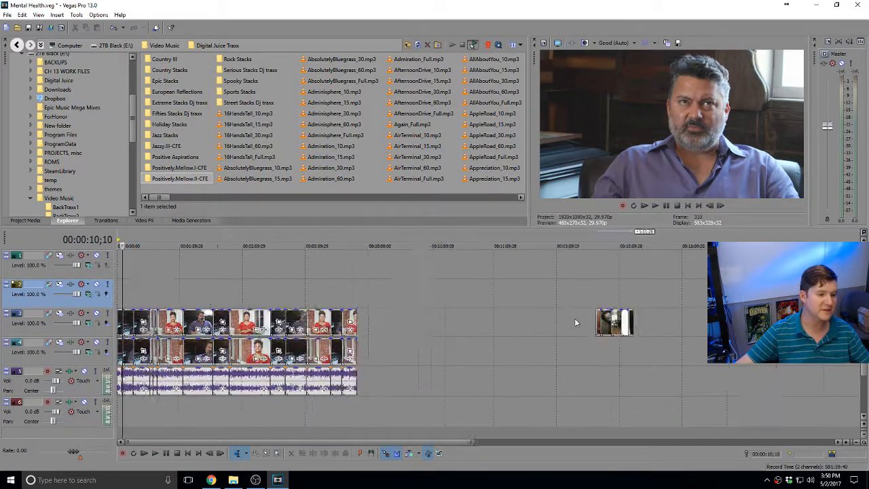
{"action": "scroll", "coordinate": [574, 322], "scroll_direction": "up", "scroll_amount": 2}
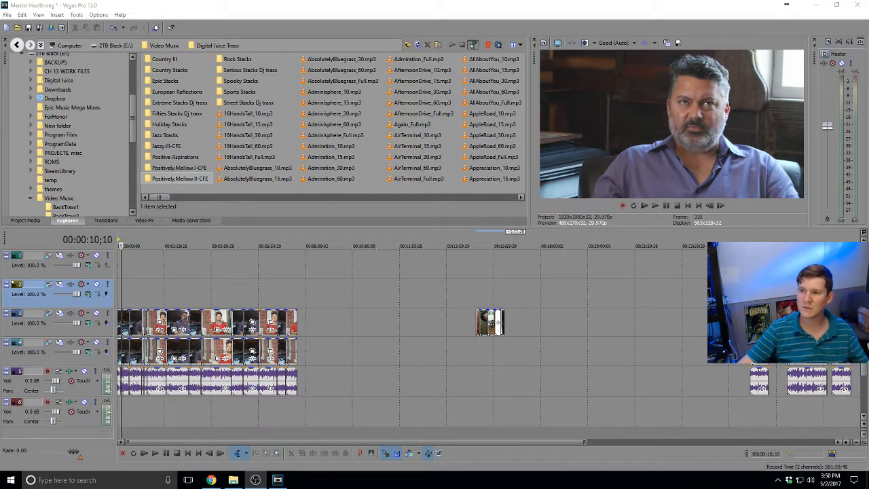
{"action": "left_click", "coordinate": [211, 480]}
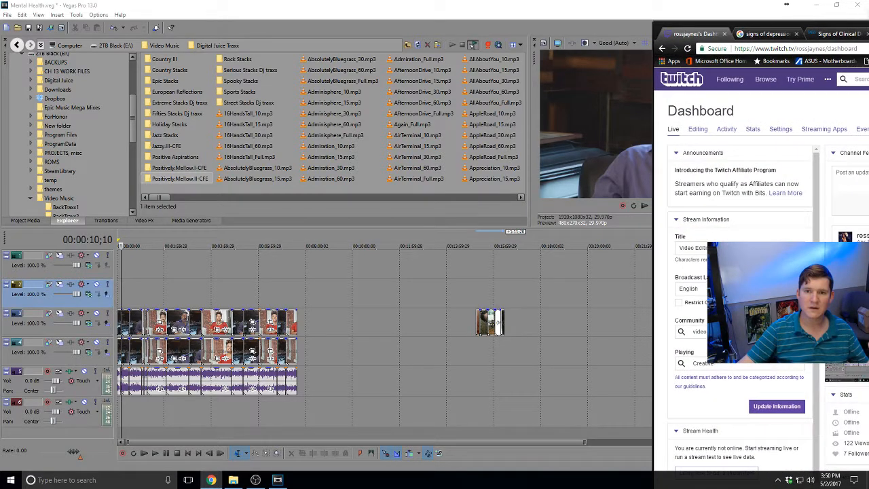
Hide the Chrome Twitch window so the Vegas editor is in front again
{"action": "left_click", "coordinate": [785, 4]}
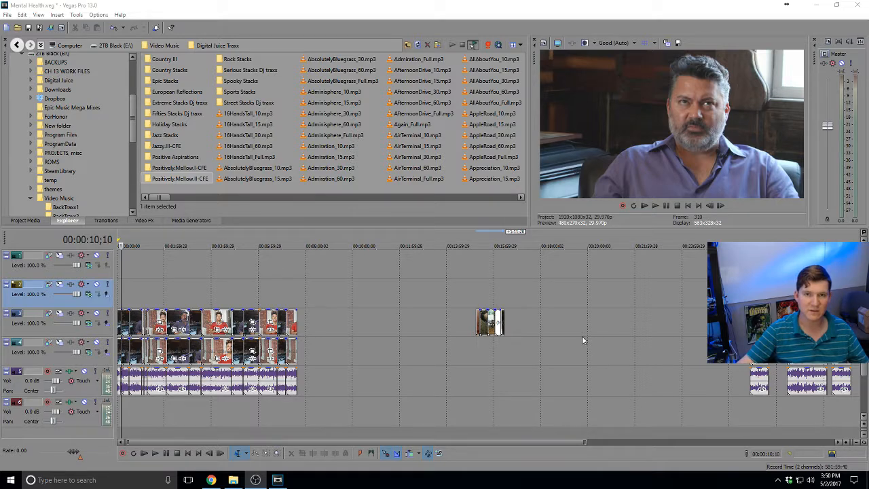
Browse the Explorer and place RememberMe_Full.mp3 at the start of empty music track 6
{"action": "left_click", "coordinate": [130, 418]}
{"action": "scroll", "coordinate": [130, 418], "scroll_direction": "up", "scroll_amount": 2}
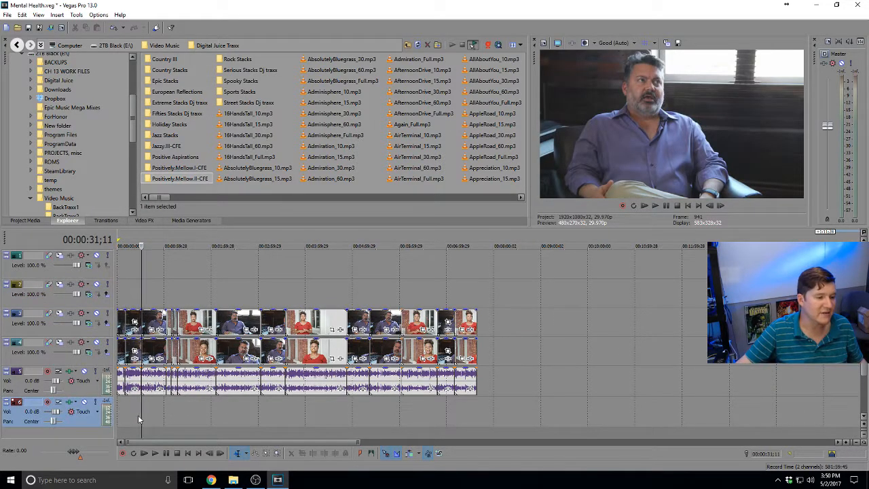
{"action": "scroll", "coordinate": [138, 414], "scroll_direction": "up", "scroll_amount": 1}
{"action": "scroll", "coordinate": [138, 415], "scroll_direction": "down", "scroll_amount": 1}
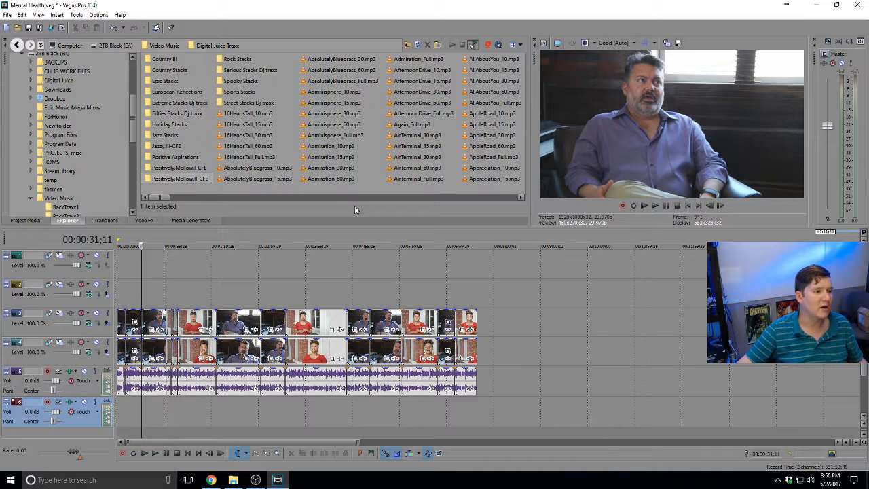
{"action": "left_click_drag", "start_coordinate": [154, 197], "coordinate": [361, 200]}
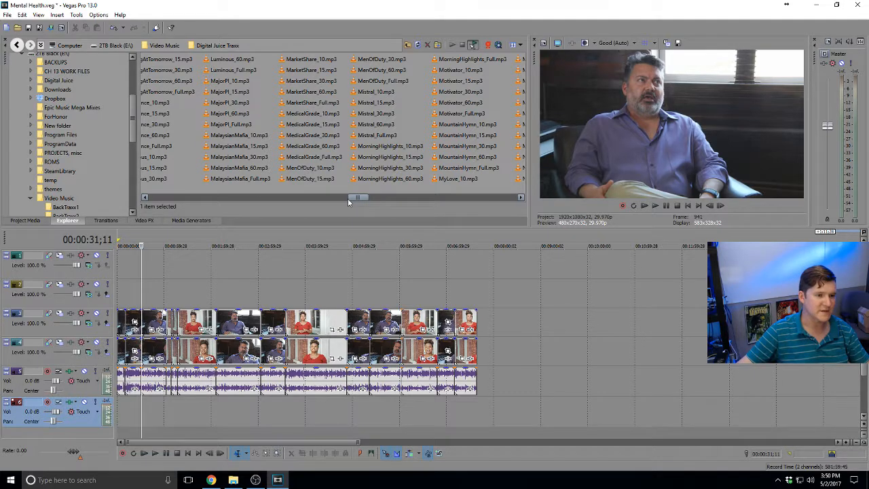
{"action": "left_click_drag", "start_coordinate": [348, 198], "coordinate": [505, 196]}
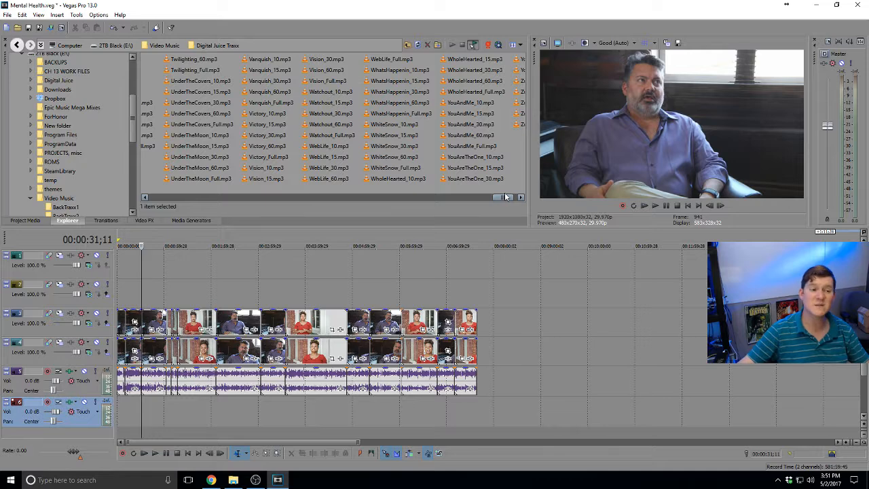
{"action": "left_click_drag", "start_coordinate": [508, 197], "coordinate": [407, 198]}
{"action": "left_click", "coordinate": [475, 181]}
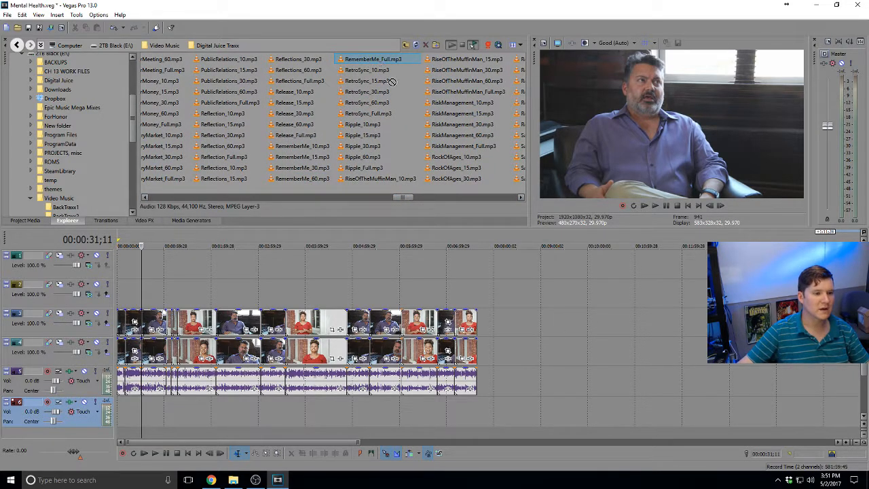
{"action": "left_click_drag", "start_coordinate": [392, 81], "coordinate": [146, 417]}
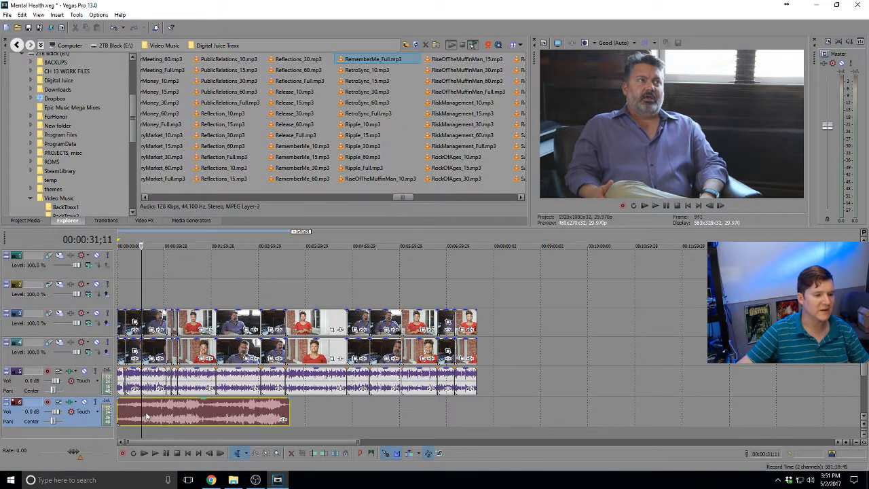
Lower track 6's music volume to -19.0 dB and play from the start to check the mix
{"action": "left_click", "coordinate": [239, 418]}
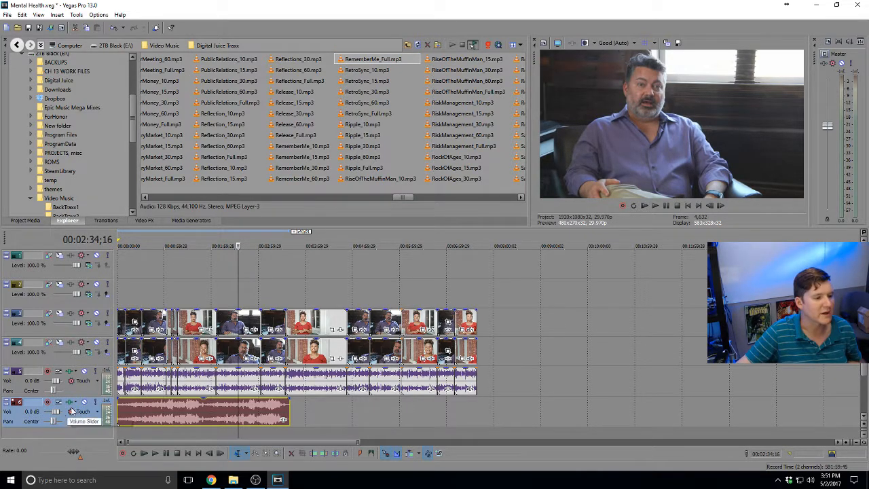
{"action": "left_click_drag", "start_coordinate": [116, 264], "coordinate": [141, 265]}
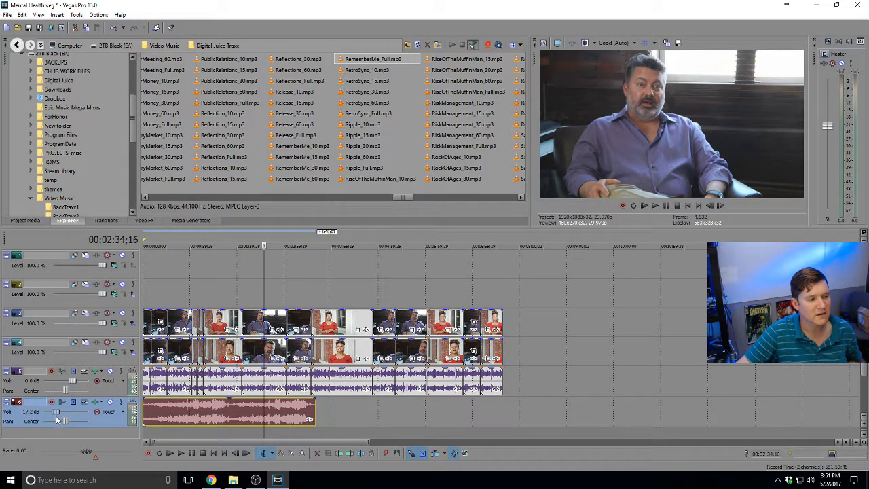
{"action": "left_click", "coordinate": [151, 410]}
{"action": "scroll", "coordinate": [151, 410], "scroll_direction": "up", "scroll_amount": 5}
{"action": "left_click", "coordinate": [145, 410]}
{"action": "key", "text": "space"}
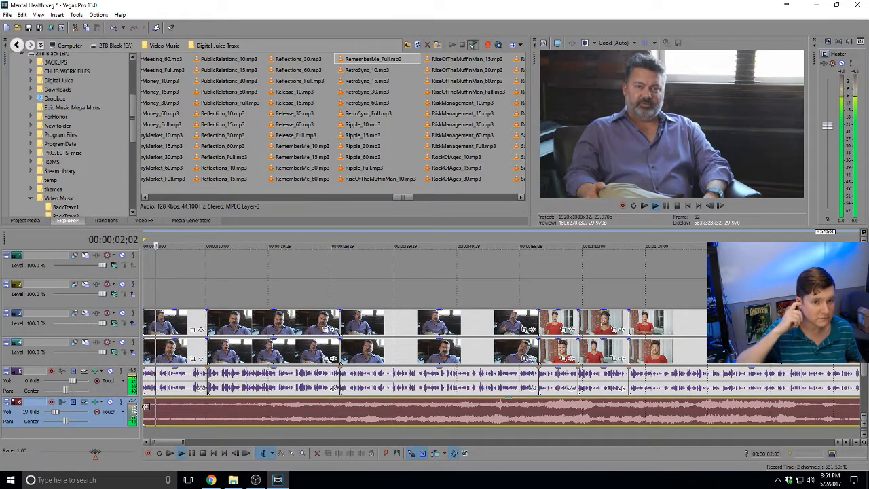
{"action": "scroll", "coordinate": [159, 418], "scroll_direction": "down", "scroll_amount": 4}
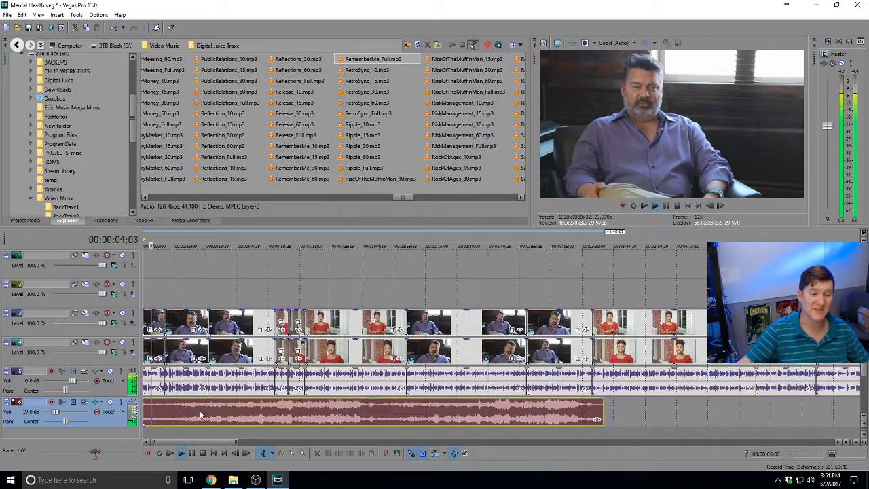
{"action": "left_click", "coordinate": [320, 413]}
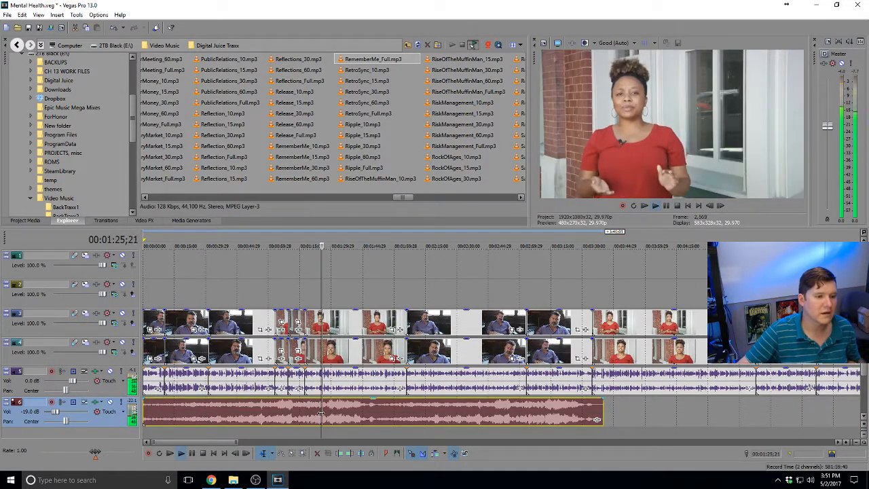
{"action": "left_click", "coordinate": [372, 415]}
Replace the RememberMe music with Reflections_Full.mp3 at track 6's start and audition it
{"action": "key", "text": "Delete"}
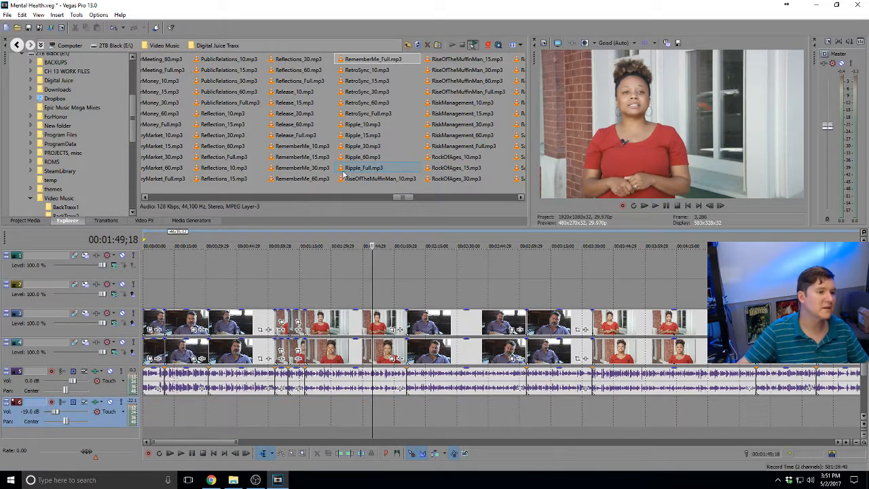
{"action": "left_click", "coordinate": [310, 83]}
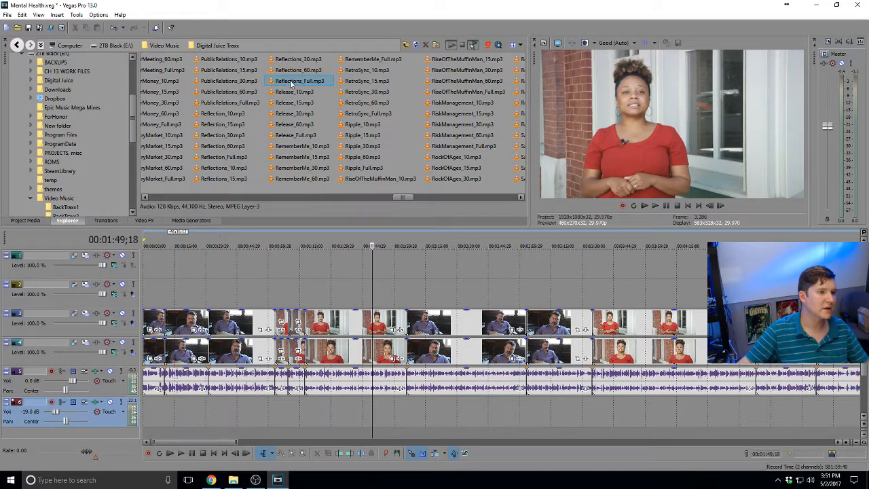
{"action": "left_click", "coordinate": [227, 156]}
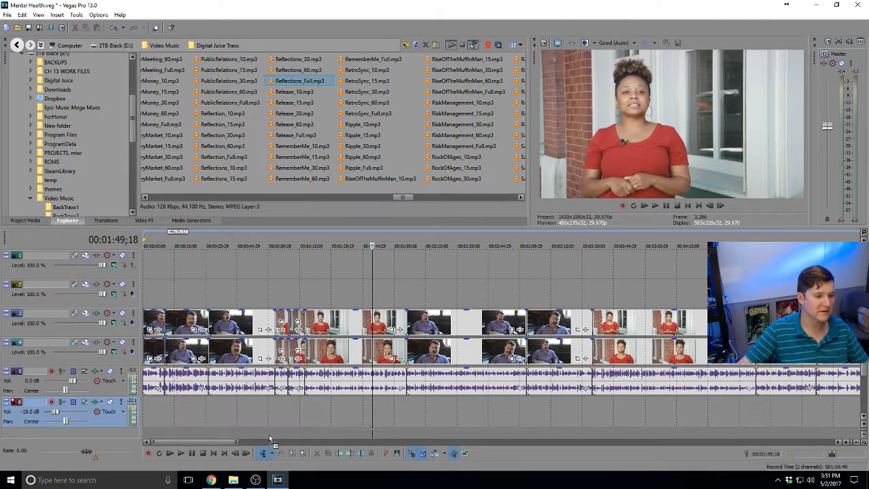
{"action": "left_click_drag", "start_coordinate": [270, 440], "coordinate": [217, 417]}
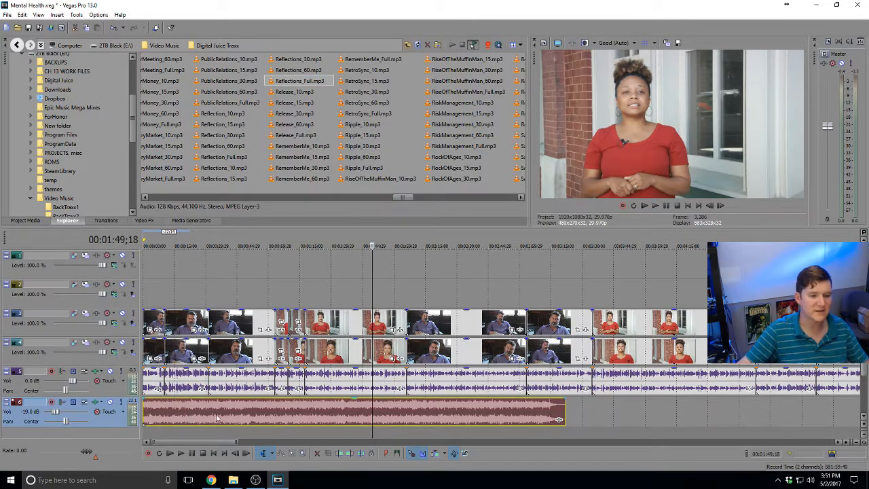
{"action": "left_click", "coordinate": [359, 417]}
{"action": "key", "text": "space"}
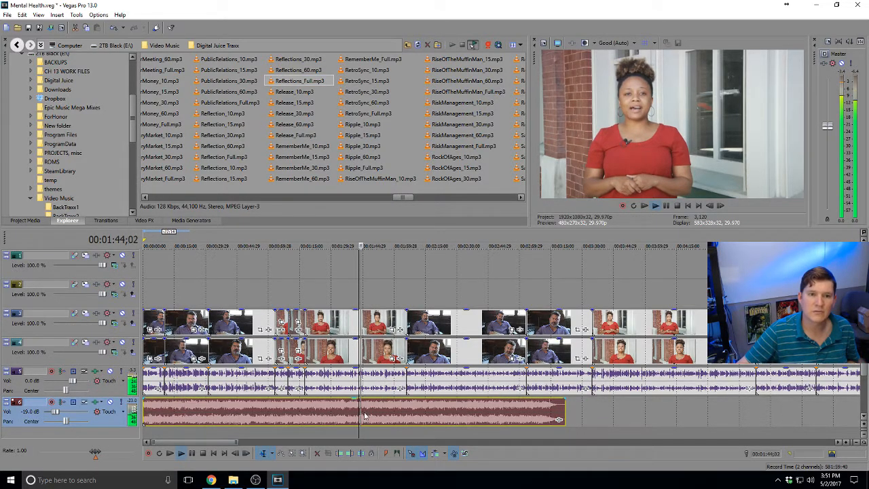
{"action": "scroll", "coordinate": [364, 415], "scroll_direction": "down", "scroll_amount": 3}
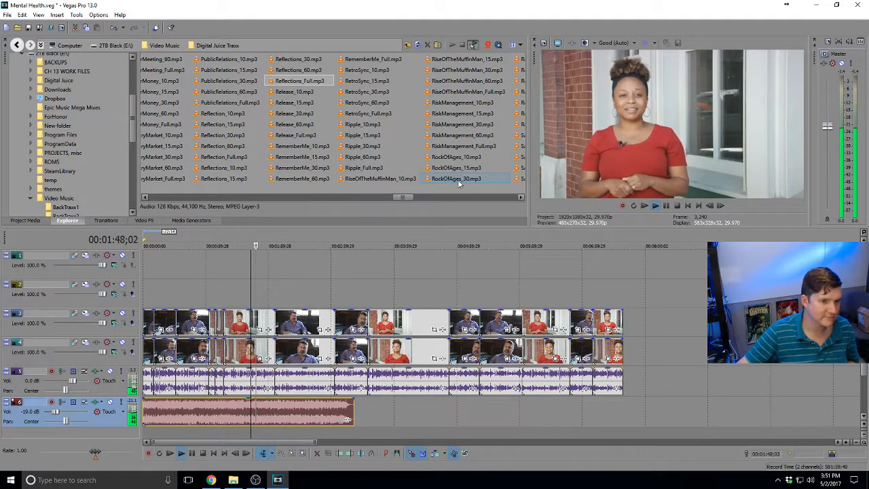
{"action": "key", "text": "space"}
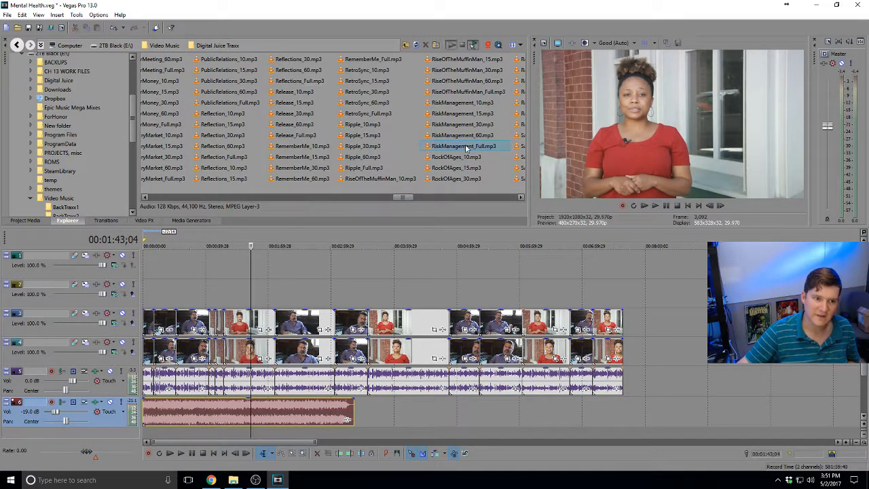
Try other music files and add SimplePleasures_Full.mp3 to track 6 after the first music
{"action": "left_click", "coordinate": [467, 148]}
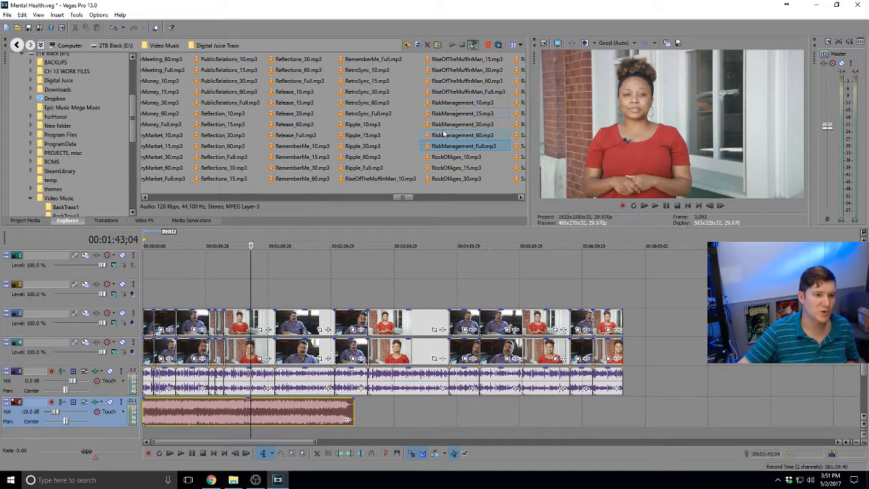
{"action": "left_click_drag", "start_coordinate": [395, 201], "coordinate": [409, 201]}
{"action": "left_click", "coordinate": [421, 180]}
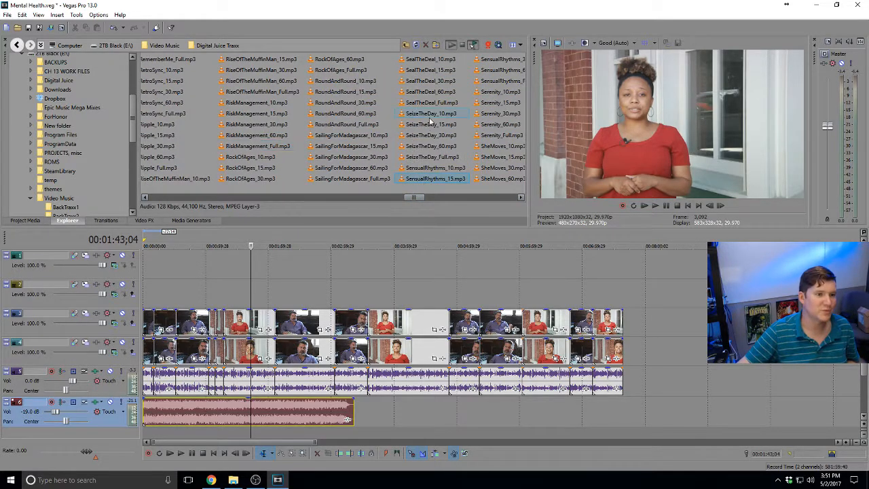
{"action": "left_click_drag", "start_coordinate": [419, 198], "coordinate": [427, 198]}
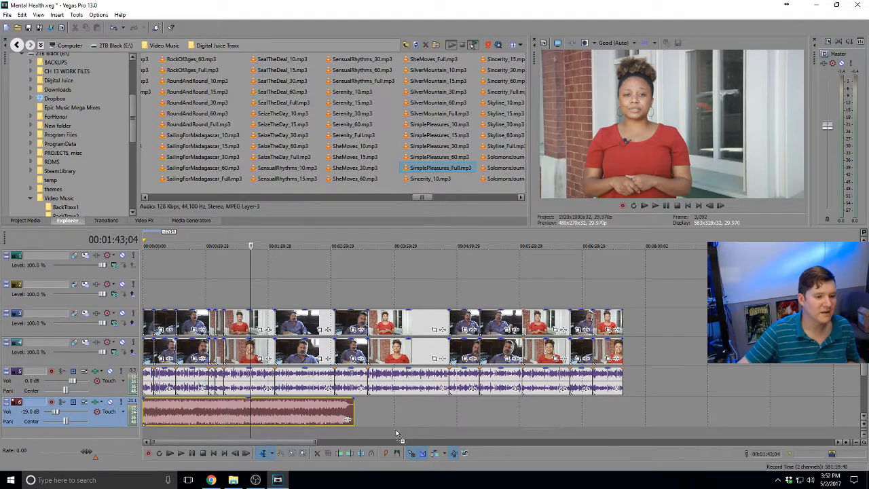
{"action": "left_click_drag", "start_coordinate": [397, 434], "coordinate": [360, 418]}
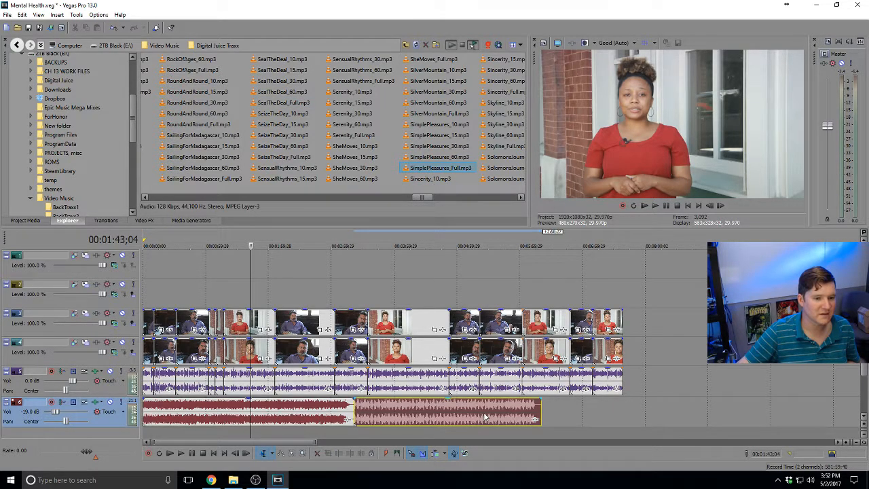
Shorten the first music piece's end and overlap the second to crossfade them, then play it
{"action": "left_click", "coordinate": [461, 414]}
{"action": "key", "text": "space"}
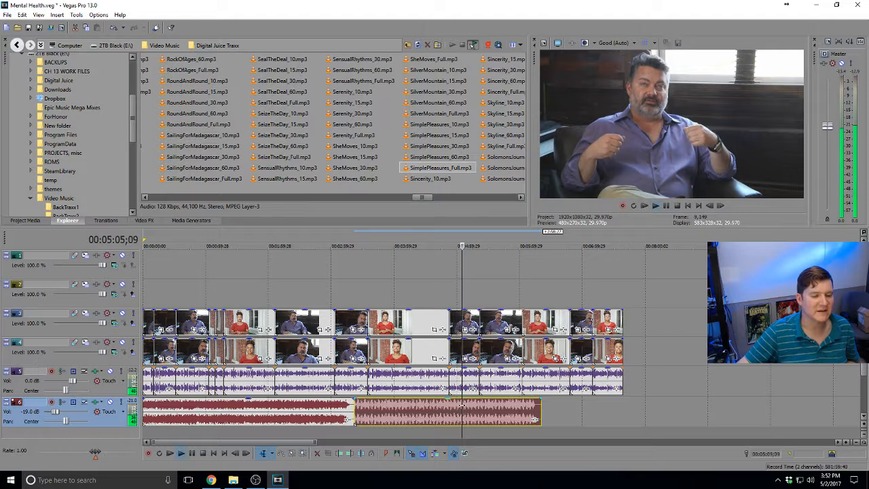
{"action": "left_click", "coordinate": [353, 421]}
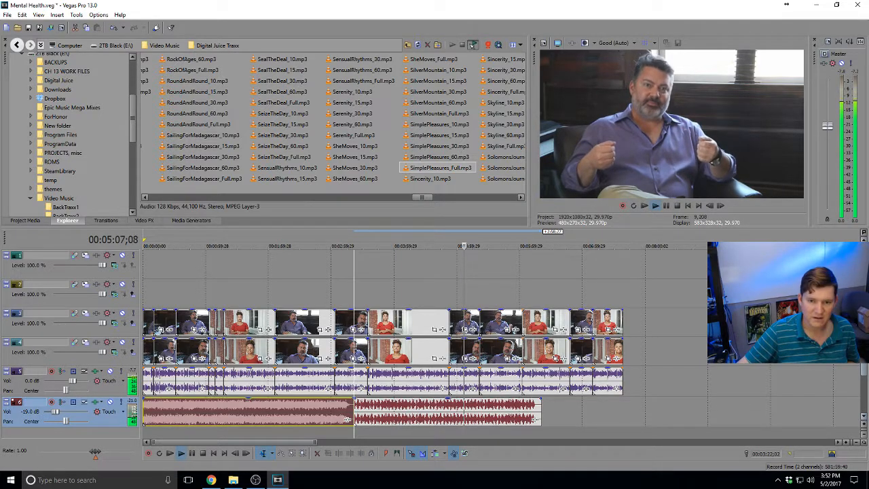
{"action": "scroll", "coordinate": [234, 391], "scroll_direction": "down", "scroll_amount": 1}
{"action": "scroll", "coordinate": [400, 407], "scroll_direction": "up", "scroll_amount": 10}
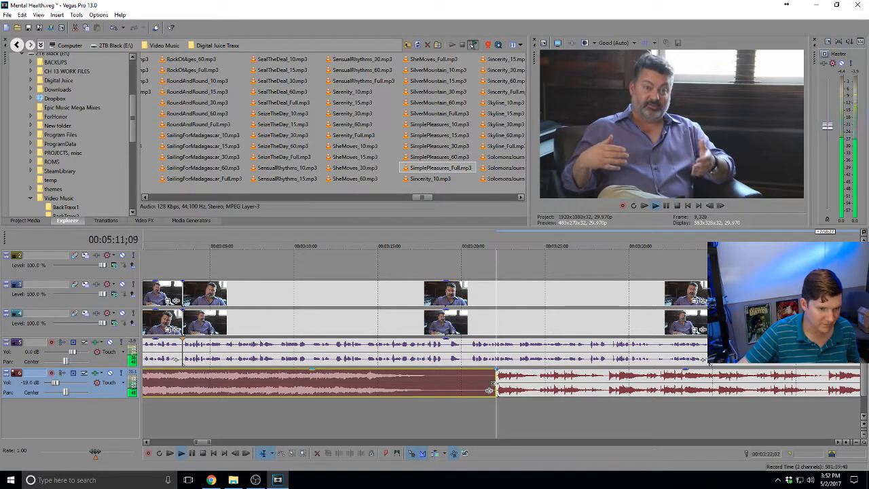
{"action": "left_click_drag", "start_coordinate": [490, 390], "coordinate": [449, 392]}
{"action": "left_click_drag", "start_coordinate": [524, 386], "coordinate": [456, 386]}
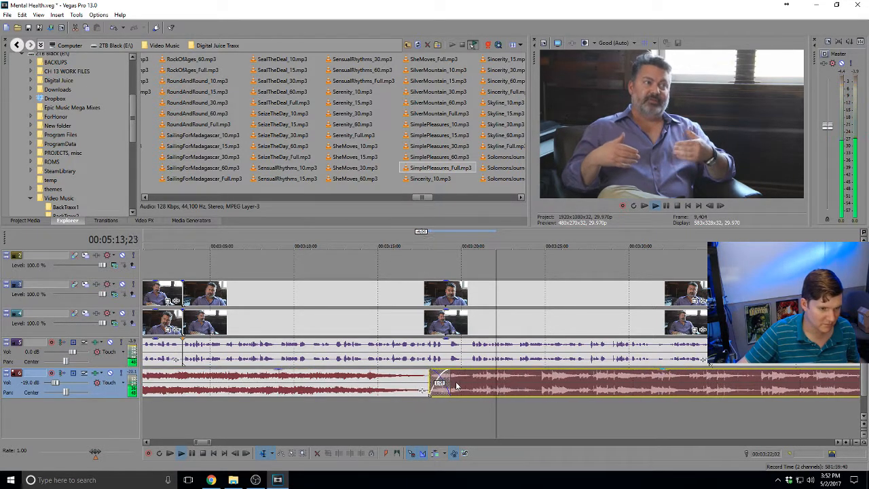
{"action": "left_click", "coordinate": [401, 387]}
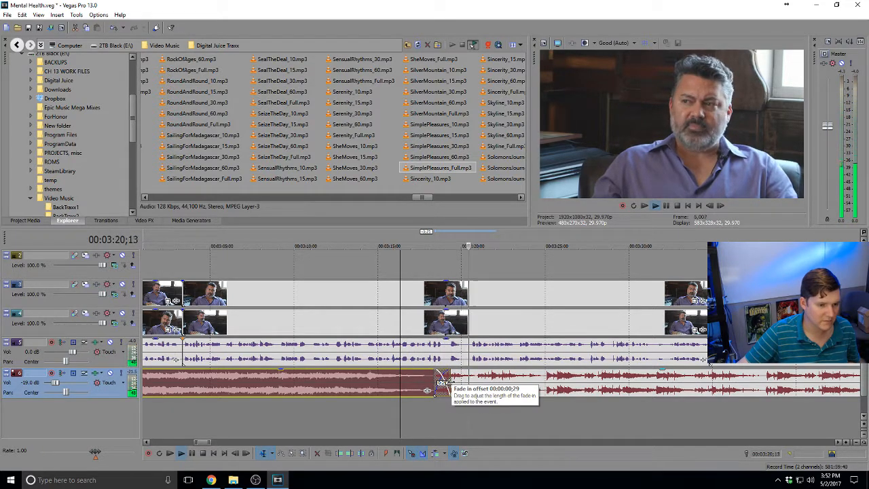
{"action": "key", "text": "space"}
Tighten the music crossfade further, replay it, and browse to SensualRhythms_15.mp3 in the list
{"action": "scroll", "coordinate": [421, 386], "scroll_direction": "up", "scroll_amount": 1}
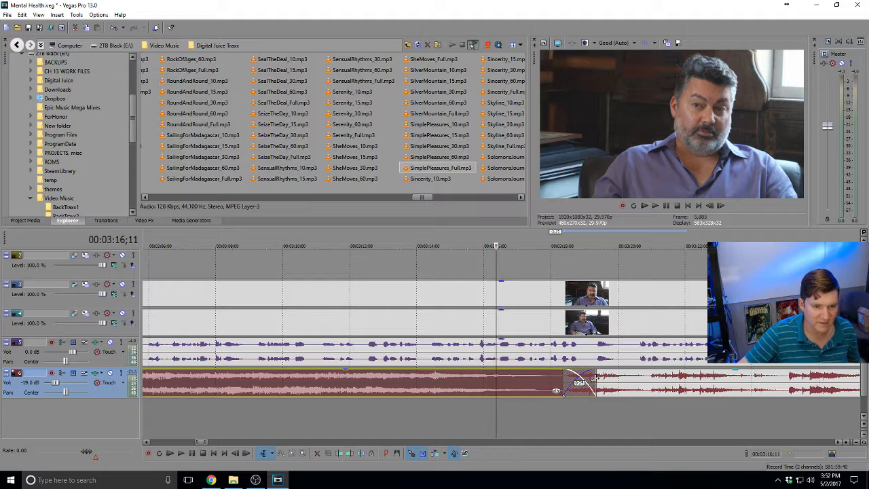
{"action": "left_click_drag", "start_coordinate": [595, 382], "coordinate": [494, 384]}
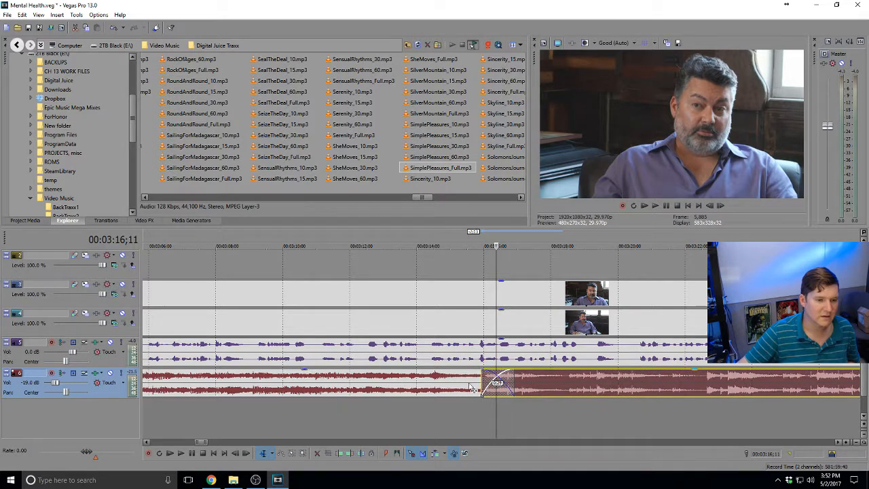
{"action": "left_click", "coordinate": [434, 381]}
{"action": "key", "text": "space"}
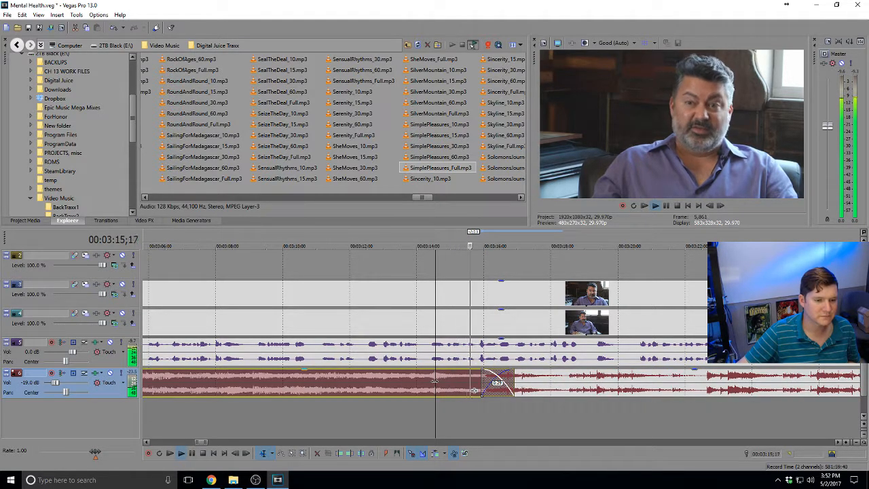
{"action": "scroll", "coordinate": [473, 382], "scroll_direction": "down", "scroll_amount": 5}
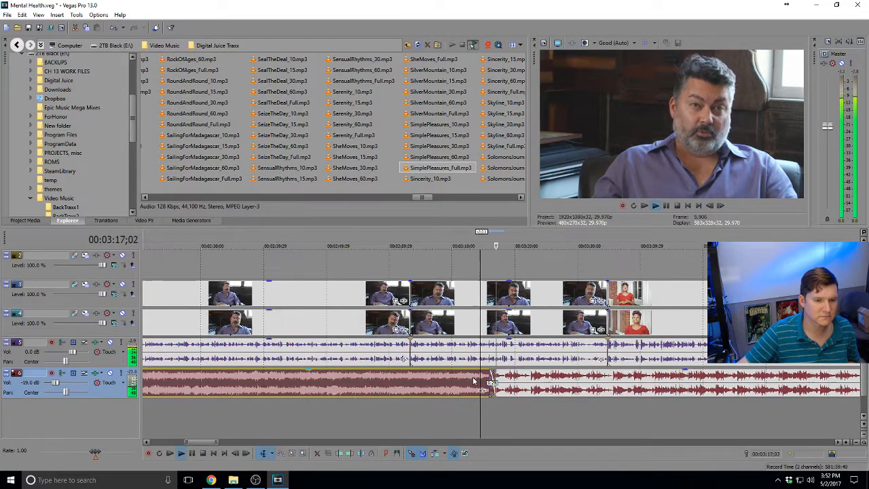
{"action": "scroll", "coordinate": [474, 381], "scroll_direction": "down", "scroll_amount": 2}
{"action": "key", "text": "space"}
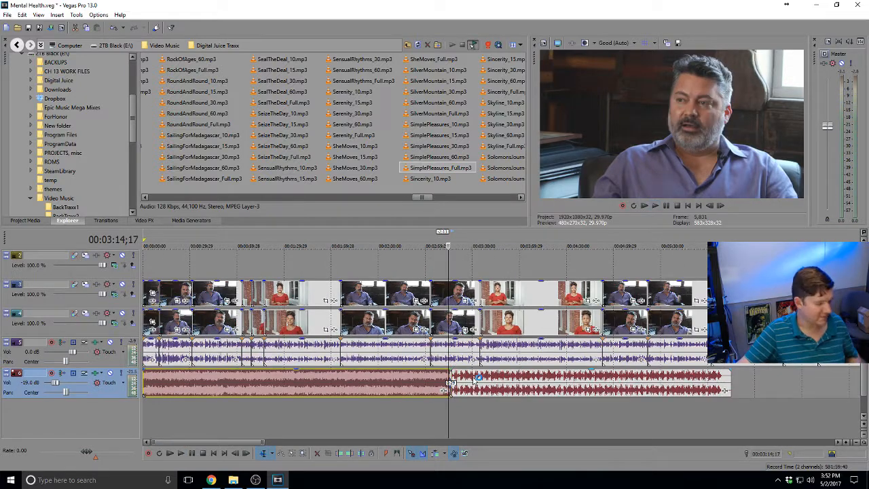
{"action": "left_click", "coordinate": [285, 178]}
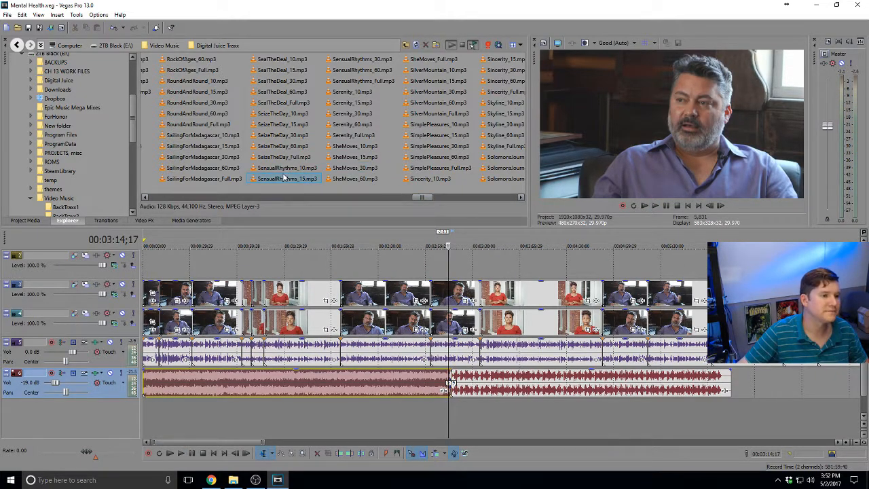
{"action": "left_click_drag", "start_coordinate": [424, 198], "coordinate": [436, 198]}
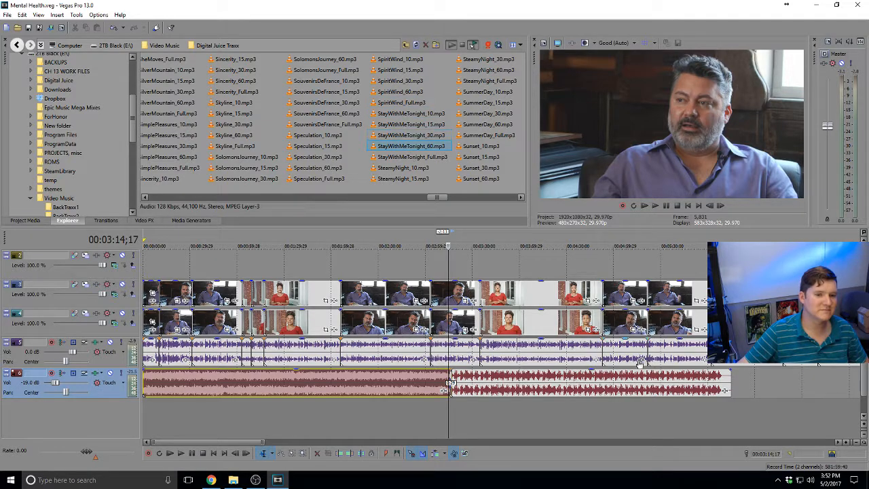
Add TakingTime_Full.mp3 from the Explorer as music on a new audio track
{"action": "scroll", "coordinate": [689, 378], "scroll_direction": "down", "scroll_amount": 5}
{"action": "scroll", "coordinate": [458, 368], "scroll_direction": "up", "scroll_amount": 2}
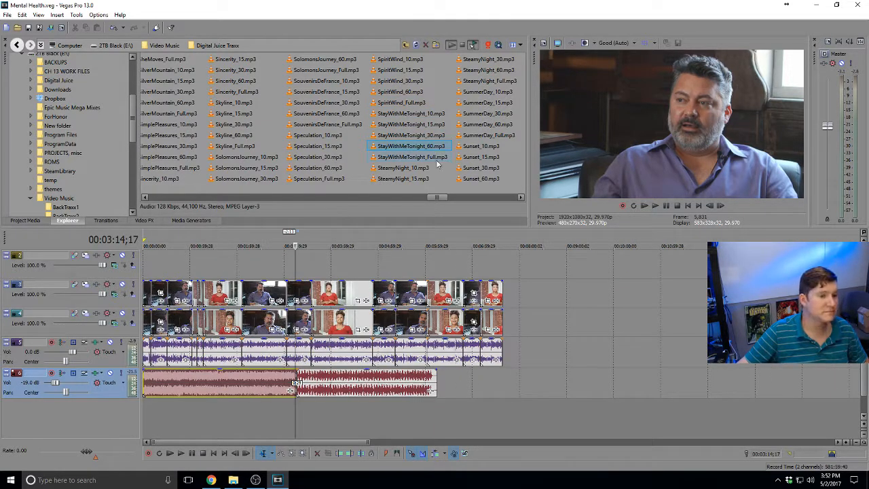
{"action": "left_click_drag", "start_coordinate": [437, 197], "coordinate": [446, 199]}
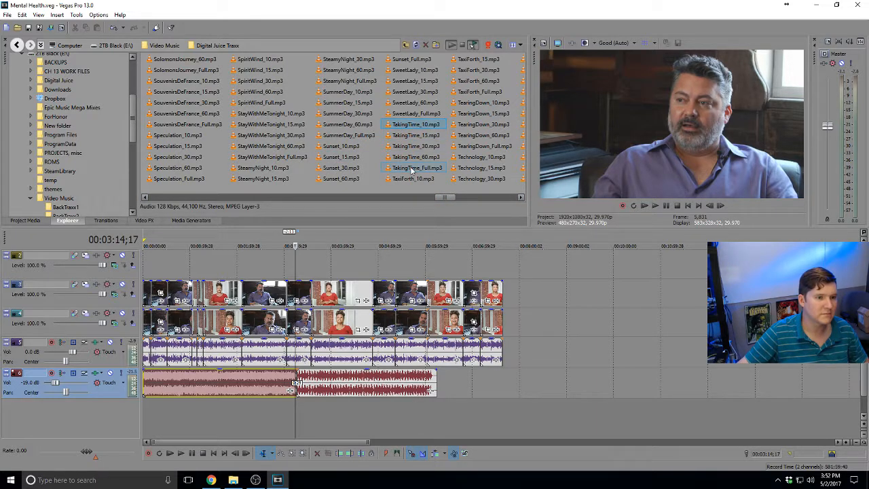
{"action": "left_click_drag", "start_coordinate": [416, 170], "coordinate": [428, 414]}
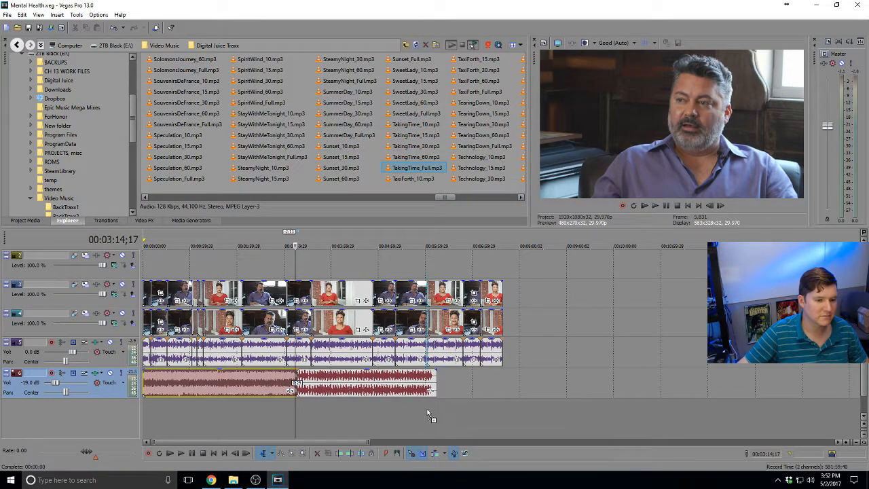
{"action": "left_click_drag", "start_coordinate": [323, 410], "coordinate": [367, 404]}
Line the TakingTime music's end up against the video's end, moving it later past the end
{"action": "left_click", "coordinate": [425, 410]}
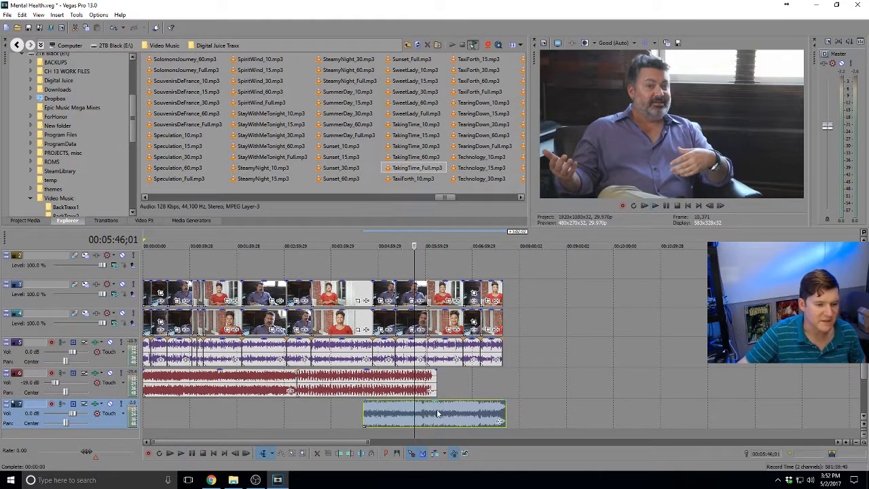
{"action": "scroll", "coordinate": [630, 413], "scroll_direction": "up", "scroll_amount": 2}
{"action": "left_click", "coordinate": [672, 413]}
{"action": "scroll", "coordinate": [552, 395], "scroll_direction": "up", "scroll_amount": 5}
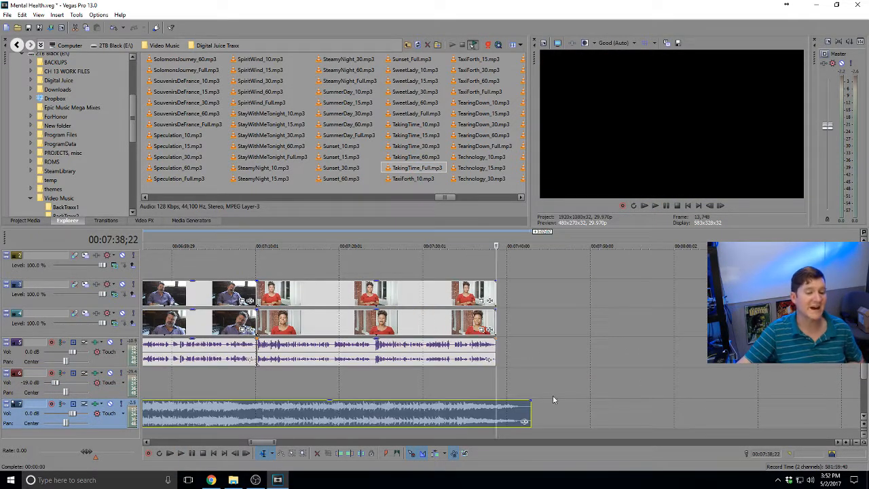
{"action": "left_click_drag", "start_coordinate": [548, 408], "coordinate": [442, 416]}
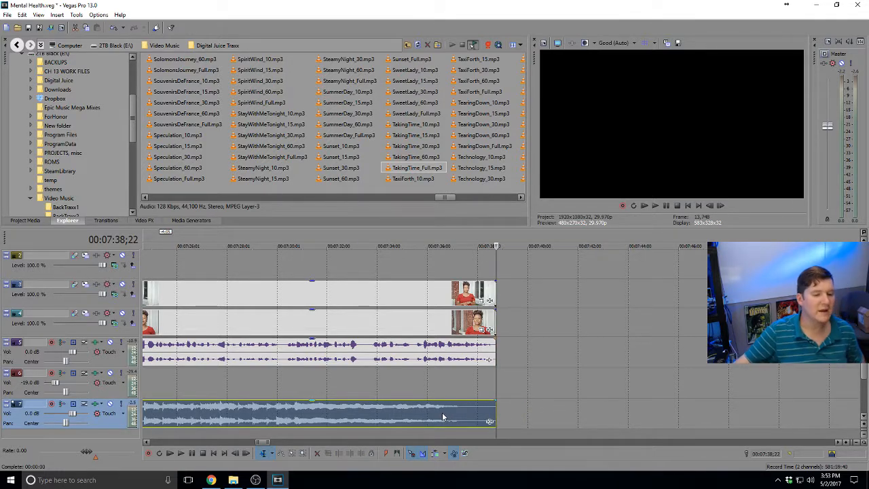
{"action": "left_click", "coordinate": [445, 416]}
{"action": "scroll", "coordinate": [445, 416], "scroll_direction": "up", "scroll_amount": 3}
{"action": "left_click_drag", "start_coordinate": [564, 419], "coordinate": [650, 402]}
Slide the TakingTime music earlier and play back the ending to check it
{"action": "left_click", "coordinate": [591, 419]}
{"action": "scroll", "coordinate": [590, 419], "scroll_direction": "up", "scroll_amount": 1}
{"action": "left_click", "coordinate": [439, 408]}
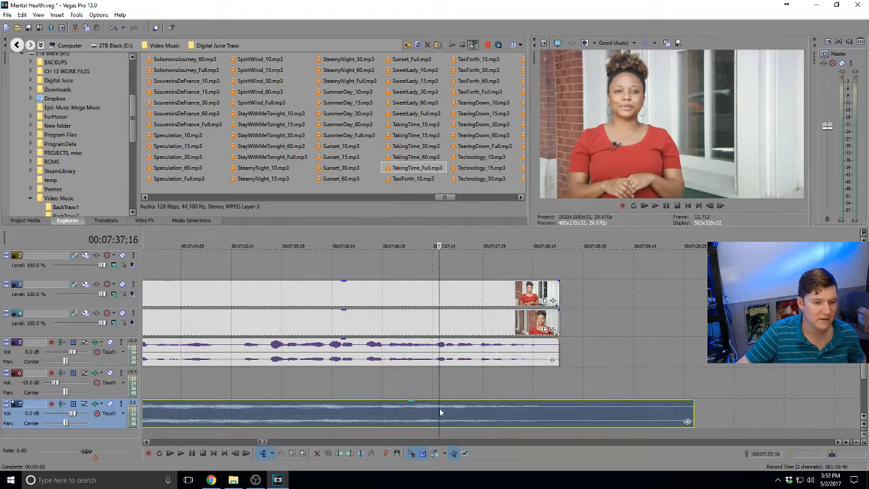
{"action": "key", "text": "space"}
{"action": "key", "text": "space"}
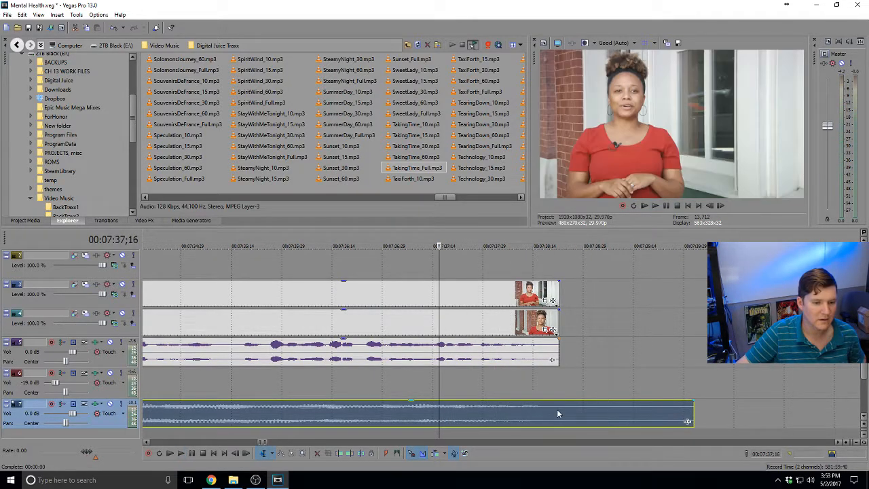
{"action": "left_click_drag", "start_coordinate": [557, 408], "coordinate": [492, 411]}
{"action": "left_click", "coordinate": [380, 411]}
{"action": "key", "text": "space"}
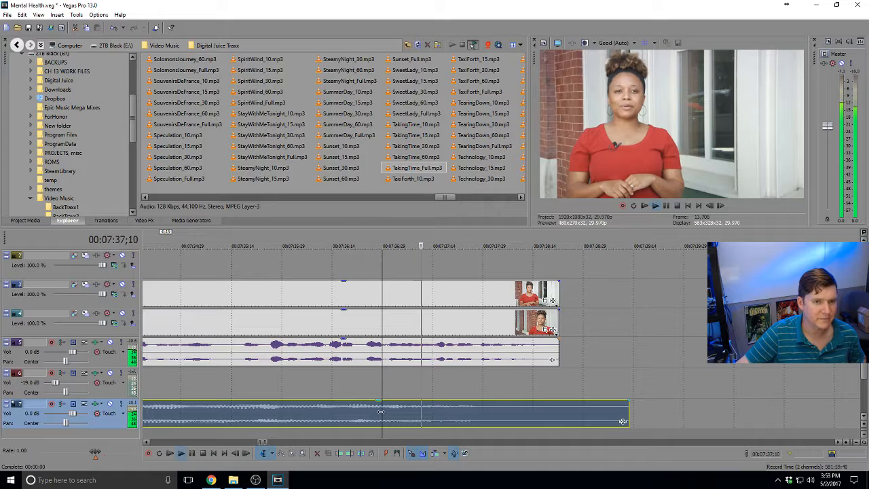
{"action": "key", "text": "space"}
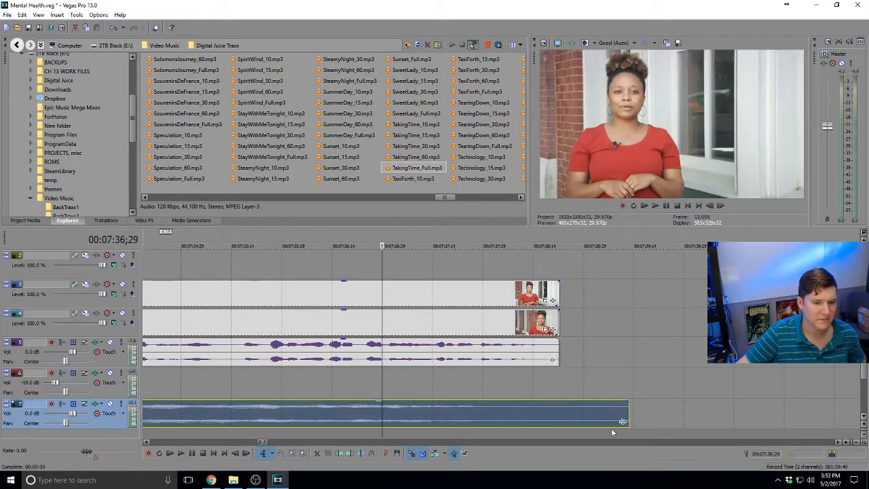
Trim track 7's music to end with the last clip, review it, then shorten track 6's music
{"action": "left_click_drag", "start_coordinate": [627, 410], "coordinate": [559, 411]}
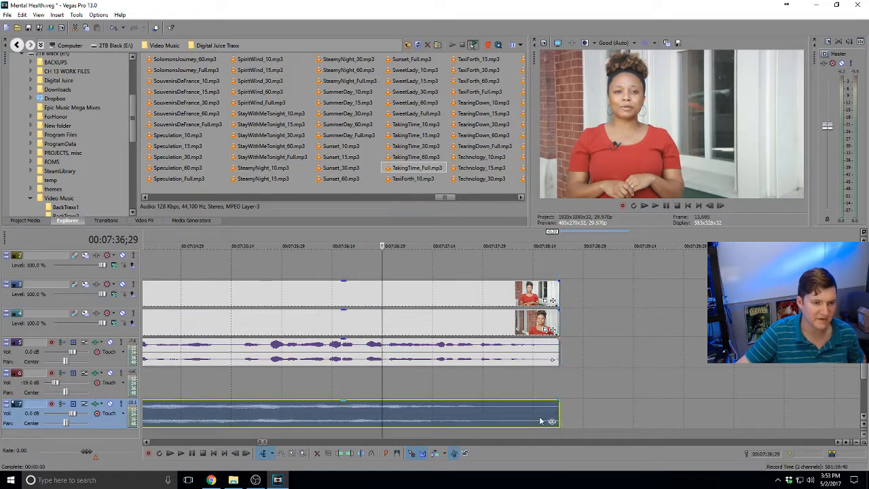
{"action": "left_click", "coordinate": [355, 418]}
{"action": "key", "text": "space"}
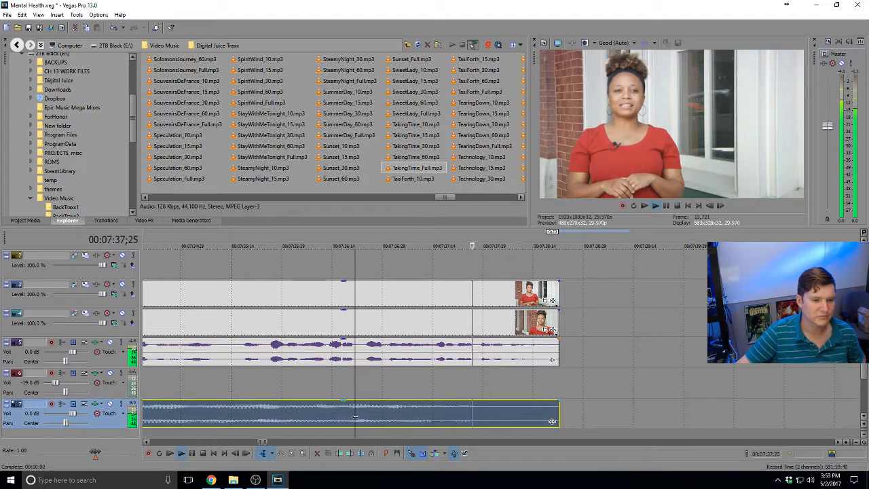
{"action": "scroll", "coordinate": [353, 420], "scroll_direction": "down", "scroll_amount": 4}
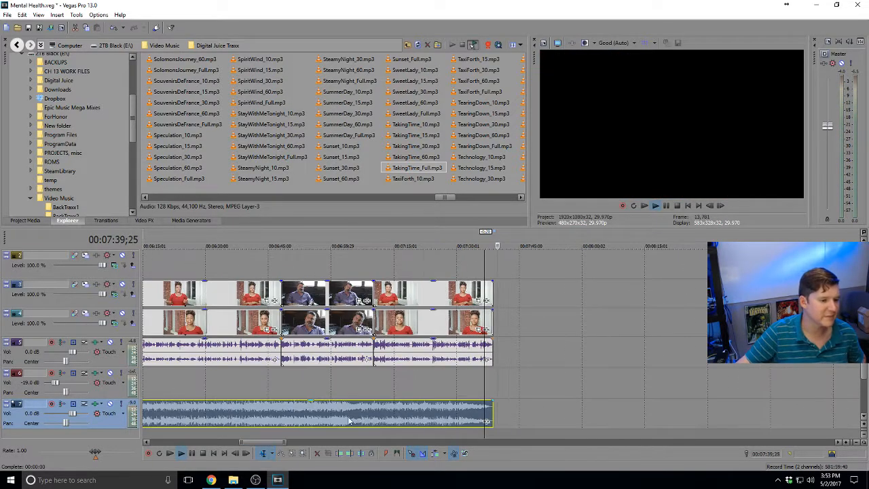
{"action": "key", "text": "space"}
{"action": "left_click_drag", "start_coordinate": [362, 383], "coordinate": [227, 385]}
Trim the TakingTime music's start later, then nudge it slightly earlier near 4:42;10
{"action": "left_click", "coordinate": [211, 399]}
{"action": "scroll", "coordinate": [217, 397], "scroll_direction": "up", "scroll_amount": 5}
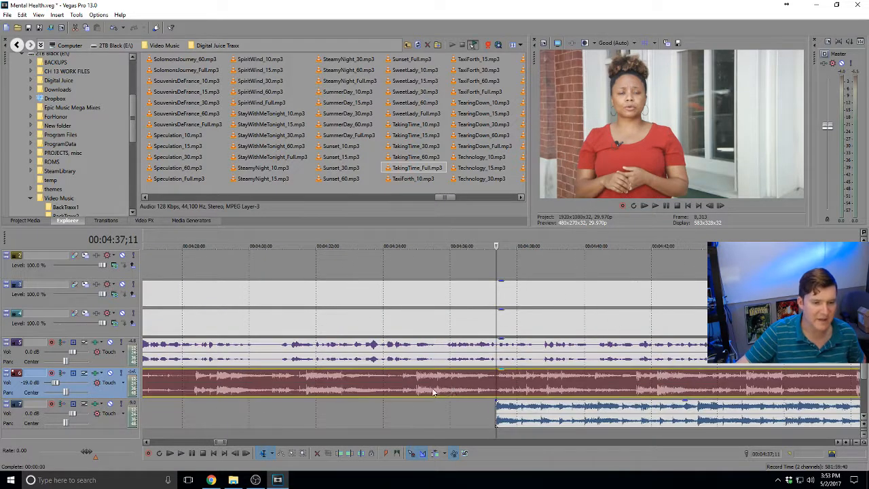
{"action": "left_click_drag", "start_coordinate": [495, 418], "coordinate": [562, 410]}
{"action": "left_click", "coordinate": [662, 408]}
{"action": "scroll", "coordinate": [655, 409], "scroll_direction": "up", "scroll_amount": 3}
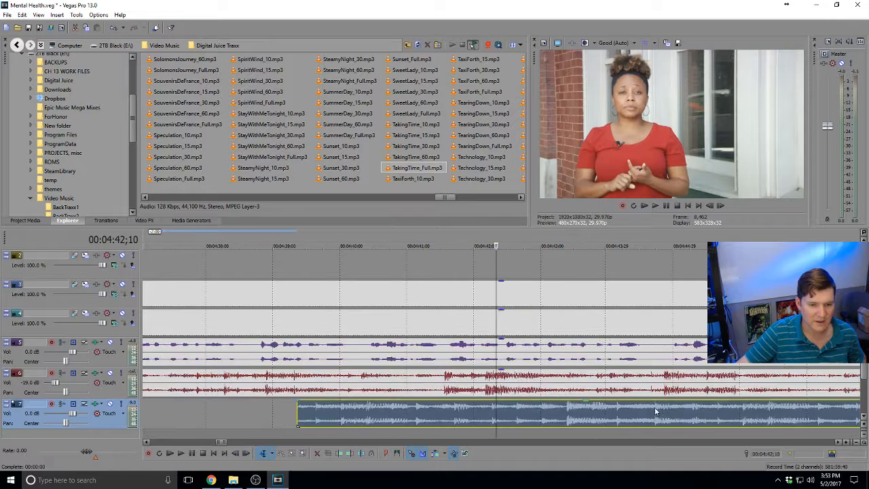
{"action": "left_click_drag", "start_coordinate": [510, 411], "coordinate": [508, 413]}
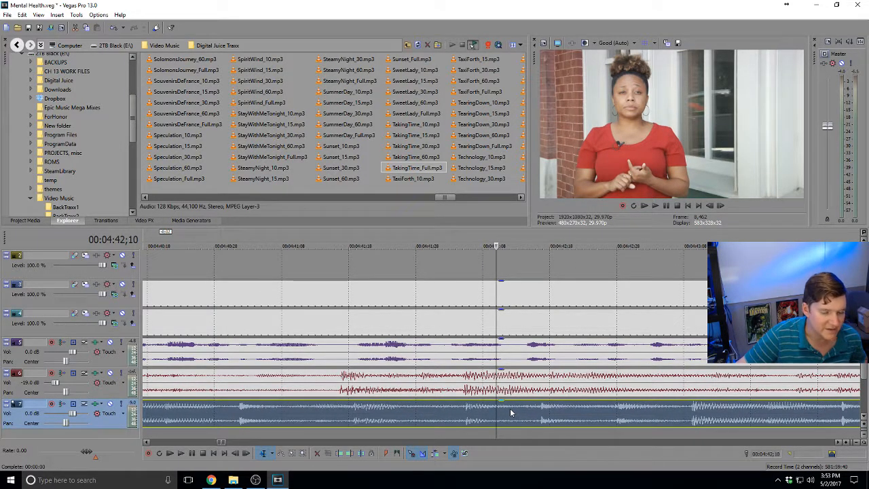
{"action": "scroll", "coordinate": [510, 408], "scroll_direction": "down", "scroll_amount": 4}
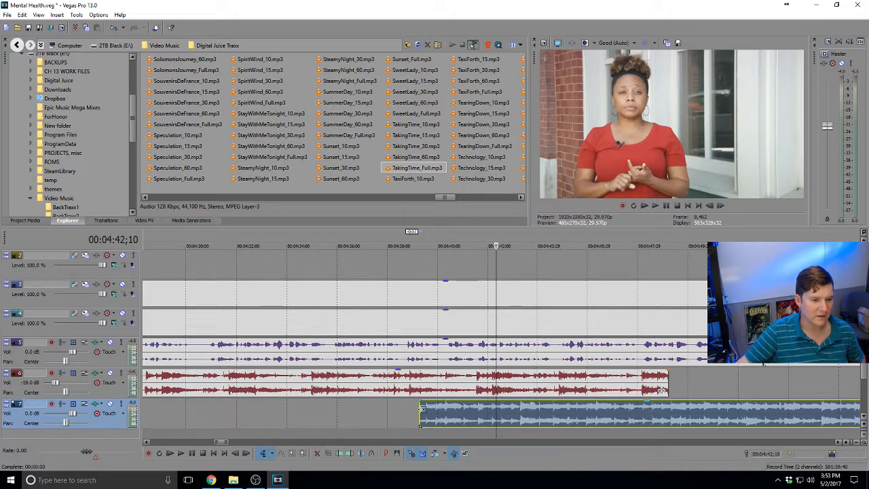
Move the TakingTime music onto track 6, shorten the crossfade, and play it back
{"action": "left_click_drag", "start_coordinate": [421, 407], "coordinate": [420, 383]}
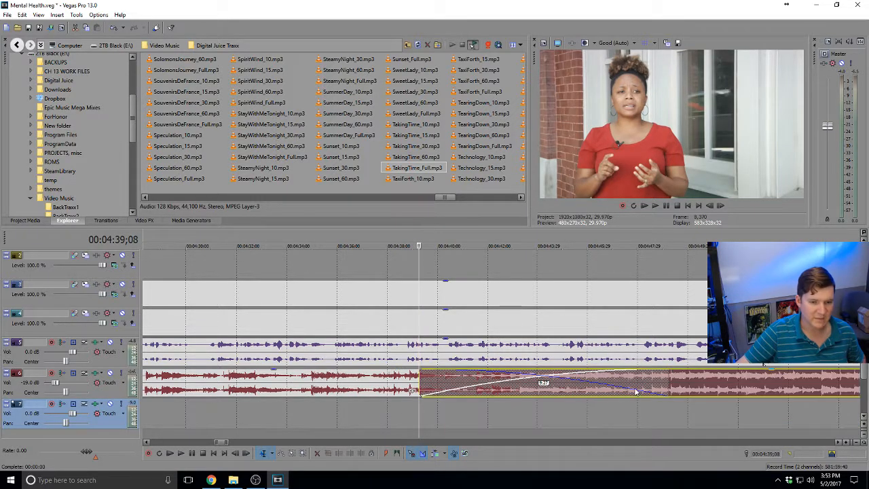
{"action": "left_click_drag", "start_coordinate": [666, 381], "coordinate": [511, 384]}
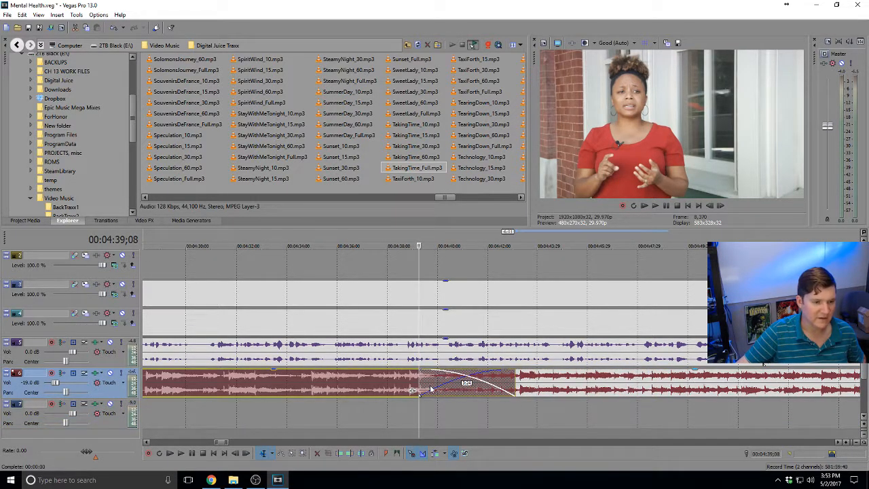
{"action": "left_click_drag", "start_coordinate": [415, 386], "coordinate": [501, 385]}
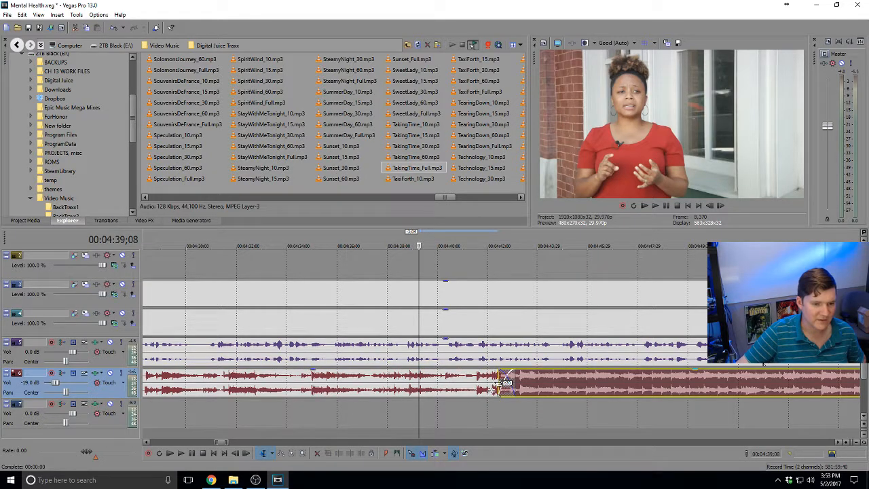
{"action": "left_click", "coordinate": [499, 383]}
{"action": "scroll", "coordinate": [499, 383], "scroll_direction": "up", "scroll_amount": 3}
{"action": "left_click", "coordinate": [429, 384]}
{"action": "key", "text": "space"}
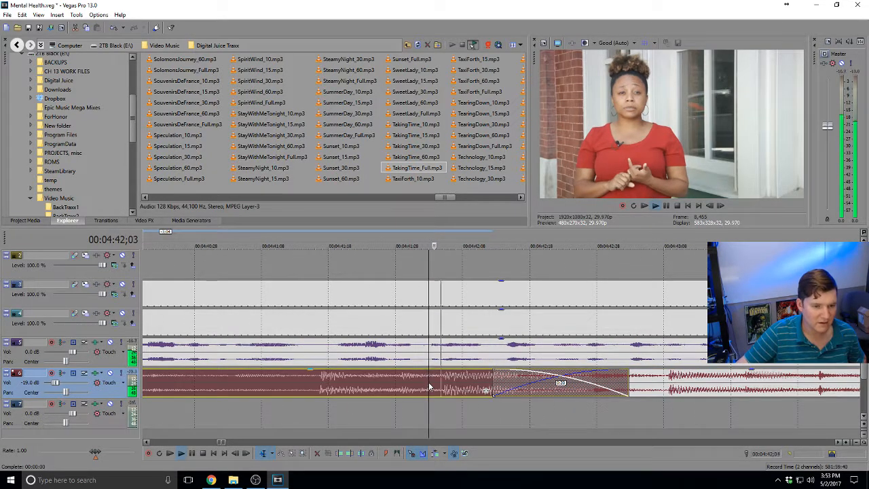
{"action": "scroll", "coordinate": [429, 385], "scroll_direction": "down", "scroll_amount": 5}
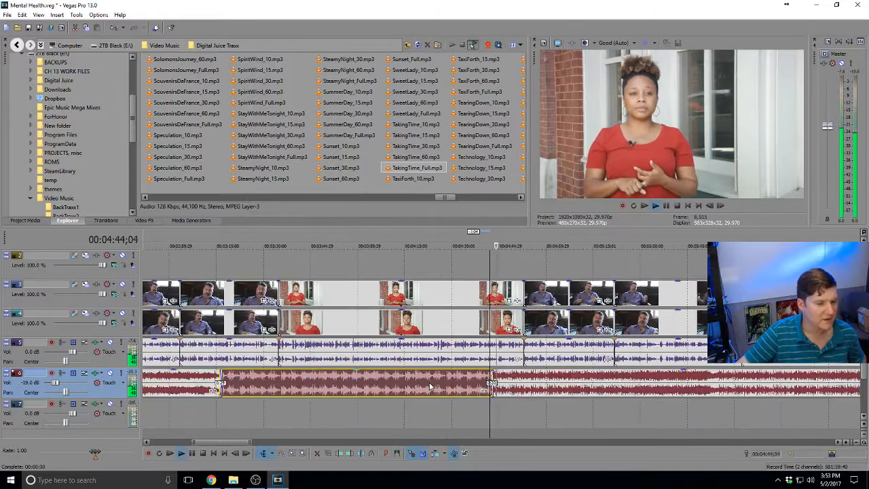
{"action": "scroll", "coordinate": [429, 386], "scroll_direction": "down", "scroll_amount": 3}
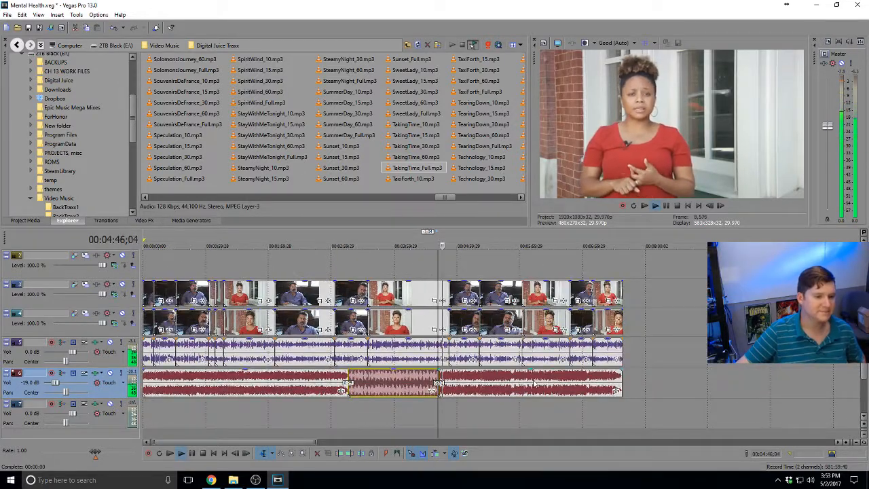
{"action": "left_click", "coordinate": [380, 350]}
{"action": "right_click", "coordinate": [380, 346]}
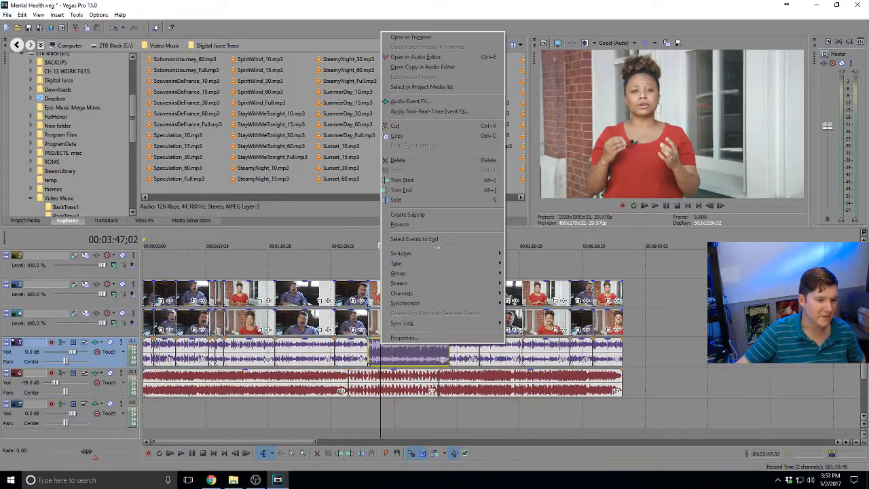
{"action": "mouse_move", "coordinate": [475, 253]}
{"action": "left_click", "coordinate": [536, 293]}
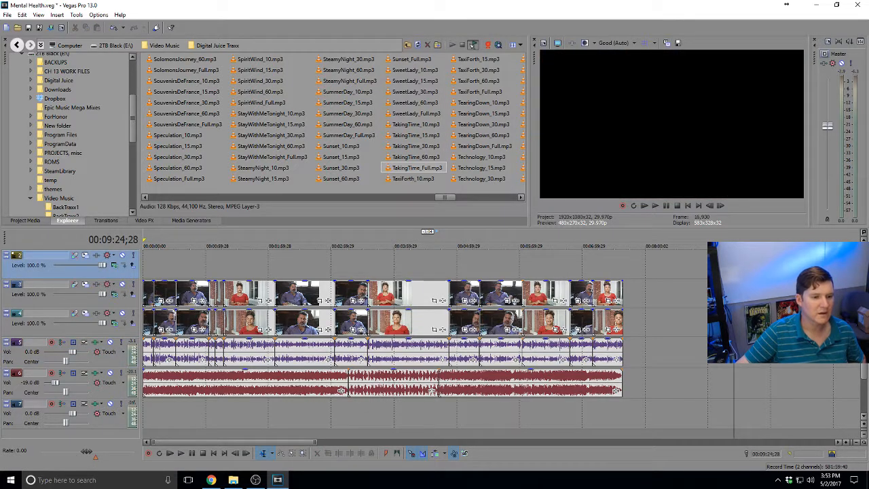
{"action": "left_click", "coordinate": [343, 356]}
{"action": "left_click", "coordinate": [394, 353]}
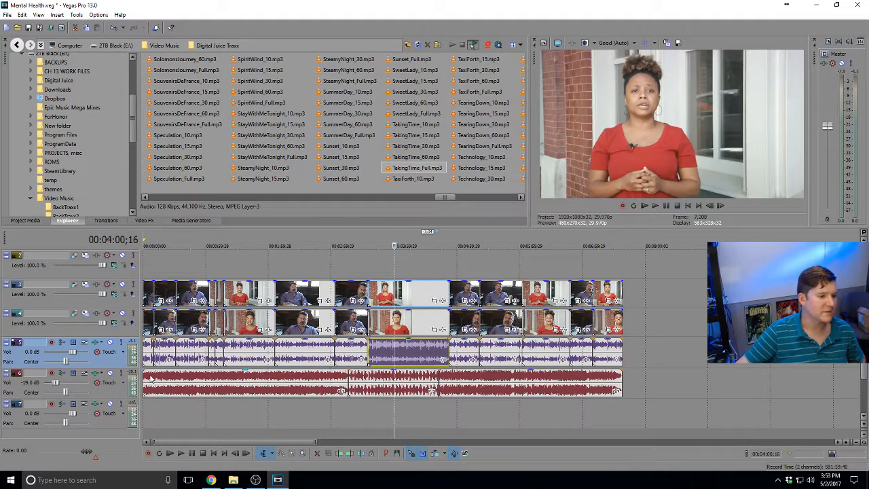
{"action": "left_click", "coordinate": [151, 378]}
{"action": "scroll", "coordinate": [151, 378], "scroll_direction": "down", "scroll_amount": 2}
{"action": "key", "text": "Home"}
{"action": "key", "text": "space"}
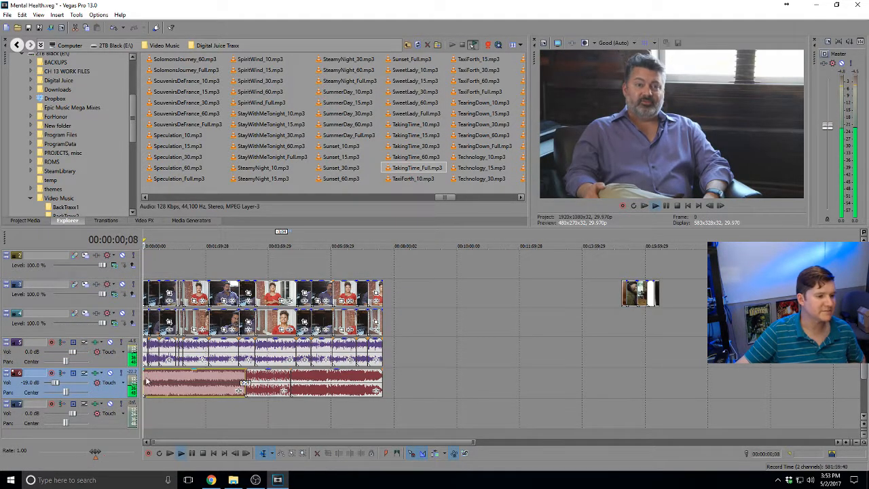
{"action": "scroll", "coordinate": [187, 374], "scroll_direction": "up", "scroll_amount": 3}
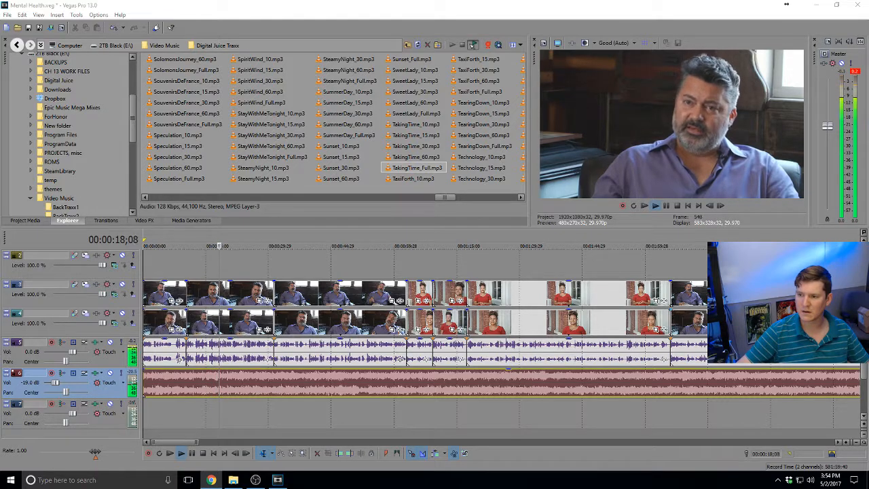
Stop playback and save the project with Ctrl+S
{"action": "left_click", "coordinate": [295, 295]}
{"action": "key", "text": "space"}
{"action": "key", "text": "ctrl+s"}
{"action": "scroll", "coordinate": [294, 295], "scroll_direction": "down", "scroll_amount": 1}
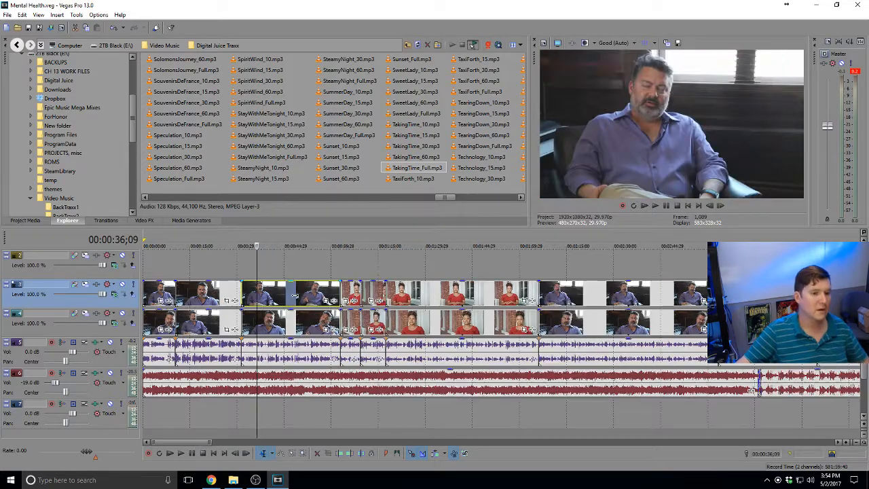
{"action": "scroll", "coordinate": [294, 295], "scroll_direction": "down", "scroll_amount": 1}
{"action": "scroll", "coordinate": [287, 293], "scroll_direction": "up", "scroll_amount": 1}
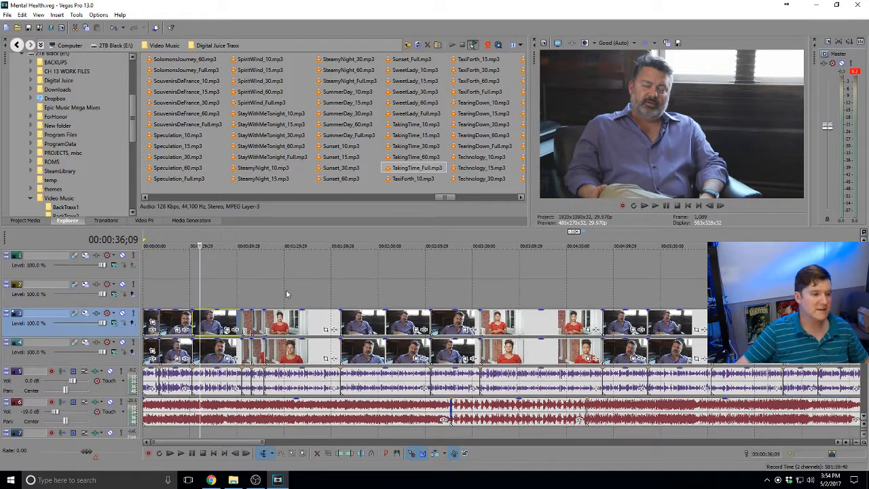
Choose Insert Generated Media on the empty second video track at about 1;01
{"action": "left_click", "coordinate": [149, 299]}
{"action": "scroll", "coordinate": [149, 298], "scroll_direction": "up", "scroll_amount": 4}
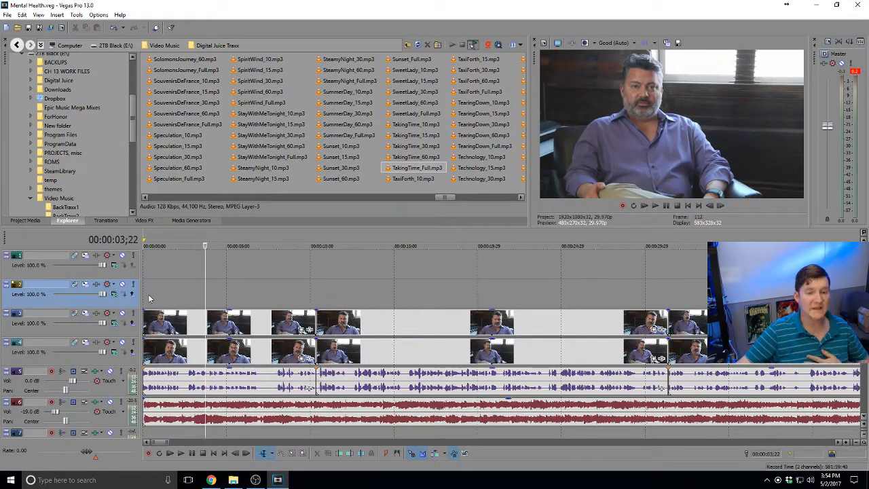
{"action": "scroll", "coordinate": [149, 298], "scroll_direction": "down", "scroll_amount": 2}
{"action": "left_click", "coordinate": [151, 299]}
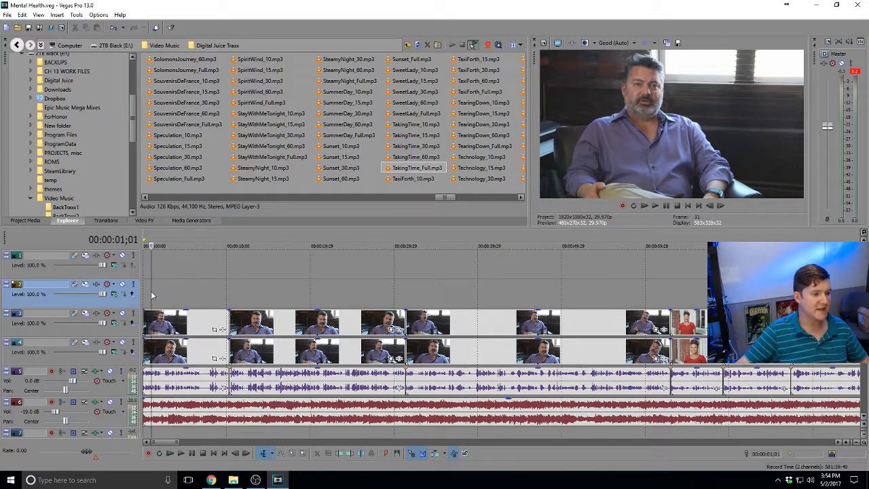
{"action": "right_click", "coordinate": [152, 293]}
{"action": "left_click", "coordinate": [191, 450]}
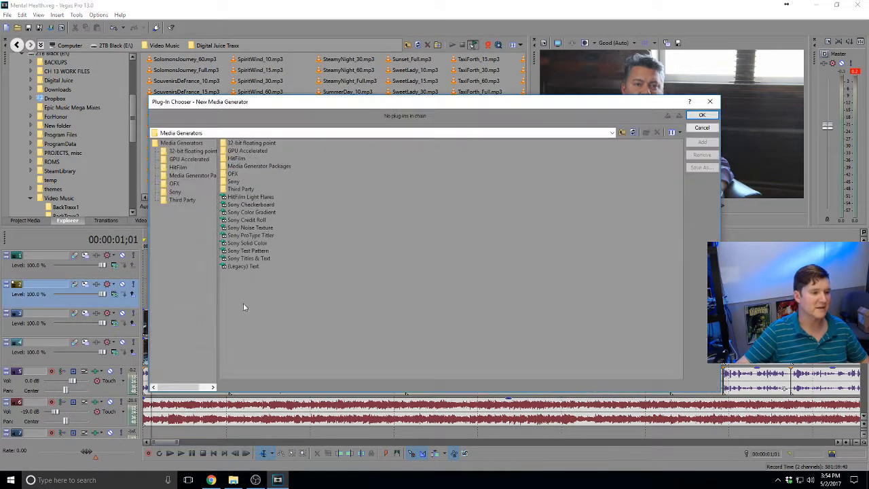
Add a (Legacy) Text generator event at the start of track 2
{"action": "left_click", "coordinate": [252, 266]}
{"action": "left_click", "coordinate": [702, 141]}
{"action": "left_click", "coordinate": [702, 114]}
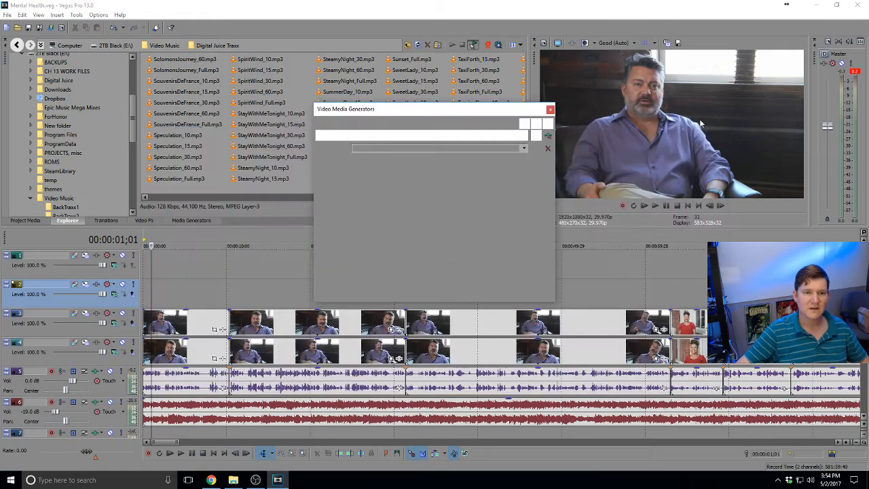
Replace the placeholder word Text with the interviewee's full name
{"action": "left_click", "coordinate": [487, 256]}
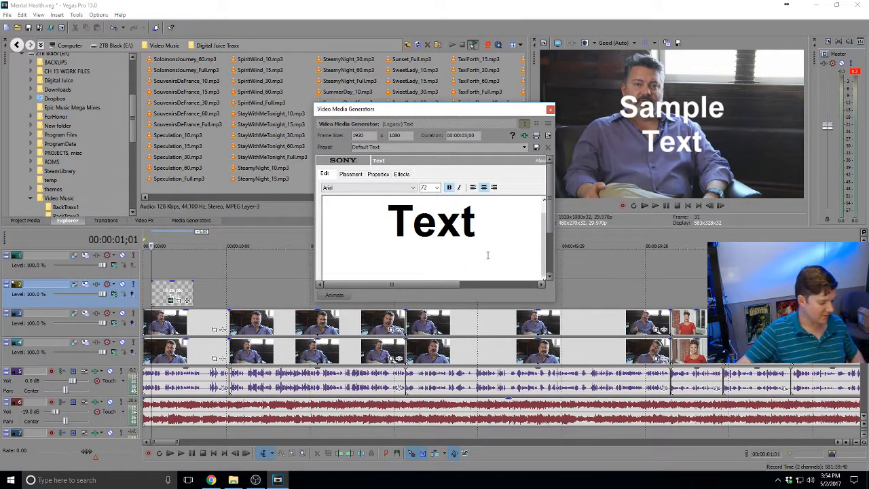
{"action": "key", "text": "ctrl+a"}
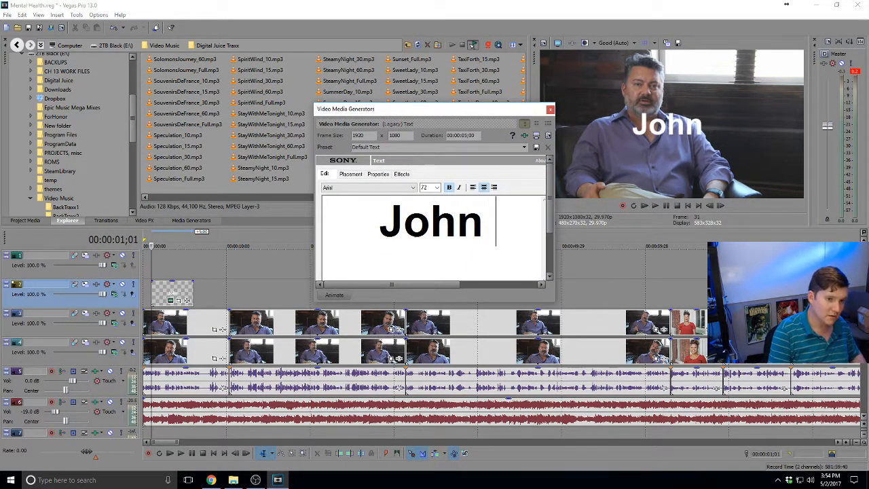
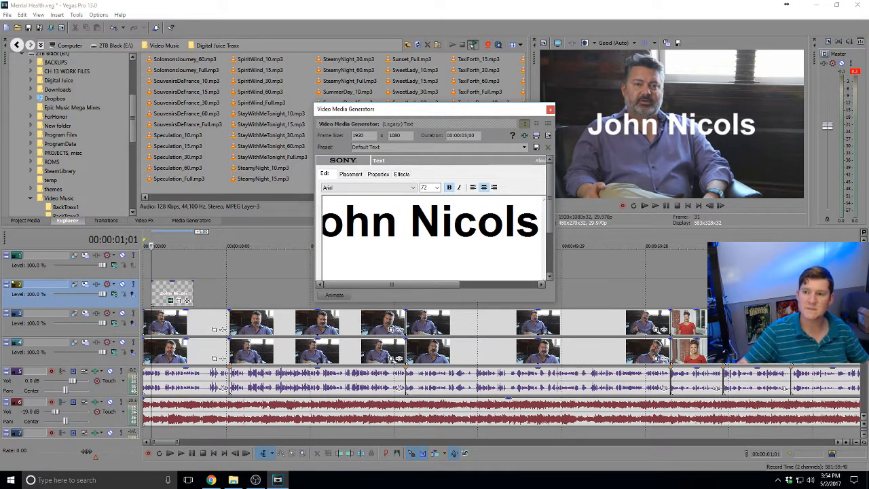
{"action": "key", "text": "alt+Tab"}
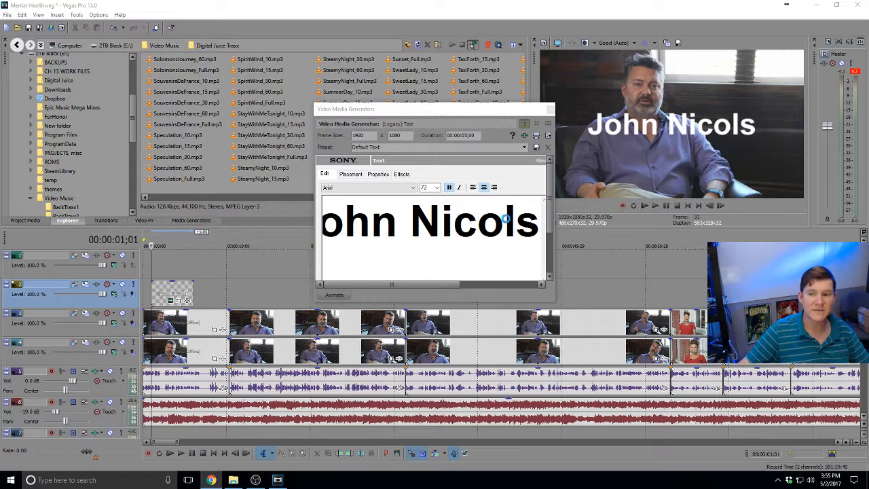
Correct the name's spelling and add a second line reading 'Psychotherapist'
{"action": "left_click", "coordinate": [540, 223]}
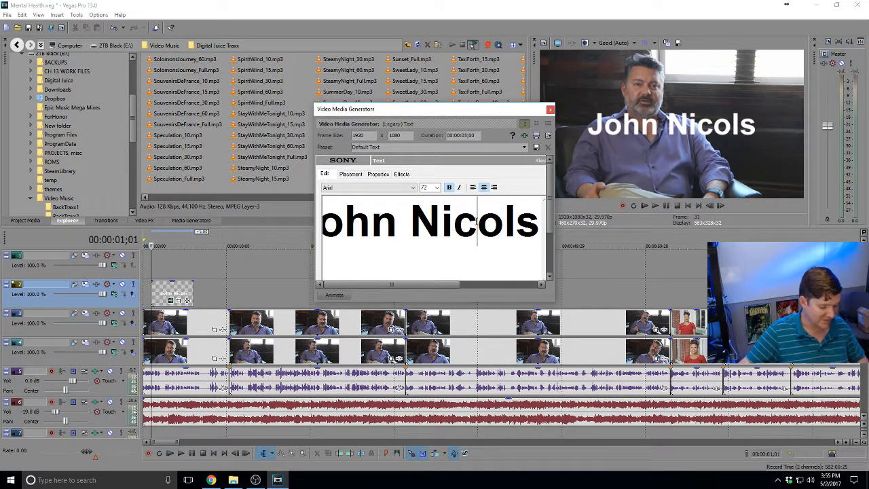
{"action": "type", "text": "h"}
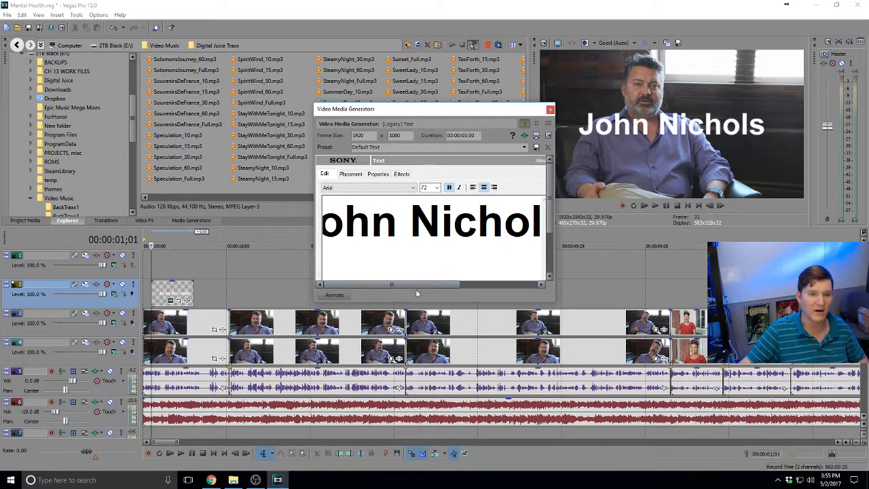
{"action": "left_click_drag", "start_coordinate": [452, 284], "coordinate": [544, 282]}
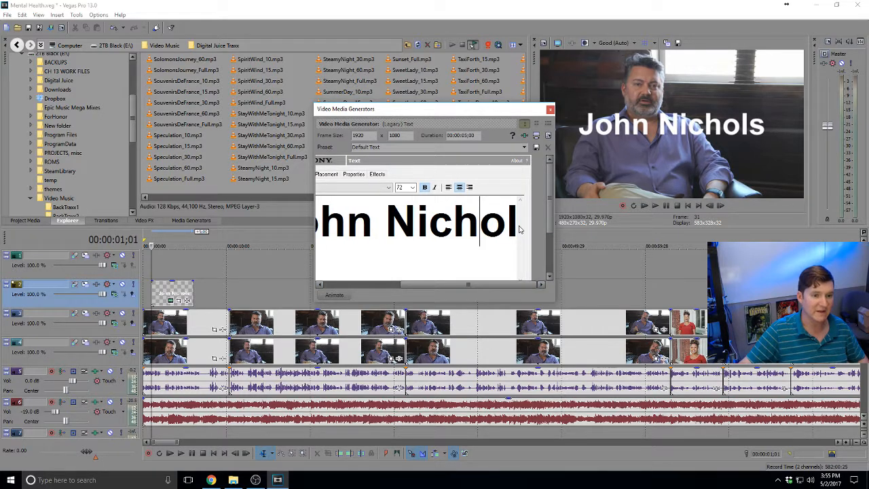
{"action": "key", "text": "End"}
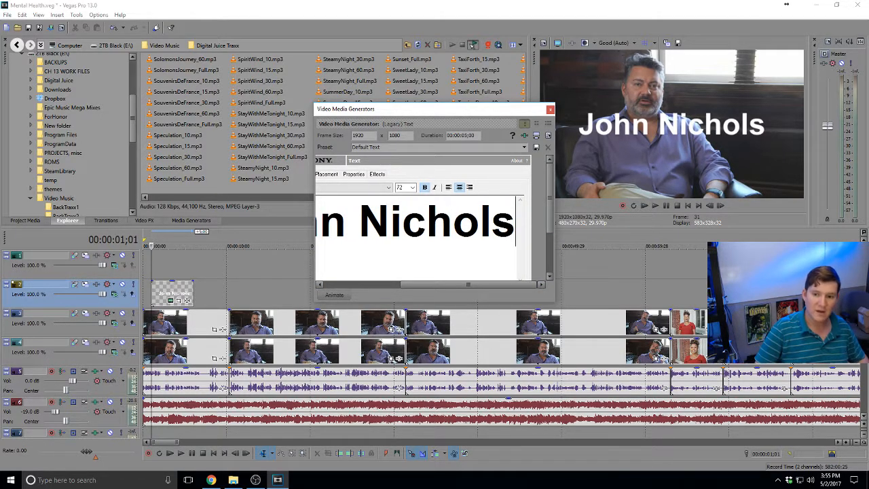
{"action": "key", "text": "Return"}
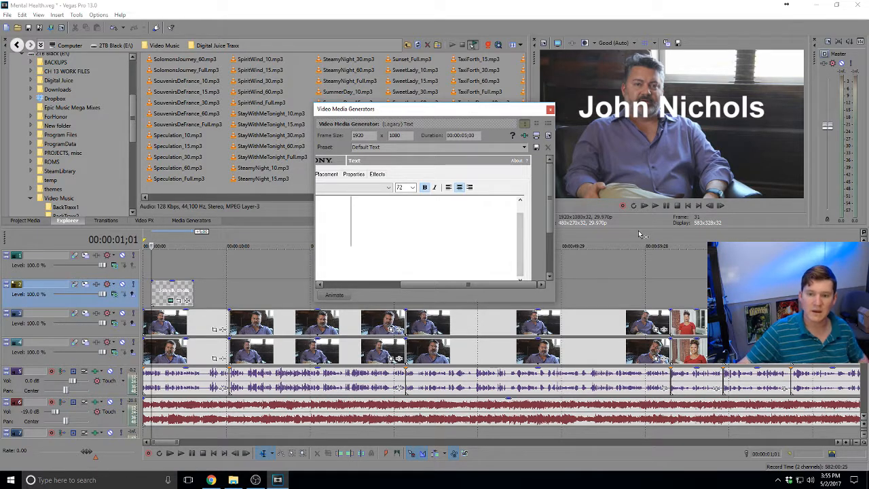
{"action": "type", "text": "Psyu"}
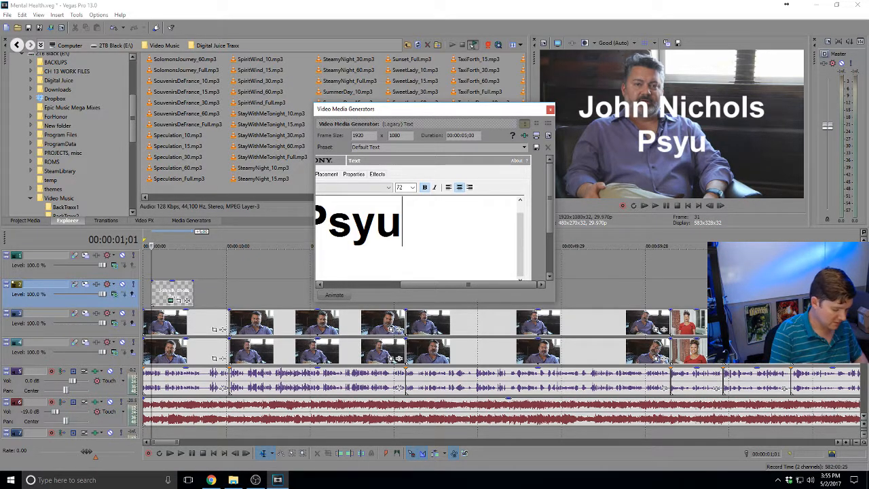
{"action": "key", "text": "BackSpace"}
{"action": "type", "text": "c"}
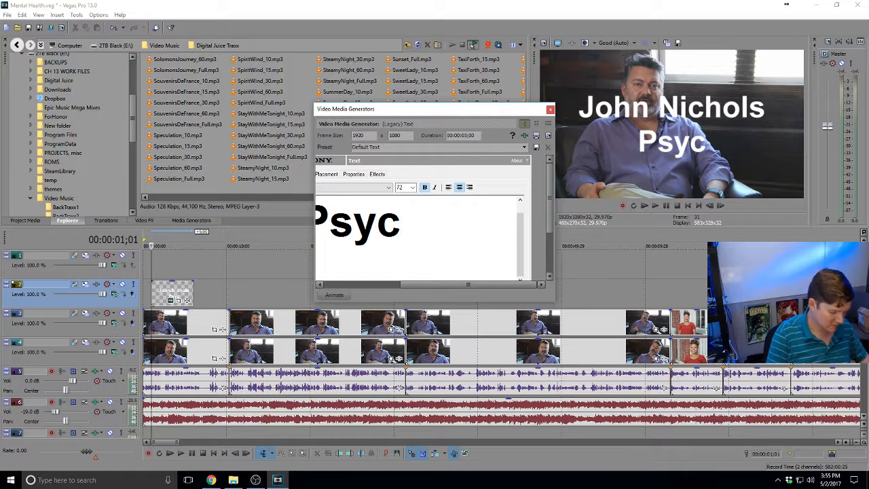
{"action": "type", "text": "ho"}
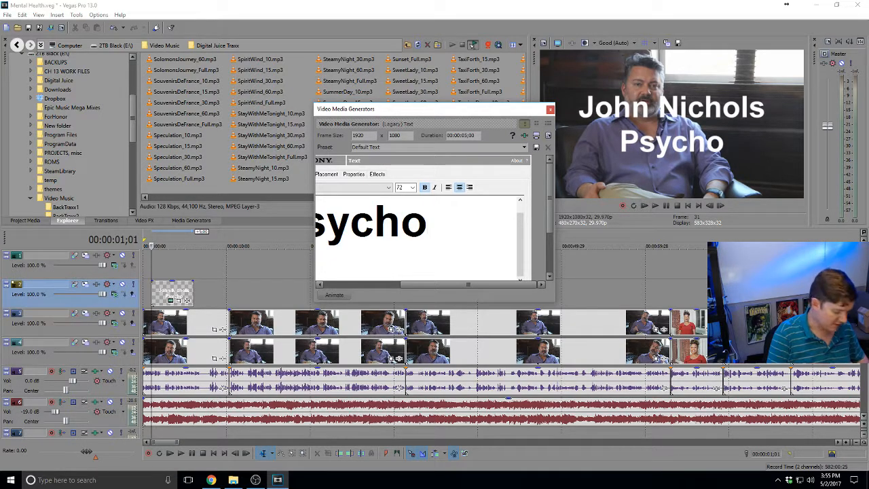
{"action": "type", "text": "therapist"}
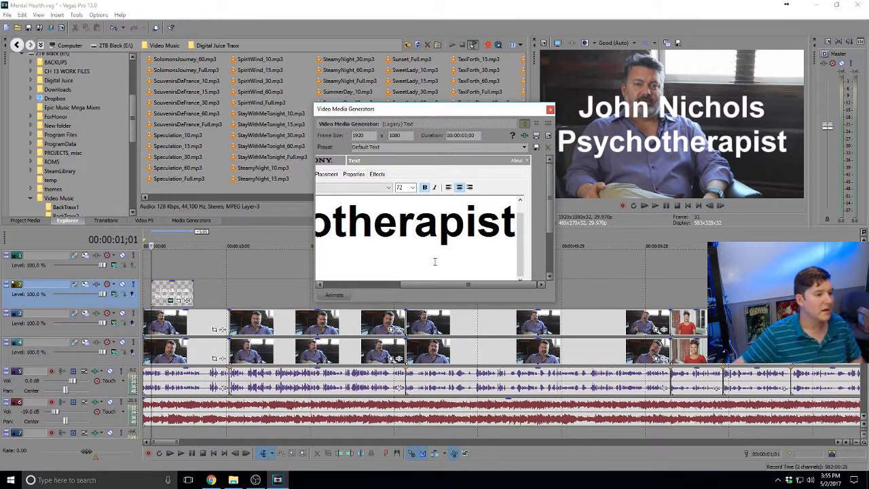
Preview the title, then insert 'Clinical' before Psychotherapist on the second line
{"action": "left_click", "coordinate": [143, 271]}
{"action": "key", "text": "space"}
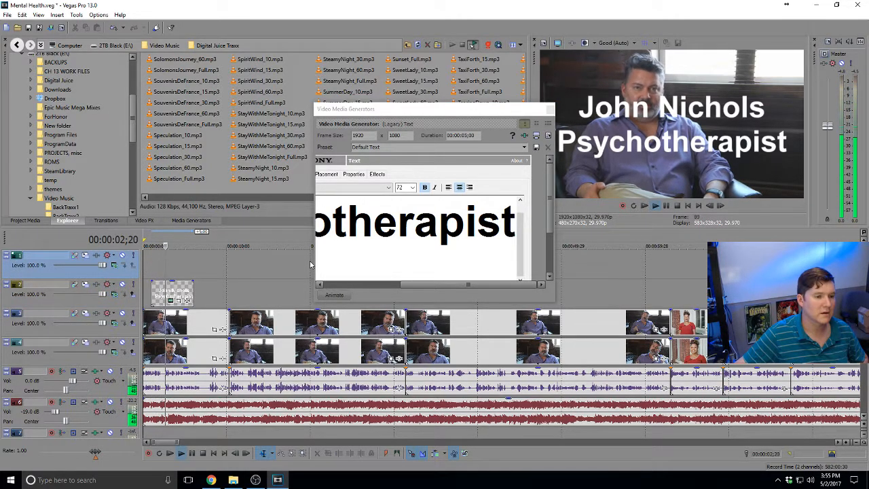
{"action": "left_click", "coordinate": [433, 286]}
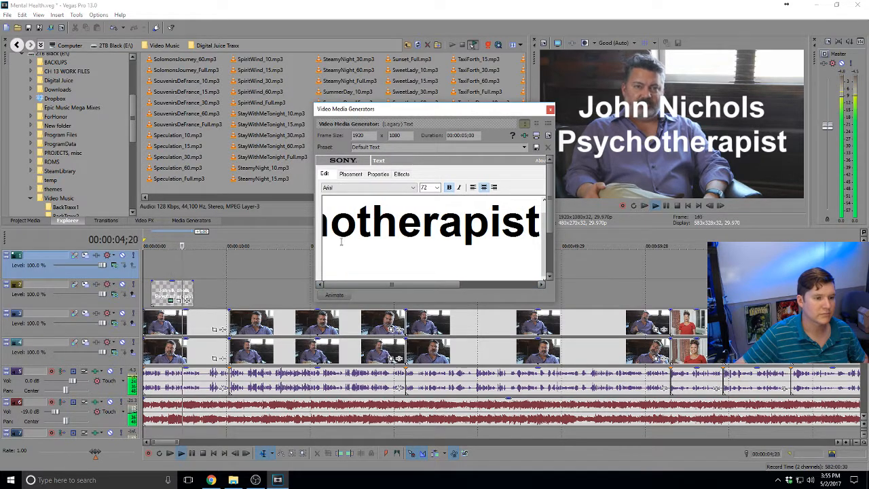
{"action": "key", "text": "Left"}
{"action": "key", "text": "Left"}
{"action": "key", "text": "Left"}
{"action": "key", "text": "Left"}
{"action": "key", "text": "Left"}
{"action": "key", "text": "Left"}
{"action": "key", "text": "Left"}
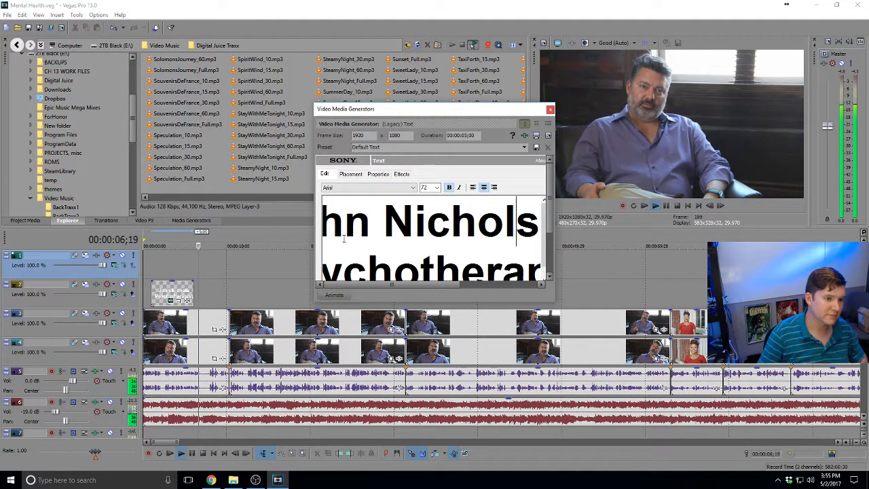
{"action": "key", "text": "Down"}
{"action": "key", "text": "Left"}
{"action": "key", "text": "Left"}
{"action": "key", "text": "Left"}
{"action": "key", "text": "Left"}
{"action": "key", "text": "Left"}
{"action": "key", "text": "Left"}
{"action": "key", "text": "Up"}
{"action": "key", "text": "Right"}
{"action": "key", "text": "Right"}
{"action": "key", "text": "Right"}
{"action": "key", "text": "Right"}
{"action": "key", "text": "Right"}
{"action": "key", "text": "Right"}
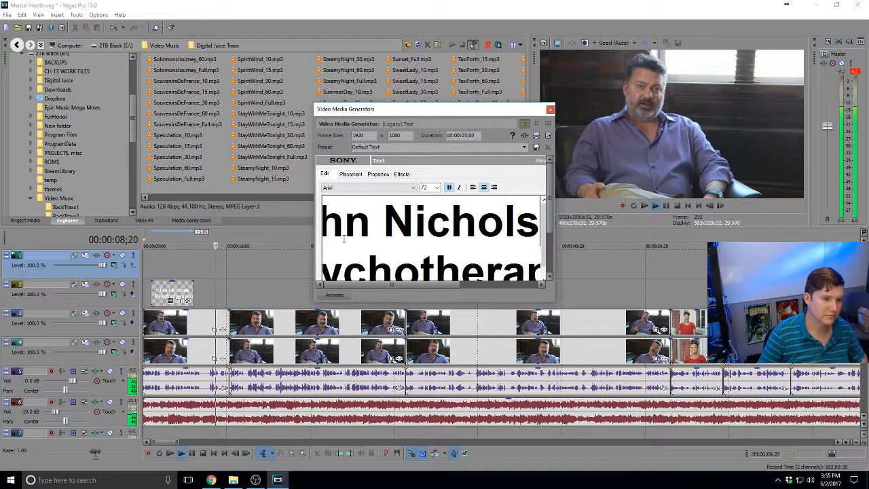
{"action": "key", "text": "Down"}
{"action": "key", "text": "Home"}
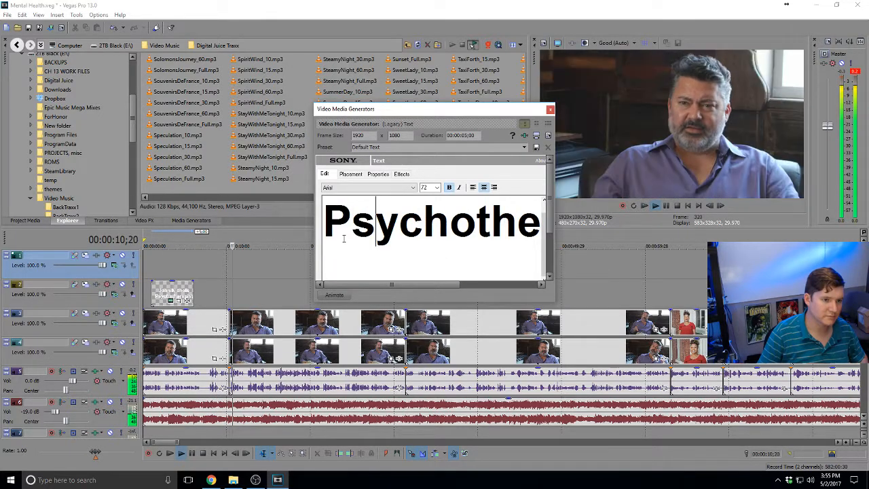
{"action": "type", "text": "Clin"}
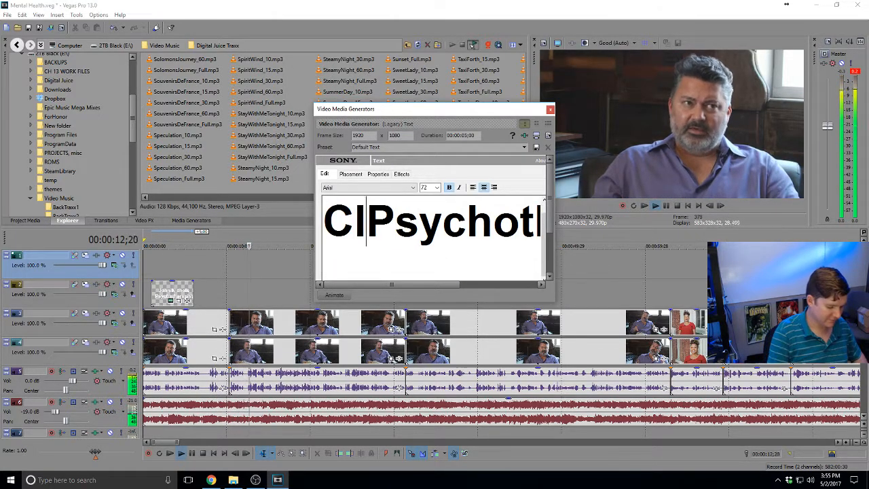
{"action": "type", "text": "ical Ps"}
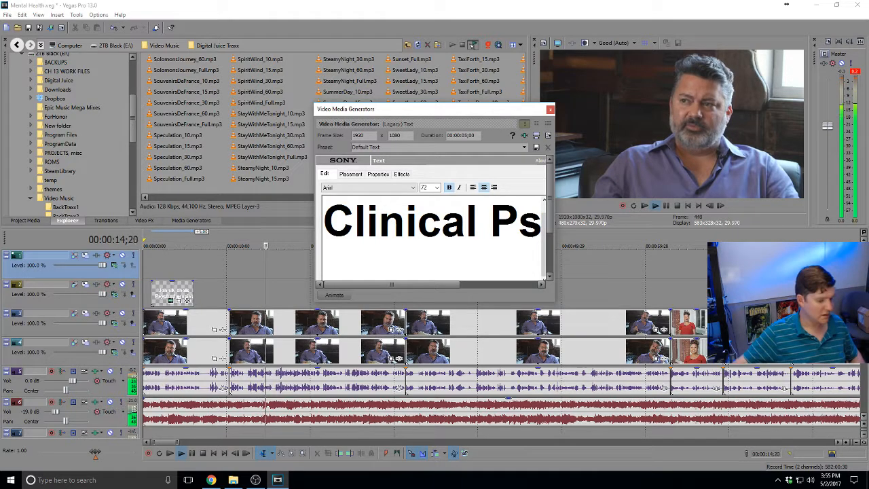
{"action": "key", "text": "ctrl+a"}
{"action": "left_click", "coordinate": [171, 293]}
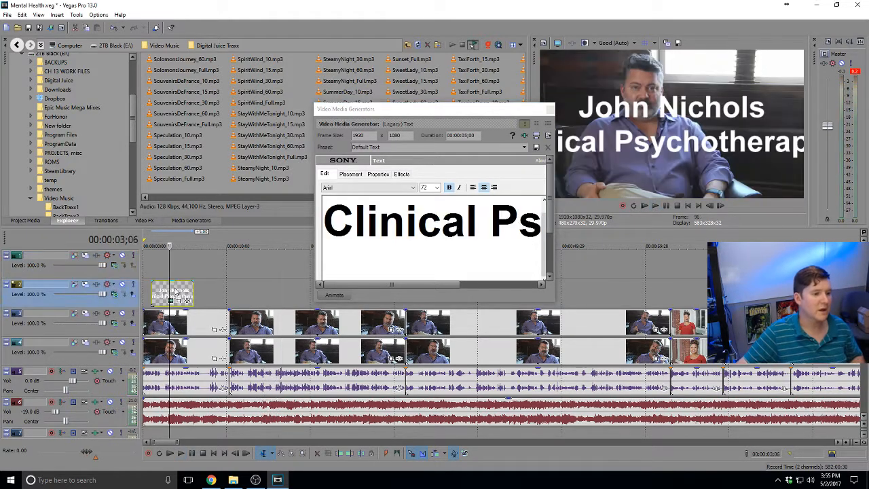
Set the title text to size 20 in Neutra Text Light SC
{"action": "triple_click", "coordinate": [392, 245]}
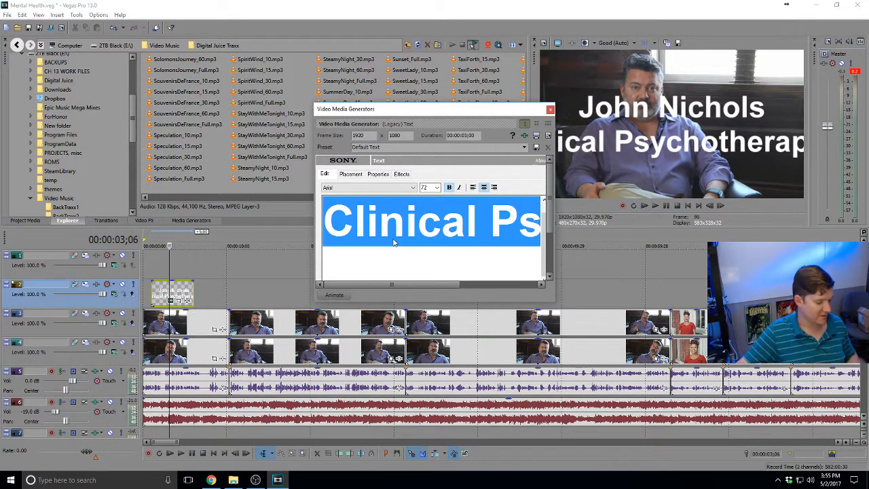
{"action": "left_click", "coordinate": [437, 187]}
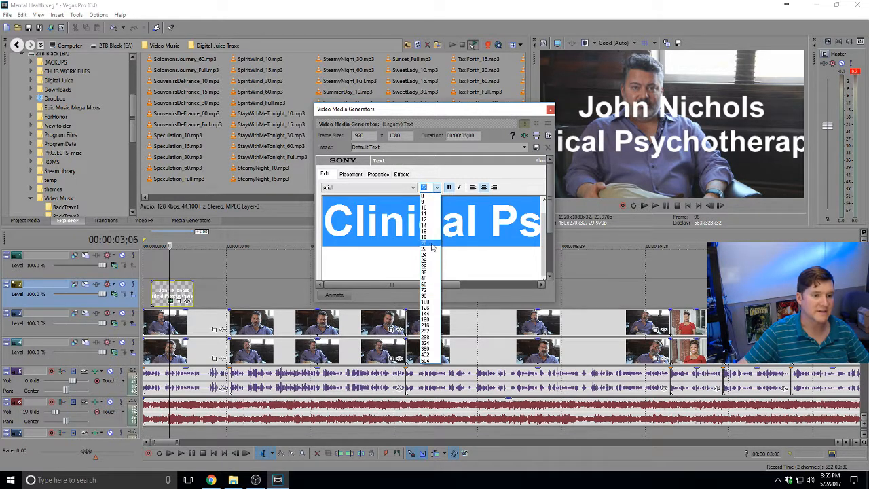
{"action": "left_click", "coordinate": [431, 245]}
{"action": "left_click", "coordinate": [413, 188]}
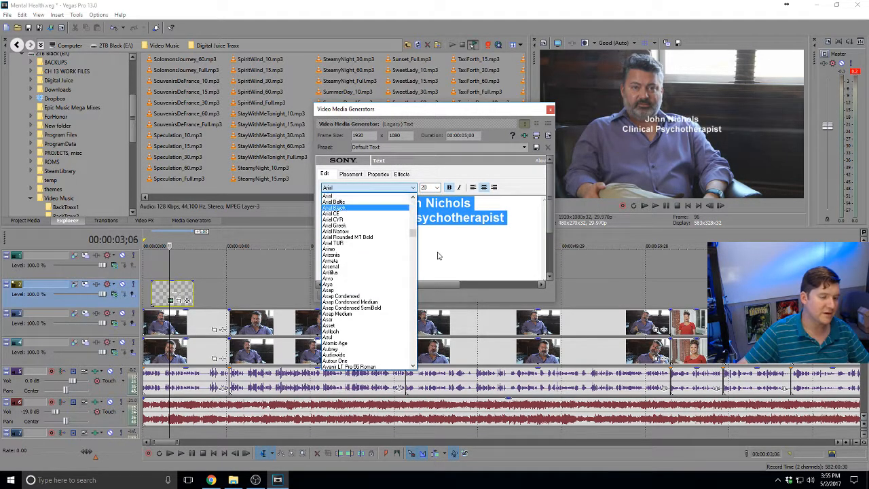
{"action": "left_click_drag", "start_coordinate": [412, 234], "coordinate": [399, 347]}
{"action": "left_click", "coordinate": [386, 266]}
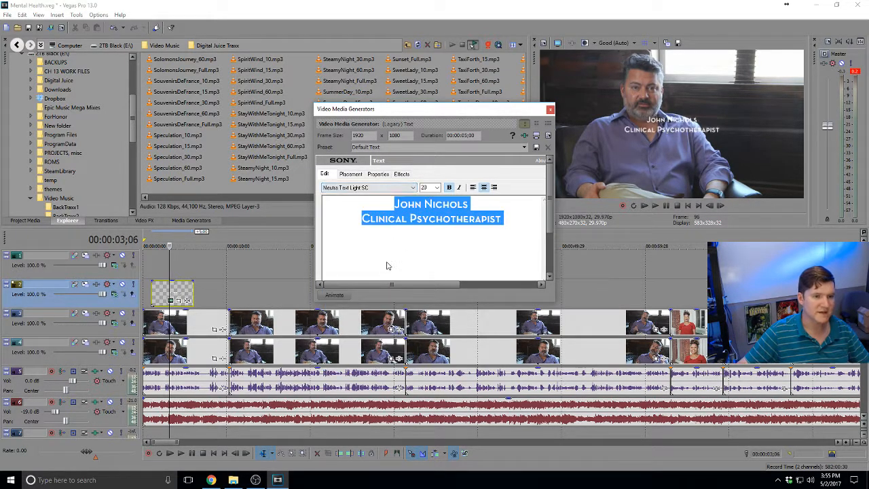
Anchor the title bottom-left with a 5% safe zone and add a drop shadow
{"action": "left_click", "coordinate": [350, 174]}
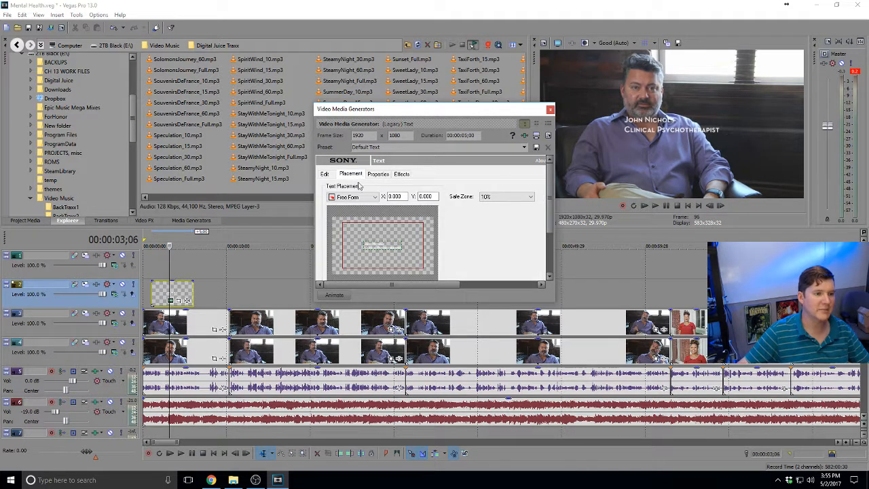
{"action": "left_click", "coordinate": [353, 196]}
{"action": "left_click", "coordinate": [349, 230]}
{"action": "left_click", "coordinate": [502, 196]}
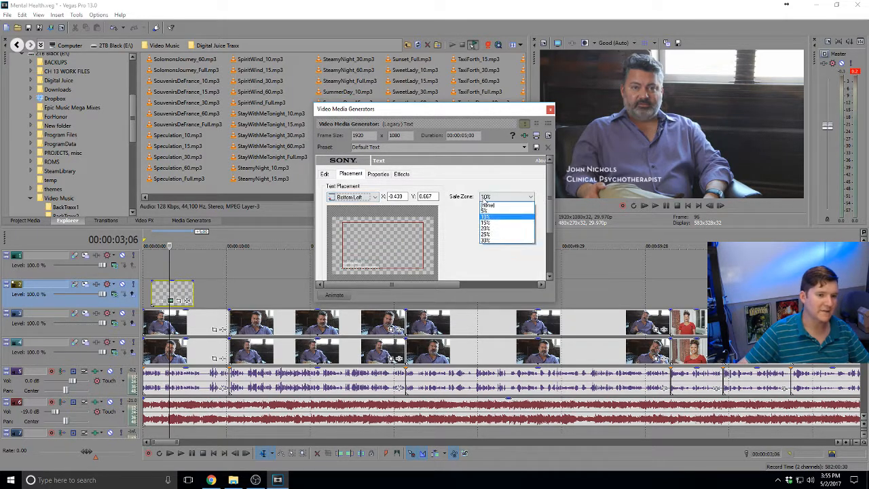
{"action": "left_click", "coordinate": [484, 211]}
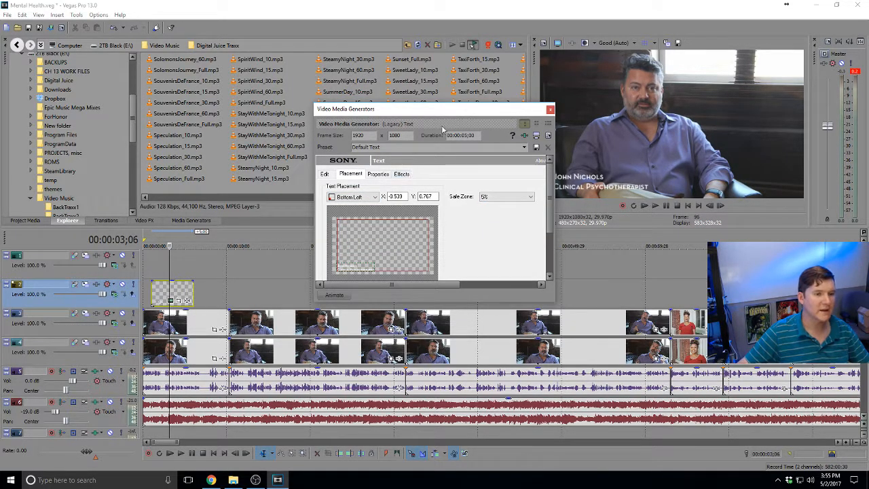
{"action": "left_click_drag", "start_coordinate": [439, 108], "coordinate": [348, 103]}
{"action": "left_click", "coordinate": [309, 167]}
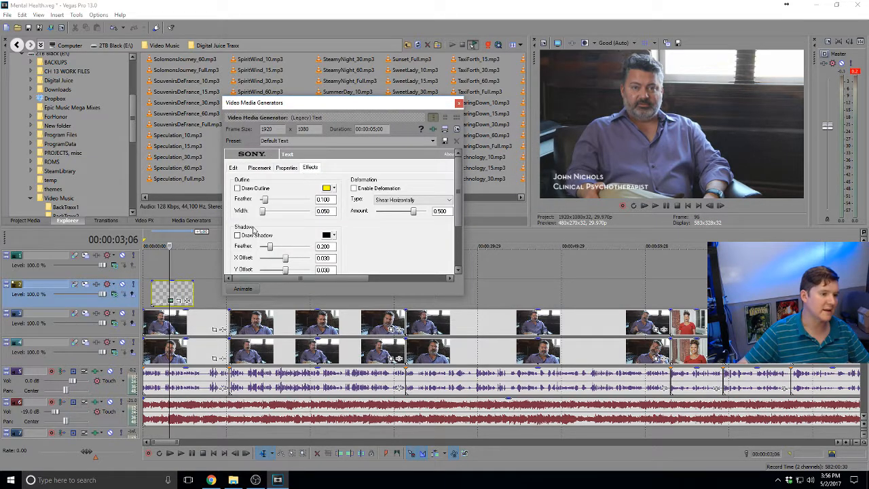
{"action": "left_click", "coordinate": [242, 236]}
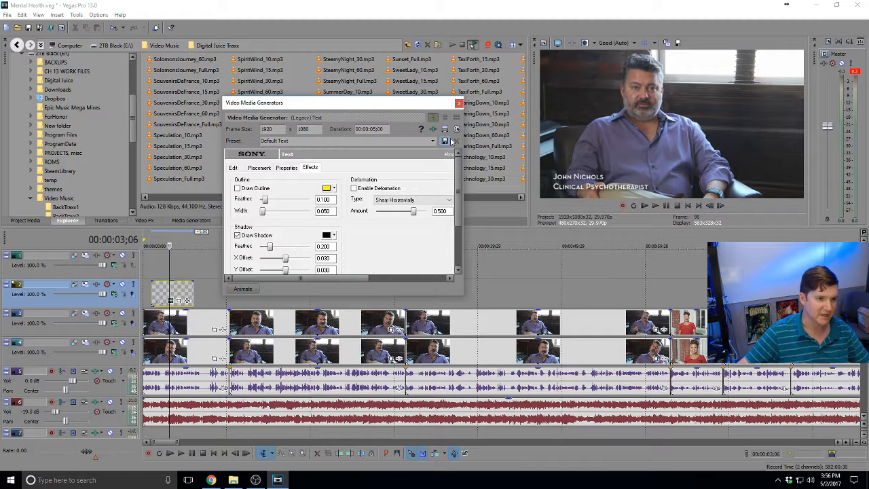
{"action": "left_click", "coordinate": [458, 103]}
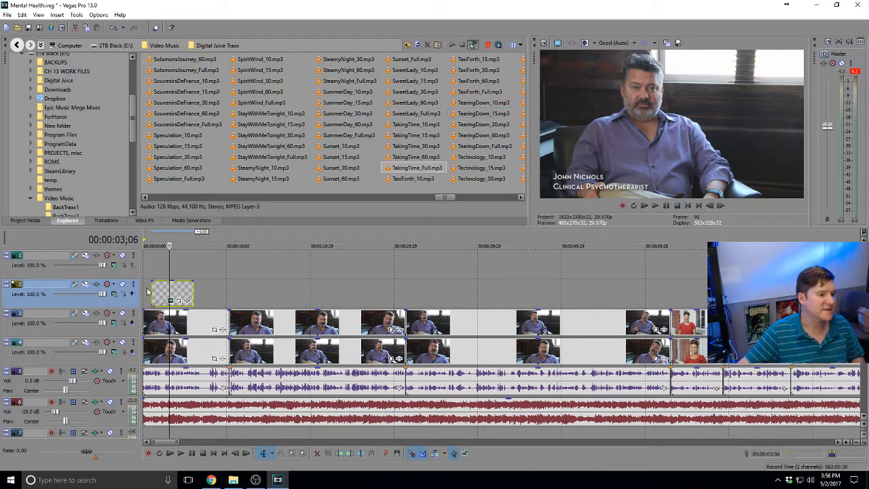
Shift the title slightly on the timeline and give it a 17-frame fade-in
{"action": "left_click", "coordinate": [150, 274]}
{"action": "scroll", "coordinate": [151, 273], "scroll_direction": "up", "scroll_amount": 3}
{"action": "left_click", "coordinate": [145, 275]}
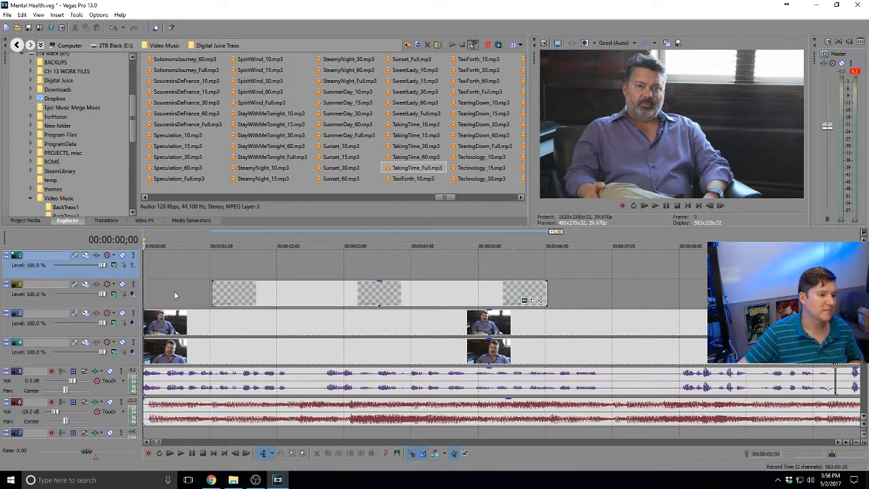
{"action": "key", "text": "space"}
{"action": "left_click", "coordinate": [211, 286]}
{"action": "key", "text": "space"}
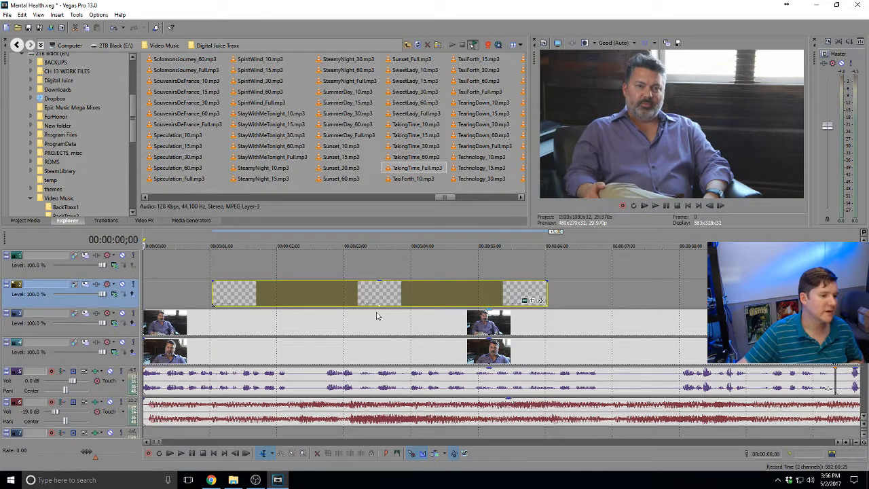
{"action": "left_click_drag", "start_coordinate": [296, 293], "coordinate": [267, 293]}
{"action": "left_click_drag", "start_coordinate": [184, 280], "coordinate": [227, 279]}
{"action": "key", "text": "space"}
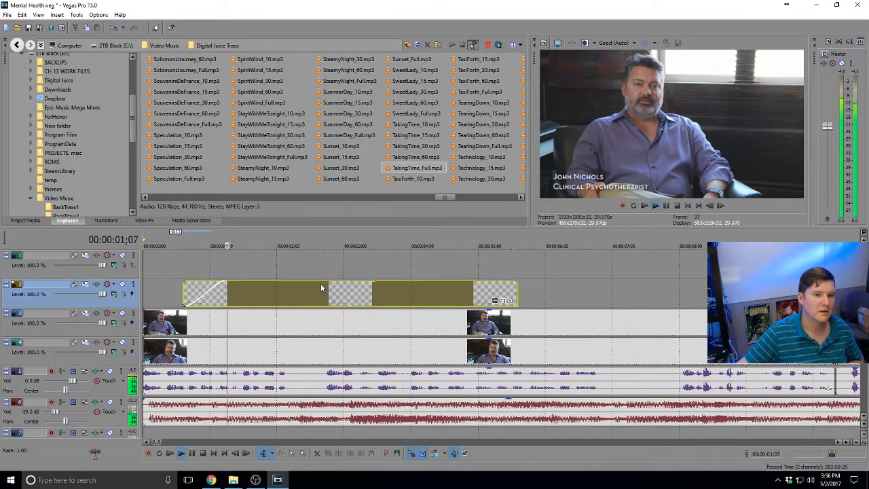
Lengthen the title, nudge it later, add a short fade-out, review, and save the project
{"action": "scroll", "coordinate": [321, 288], "scroll_direction": "down", "scroll_amount": 2}
{"action": "left_click_drag", "start_coordinate": [331, 289], "coordinate": [508, 288]}
{"action": "key", "text": "space"}
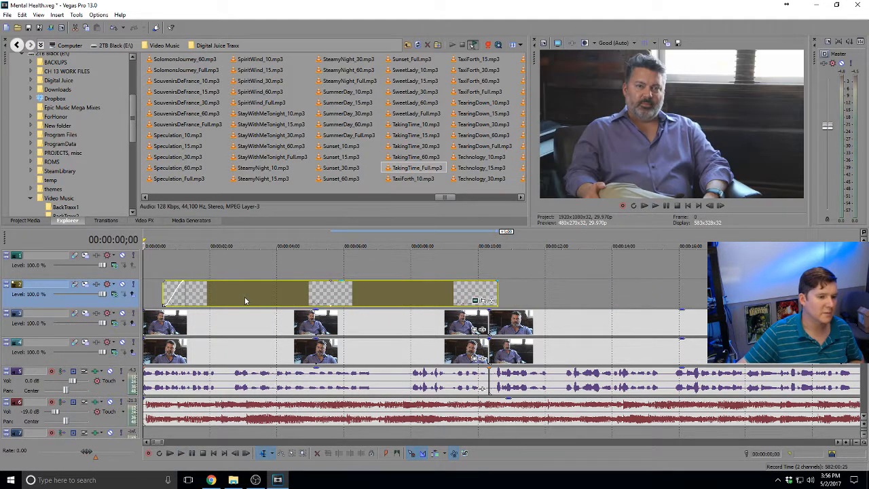
{"action": "left_click_drag", "start_coordinate": [245, 301], "coordinate": [261, 301]}
{"action": "left_click", "coordinate": [147, 298]}
{"action": "key", "text": "space"}
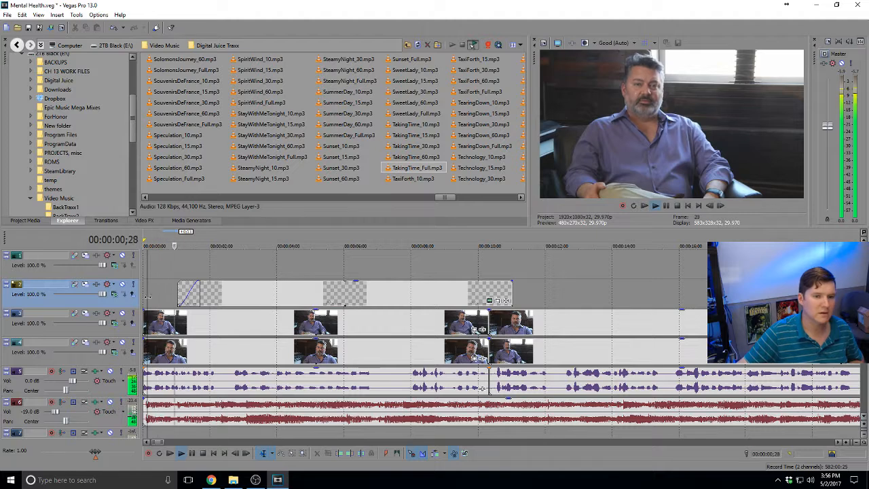
{"action": "left_click_drag", "start_coordinate": [510, 281], "coordinate": [505, 280]}
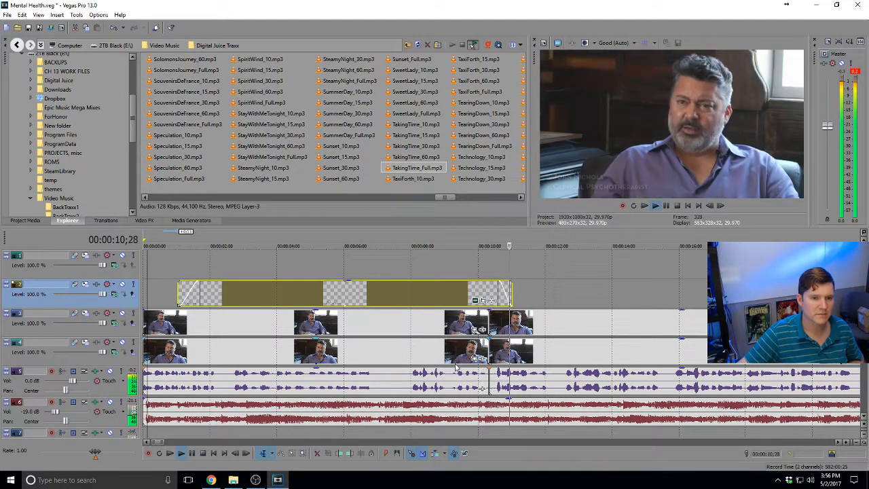
{"action": "key", "text": "space"}
{"action": "left_click", "coordinate": [488, 314]}
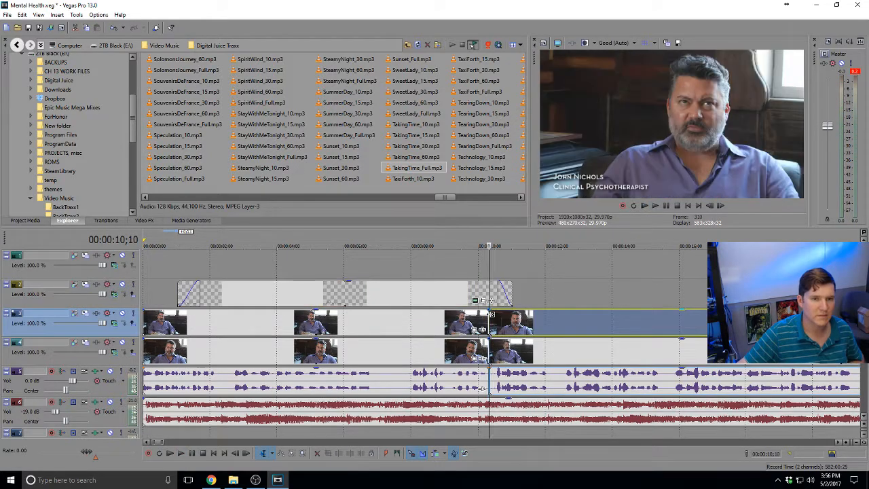
{"action": "key", "text": "space"}
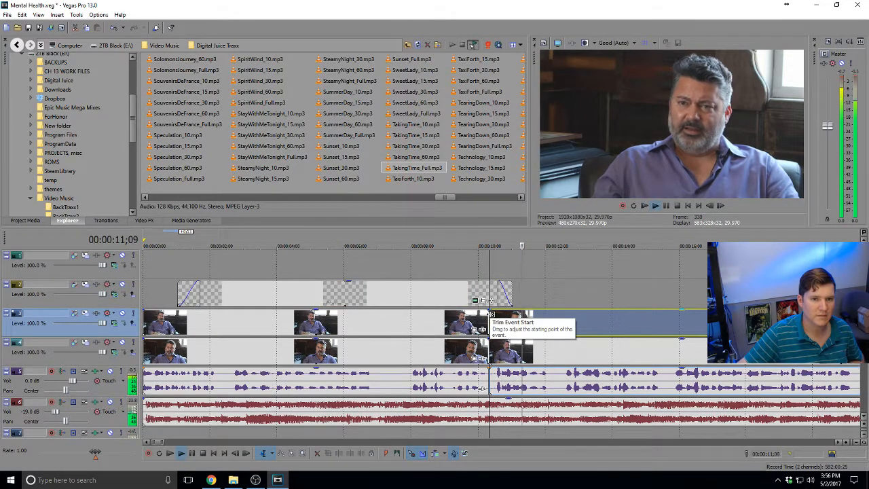
{"action": "scroll", "coordinate": [490, 317], "scroll_direction": "down", "scroll_amount": 3}
{"action": "key", "text": "space"}
{"action": "scroll", "coordinate": [490, 318], "scroll_direction": "down", "scroll_amount": 2}
{"action": "key", "text": "ctrl+s"}
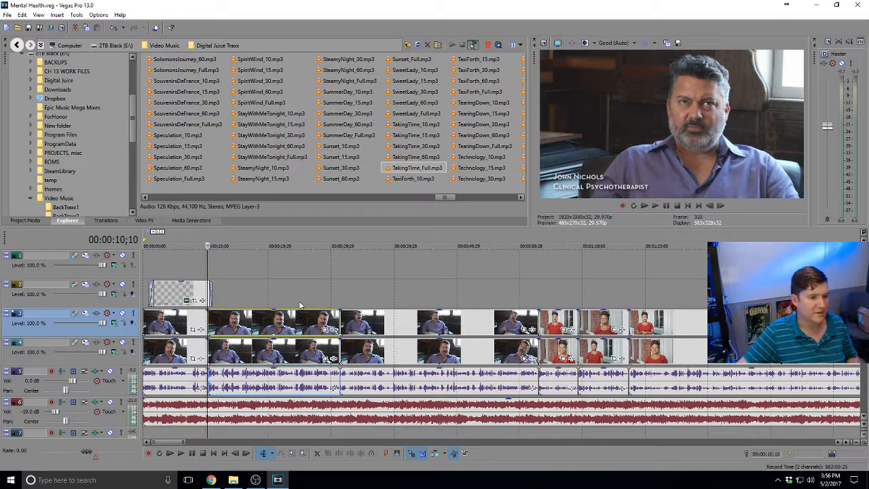
Paste a copy of the lower-third near 1:06 and move it about 3 seconds earlier
{"action": "left_click", "coordinate": [178, 292]}
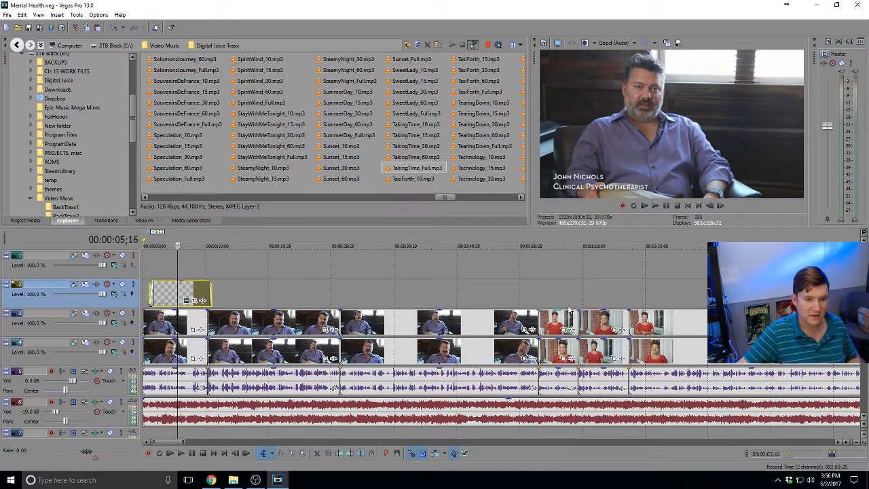
{"action": "left_click", "coordinate": [560, 297]}
{"action": "key", "text": "ctrl+v"}
{"action": "left_click", "coordinate": [501, 203]}
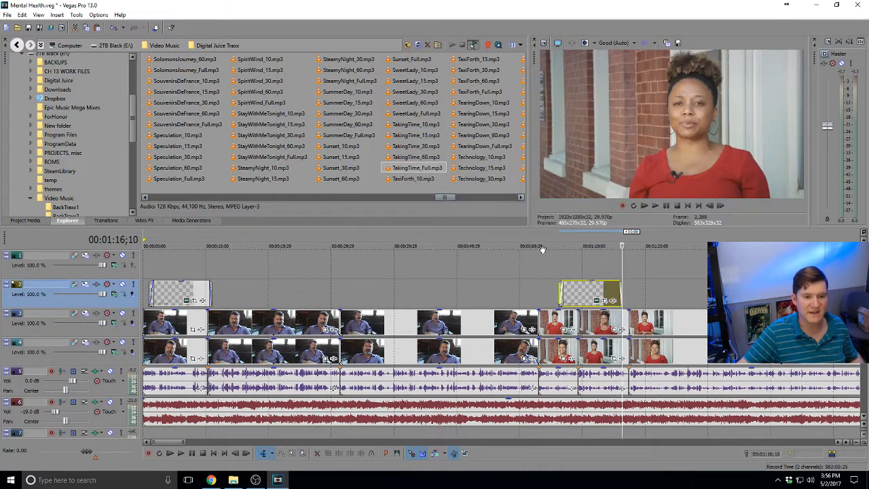
{"action": "left_click", "coordinate": [575, 289]}
{"action": "scroll", "coordinate": [575, 288], "scroll_direction": "up", "scroll_amount": 3}
{"action": "left_click_drag", "start_coordinate": [557, 295], "coordinate": [515, 297]}
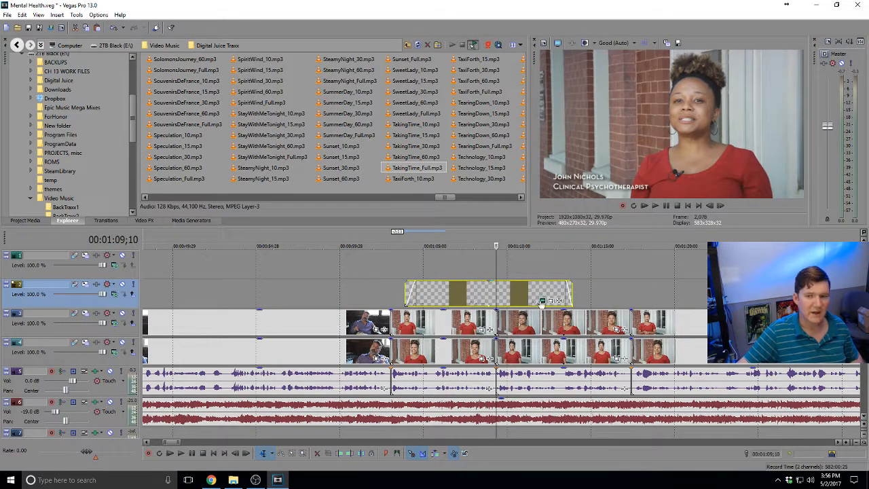
{"action": "key", "text": "alt+Tab"}
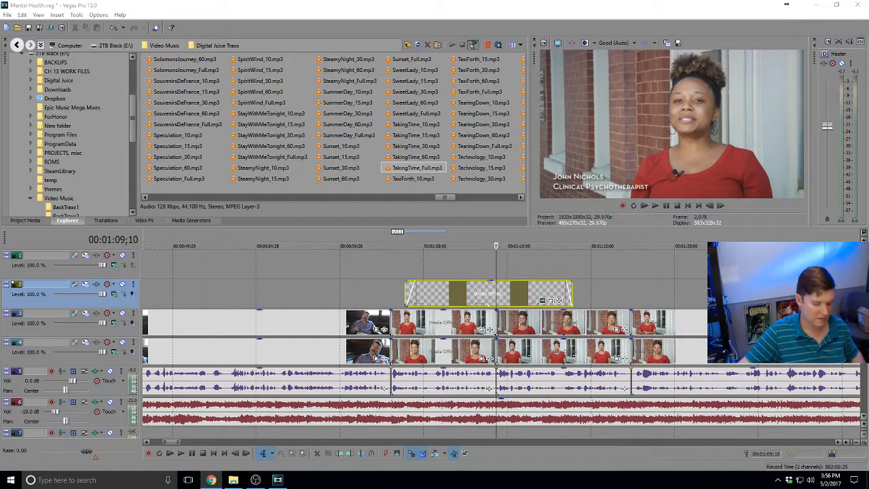
{"action": "left_click", "coordinate": [526, 286]}
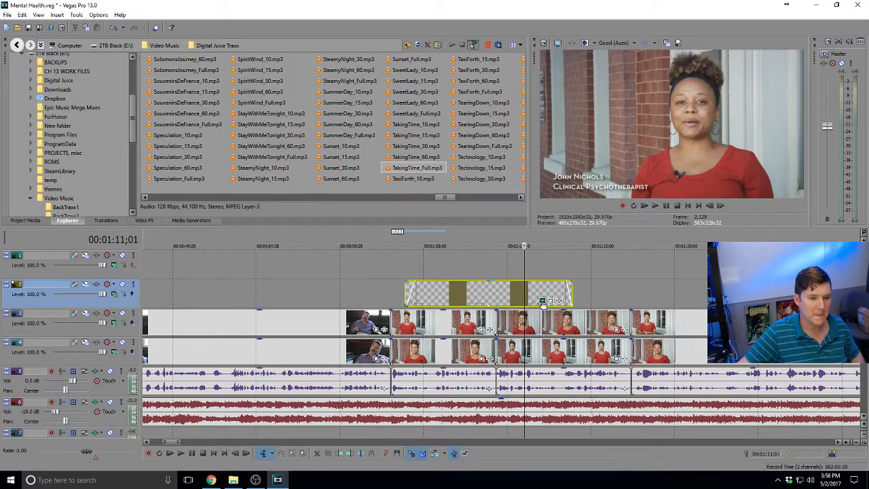
{"action": "left_click", "coordinate": [541, 299]}
Paste the second interviewee's name over the original name in the copied title
{"action": "left_click_drag", "start_coordinate": [333, 195], "coordinate": [231, 197]}
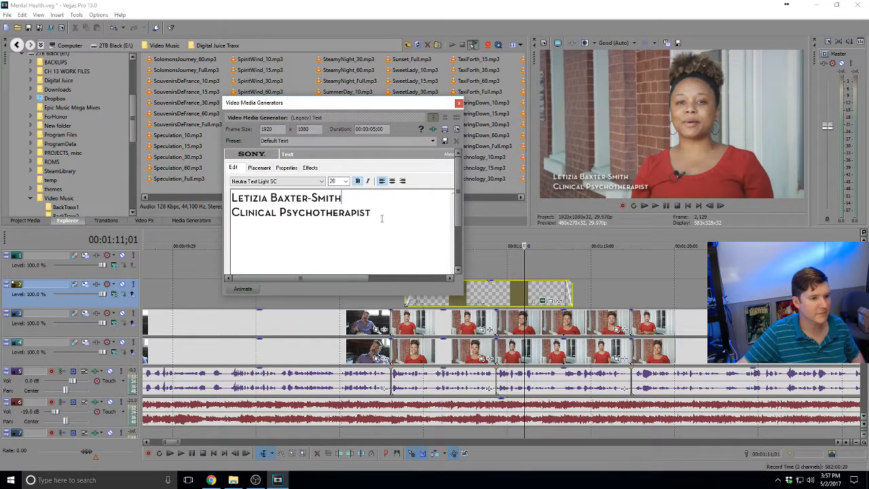
{"action": "left_click", "coordinate": [394, 306]}
{"action": "key", "text": "space"}
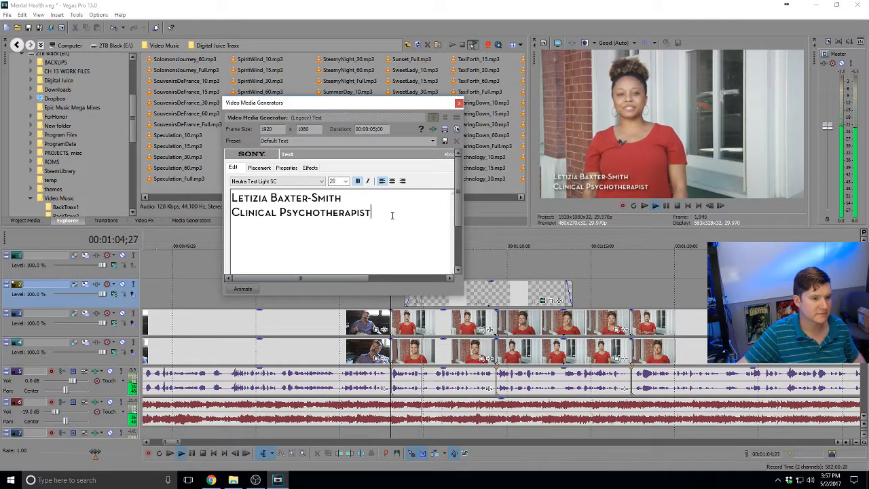
Draft a 'Psychiatric Mental Health' job-title line while previewing the interview
{"action": "left_click_drag", "start_coordinate": [373, 213], "coordinate": [228, 213]}
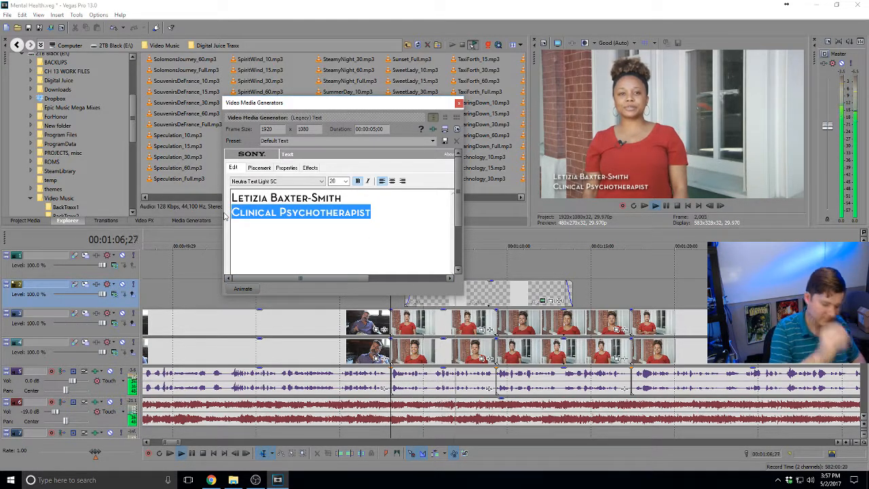
{"action": "type", "text": "Ps"}
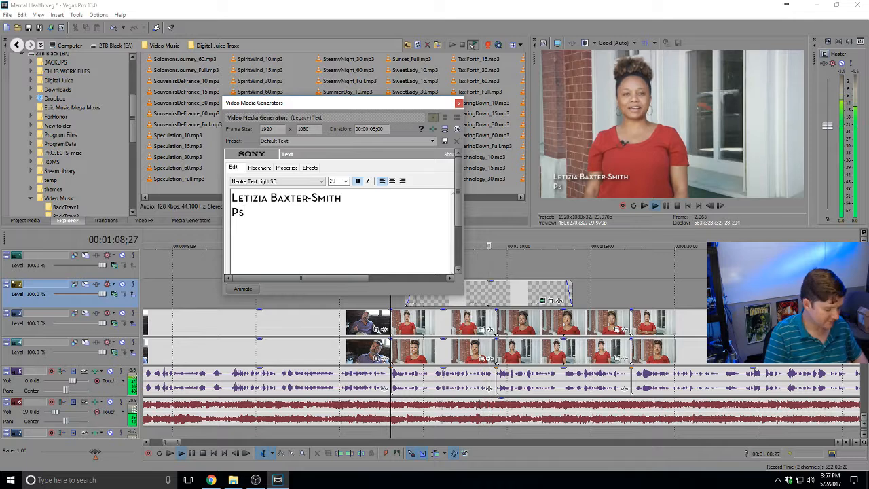
{"action": "type", "text": "ychiatric"}
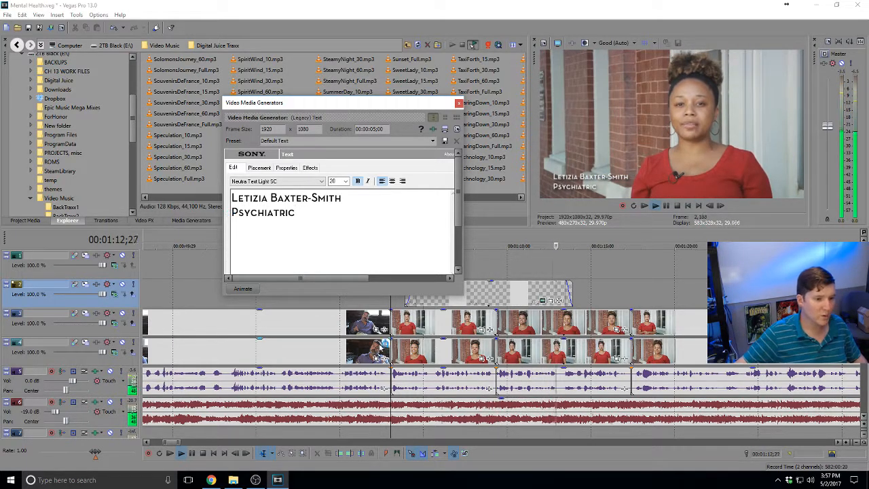
{"action": "left_click", "coordinate": [390, 324]}
{"action": "key", "text": "space"}
{"action": "key", "text": "space"}
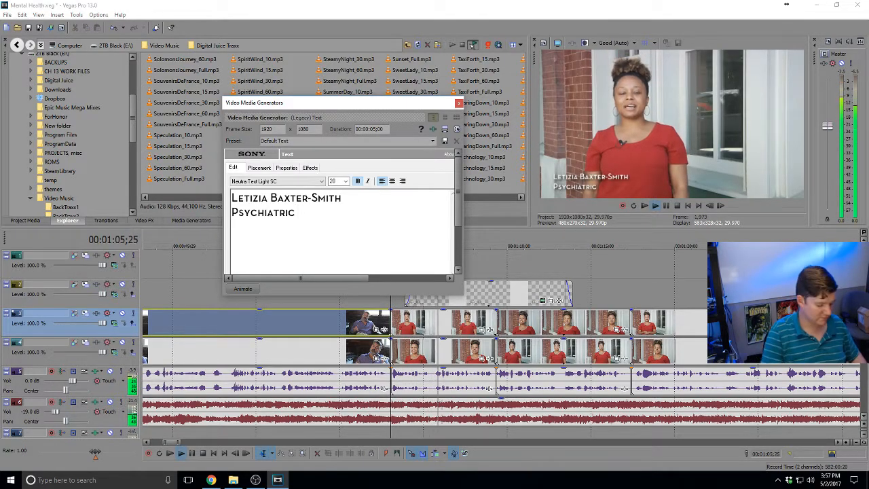
{"action": "type", "text": "Men"}
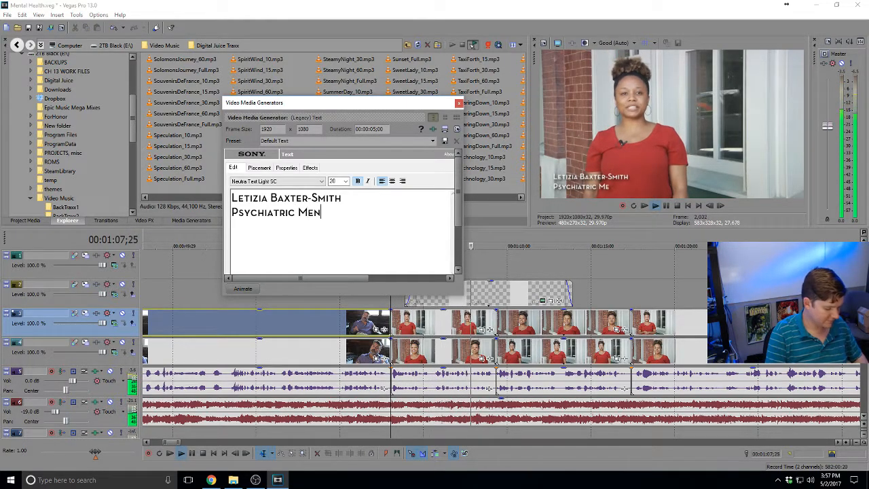
{"action": "type", "text": "tal Health"}
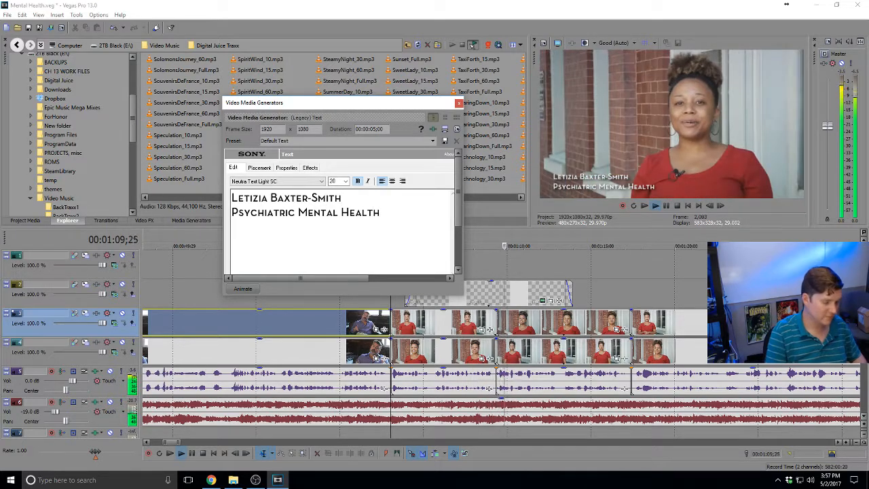
{"action": "key", "text": "BackSpace"}
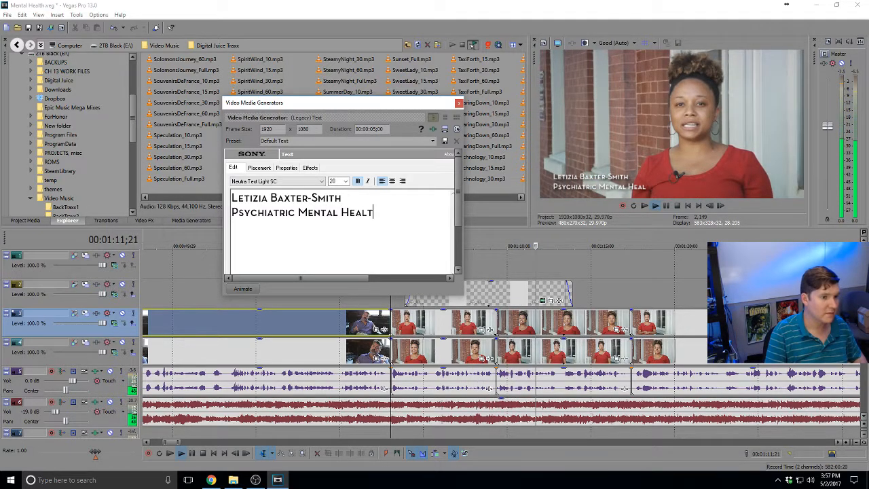
{"action": "key", "text": "BackSpace"}
{"action": "key", "text": "BackSpace"}
{"action": "key", "text": "BackSpace"}
{"action": "key", "text": "BackSpace"}
{"action": "key", "text": "BackSpace"}
{"action": "key", "text": "BackSpace"}
{"action": "key", "text": "BackSpace"}
{"action": "left_click", "coordinate": [510, 296]}
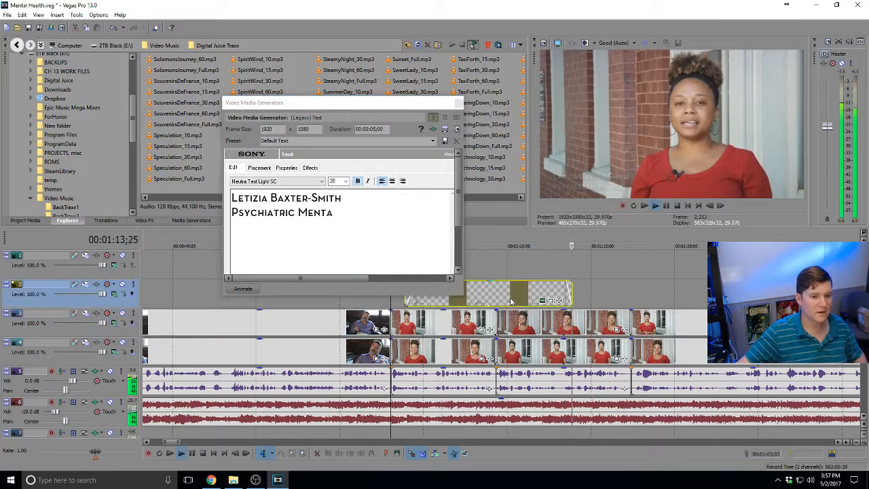
{"action": "key", "text": "space"}
Replace the second line with 'Nurse Practitioner', fixing its spelling, and start a new line
{"action": "left_click", "coordinate": [337, 213]}
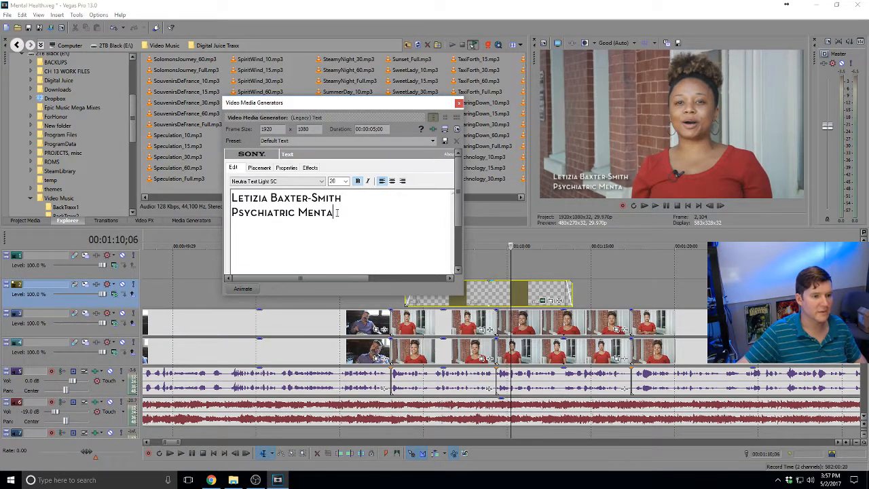
{"action": "left_click_drag", "start_coordinate": [338, 213], "coordinate": [227, 216]}
{"action": "type", "text": "Nu"}
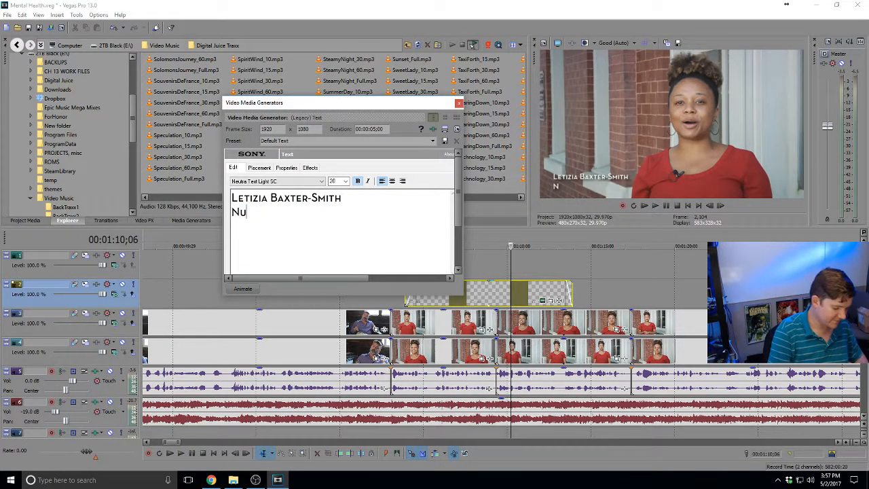
{"action": "type", "text": "rse Practioner"}
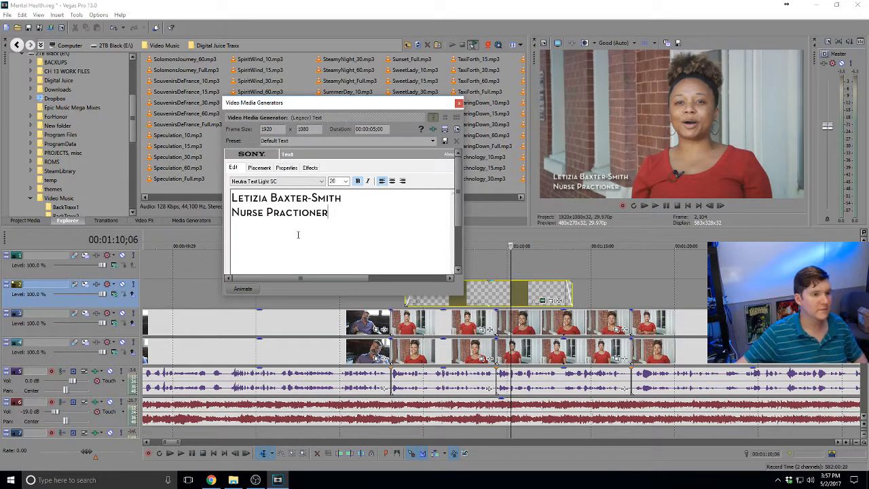
{"action": "left_click_drag", "start_coordinate": [263, 212], "coordinate": [334, 217]}
{"action": "left_click", "coordinate": [278, 212]}
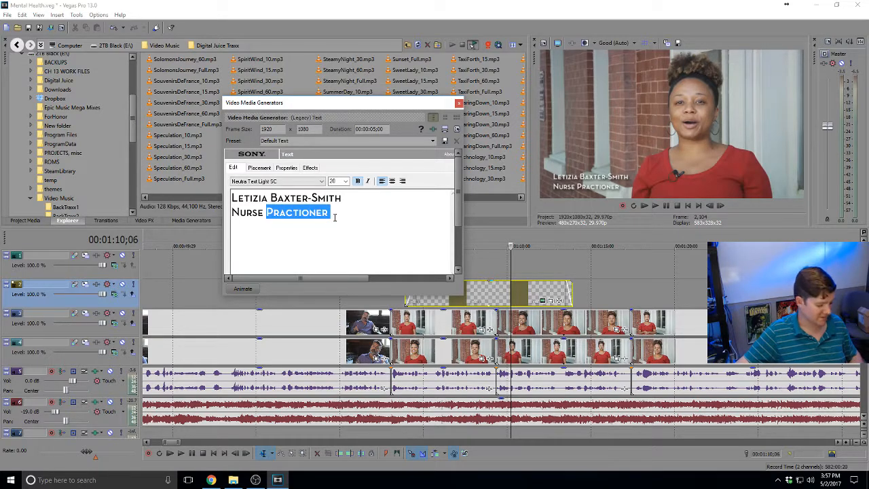
{"action": "key", "text": "alt+Tab"}
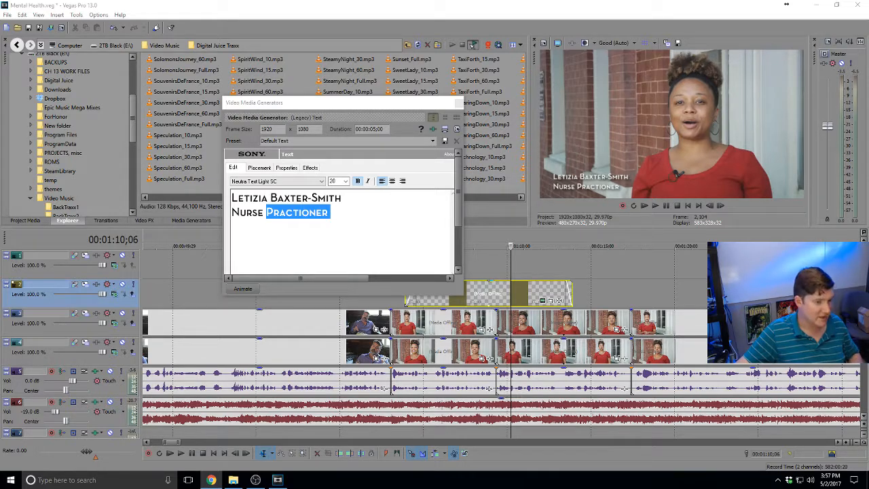
{"action": "left_click", "coordinate": [279, 214]}
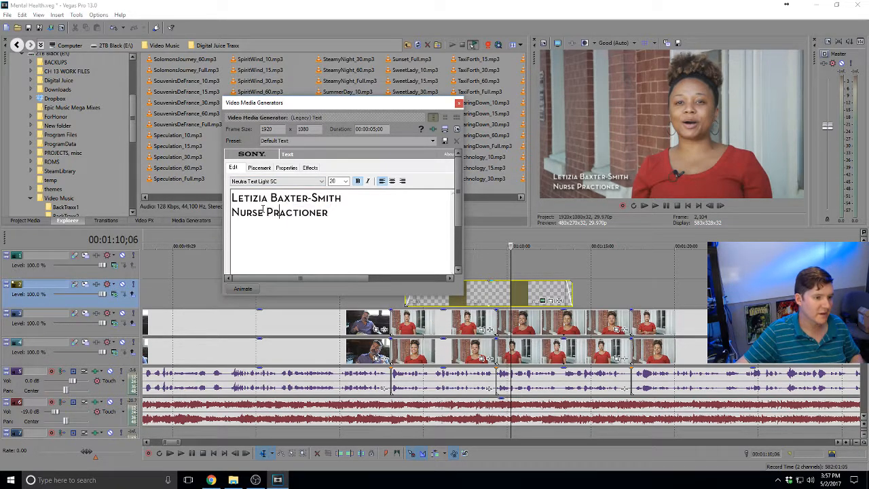
{"action": "double_click", "coordinate": [267, 212]}
{"action": "type", "text": "Practitioner"}
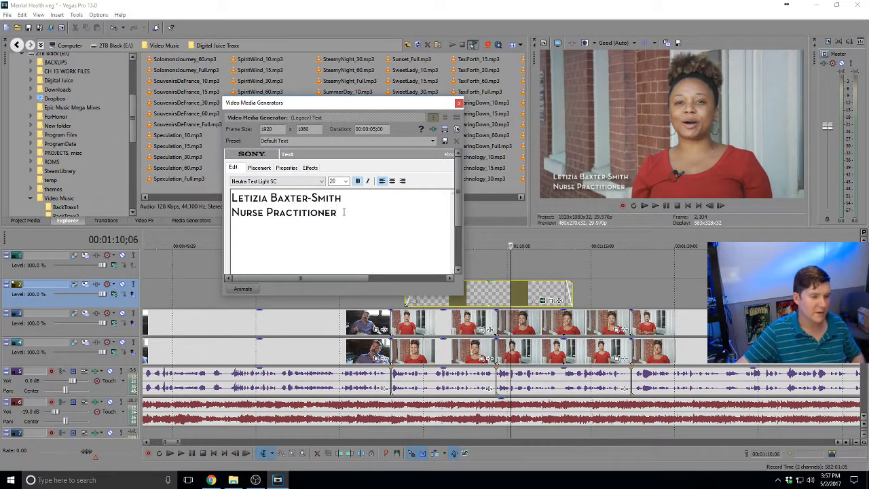
{"action": "key", "text": "Return"}
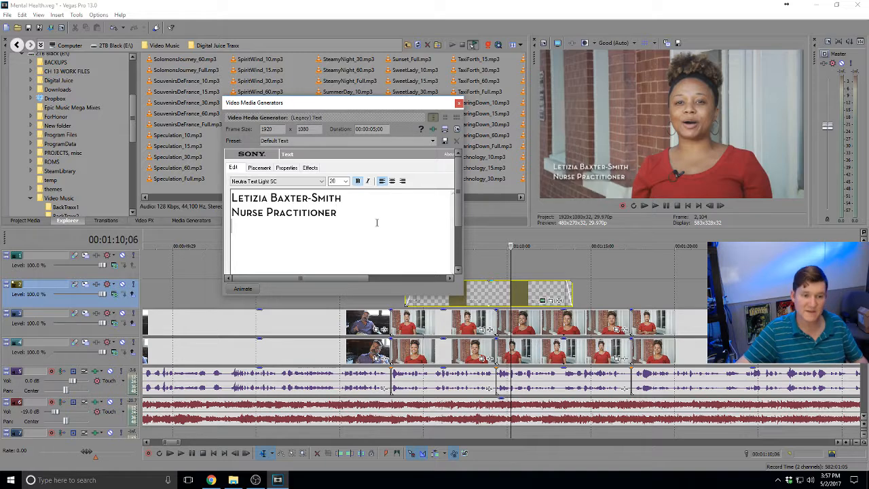
Begin the third line, clearing misspelled attempts at Psychiatric between previews
{"action": "left_click", "coordinate": [422, 304]}
{"action": "key", "text": "space"}
{"action": "left_click", "coordinate": [344, 215]}
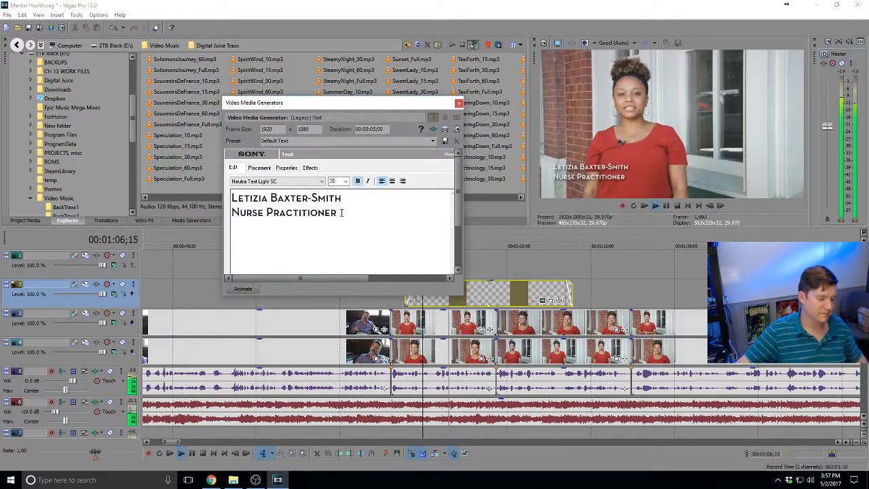
{"action": "key", "text": "Return"}
{"action": "type", "text": "Psy"}
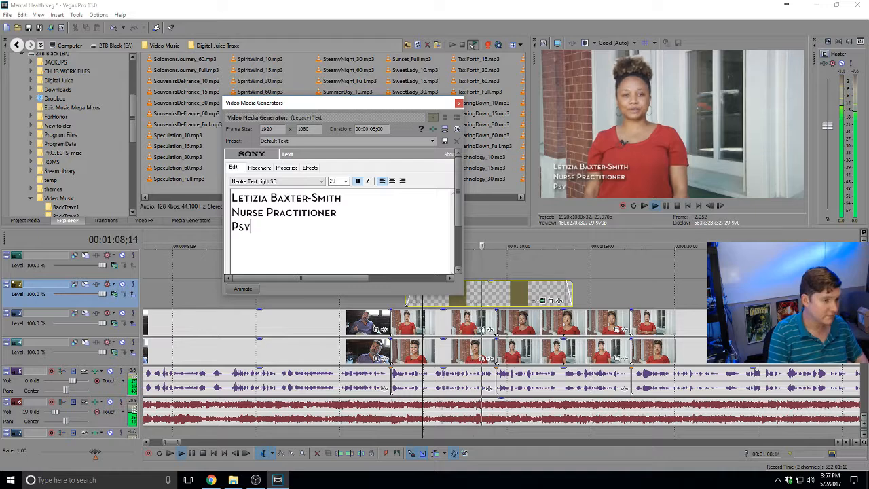
{"action": "type", "text": "ci"}
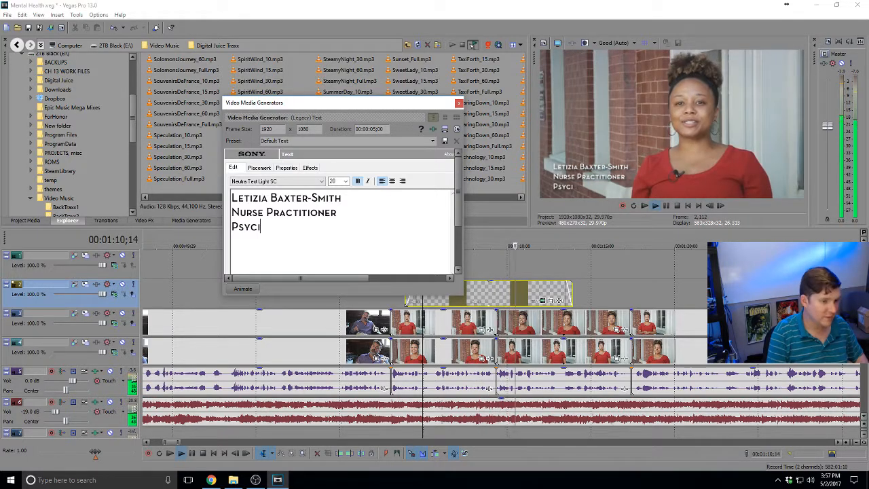
{"action": "key", "text": "BackSpace"}
{"action": "key", "text": "BackSpace"}
{"action": "left_click", "coordinate": [439, 322]}
{"action": "key", "text": "space"}
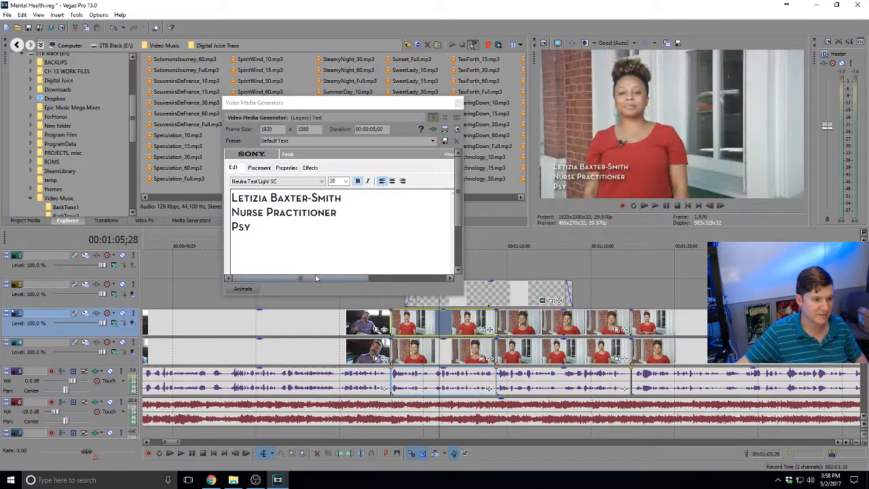
{"action": "left_click", "coordinate": [282, 232]}
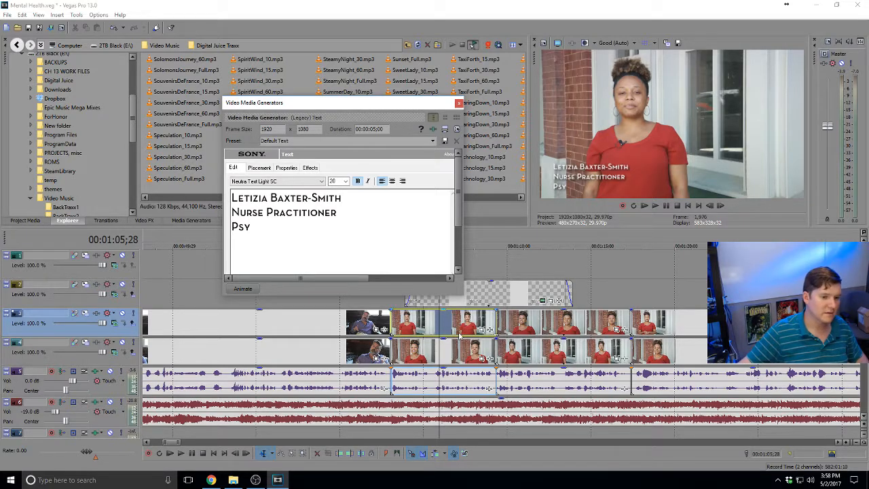
{"action": "left_click", "coordinate": [405, 328]}
{"action": "key", "text": "space"}
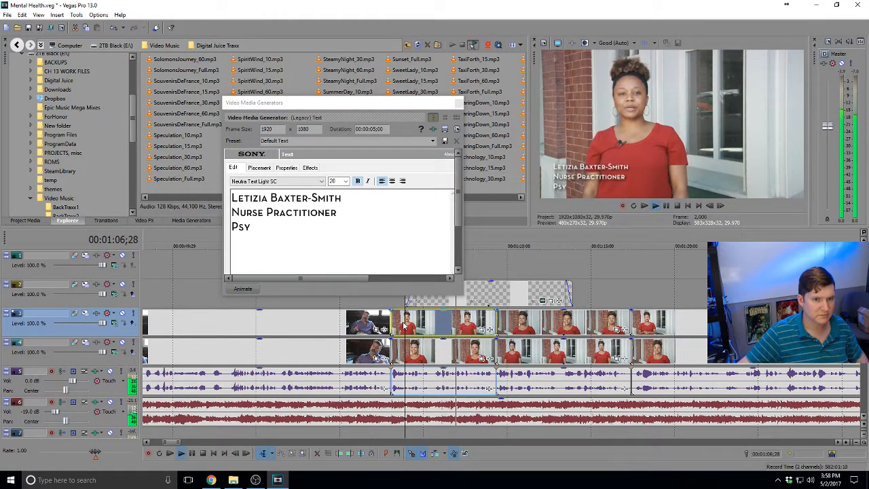
{"action": "key", "text": "space"}
{"action": "left_click", "coordinate": [258, 226]}
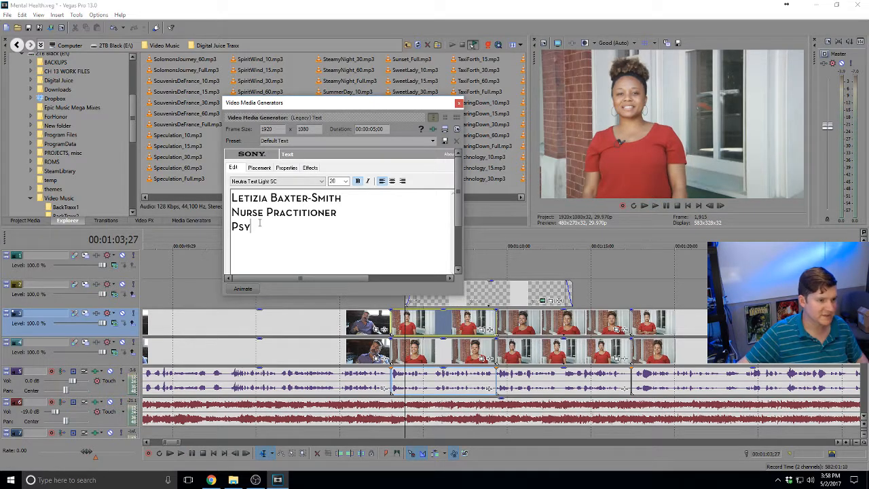
{"action": "type", "text": "iatric Me"}
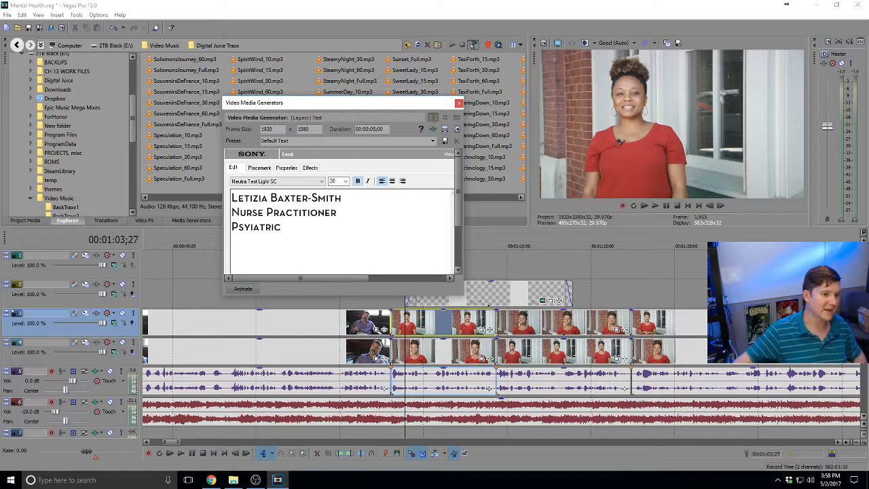
{"action": "double_click", "coordinate": [277, 229]}
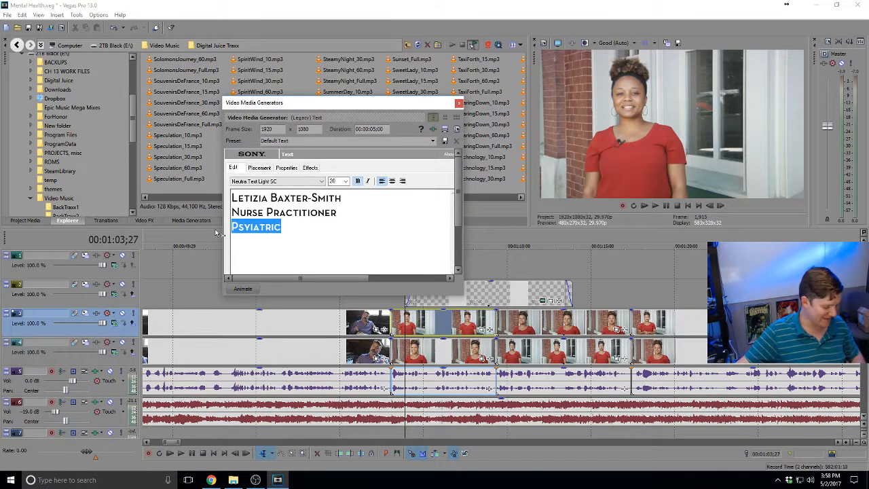
{"action": "key", "text": "BackSpace"}
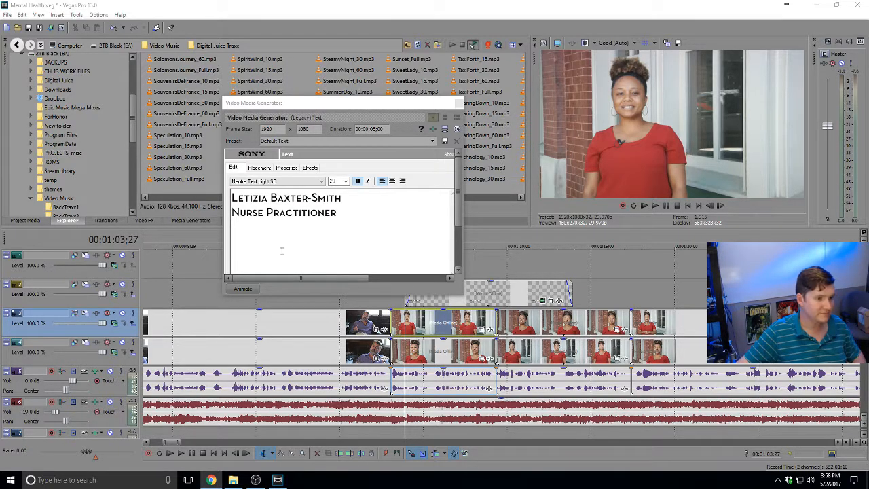
Type 'Psychiatric, Mental Health' as the third line and close the title editor
{"action": "left_click", "coordinate": [252, 229]}
{"action": "type", "text": "psychiatric"}
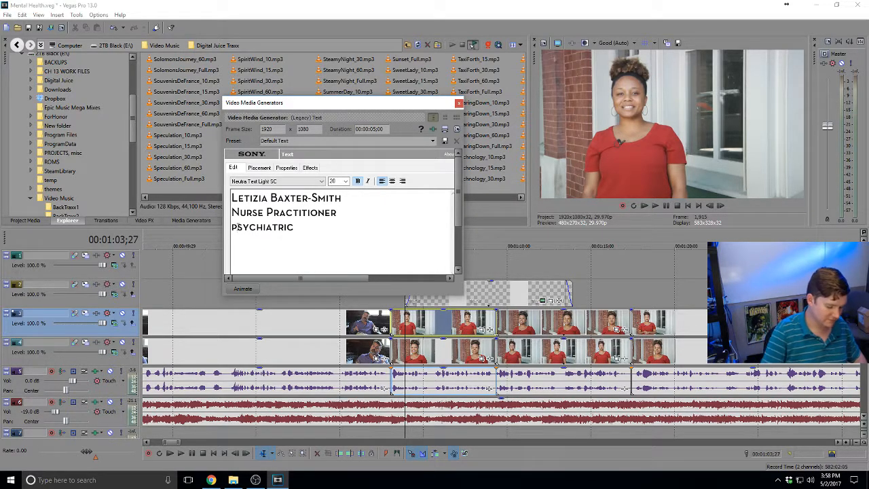
{"action": "key", "text": "BackSpace"}
{"action": "type", "text": "Psychiatric"}
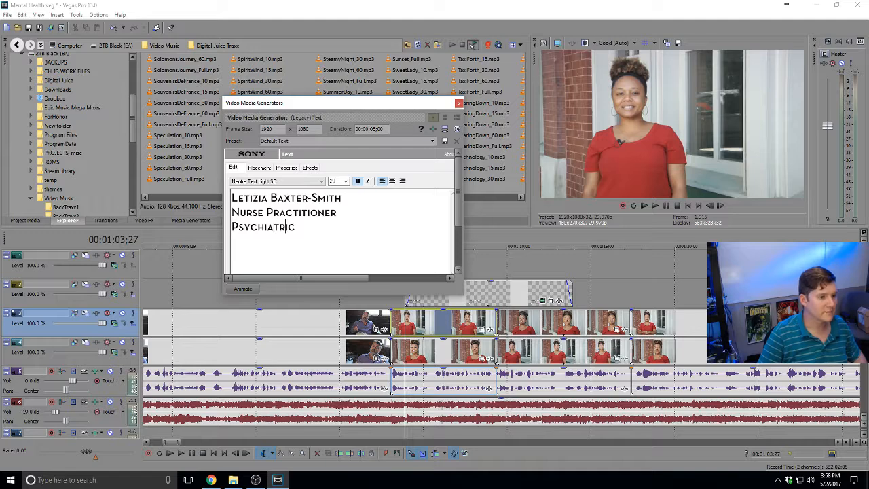
{"action": "type", "text": " Menta"}
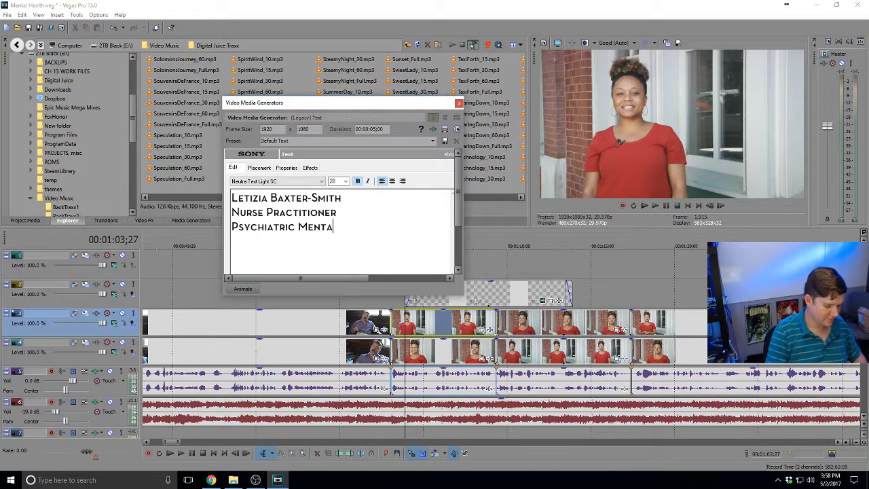
{"action": "type", "text": "l Health"}
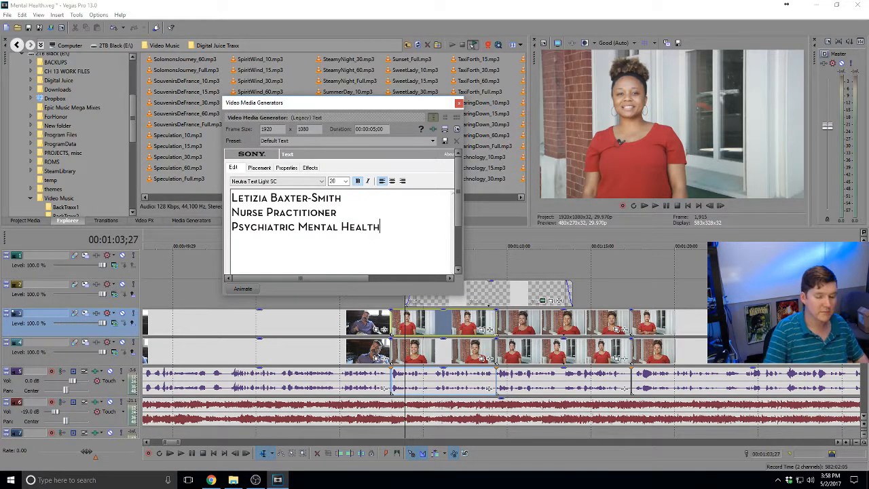
{"action": "key", "text": "alt+Tab"}
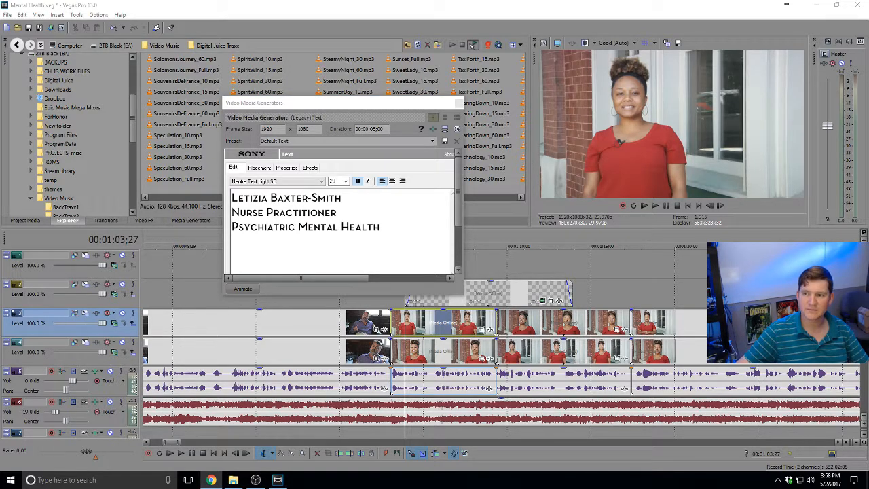
{"action": "key", "text": "alt+Tab"}
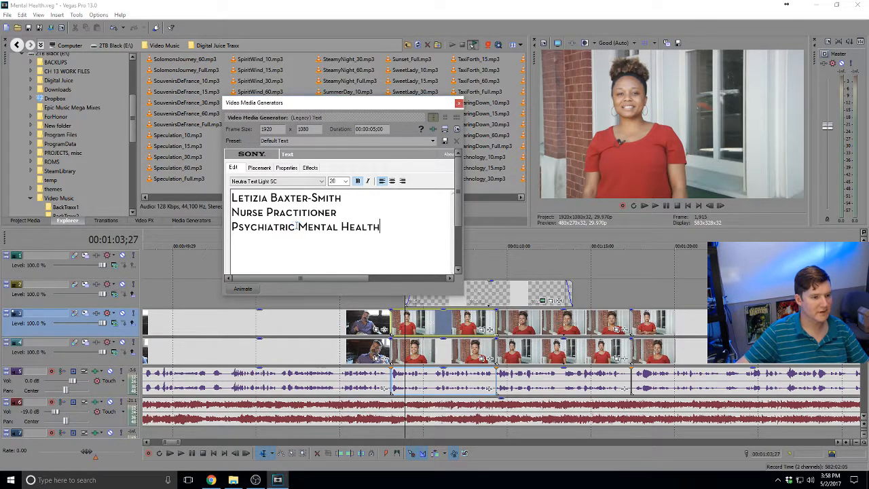
{"action": "type", "text": ","}
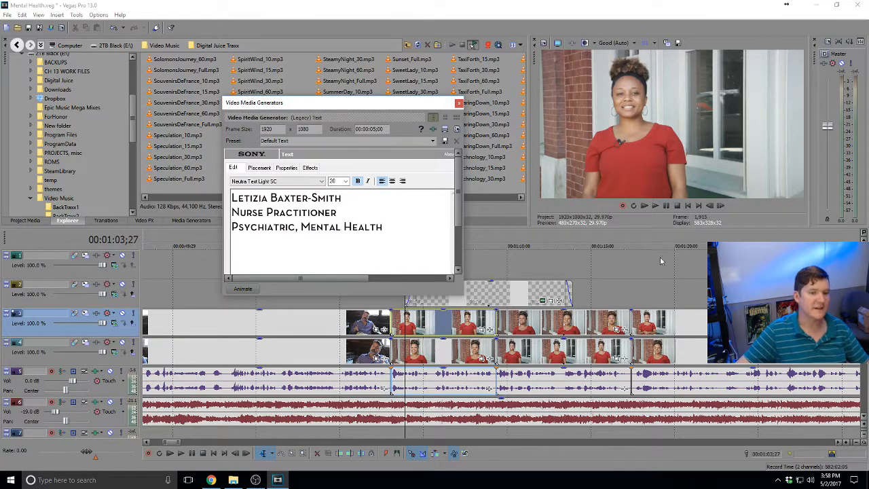
{"action": "key", "text": "alt+Tab"}
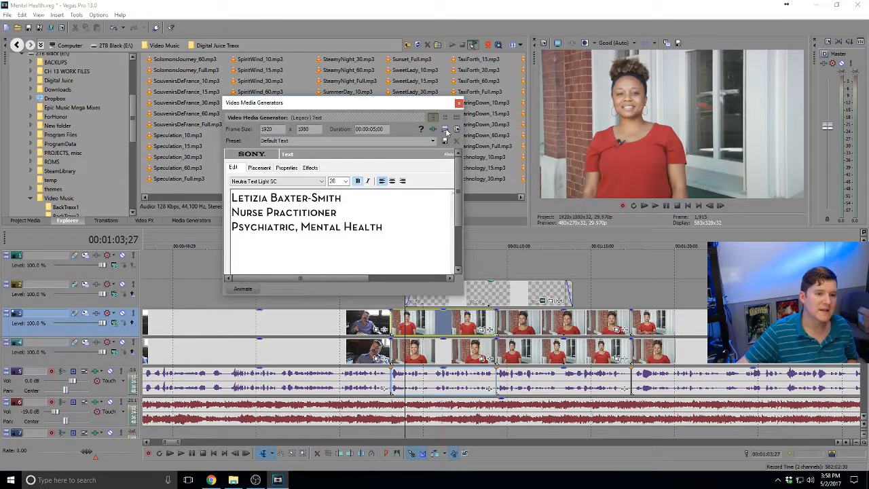
{"action": "left_click", "coordinate": [457, 102]}
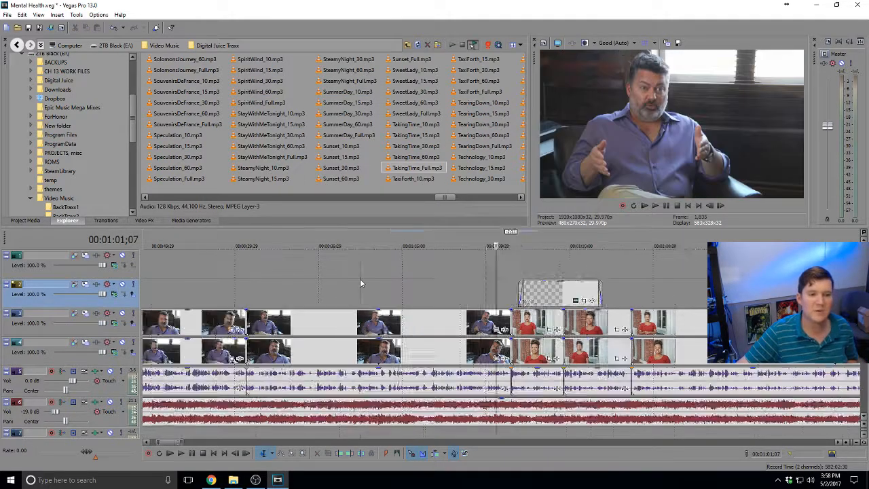
{"action": "scroll", "coordinate": [359, 281], "scroll_direction": "down", "scroll_amount": 3}
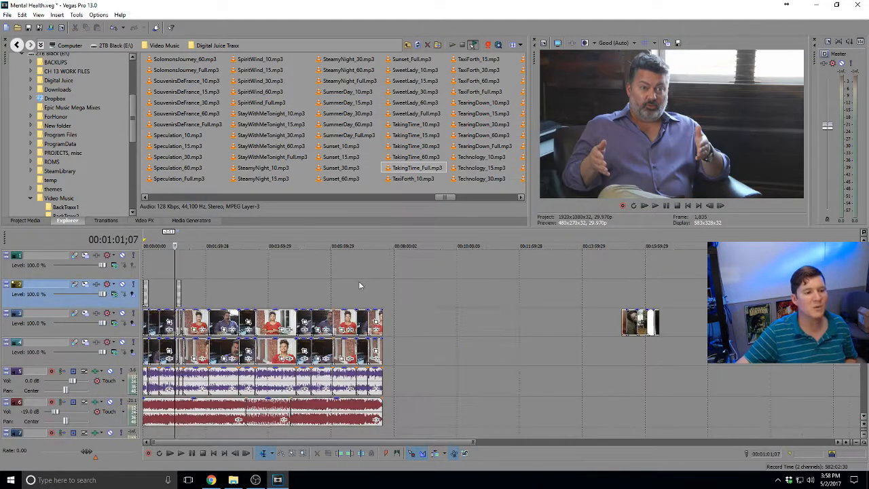
{"action": "scroll", "coordinate": [359, 281], "scroll_direction": "up", "scroll_amount": 3}
{"action": "scroll", "coordinate": [534, 329], "scroll_direction": "down", "scroll_amount": 5}
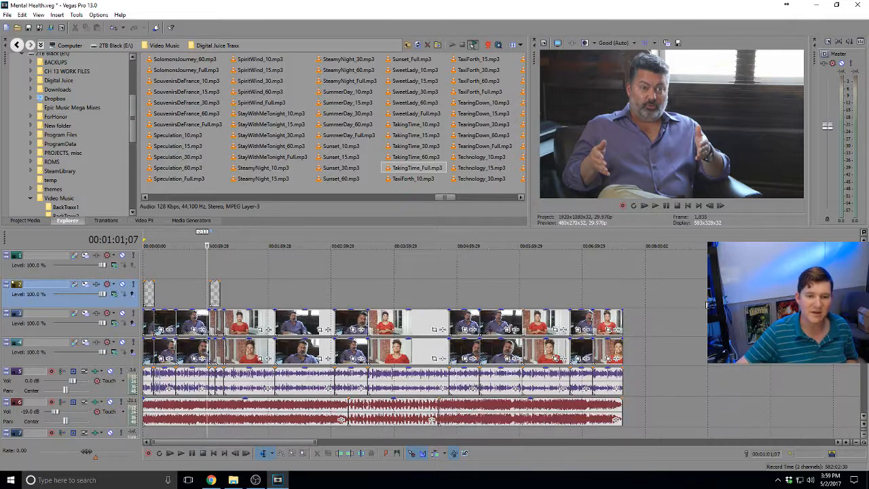
{"action": "left_click", "coordinate": [627, 287]}
{"action": "left_click", "coordinate": [620, 288]}
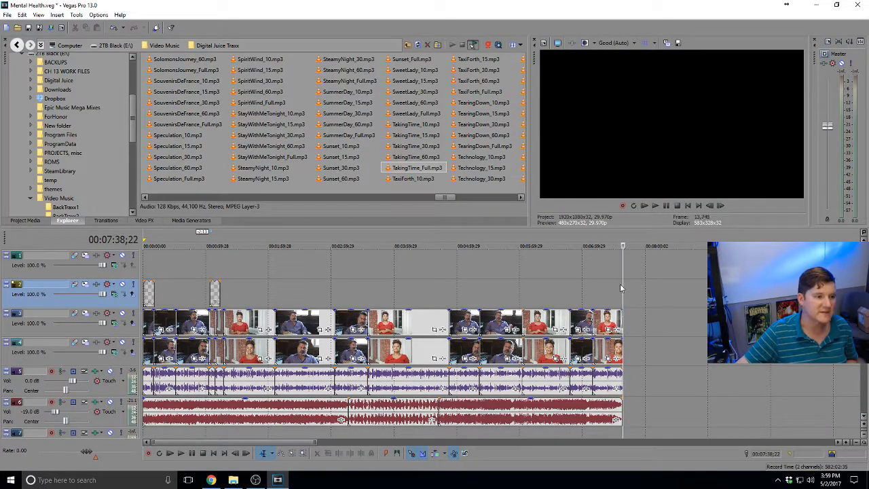
{"action": "scroll", "coordinate": [620, 280], "scroll_direction": "right", "scroll_amount": 5}
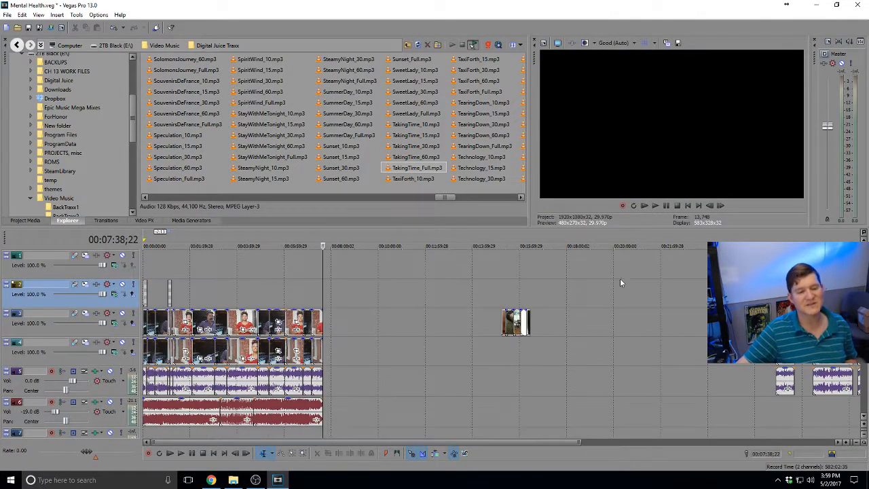
{"action": "scroll", "coordinate": [407, 305], "scroll_direction": "left", "scroll_amount": 3}
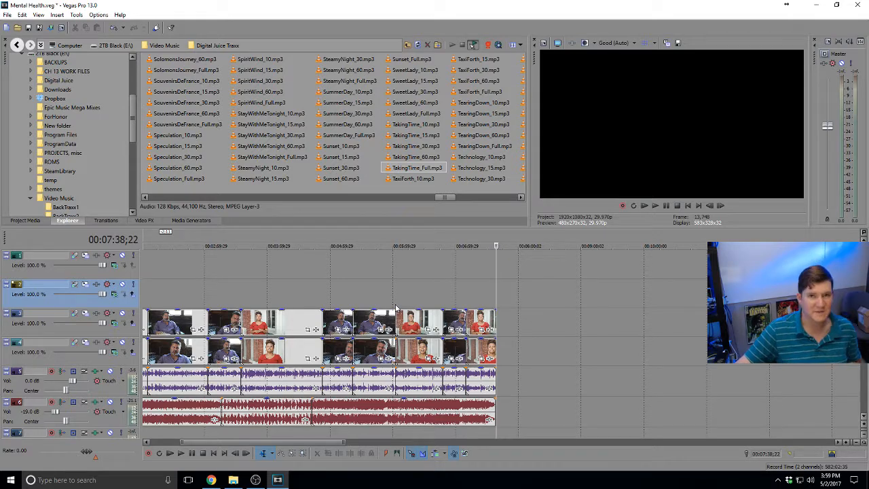
{"action": "scroll", "coordinate": [336, 317], "scroll_direction": "down", "scroll_amount": 2}
{"action": "left_click", "coordinate": [171, 270]}
{"action": "scroll", "coordinate": [171, 272], "scroll_direction": "up", "scroll_amount": 5}
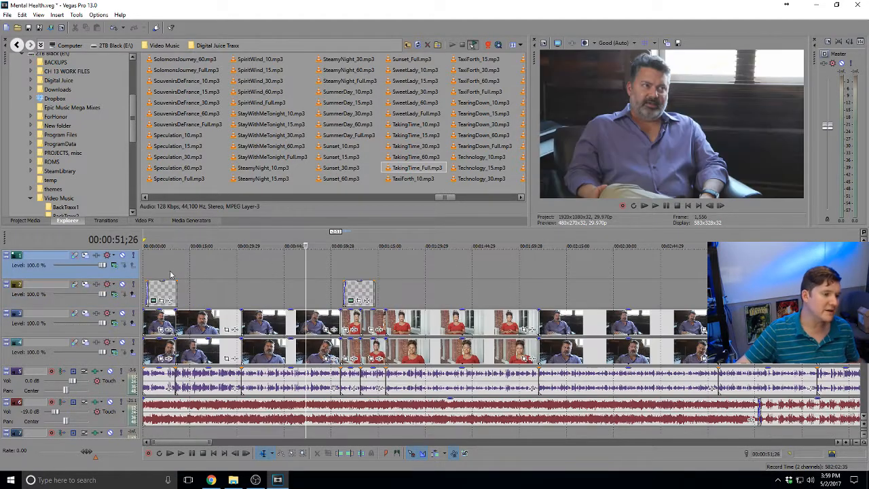
{"action": "left_click", "coordinate": [344, 265]}
{"action": "scroll", "coordinate": [344, 265], "scroll_direction": "up", "scroll_amount": 4}
{"action": "left_click", "coordinate": [483, 270]}
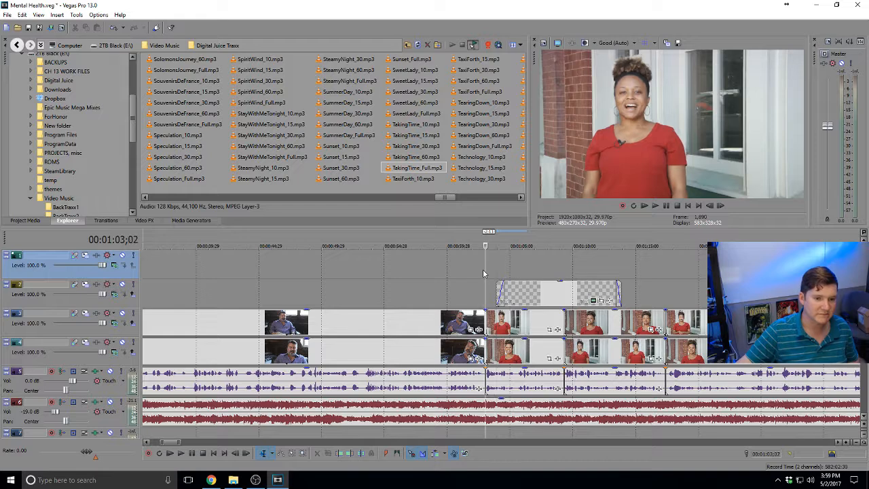
{"action": "key", "text": "space"}
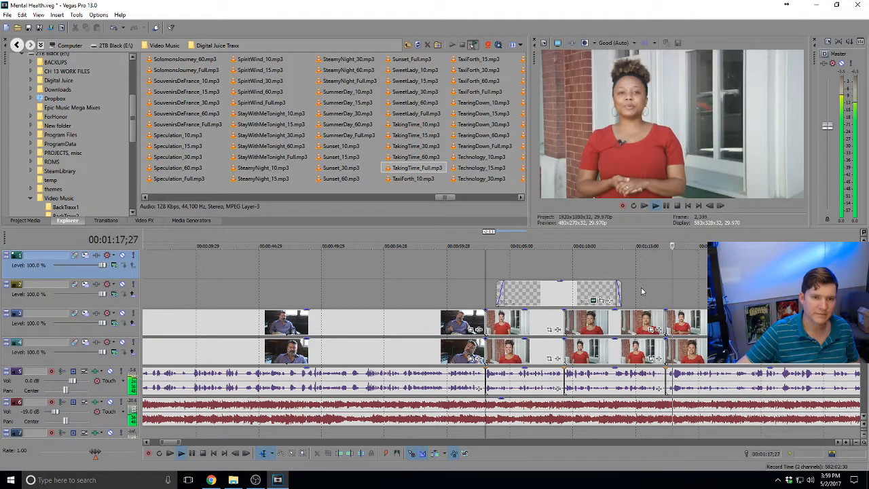
{"action": "scroll", "coordinate": [570, 292], "scroll_direction": "down", "scroll_amount": 6}
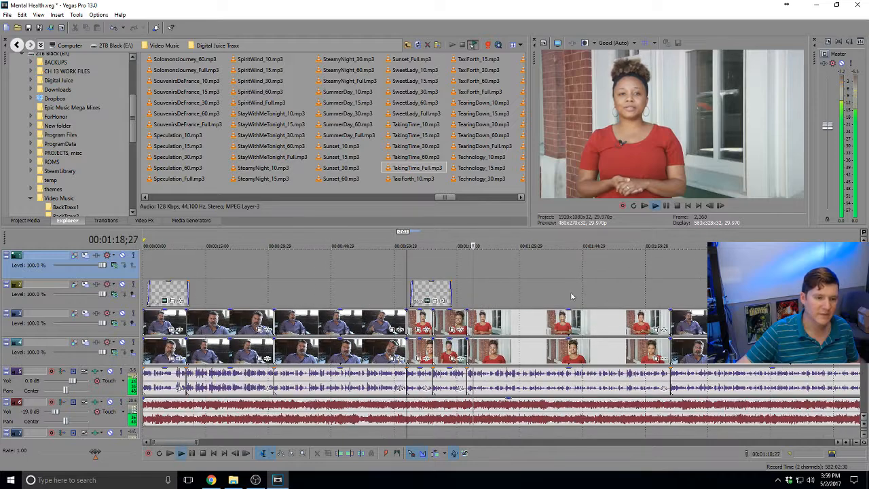
Drag the leftover clip past the edit's end further left on the timeline
{"action": "left_click_drag", "start_coordinate": [632, 324], "coordinate": [195, 299]}
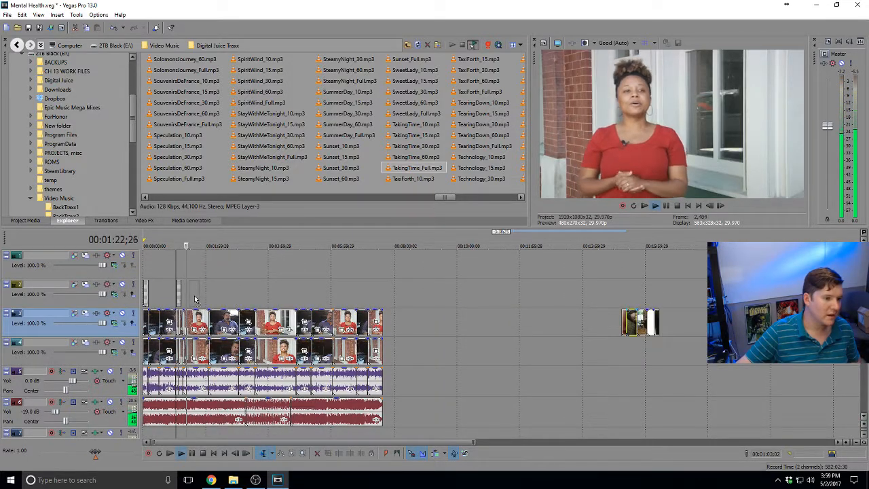
{"action": "left_click_drag", "start_coordinate": [589, 300], "coordinate": [604, 322]}
{"action": "key", "text": "space"}
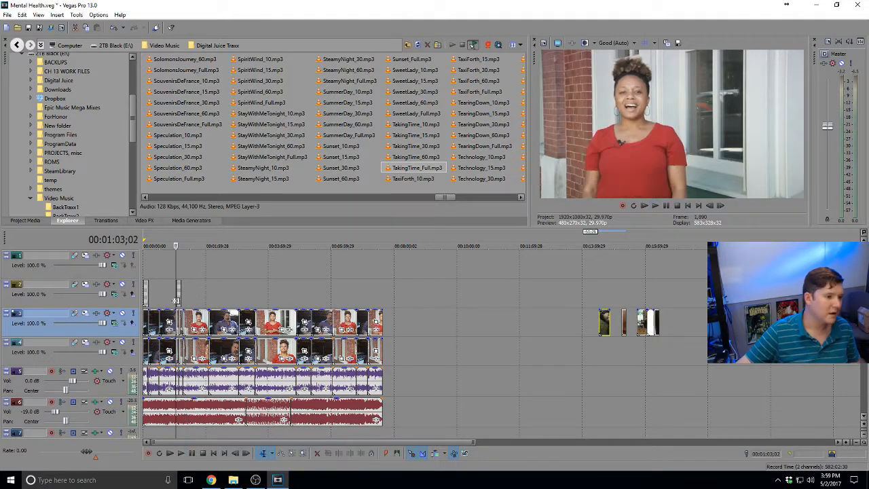
{"action": "left_click", "coordinate": [160, 294]}
{"action": "scroll", "coordinate": [161, 293], "scroll_direction": "up", "scroll_amount": 7}
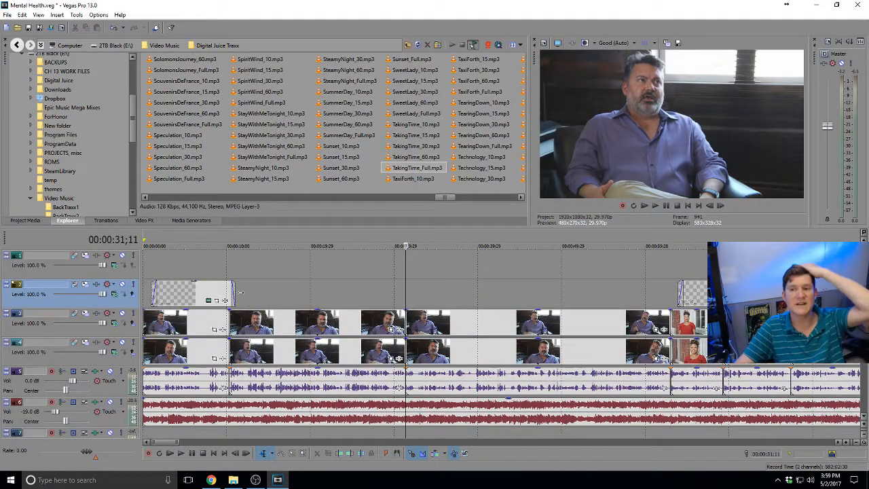
{"action": "scroll", "coordinate": [299, 287], "scroll_direction": "down", "scroll_amount": 3}
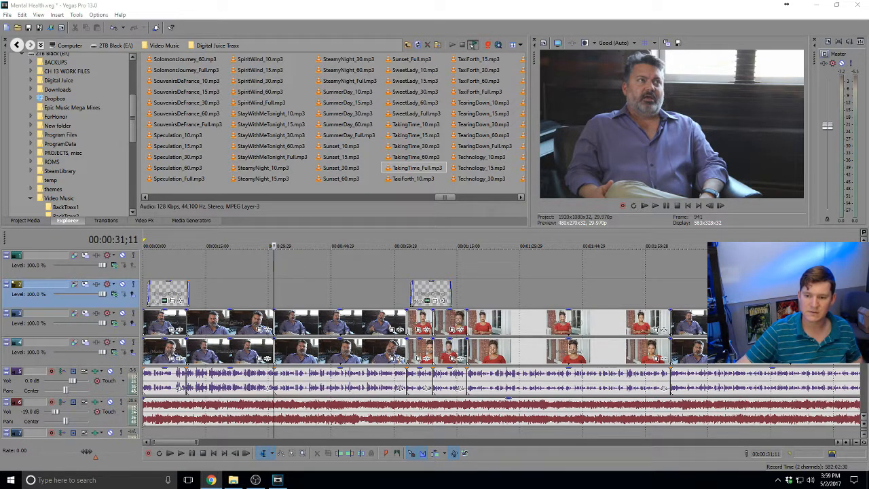
Play back the interview's opening from the 0:10 cut to review the title
{"action": "left_click", "coordinate": [253, 322]}
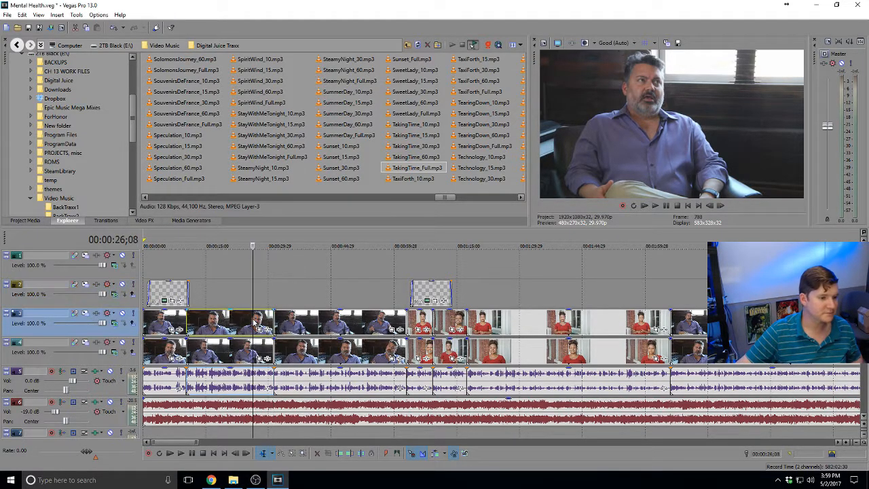
{"action": "left_click", "coordinate": [184, 319]}
{"action": "key", "text": "space"}
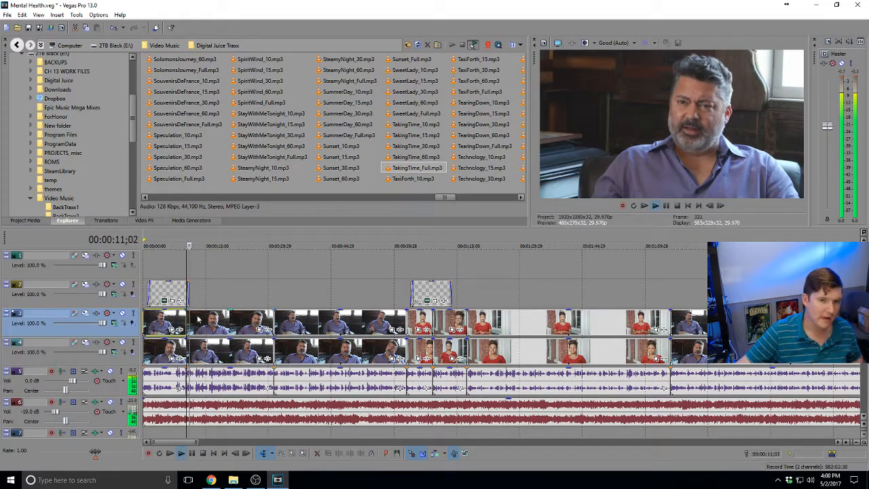
{"action": "scroll", "coordinate": [265, 316], "scroll_direction": "up", "scroll_amount": 2}
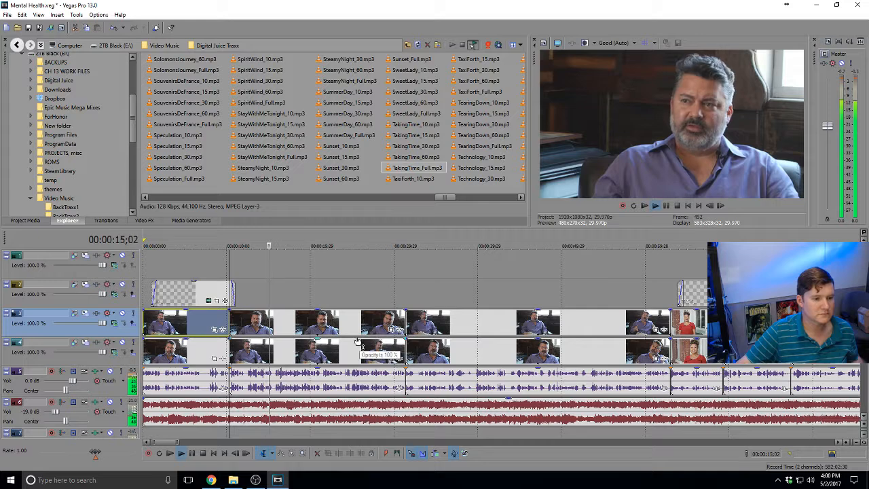
{"action": "scroll", "coordinate": [353, 342], "scroll_direction": "up", "scroll_amount": 2}
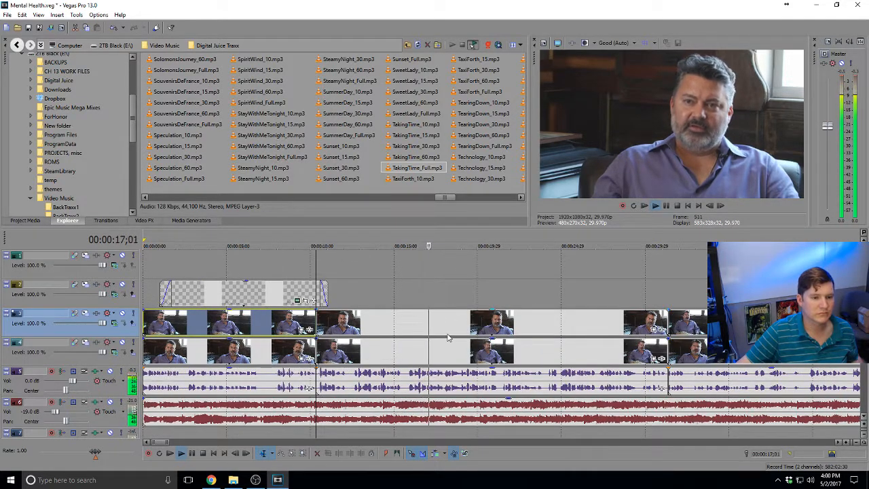
{"action": "scroll", "coordinate": [444, 338], "scroll_direction": "down", "scroll_amount": 1}
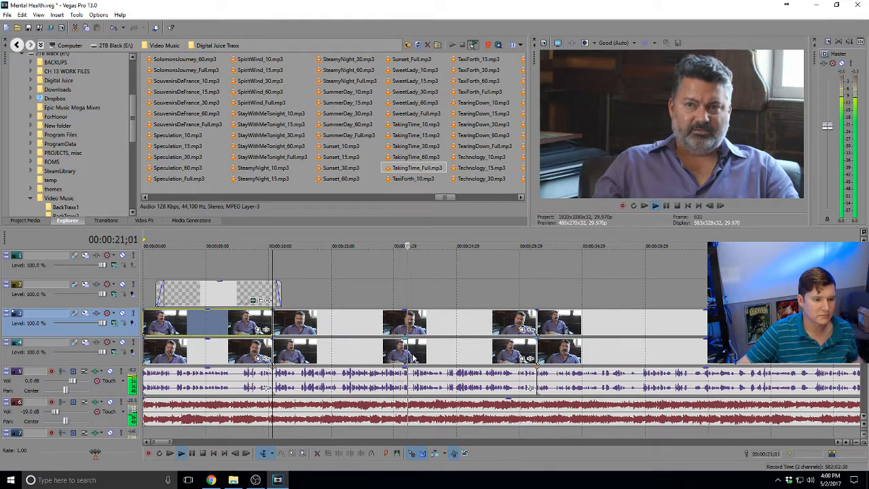
{"action": "left_click", "coordinate": [412, 340]}
Split tracks 3 and 4 at 0:21;12 and swap their later parts, using track 2
{"action": "key", "text": "space"}
{"action": "key", "text": "s"}
{"action": "left_click", "coordinate": [412, 326]}
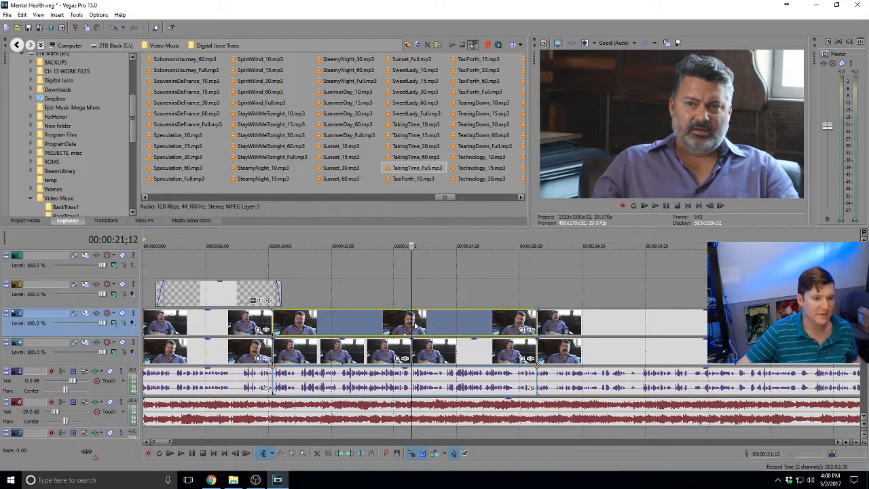
{"action": "key", "text": "s"}
{"action": "mouse_move", "coordinate": [432, 351]}
{"action": "left_mouse_down"}
{"action": "mouse_move", "coordinate": [431, 297]}
{"action": "mouse_move", "coordinate": [436, 346]}
{"action": "left_mouse_up"}
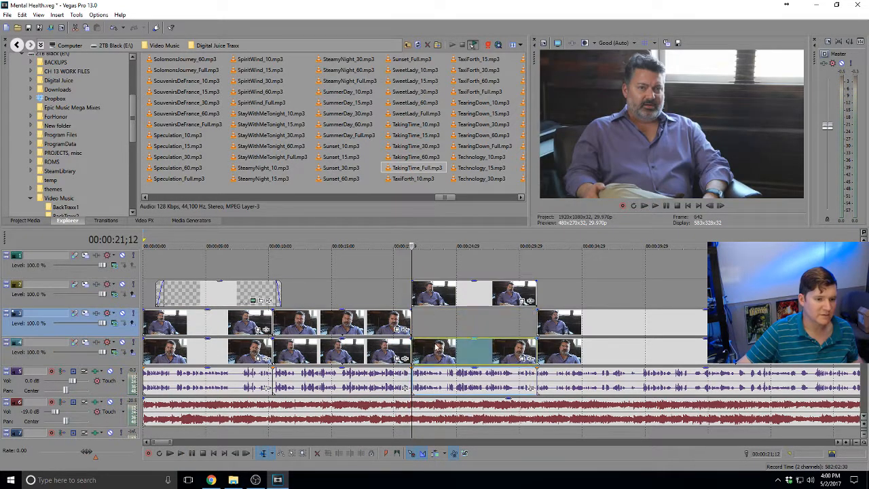
{"action": "left_click_drag", "start_coordinate": [437, 298], "coordinate": [443, 327]}
At 0:32;25, move track 4's last clip onto track 3, using track 2
{"action": "left_click", "coordinate": [555, 348]}
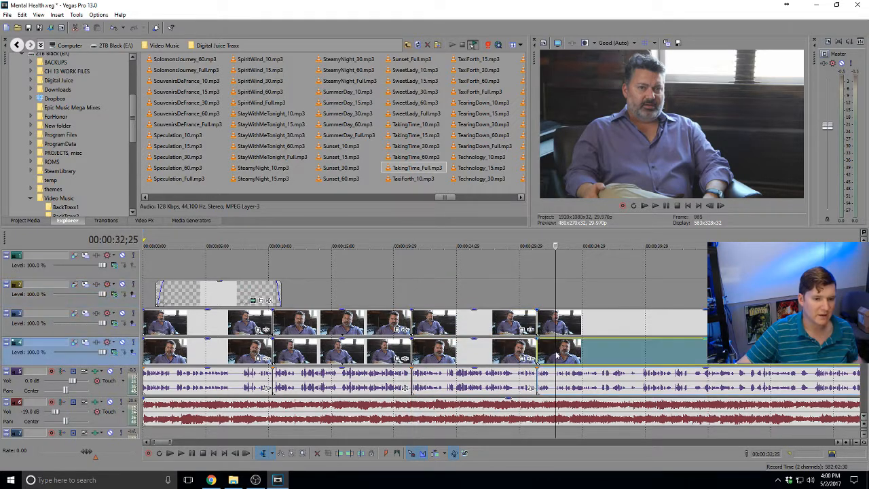
{"action": "mouse_move", "coordinate": [557, 348]}
{"action": "left_mouse_down"}
{"action": "mouse_move", "coordinate": [568, 298]}
{"action": "mouse_move", "coordinate": [568, 357]}
{"action": "left_mouse_up"}
{"action": "left_click_drag", "start_coordinate": [568, 298], "coordinate": [567, 323]}
Play back the swapped-angle section from about 0:29
{"action": "left_click", "coordinate": [510, 293]}
{"action": "key", "text": "space"}
{"action": "scroll", "coordinate": [509, 292], "scroll_direction": "up", "scroll_amount": 3}
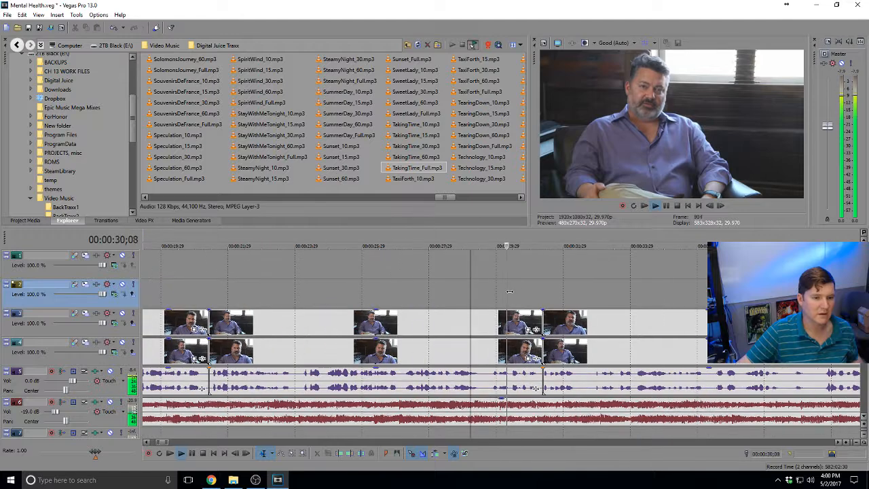
{"action": "scroll", "coordinate": [543, 319], "scroll_direction": "down", "scroll_amount": 4}
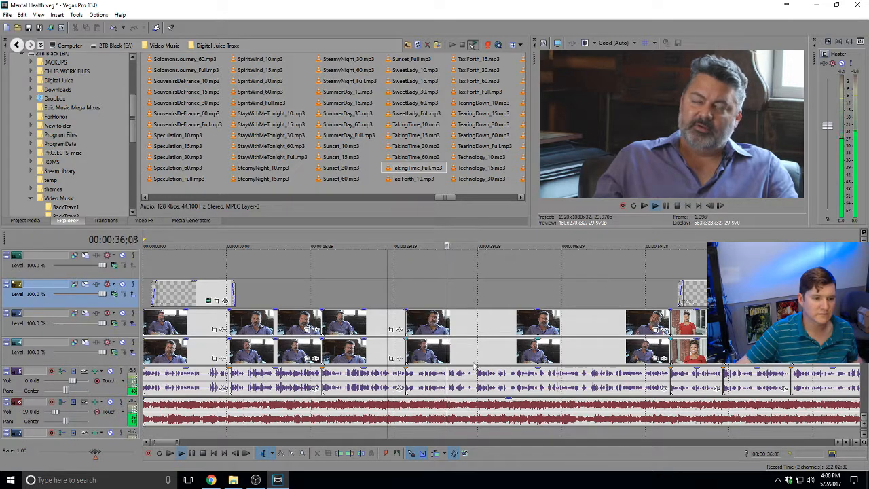
{"action": "scroll", "coordinate": [502, 359], "scroll_direction": "up", "scroll_amount": 2}
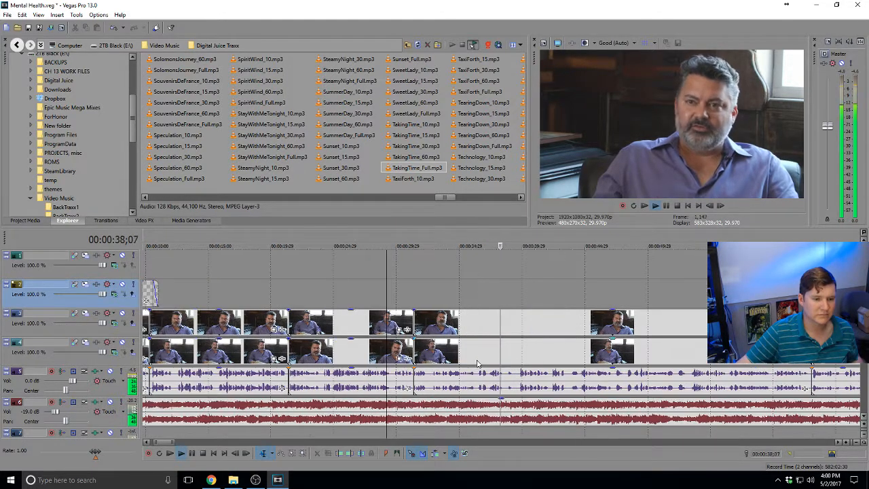
Split tracks 3 and 4 and their audio at 0:38;21 and 0:39;15
{"action": "left_click", "coordinate": [514, 364]}
{"action": "scroll", "coordinate": [514, 364], "scroll_direction": "up", "scroll_amount": 4}
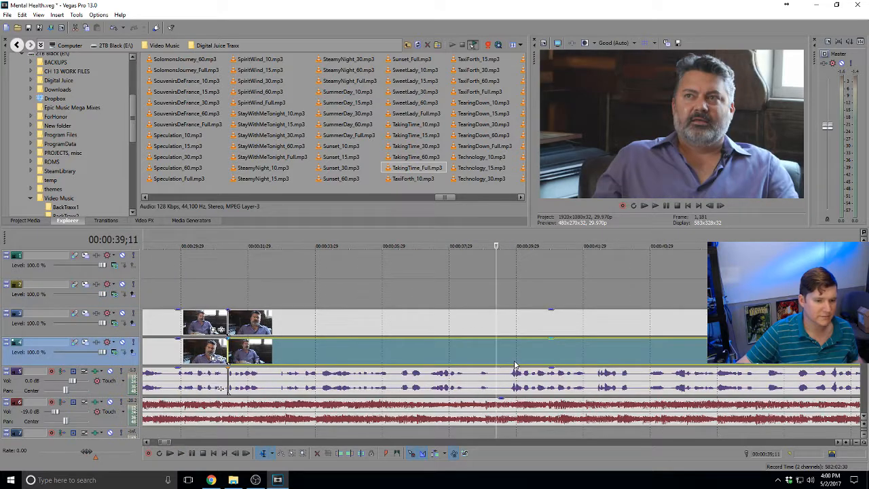
{"action": "left_click", "coordinate": [463, 352]}
{"action": "key", "text": "s"}
{"action": "left_click", "coordinate": [462, 323]}
{"action": "key", "text": "s"}
{"action": "left_click", "coordinate": [502, 322]}
{"action": "key", "text": "s"}
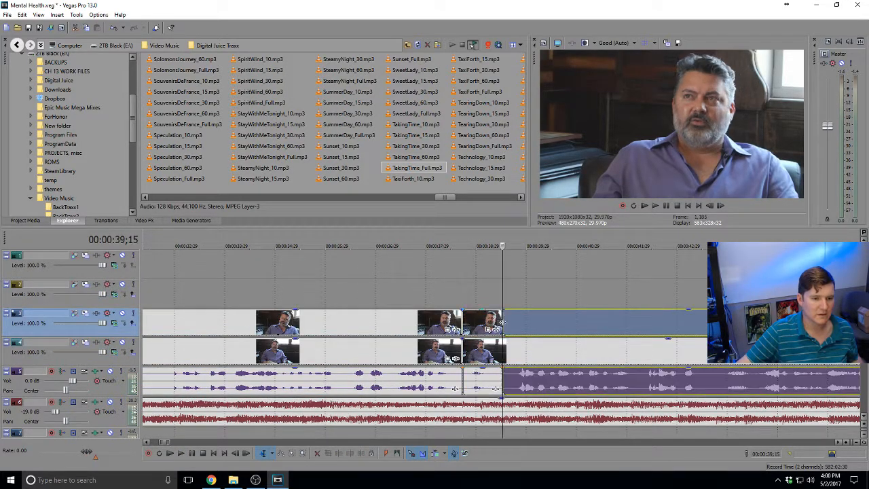
{"action": "left_click", "coordinate": [503, 352]}
{"action": "key", "text": "s"}
Delete the 0:38;21–0:39;15 pieces and shift the later clips left to close the gap
{"action": "left_click", "coordinate": [491, 352]}
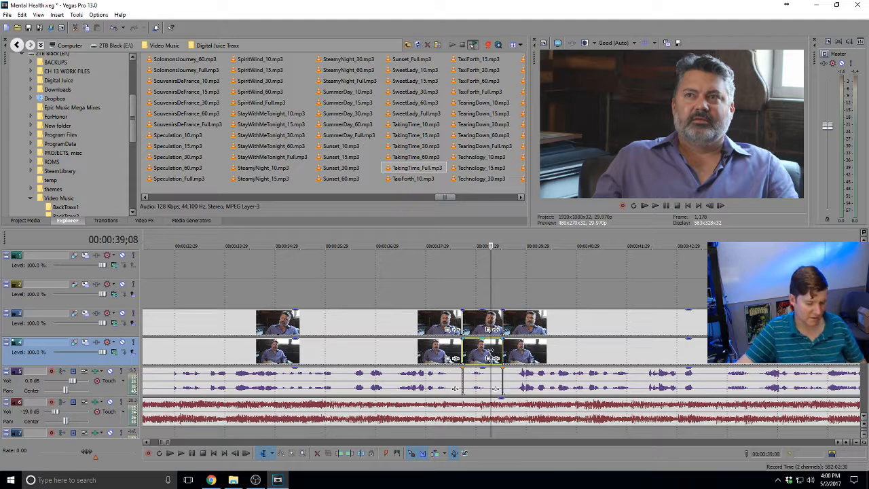
{"action": "key", "text": "Delete"}
{"action": "left_click", "coordinate": [530, 347]}
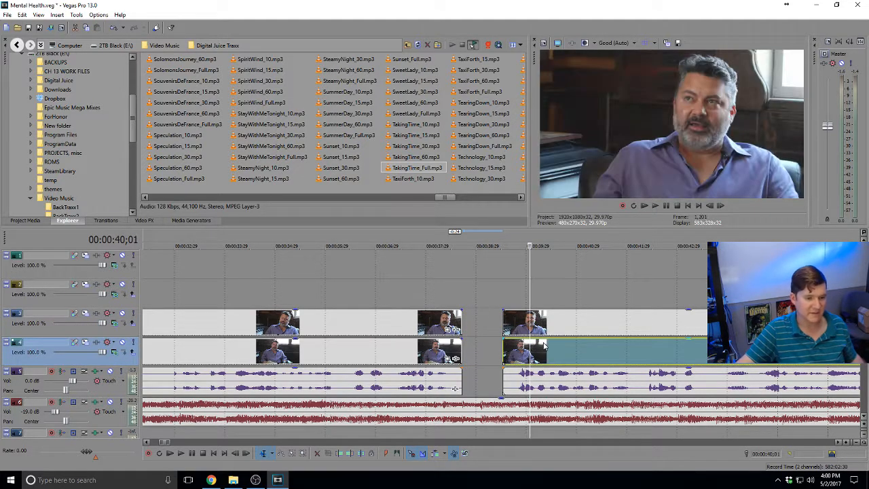
{"action": "scroll", "coordinate": [541, 349], "scroll_direction": "down", "scroll_amount": 8}
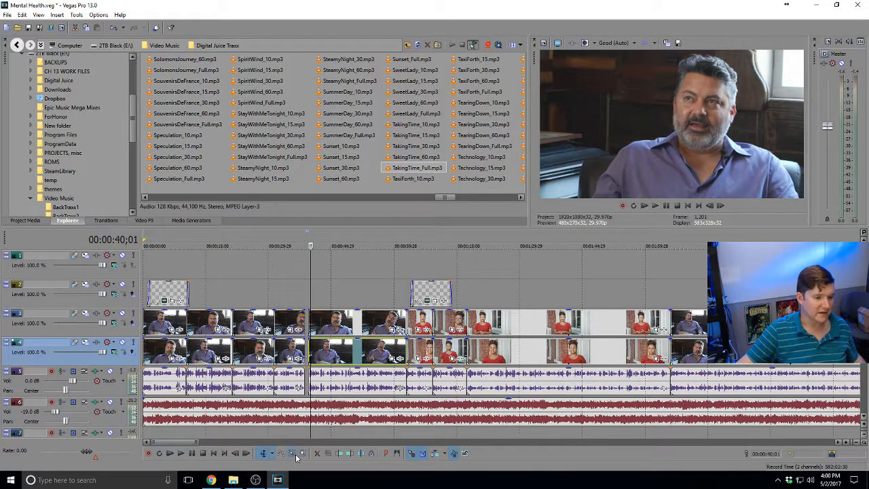
{"action": "scroll", "coordinate": [329, 440], "scroll_direction": "down", "scroll_amount": 6}
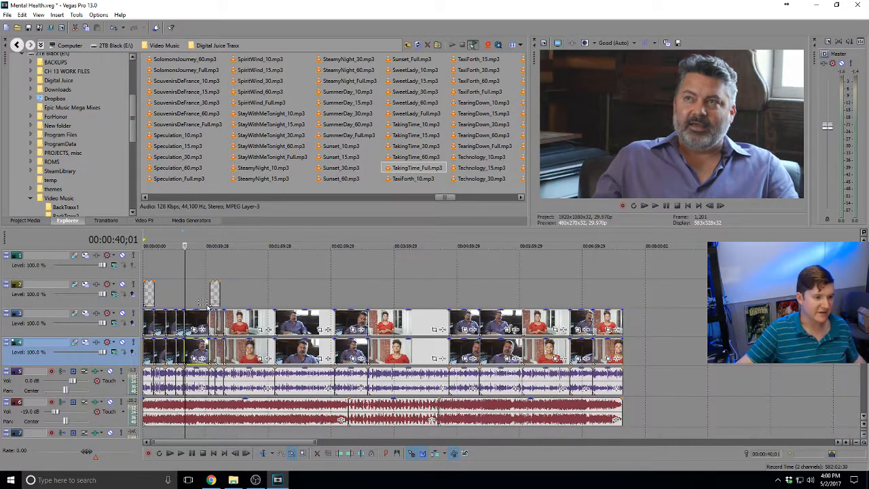
{"action": "scroll", "coordinate": [465, 366], "scroll_direction": "up", "scroll_amount": 10}
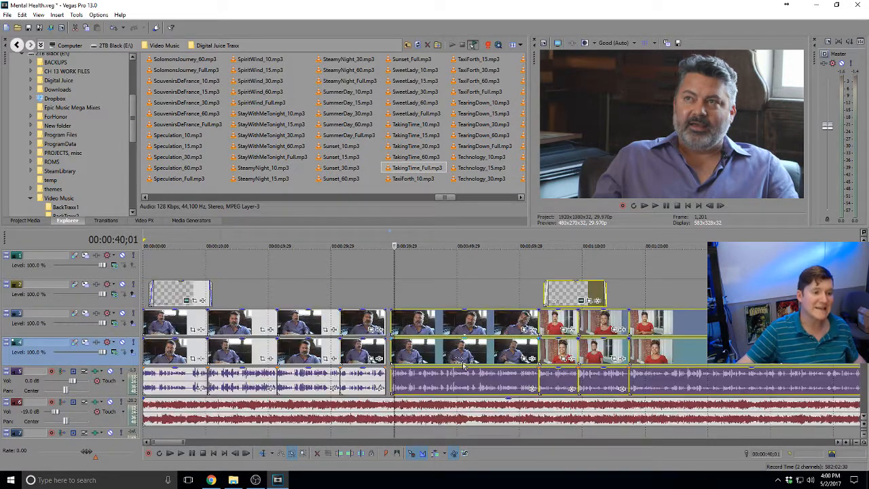
{"action": "scroll", "coordinate": [512, 334], "scroll_direction": "up", "scroll_amount": 3}
{"action": "left_click_drag", "start_coordinate": [531, 330], "coordinate": [478, 335]}
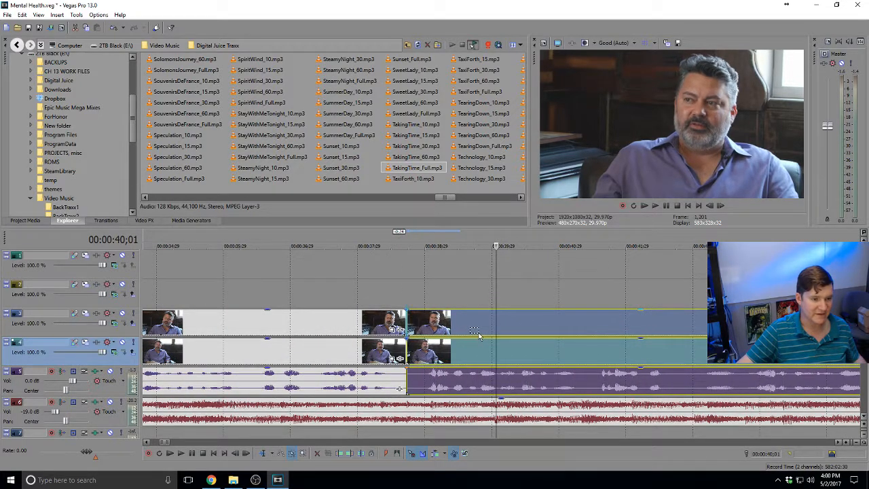
{"action": "left_click", "coordinate": [448, 303]}
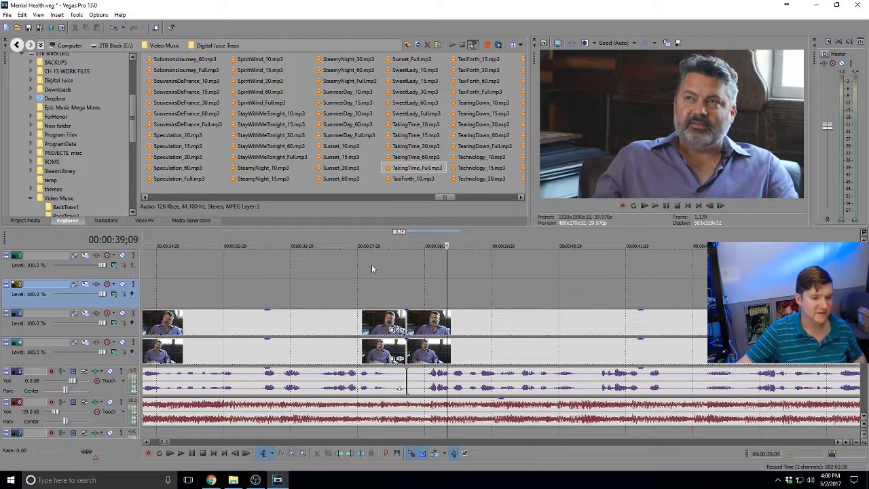
Play back across the tightened cut near 0:38
{"action": "left_click", "coordinate": [345, 269]}
{"action": "key", "text": "space"}
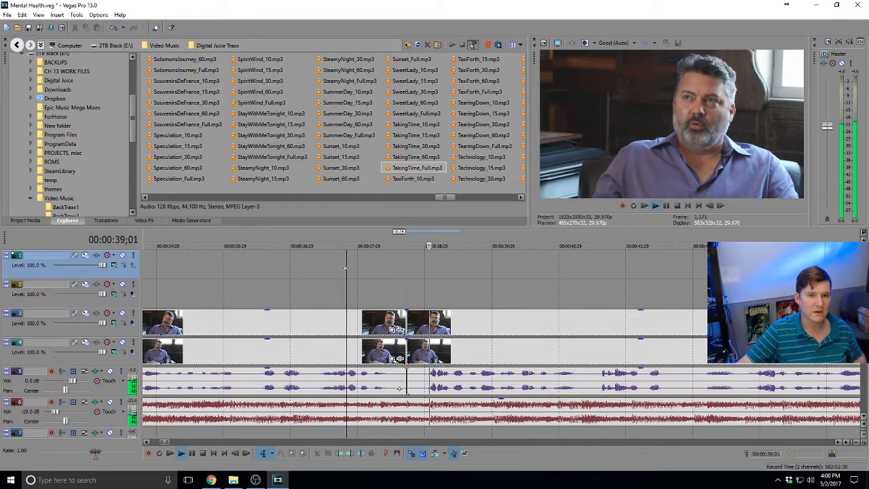
{"action": "key", "text": "space"}
Move the second track 4 clip up to track 2 and review the edit from 38 seconds
{"action": "mouse_move", "coordinate": [433, 350]}
{"action": "left_mouse_down"}
{"action": "mouse_move", "coordinate": [431, 298]}
{"action": "mouse_move", "coordinate": [431, 352]}
{"action": "left_mouse_up"}
{"action": "left_click", "coordinate": [362, 299]}
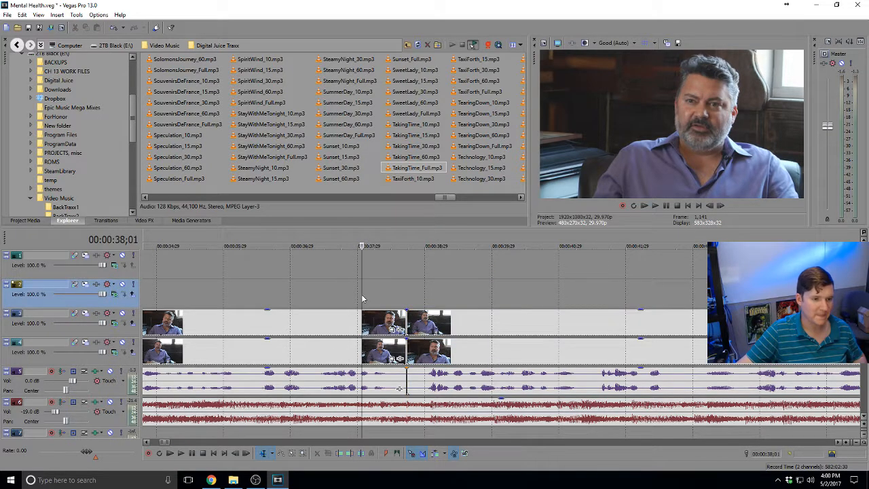
{"action": "key", "text": "space"}
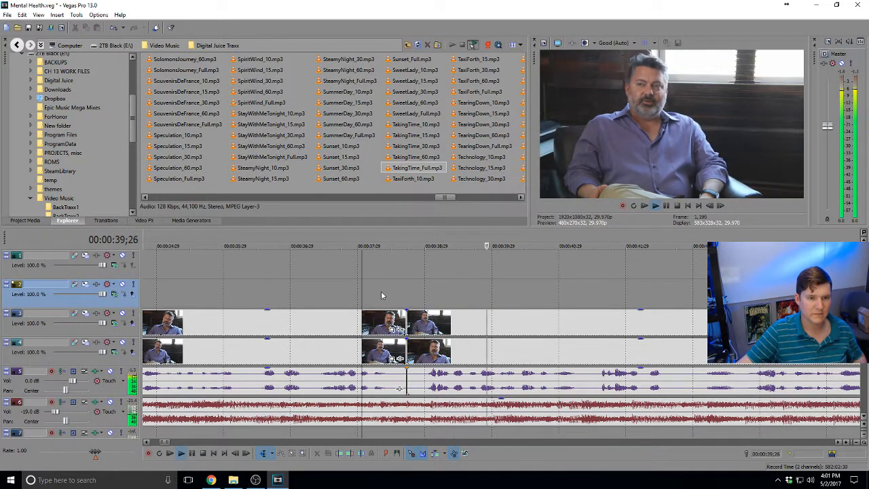
{"action": "scroll", "coordinate": [534, 318], "scroll_direction": "down", "scroll_amount": 5}
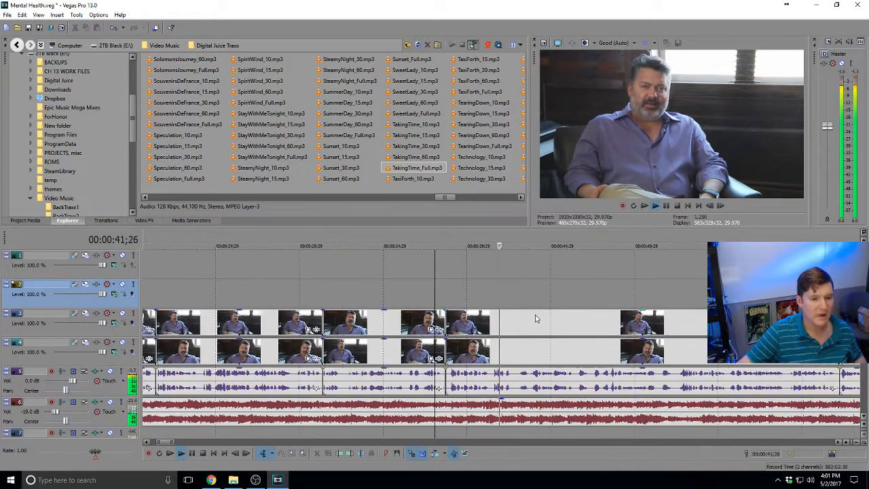
{"action": "scroll", "coordinate": [543, 323], "scroll_direction": "down", "scroll_amount": 3}
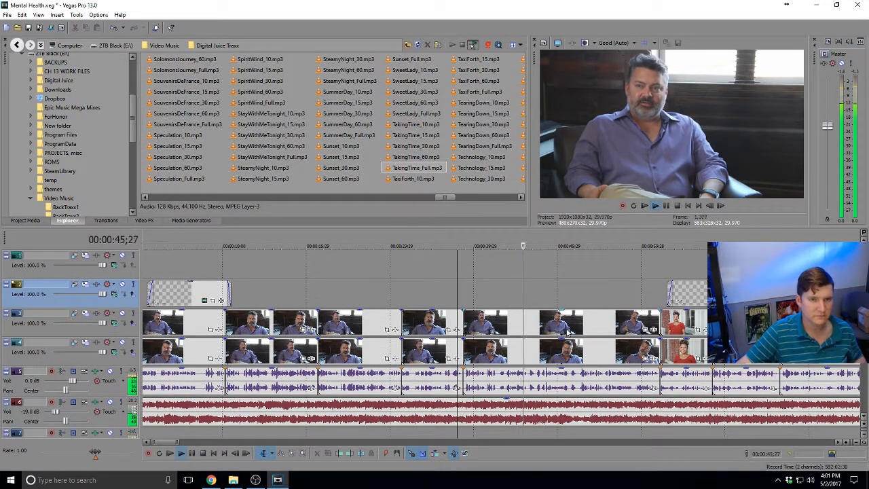
{"action": "scroll", "coordinate": [570, 330], "scroll_direction": "up", "scroll_amount": 3}
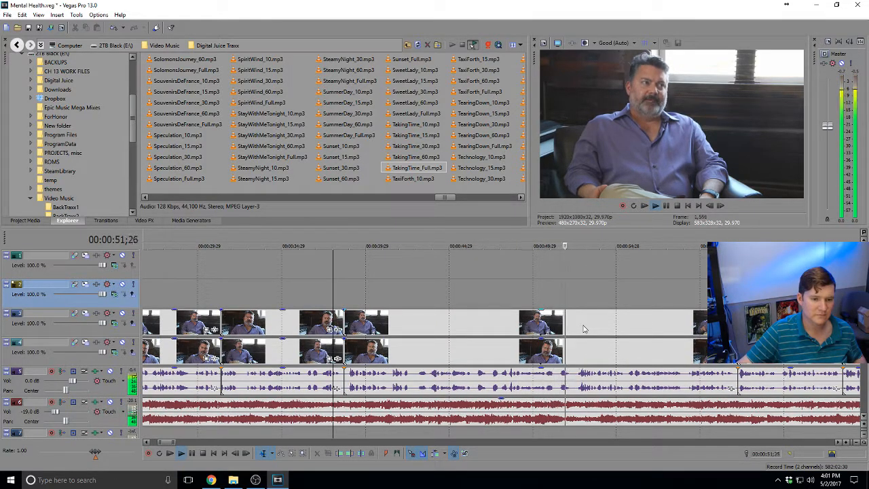
Split tracks 3 and 4 and the audio at 51;17 and 51;29
{"action": "left_click", "coordinate": [563, 354]}
{"action": "scroll", "coordinate": [553, 357], "scroll_direction": "up", "scroll_amount": 5}
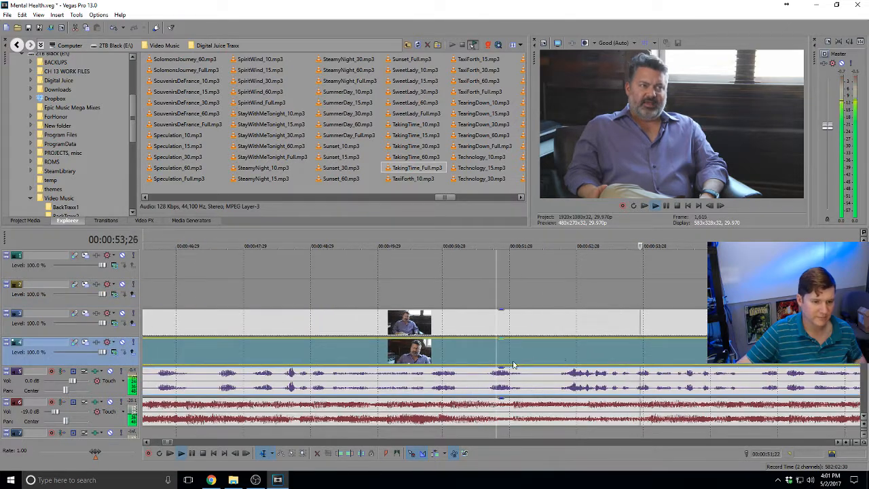
{"action": "left_click", "coordinate": [485, 363]}
{"action": "key", "text": "space"}
{"action": "key", "text": "s"}
{"action": "left_click", "coordinate": [485, 327]}
{"action": "key", "text": "s"}
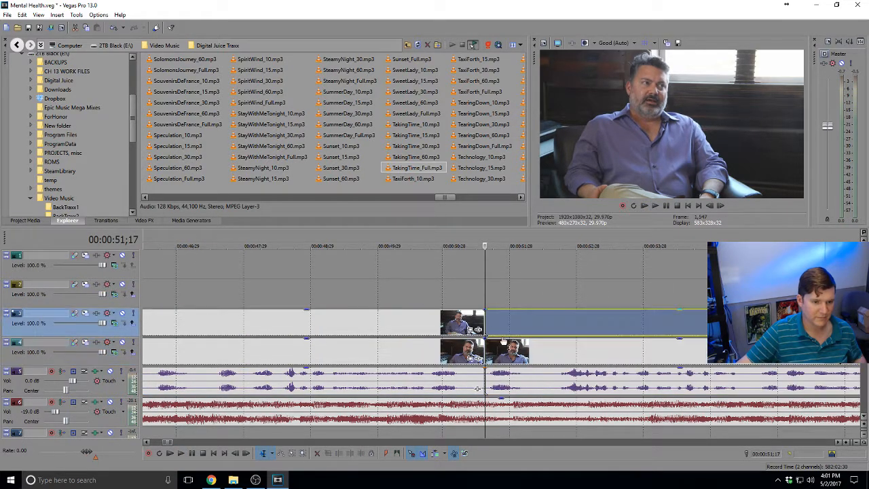
{"action": "left_click", "coordinate": [536, 357]}
{"action": "key", "text": "s"}
{"action": "left_click", "coordinate": [536, 327]}
{"action": "key", "text": "s"}
Delete the 51;17–51;29 middle pieces on both tracks and play across the gap
{"action": "left_click", "coordinate": [512, 330]}
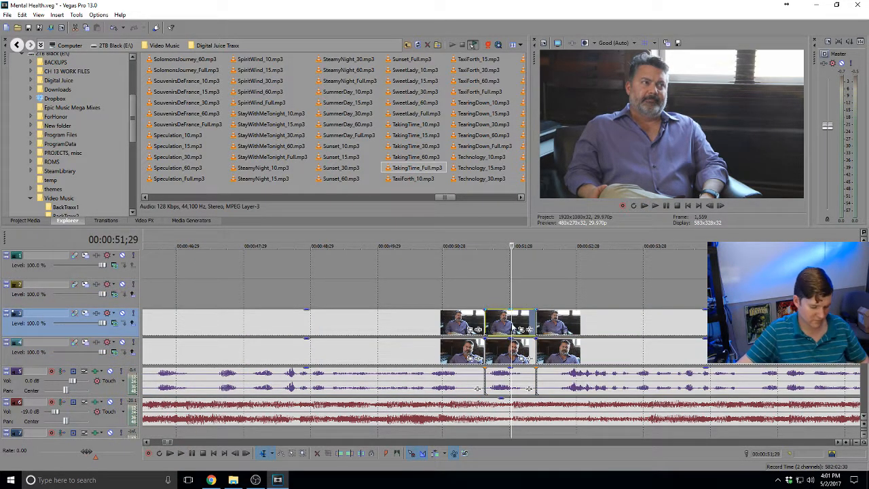
{"action": "key", "text": "Delete"}
{"action": "left_click", "coordinate": [512, 353]}
{"action": "key", "text": "Delete"}
{"action": "left_click", "coordinate": [453, 348]}
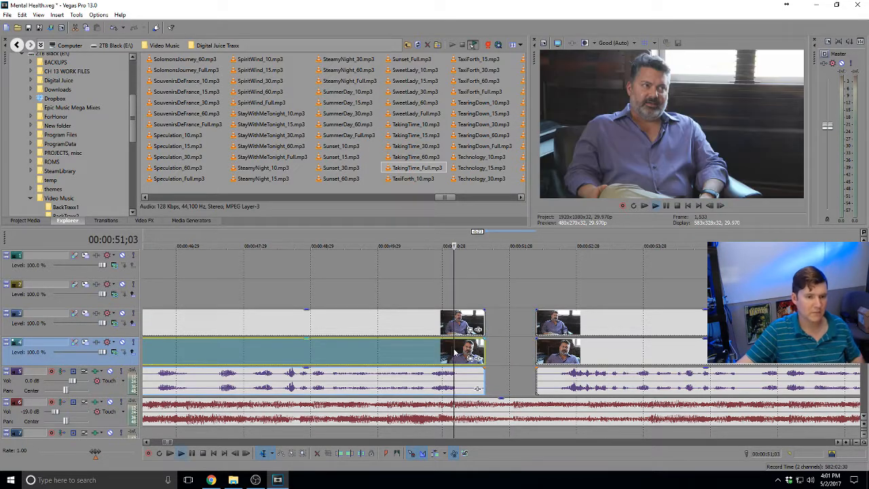
{"action": "key", "text": "space"}
Pull the clip after the gap left against the cut on its track, then replay to check
{"action": "left_click", "coordinate": [543, 349]}
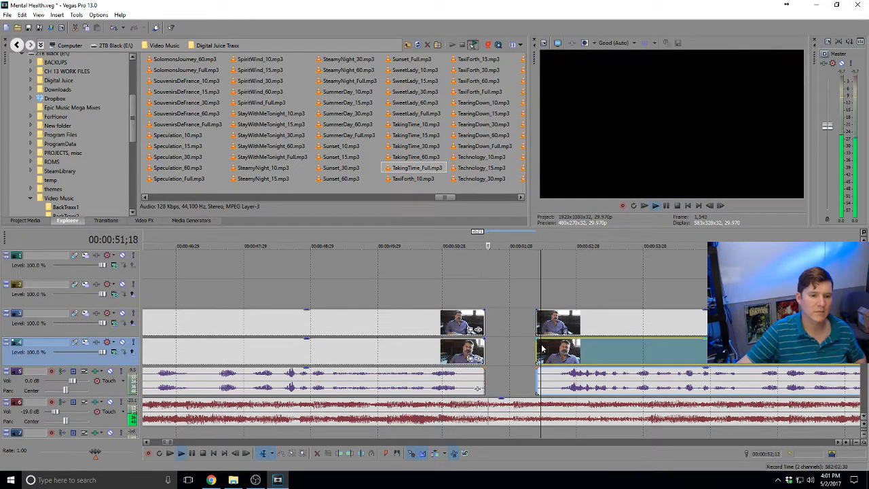
{"action": "key", "text": "space"}
{"action": "left_click_drag", "start_coordinate": [546, 348], "coordinate": [516, 354]}
{"action": "left_click_drag", "start_coordinate": [582, 294], "coordinate": [527, 322]}
{"action": "left_click", "coordinate": [469, 299]}
{"action": "key", "text": "space"}
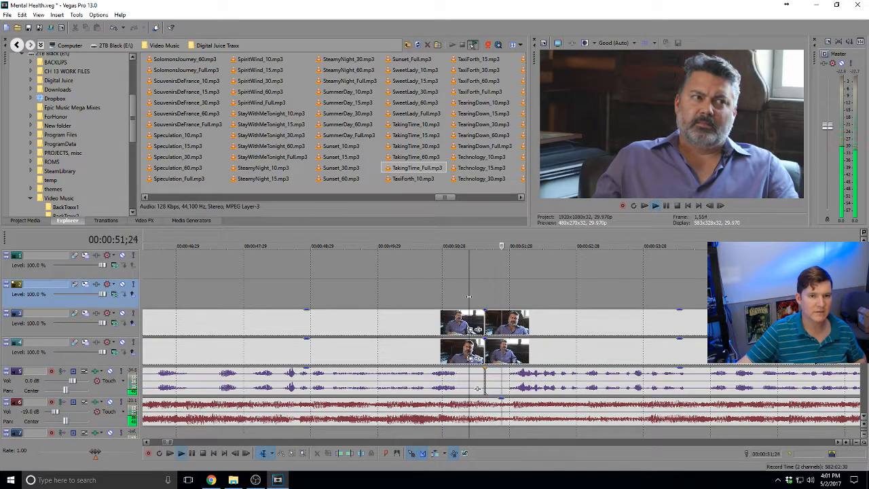
{"action": "left_click", "coordinate": [415, 290]}
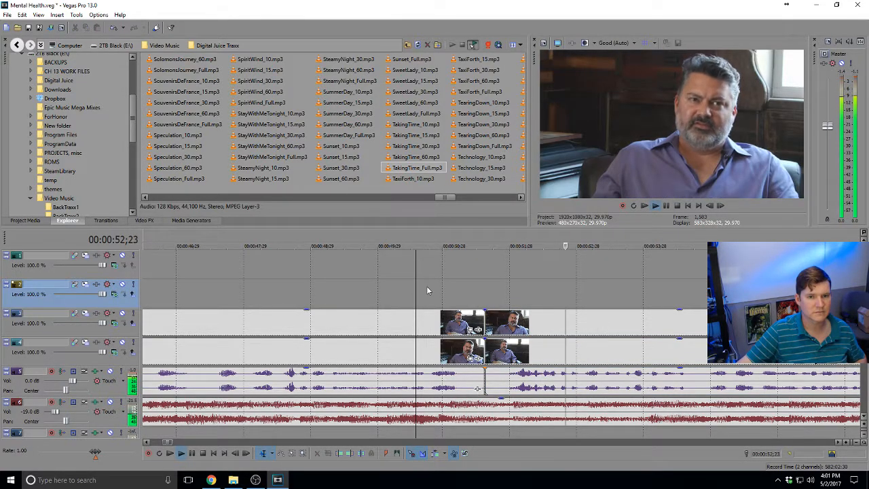
Marquee-select all clips after the cut on every track with the Selection Edit Tool
{"action": "scroll", "coordinate": [461, 293], "scroll_direction": "down", "scroll_amount": 6}
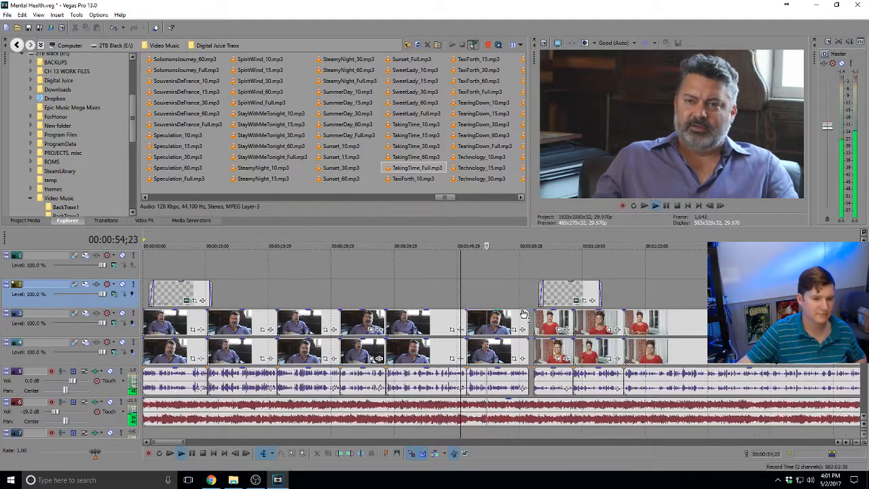
{"action": "scroll", "coordinate": [523, 313], "scroll_direction": "down", "scroll_amount": 6}
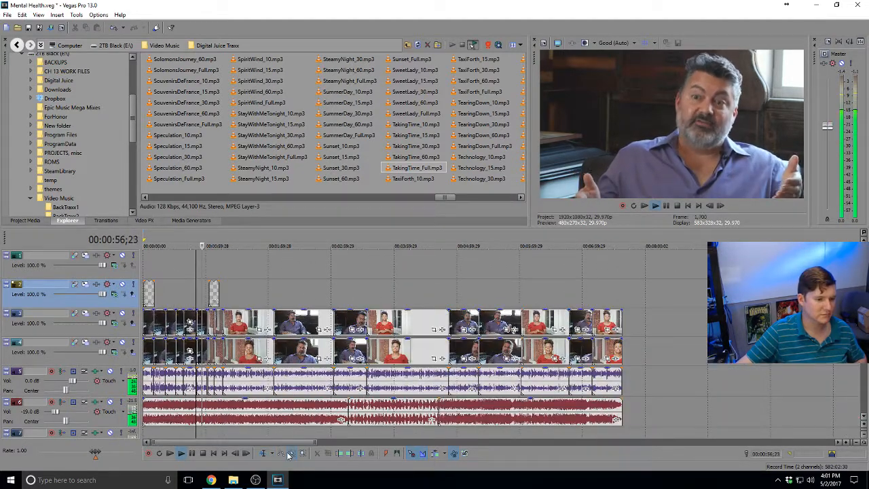
{"action": "left_click", "coordinate": [288, 456]}
{"action": "left_click_drag", "start_coordinate": [218, 263], "coordinate": [592, 370]}
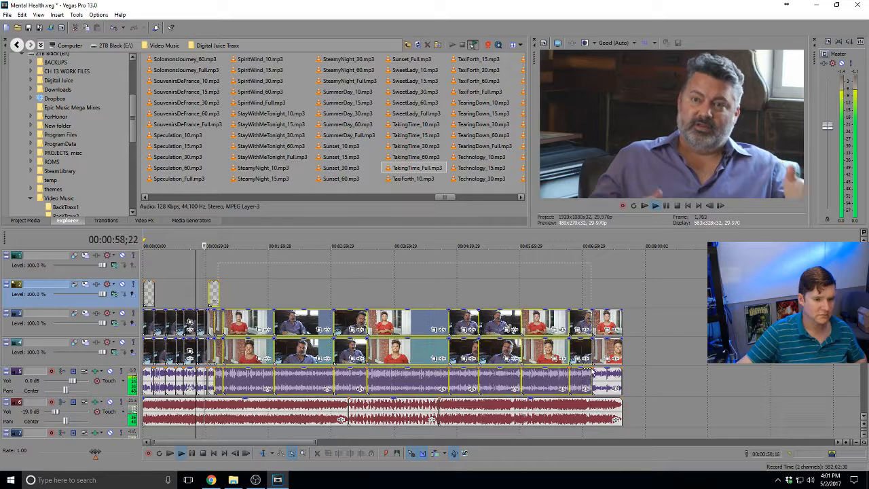
{"action": "left_click_drag", "start_coordinate": [683, 384], "coordinate": [213, 277]}
Drag the selected clips left until they snap to the cut, then play back the joined section
{"action": "scroll", "coordinate": [250, 281], "scroll_direction": "right", "scroll_amount": 11}
{"action": "scroll", "coordinate": [548, 326], "scroll_direction": "left", "scroll_amount": 8}
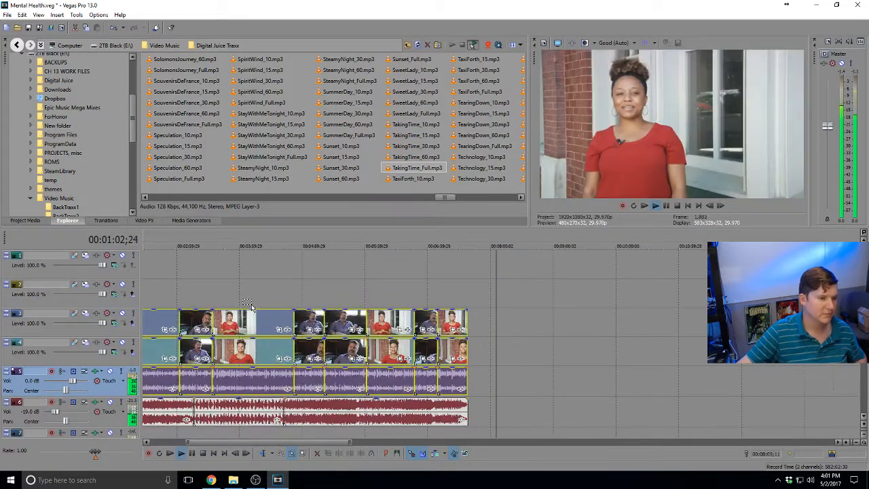
{"action": "scroll", "coordinate": [251, 308], "scroll_direction": "down", "scroll_amount": 2}
{"action": "left_click", "coordinate": [158, 243]}
{"action": "scroll", "coordinate": [434, 283], "scroll_direction": "up", "scroll_amount": 3}
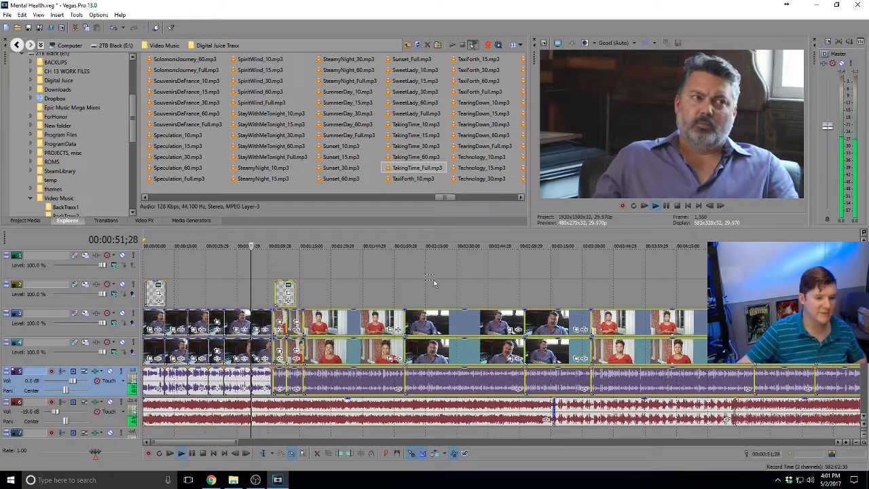
{"action": "scroll", "coordinate": [435, 283], "scroll_direction": "up", "scroll_amount": 3}
{"action": "left_click_drag", "start_coordinate": [686, 323], "coordinate": [673, 323]}
{"action": "scroll", "coordinate": [673, 323], "scroll_direction": "down", "scroll_amount": 2}
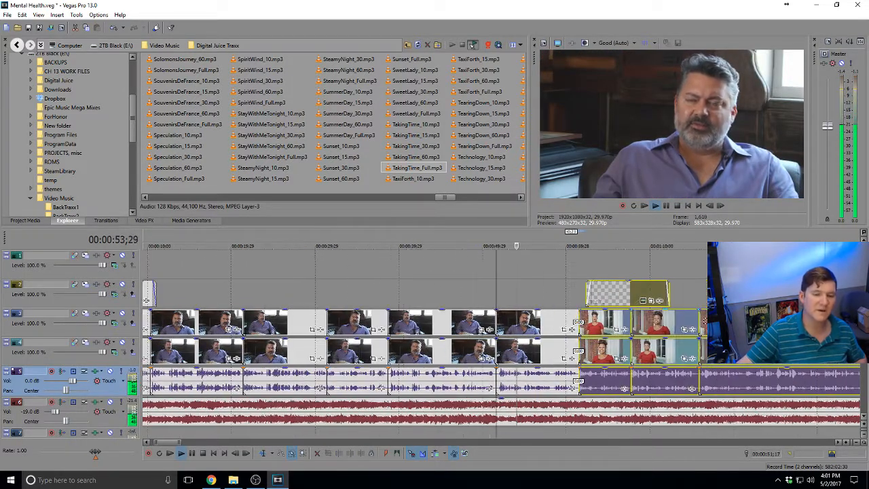
{"action": "key", "text": "space"}
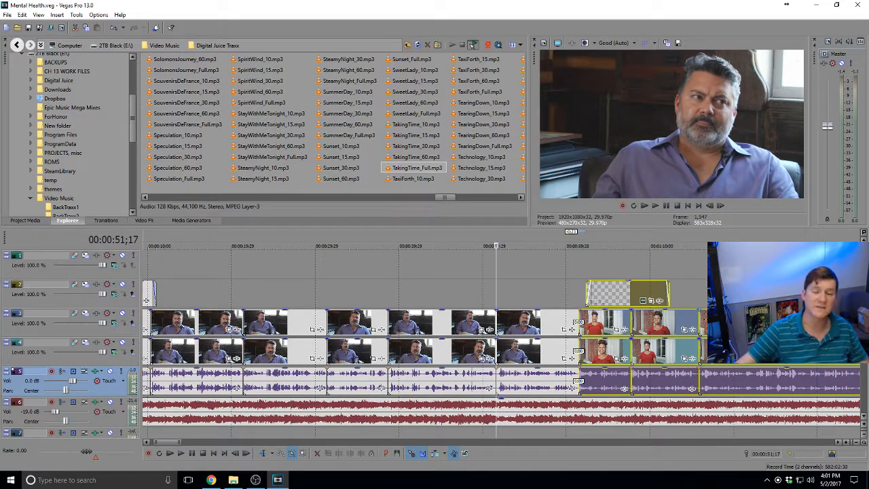
{"action": "key", "text": "space"}
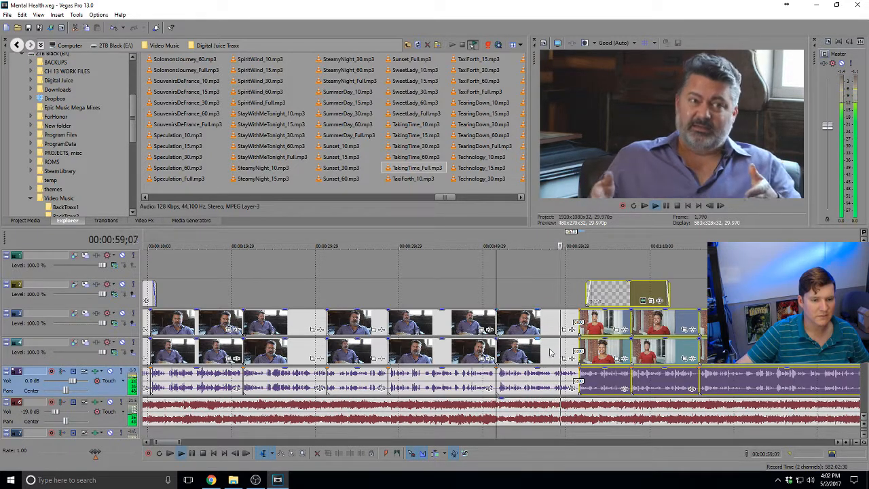
Apply Switches > Normalize to the man's interview audio event preceding the nurse's clips
{"action": "left_click", "coordinate": [534, 374]}
{"action": "right_click", "coordinate": [534, 375]}
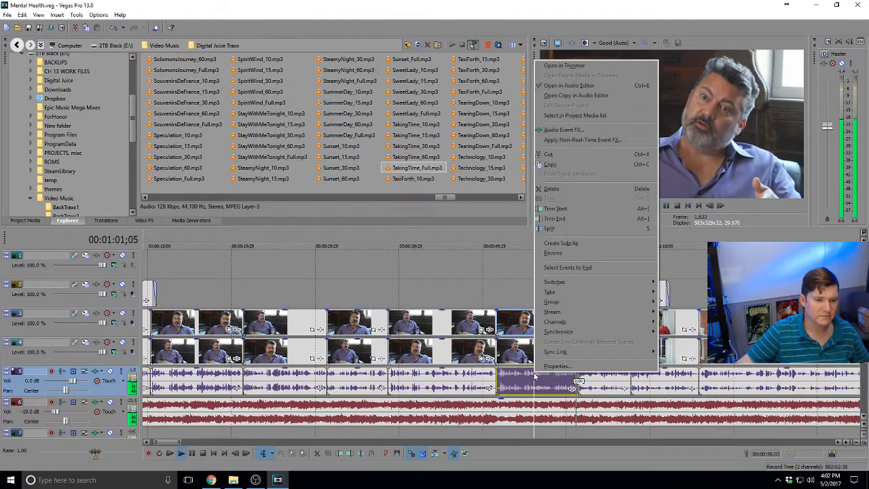
{"action": "key", "text": "Escape"}
{"action": "key", "text": "space"}
{"action": "right_click", "coordinate": [531, 382]}
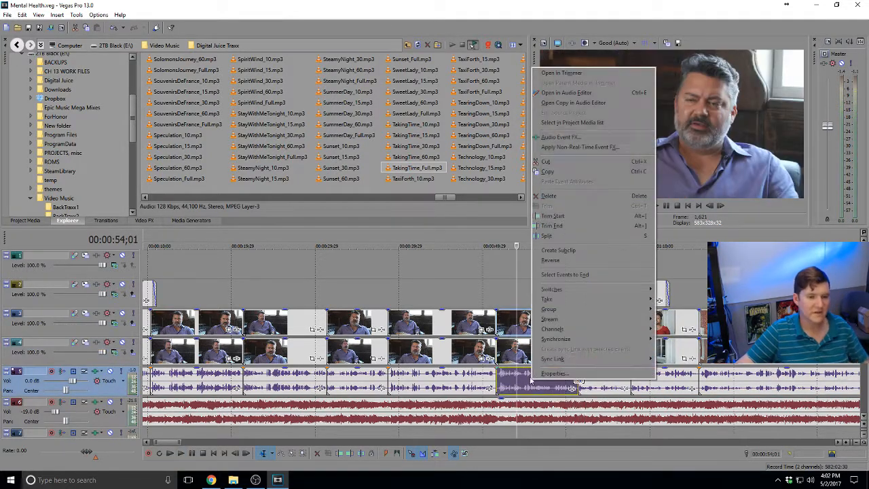
{"action": "mouse_move", "coordinate": [598, 289]}
{"action": "left_click", "coordinate": [667, 337]}
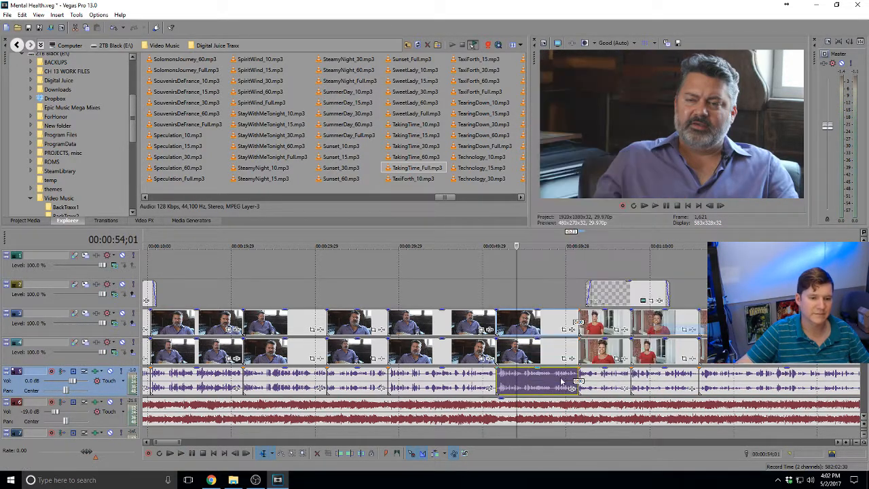
{"action": "right_click", "coordinate": [544, 381]}
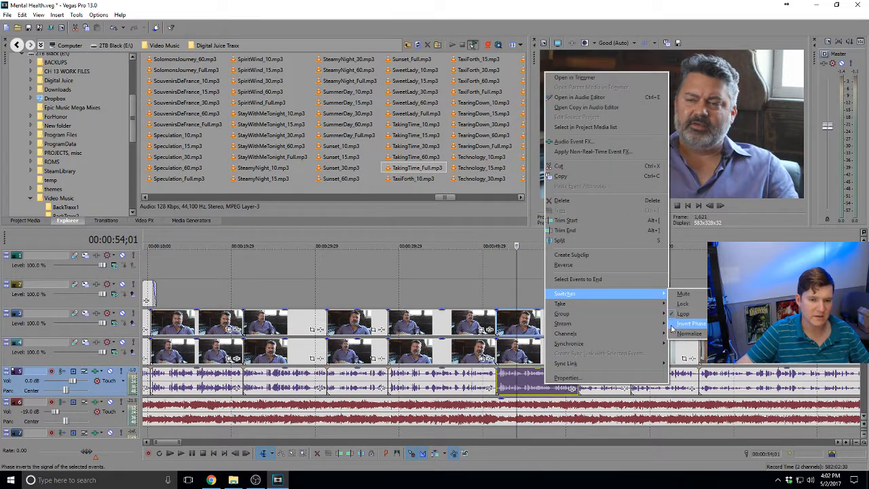
{"action": "left_click", "coordinate": [682, 329]}
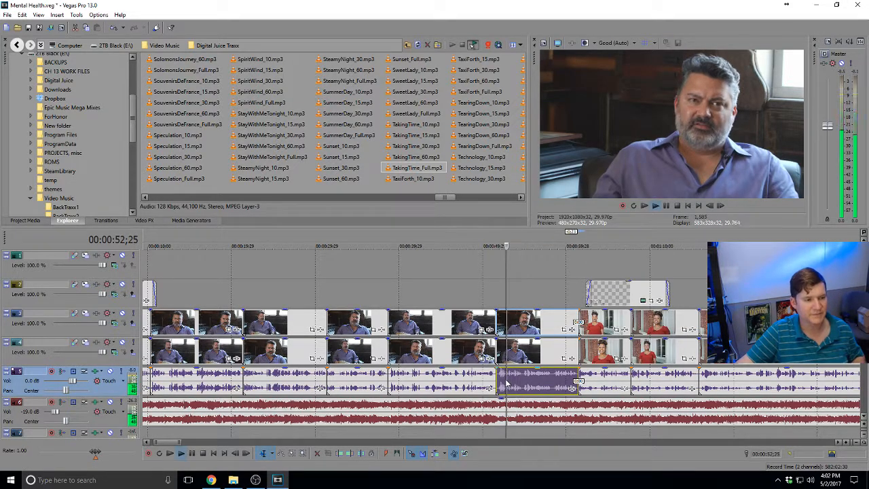
{"action": "scroll", "coordinate": [513, 378], "scroll_direction": "down", "scroll_amount": 2}
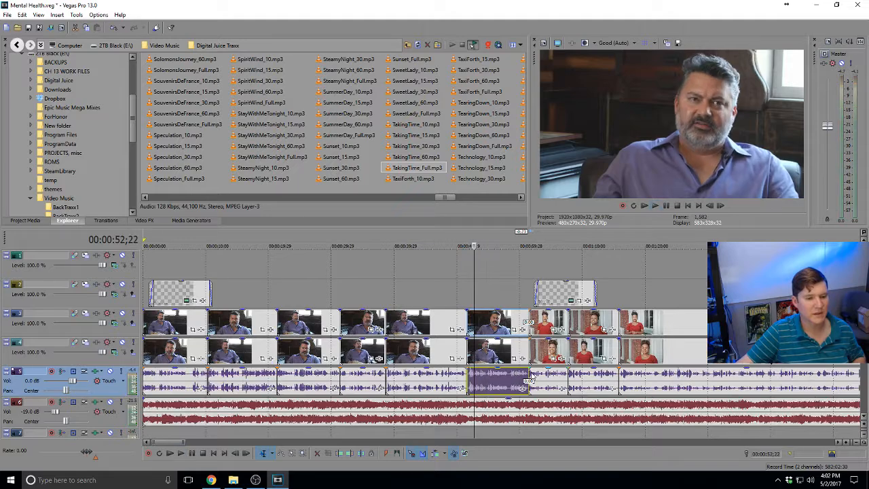
{"action": "left_click", "coordinate": [531, 377]}
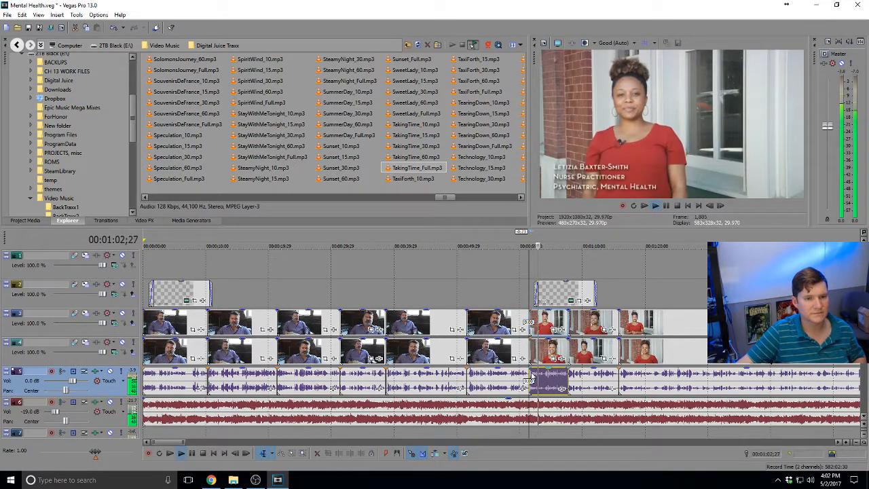
{"action": "scroll", "coordinate": [532, 375], "scroll_direction": "down", "scroll_amount": 2}
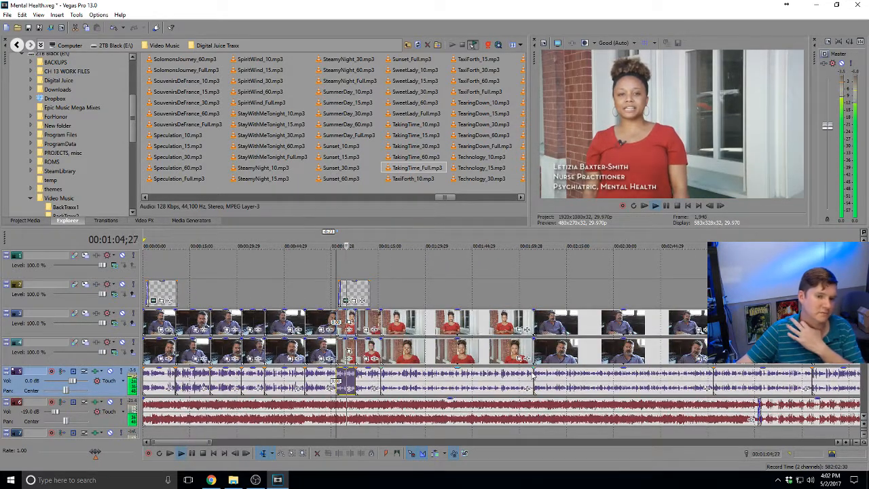
{"action": "scroll", "coordinate": [533, 375], "scroll_direction": "up", "scroll_amount": 1}
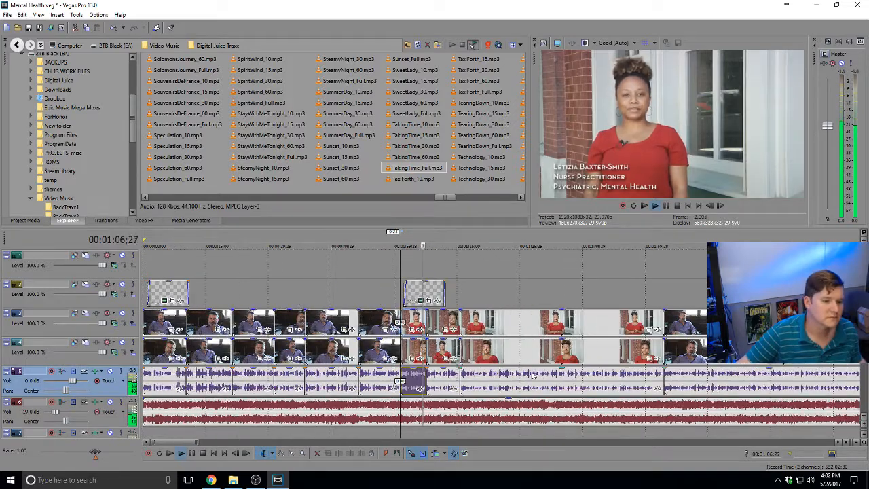
{"action": "key", "text": "space"}
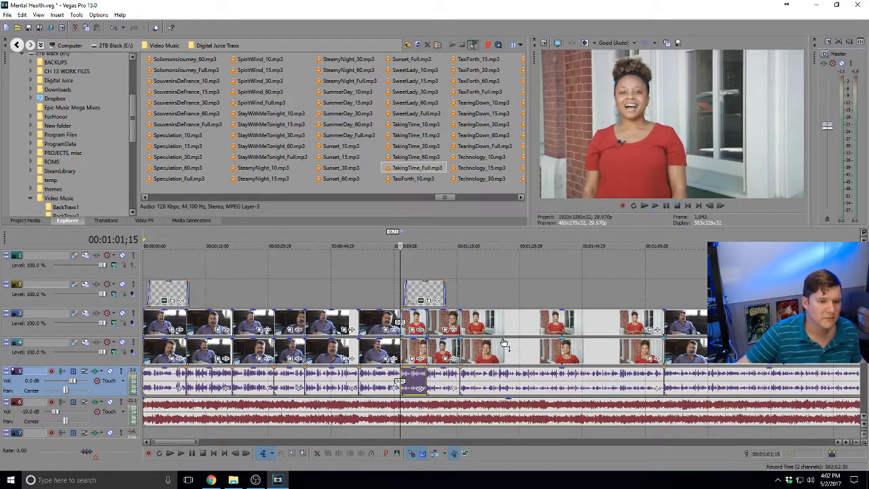
{"action": "left_click", "coordinate": [459, 317]}
{"action": "key", "text": "space"}
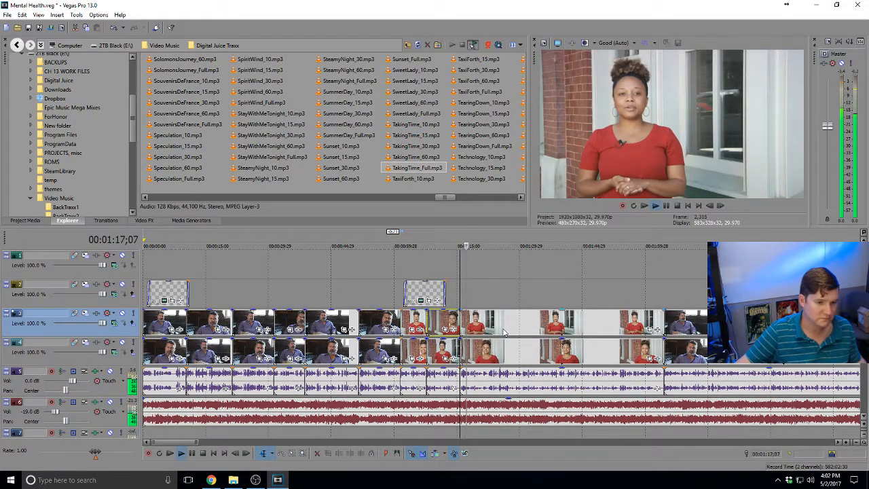
{"action": "scroll", "coordinate": [503, 331], "scroll_direction": "up", "scroll_amount": 3}
{"action": "scroll", "coordinate": [504, 331], "scroll_direction": "up", "scroll_amount": 3}
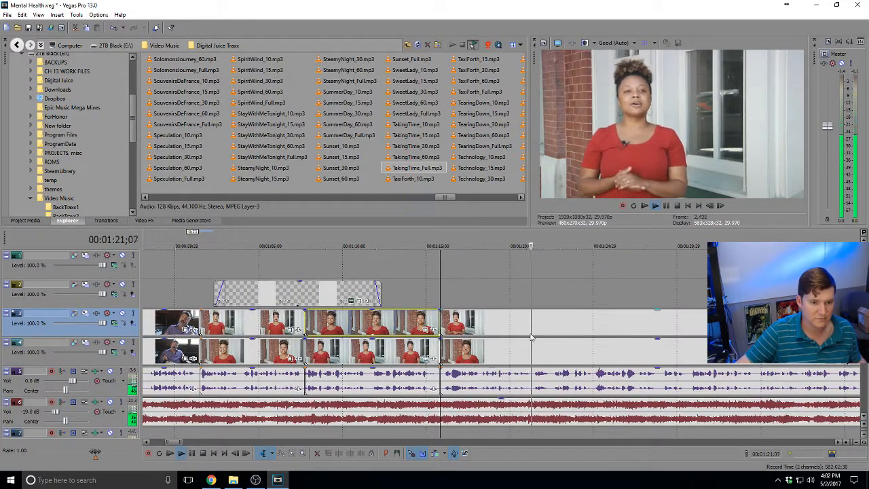
{"action": "left_click", "coordinate": [554, 365]}
{"action": "scroll", "coordinate": [553, 360], "scroll_direction": "down", "scroll_amount": 3}
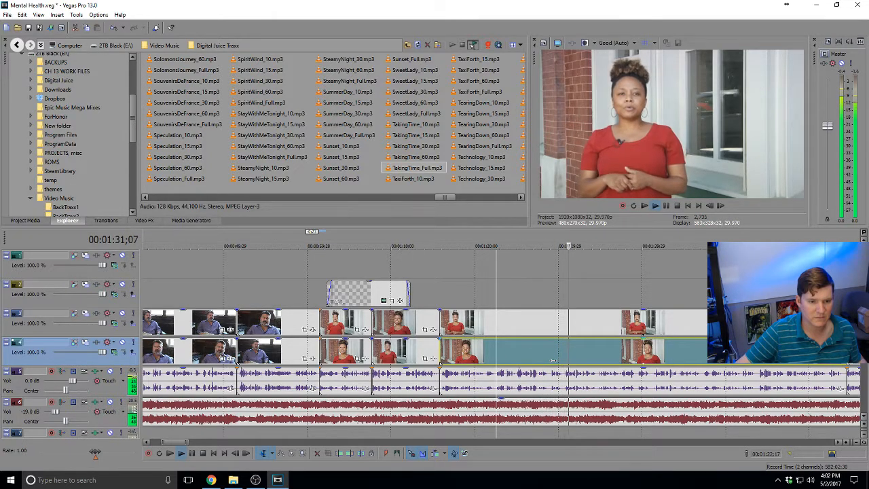
Split the track 3 interview clip at 1:30;18, undoing the move of its right piece to track 2
{"action": "left_click", "coordinate": [563, 355]}
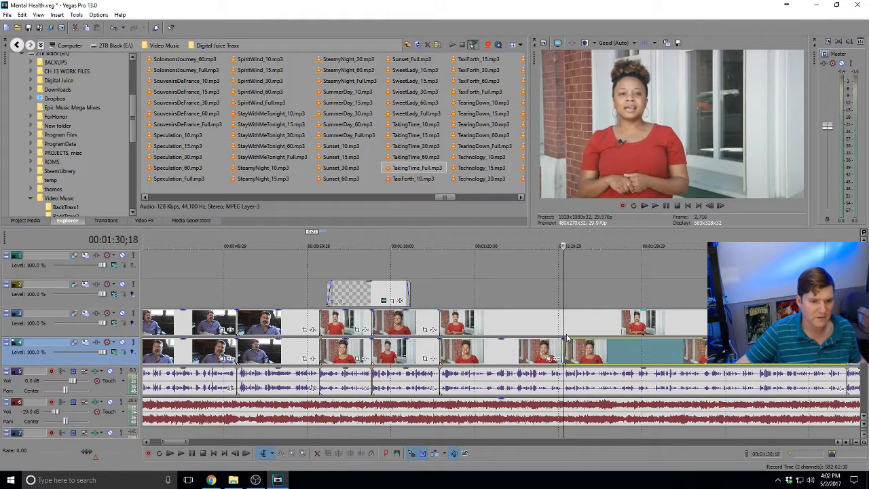
{"action": "left_click", "coordinate": [563, 320]}
{"action": "key", "text": "s"}
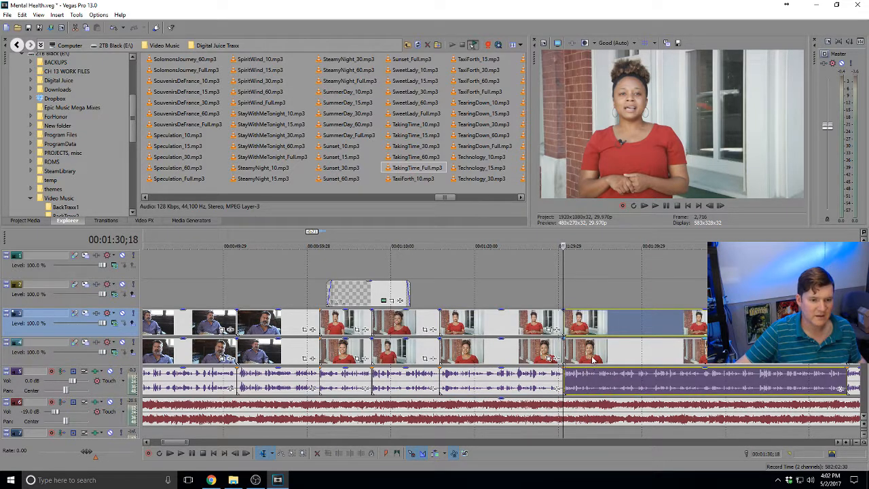
{"action": "left_click_drag", "start_coordinate": [566, 321], "coordinate": [570, 293]}
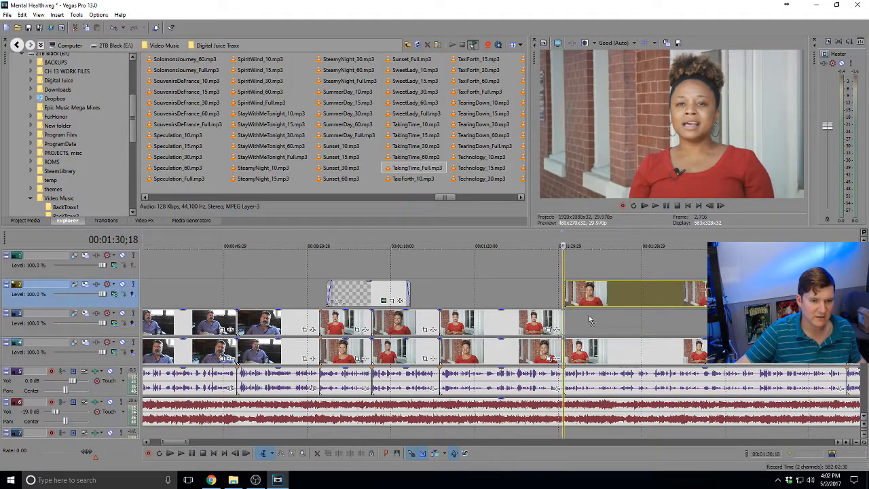
{"action": "key", "text": "ctrl+z"}
Play back from just before 1:30;18 to check the cut
{"action": "left_click", "coordinate": [543, 317]}
{"action": "key", "text": "space"}
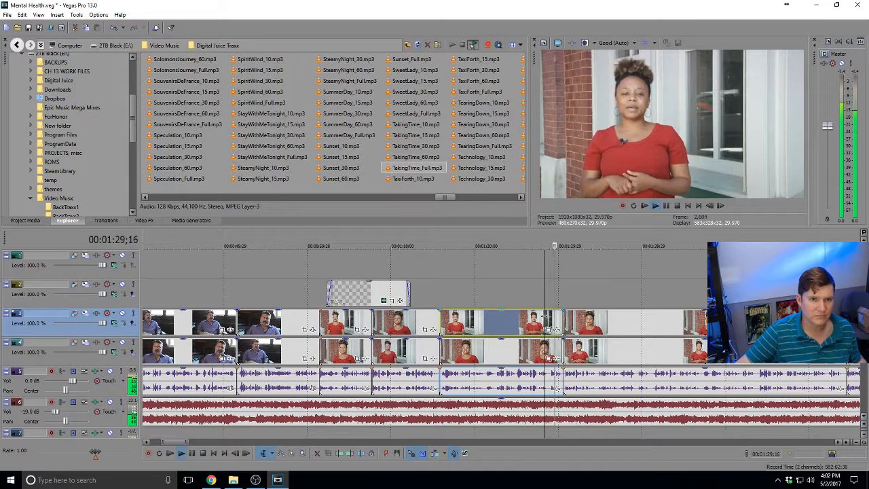
{"action": "scroll", "coordinate": [543, 317], "scroll_direction": "down", "scroll_amount": 3}
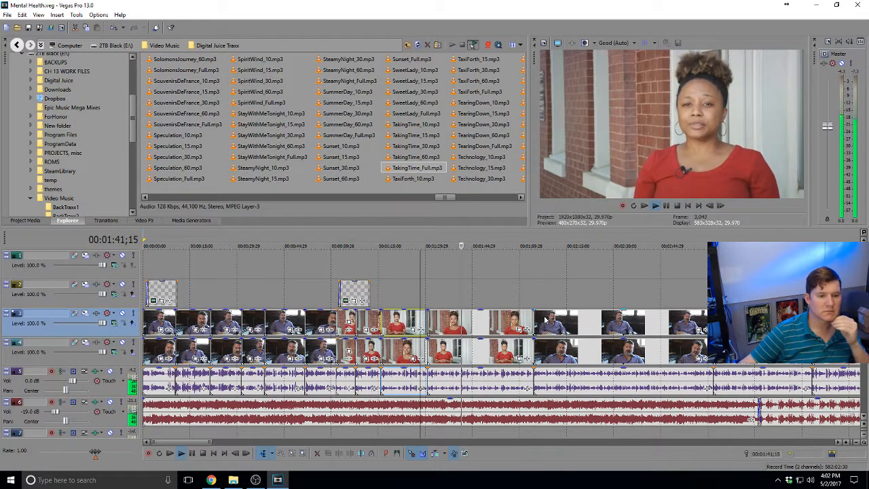
Review from 1:50;16, then split tracks 3 and 4 with audio at 1:51;26 and 1:53;26
{"action": "scroll", "coordinate": [569, 326], "scroll_direction": "up", "scroll_amount": 3}
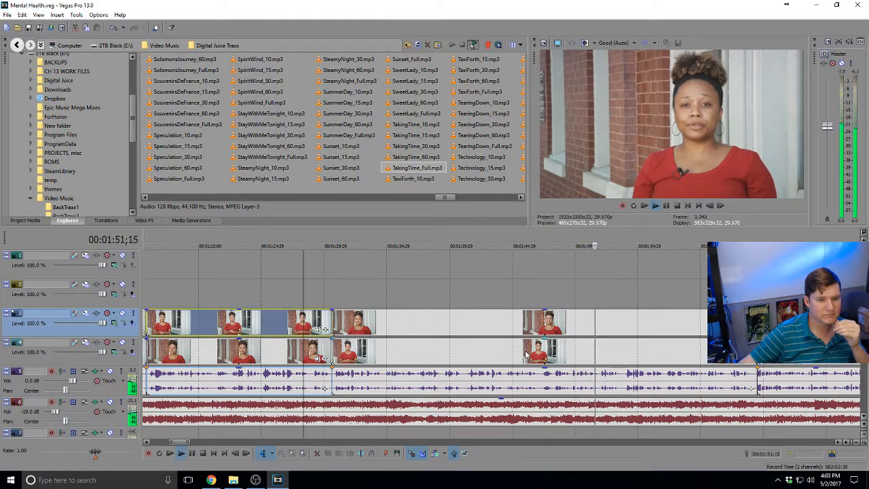
{"action": "left_click", "coordinate": [582, 363]}
{"action": "key", "text": "space"}
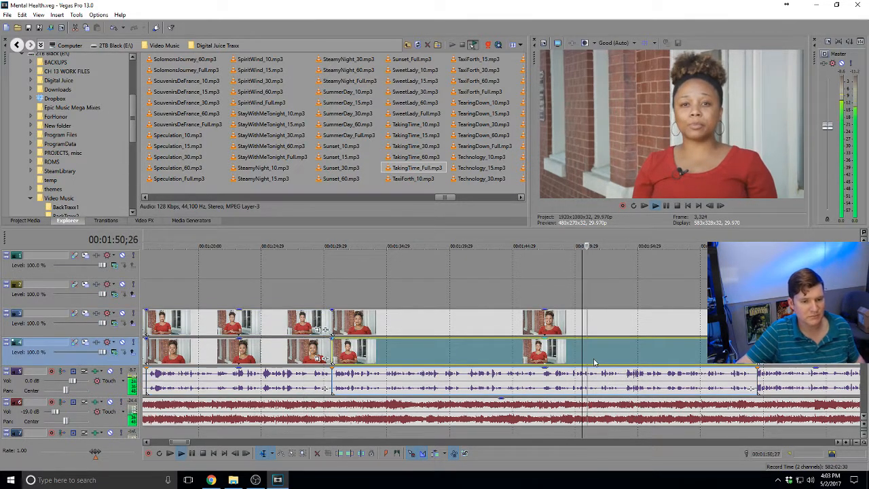
{"action": "key", "text": "space"}
{"action": "left_click", "coordinate": [526, 361]}
{"action": "key", "text": "s"}
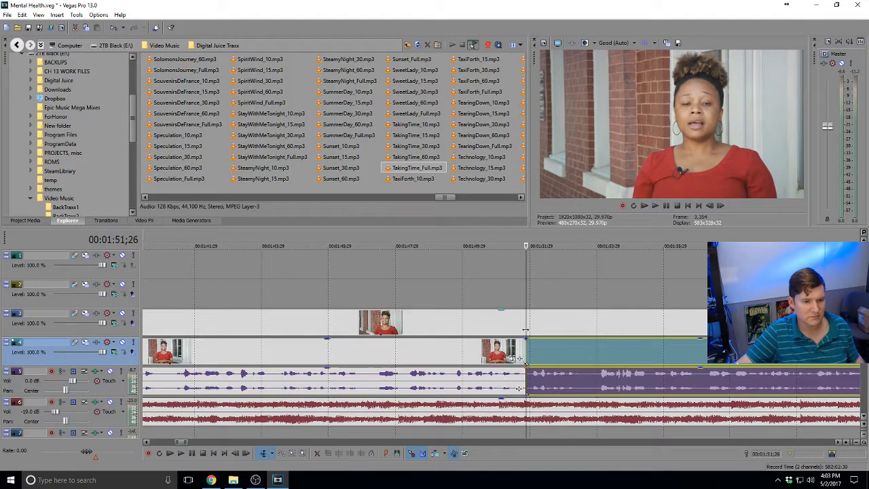
{"action": "left_click", "coordinate": [526, 327]}
{"action": "key", "text": "s"}
{"action": "left_click", "coordinate": [594, 359]}
{"action": "key", "text": "s"}
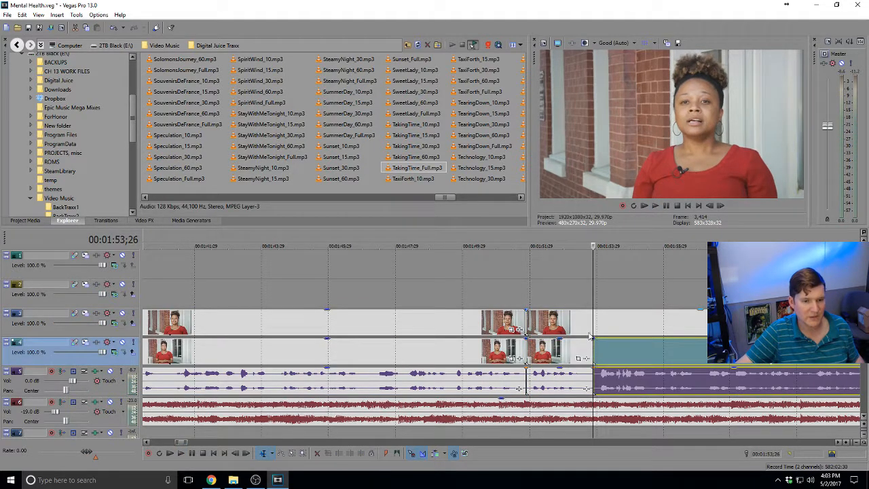
{"action": "left_click", "coordinate": [592, 321]}
{"action": "key", "text": "s"}
Delete the 1:51;26–1:53;26 pieces on both tracks and slide later clips left to close the gap
{"action": "left_click", "coordinate": [560, 323]}
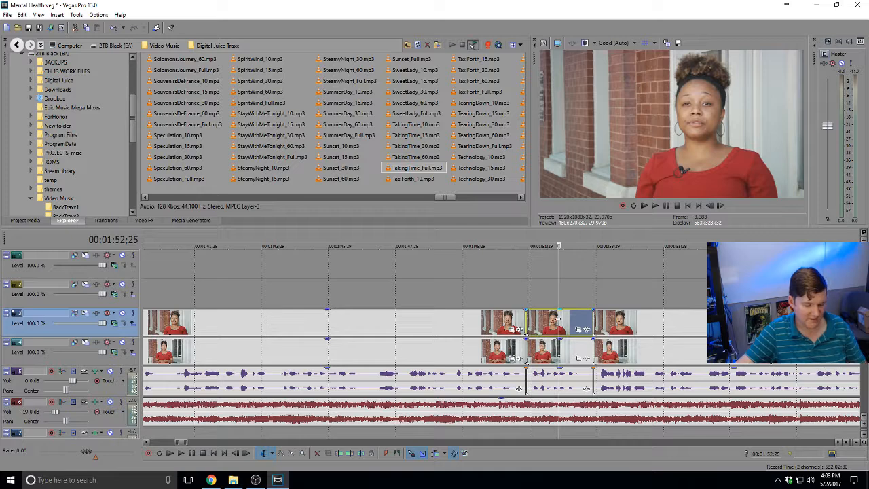
{"action": "key", "text": "Delete"}
{"action": "left_click", "coordinate": [553, 351]}
{"action": "key", "text": "Delete"}
{"action": "left_click", "coordinate": [615, 351]}
{"action": "left_click_drag", "start_coordinate": [644, 319], "coordinate": [590, 268]}
{"action": "left_click", "coordinate": [562, 325]}
Return the track 2 clip to track 3 and play back from 1:51;11
{"action": "left_click_drag", "start_coordinate": [559, 299], "coordinate": [559, 349]}
{"action": "left_click", "coordinate": [509, 326]}
{"action": "scroll", "coordinate": [510, 326], "scroll_direction": "down", "scroll_amount": 2}
{"action": "key", "text": "space"}
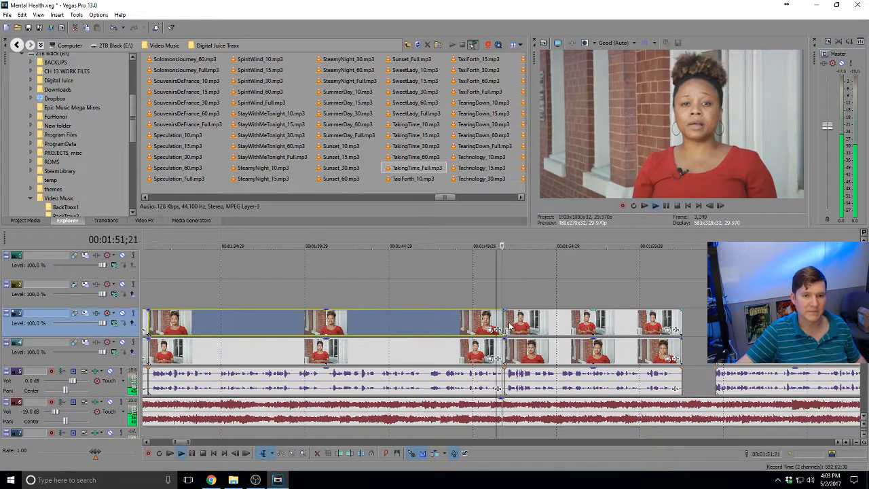
Area-select the block of later interview clips, then go back to normal editing
{"action": "scroll", "coordinate": [659, 334], "scroll_direction": "down", "scroll_amount": 3}
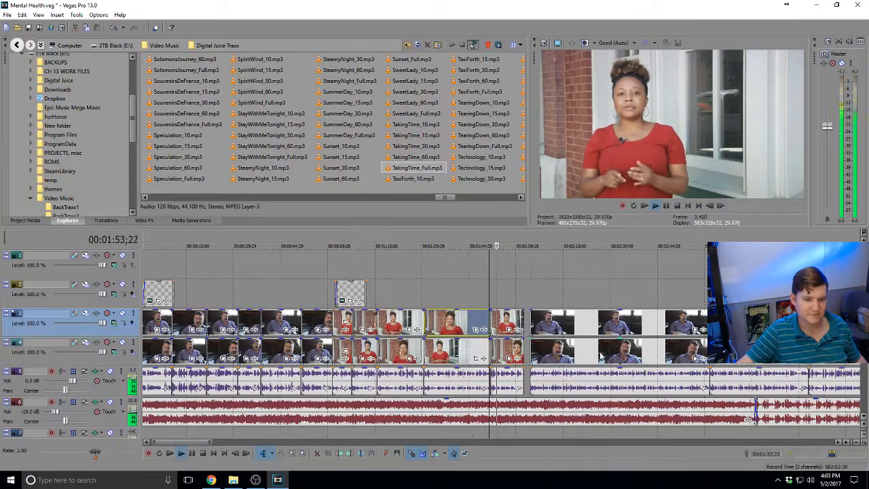
{"action": "left_click", "coordinate": [291, 453]}
{"action": "left_click_drag", "start_coordinate": [295, 284], "coordinate": [654, 377]}
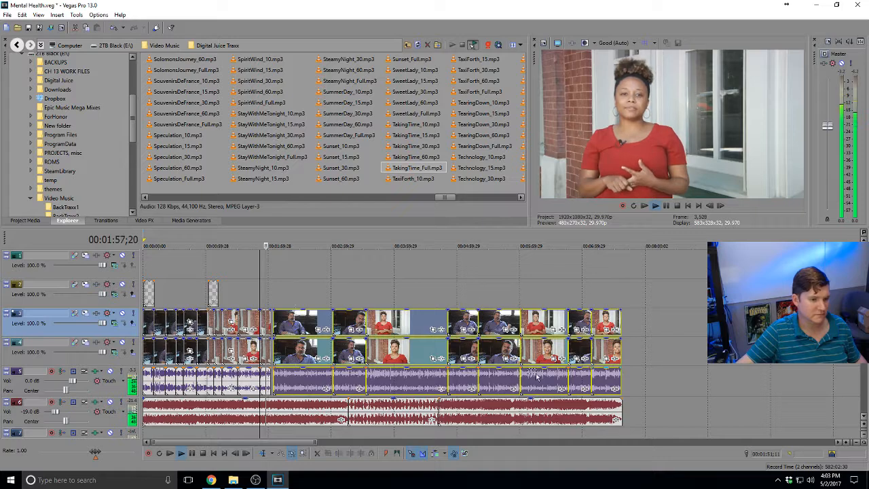
{"action": "scroll", "coordinate": [669, 352], "scroll_direction": "up", "scroll_amount": 3}
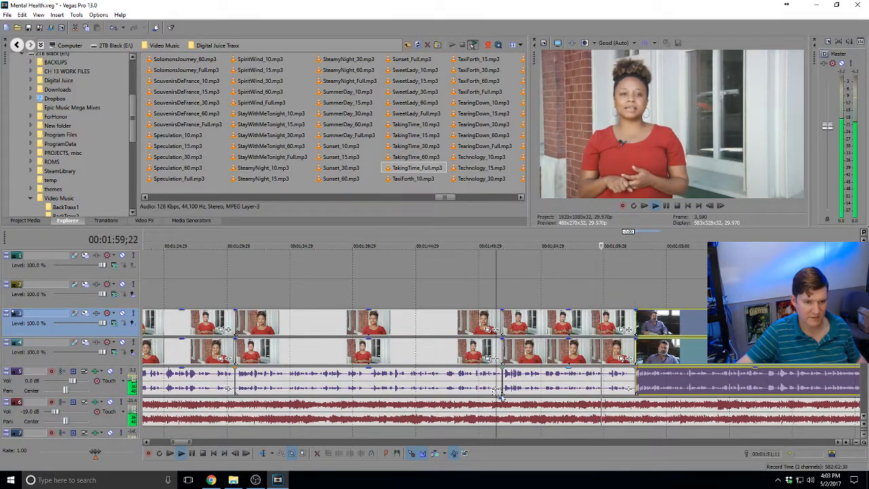
{"action": "left_click", "coordinate": [265, 454]}
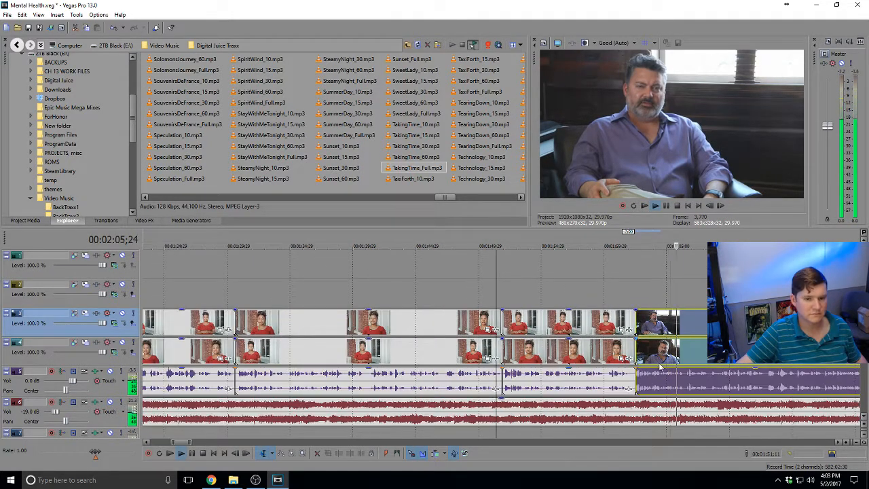
Split the track 3 and track 4 clips and audio at 2:08;16
{"action": "left_click", "coordinate": [710, 361]}
{"action": "scroll", "coordinate": [705, 363], "scroll_direction": "up", "scroll_amount": 3}
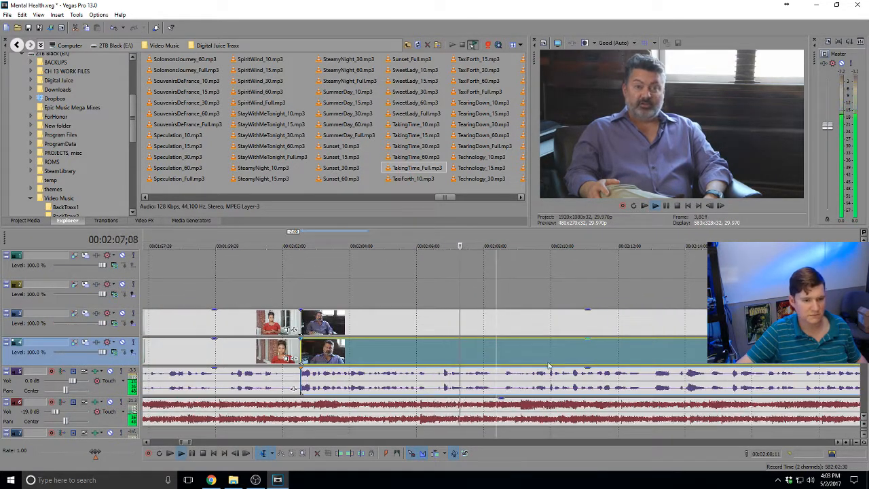
{"action": "left_click", "coordinate": [502, 360]}
{"action": "key", "text": "s"}
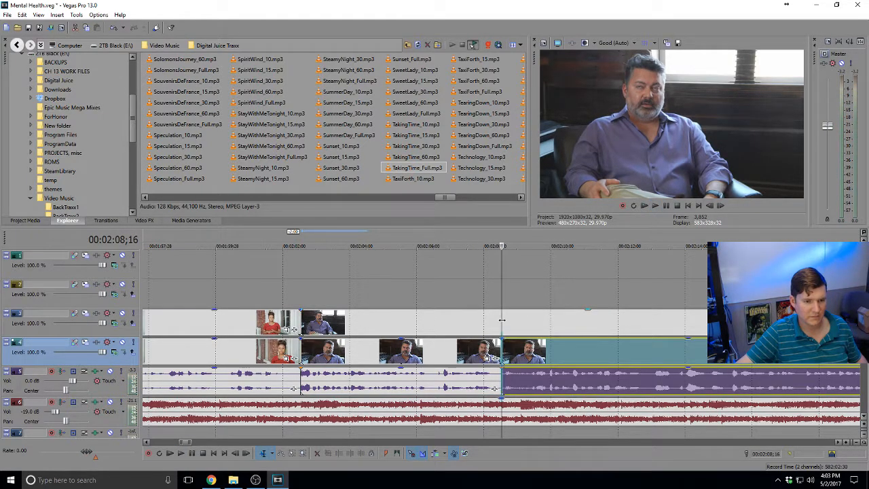
{"action": "left_click", "coordinate": [503, 321]}
{"action": "key", "text": "s"}
Swap the right-hand pieces between tracks 3 and 4 via track 2, then play back the angle change
{"action": "left_click_drag", "start_coordinate": [513, 348], "coordinate": [516, 296]}
{"action": "left_click_drag", "start_coordinate": [520, 323], "coordinate": [521, 347]}
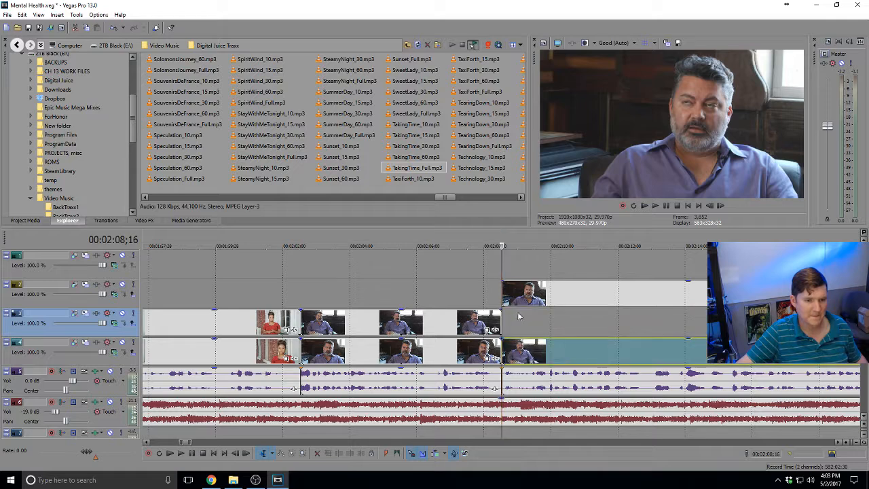
{"action": "left_click_drag", "start_coordinate": [517, 299], "coordinate": [519, 322]}
{"action": "key", "text": "space"}
{"action": "scroll", "coordinate": [518, 322], "scroll_direction": "down", "scroll_amount": 2}
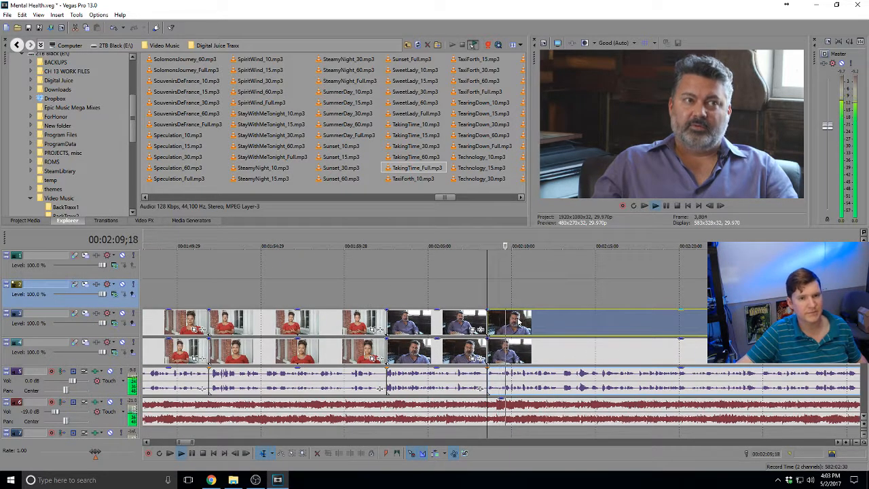
{"action": "scroll", "coordinate": [519, 322], "scroll_direction": "down", "scroll_amount": 2}
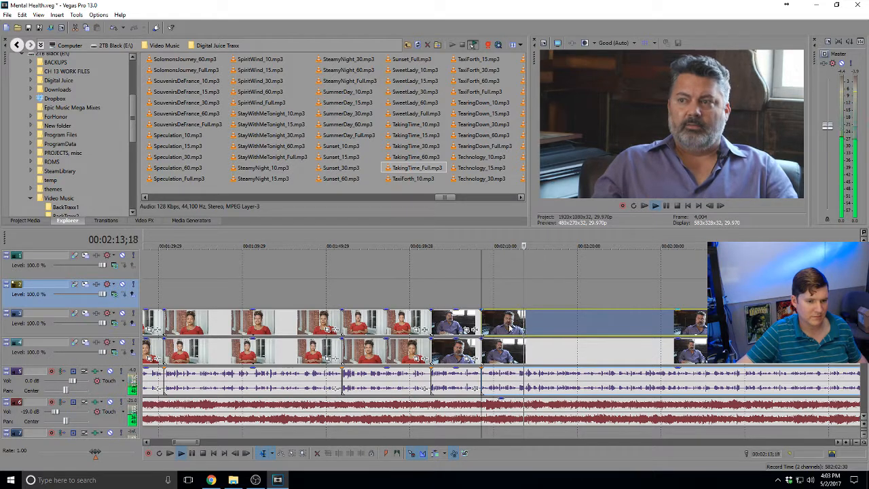
Insert a Sony Credit Roll generated-media event on track 1 at 2:14;03
{"action": "left_click", "coordinate": [527, 267]}
{"action": "right_click", "coordinate": [527, 267]}
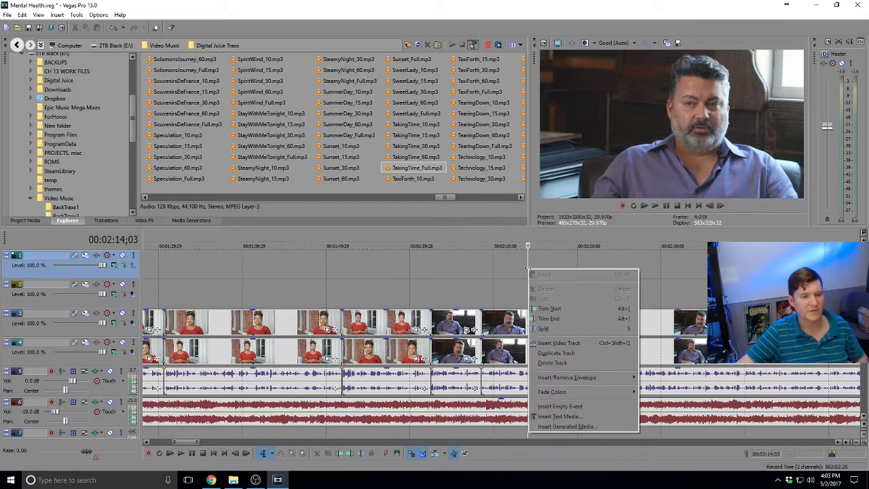
{"action": "left_click", "coordinate": [567, 426]}
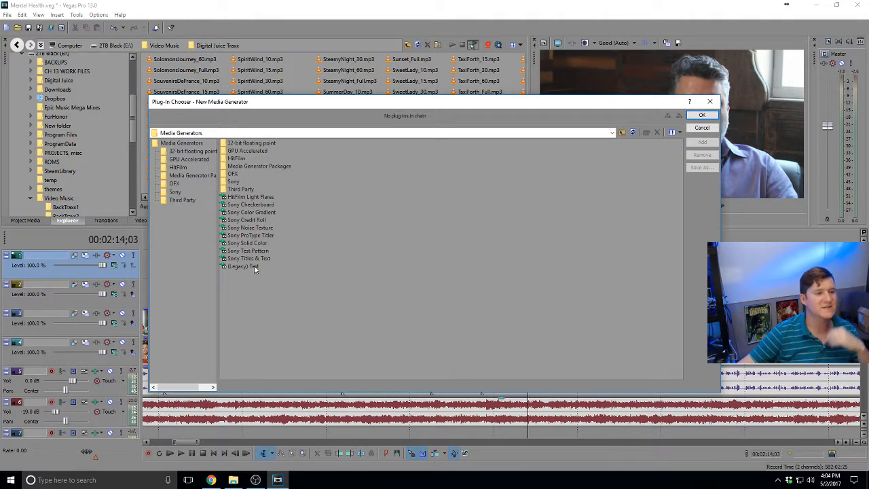
{"action": "left_click", "coordinate": [257, 220]}
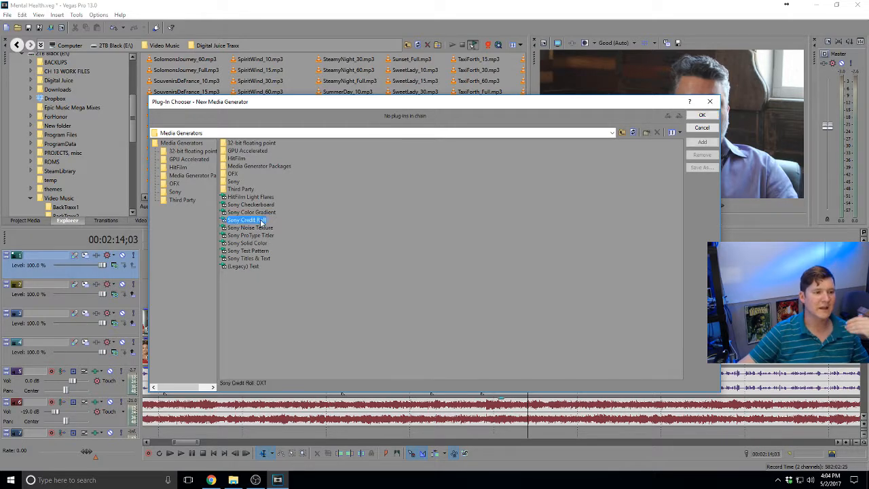
{"action": "left_click", "coordinate": [703, 143]}
{"action": "left_click", "coordinate": [704, 115]}
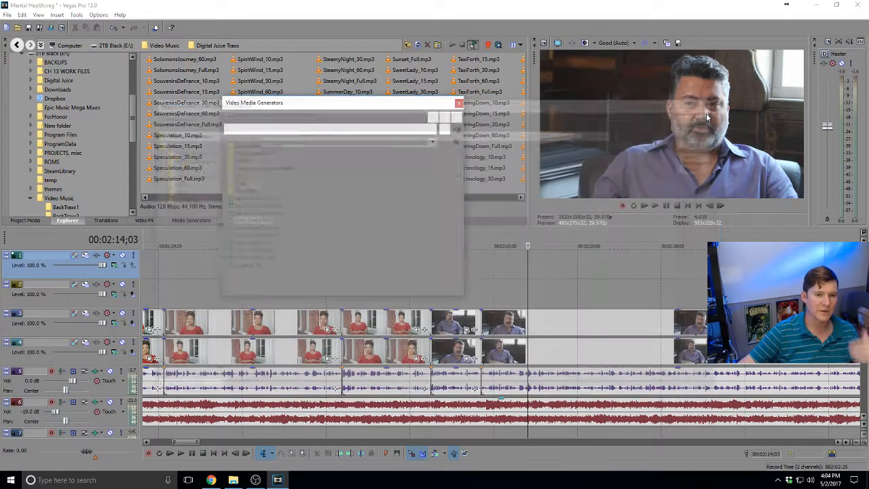
Widen the generator window and apply the Scrolling on Transparent credit roll preset
{"action": "left_click", "coordinate": [275, 206]}
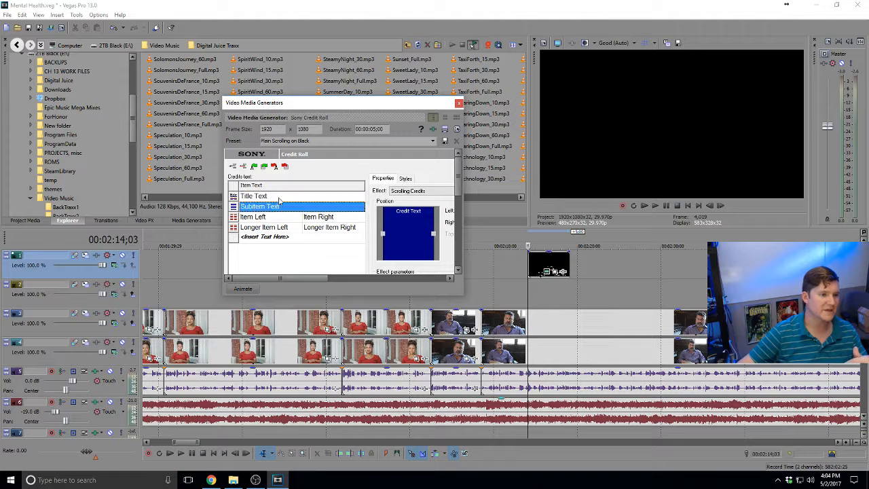
{"action": "left_click", "coordinate": [281, 197]}
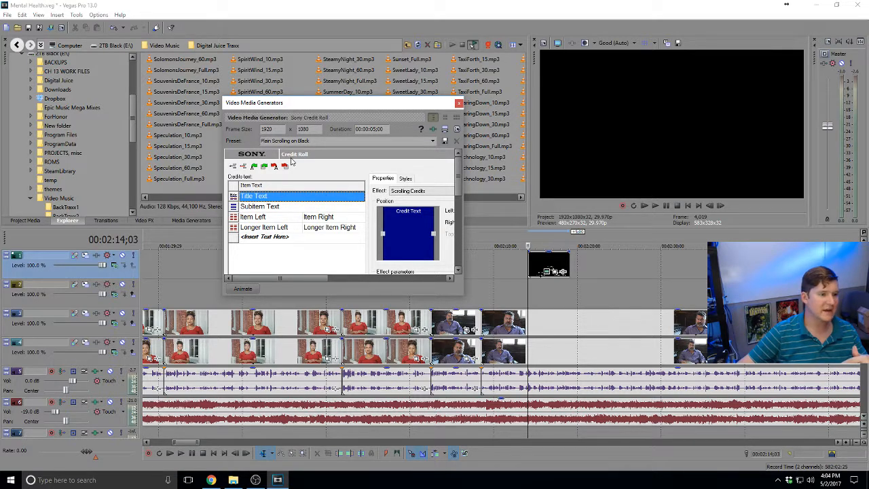
{"action": "left_click", "coordinate": [406, 178]}
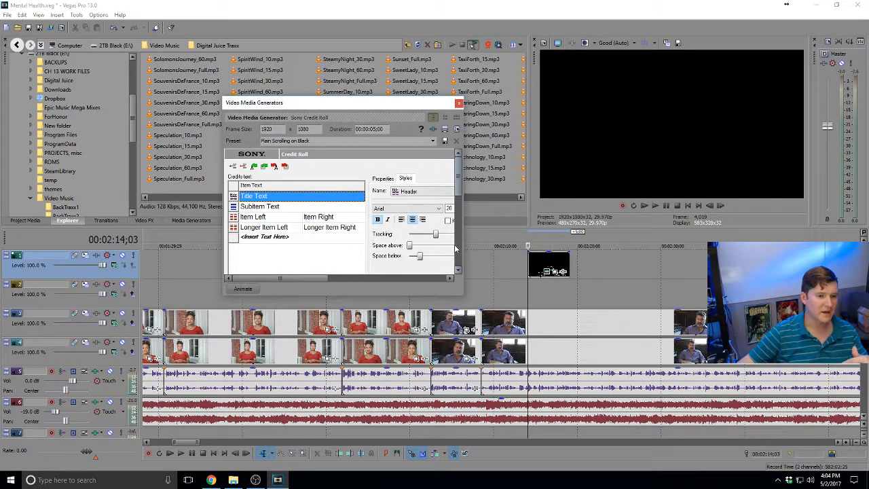
{"action": "left_click_drag", "start_coordinate": [462, 249], "coordinate": [535, 258]}
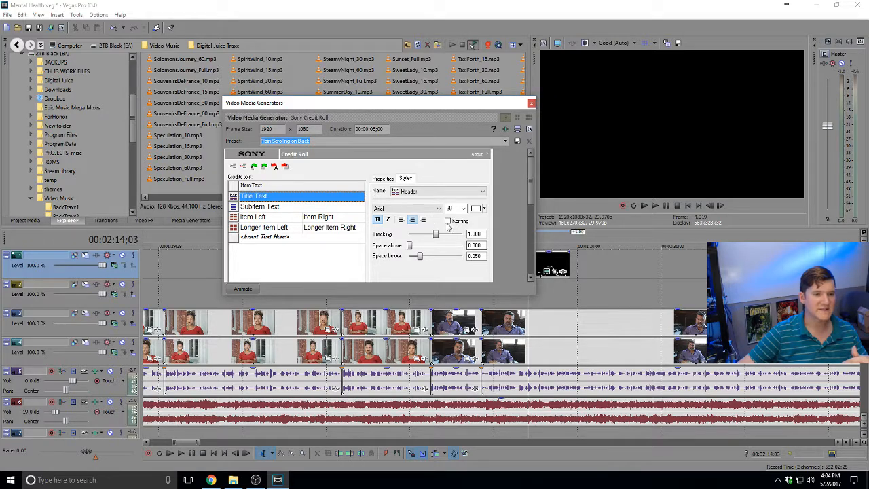
{"action": "left_click", "coordinate": [390, 179]}
{"action": "left_click", "coordinate": [405, 179]}
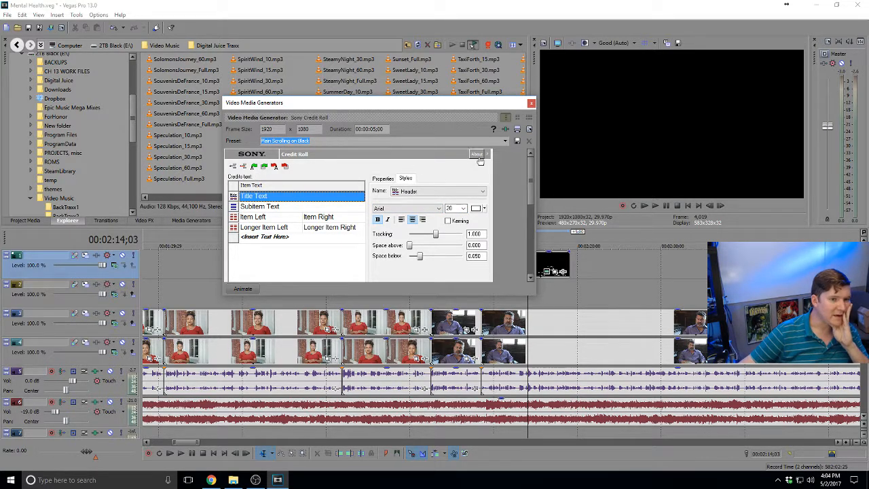
{"action": "left_click", "coordinate": [505, 141]}
{"action": "left_click", "coordinate": [479, 156]}
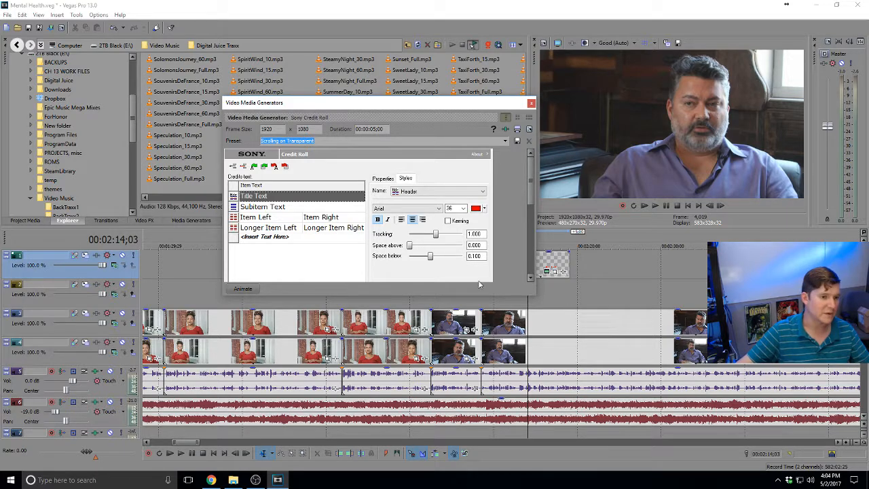
Delete the Item Left rows so only the Title Text and Subitem Text lines remain
{"action": "left_click", "coordinate": [282, 207]}
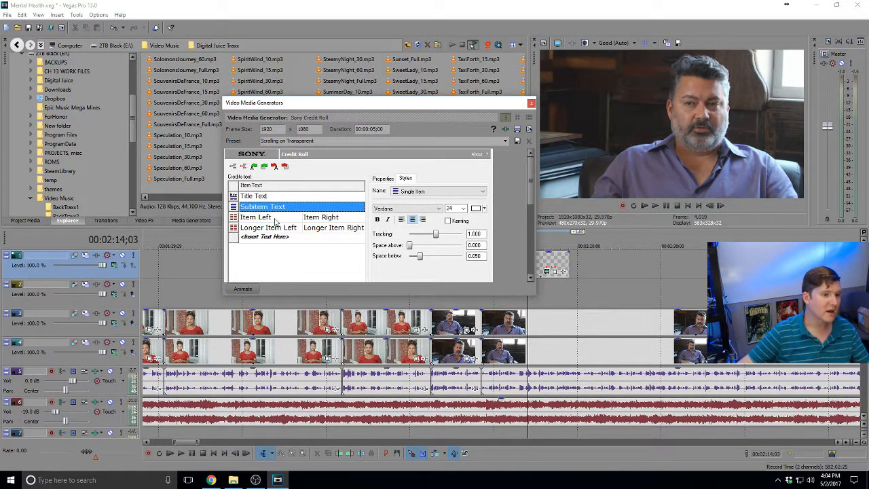
{"action": "left_click", "coordinate": [278, 217]}
{"action": "key", "text": "Delete"}
{"action": "key", "text": "Delete"}
{"action": "left_click", "coordinate": [271, 207]}
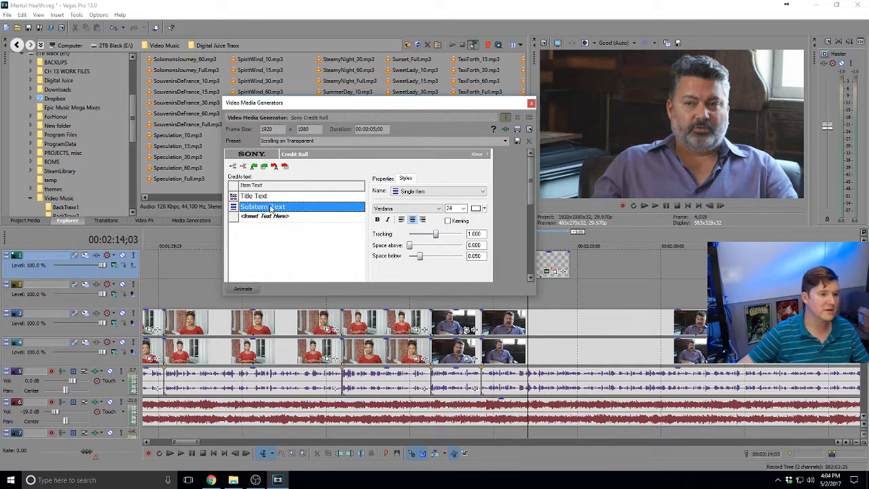
{"action": "left_click", "coordinate": [272, 199]}
{"action": "left_click", "coordinate": [266, 209]}
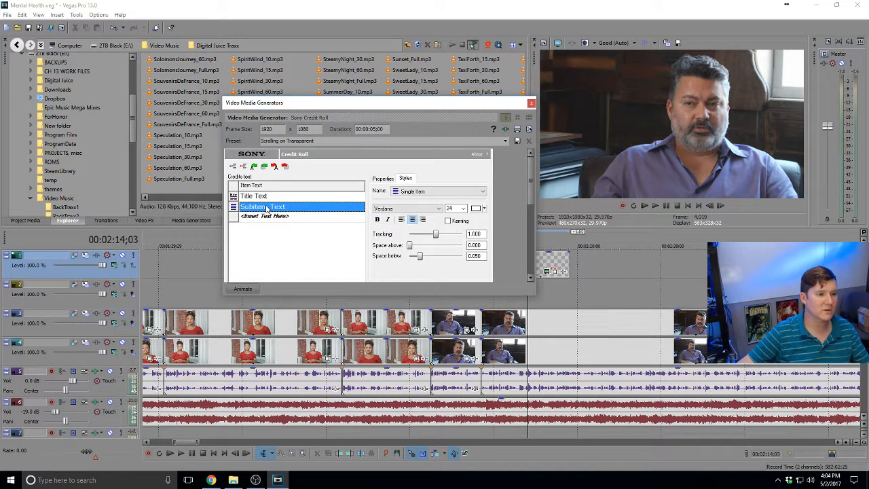
{"action": "left_click", "coordinate": [268, 197]}
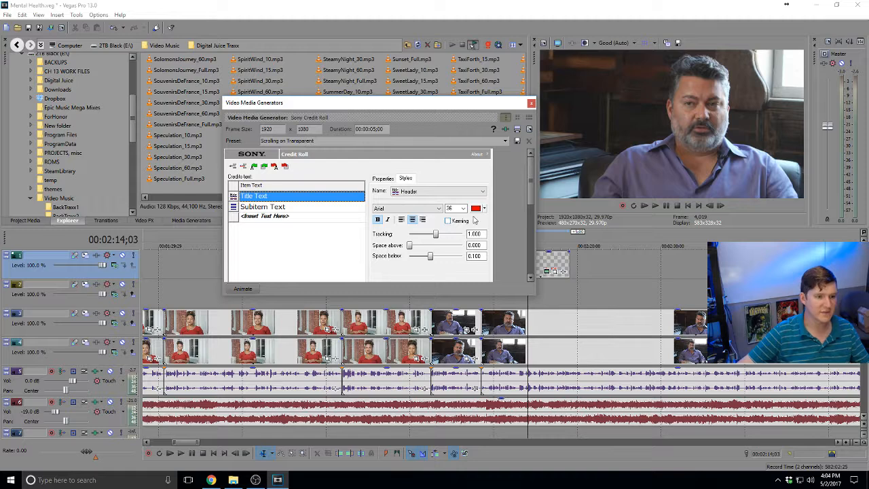
{"action": "left_click_drag", "start_coordinate": [447, 103], "coordinate": [333, 90]}
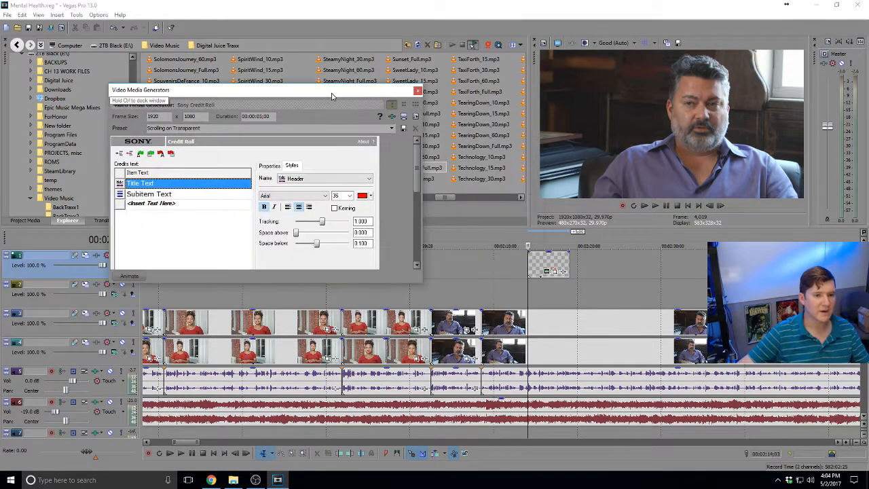
Make the credit roll title white in the Neutra Text Light SC font
{"action": "left_click", "coordinate": [551, 265]}
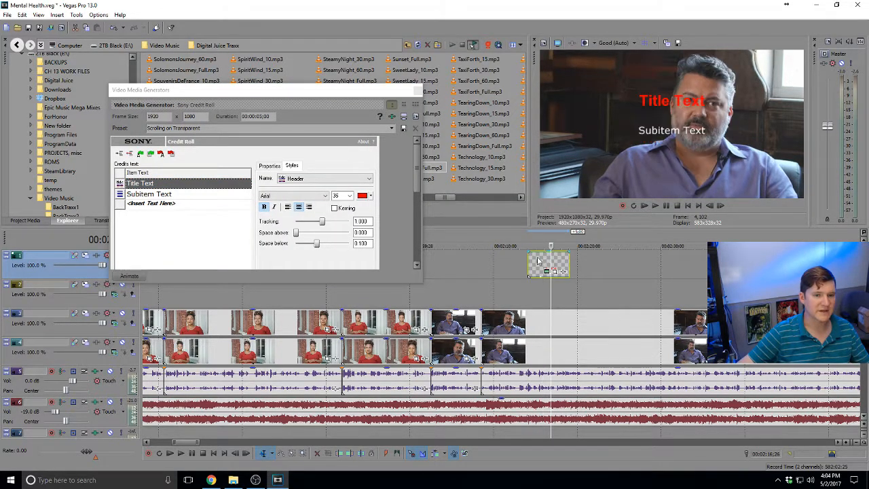
{"action": "left_click", "coordinate": [537, 265]}
{"action": "left_click", "coordinate": [362, 196]}
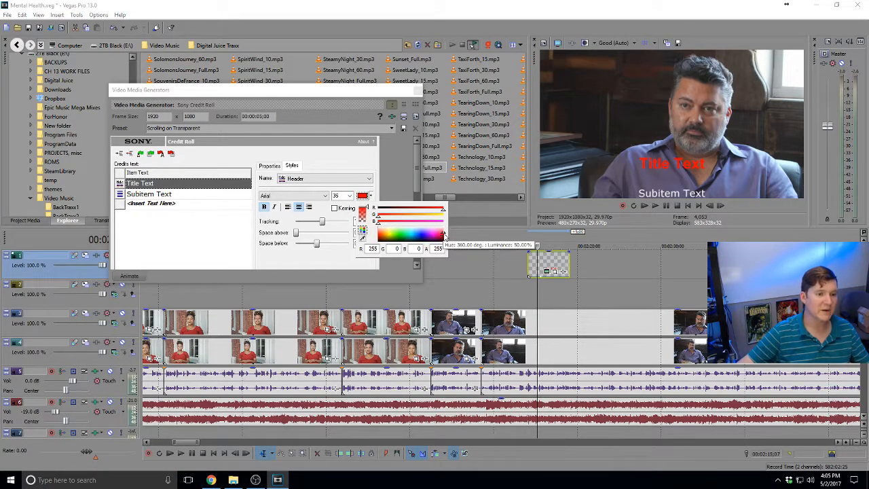
{"action": "left_click_drag", "start_coordinate": [443, 234], "coordinate": [447, 216]}
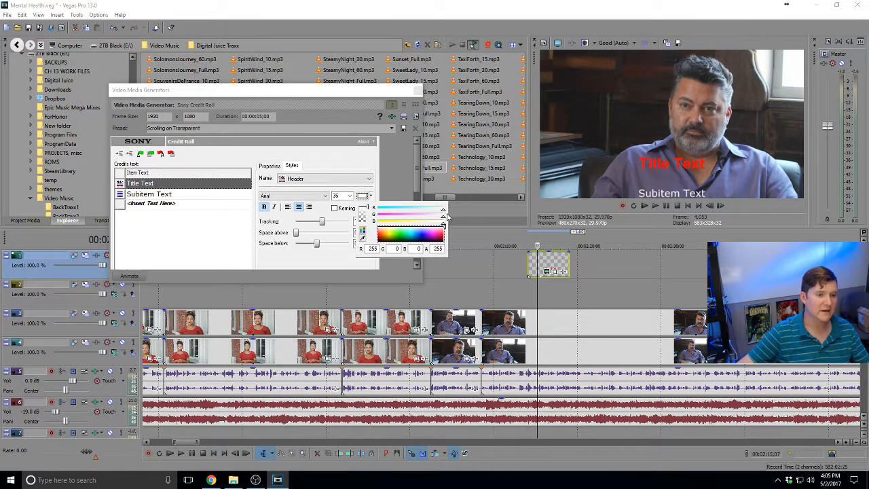
{"action": "left_click", "coordinate": [361, 163]}
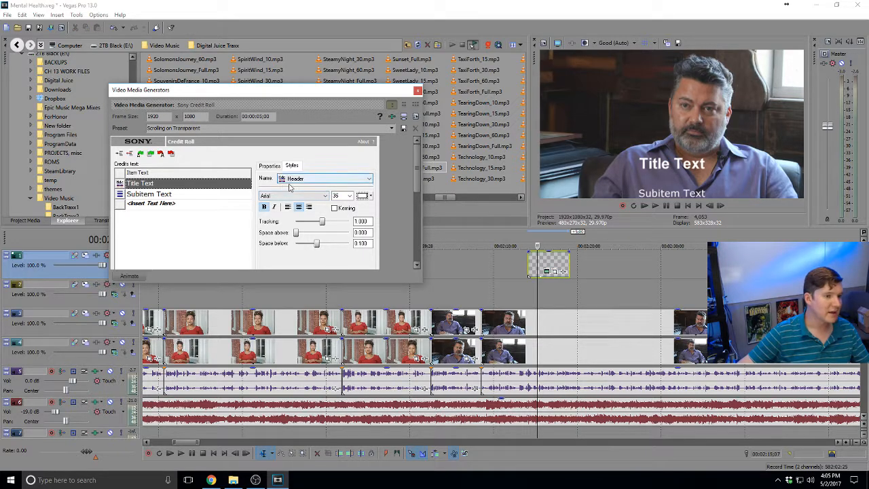
{"action": "left_click", "coordinate": [270, 196]}
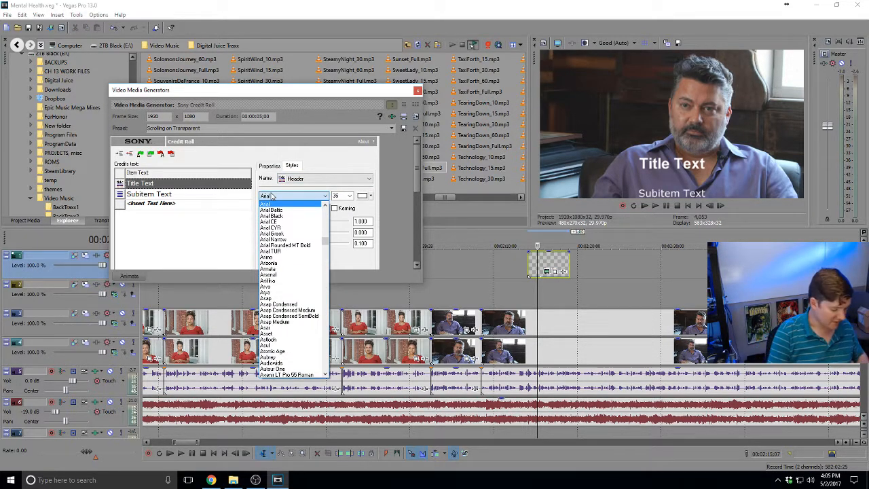
{"action": "type", "text": "n"}
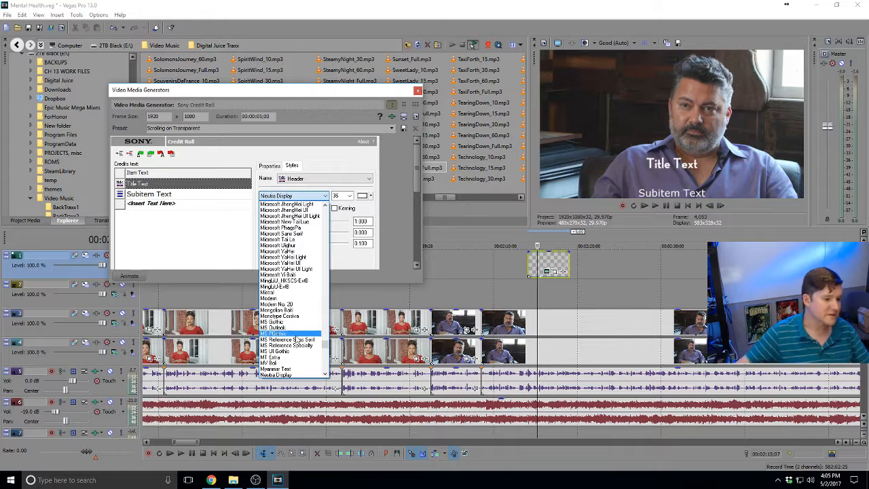
{"action": "scroll", "coordinate": [296, 339], "scroll_direction": "down", "scroll_amount": 6}
{"action": "scroll", "coordinate": [295, 339], "scroll_direction": "down", "scroll_amount": 1}
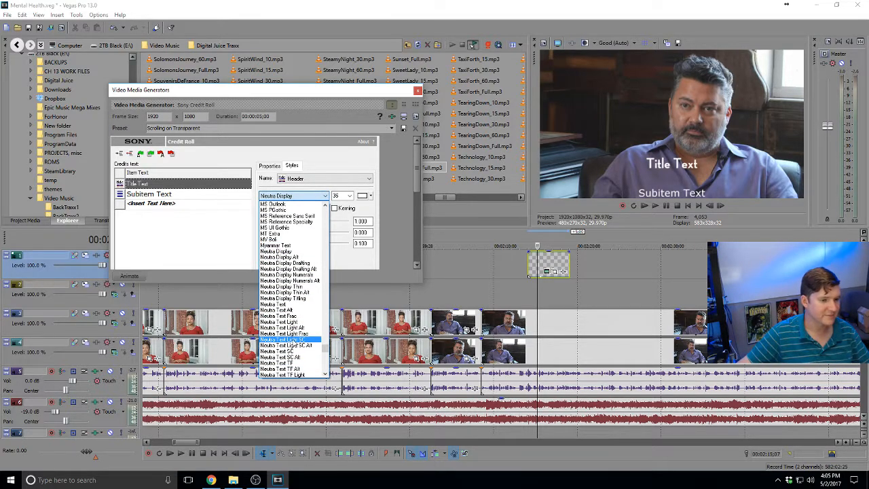
{"action": "left_click", "coordinate": [285, 340]}
Set the Subitem Text line's font to Neutra Text Light SC
{"action": "left_click", "coordinate": [161, 195]}
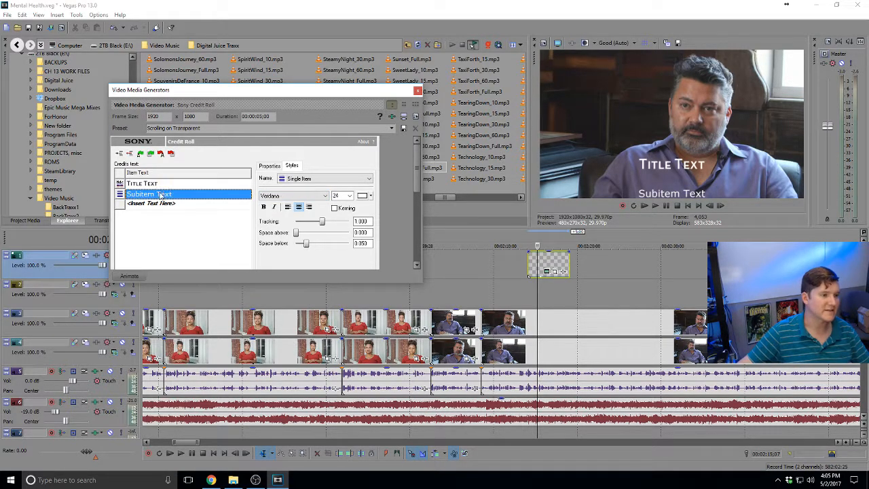
{"action": "left_click", "coordinate": [307, 179]}
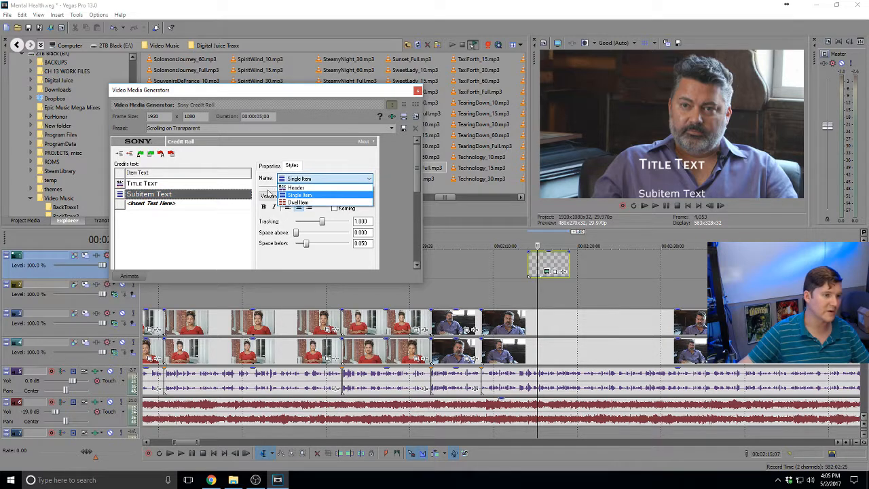
{"action": "left_click", "coordinate": [270, 196]}
{"action": "left_click", "coordinate": [279, 196]}
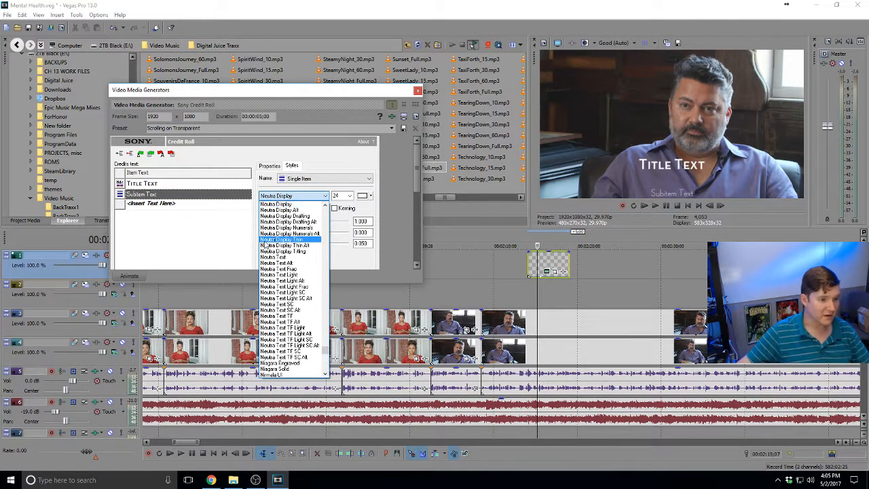
{"action": "left_click", "coordinate": [284, 293]}
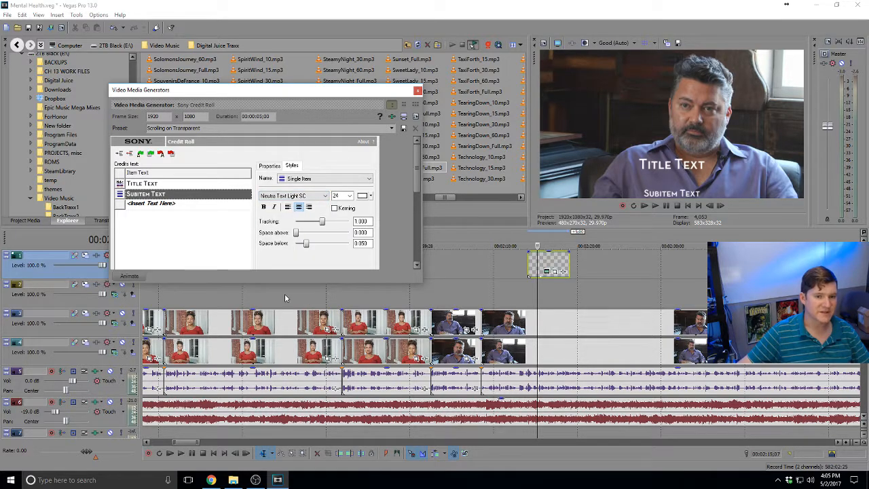
Change the credit roll title text to 'Symptoms of Depression'
{"action": "double_click", "coordinate": [165, 182]}
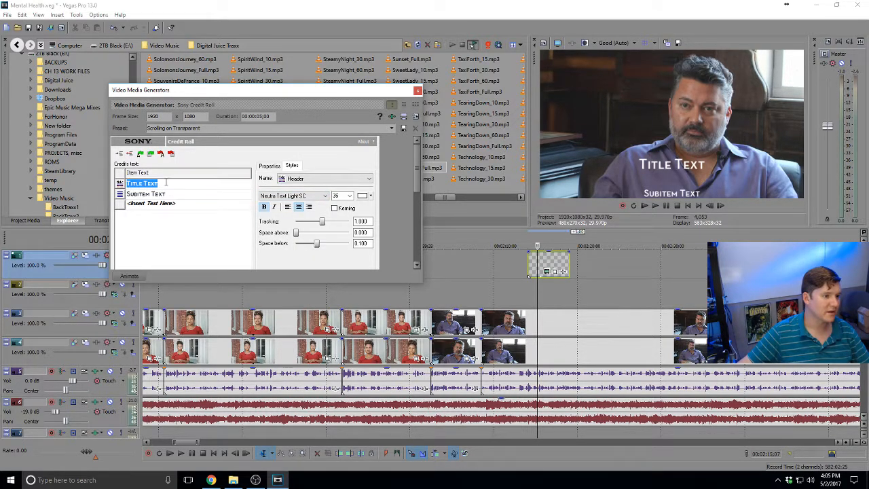
{"action": "type", "text": "Symptoms"}
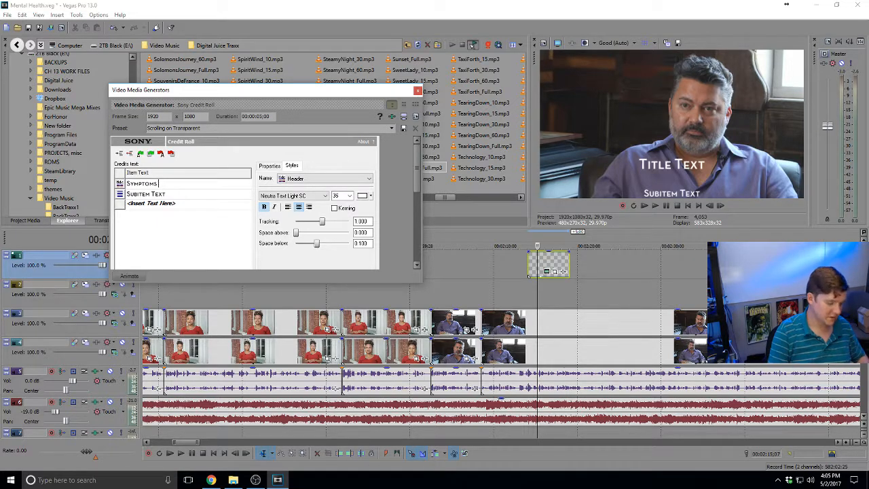
{"action": "type", "text": " of Depre"}
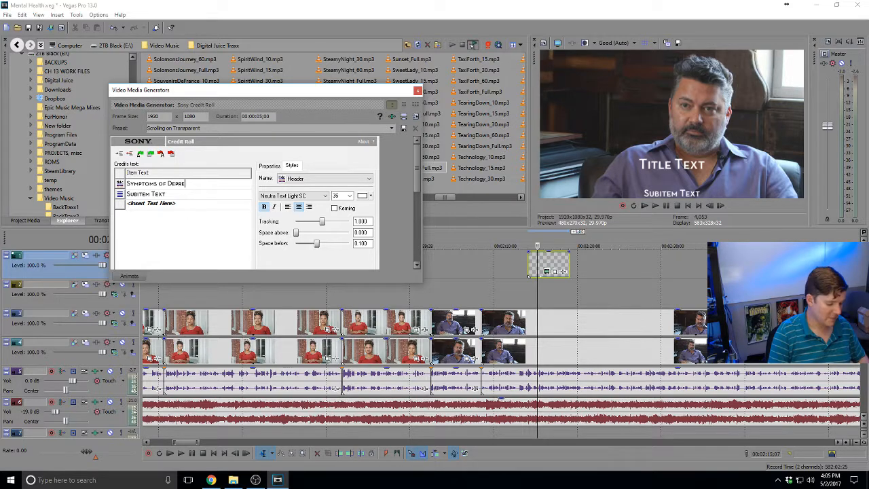
{"action": "type", "text": "ssion"}
{"action": "key", "text": "Return"}
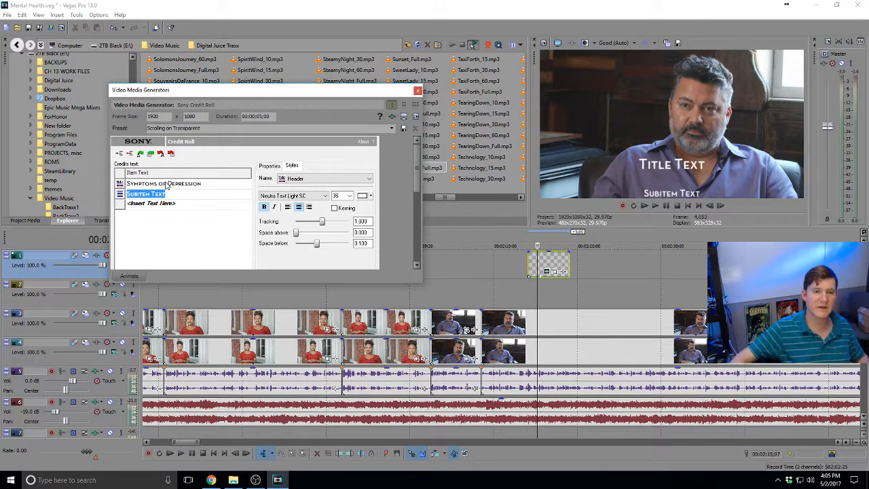
{"action": "left_click", "coordinate": [547, 263]}
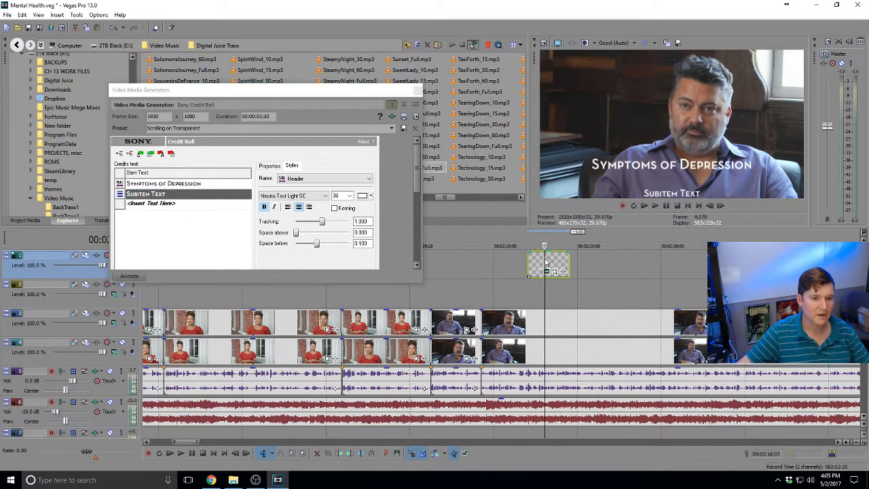
Check the Subitem Text line, then reveal the hidden system-tray icons
{"action": "left_click", "coordinate": [172, 197]}
{"action": "left_click", "coordinate": [169, 215]}
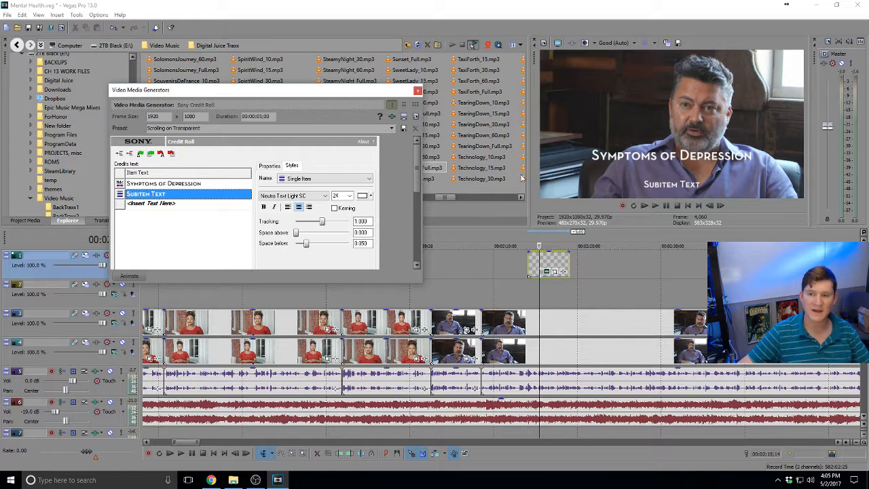
{"action": "left_click", "coordinate": [777, 480]}
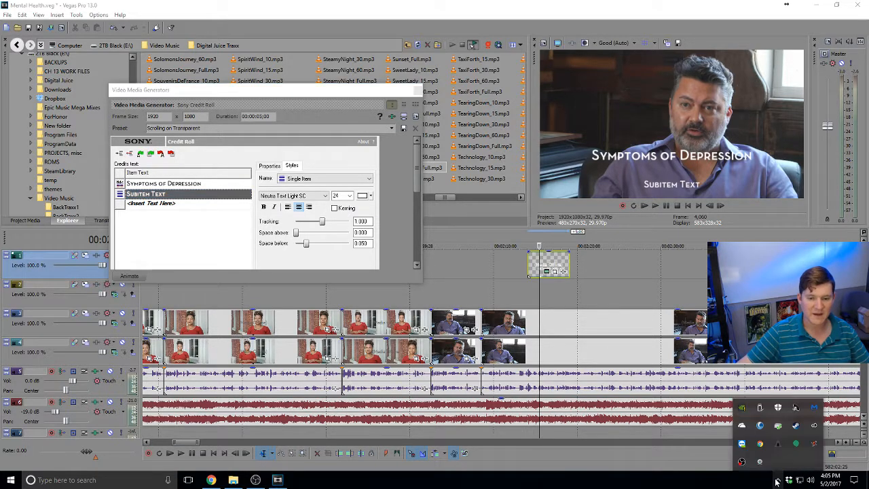
Launch Digital Juice Juicer from the Workbench tray icon and move its window beside Vegas
{"action": "left_click", "coordinate": [743, 443]}
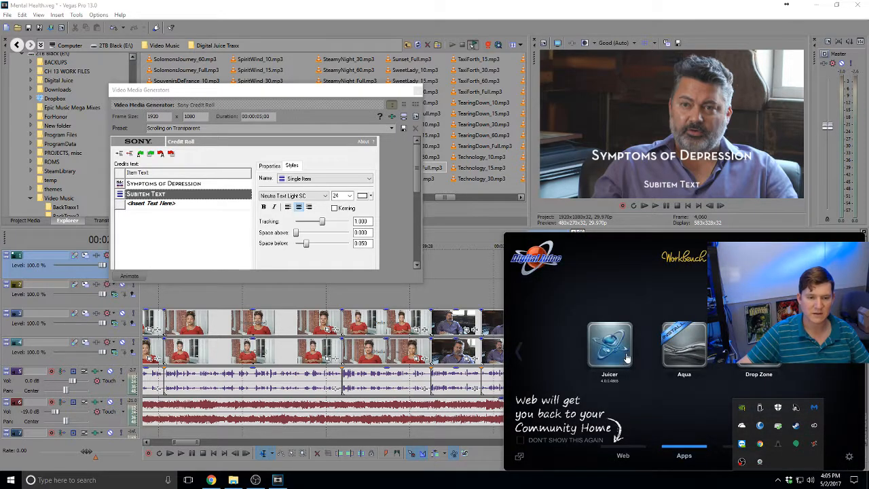
{"action": "left_click", "coordinate": [625, 357]}
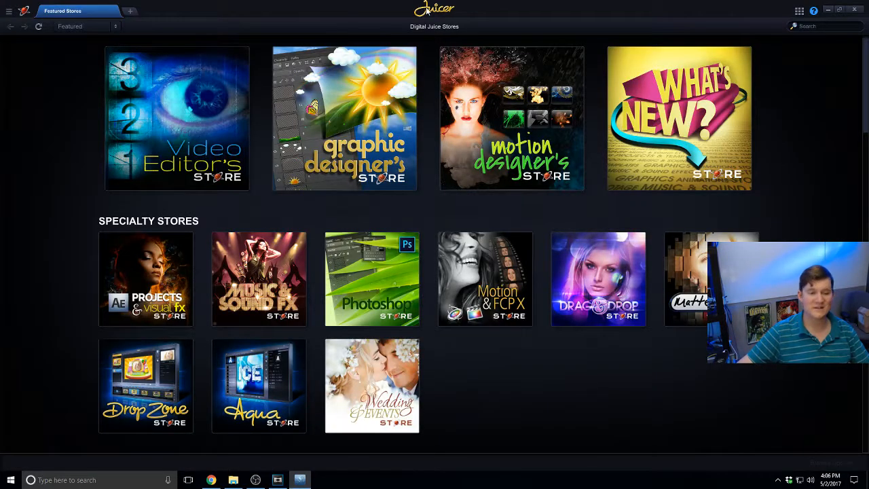
{"action": "double_click", "coordinate": [320, 14]}
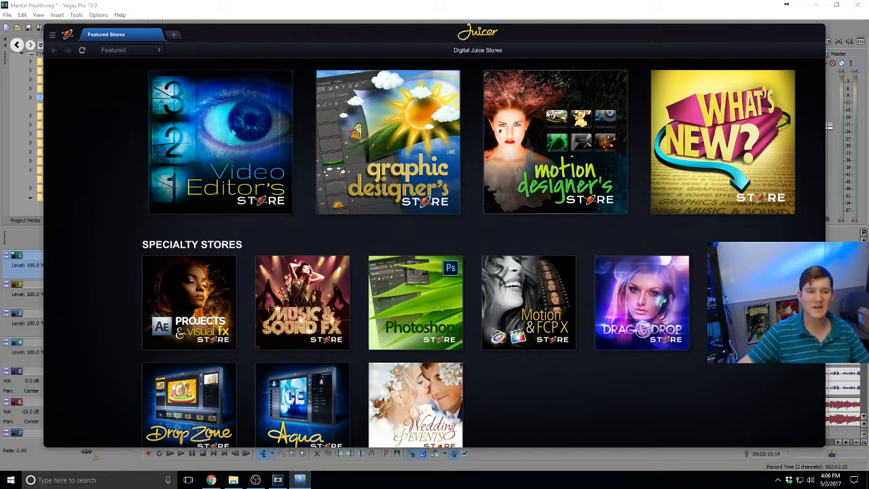
{"action": "left_click_drag", "start_coordinate": [469, 45], "coordinate": [868, 73]}
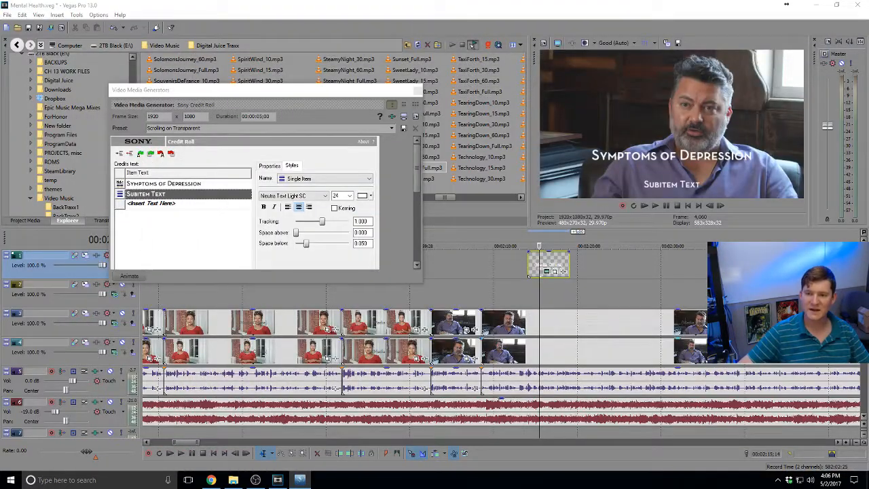
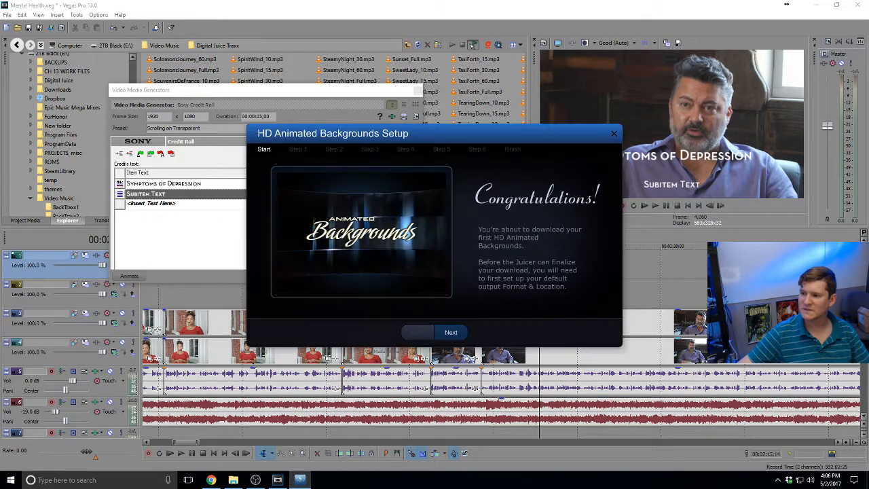
Accept the 1920x1080, 30 fps canvas and keep QuickTime Movie output with Photo-JPEG compression
{"action": "left_click", "coordinate": [451, 332]}
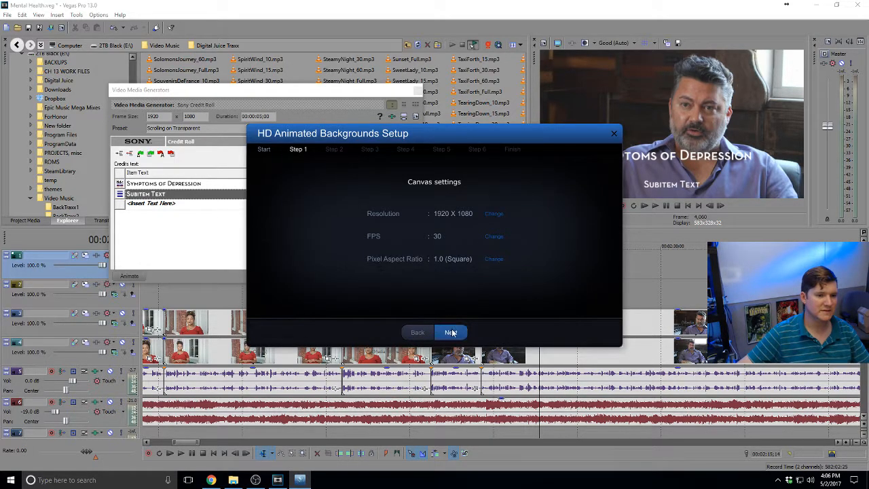
{"action": "left_click", "coordinate": [452, 332]}
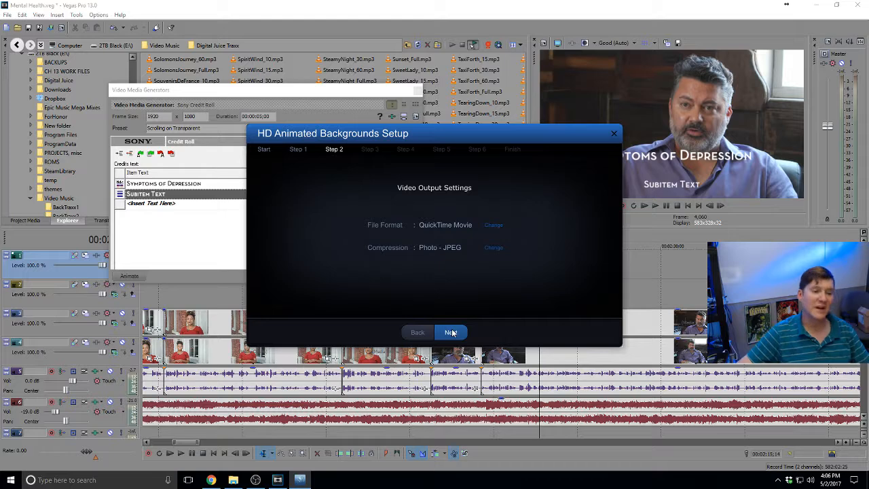
{"action": "left_click", "coordinate": [495, 248]}
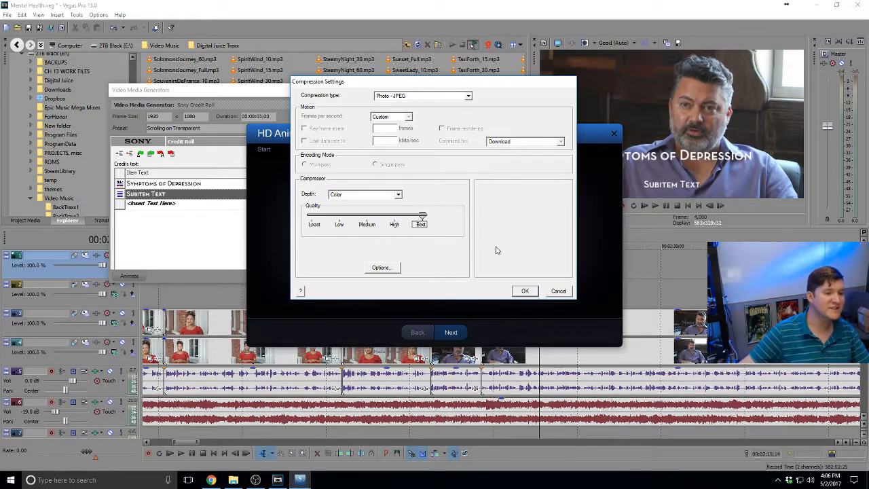
{"action": "left_click", "coordinate": [557, 291]}
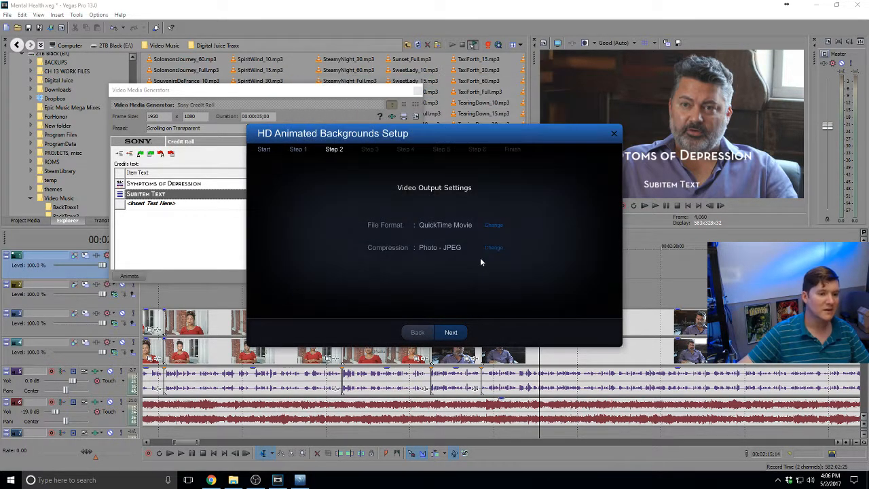
{"action": "left_click", "coordinate": [494, 226]}
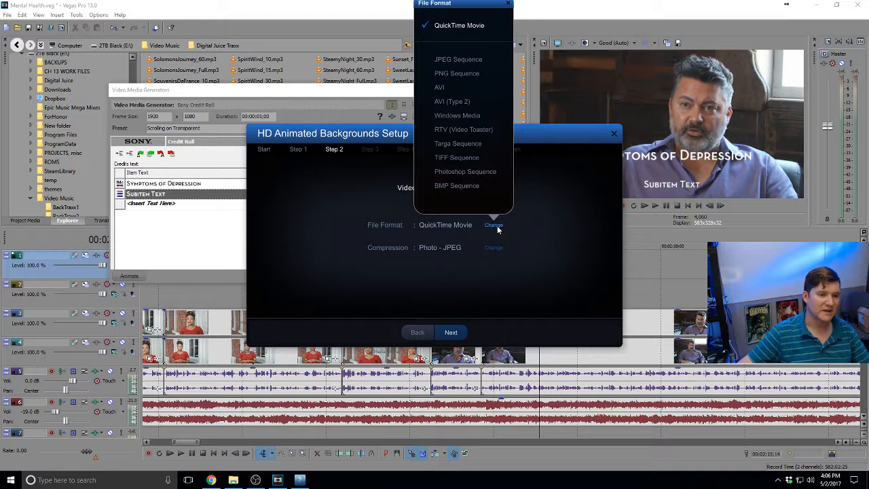
{"action": "left_click", "coordinate": [533, 216]}
Accept progressive field order and the output location, auto-apply to all backgrounds, and finish setup
{"action": "left_click", "coordinate": [449, 332]}
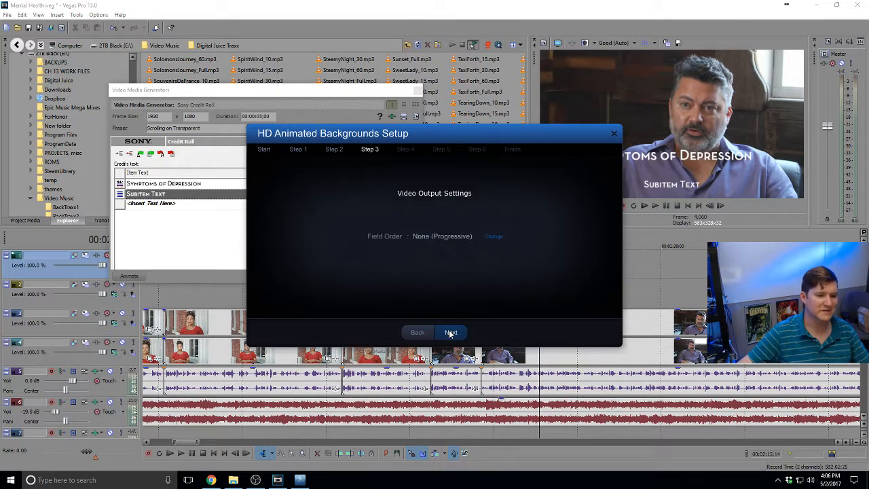
{"action": "left_click", "coordinate": [450, 332]}
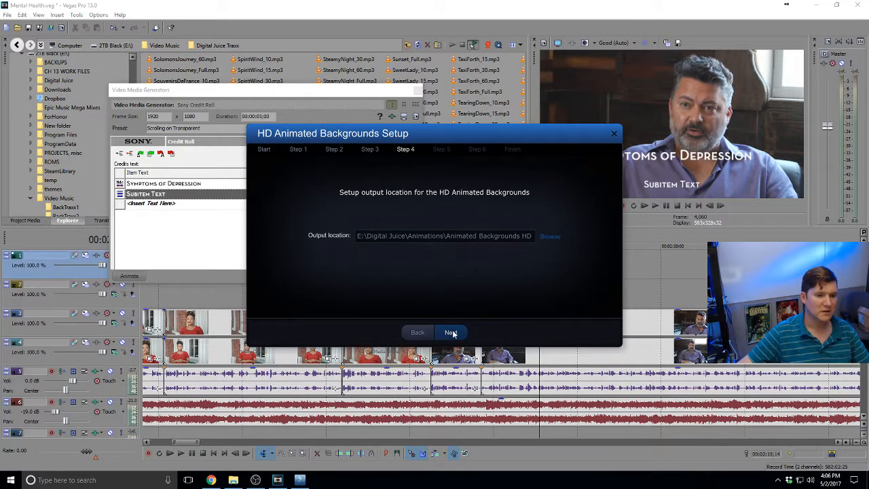
{"action": "left_click", "coordinate": [451, 333]}
{"action": "left_click", "coordinate": [451, 332]}
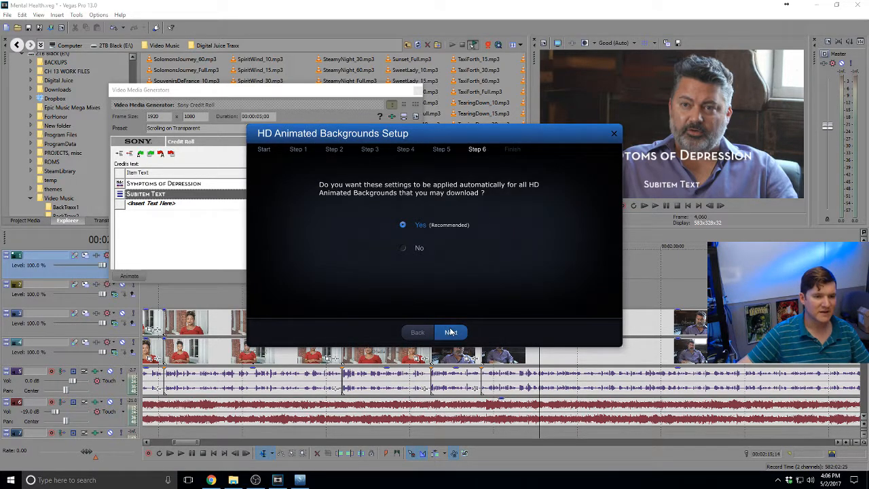
{"action": "left_click", "coordinate": [451, 331]}
{"action": "left_click", "coordinate": [450, 332]}
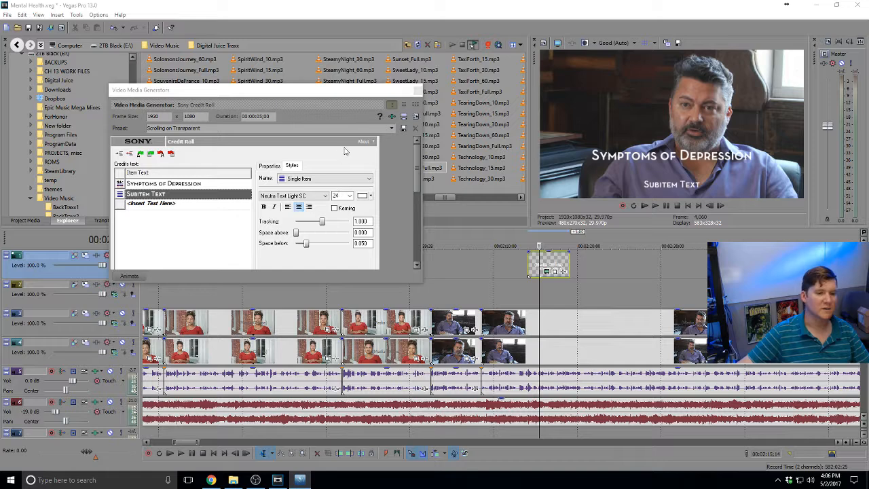
Close the credit roll generator, reopen the title's generator properties, and move that window up-right
{"action": "left_click", "coordinate": [417, 89]}
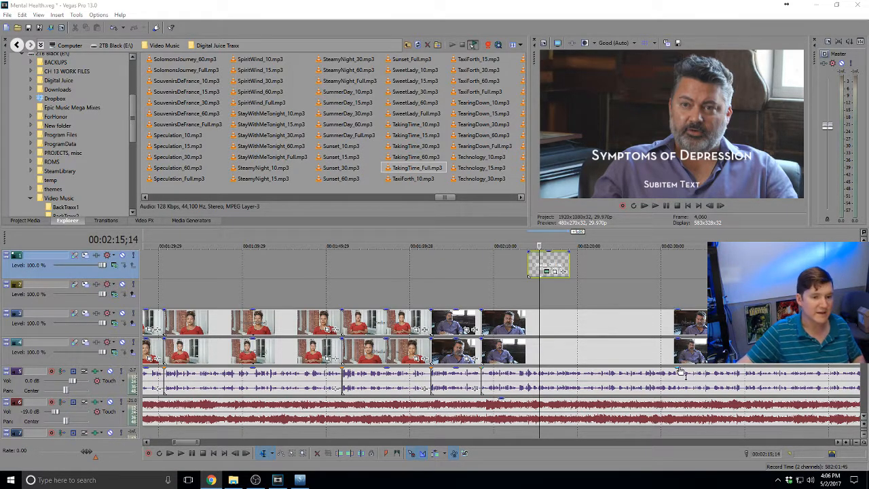
{"action": "left_click", "coordinate": [547, 271]}
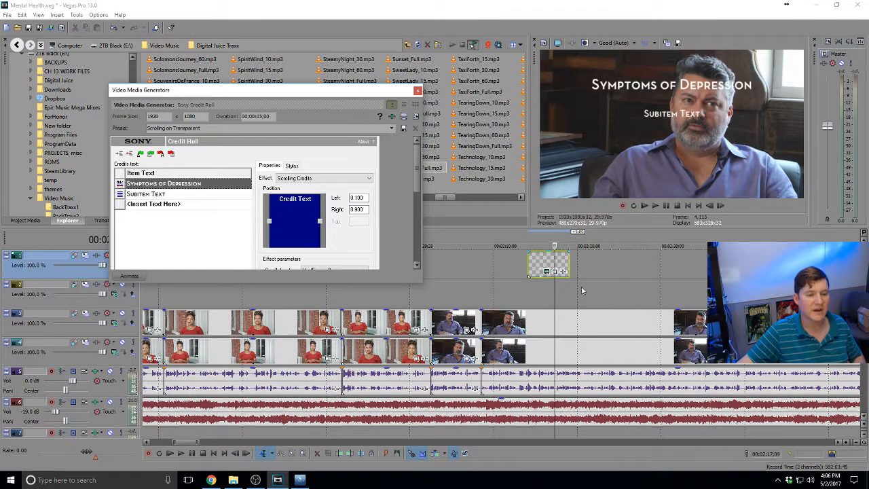
{"action": "left_click", "coordinate": [626, 292]}
{"action": "left_click", "coordinate": [529, 292]}
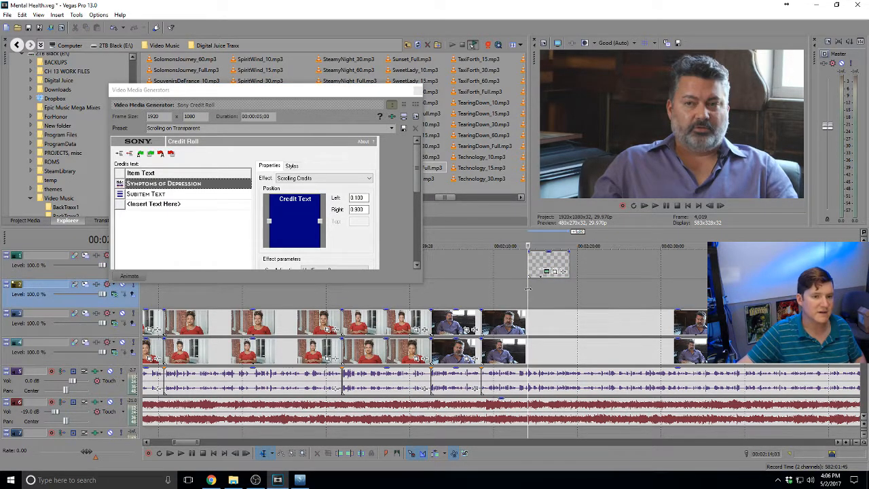
{"action": "left_click_drag", "start_coordinate": [374, 91], "coordinate": [494, 49]}
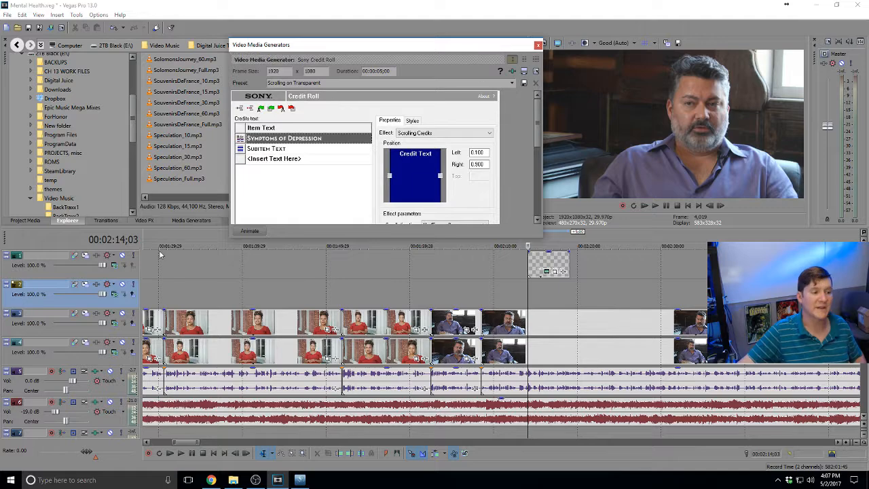
Drop a Credit Roll onto track 1 at 2:14;03 and stretch its end to the playhead near 2:59
{"action": "left_click", "coordinate": [637, 300]}
{"action": "left_click", "coordinate": [736, 299]}
{"action": "scroll", "coordinate": [736, 299], "scroll_direction": "down", "scroll_amount": 5}
{"action": "key", "text": "space"}
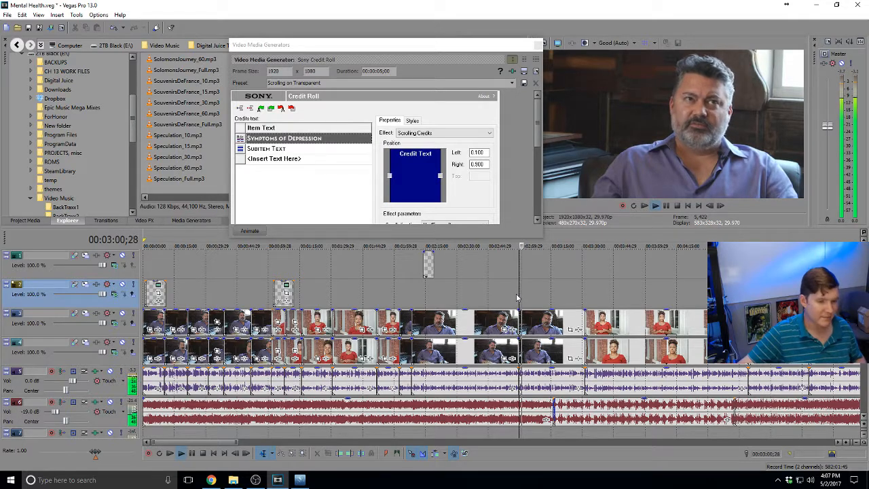
{"action": "key", "text": "space"}
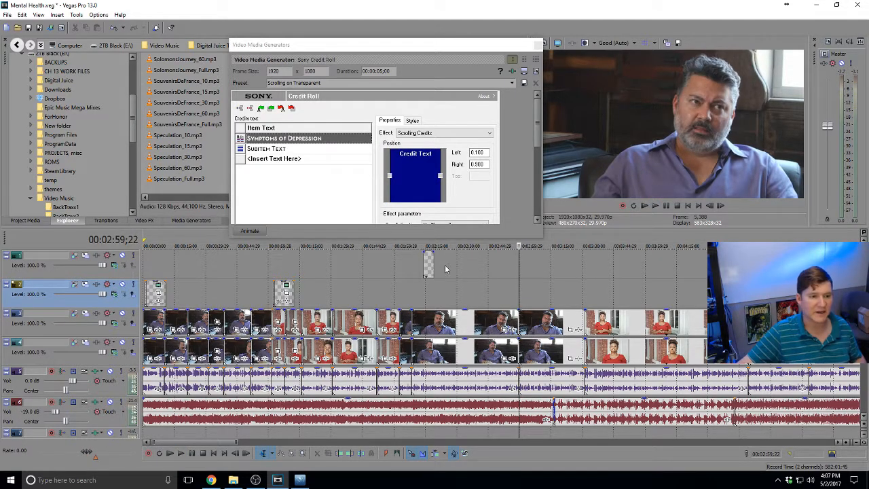
{"action": "left_click_drag", "start_coordinate": [445, 269], "coordinate": [434, 264]}
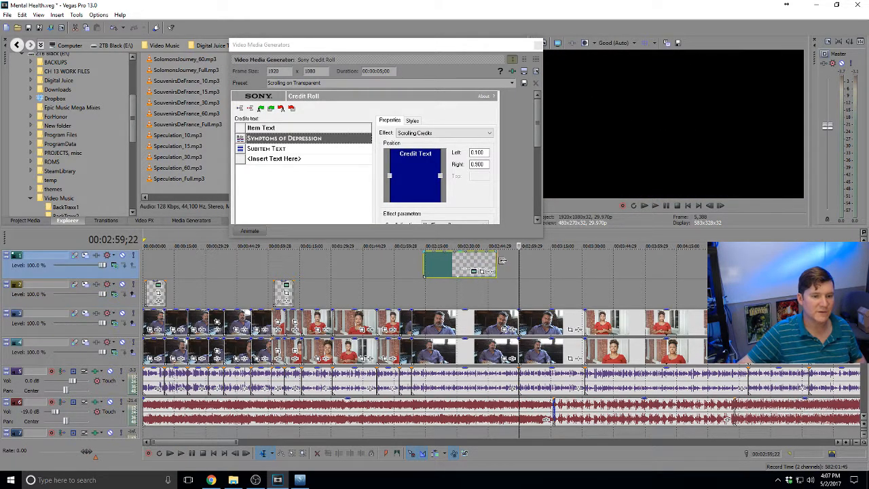
{"action": "left_click_drag", "start_coordinate": [502, 260], "coordinate": [518, 259]}
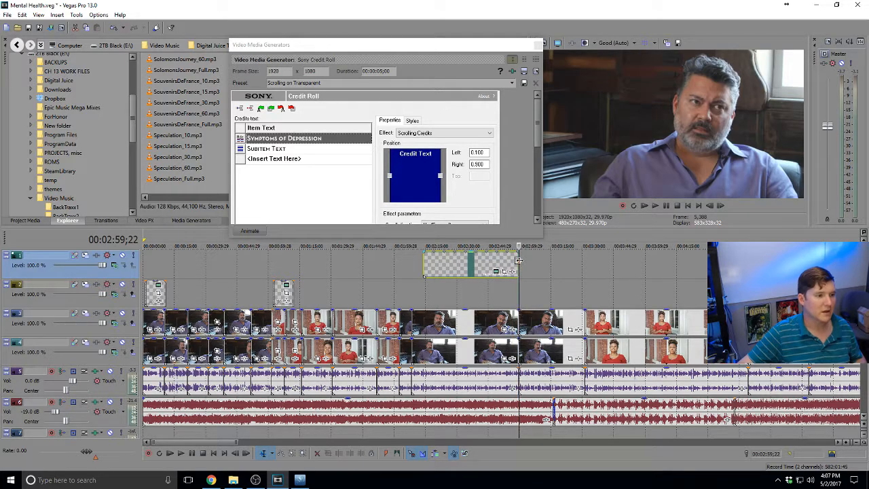
{"action": "left_click", "coordinate": [422, 259]}
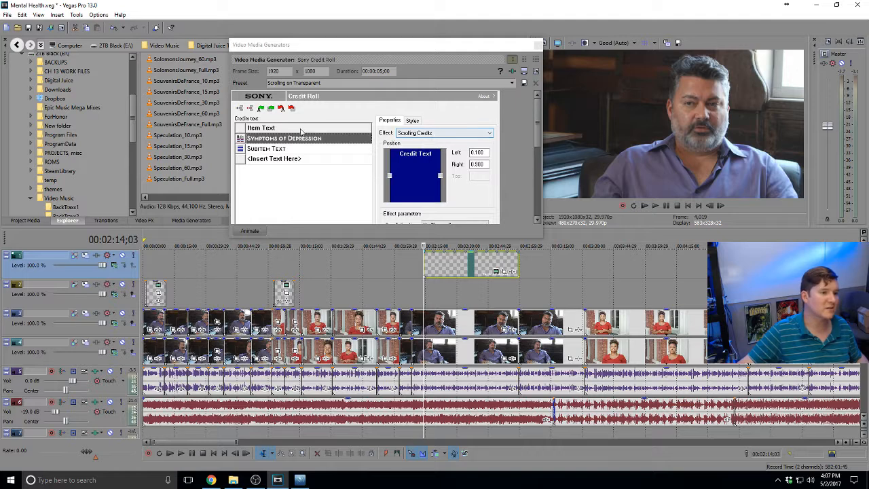
Set the credit roll's duration to 45 seconds, preview it, and trim its start later
{"action": "left_click", "coordinate": [382, 70]}
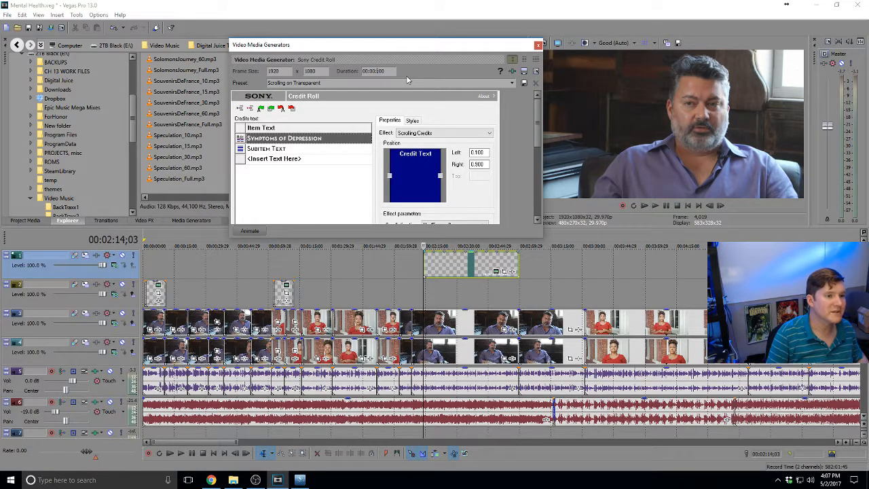
{"action": "type", "text": "45"}
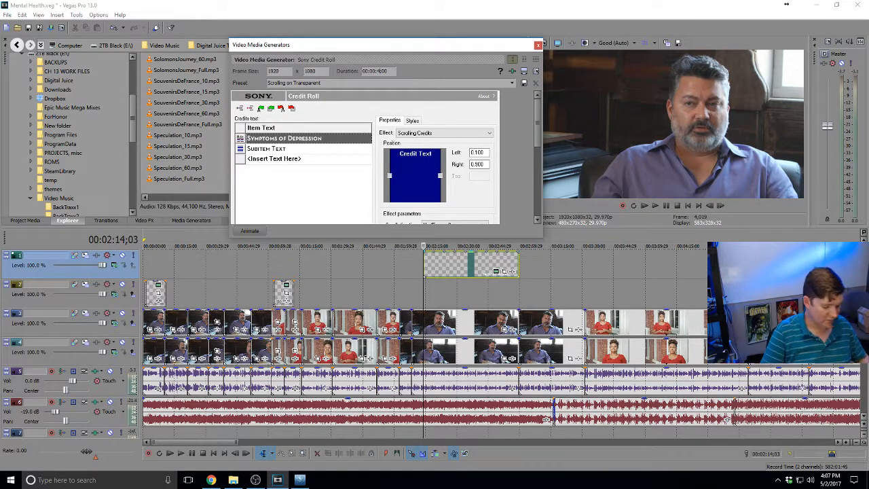
{"action": "key", "text": "Return"}
{"action": "left_click", "coordinate": [427, 269]}
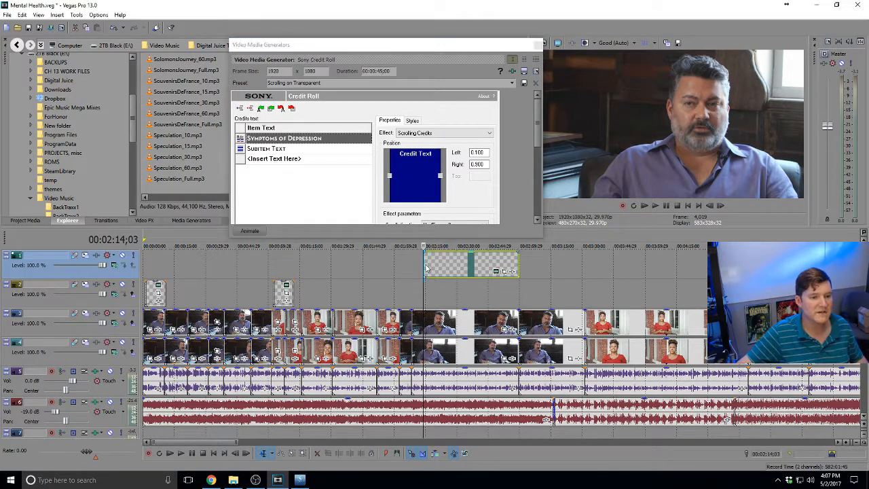
{"action": "left_click", "coordinate": [438, 266]}
{"action": "key", "text": "space"}
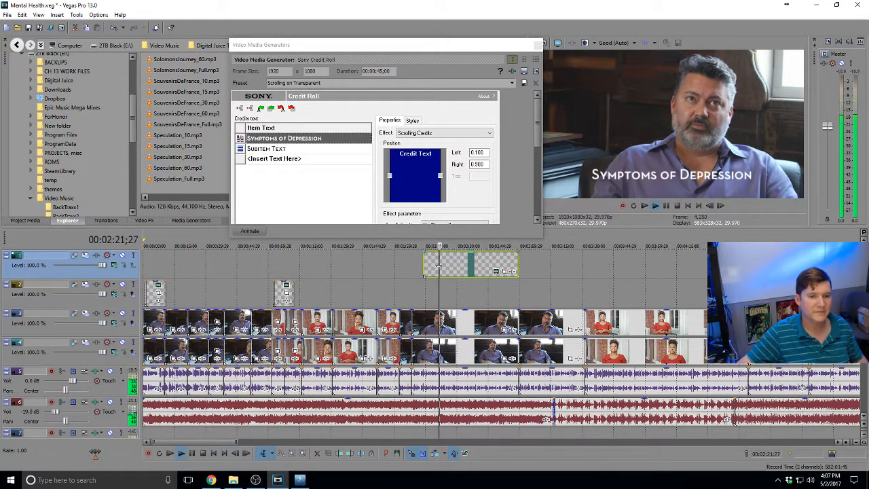
{"action": "key", "text": "space"}
{"action": "left_click_drag", "start_coordinate": [425, 264], "coordinate": [434, 266]}
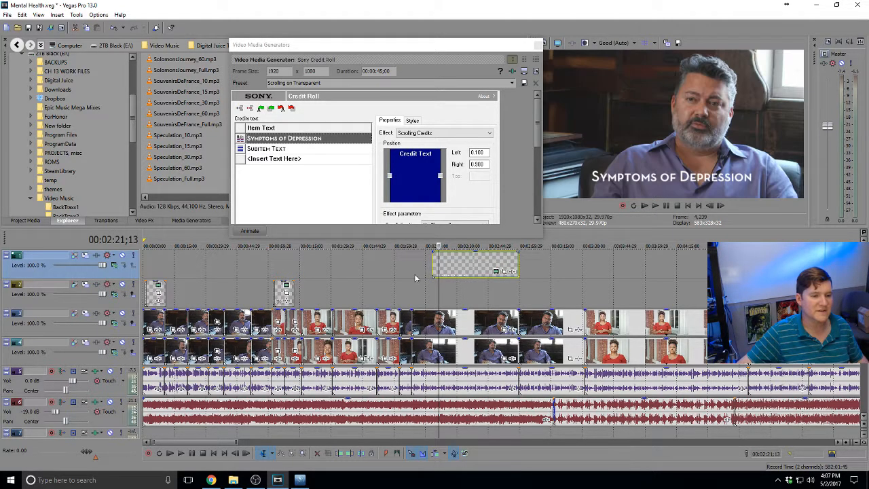
Shift the credit roll to start at the playhead near 2:14 and stop on 02:39;17
{"action": "left_click", "coordinate": [421, 272]}
{"action": "key", "text": "space"}
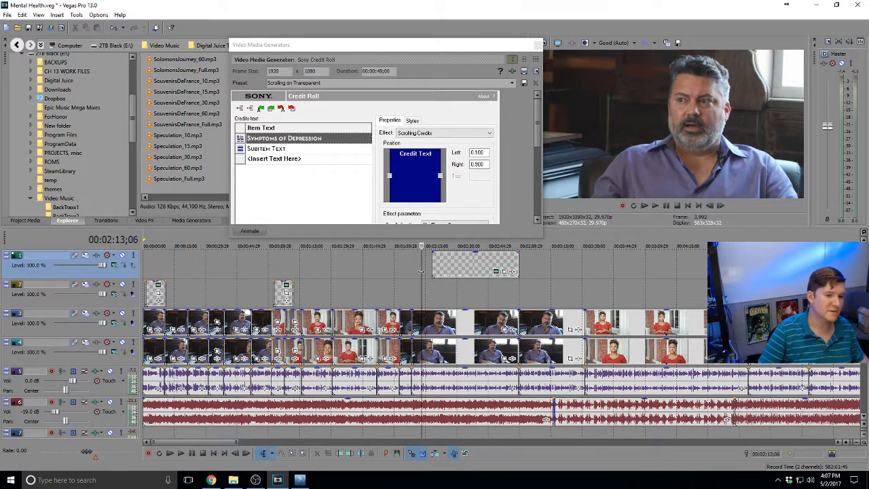
{"action": "key", "text": "j"}
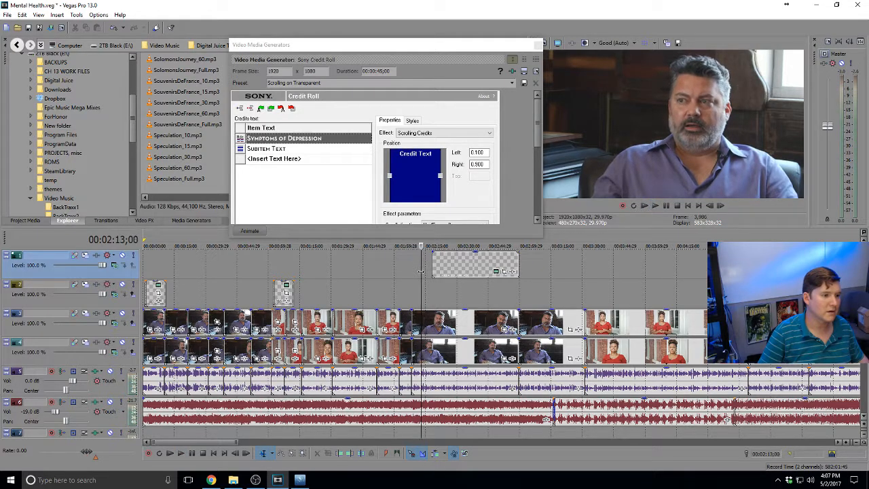
{"action": "key", "text": "l"}
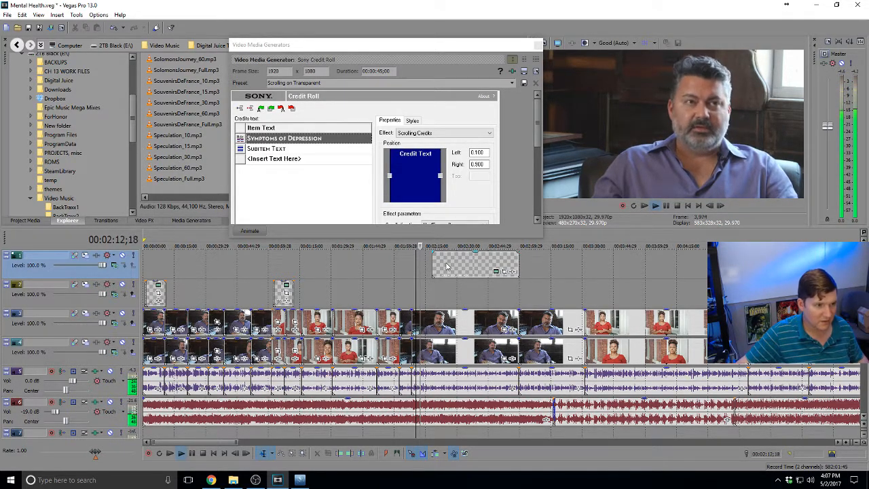
{"action": "key", "text": "k"}
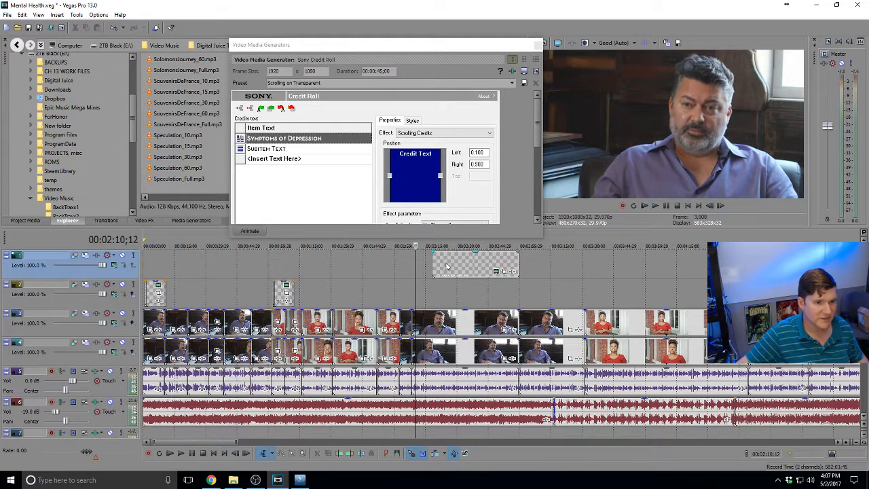
{"action": "left_click_drag", "start_coordinate": [445, 264], "coordinate": [438, 264]}
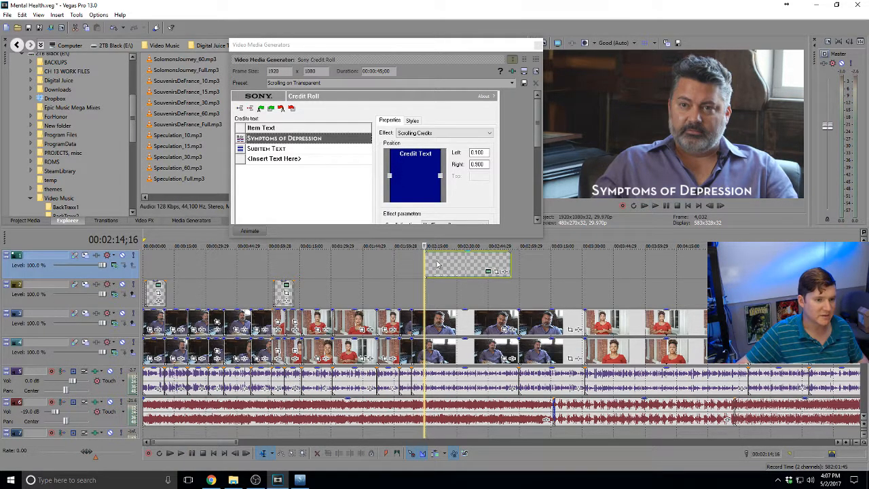
{"action": "key", "text": "l"}
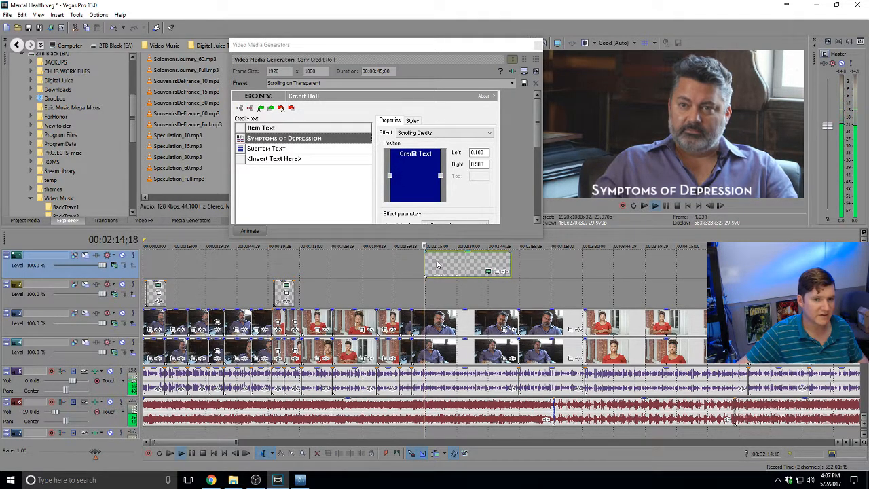
{"action": "left_click", "coordinate": [476, 259]}
{"action": "key", "text": "space"}
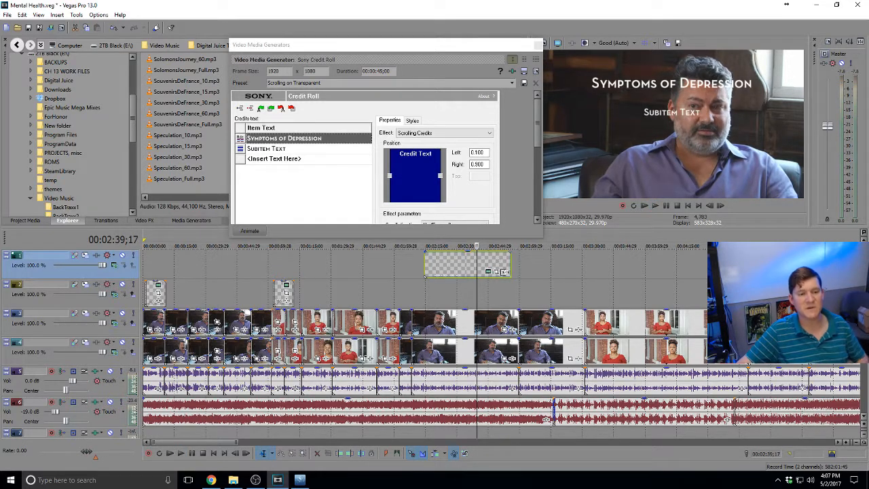
Replace Subitem Text with the pasted difficulty-concentrating symptom and prefix it with a dash
{"action": "double_click", "coordinate": [294, 150]}
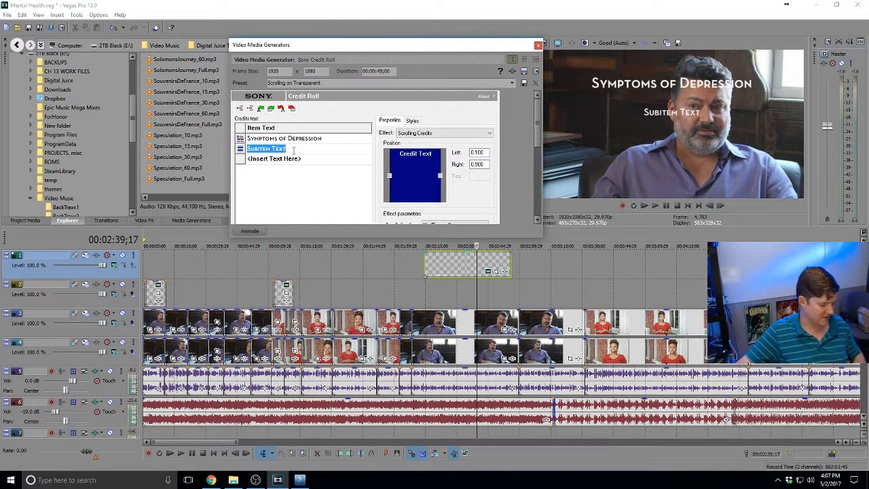
{"action": "key", "text": "ctrl+v"}
{"action": "key", "text": "Return"}
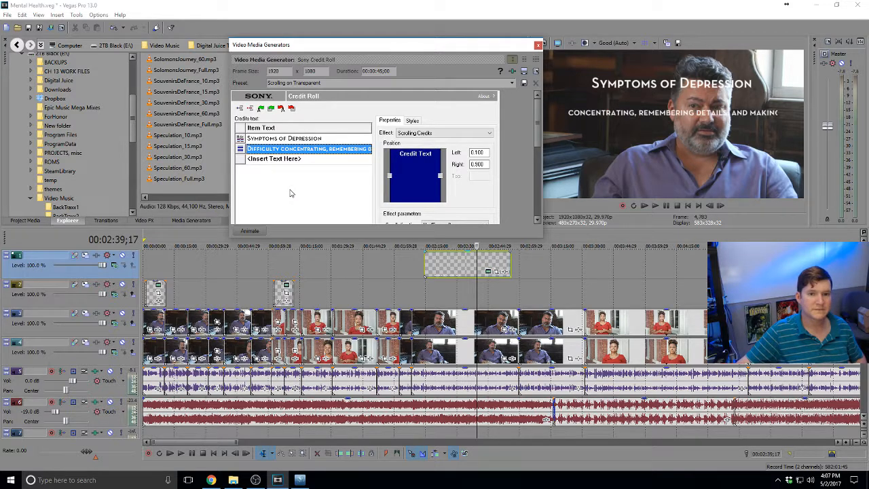
{"action": "left_click", "coordinate": [317, 148]}
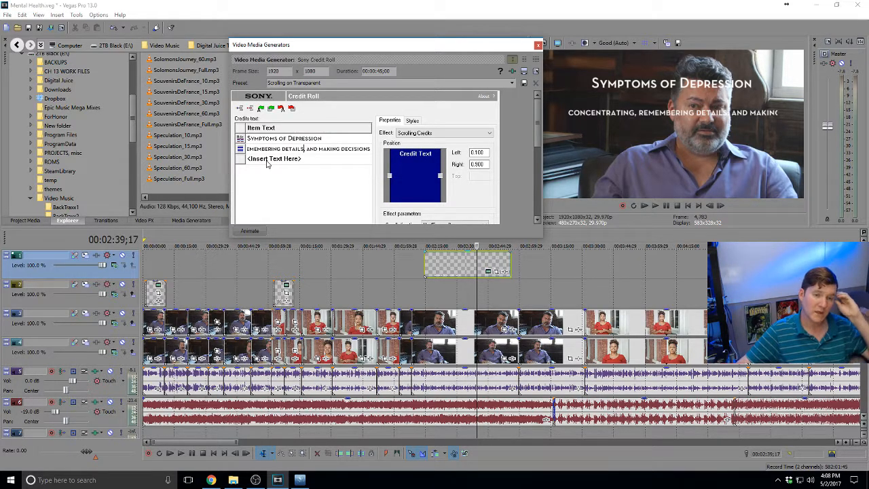
{"action": "key", "text": "ctrl+a"}
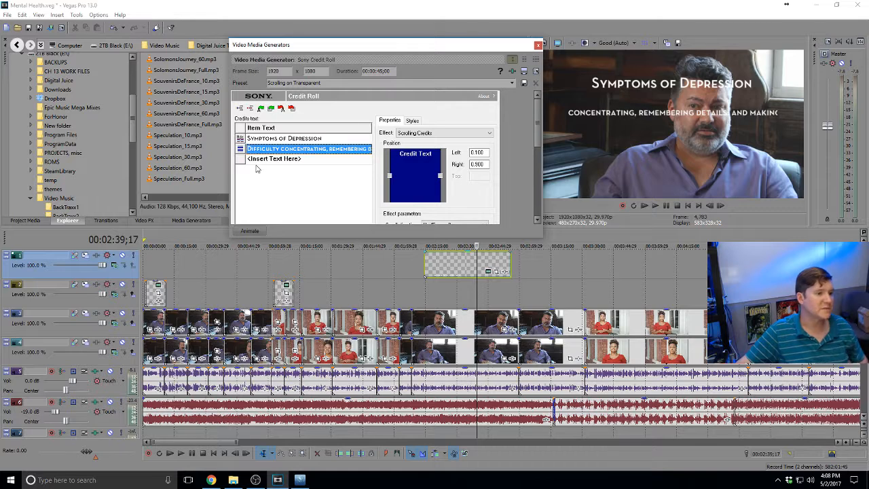
{"action": "left_click", "coordinate": [257, 153]}
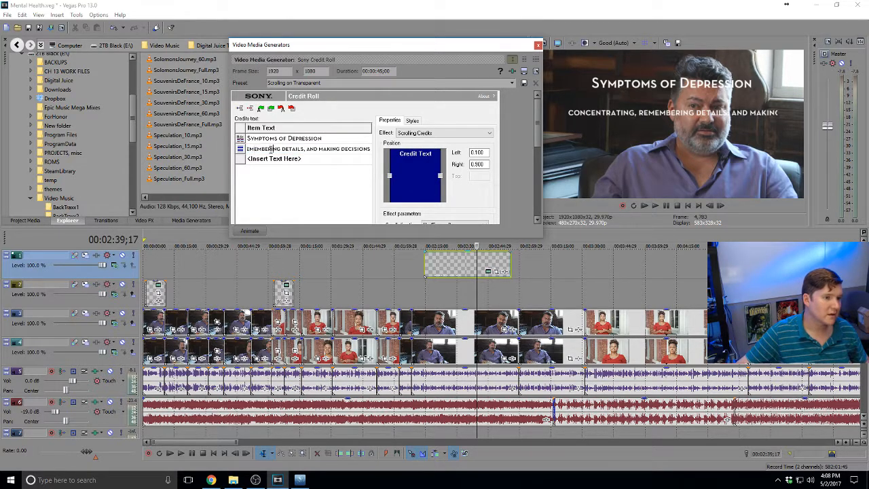
{"action": "key", "text": "Home"}
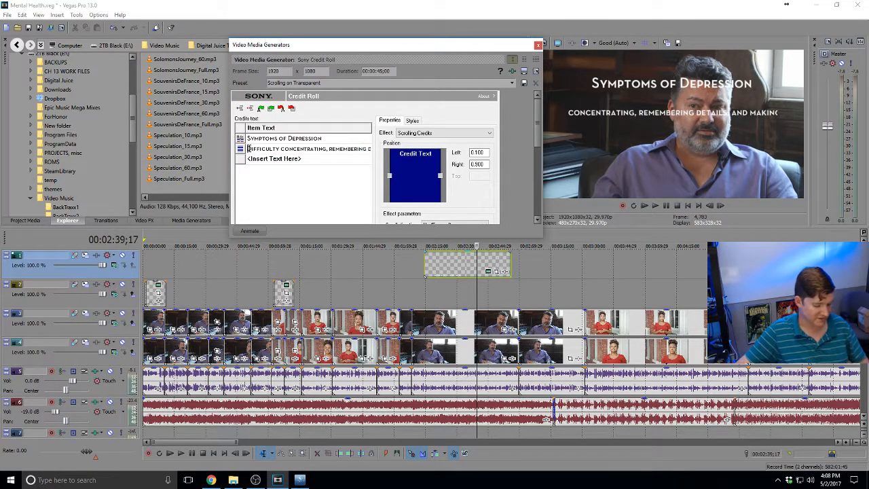
{"action": "type", "text": "-"}
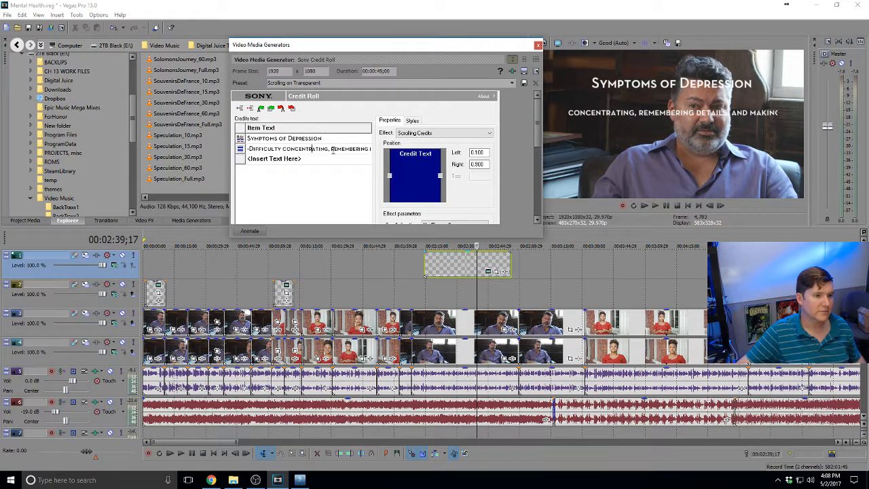
Move 'and making decisions' onto its own third line, removing the leading comma
{"action": "left_click_drag", "start_coordinate": [338, 148], "coordinate": [391, 152]}
{"action": "left_click", "coordinate": [337, 149]}
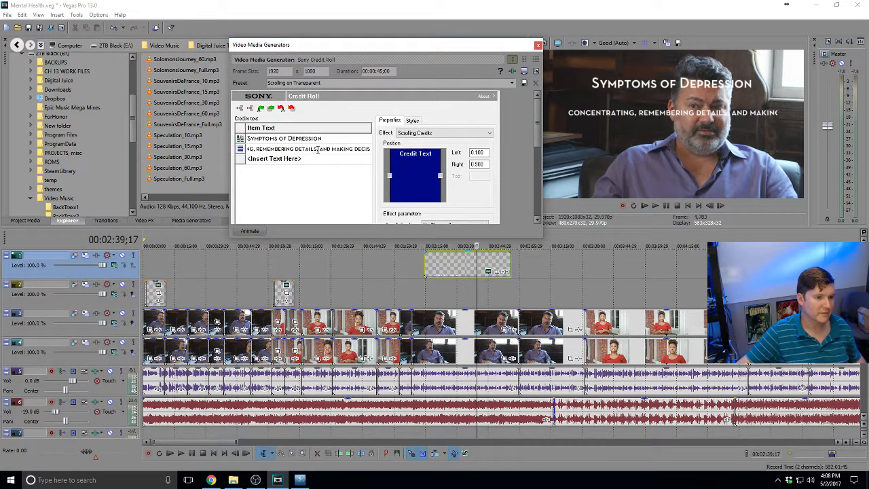
{"action": "left_click", "coordinate": [318, 149]}
{"action": "key", "text": "shift+End"}
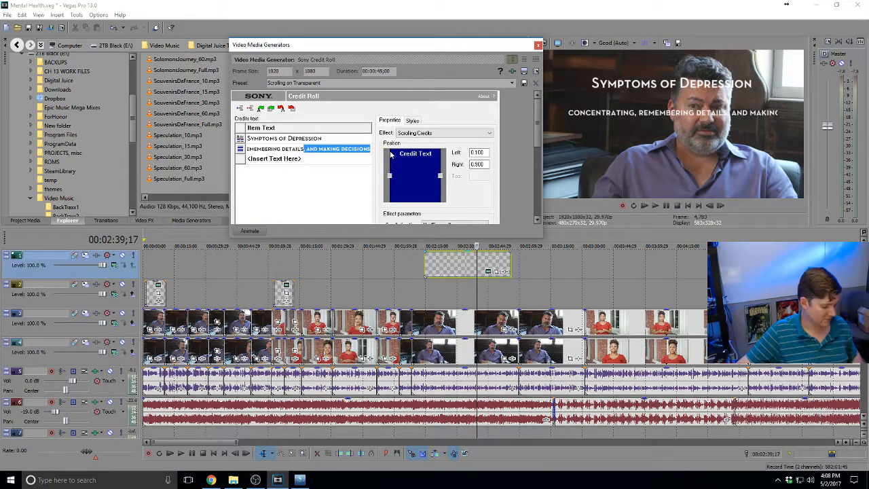
{"action": "key", "text": "ctrl+x"}
{"action": "left_click", "coordinate": [266, 160]}
{"action": "key", "text": "ctrl+v"}
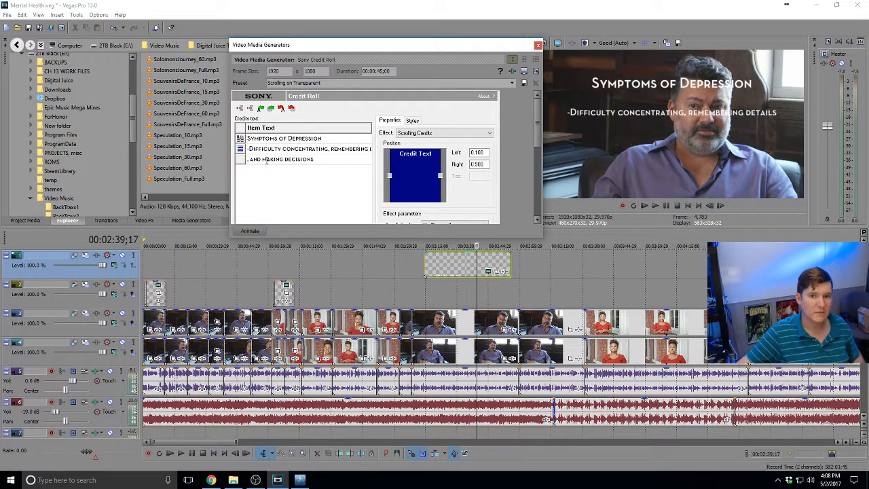
{"action": "key", "text": "Return"}
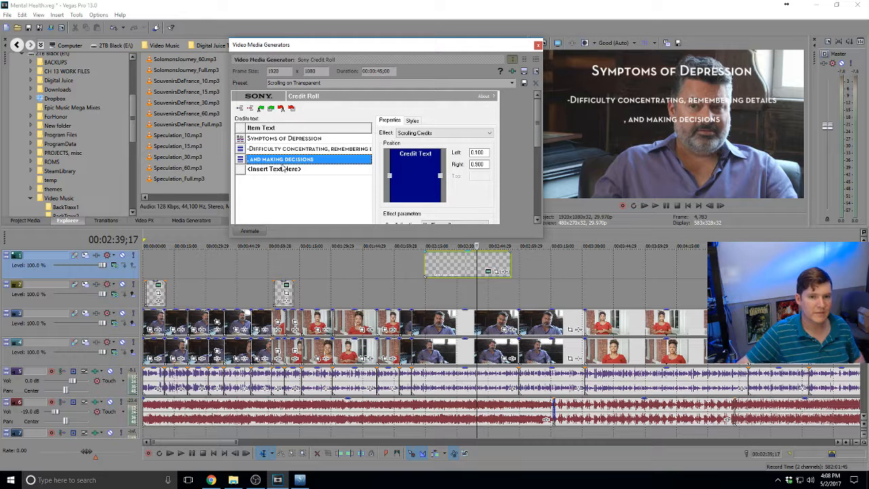
{"action": "left_click", "coordinate": [262, 160]}
{"action": "left_click", "coordinate": [252, 160]}
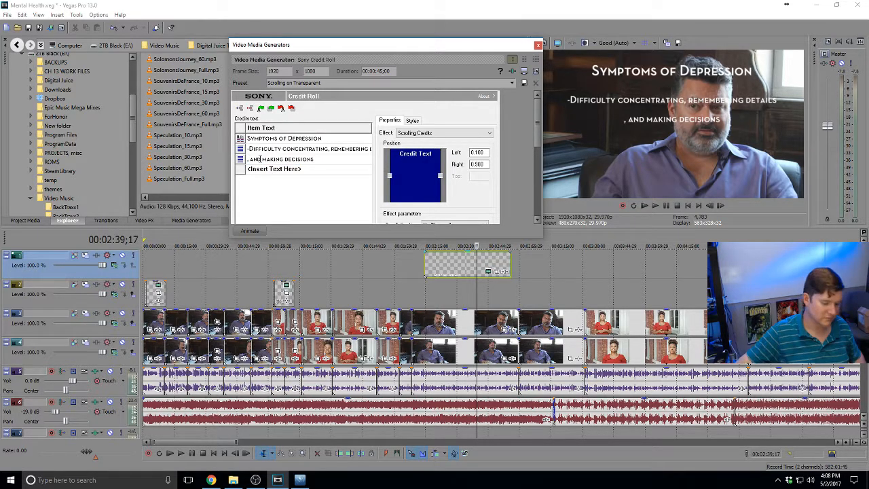
{"action": "key", "text": "Delete"}
{"action": "key", "text": "Delete"}
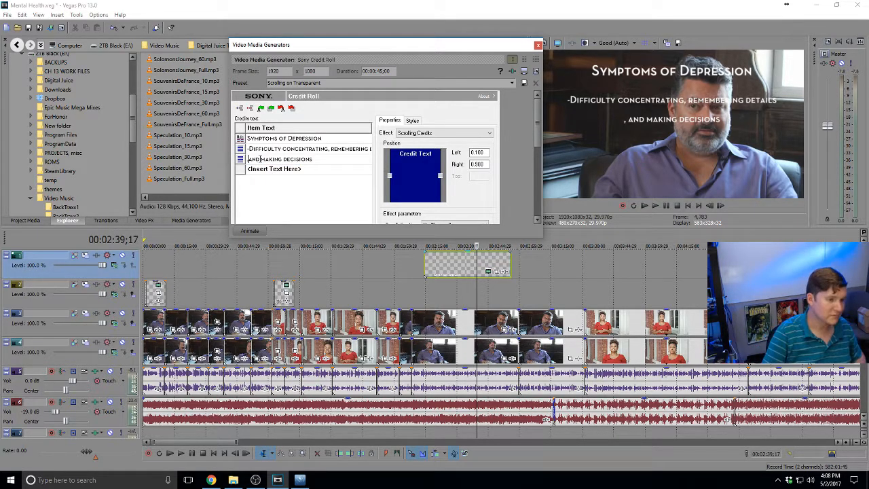
{"action": "left_click", "coordinate": [297, 149]}
Move 'details,' to the start of line three so it reads 'details, and making decisions'
{"action": "left_click", "coordinate": [346, 148]}
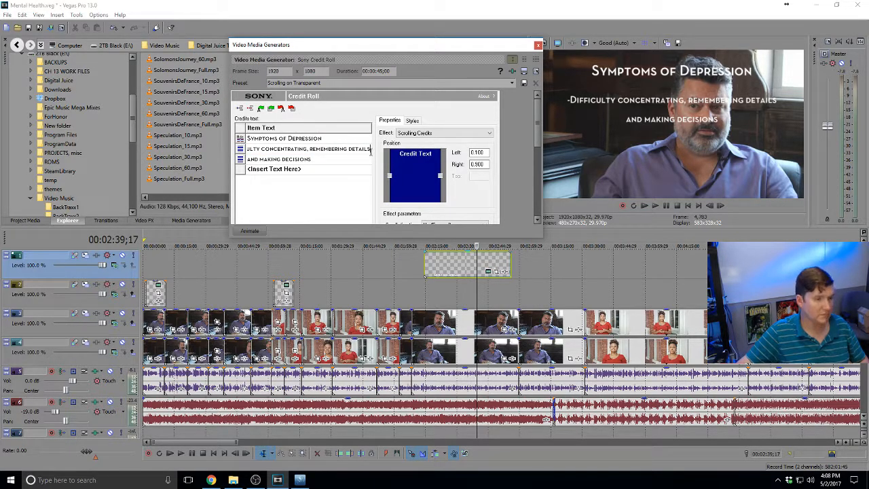
{"action": "type", "text": ","}
{"action": "left_click_drag", "start_coordinate": [348, 151], "coordinate": [384, 150]}
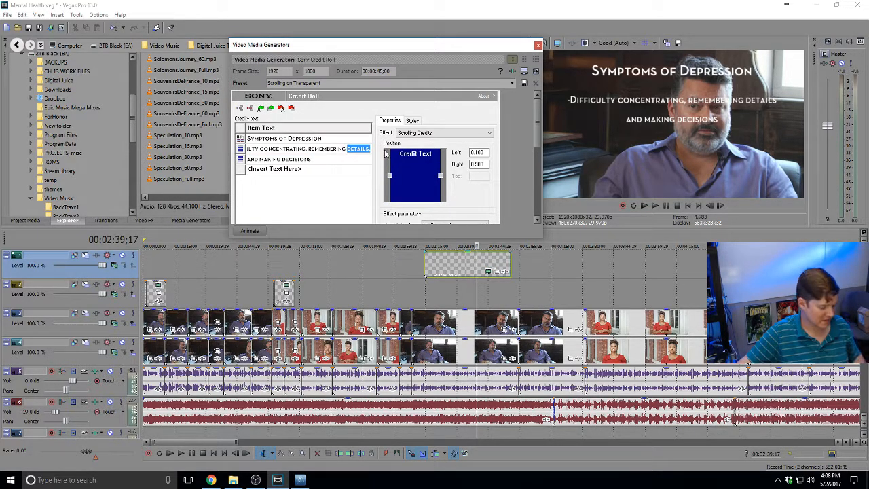
{"action": "key", "text": "ctrl+x"}
{"action": "double_click", "coordinate": [262, 161]}
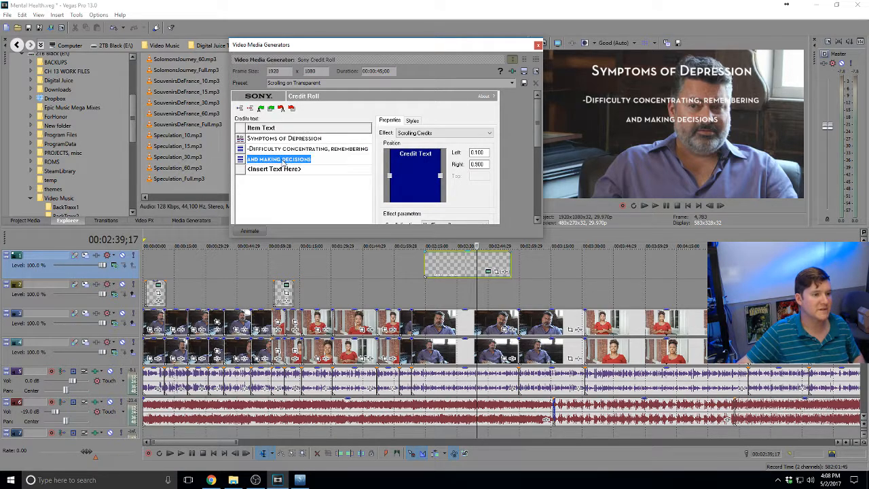
{"action": "left_click", "coordinate": [249, 159]}
{"action": "double_click", "coordinate": [249, 160]}
{"action": "triple_click", "coordinate": [248, 161]}
{"action": "double_click", "coordinate": [249, 161]}
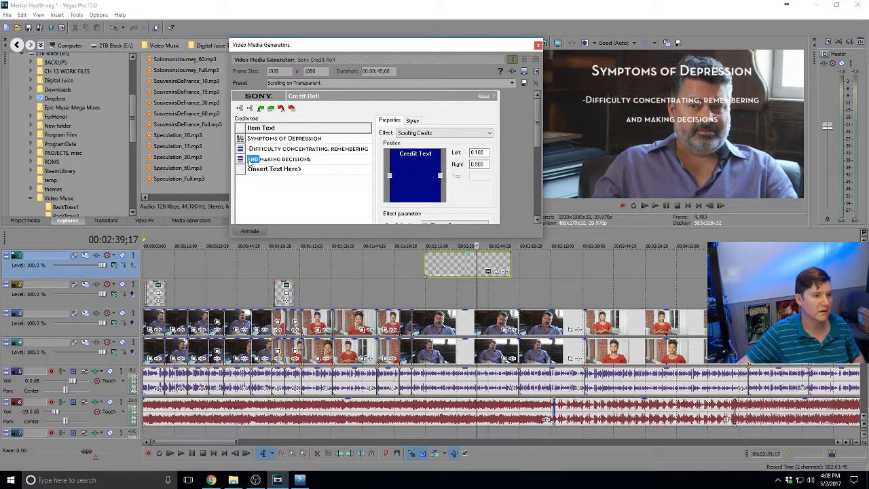
{"action": "left_click", "coordinate": [249, 161]}
{"action": "key", "text": "ctrl+v"}
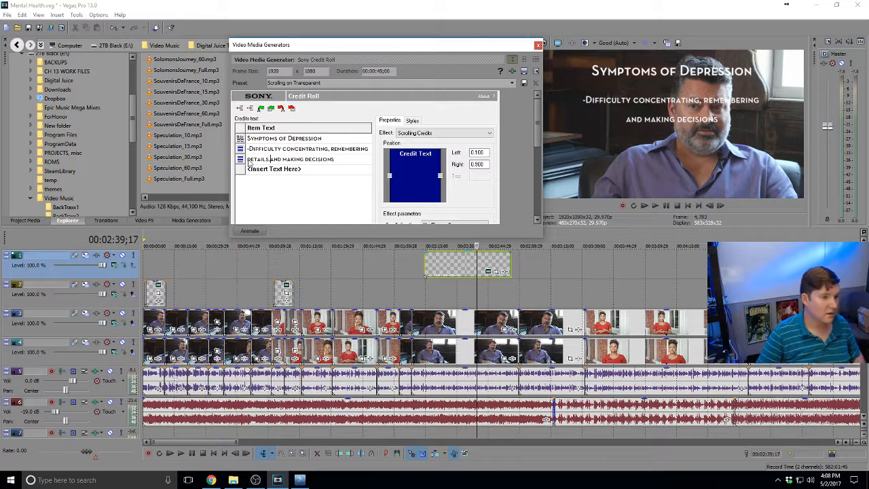
{"action": "type", "text": ","}
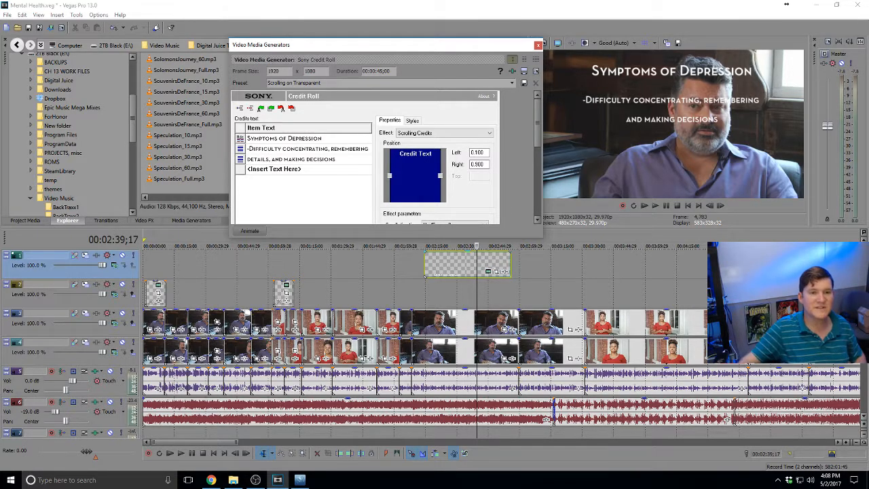
{"action": "key", "text": "Return"}
{"action": "left_click", "coordinate": [323, 151]}
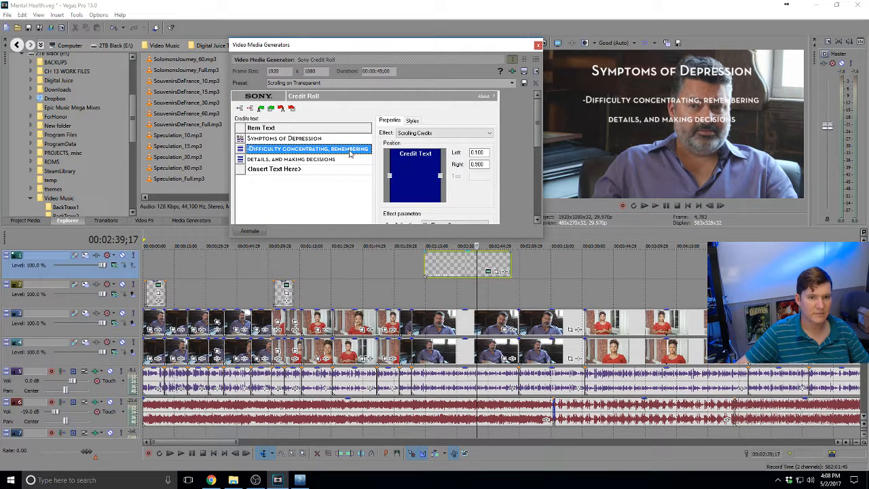
{"action": "left_click", "coordinate": [284, 170]}
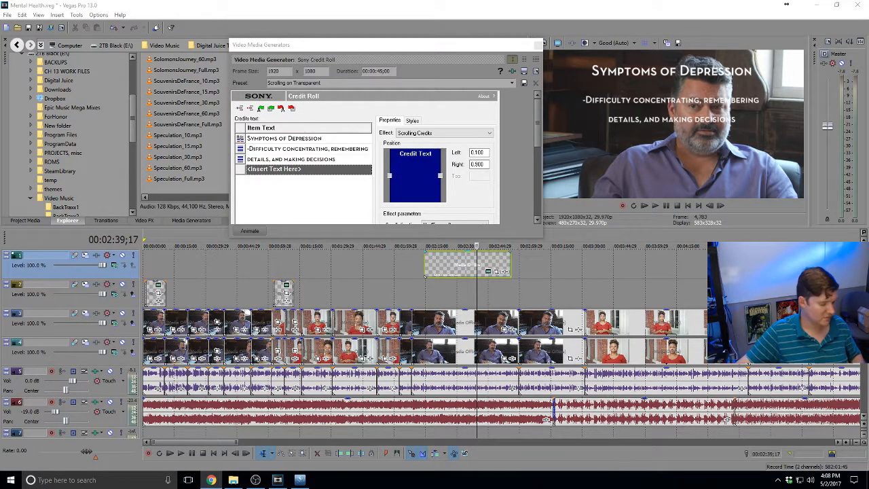
Add a new subitem line '-Fatigue and decreased energy'
{"action": "left_click", "coordinate": [240, 170]}
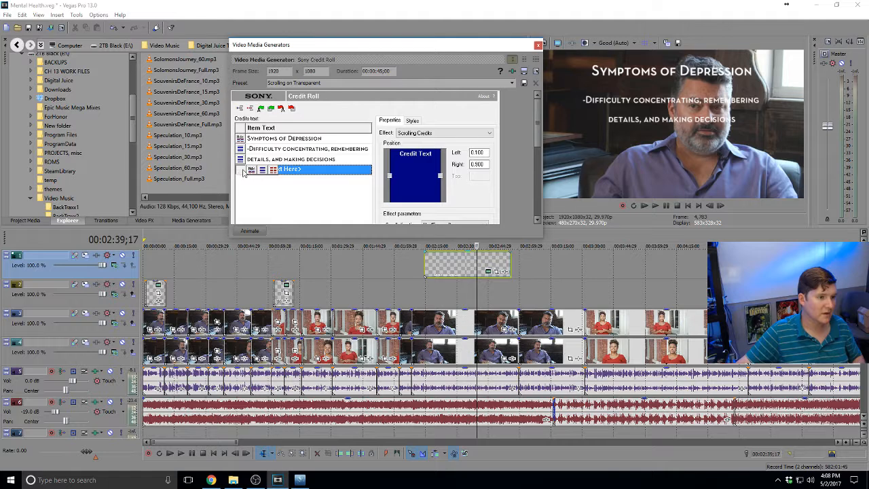
{"action": "left_click", "coordinate": [260, 171]}
{"action": "key", "text": "ctrl+v"}
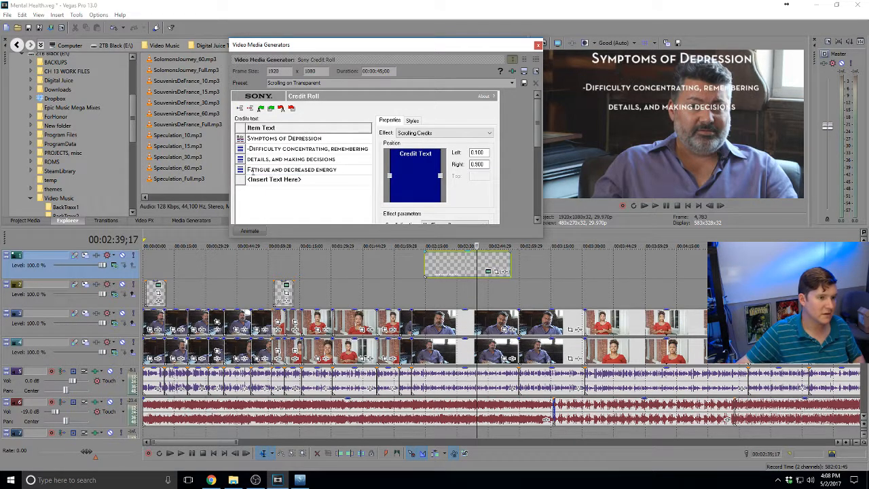
{"action": "triple_click", "coordinate": [249, 170]}
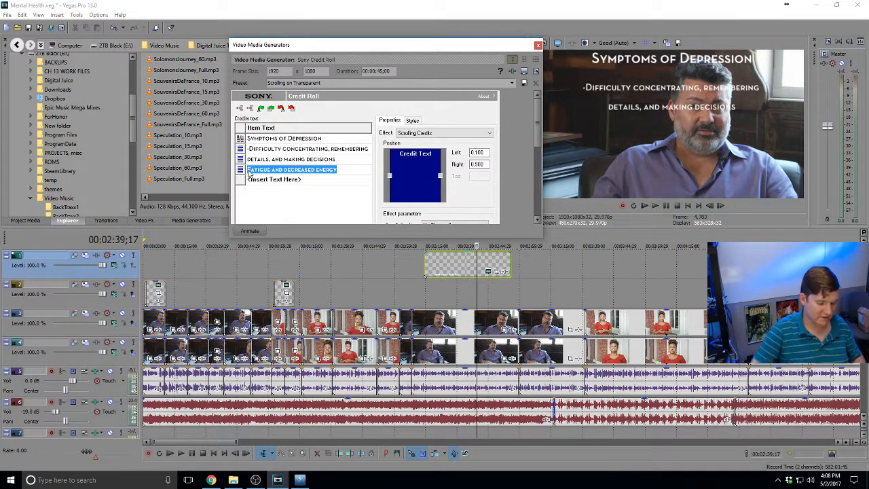
{"action": "key", "text": "Left"}
{"action": "type", "text": "-"}
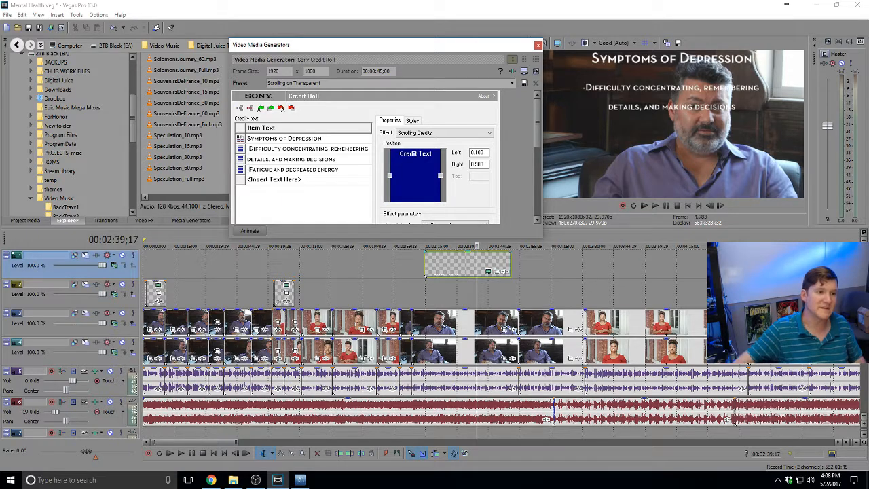
Paste the 'Feelings of guilt, worthlessness' line and remove 'and/or helplessness' from its end
{"action": "key", "text": "alt+Tab"}
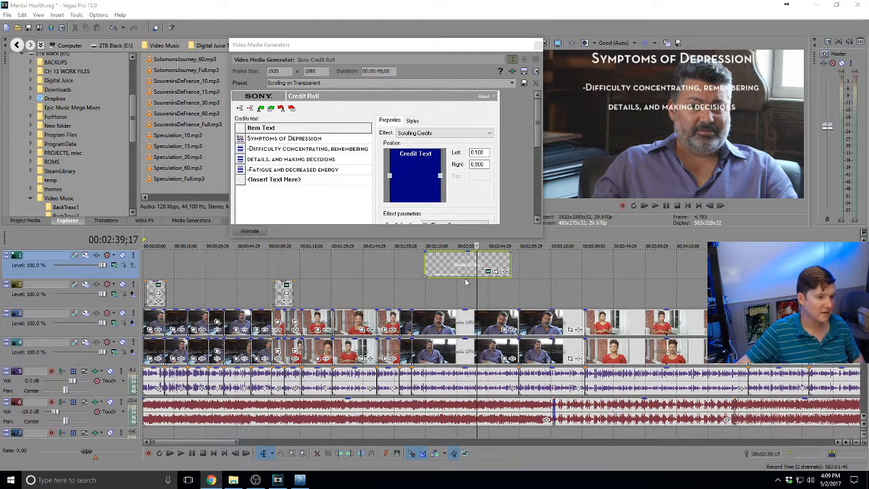
{"action": "left_click", "coordinate": [240, 176]}
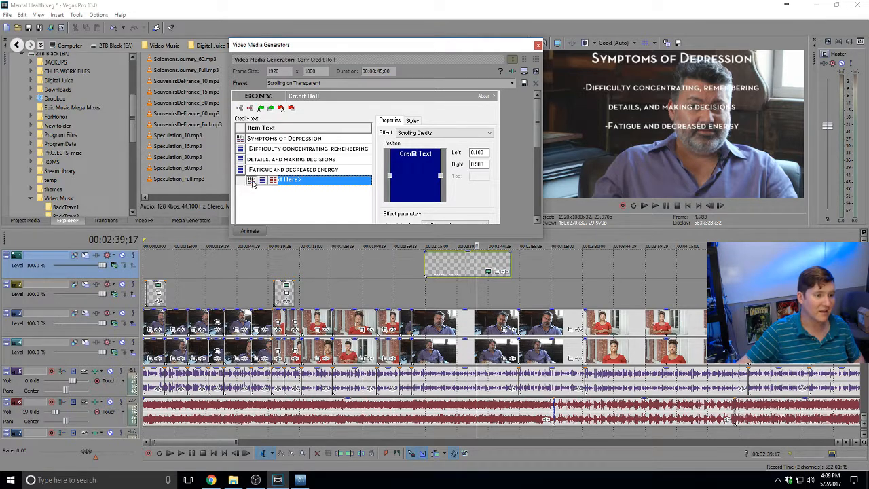
{"action": "key", "text": "ctrl+v"}
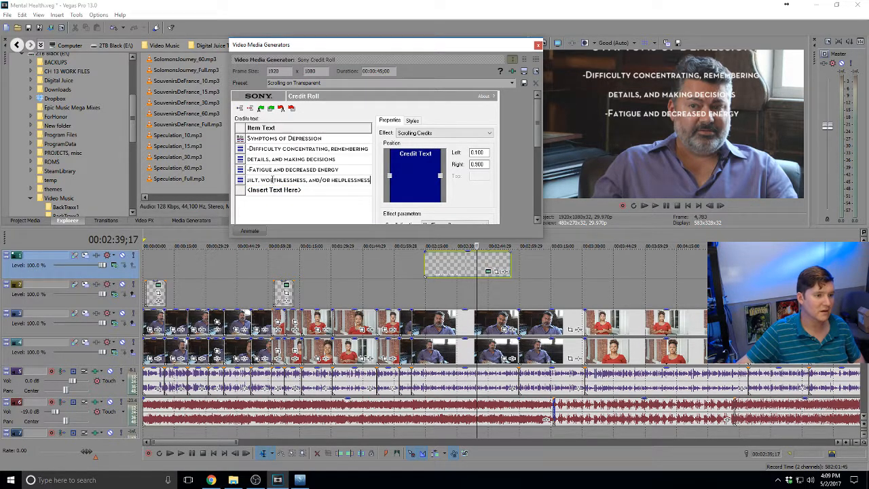
{"action": "left_click", "coordinate": [288, 199]}
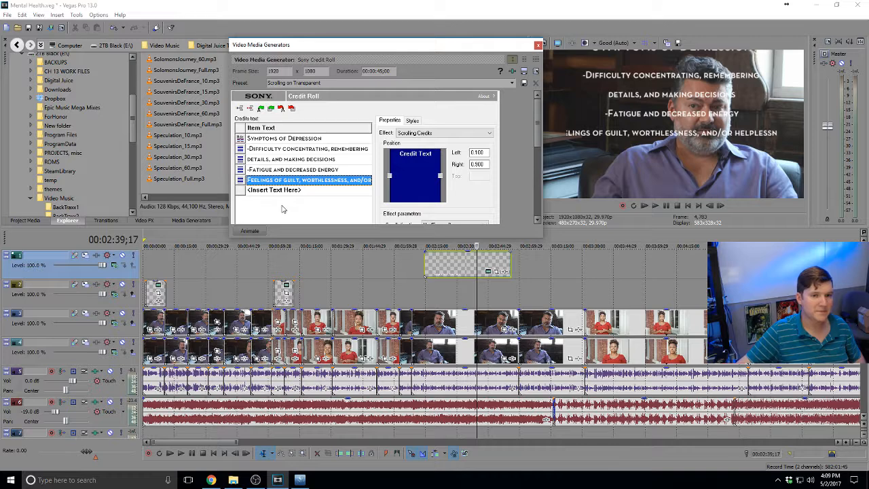
{"action": "left_click", "coordinate": [299, 180]}
{"action": "left_click", "coordinate": [304, 180]}
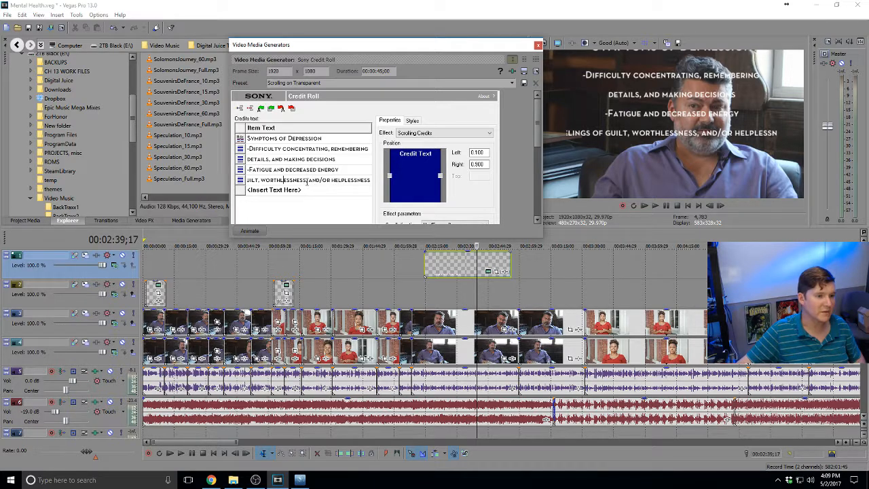
{"action": "left_click_drag", "start_coordinate": [309, 180], "coordinate": [371, 181]}
{"action": "key", "text": "ctrl+c"}
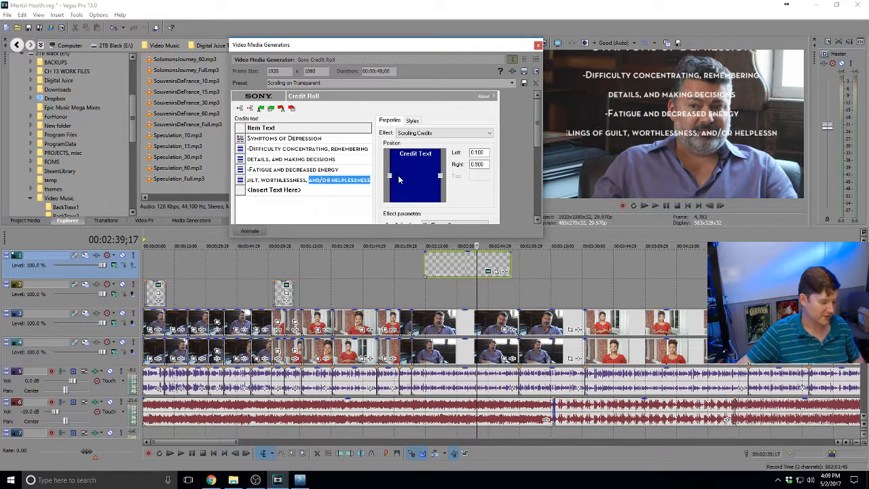
{"action": "key", "text": "BackSpace"}
{"action": "key", "text": "Return"}
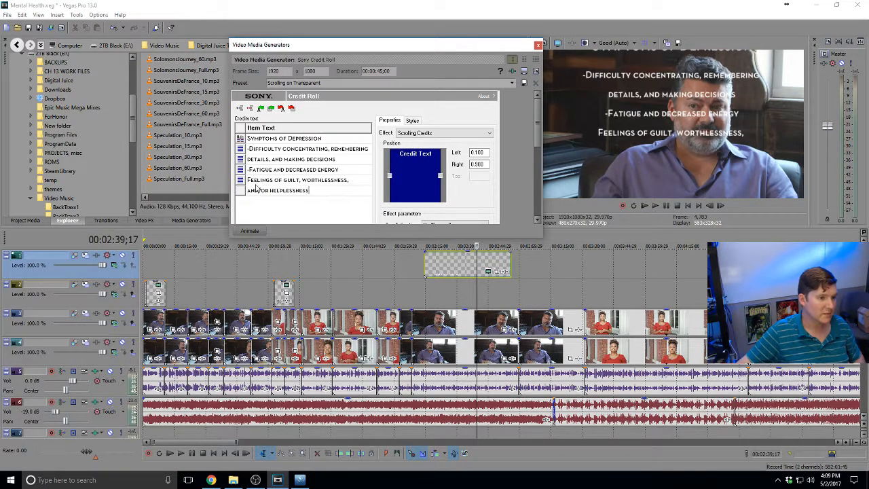
Put 'and/or helplessness' on its own line and add a dash before 'Feelings of guilt'
{"action": "left_click", "coordinate": [249, 180]}
{"action": "key", "text": "ctrl+v"}
{"action": "left_click", "coordinate": [249, 180]}
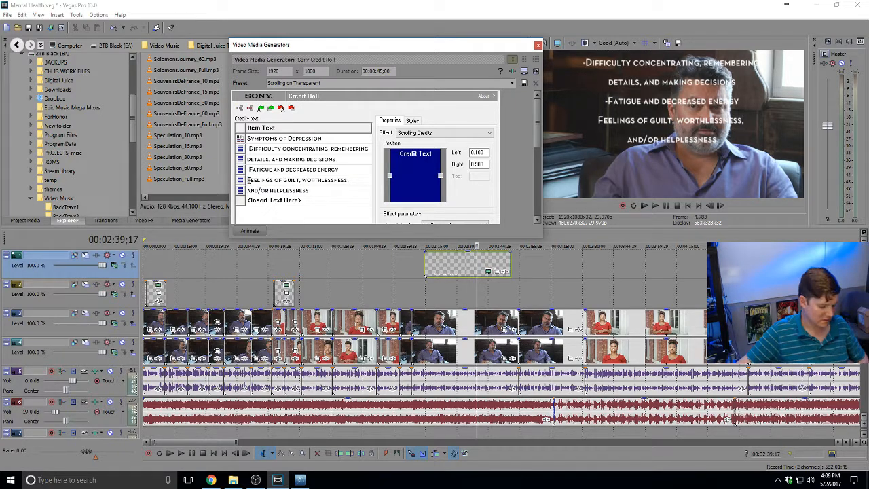
{"action": "type", "text": "-"}
{"action": "left_click", "coordinate": [305, 192]}
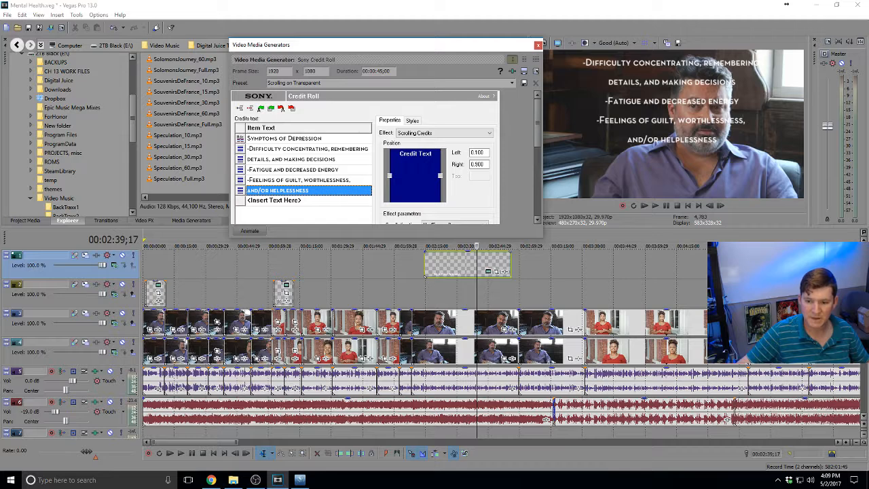
{"action": "key", "text": "alt+Tab"}
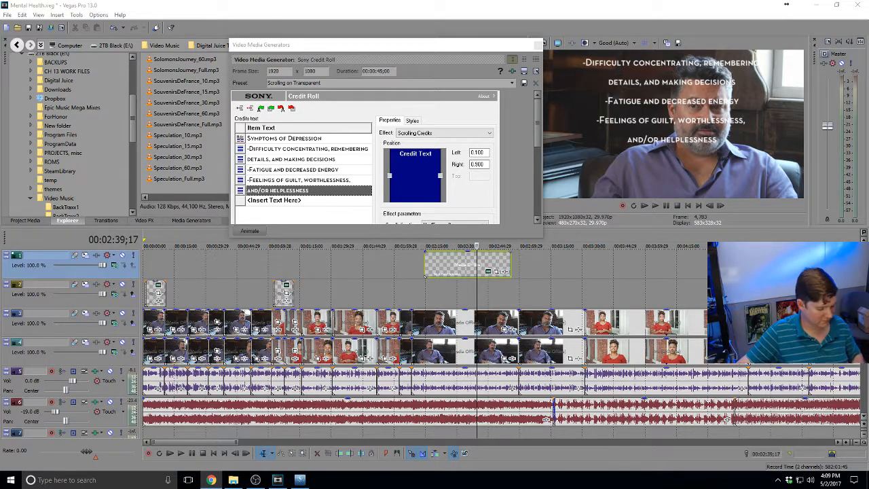
Add the line '-Feelings of hopelessness and/or pessimism' to the credit roll
{"action": "left_click", "coordinate": [247, 201]}
{"action": "type", "text": "-Feelings of hopelessness and/or pessimism"}
{"action": "key", "text": "Return"}
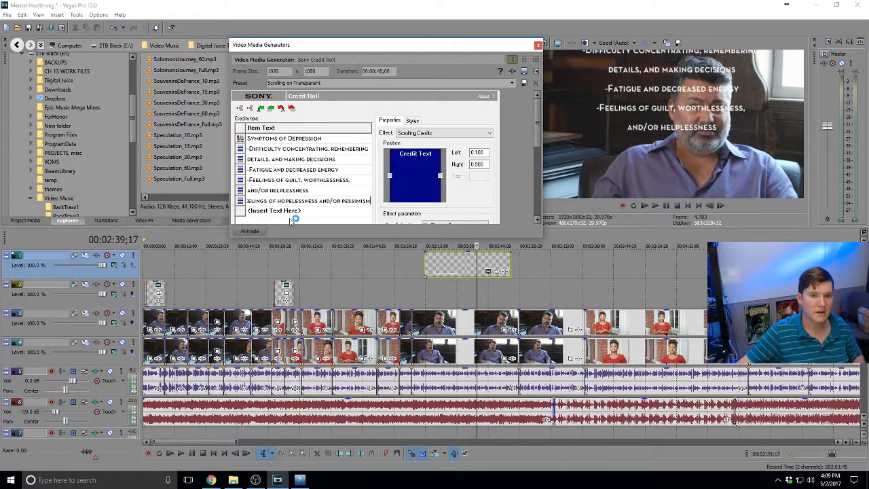
{"action": "left_click", "coordinate": [292, 211]}
{"action": "left_click", "coordinate": [313, 203]}
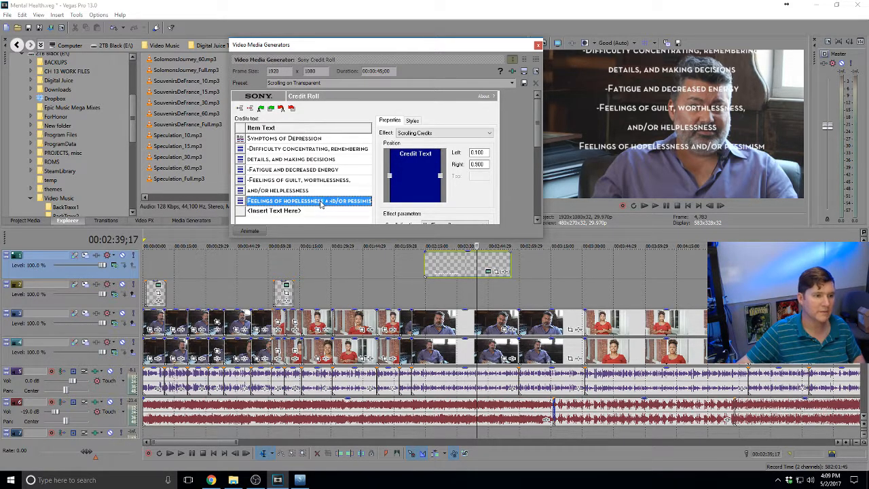
{"action": "left_click", "coordinate": [313, 203]}
{"action": "left_click", "coordinate": [312, 203]}
{"action": "left_click_drag", "start_coordinate": [285, 202], "coordinate": [247, 202]}
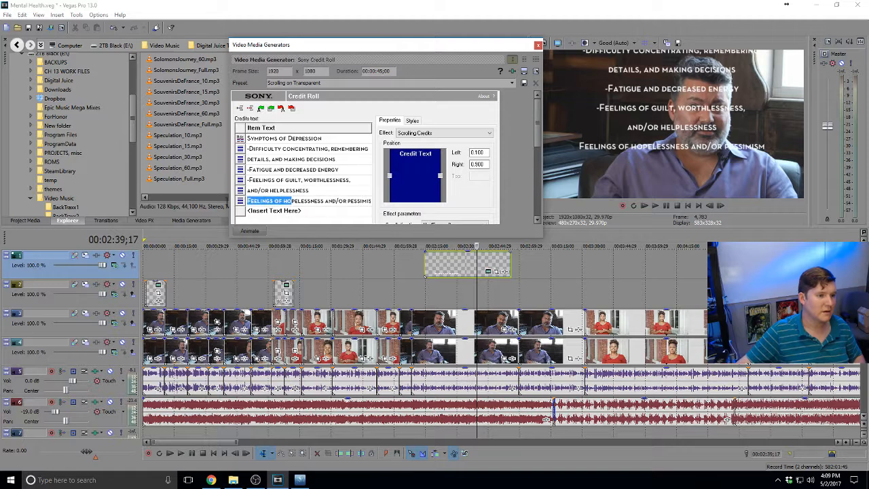
{"action": "left_click", "coordinate": [250, 201]}
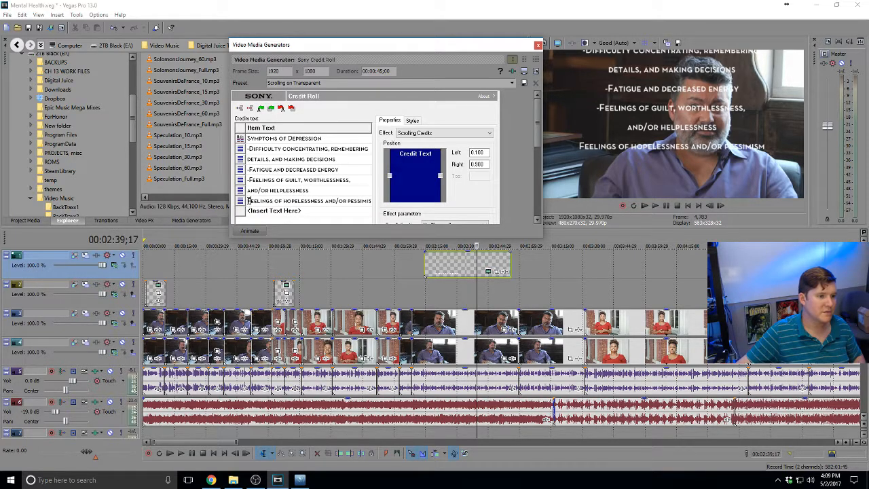
{"action": "type", "text": "-"}
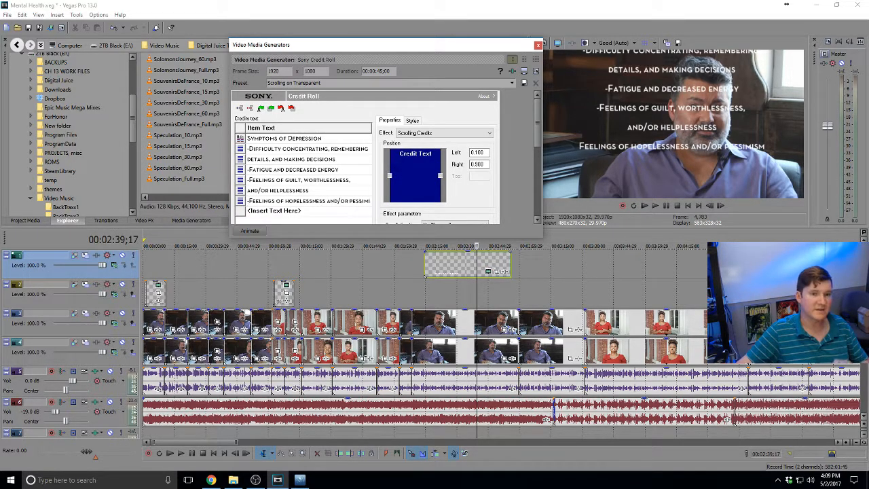
{"action": "left_click", "coordinate": [282, 211]}
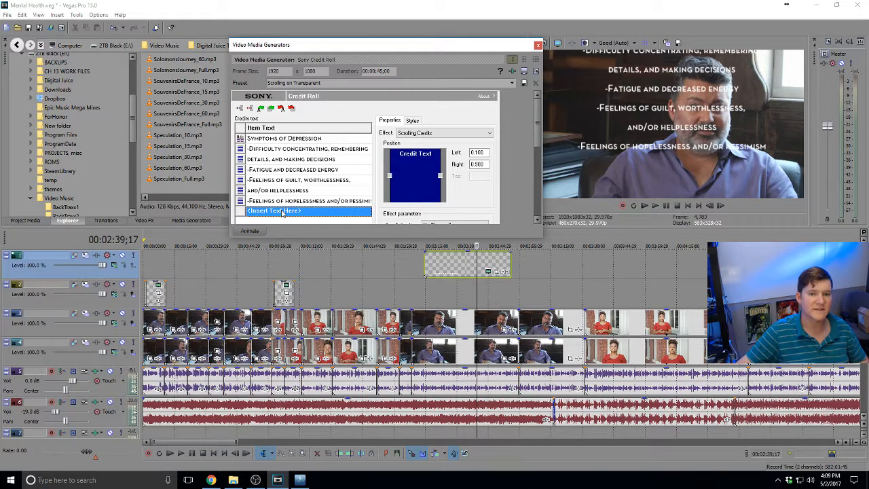
Insert a new blank credit line beneath the pessimism line
{"action": "key", "text": "alt+Tab"}
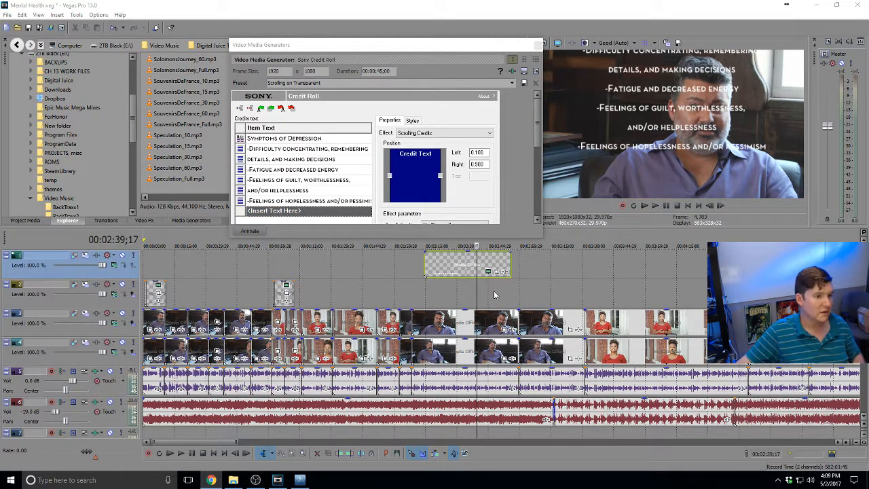
{"action": "left_click", "coordinate": [248, 213]}
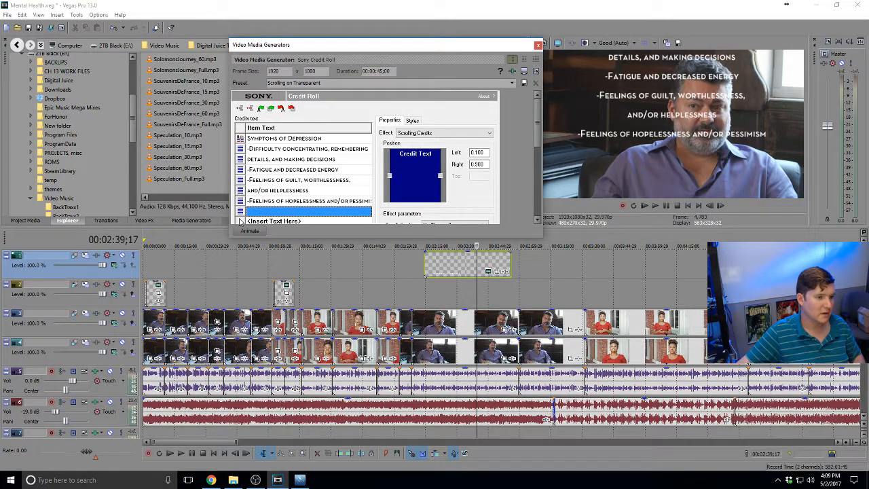
{"action": "left_click", "coordinate": [241, 221]}
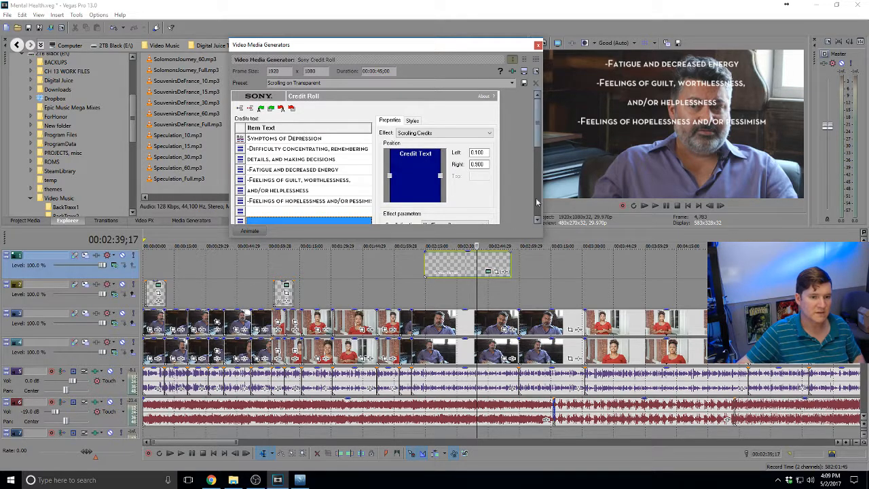
Paste the copied symptom into the empty credit line at the end of the list
{"action": "scroll", "coordinate": [540, 134], "scroll_direction": "down", "scroll_amount": 3}
{"action": "double_click", "coordinate": [258, 164]}
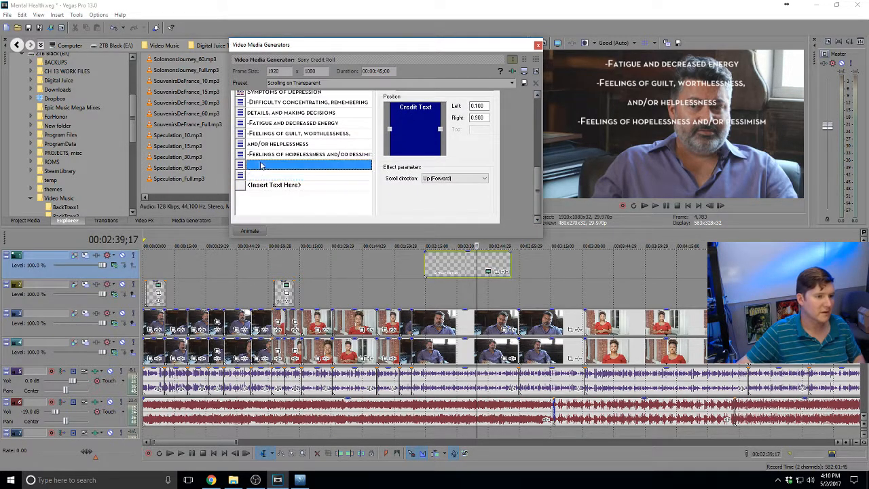
{"action": "type", "text": "-Feelings of hopelessness and/or pessimism"}
{"action": "left_click", "coordinate": [260, 176]}
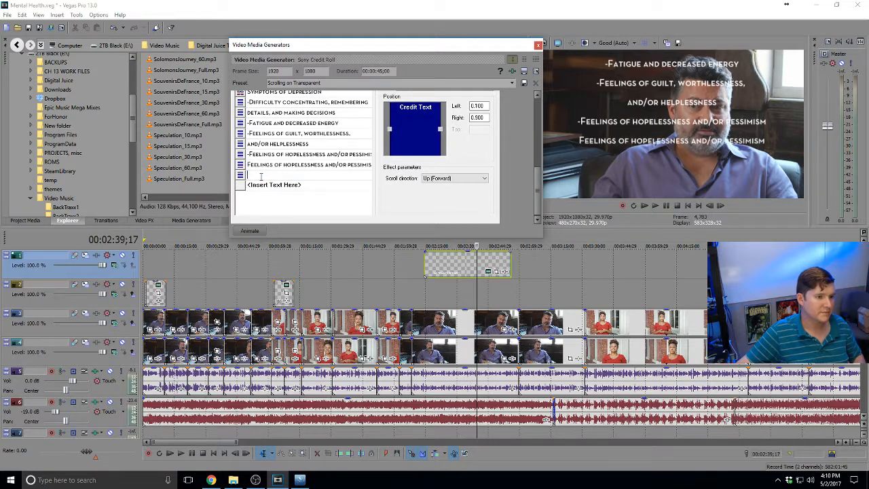
Replace the duplicated hopelessness line with the insomnia symptom and paste a second copy below
{"action": "double_click", "coordinate": [299, 167]}
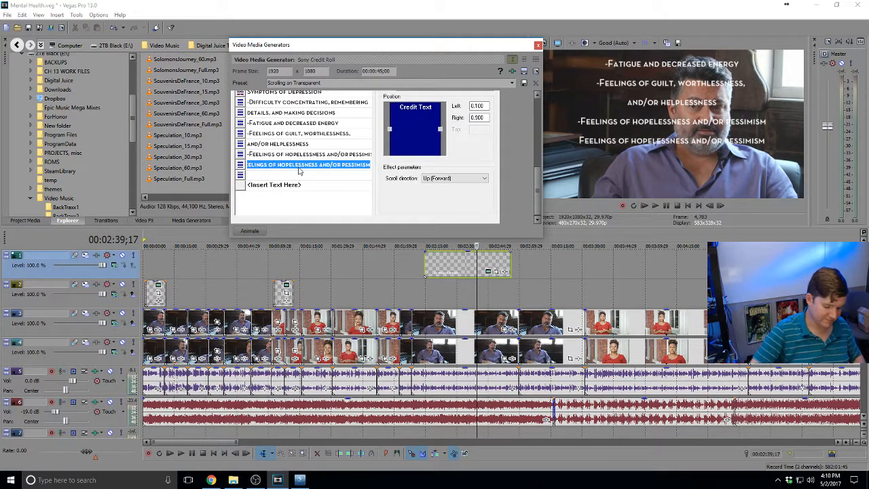
{"action": "key", "text": "BackSpace"}
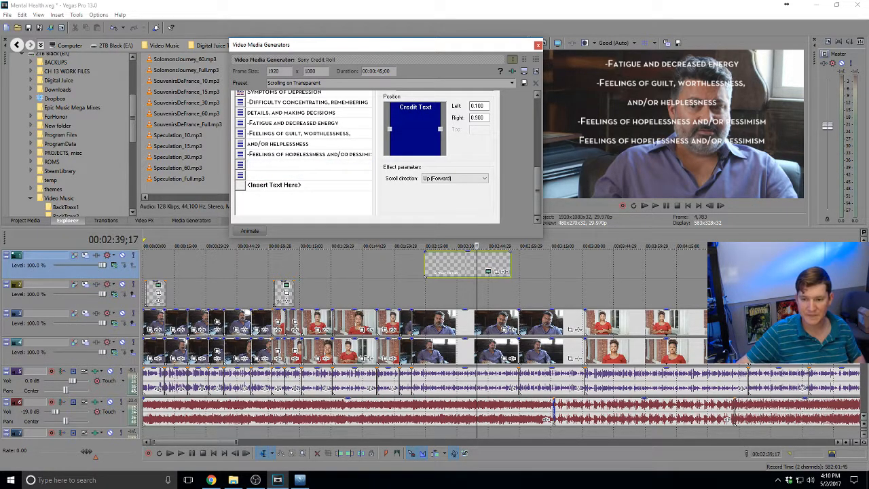
{"action": "key", "text": "alt+Tab"}
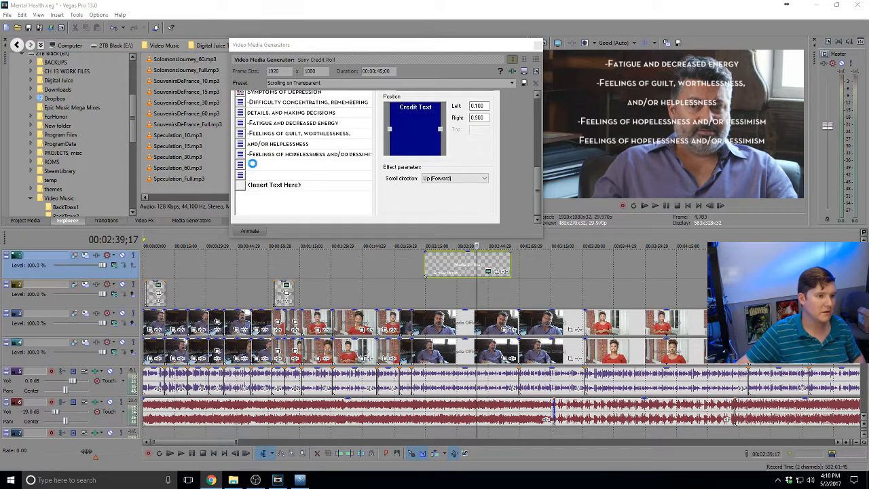
{"action": "left_click", "coordinate": [251, 165]}
{"action": "type", "text": "-Insomnia, early-morning wakefulness, or excessive sleeping"}
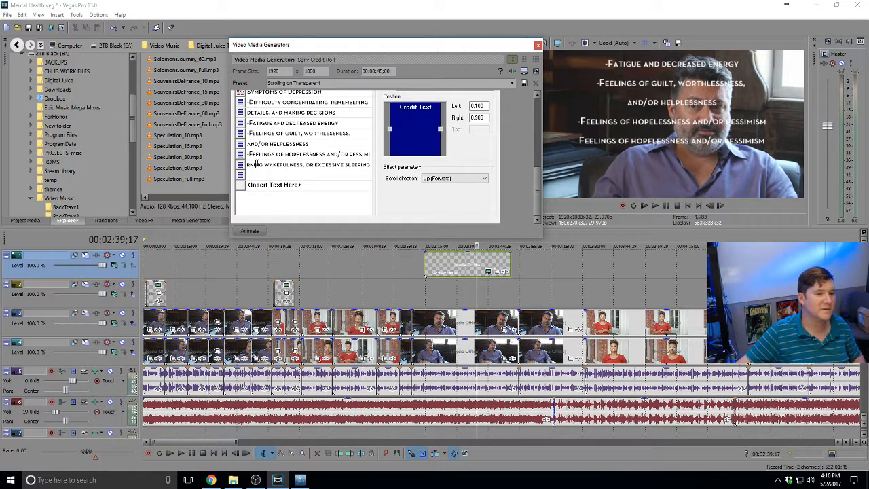
{"action": "left_click_drag", "start_coordinate": [261, 163], "coordinate": [416, 167]}
{"action": "double_click", "coordinate": [255, 177]}
{"action": "type", "text": "Insomnia, early-morning wakefulness, or excessive sleeping"}
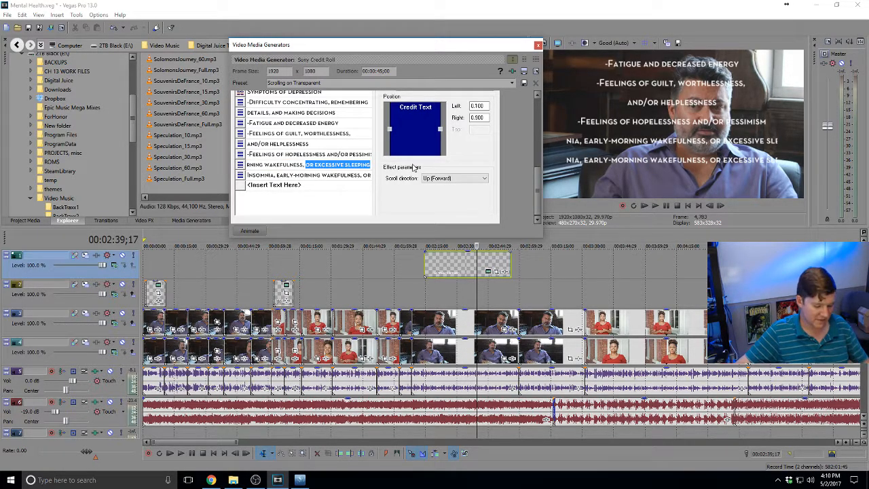
{"action": "key", "text": "BackSpace"}
Split the insomnia text across two lines, ending 'or excessive sleeping', and prefix '-Insomnia'
{"action": "left_click", "coordinate": [288, 178]}
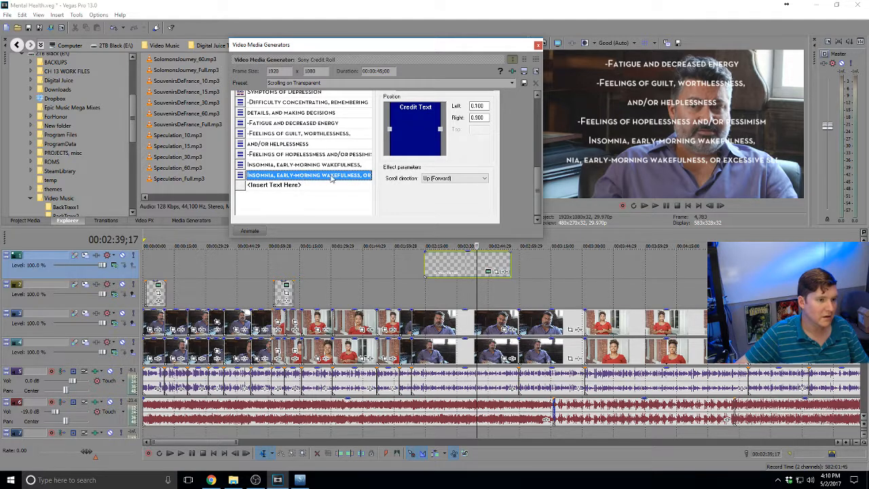
{"action": "left_click", "coordinate": [332, 177]}
{"action": "left_click", "coordinate": [304, 175]}
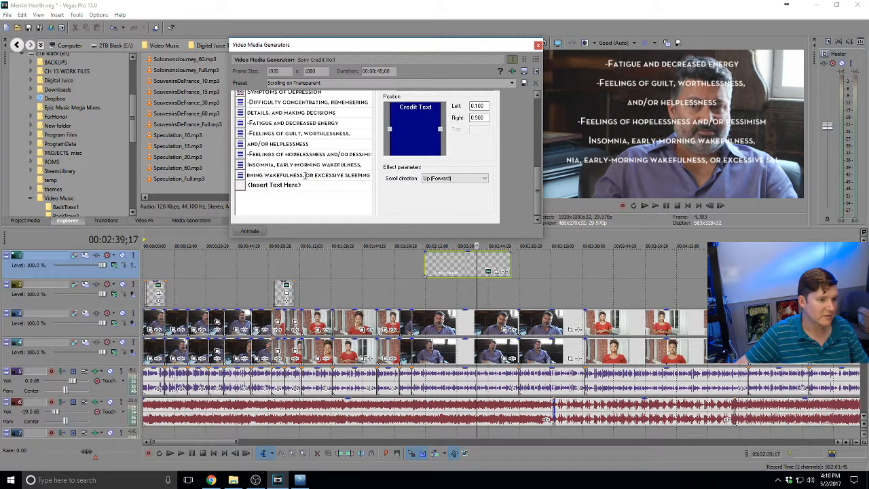
{"action": "left_click_drag", "start_coordinate": [305, 175], "coordinate": [220, 175]}
{"action": "key", "text": "BackSpace"}
{"action": "left_click", "coordinate": [321, 192]}
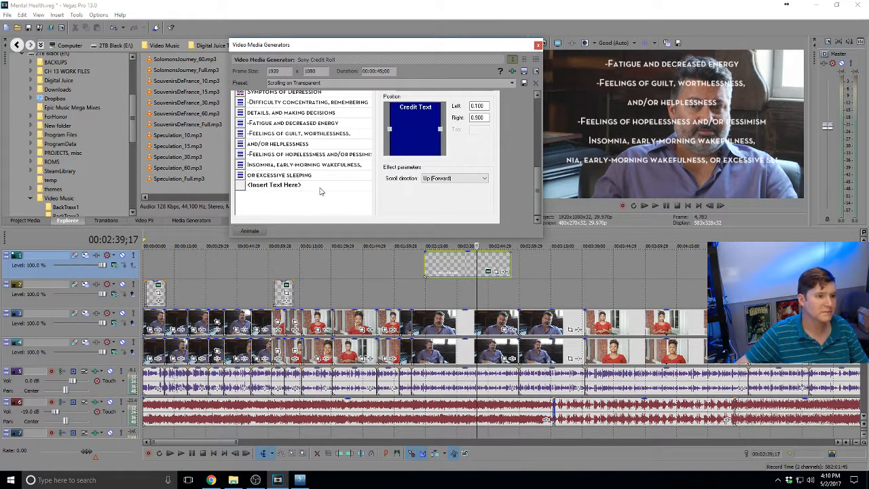
{"action": "left_click", "coordinate": [321, 190]}
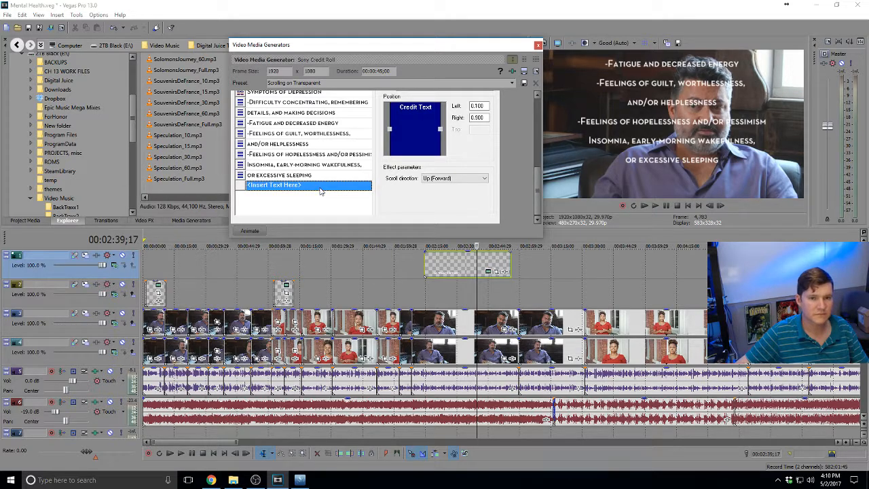
{"action": "double_click", "coordinate": [261, 168]}
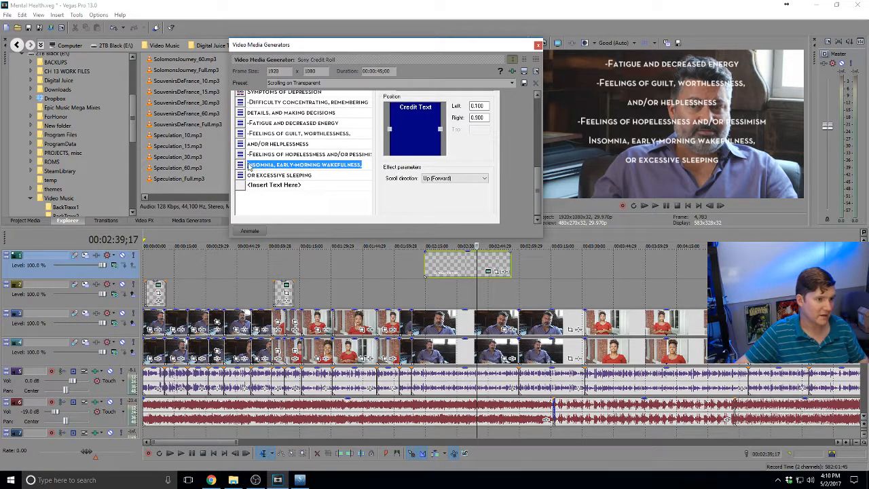
{"action": "left_click", "coordinate": [248, 166]}
{"action": "type", "text": "-"}
{"action": "key", "text": "Return"}
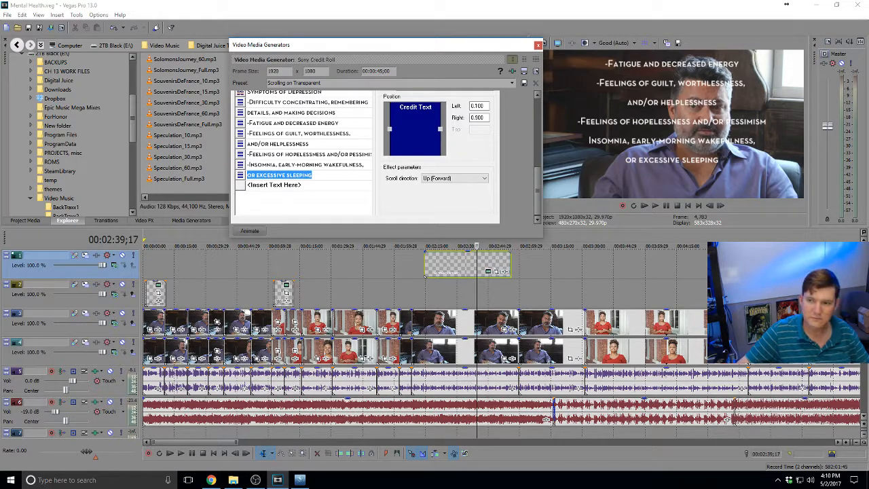
Add '-Irritability, restlessness' as a new credit line
{"action": "key", "text": "alt+Tab"}
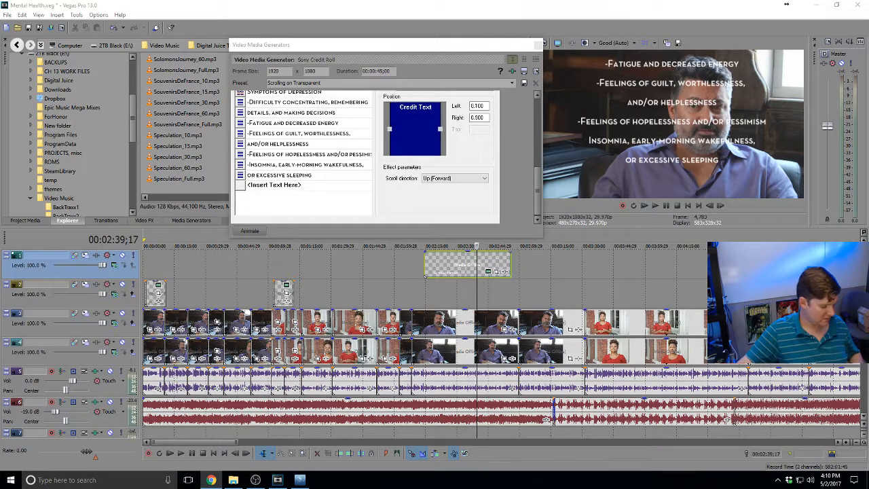
{"action": "left_click", "coordinate": [239, 184]}
{"action": "left_click", "coordinate": [259, 189]}
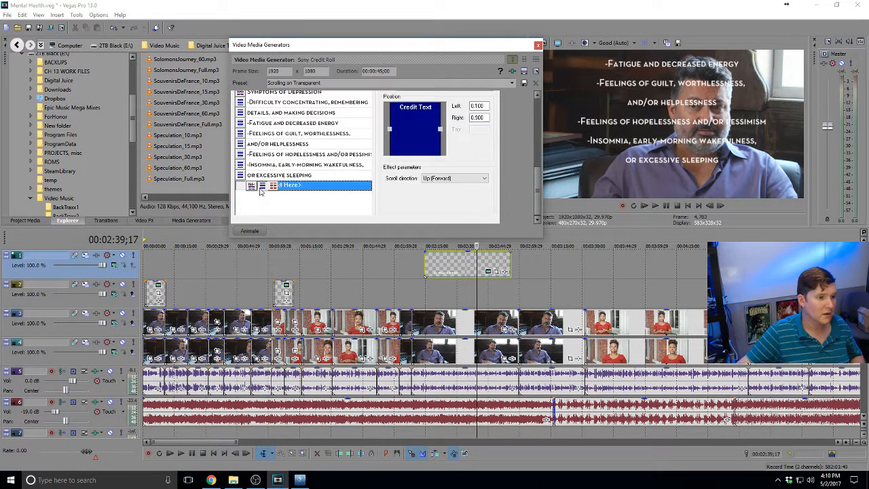
{"action": "key", "text": "BackSpace"}
{"action": "type", "text": "-Irritability, restlessness"}
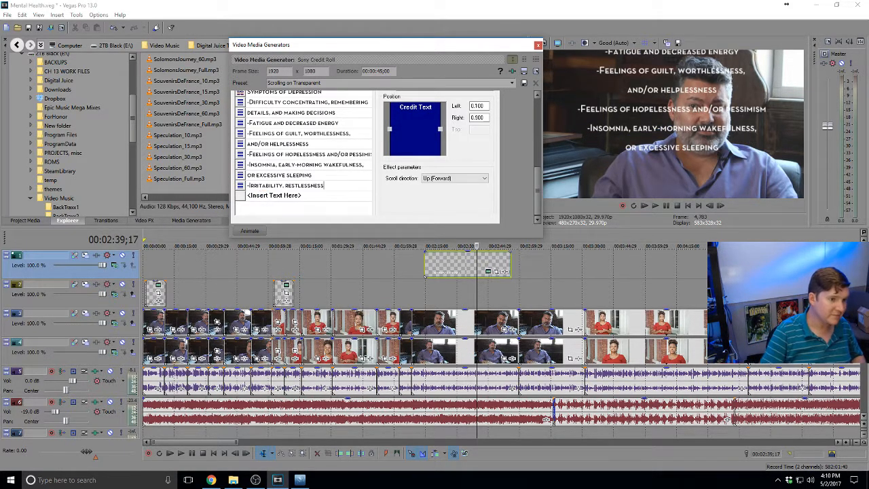
{"action": "key", "text": "alt+Tab"}
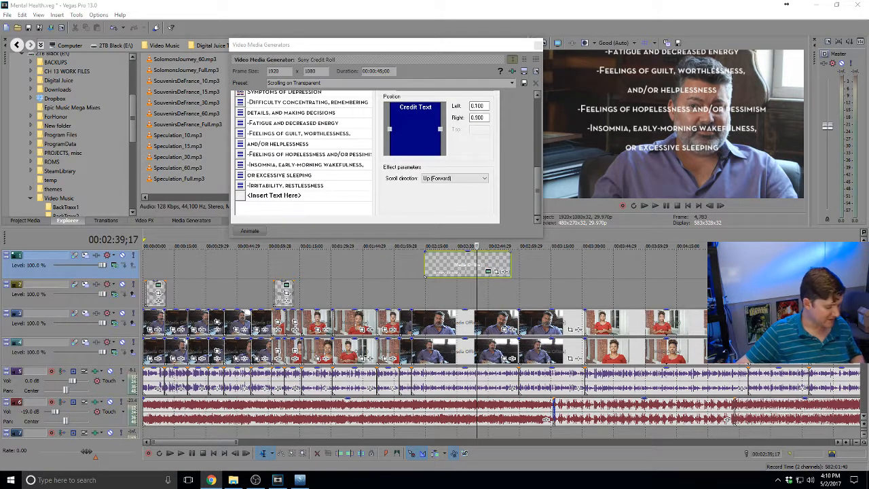
Paste the loss-of-interest symptom into two rows and trim the first to 'Loss of interest in activities or hobbies'
{"action": "left_click", "coordinate": [240, 196]}
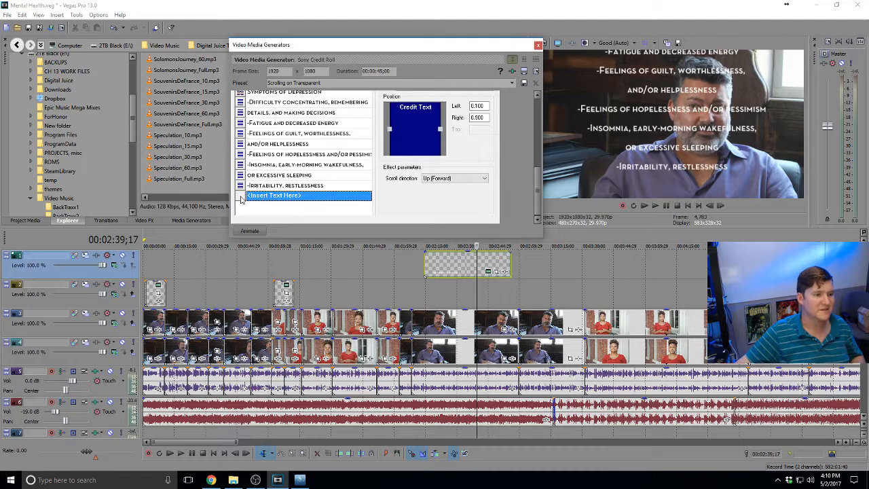
{"action": "key", "text": "ctrl+v"}
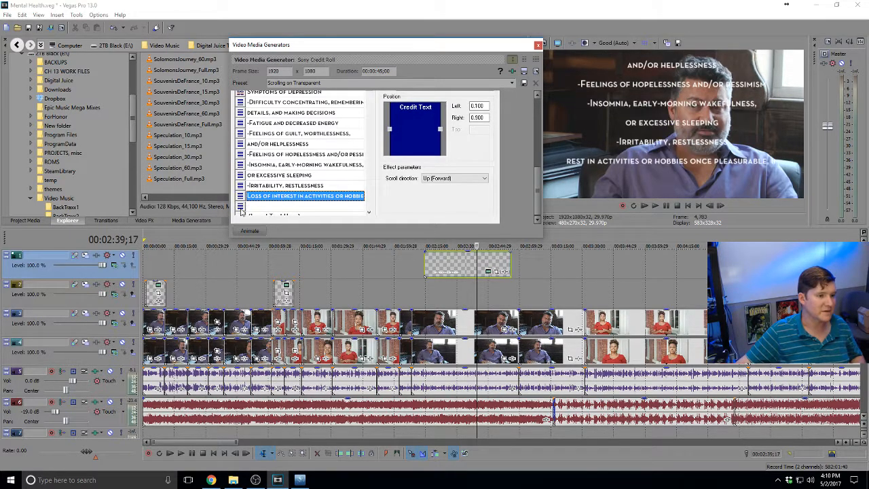
{"action": "left_click", "coordinate": [278, 207]}
{"action": "key", "text": "ctrl+v"}
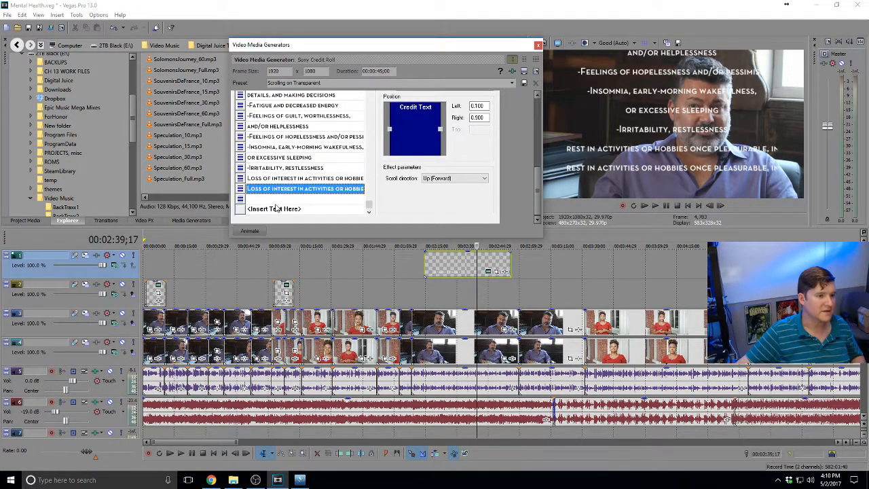
{"action": "left_click", "coordinate": [337, 180]}
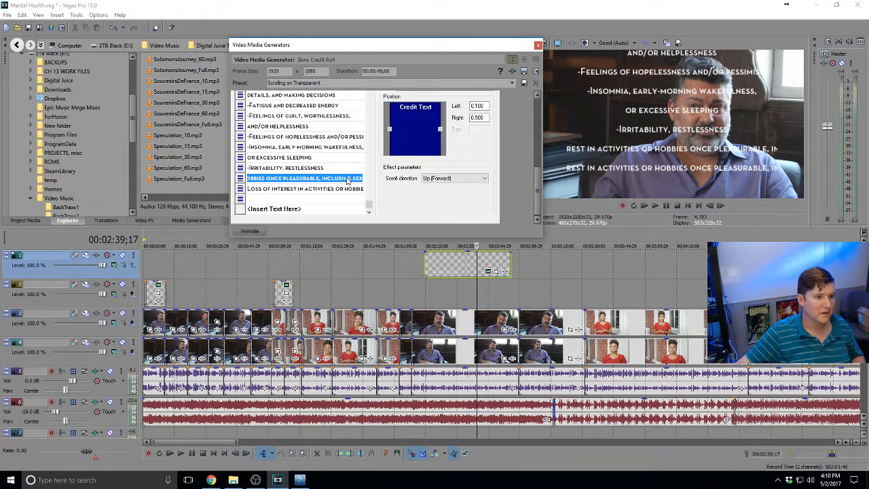
{"action": "left_click", "coordinate": [346, 178]}
{"action": "left_click_drag", "start_coordinate": [352, 178], "coordinate": [383, 178]}
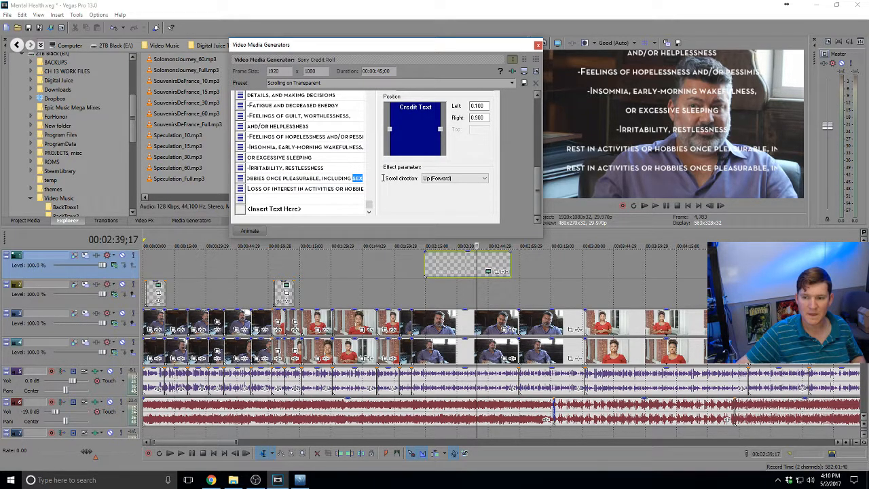
{"action": "left_click", "coordinate": [345, 178]}
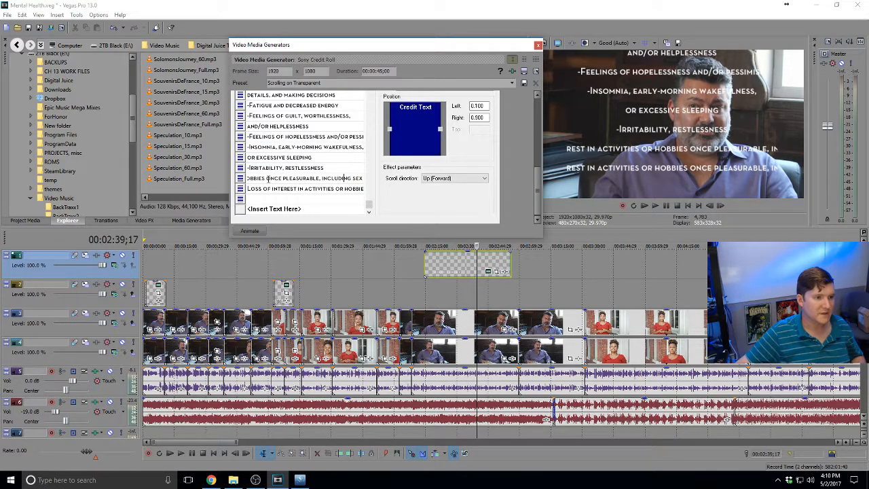
{"action": "left_click_drag", "start_coordinate": [268, 178], "coordinate": [438, 178]}
{"action": "key", "text": "Delete"}
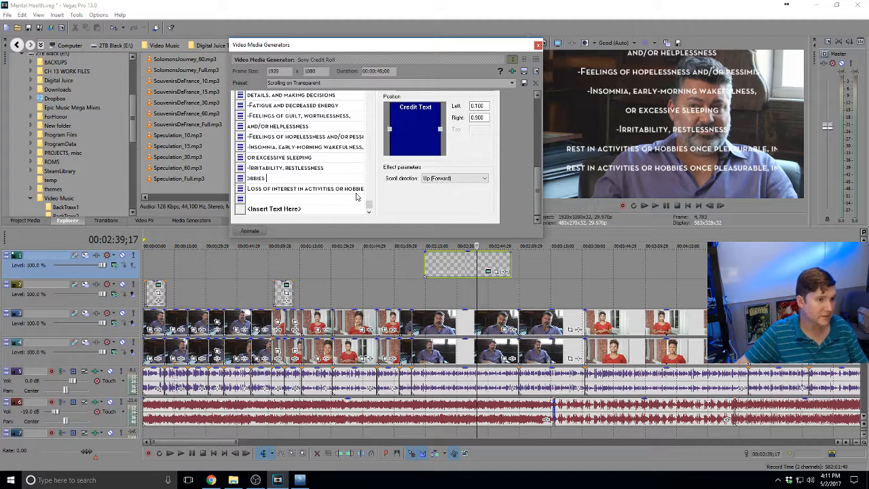
{"action": "left_click", "coordinate": [285, 190]}
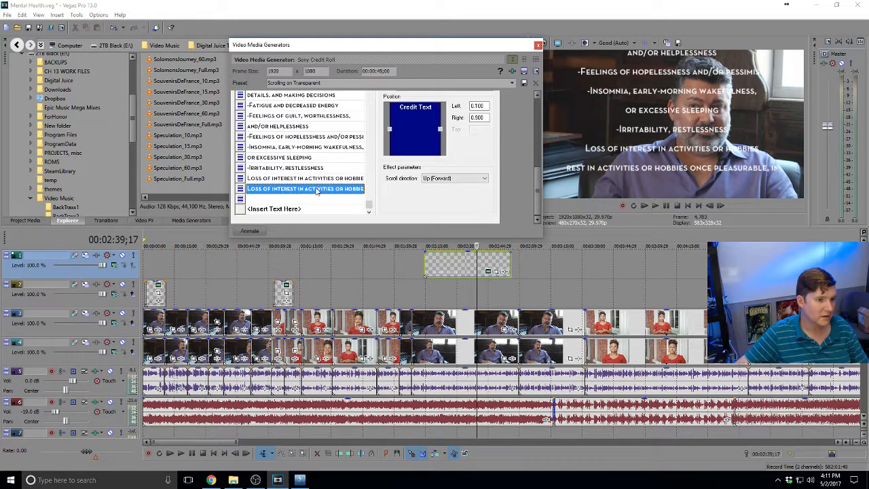
Trim the second row to 'once pleasurable, including sex' and prefix the first row with a dash
{"action": "left_click", "coordinate": [278, 190]}
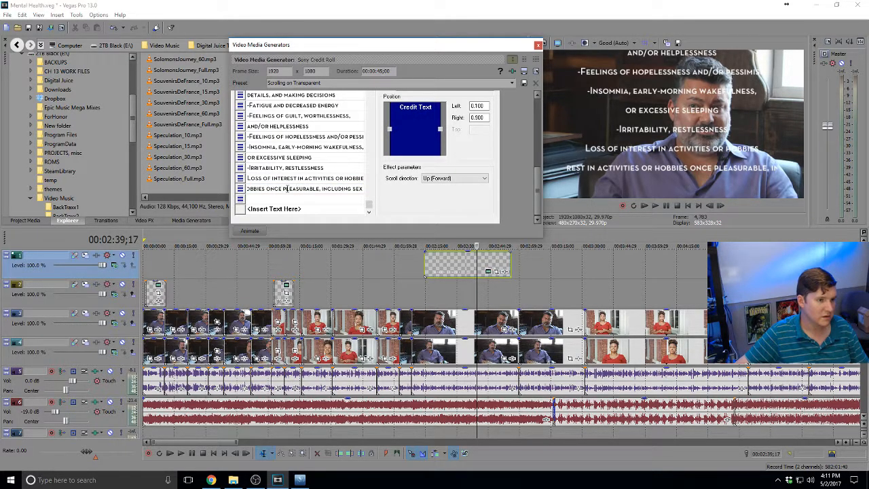
{"action": "left_click_drag", "start_coordinate": [268, 189], "coordinate": [150, 187]}
{"action": "key", "text": "Delete"}
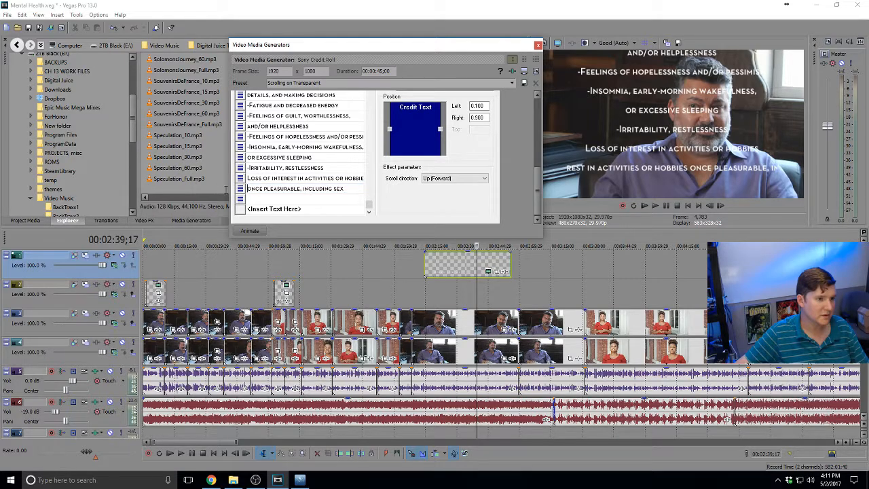
{"action": "left_click", "coordinate": [286, 202]}
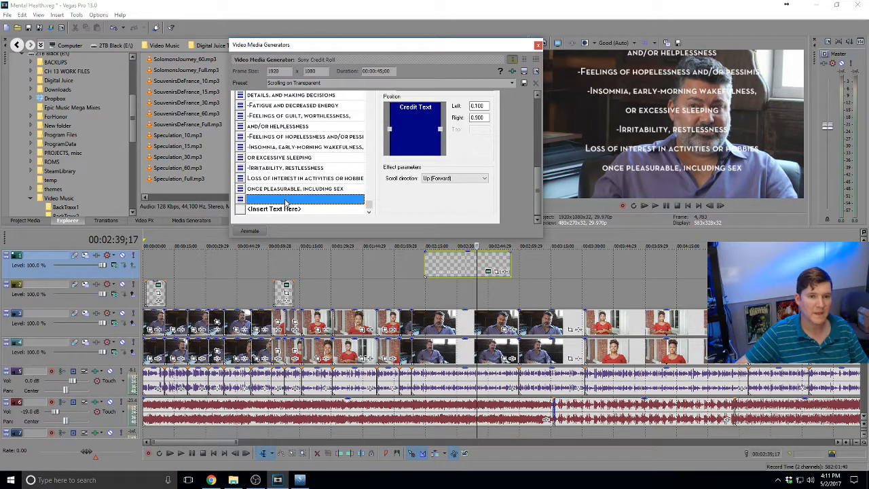
{"action": "left_click", "coordinate": [250, 178]}
{"action": "left_click", "coordinate": [252, 178]}
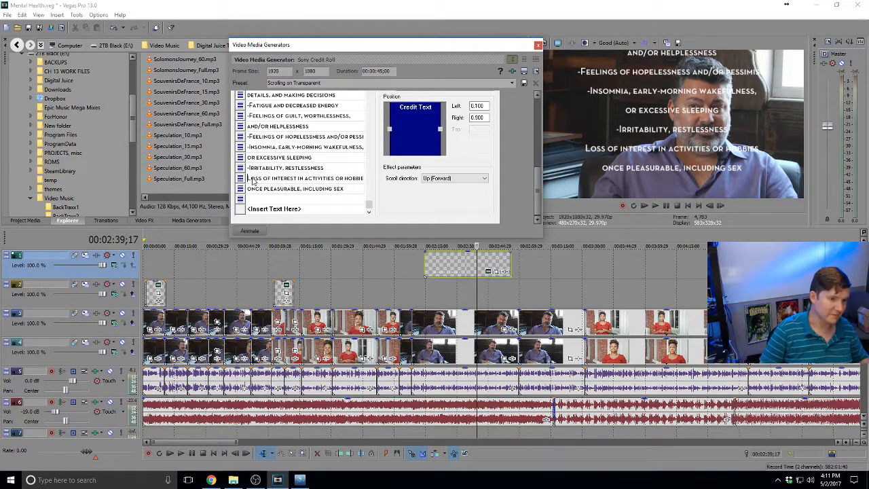
{"action": "type", "text": "-"}
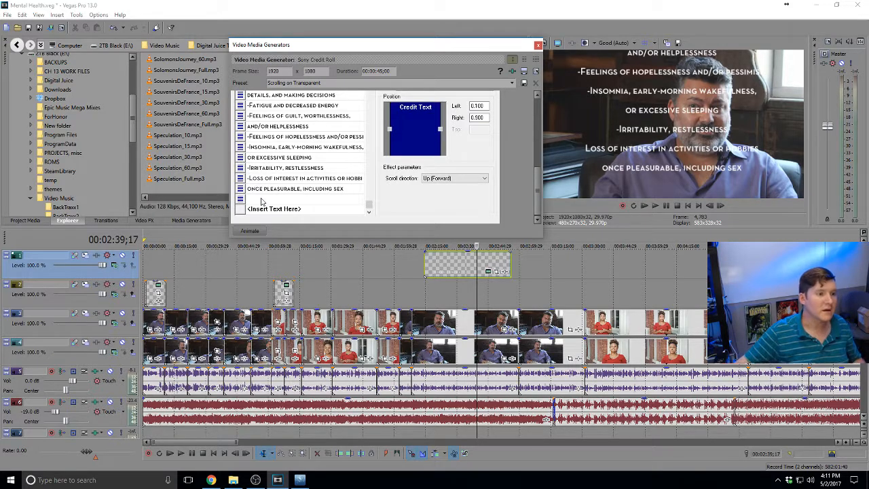
Add '-Overeating or appetite loss' as a new credit row
{"action": "left_click", "coordinate": [264, 199]}
{"action": "key", "text": "alt+Tab"}
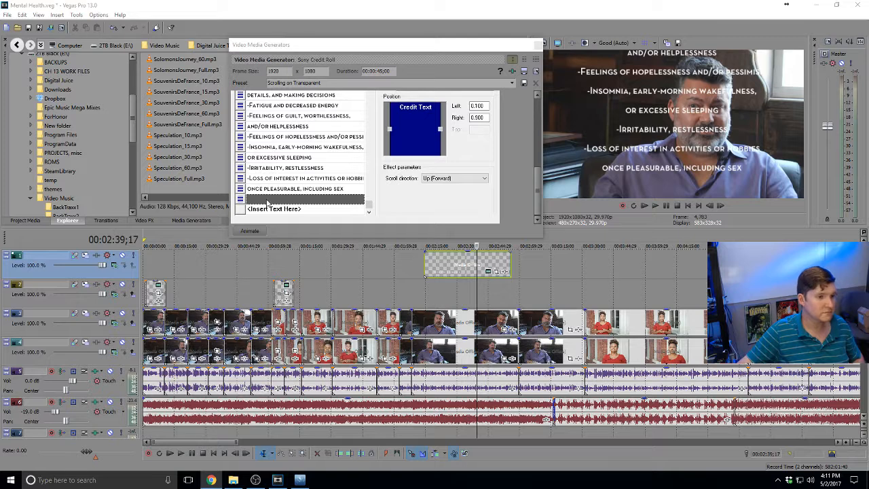
{"action": "key", "text": "alt+Tab"}
{"action": "type", "text": "-"}
{"action": "type", "text": "Overeating or appetite loss"}
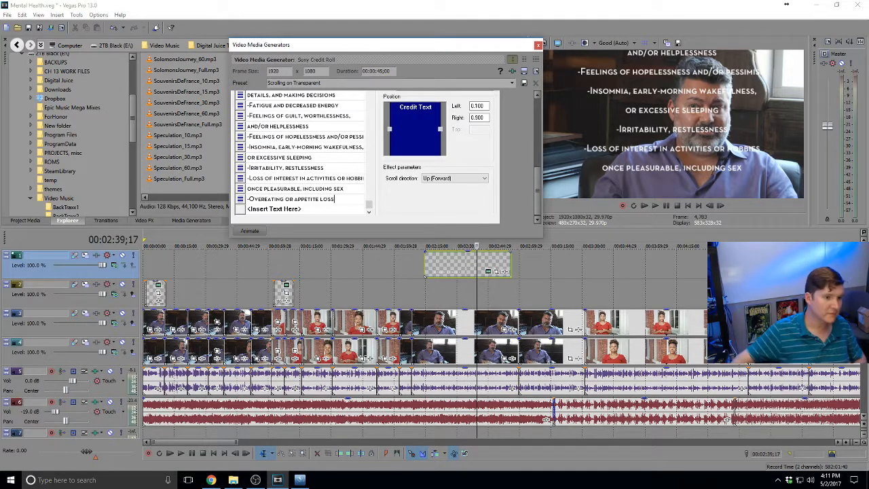
{"action": "key", "text": "Return"}
{"action": "key", "text": "alt+Tab"}
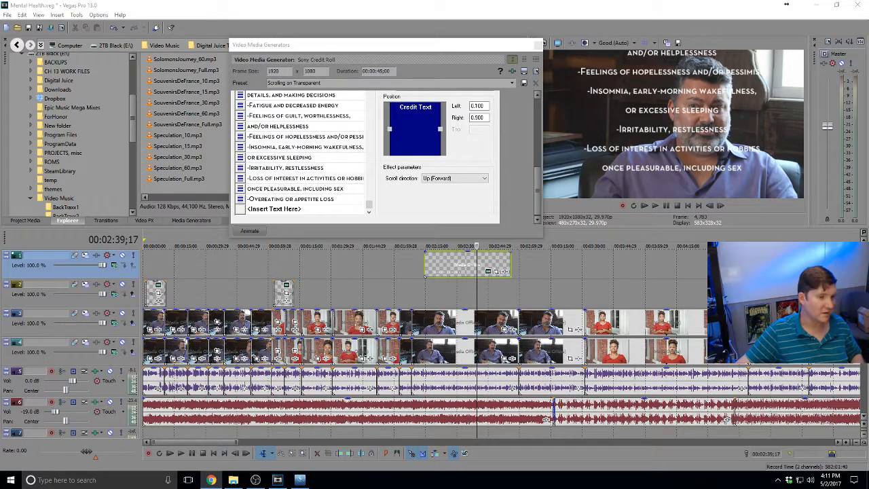
{"action": "key", "text": "alt+Tab"}
Add the persistent aches symptom with a dash and paste two more copies into new rows
{"action": "type", "text": "-"}
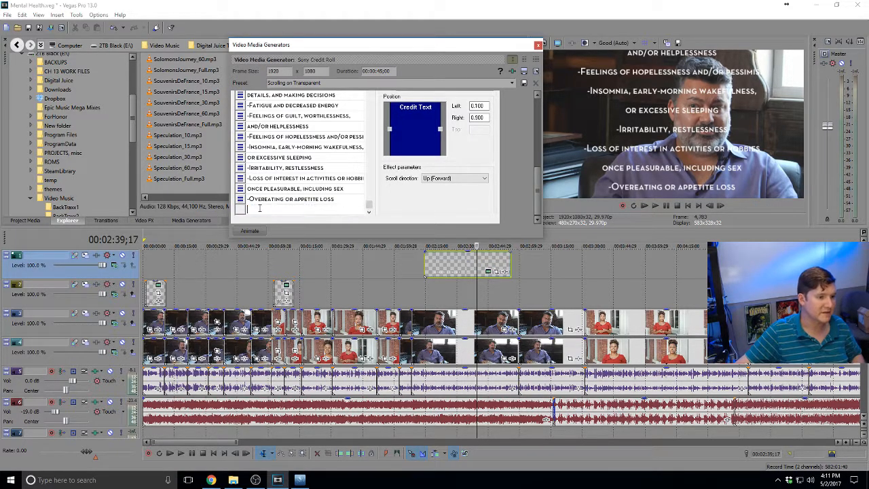
{"action": "key", "text": "ctrl+v"}
{"action": "key", "text": "Return"}
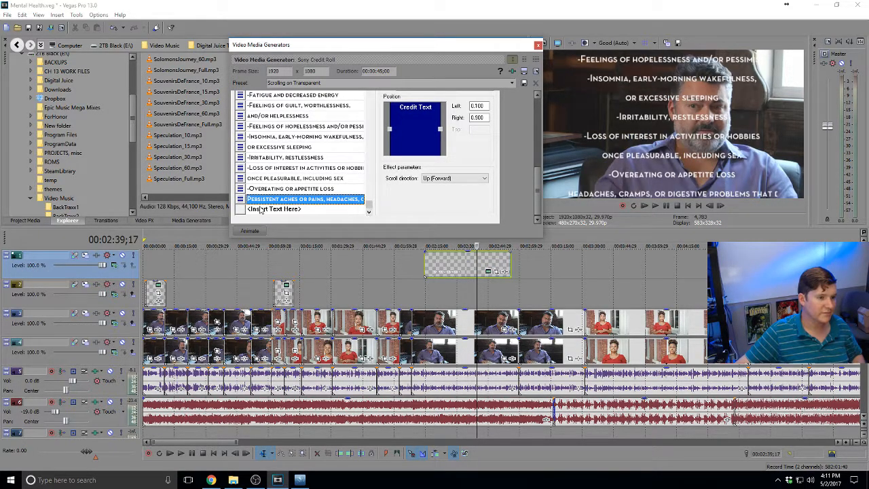
{"action": "left_click", "coordinate": [248, 209]}
{"action": "double_click", "coordinate": [245, 209]}
{"action": "key", "text": "Return"}
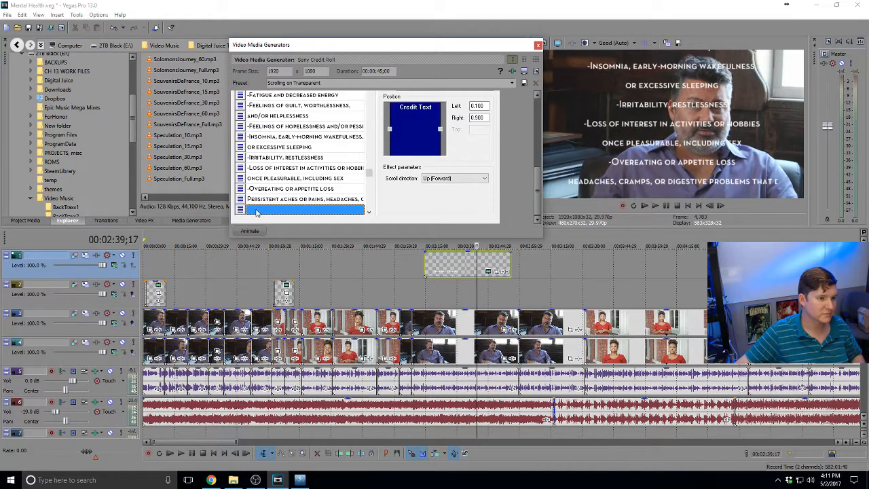
{"action": "double_click", "coordinate": [250, 209]}
{"action": "key", "text": "ctrl+v"}
{"action": "key", "text": "Return"}
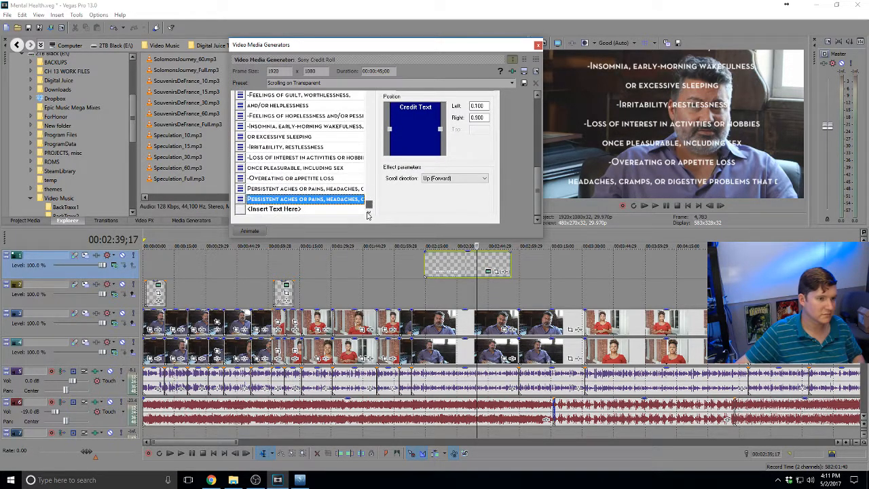
{"action": "double_click", "coordinate": [250, 209]}
{"action": "type", "text": "Persistent aches or pains, headaches, cramps, or digestive problems that do not ease even with treatment"}
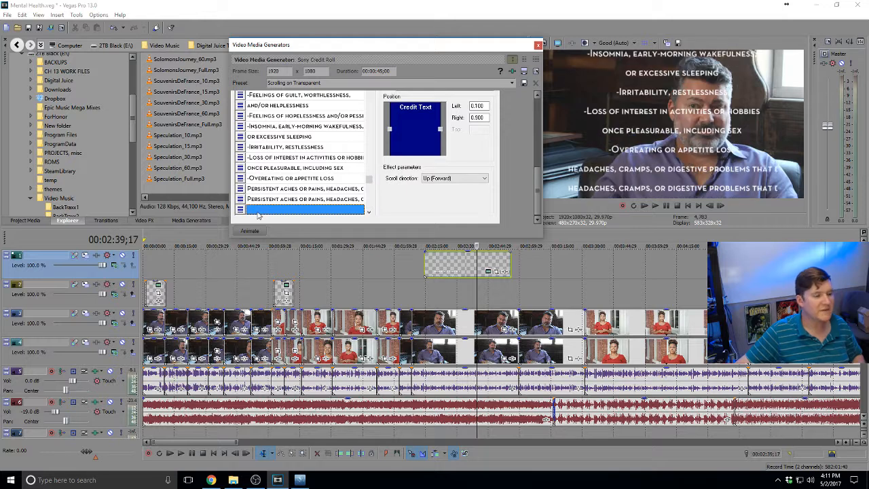
Trim the first aches row so it ends at 'headaches,'
{"action": "left_click_drag", "start_coordinate": [304, 209], "coordinate": [299, 190]}
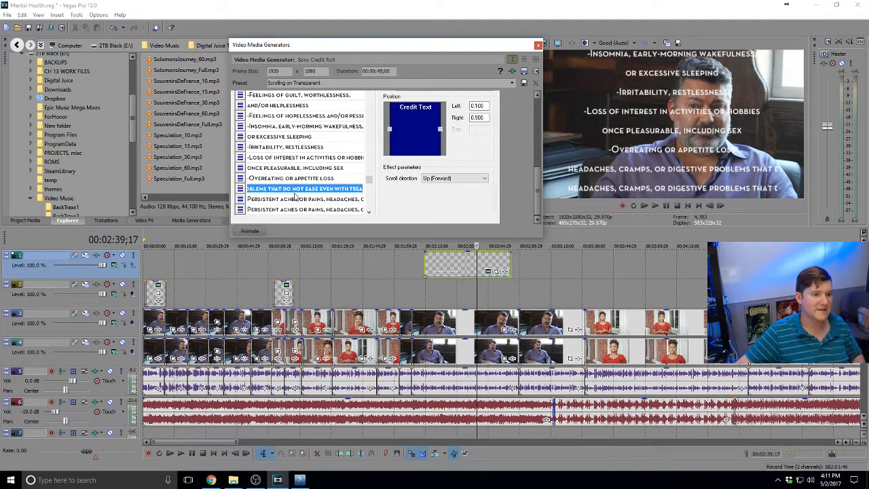
{"action": "left_click", "coordinate": [330, 189]}
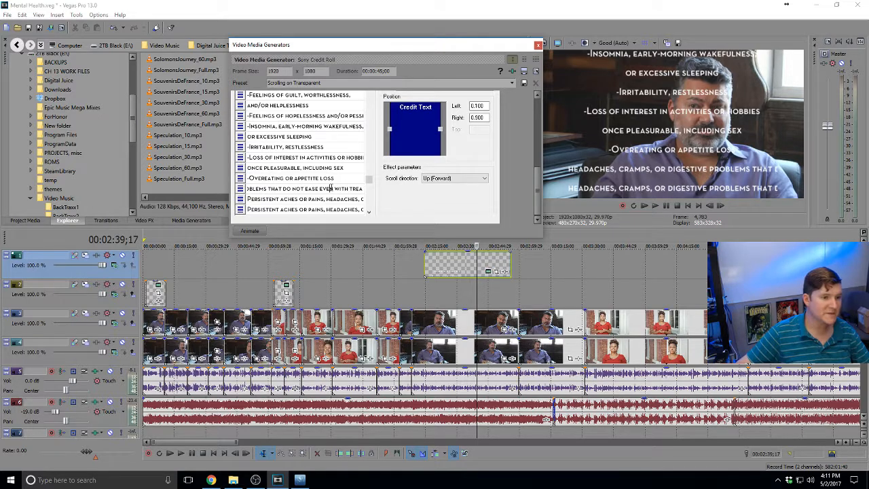
{"action": "key", "text": "Return"}
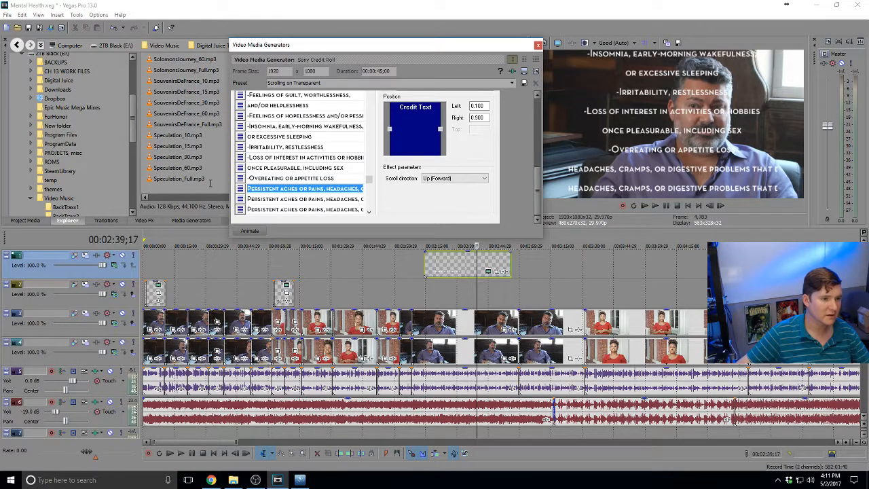
{"action": "left_click", "coordinate": [314, 190]}
{"action": "left_click_drag", "start_coordinate": [330, 190], "coordinate": [370, 185]}
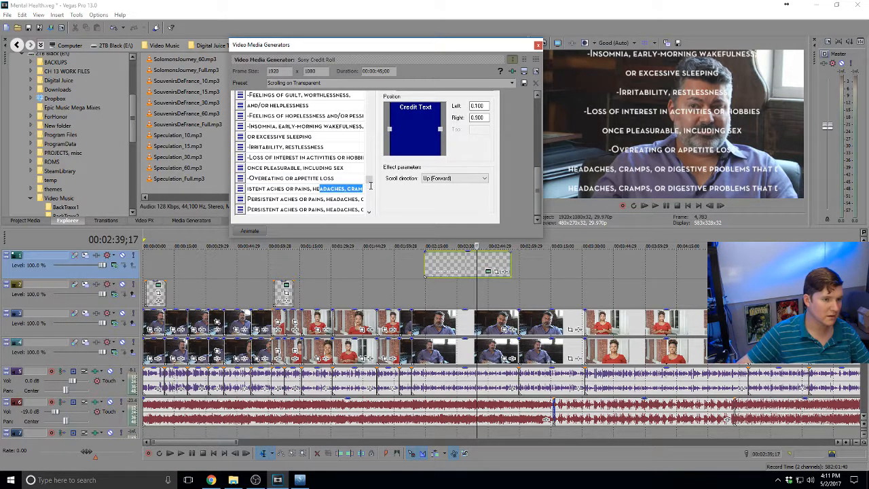
{"action": "left_click", "coordinate": [346, 190]}
{"action": "key", "text": "shift+End"}
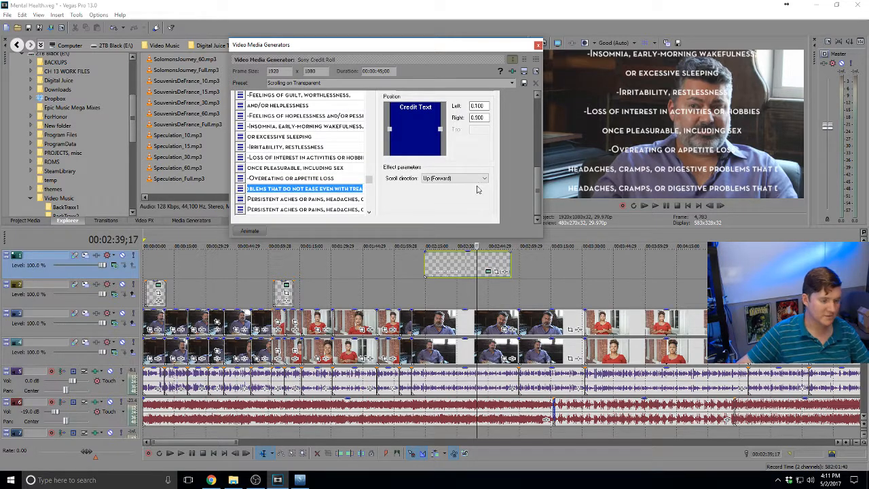
{"action": "key", "text": "Delete"}
{"action": "left_click", "coordinate": [321, 200]}
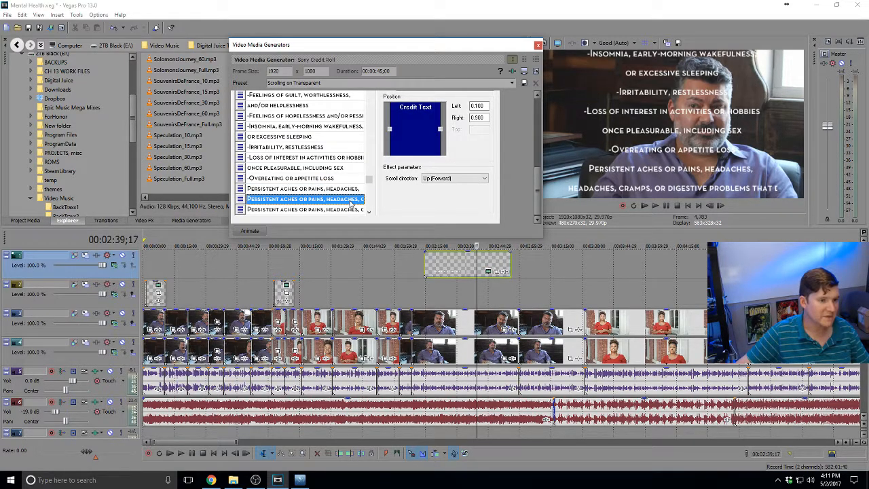
Cut the second row down to 'cramps, or digestive problems' and preview the credits
{"action": "left_click", "coordinate": [355, 204]}
{"action": "left_click_drag", "start_coordinate": [327, 198], "coordinate": [378, 209]}
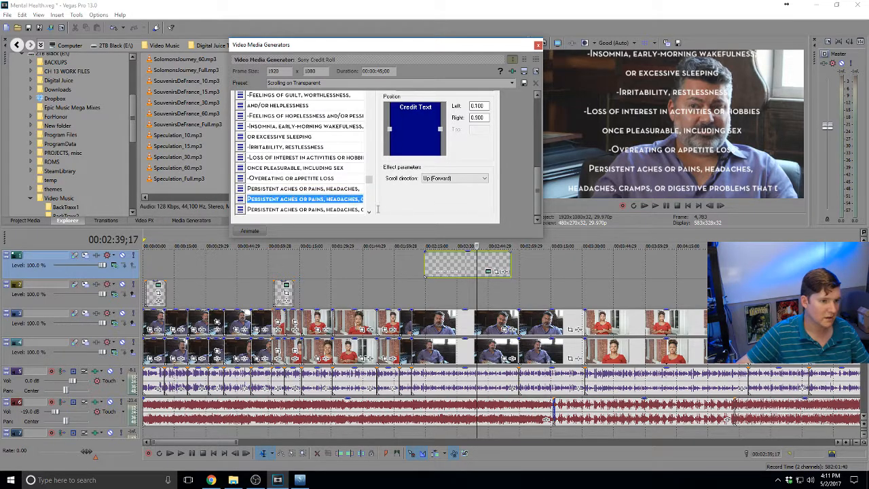
{"action": "left_click", "coordinate": [354, 197]}
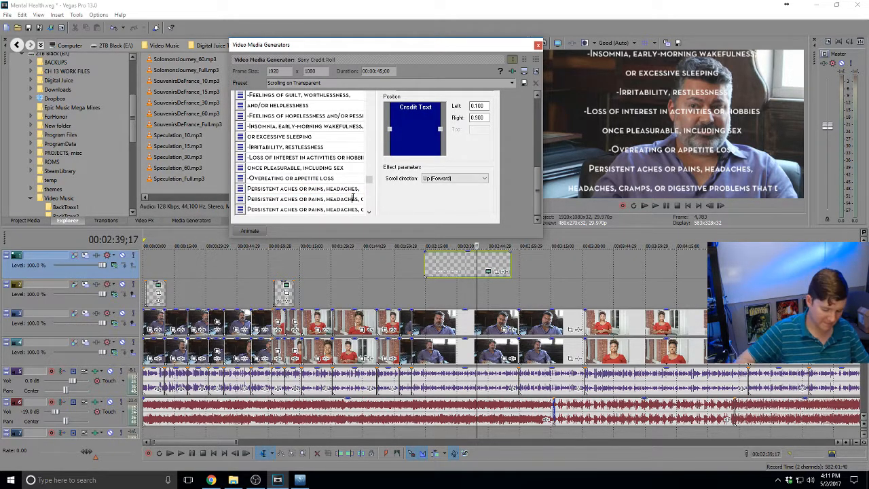
{"action": "key", "text": "Right"}
{"action": "key", "text": "Right"}
{"action": "key", "text": "Right"}
{"action": "key", "text": "Right"}
{"action": "key", "text": "Right"}
{"action": "key", "text": "Right"}
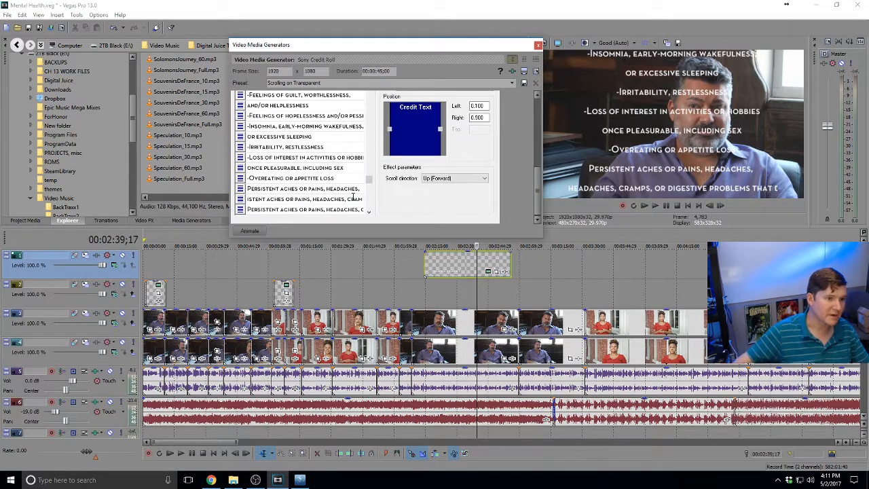
{"action": "key", "text": "shift+Home"}
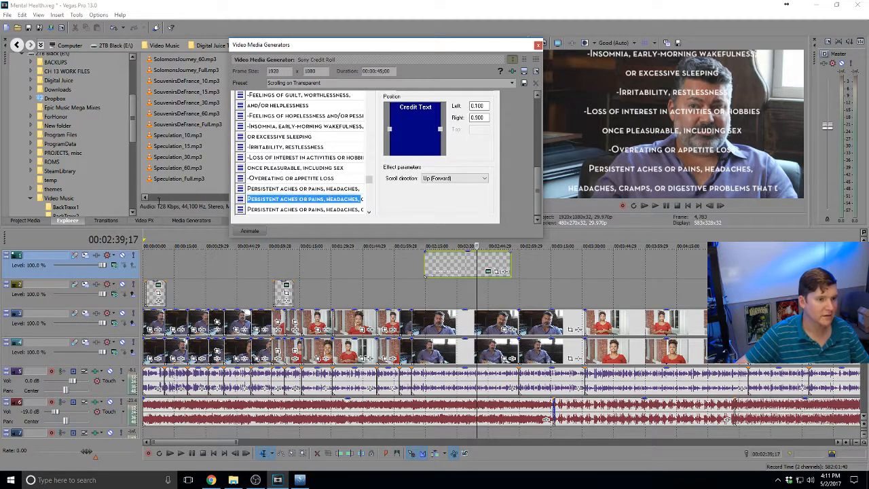
{"action": "key", "text": "BackSpace"}
{"action": "left_click_drag", "start_coordinate": [337, 199], "coordinate": [411, 201]}
{"action": "left_click", "coordinate": [345, 199]}
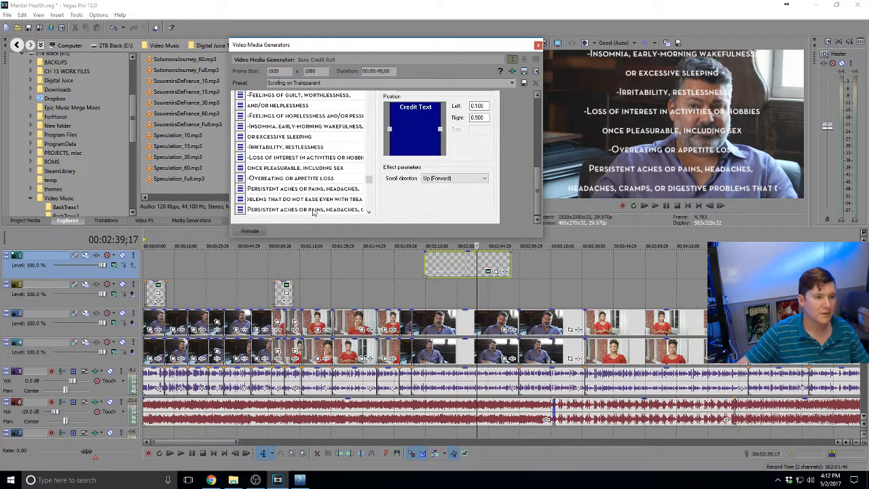
{"action": "left_click", "coordinate": [313, 211]}
{"action": "left_click", "coordinate": [480, 270]}
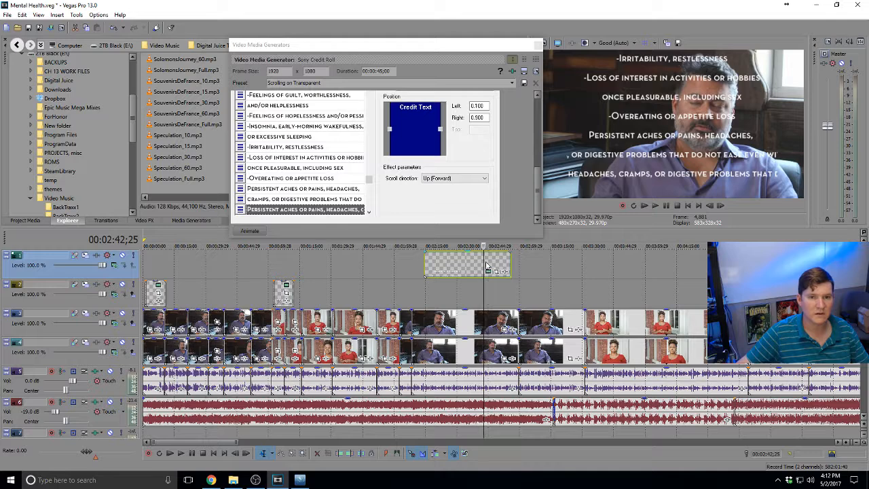
Recheck the headaches and cramps rows against the browser's source text
{"action": "left_click", "coordinate": [340, 198]}
{"action": "left_click", "coordinate": [342, 189]}
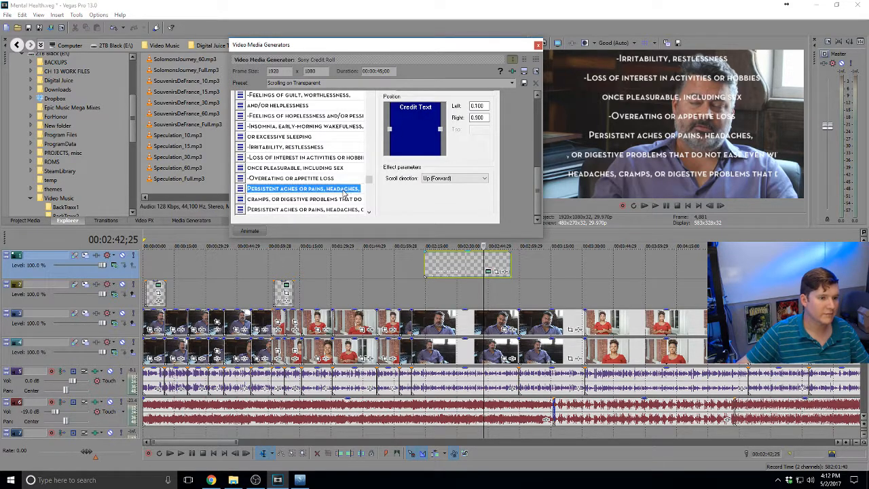
{"action": "left_click", "coordinate": [356, 190]}
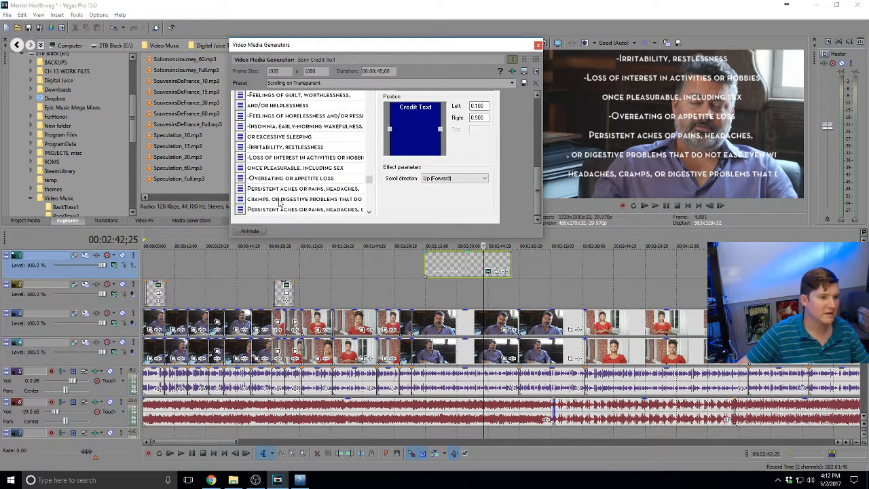
{"action": "left_click", "coordinate": [272, 209]}
{"action": "double_click", "coordinate": [283, 201]}
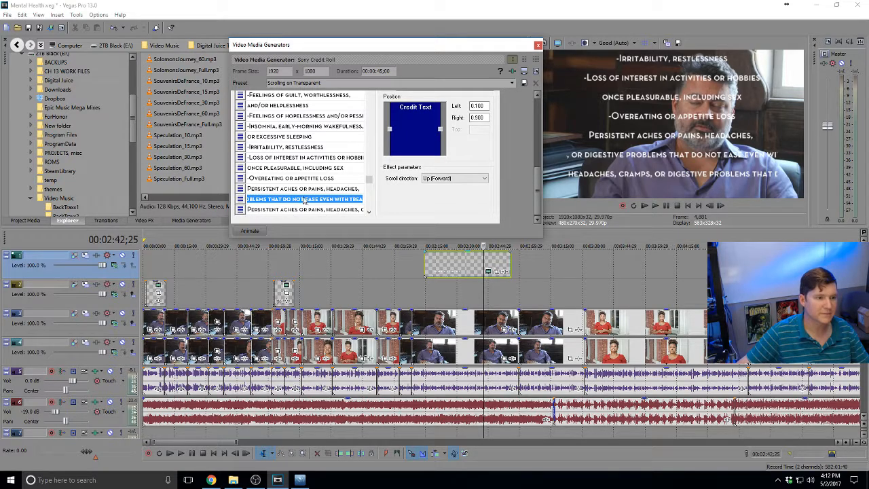
{"action": "left_click", "coordinate": [304, 199]}
{"action": "left_click", "coordinate": [211, 480]}
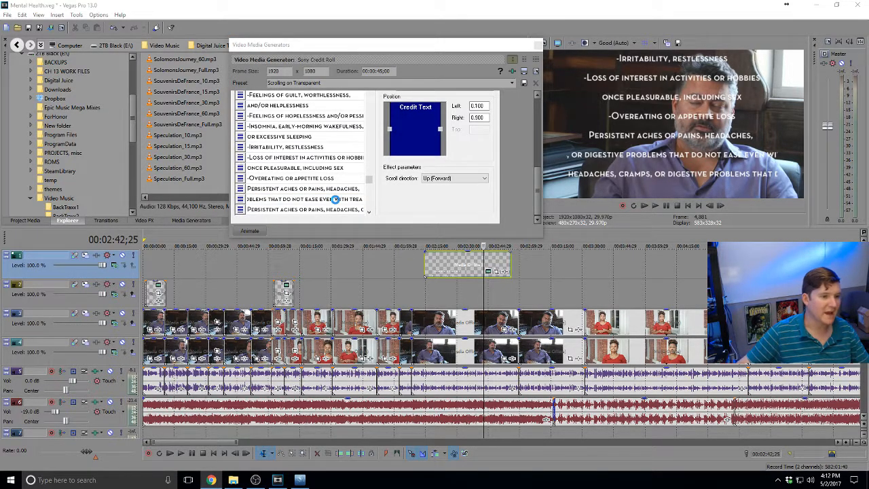
{"action": "left_click", "coordinate": [309, 200]}
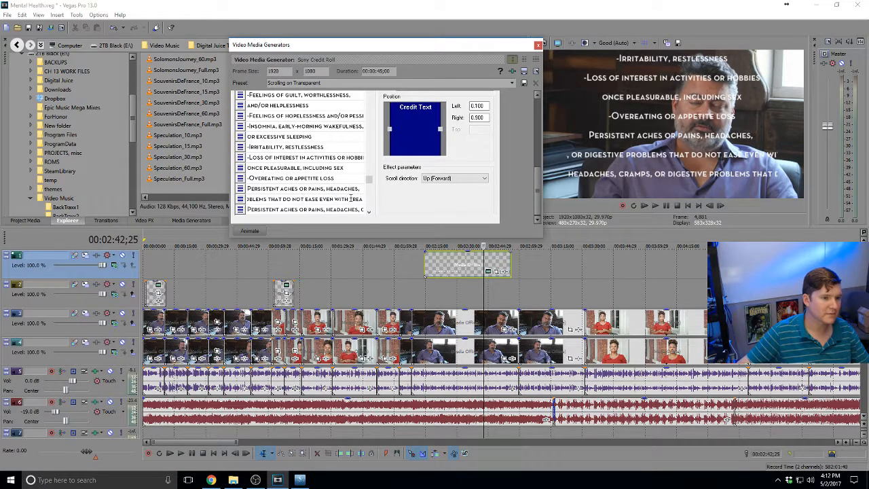
{"action": "left_click_drag", "start_coordinate": [287, 198], "coordinate": [222, 199]}
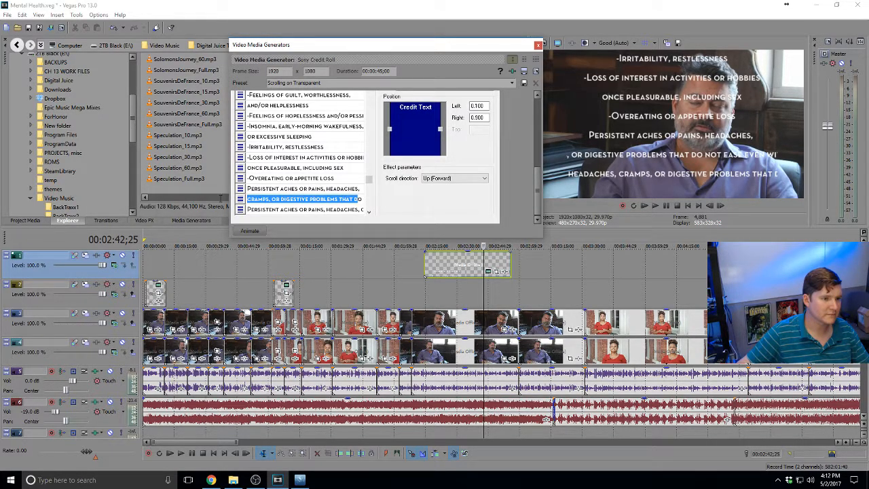
{"action": "left_click", "coordinate": [291, 201]}
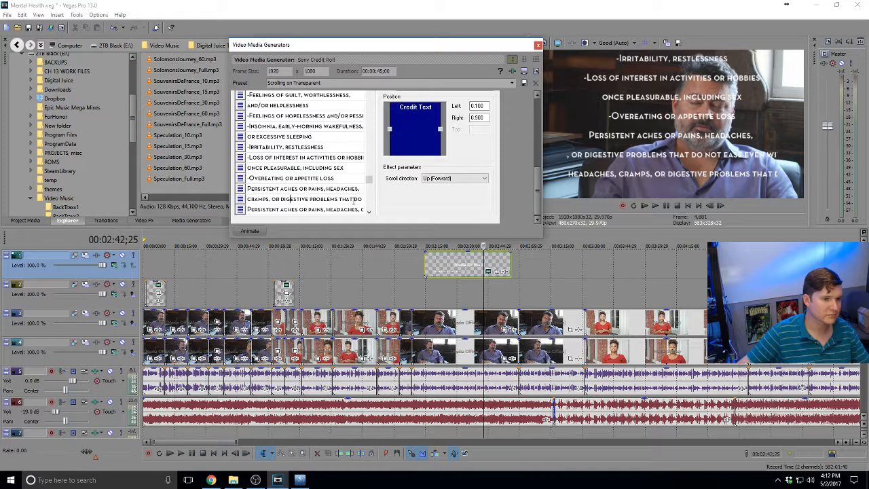
{"action": "left_click_drag", "start_coordinate": [357, 199], "coordinate": [447, 198]}
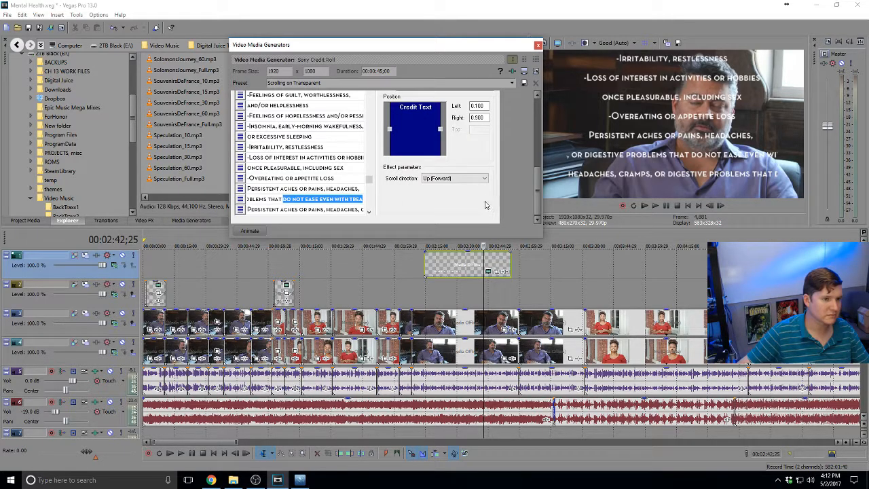
{"action": "left_click", "coordinate": [325, 201]}
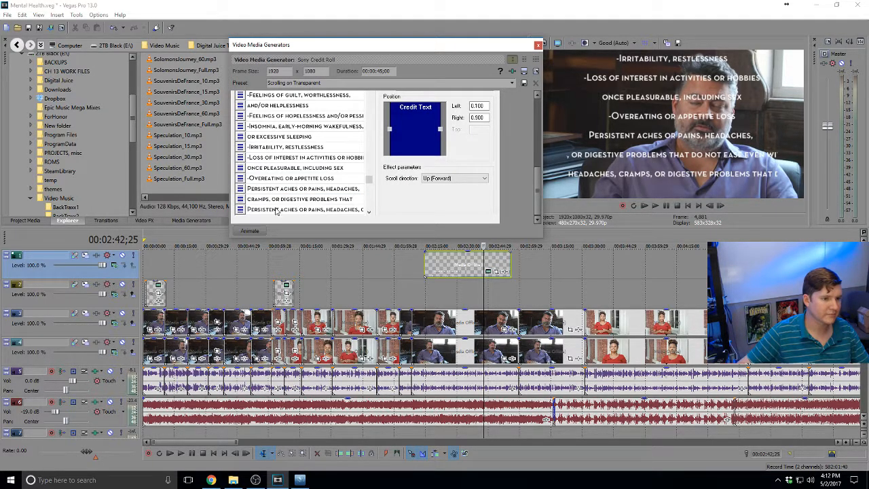
Replace the last row's text with the closing words 'do not ease even with treatment'
{"action": "left_click", "coordinate": [253, 210]}
{"action": "key", "text": "Delete"}
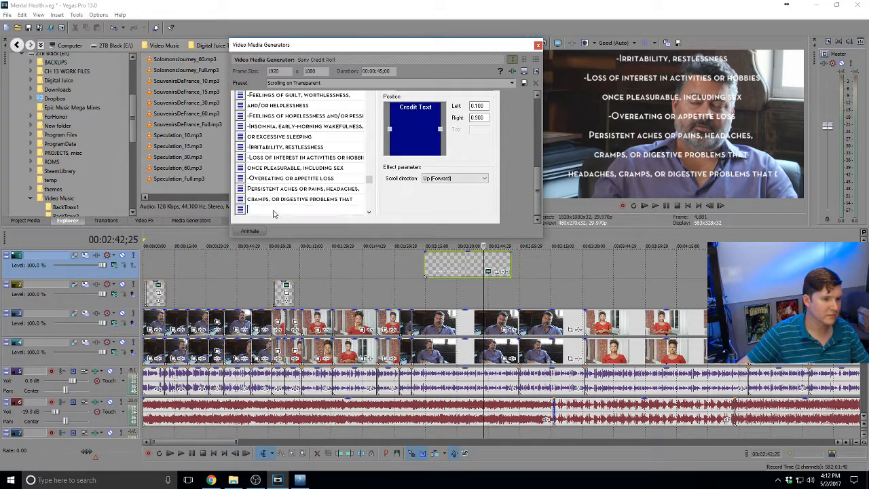
{"action": "left_click", "coordinate": [211, 480]}
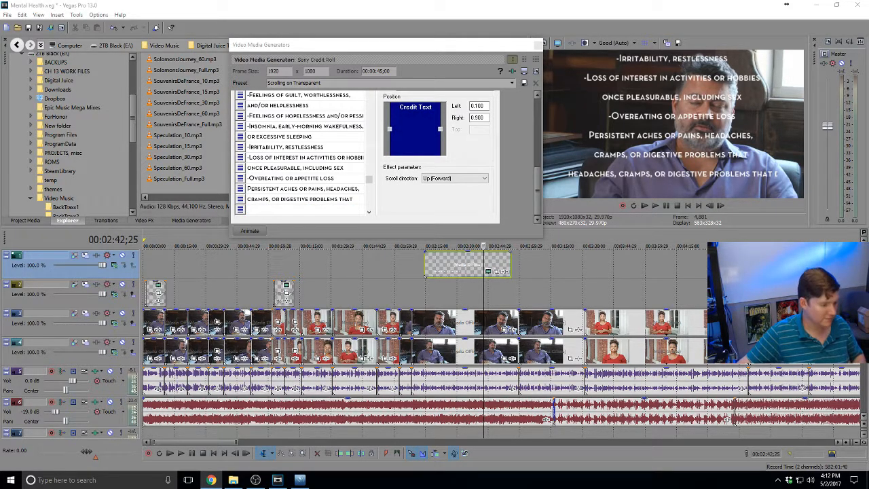
{"action": "left_click", "coordinate": [263, 210]}
{"action": "type", "text": "do not cease even with treatment"}
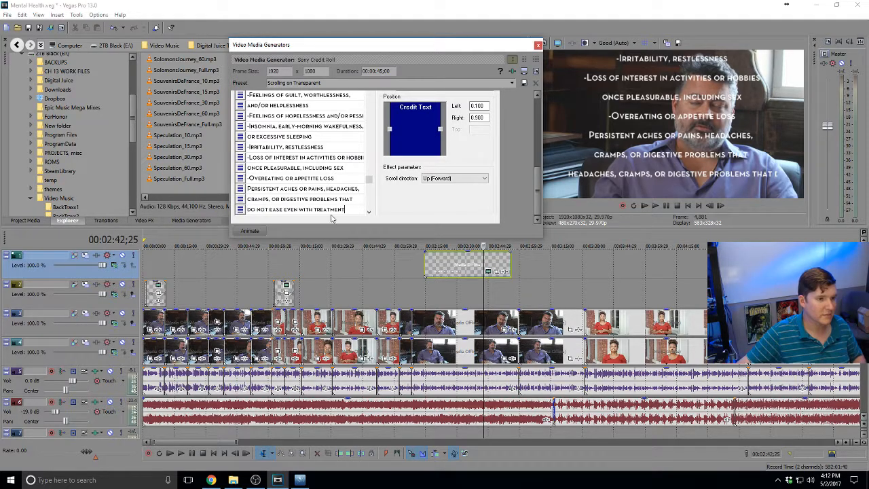
Type a leading dash before the 'Persistent aches or pains, headaches,' row
{"action": "left_click", "coordinate": [249, 190]}
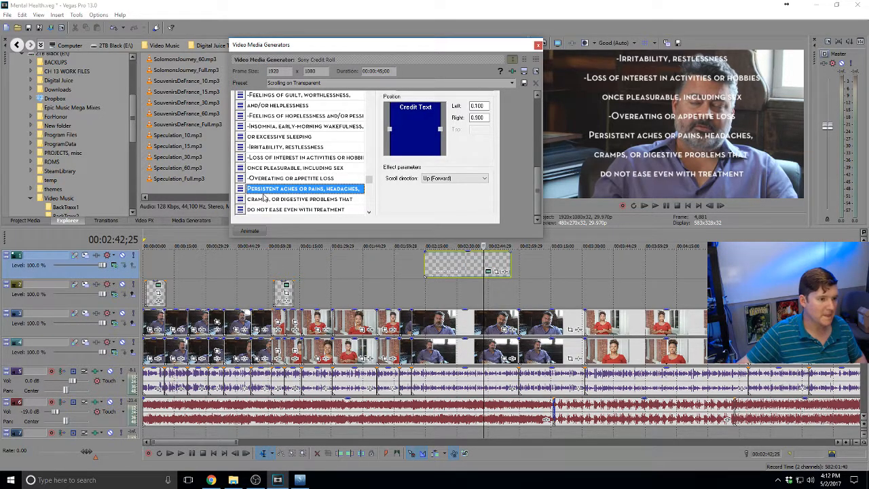
{"action": "left_click", "coordinate": [249, 190]}
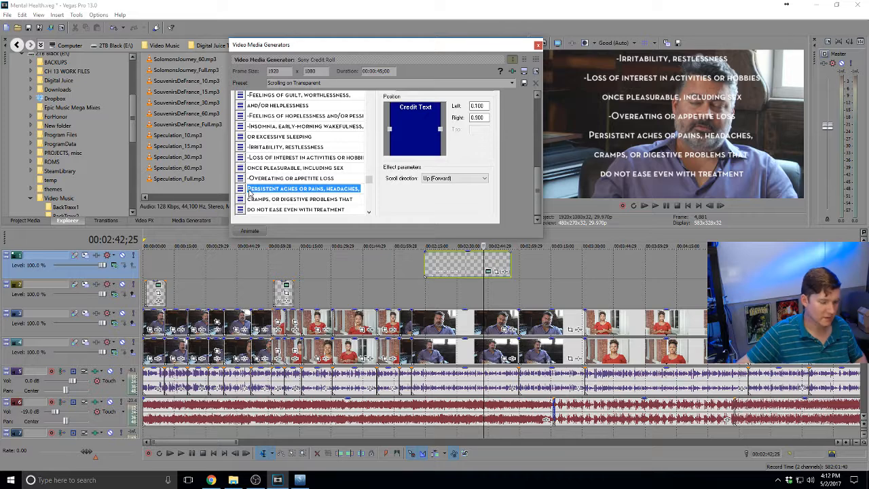
{"action": "left_click", "coordinate": [248, 190]}
{"action": "type", "text": "-"}
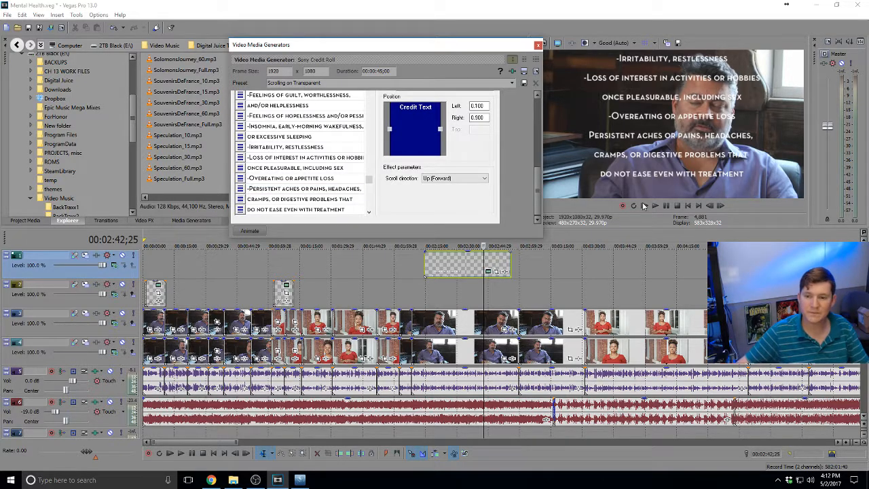
{"action": "key", "text": "alt+Tab"}
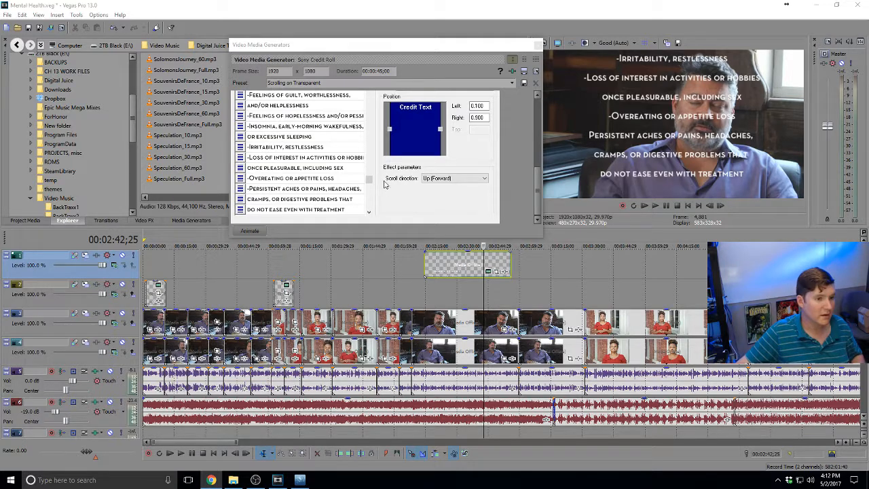
{"action": "left_click_drag", "start_coordinate": [368, 179], "coordinate": [368, 203]}
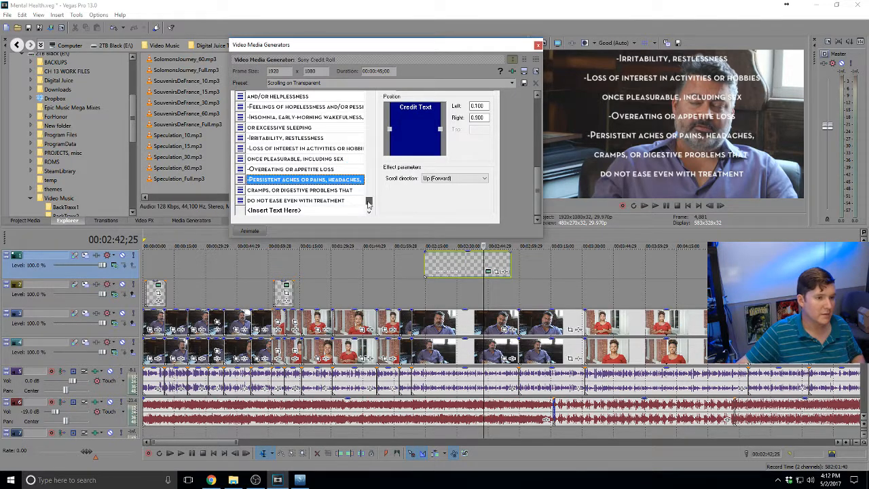
Paste the 'Persistent sad, anxious, or "empty" feelings' line and prefix it with a dash
{"action": "left_click", "coordinate": [242, 212]}
{"action": "type", "text": "-Persistent sad, anxious, or \"empty\" feelings"}
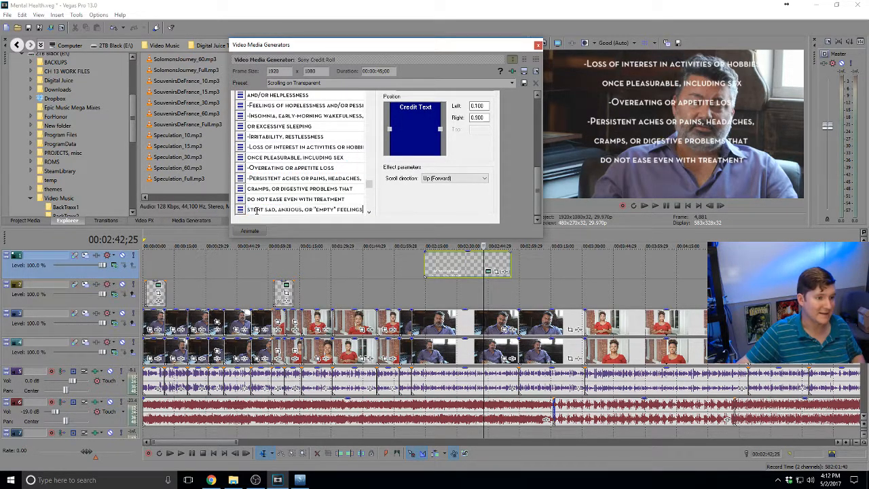
{"action": "left_click", "coordinate": [305, 199]}
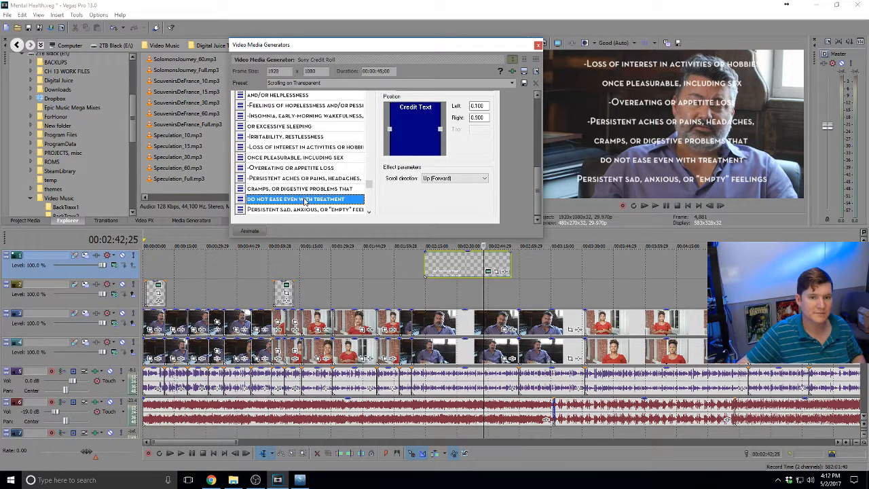
{"action": "left_click", "coordinate": [266, 211]}
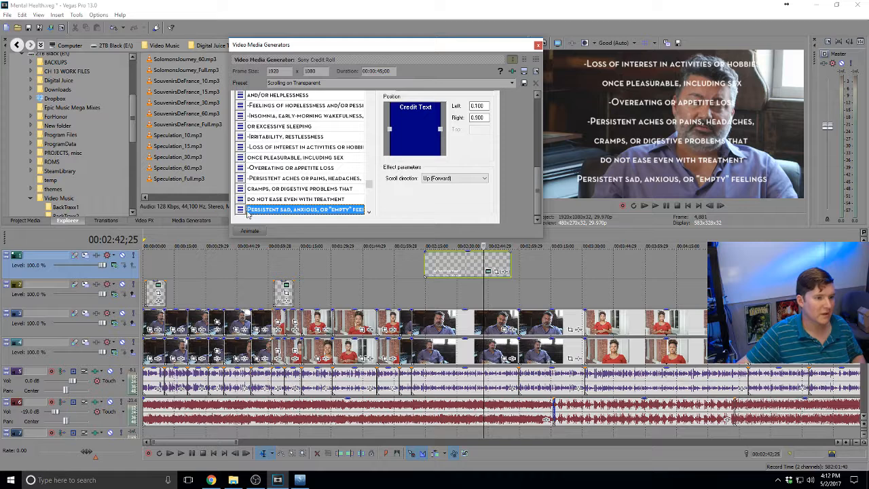
{"action": "left_click", "coordinate": [262, 211]}
{"action": "key", "text": "Home"}
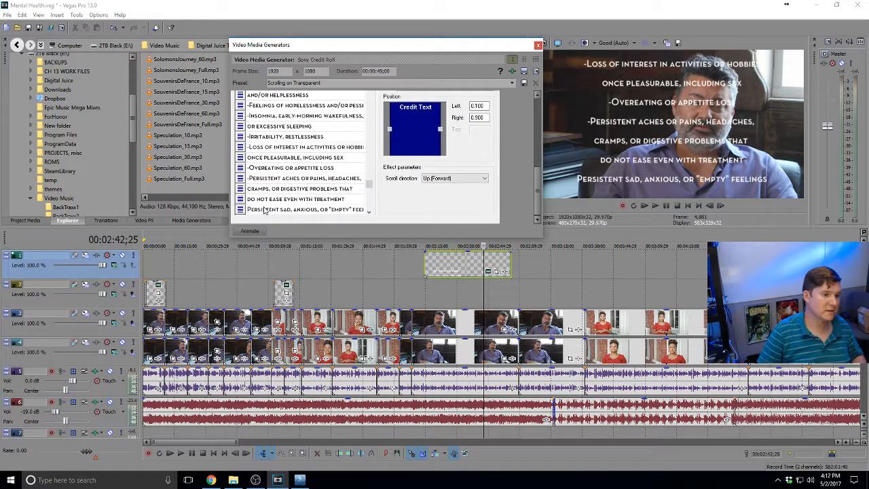
{"action": "type", "text": "-"}
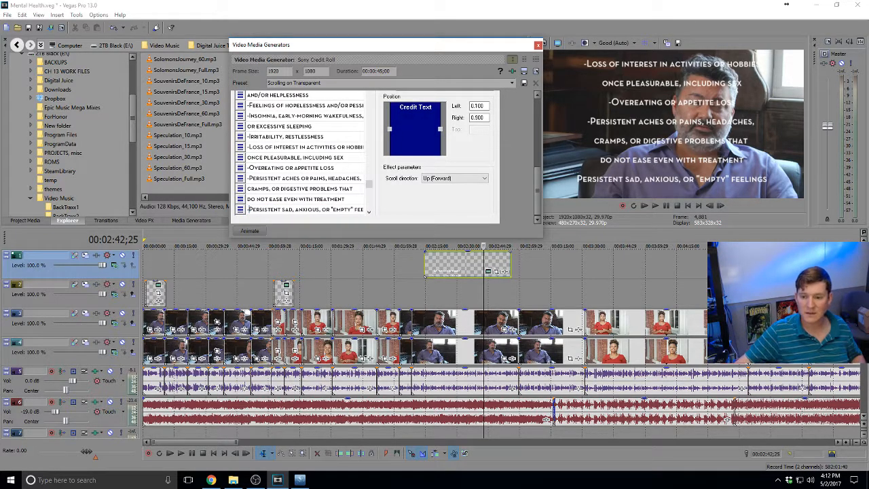
Add 'Thoughts of suicide, suicide attempts' as the last credit line
{"action": "key", "text": "alt+Tab"}
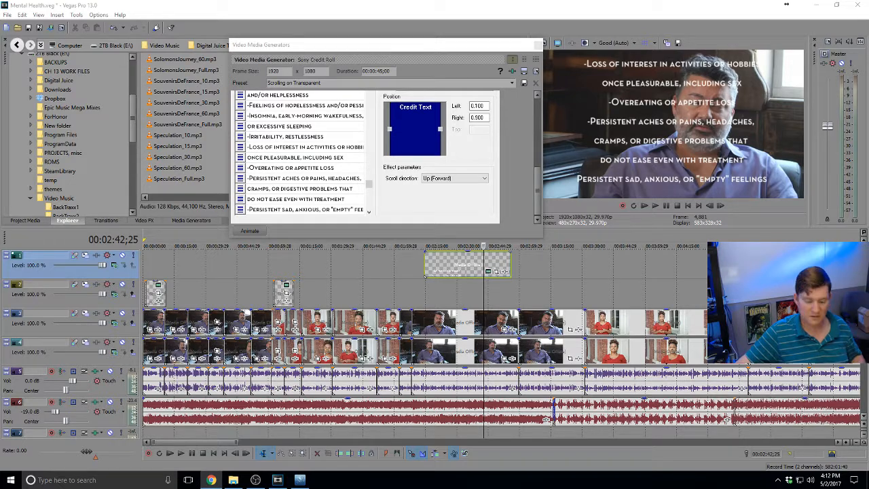
{"action": "left_click", "coordinate": [372, 208]}
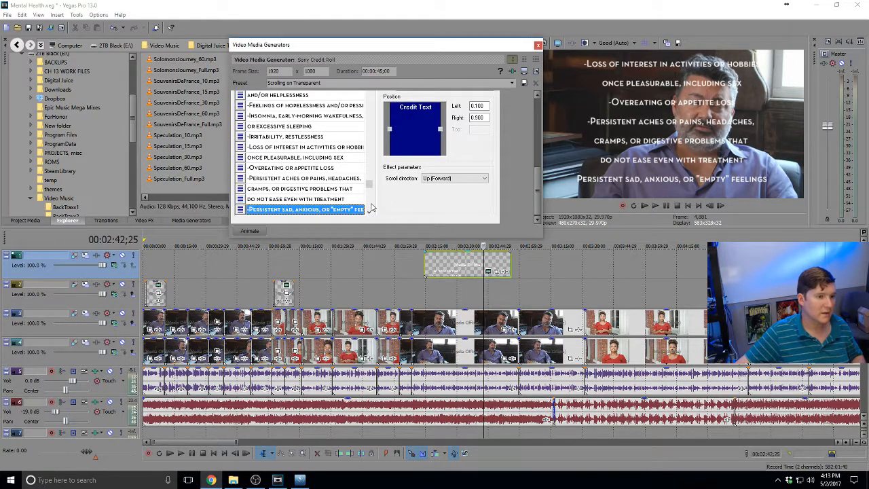
{"action": "scroll", "coordinate": [372, 208], "scroll_direction": "down", "scroll_amount": 1}
{"action": "left_click", "coordinate": [259, 209]}
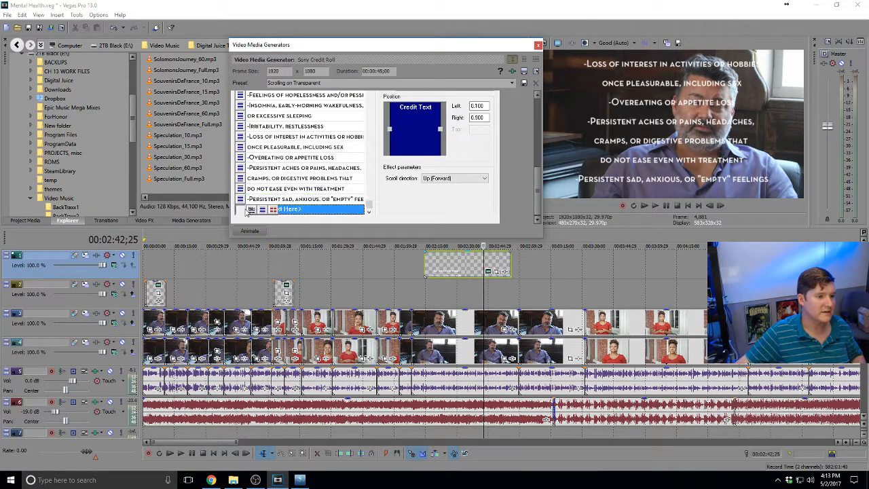
{"action": "left_click", "coordinate": [258, 209]}
{"action": "type", "text": "Thoughts of suicide, suicide attempts"}
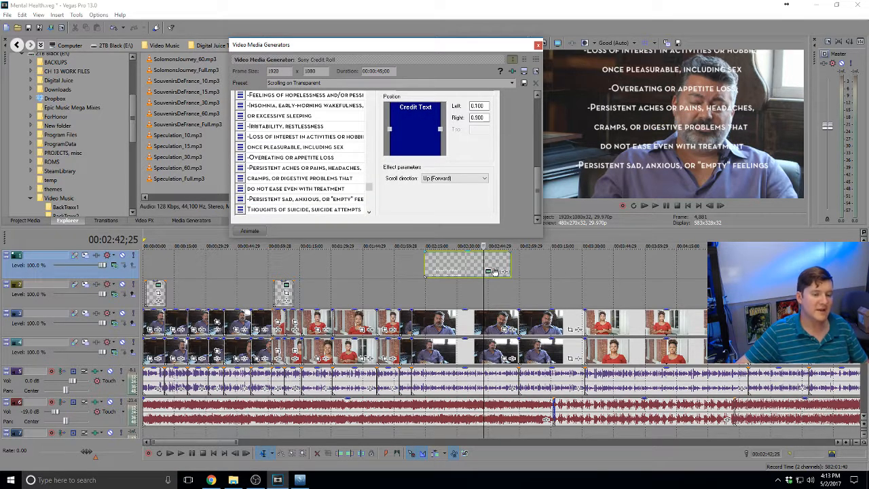
Play the credit roll from near its start to preview it
{"action": "left_click", "coordinate": [464, 268]}
{"action": "left_click", "coordinate": [428, 270]}
{"action": "key", "text": "space"}
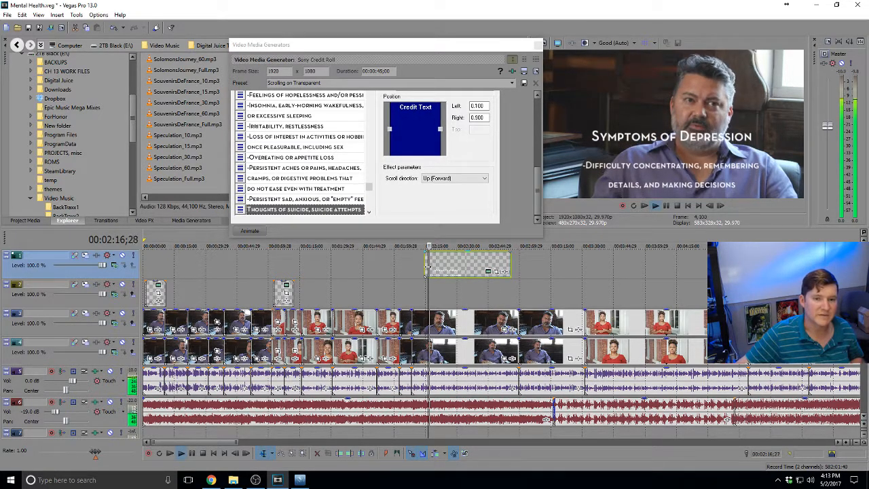
Lengthen the credit-roll event on the timeline by dragging its right edge
{"action": "left_click", "coordinate": [497, 260]}
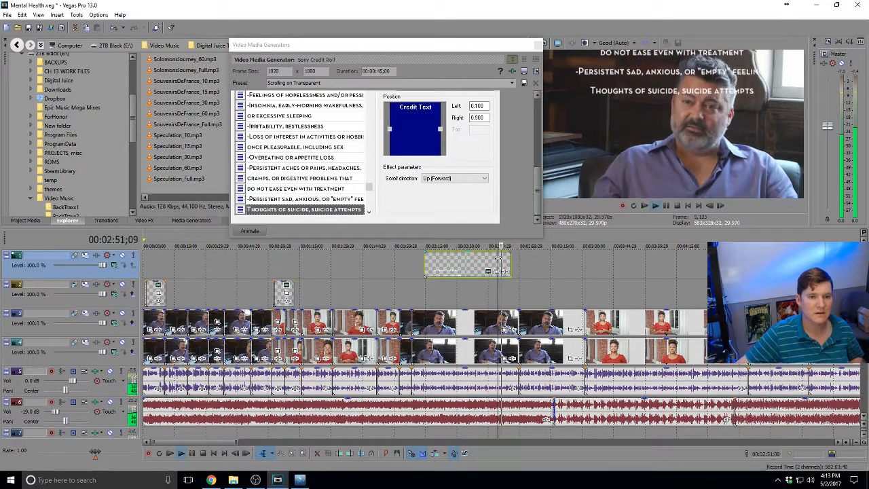
{"action": "scroll", "coordinate": [497, 260], "scroll_direction": "up", "scroll_amount": 3}
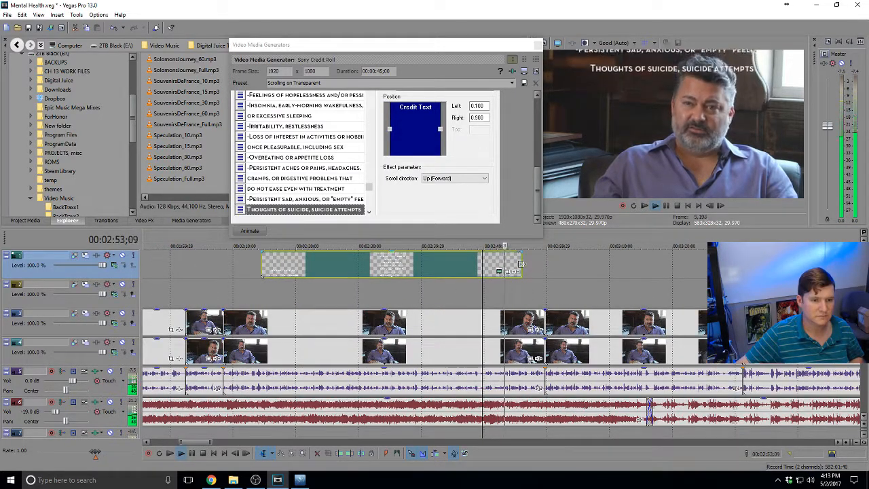
{"action": "left_click_drag", "start_coordinate": [522, 264], "coordinate": [555, 264]}
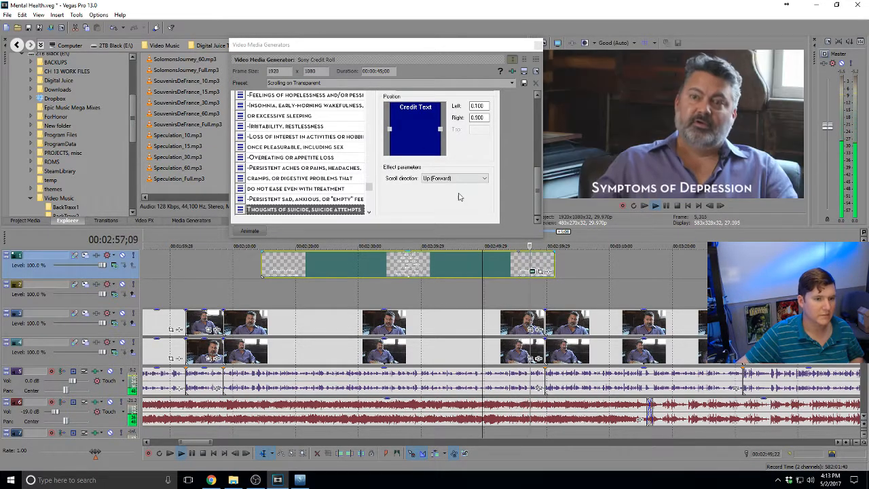
{"action": "key", "text": "space"}
Set the credit roll duration to 00:00:59;00 and close the generator window
{"action": "left_click", "coordinate": [381, 71]}
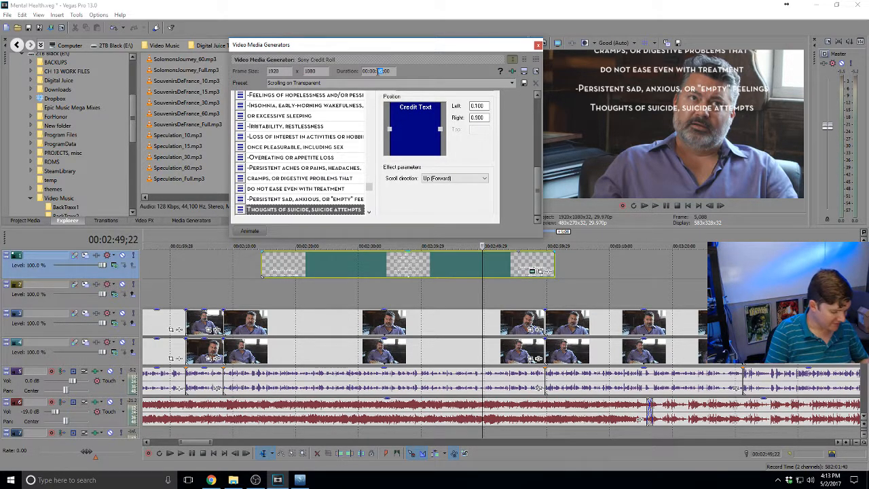
{"action": "type", "text": "9"}
{"action": "key", "text": "Return"}
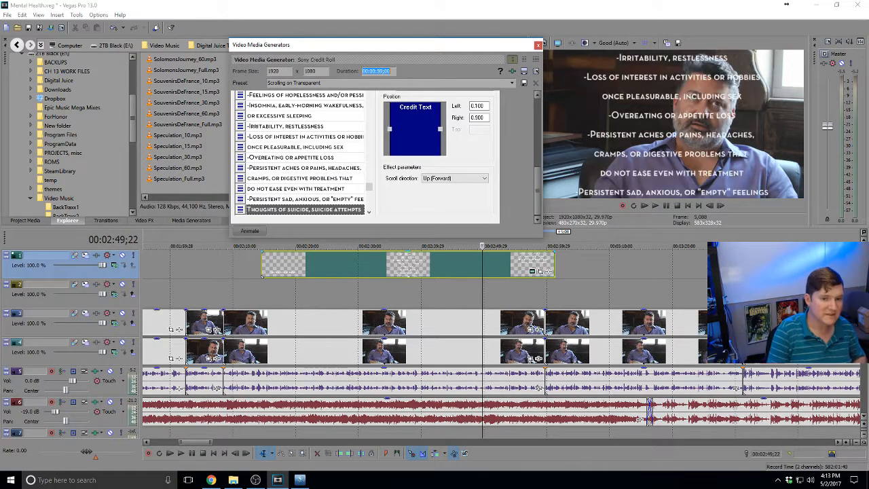
{"action": "left_click", "coordinate": [538, 46]}
{"action": "left_click", "coordinate": [550, 258]}
Play back the lengthened credits from just before the credit-roll event
{"action": "key", "text": "space"}
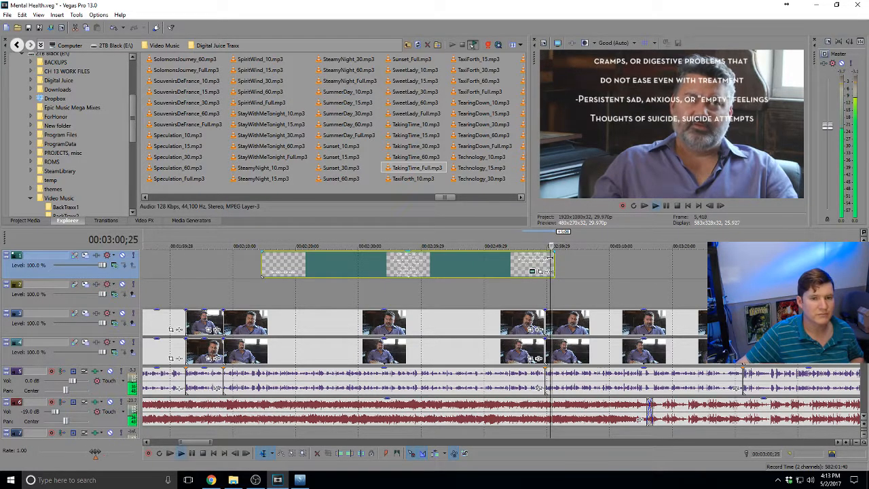
{"action": "left_click", "coordinate": [251, 266]}
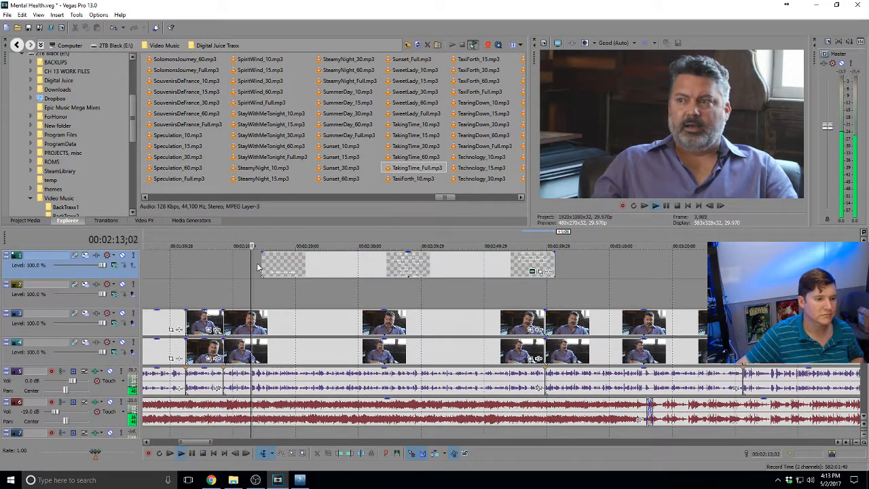
{"action": "left_click", "coordinate": [292, 262]}
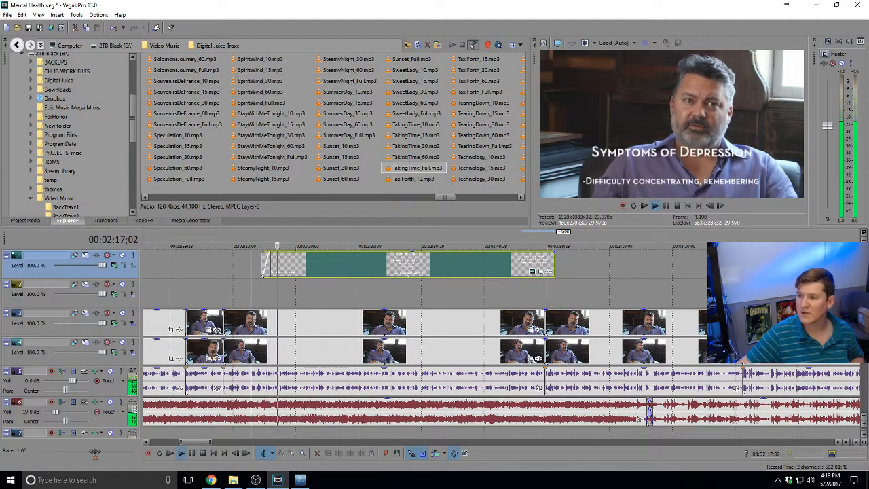
{"action": "key", "text": "space"}
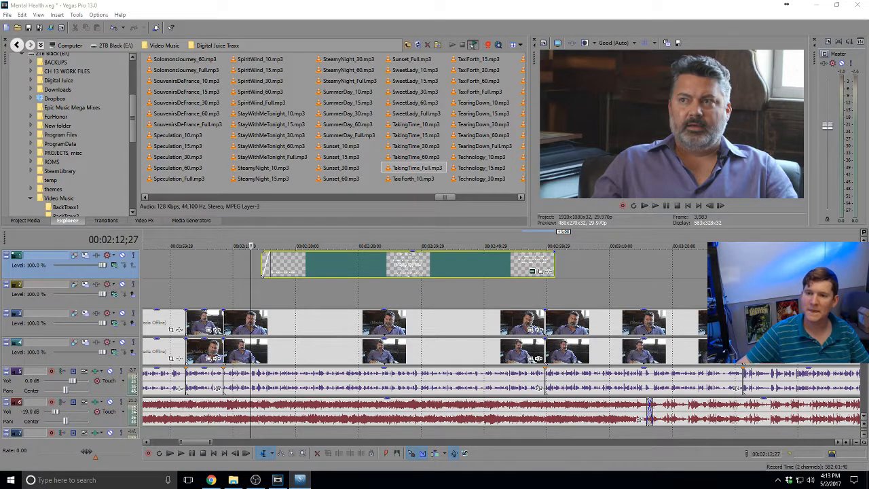
{"action": "key", "text": "alt+Tab"}
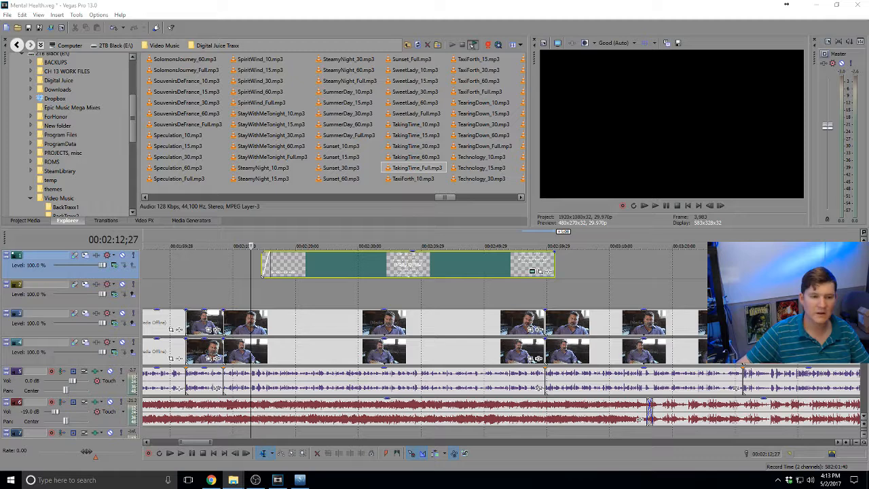
Place the blue bokeh clip beneath the depression credit roll and preview it
{"action": "left_click_drag", "start_coordinate": [591, 260], "coordinate": [308, 291]}
{"action": "left_click", "coordinate": [279, 291]}
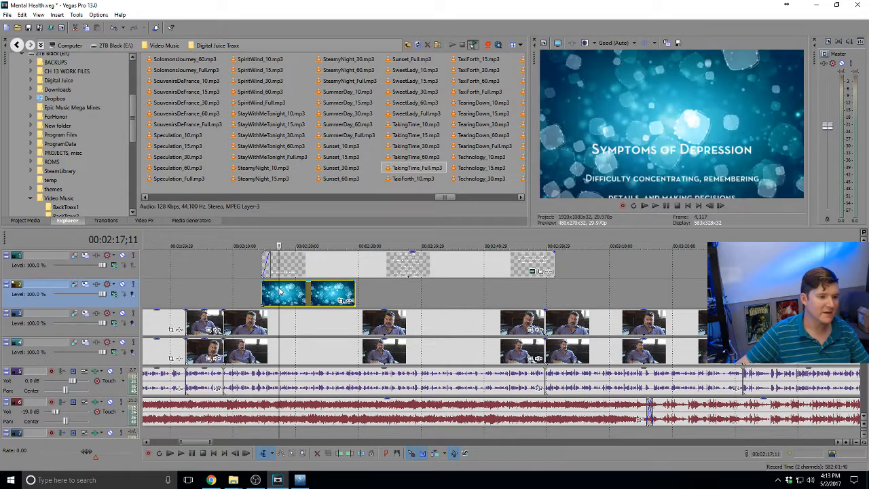
{"action": "left_click", "coordinate": [265, 292]}
{"action": "key", "text": "space"}
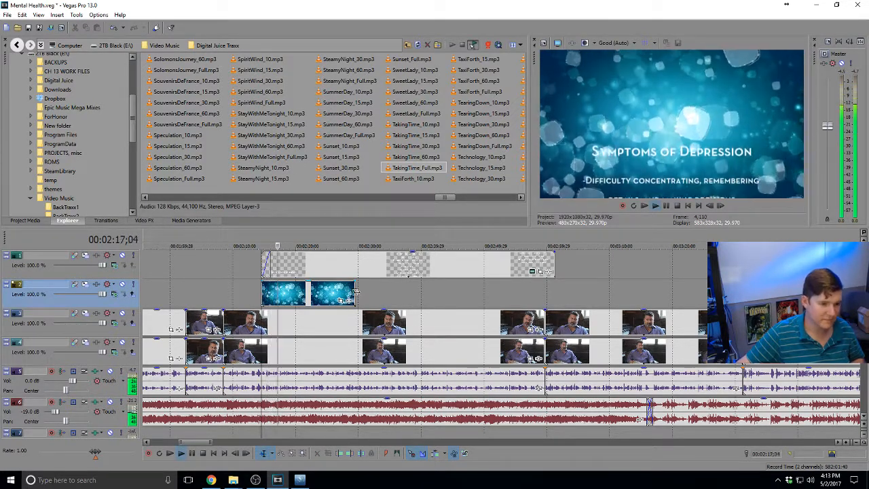
Extend the blue bokeh to loop under the credits and preview the ending
{"action": "left_click_drag", "start_coordinate": [353, 291], "coordinate": [554, 284]}
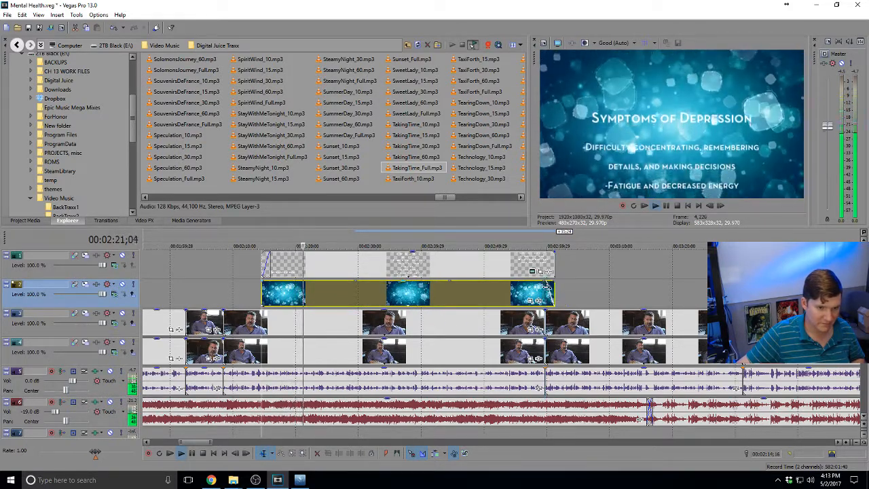
{"action": "left_click", "coordinate": [547, 285]}
{"action": "scroll", "coordinate": [547, 285], "scroll_direction": "up", "scroll_amount": 4}
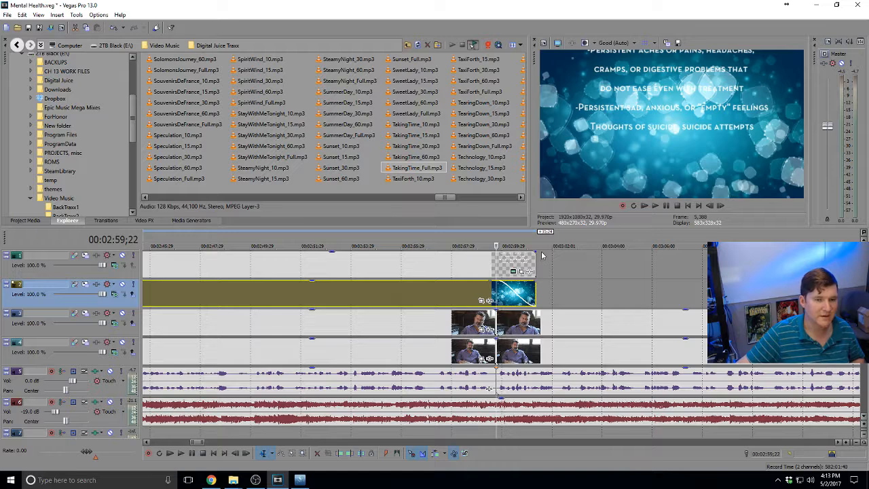
{"action": "key", "text": "space"}
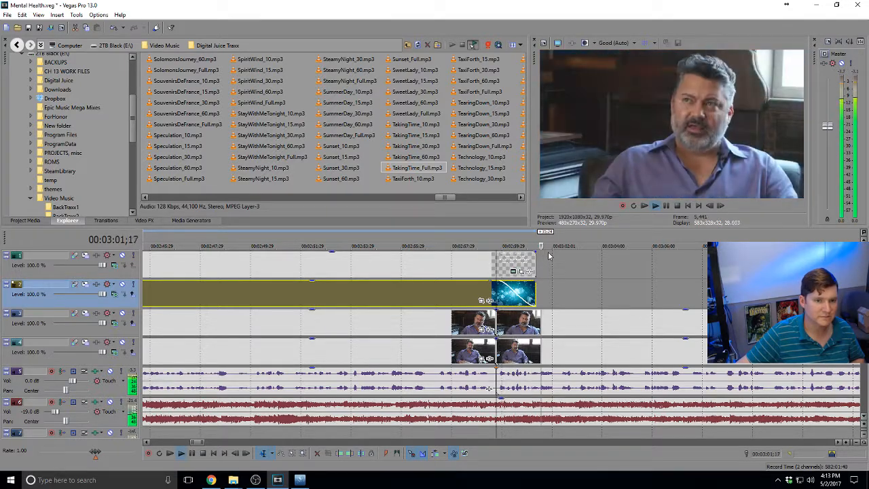
{"action": "left_click", "coordinate": [509, 258]}
{"action": "key", "text": "space"}
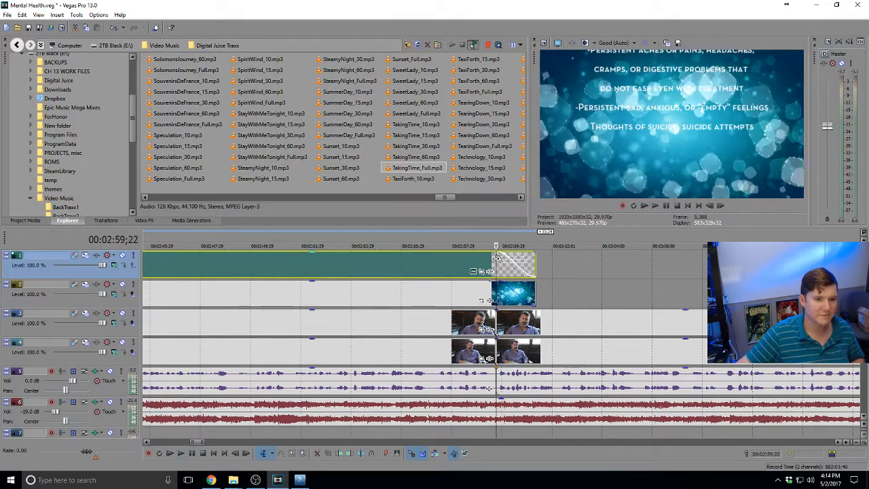
{"action": "key", "text": "space"}
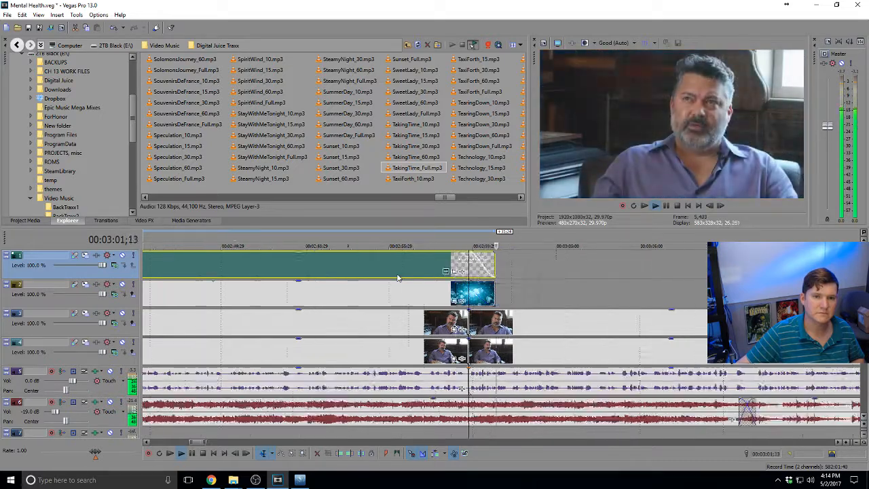
{"action": "scroll", "coordinate": [397, 278], "scroll_direction": "down", "scroll_amount": 1}
{"action": "key", "text": "space"}
Trim the credit roll and match the blue bokeh's start and end to the credits
{"action": "left_click", "coordinate": [316, 275]}
{"action": "left_click_drag", "start_coordinate": [492, 269], "coordinate": [482, 267]}
{"action": "scroll", "coordinate": [300, 289], "scroll_direction": "down", "scroll_amount": 3}
{"action": "left_click", "coordinate": [354, 293]}
{"action": "scroll", "coordinate": [477, 293], "scroll_direction": "up", "scroll_amount": 5}
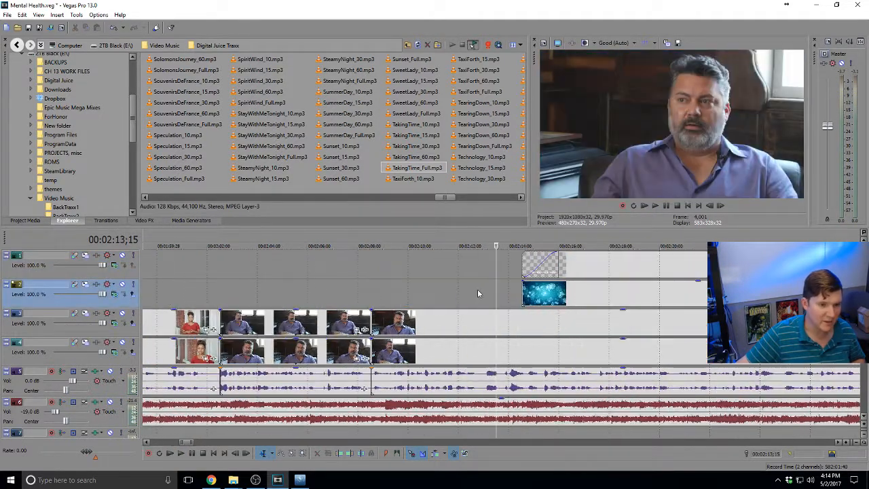
{"action": "left_click_drag", "start_coordinate": [524, 293], "coordinate": [499, 268]}
{"action": "scroll", "coordinate": [606, 277], "scroll_direction": "down", "scroll_amount": 3}
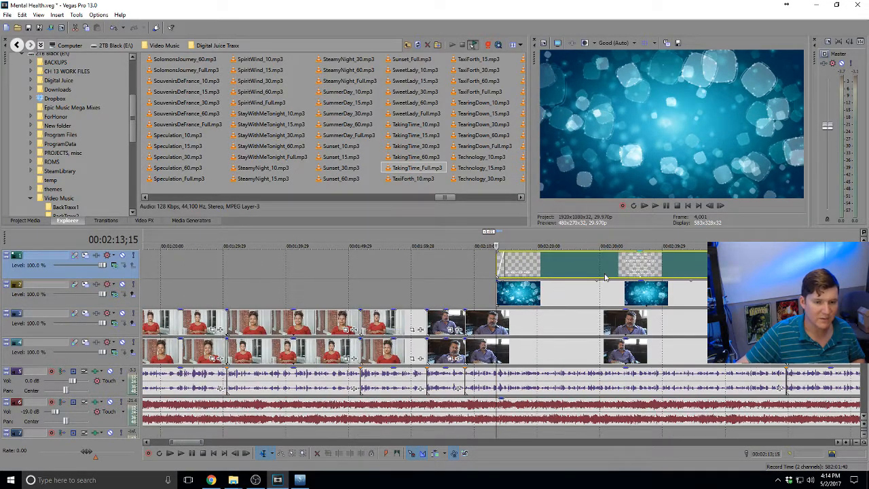
{"action": "left_click", "coordinate": [791, 294]}
{"action": "scroll", "coordinate": [603, 274], "scroll_direction": "up", "scroll_amount": 4}
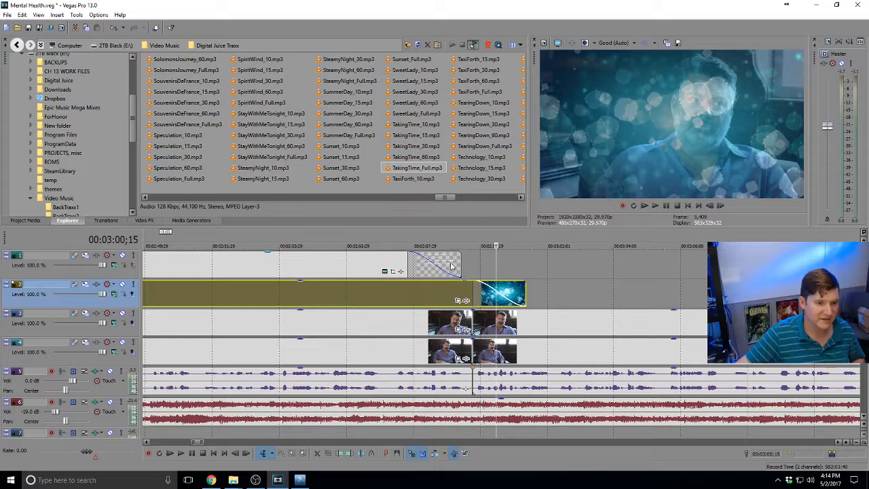
{"action": "left_click_drag", "start_coordinate": [459, 261], "coordinate": [492, 265]}
Replay the credits' ending and reopen the depression credit roll's generator settings
{"action": "key", "text": "space"}
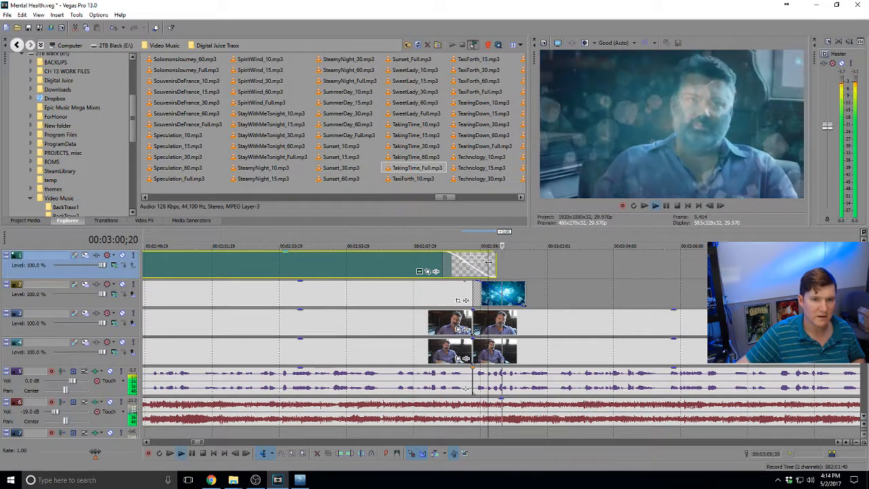
{"action": "left_click", "coordinate": [406, 270]}
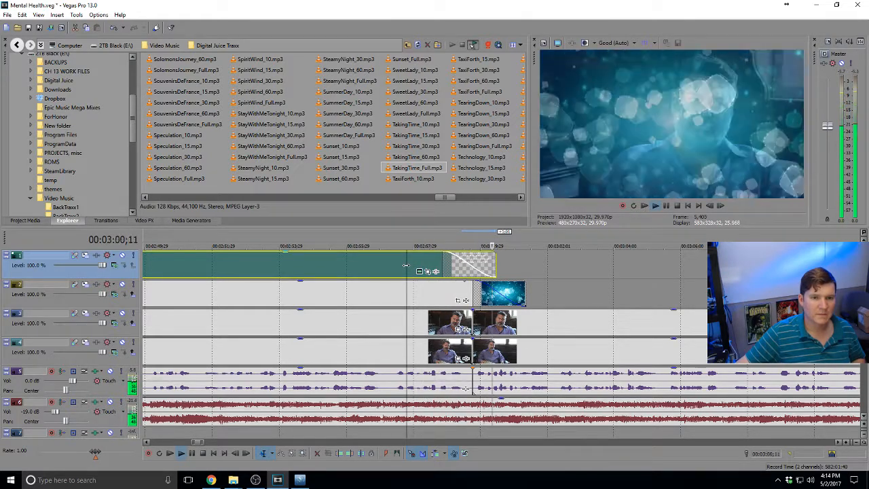
{"action": "scroll", "coordinate": [404, 275], "scroll_direction": "down", "scroll_amount": 3}
{"action": "key", "text": "space"}
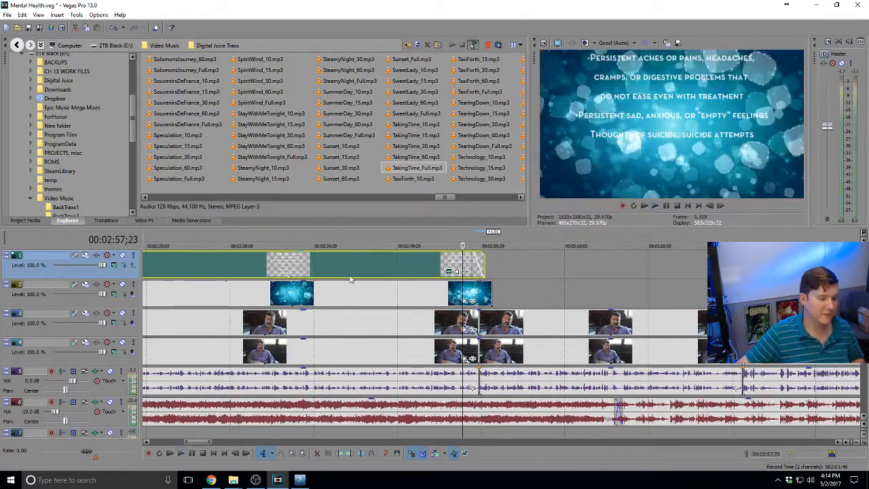
{"action": "left_click", "coordinate": [268, 265]}
{"action": "left_click", "coordinate": [448, 271]}
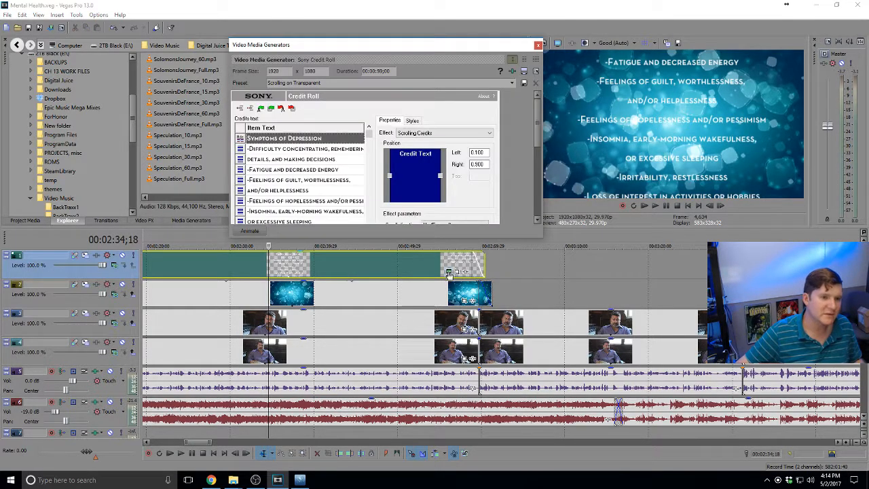
Review the Header text style on the credit roll's Styles tab, then close the settings
{"action": "left_click", "coordinate": [412, 120]}
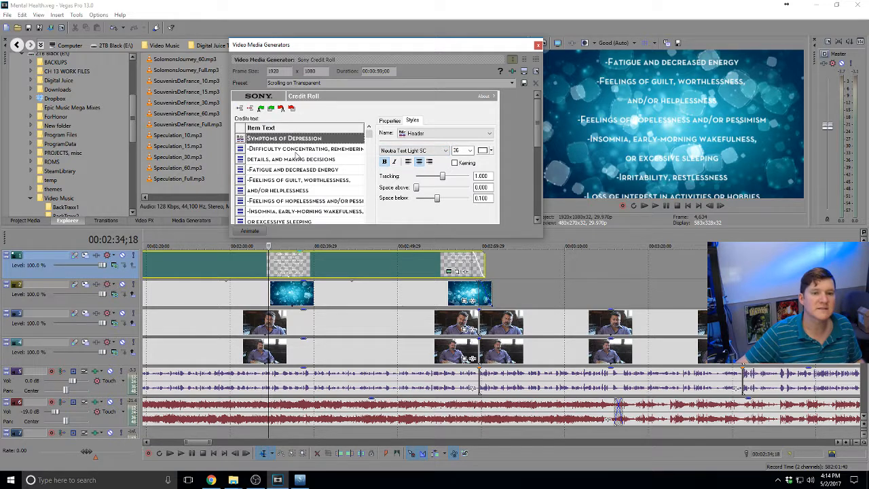
{"action": "left_click", "coordinate": [537, 45]}
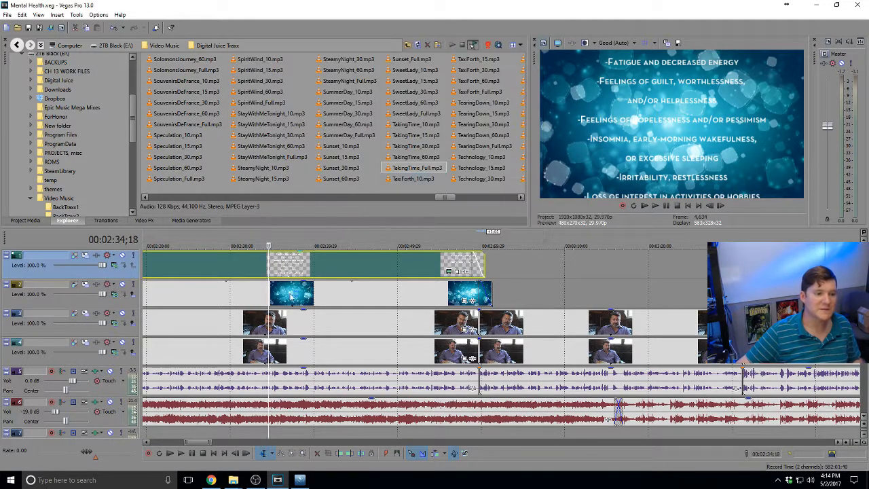
{"action": "right_click", "coordinate": [129, 305]}
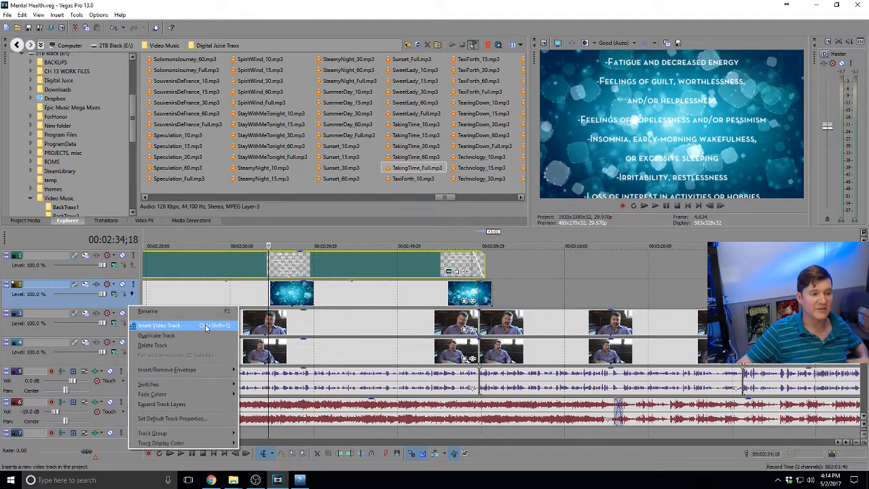
Insert a new video track and add a Sony Solid Color generated event to it
{"action": "left_click", "coordinate": [206, 327]}
{"action": "right_click", "coordinate": [265, 299]}
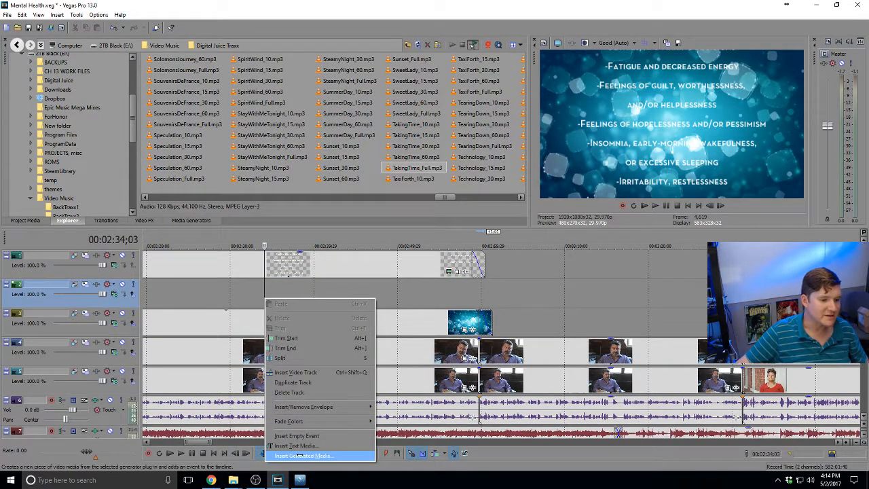
{"action": "left_click", "coordinate": [299, 454]}
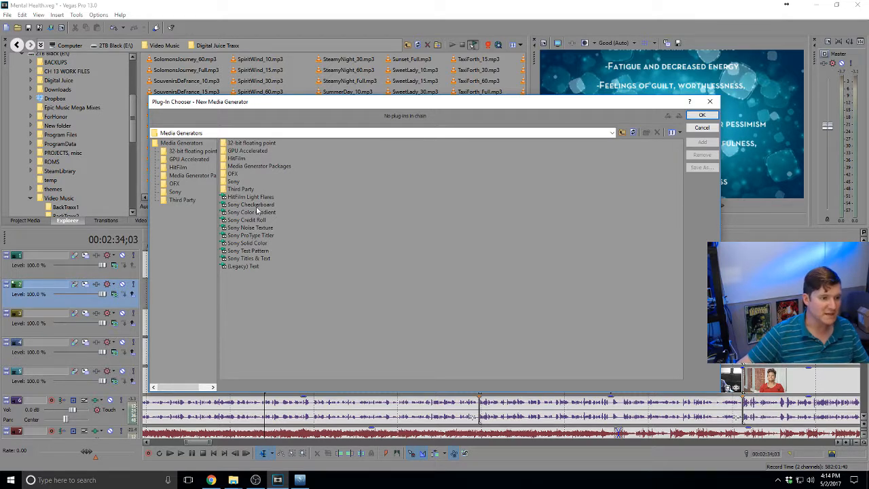
{"action": "left_click", "coordinate": [251, 243]}
{"action": "left_click", "coordinate": [703, 142]}
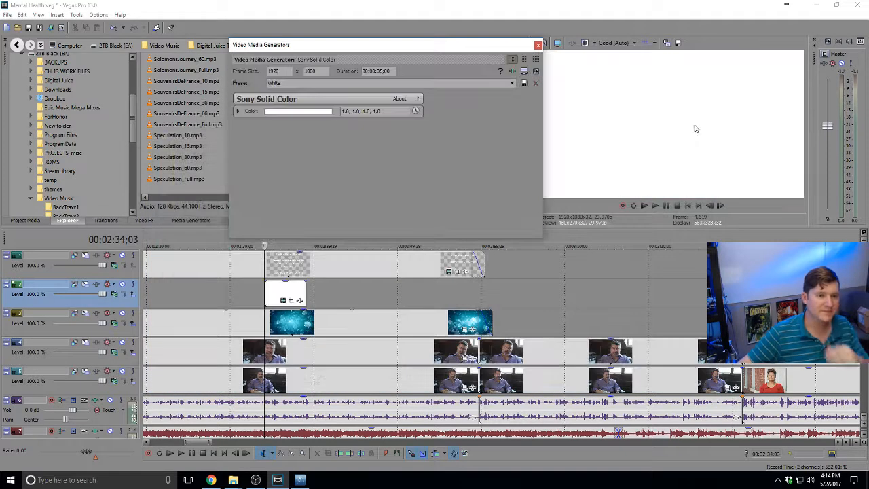
Set the solid colour to black and close its generator settings
{"action": "left_click", "coordinate": [238, 111]}
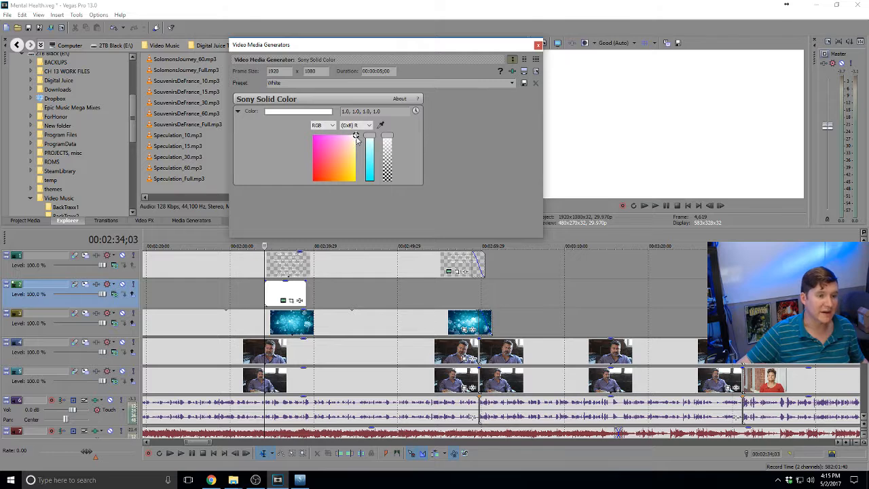
{"action": "left_click_drag", "start_coordinate": [355, 136], "coordinate": [275, 206]}
{"action": "left_click_drag", "start_coordinate": [373, 139], "coordinate": [359, 213]}
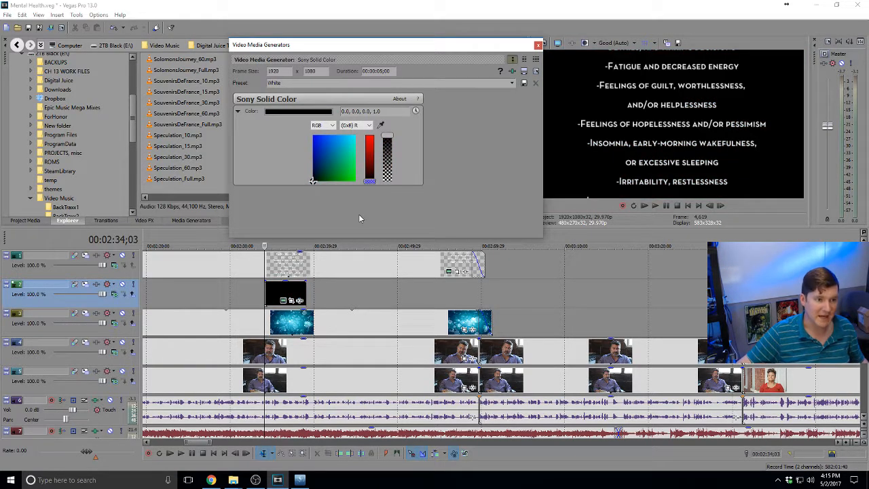
{"action": "left_click", "coordinate": [538, 46]}
{"action": "scroll", "coordinate": [339, 288], "scroll_direction": "down", "scroll_amount": 3}
Align the black event with the credits and give it a fade-out and fade-in
{"action": "scroll", "coordinate": [475, 303], "scroll_direction": "up", "scroll_amount": 3}
{"action": "left_click_drag", "start_coordinate": [506, 293], "coordinate": [662, 296]}
{"action": "left_click", "coordinate": [667, 296]}
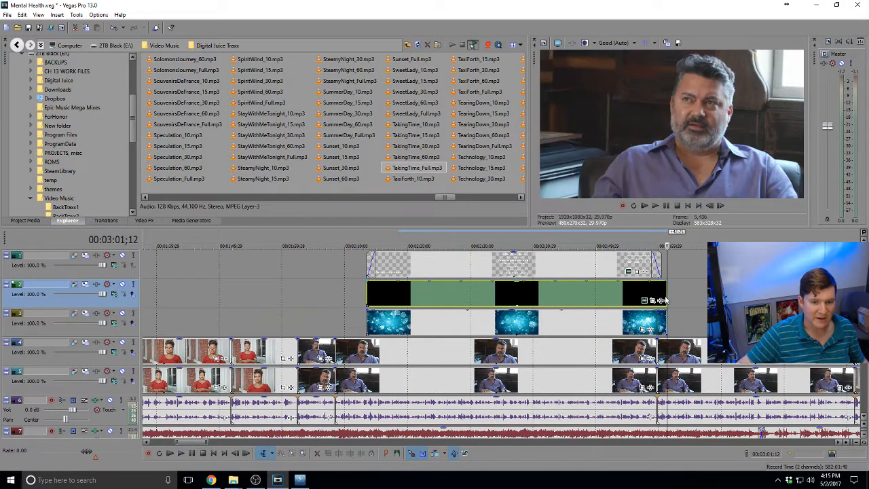
{"action": "scroll", "coordinate": [536, 293], "scroll_direction": "up", "scroll_amount": 4}
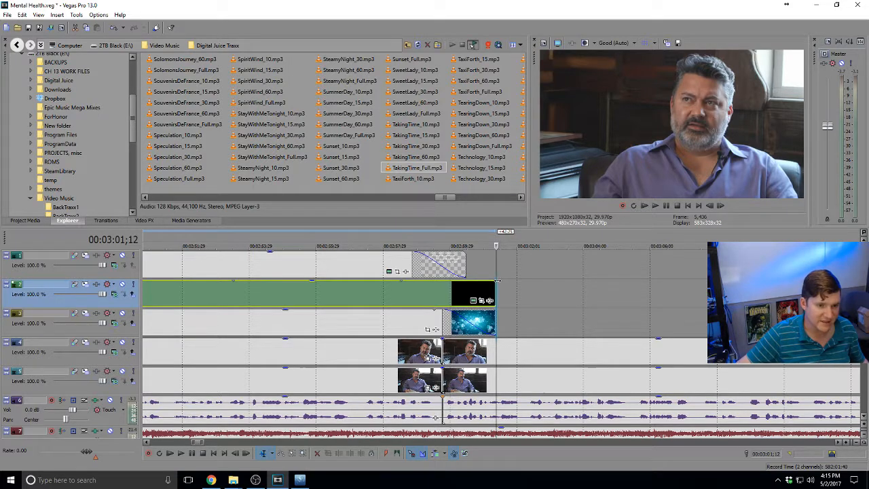
{"action": "left_click_drag", "start_coordinate": [497, 280], "coordinate": [451, 282]}
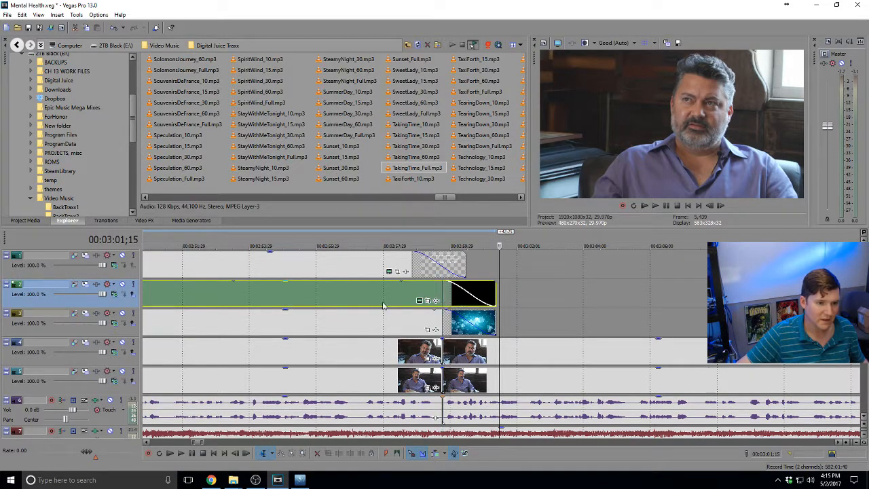
{"action": "scroll", "coordinate": [382, 305], "scroll_direction": "down", "scroll_amount": 4}
{"action": "left_click", "coordinate": [307, 298]}
{"action": "scroll", "coordinate": [307, 298], "scroll_direction": "up", "scroll_amount": 4}
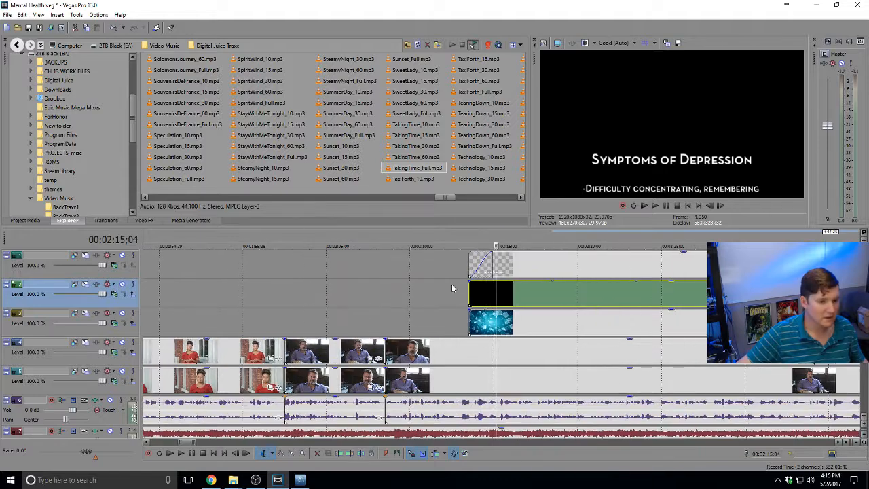
{"action": "left_click_drag", "start_coordinate": [469, 280], "coordinate": [636, 312]}
{"action": "left_click", "coordinate": [469, 317]}
{"action": "scroll", "coordinate": [470, 317], "scroll_direction": "up", "scroll_amount": 4}
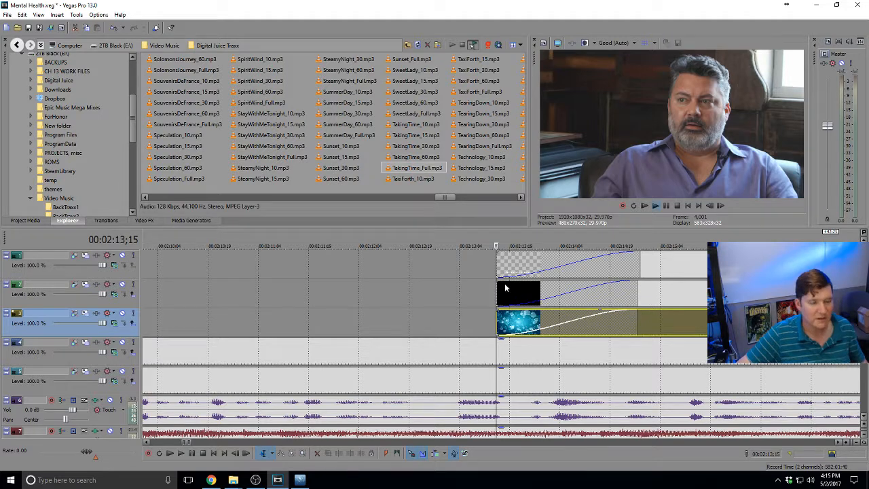
Preview the credits' opening and nudge the credit text slightly later
{"action": "key", "text": "space"}
{"action": "scroll", "coordinate": [495, 289], "scroll_direction": "down", "scroll_amount": 4}
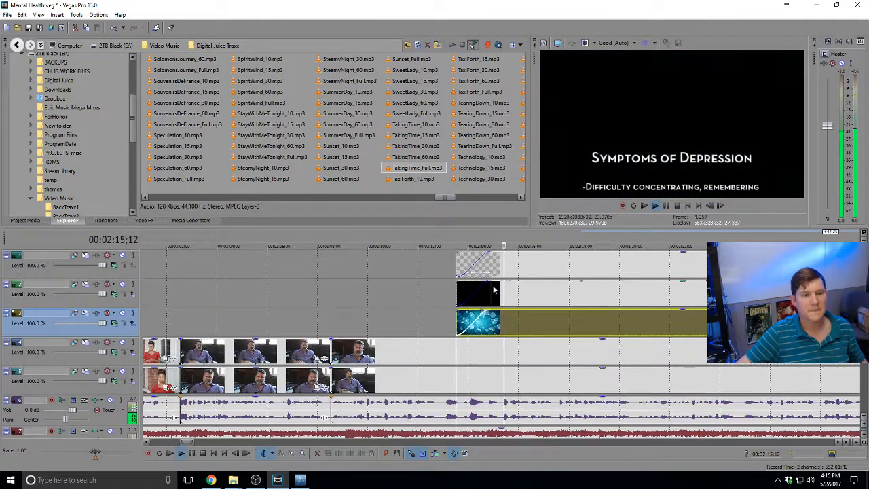
{"action": "key", "text": "space"}
{"action": "left_click_drag", "start_coordinate": [457, 265], "coordinate": [487, 265]}
Lower the black track's level to about 42% and preview the dimmed credits
{"action": "left_click", "coordinate": [533, 290]}
{"action": "scroll", "coordinate": [532, 291], "scroll_direction": "down", "scroll_amount": 3}
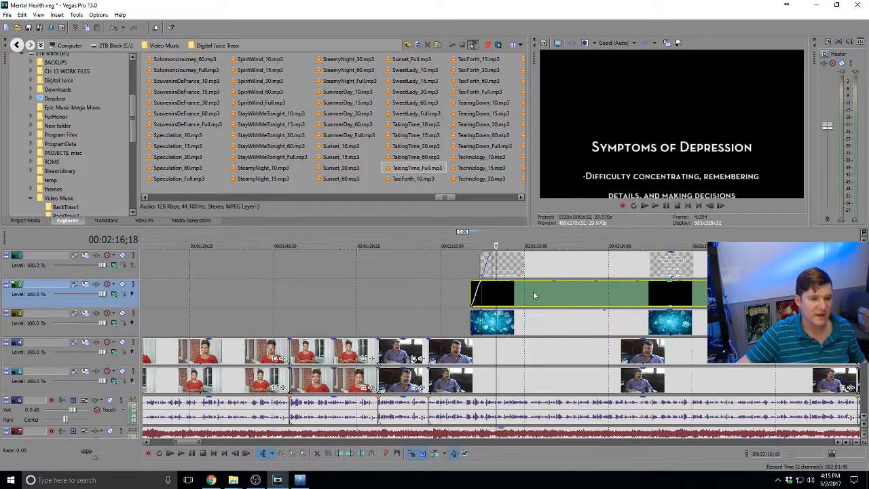
{"action": "scroll", "coordinate": [533, 290], "scroll_direction": "down", "scroll_amount": 3}
{"action": "left_click", "coordinate": [533, 291]}
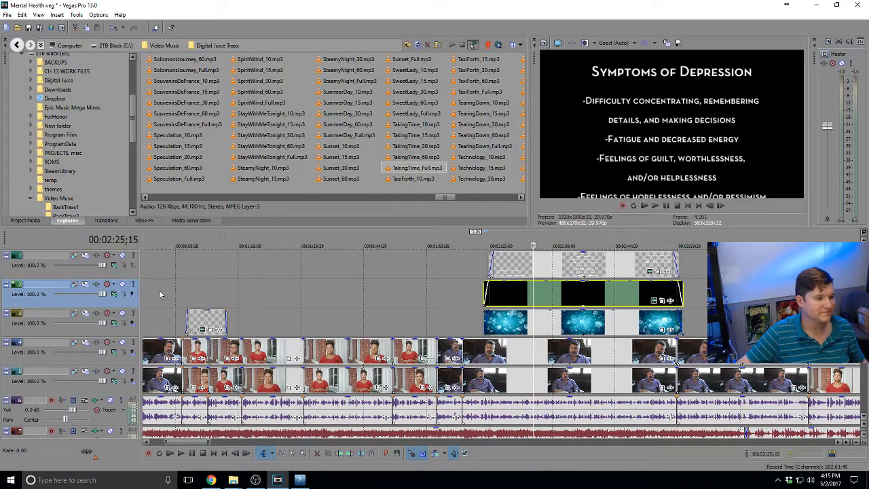
{"action": "left_click_drag", "start_coordinate": [103, 294], "coordinate": [78, 299]}
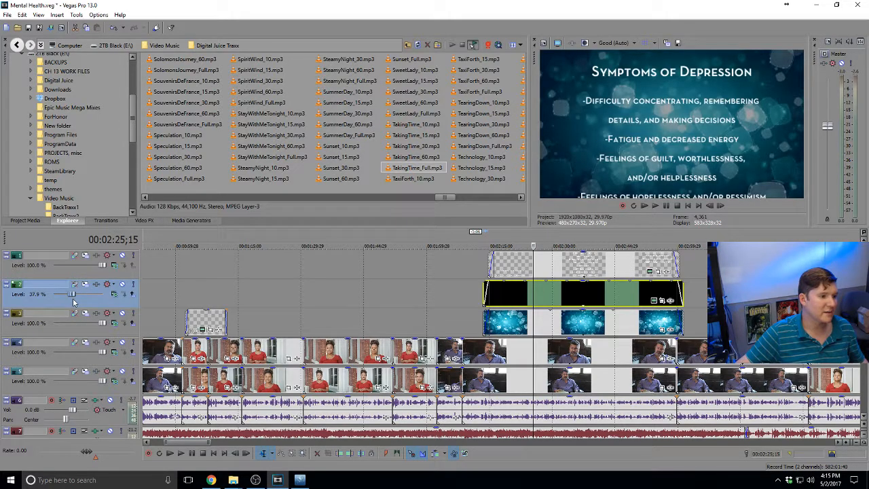
{"action": "left_click", "coordinate": [485, 296]}
{"action": "key", "text": "space"}
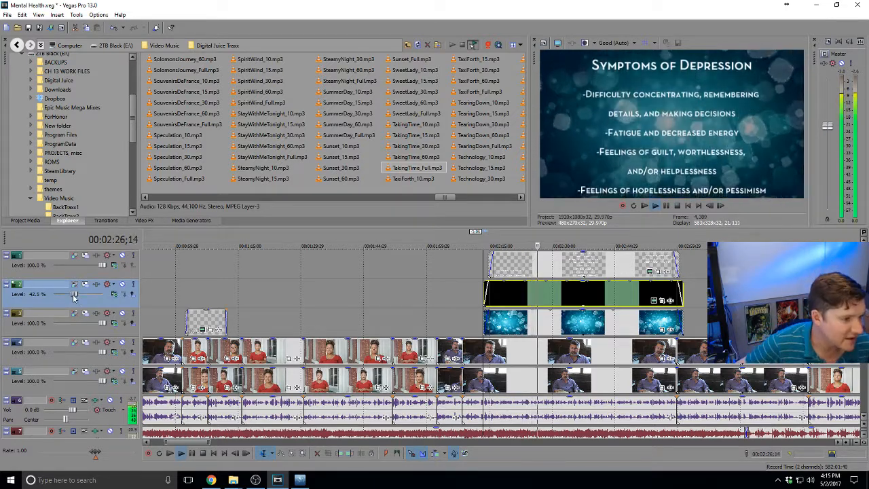
Drop the black track's Level to 25.9% while reviewing the credits to the end
{"action": "left_click_drag", "start_coordinate": [74, 293], "coordinate": [66, 294]}
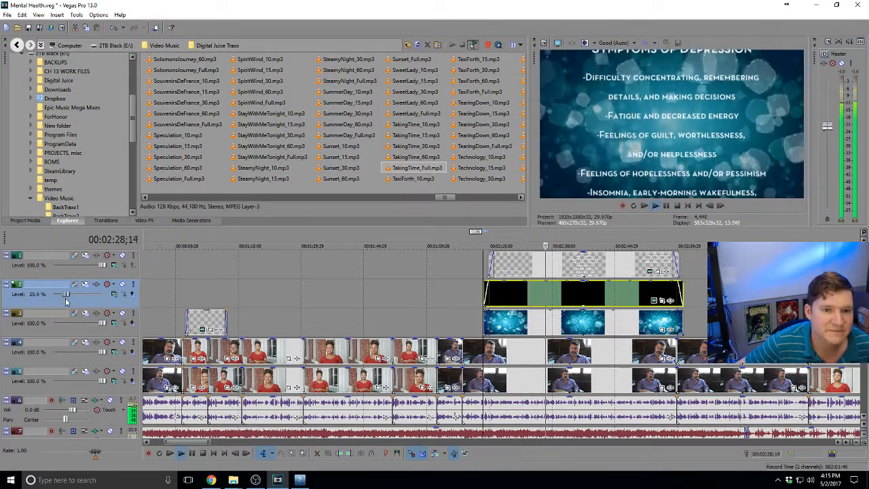
{"action": "left_click", "coordinate": [601, 305]}
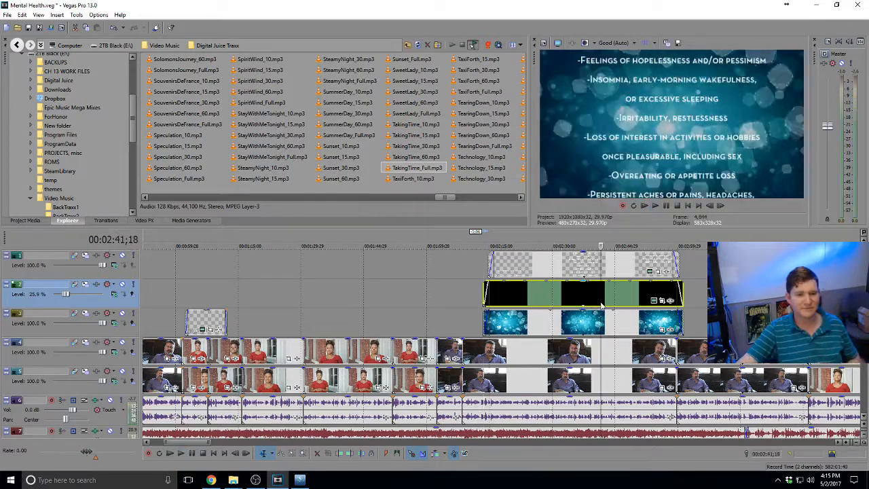
{"action": "scroll", "coordinate": [601, 303], "scroll_direction": "down", "scroll_amount": 3}
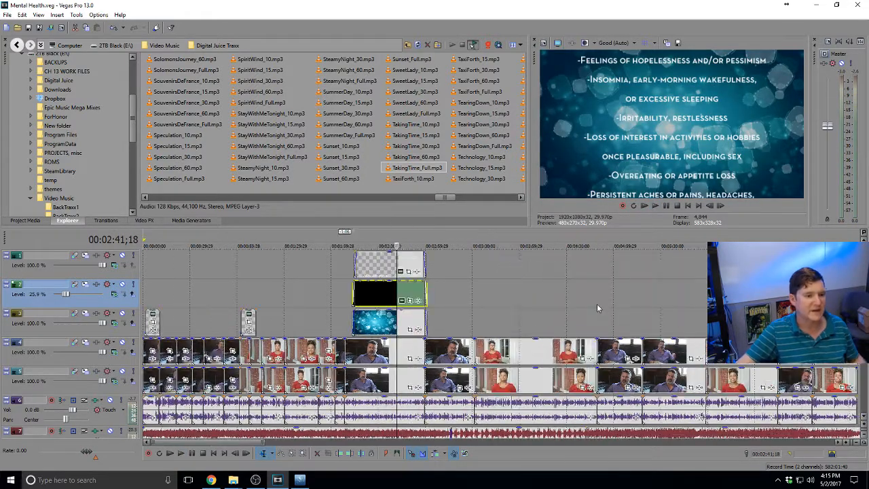
{"action": "left_click", "coordinate": [420, 291]}
{"action": "scroll", "coordinate": [420, 291], "scroll_direction": "up", "scroll_amount": 2}
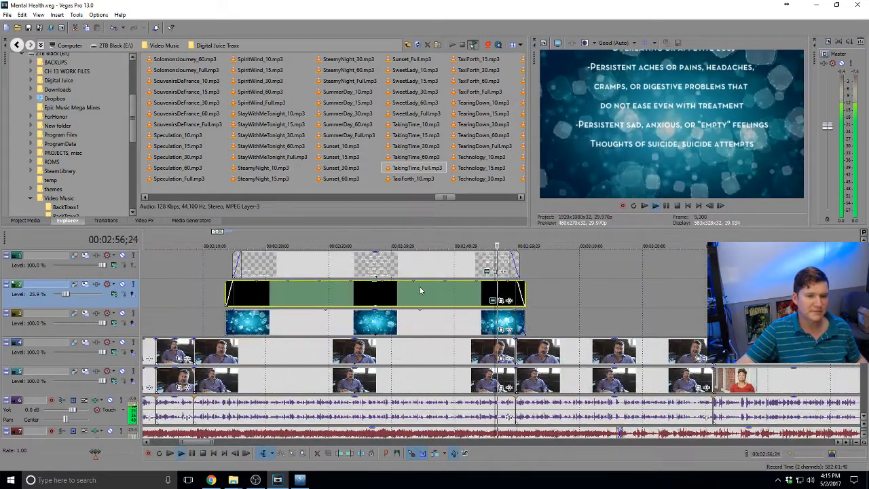
{"action": "left_click", "coordinate": [453, 270]}
{"action": "key", "text": "space"}
Add a leading dash to the 'Thoughts of suicide, suicide attempts' credit line and replay it
{"action": "left_click", "coordinate": [485, 273]}
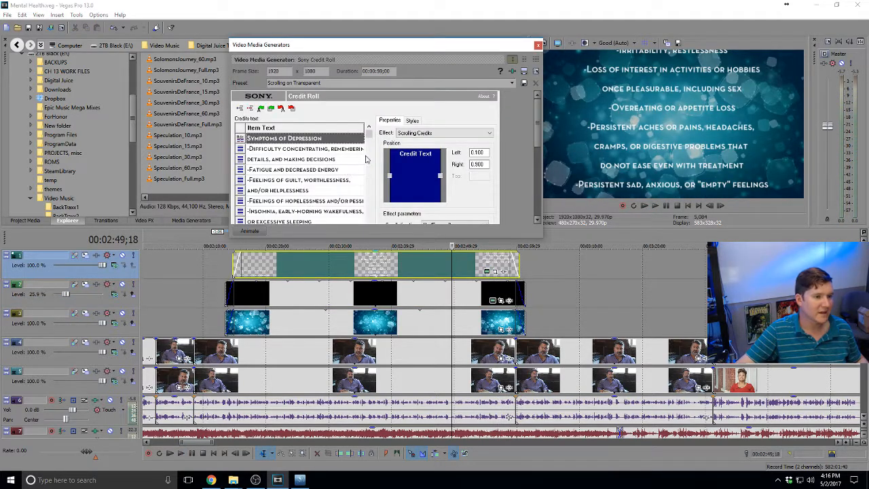
{"action": "left_click_drag", "start_coordinate": [370, 137], "coordinate": [359, 292]}
{"action": "scroll", "coordinate": [478, 201], "scroll_direction": "down", "scroll_amount": 1}
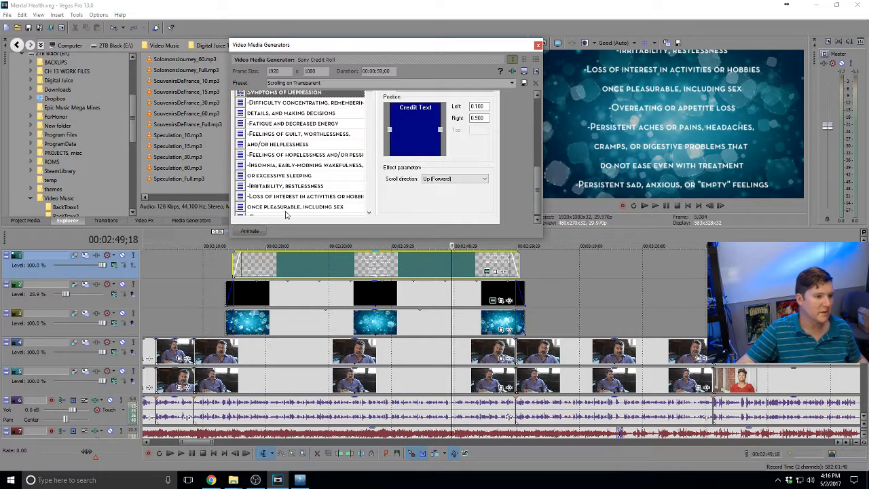
{"action": "scroll", "coordinate": [285, 214], "scroll_direction": "down", "scroll_amount": 3}
{"action": "left_click", "coordinate": [249, 202]}
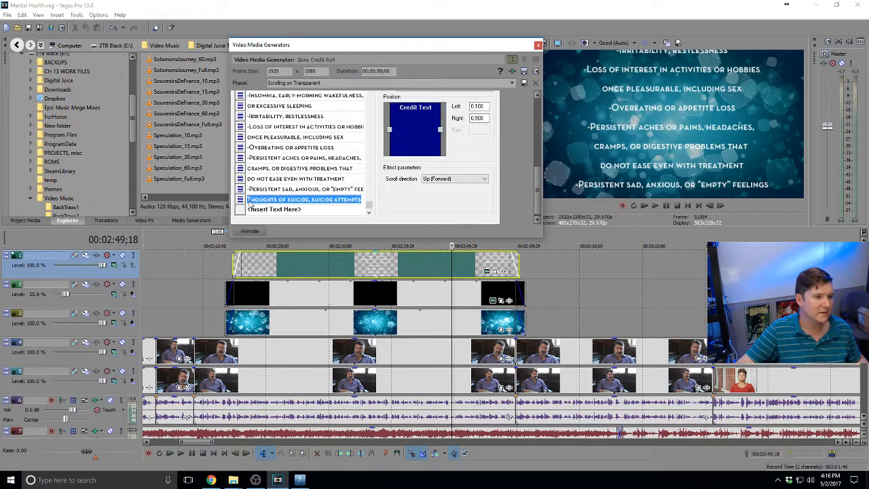
{"action": "left_click", "coordinate": [249, 200]}
{"action": "type", "text": "-"}
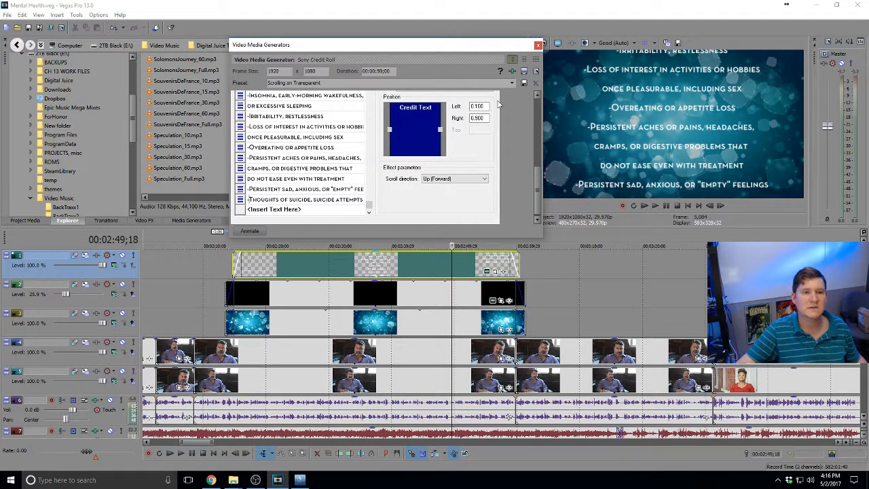
{"action": "left_click", "coordinate": [537, 46]}
{"action": "left_click", "coordinate": [511, 258]}
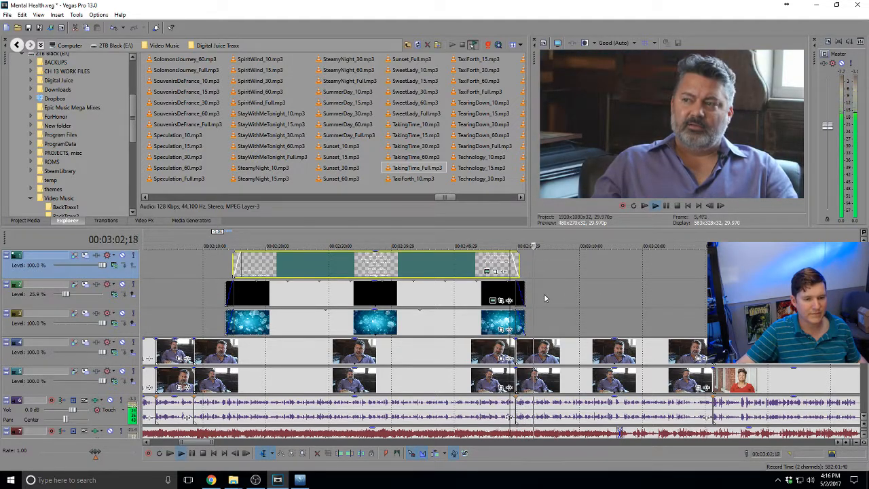
{"action": "scroll", "coordinate": [543, 293], "scroll_direction": "down", "scroll_amount": 3}
{"action": "key", "text": "space"}
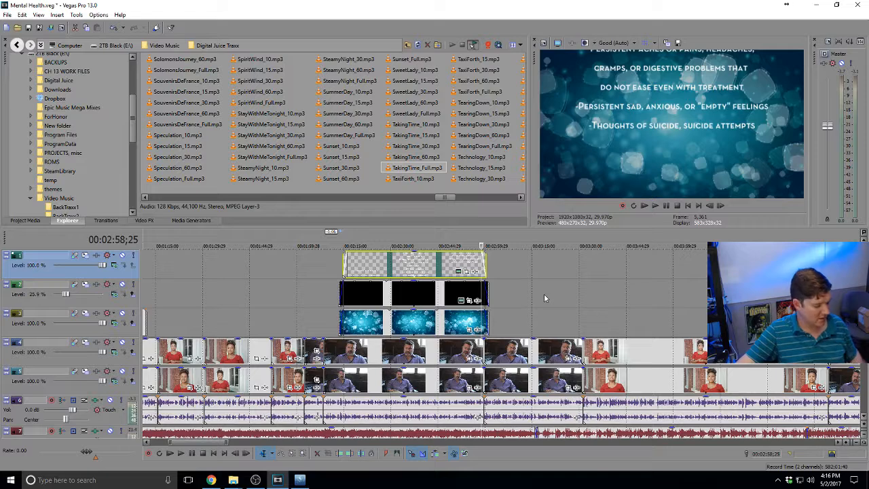
{"action": "key", "text": "alt+Tab"}
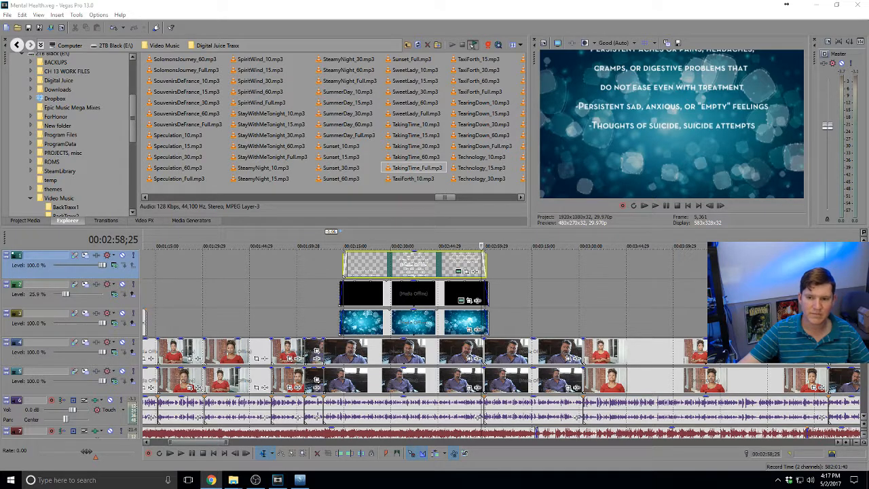
Paste a copy of the credit-roll event later on track 1 and nudge it into place
{"action": "left_click", "coordinate": [429, 267]}
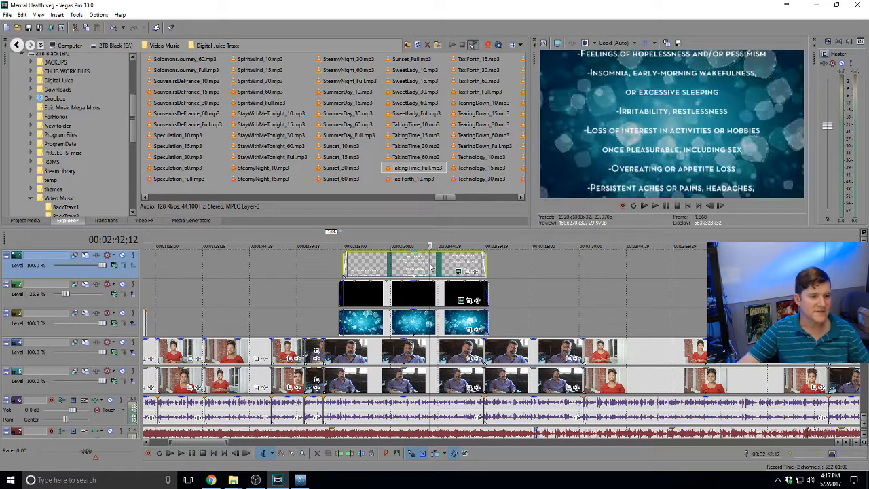
{"action": "left_click", "coordinate": [521, 266]}
{"action": "key", "text": "ctrl+v"}
{"action": "left_click", "coordinate": [510, 205]}
{"action": "left_click_drag", "start_coordinate": [570, 268], "coordinate": [561, 268]}
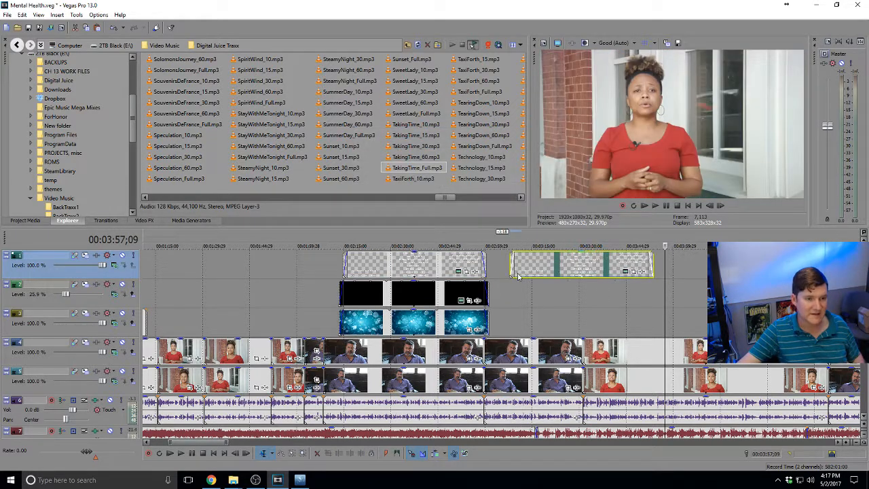
Copy the black backing clip and paste it aligned beneath the new credits
{"action": "left_click", "coordinate": [448, 286]}
{"action": "key", "text": "ctrl+c"}
{"action": "left_click", "coordinate": [539, 294]}
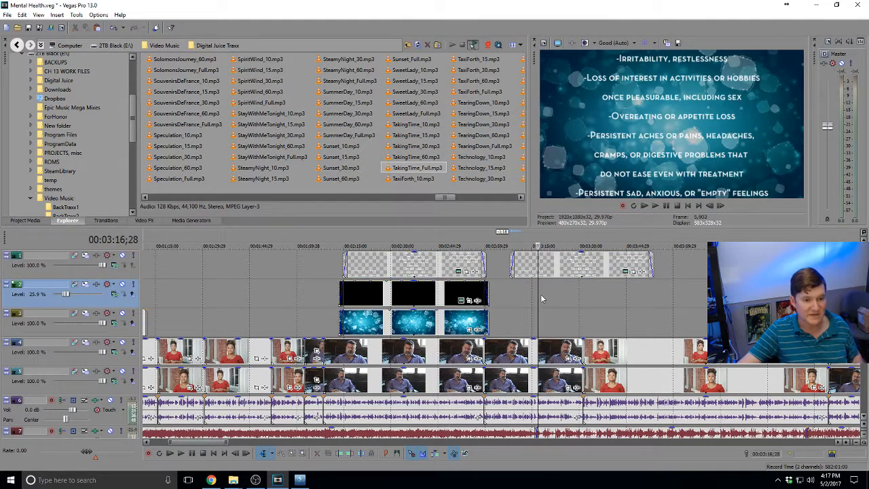
{"action": "key", "text": "ctrl+v"}
{"action": "left_click", "coordinate": [508, 205]}
{"action": "left_click_drag", "start_coordinate": [569, 290], "coordinate": [540, 291]}
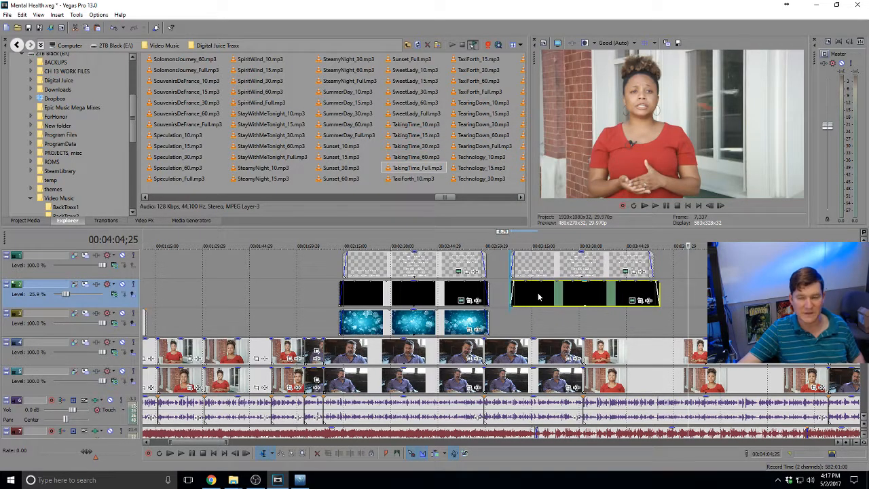
{"action": "key", "text": "alt+Tab"}
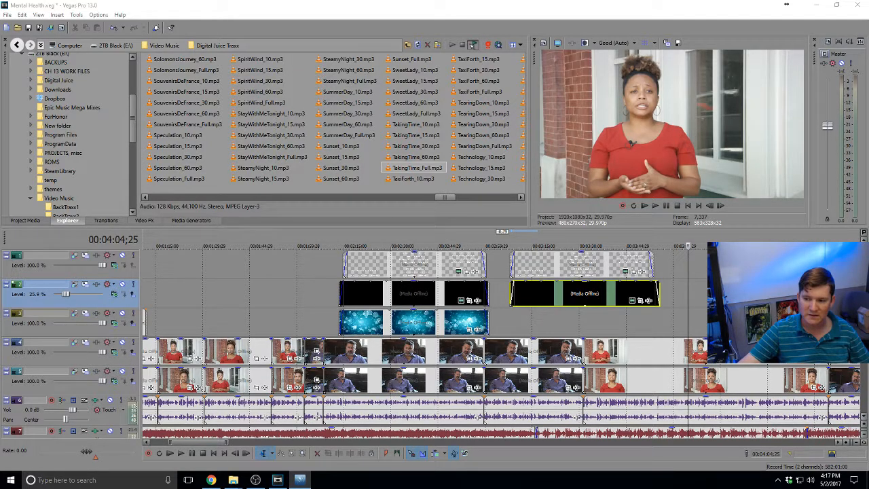
{"action": "key", "text": "alt+Tab"}
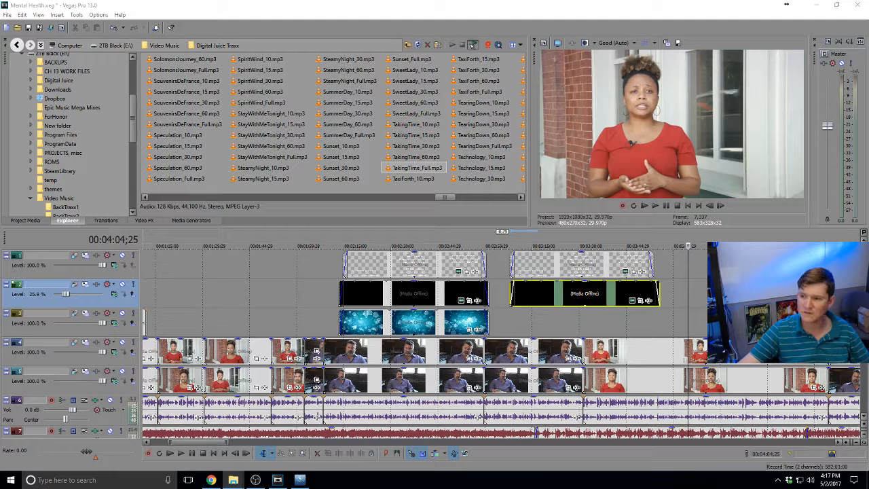
Place the gold bokeh clip on track 3 beneath the copied credits
{"action": "left_click_drag", "start_coordinate": [514, 326], "coordinate": [533, 326]}
{"action": "left_click", "coordinate": [496, 323]}
{"action": "scroll", "coordinate": [496, 324], "scroll_direction": "up", "scroll_amount": 3}
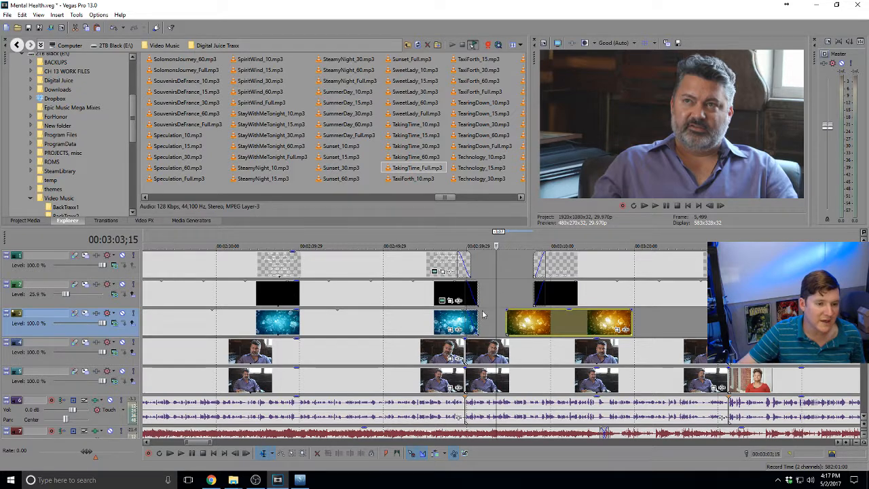
{"action": "left_click", "coordinate": [499, 317]}
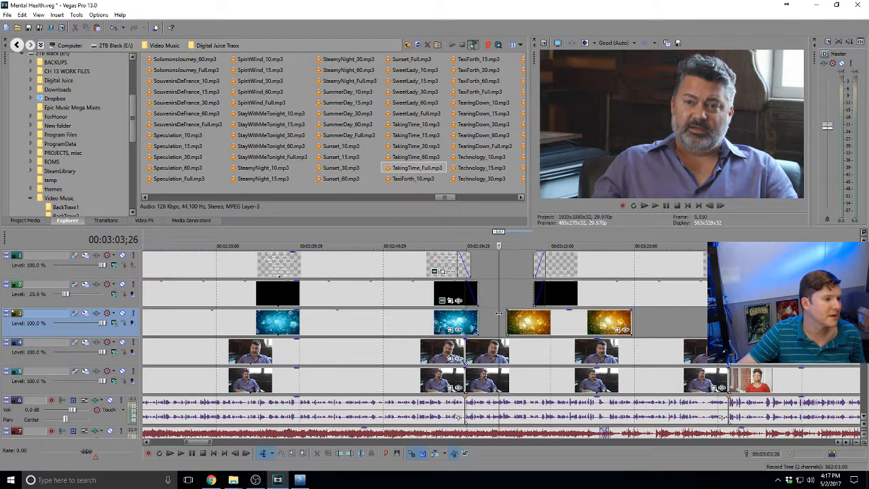
{"action": "scroll", "coordinate": [499, 316], "scroll_direction": "down", "scroll_amount": 3}
Open the generator settings of the copied credit roll
{"action": "left_click", "coordinate": [611, 318]}
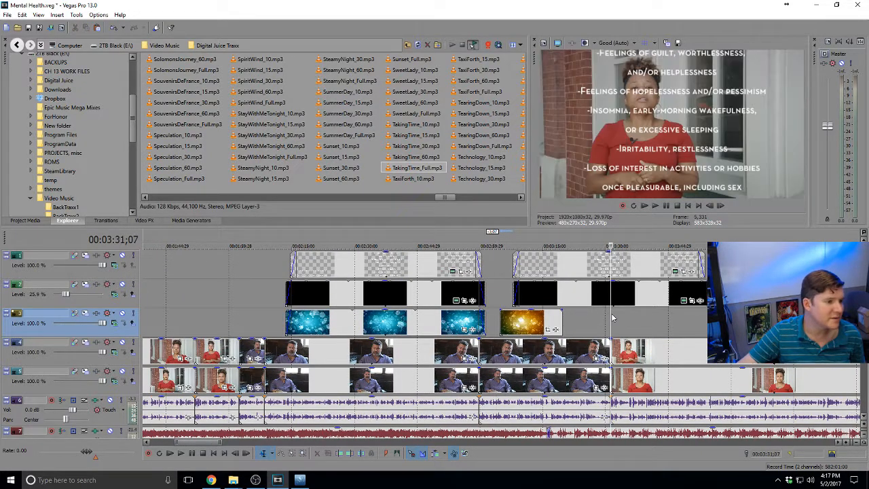
{"action": "left_click", "coordinate": [610, 259]}
{"action": "left_click", "coordinate": [675, 271]}
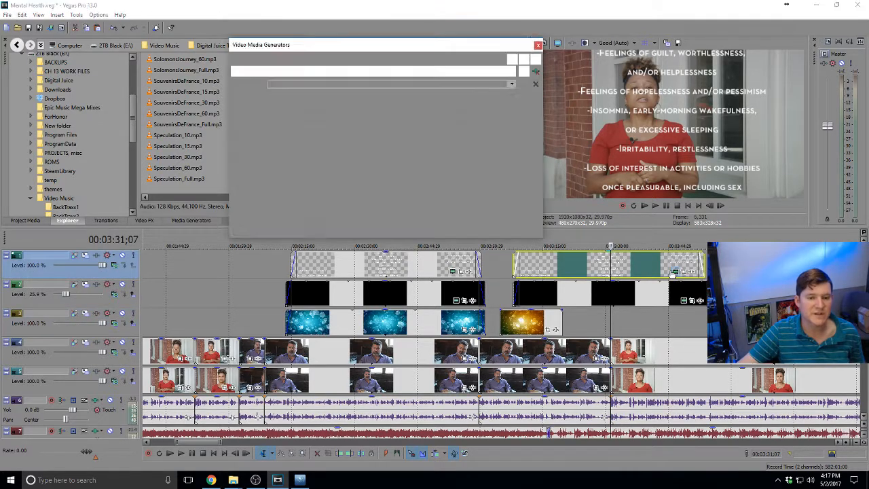
Set the copied credit roll's Duration to 00:00:35;00 and shorten its timeline event
{"action": "left_click", "coordinate": [378, 71]}
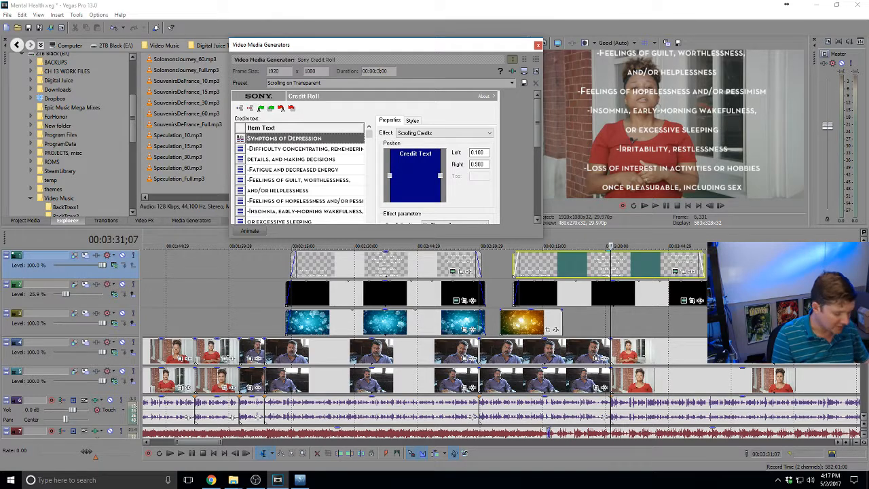
{"action": "type", "text": "5"}
{"action": "key", "text": "Return"}
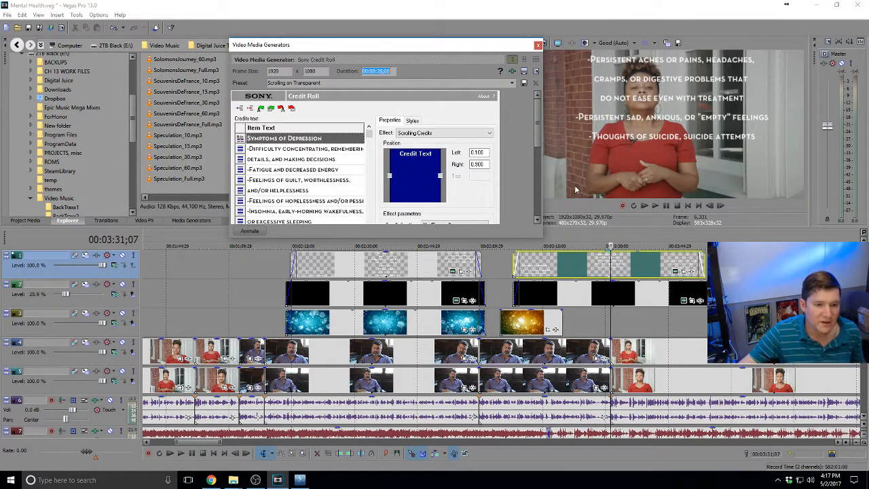
{"action": "left_click_drag", "start_coordinate": [704, 264], "coordinate": [576, 267]}
Align the black backing clip with the copied credit roll
{"action": "left_click", "coordinate": [612, 316]}
{"action": "scroll", "coordinate": [612, 316], "scroll_direction": "up", "scroll_amount": 8}
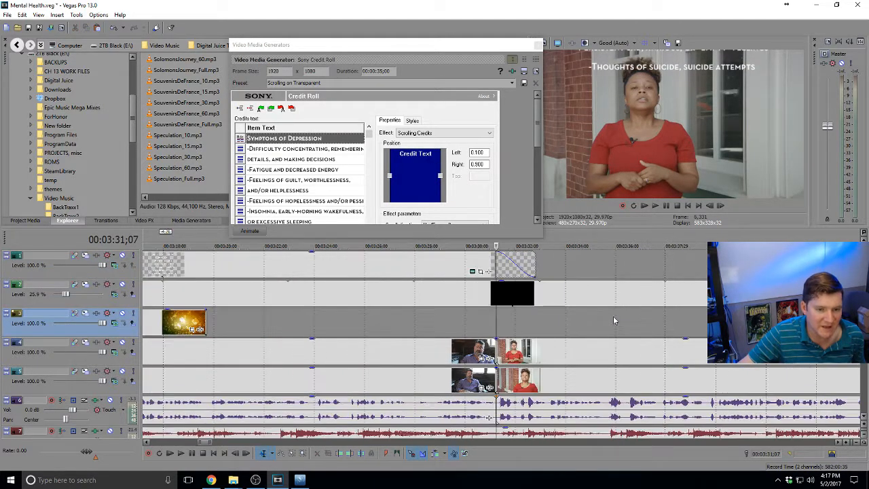
{"action": "scroll", "coordinate": [595, 313], "scroll_direction": "down", "scroll_amount": 6}
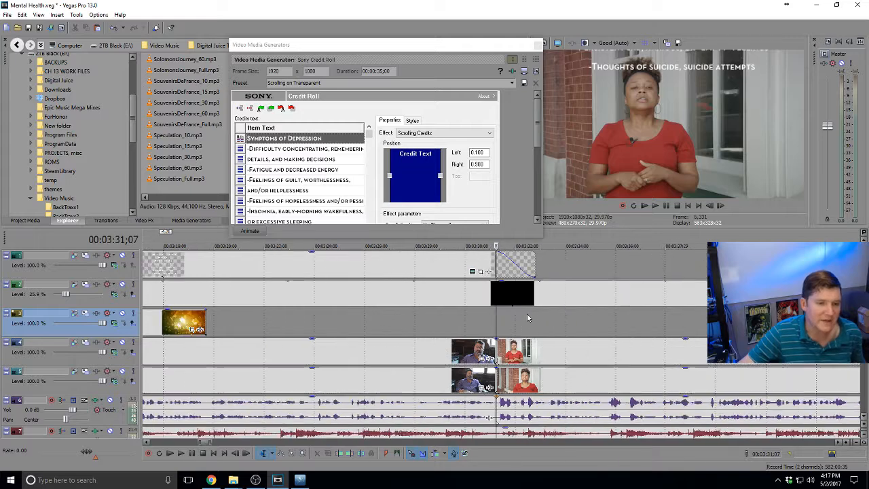
{"action": "scroll", "coordinate": [472, 271], "scroll_direction": "down", "scroll_amount": 1}
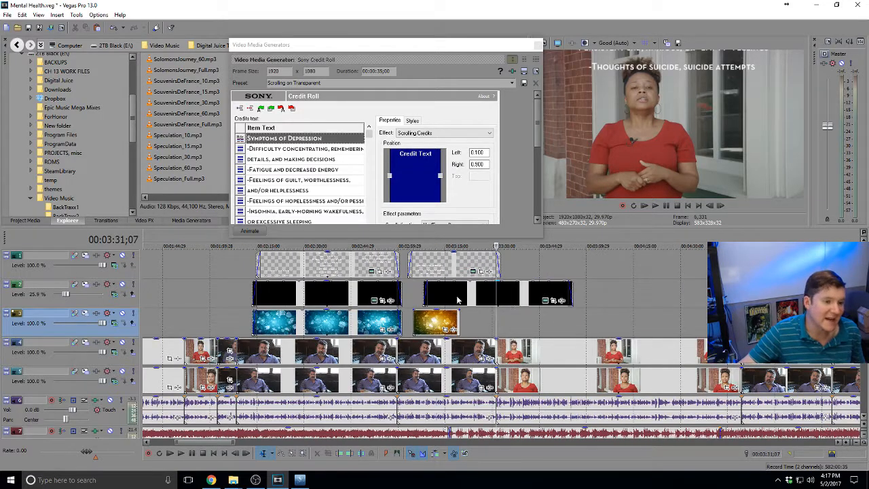
{"action": "left_click_drag", "start_coordinate": [457, 298], "coordinate": [439, 298]}
{"action": "left_click", "coordinate": [419, 297]}
{"action": "scroll", "coordinate": [420, 297], "scroll_direction": "up", "scroll_amount": 2}
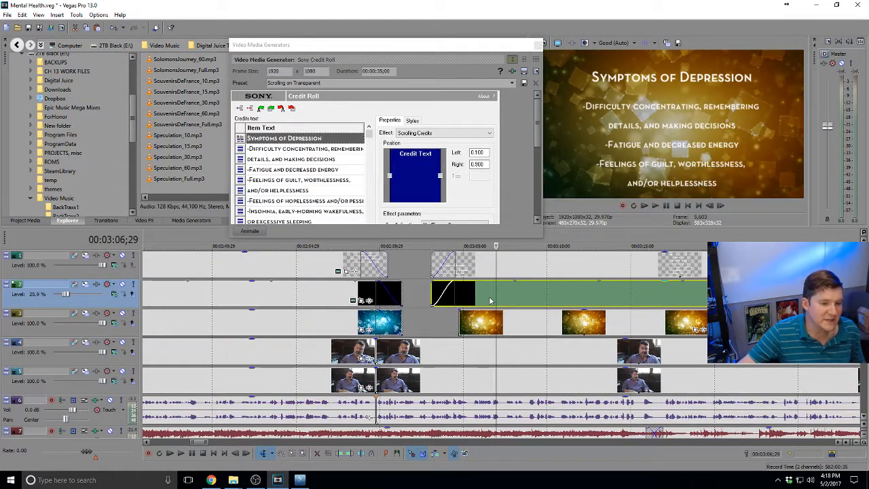
{"action": "scroll", "coordinate": [495, 292], "scroll_direction": "up", "scroll_amount": 1}
Trim the copied credit roll's end slightly and preview it from the start
{"action": "left_click", "coordinate": [653, 262]}
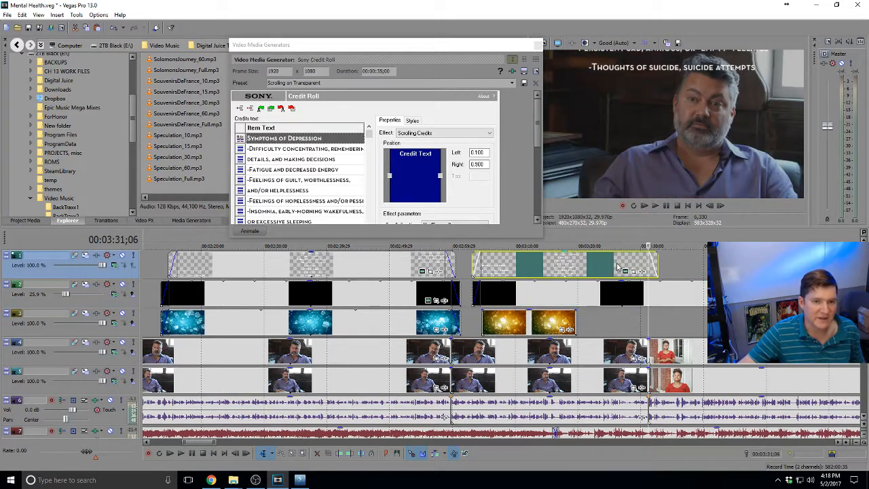
{"action": "left_click_drag", "start_coordinate": [656, 256], "coordinate": [641, 259]}
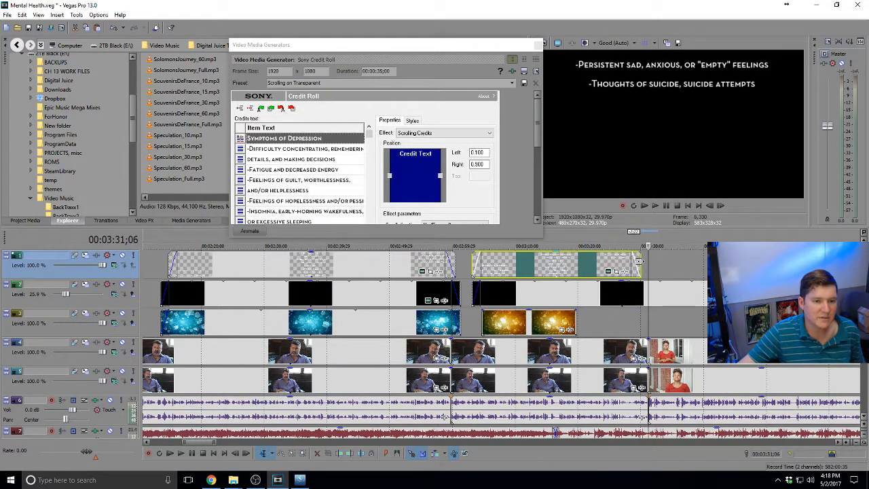
{"action": "left_click", "coordinate": [483, 267]}
{"action": "left_click", "coordinate": [471, 266]}
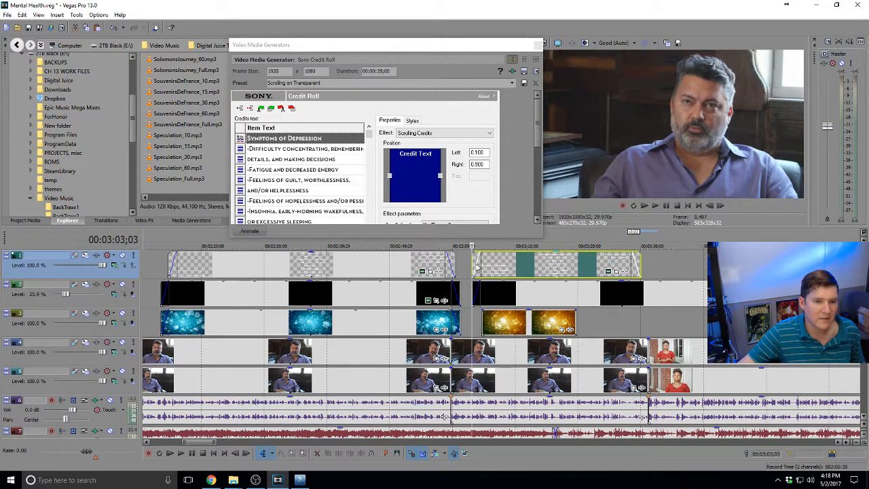
{"action": "key", "text": "space"}
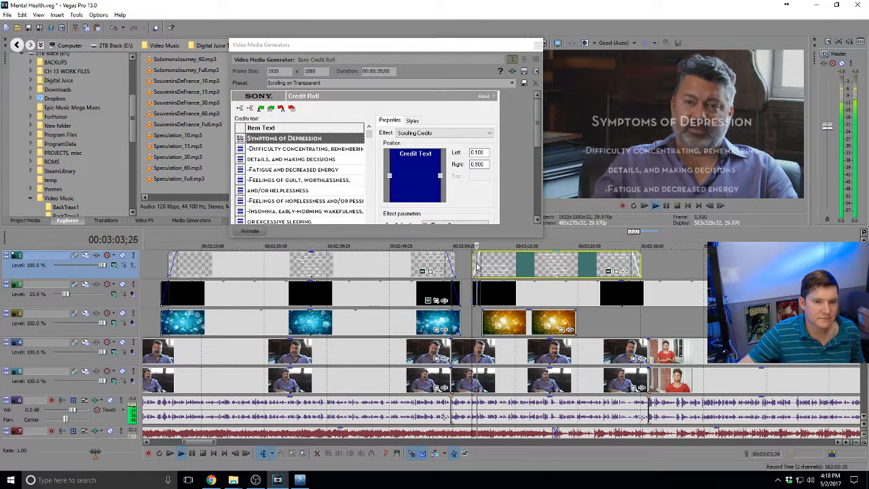
{"action": "key", "text": "space"}
Line the gold bokeh up under the black clip and shift the credit roll later
{"action": "left_click", "coordinate": [542, 272]}
{"action": "left_click", "coordinate": [509, 316]}
{"action": "scroll", "coordinate": [509, 317], "scroll_direction": "up", "scroll_amount": 5}
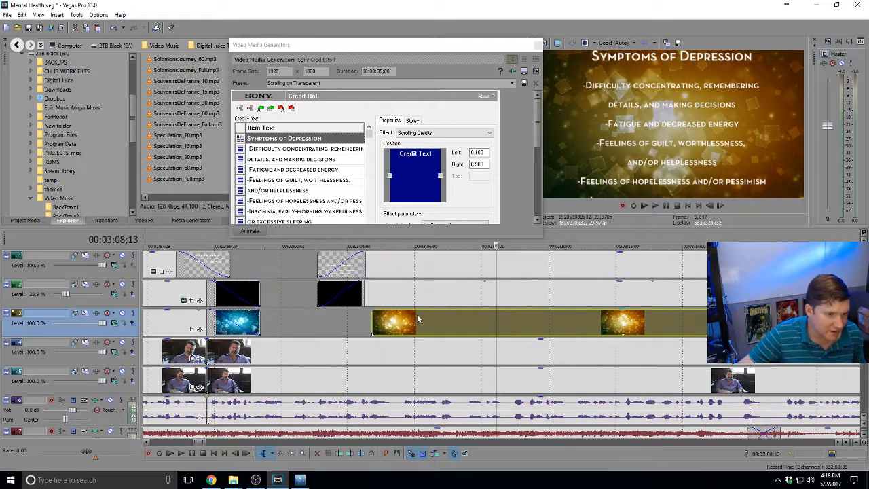
{"action": "left_click_drag", "start_coordinate": [410, 319], "coordinate": [356, 319]}
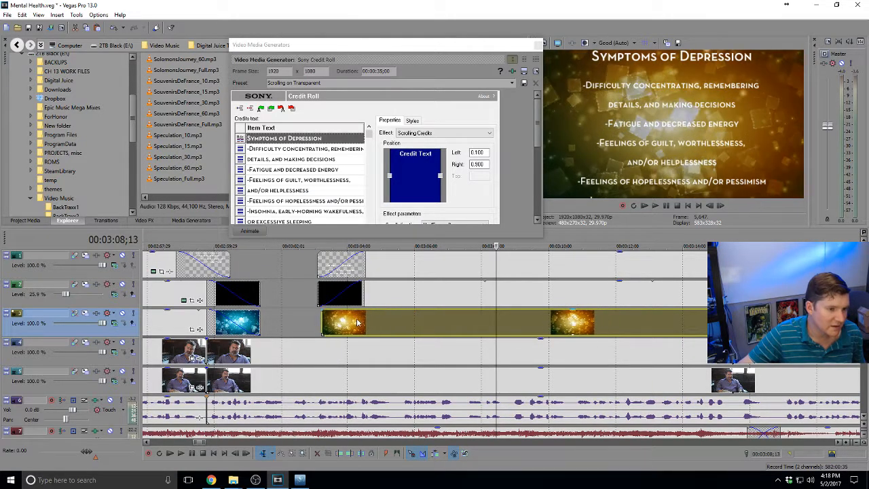
{"action": "scroll", "coordinate": [486, 289], "scroll_direction": "down", "scroll_amount": 3}
{"action": "left_click_drag", "start_coordinate": [488, 268], "coordinate": [508, 268]}
Match the gold bokeh's end to the cut below and shorten the credit roll's end
{"action": "left_click", "coordinate": [615, 324]}
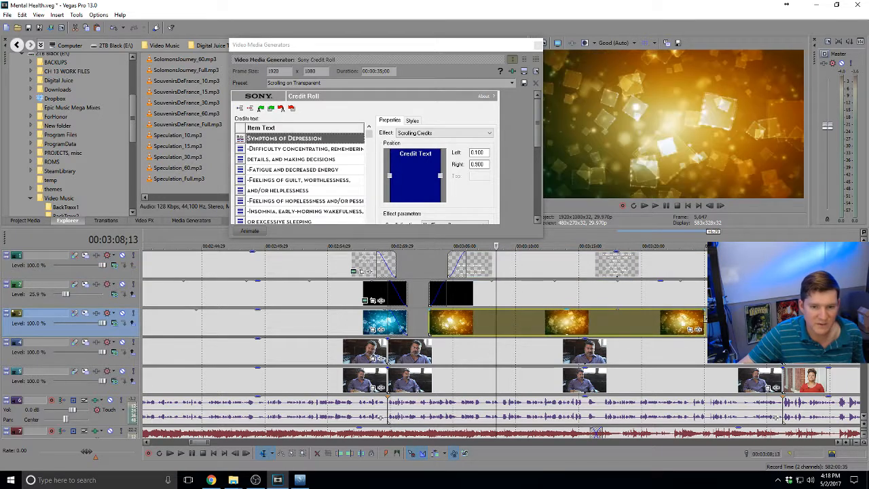
{"action": "mouse_move", "coordinate": [787, 323]}
{"action": "left_mouse_down"}
{"action": "mouse_move", "coordinate": [797, 323]}
{"action": "mouse_move", "coordinate": [787, 323]}
{"action": "left_mouse_up"}
{"action": "left_click_drag", "start_coordinate": [785, 264], "coordinate": [771, 265]}
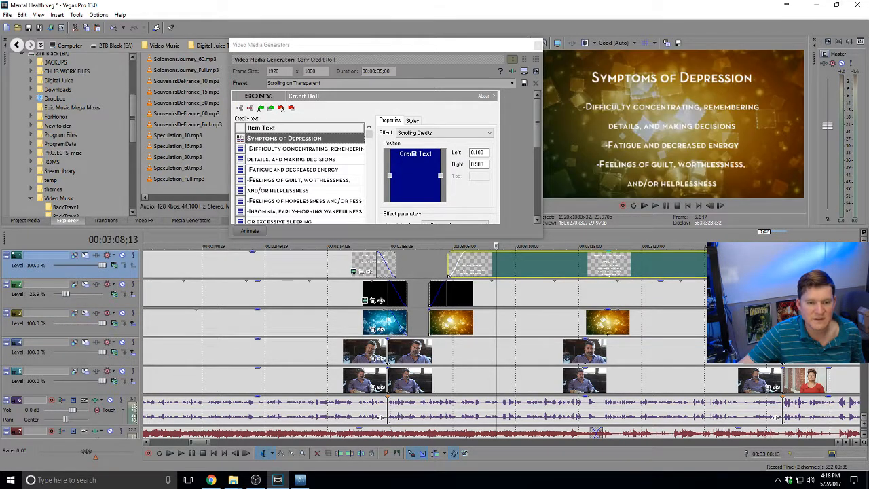
{"action": "scroll", "coordinate": [665, 299], "scroll_direction": "down", "scroll_amount": 5}
Trim the black backing event and the gold bokeh event so their ends line up
{"action": "left_click", "coordinate": [613, 294]}
{"action": "left_click_drag", "start_coordinate": [613, 294], "coordinate": [591, 296]}
{"action": "left_click", "coordinate": [592, 296]}
{"action": "scroll", "coordinate": [592, 296], "scroll_direction": "up", "scroll_amount": 4}
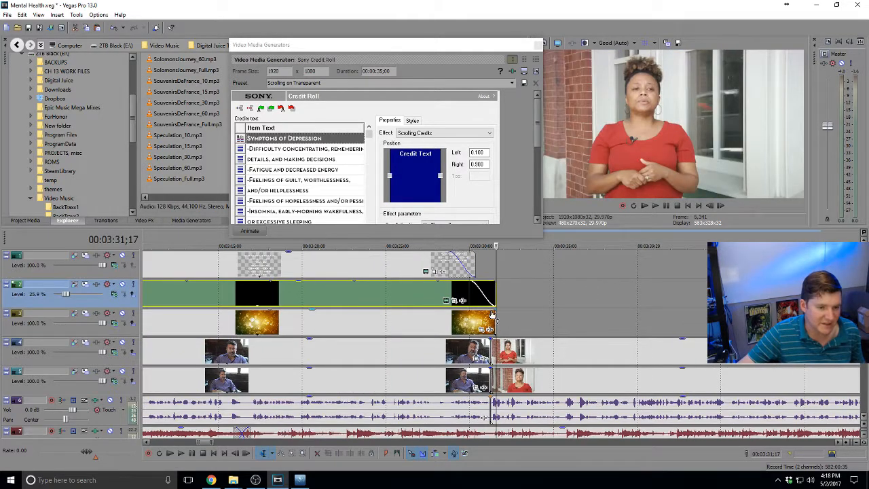
{"action": "left_click", "coordinate": [491, 325]}
{"action": "scroll", "coordinate": [491, 325], "scroll_direction": "up", "scroll_amount": 4}
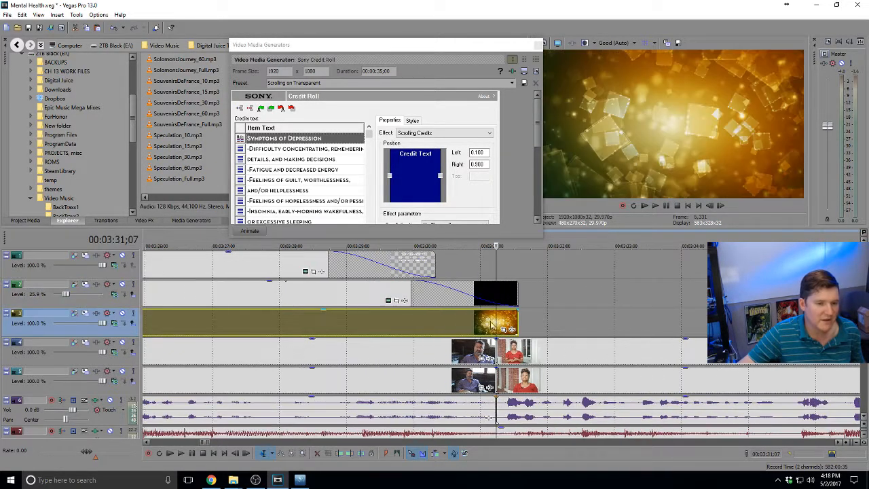
{"action": "left_click_drag", "start_coordinate": [519, 291], "coordinate": [601, 294]}
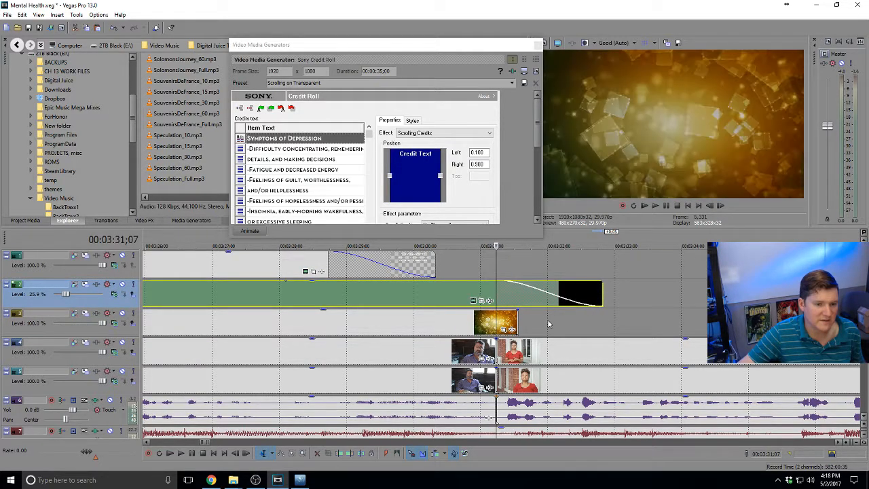
{"action": "left_click_drag", "start_coordinate": [518, 325], "coordinate": [497, 325]}
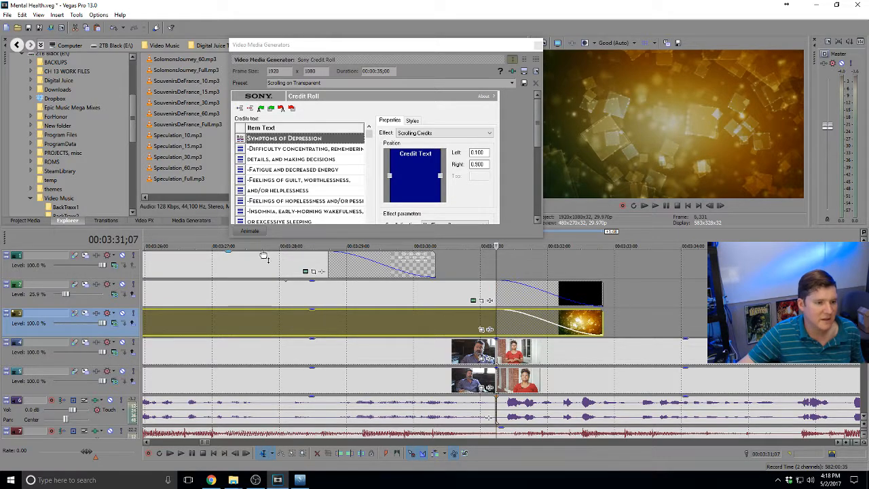
Move the second credits event earlier so it sits over the gold bokeh
{"action": "left_click_drag", "start_coordinate": [259, 262], "coordinate": [302, 262]}
{"action": "scroll", "coordinate": [302, 264], "scroll_direction": "down", "scroll_amount": 5}
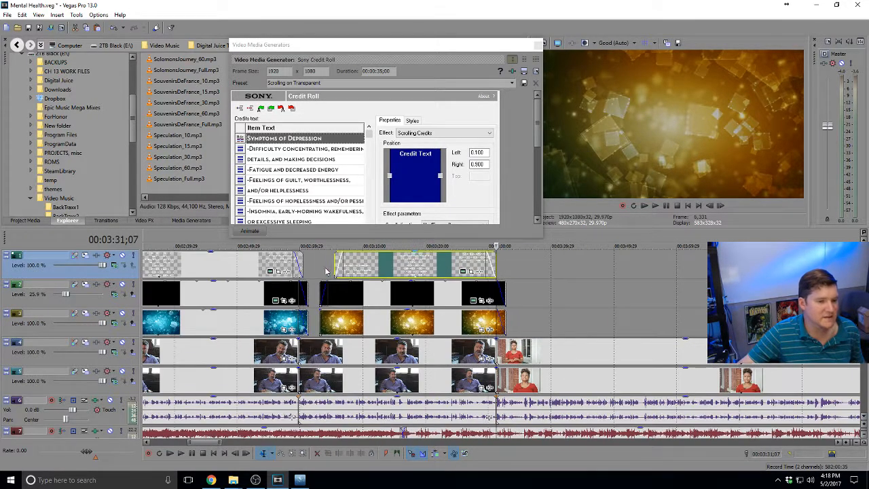
{"action": "left_click", "coordinate": [331, 267]}
{"action": "scroll", "coordinate": [331, 267], "scroll_direction": "up", "scroll_amount": 5}
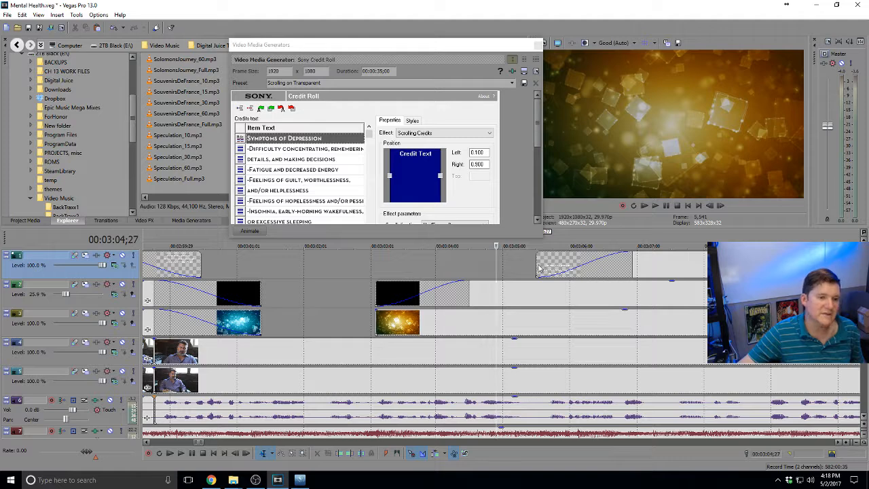
{"action": "left_click_drag", "start_coordinate": [541, 269], "coordinate": [470, 272]}
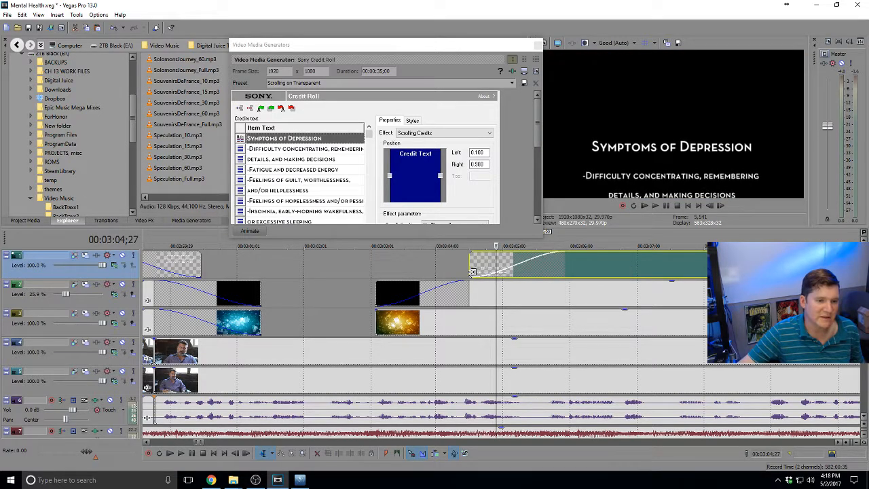
Preview the end of the gold section, then make the generator window taller to show more credit lines
{"action": "left_click", "coordinate": [380, 315]}
{"action": "scroll", "coordinate": [525, 309], "scroll_direction": "down", "scroll_amount": 5}
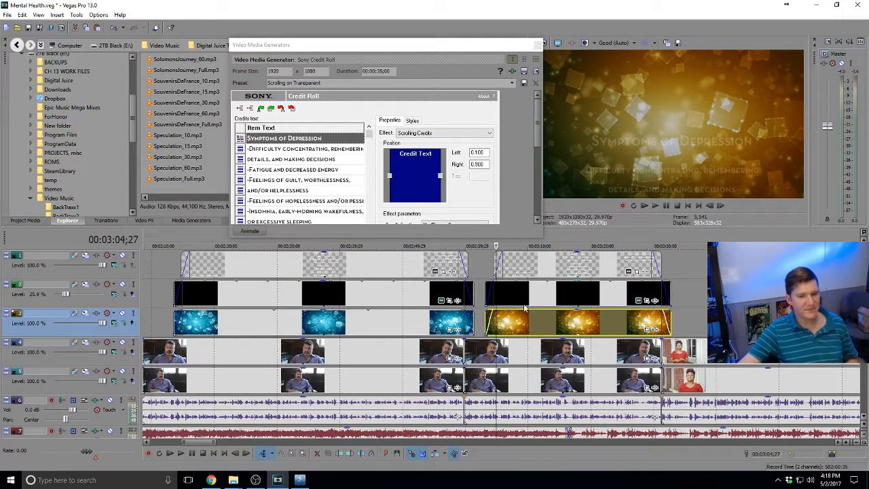
{"action": "left_click", "coordinate": [664, 291]}
{"action": "key", "text": "space"}
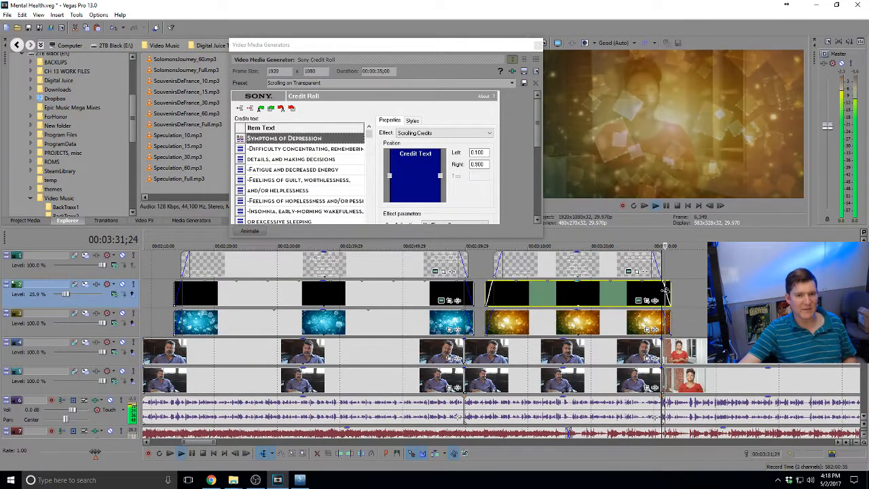
{"action": "key", "text": "space"}
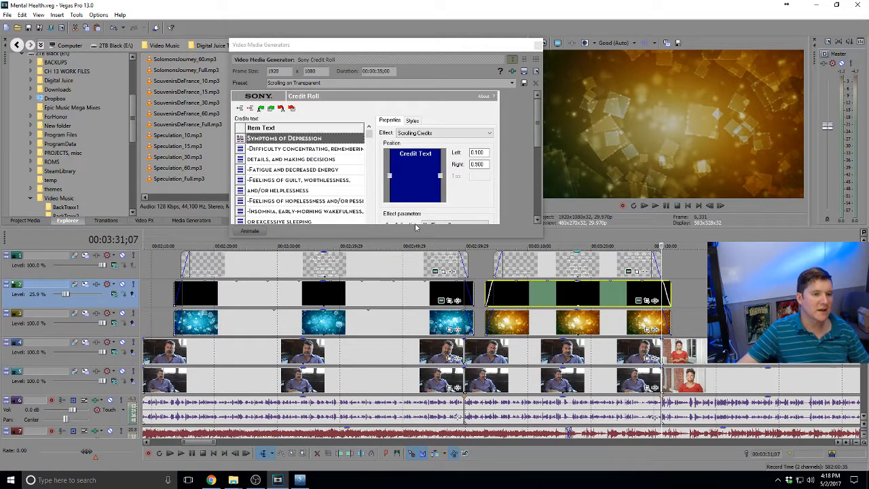
{"action": "left_click_drag", "start_coordinate": [422, 238], "coordinate": [421, 303]}
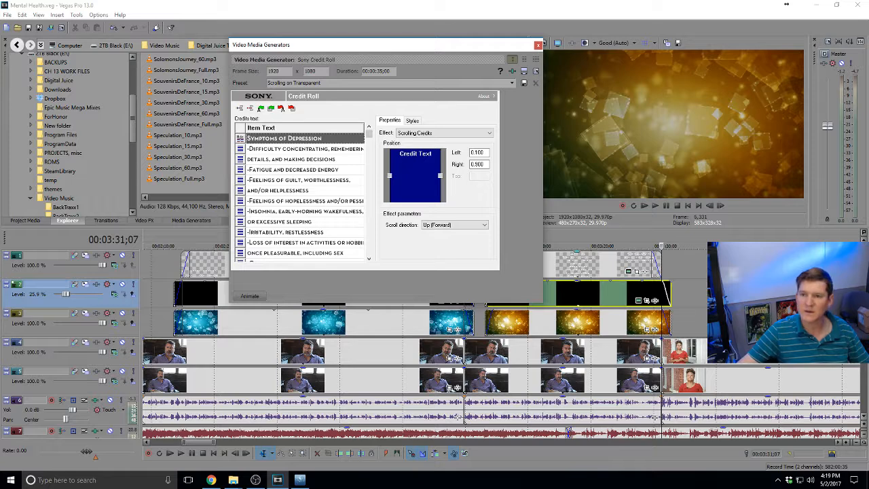
Change the heading 'Symptoms of Depression' to 'Symptoms of Anxiety'
{"action": "left_click", "coordinate": [295, 139]}
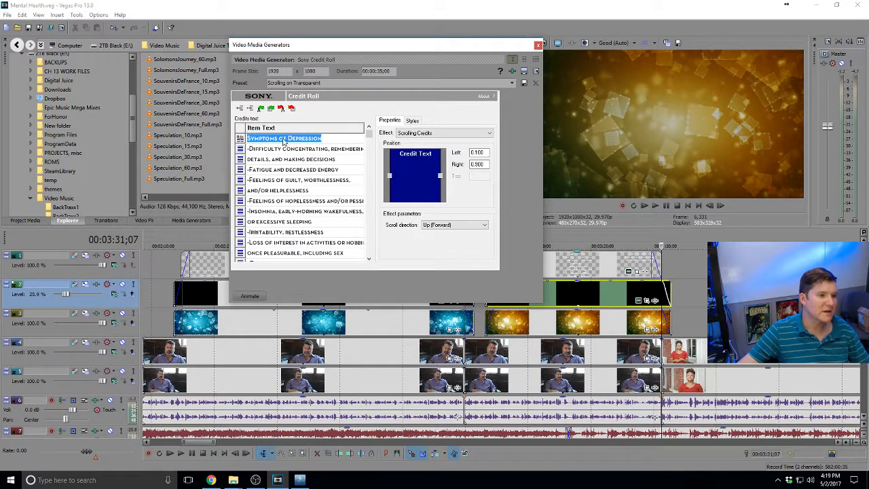
{"action": "left_click", "coordinate": [284, 139]}
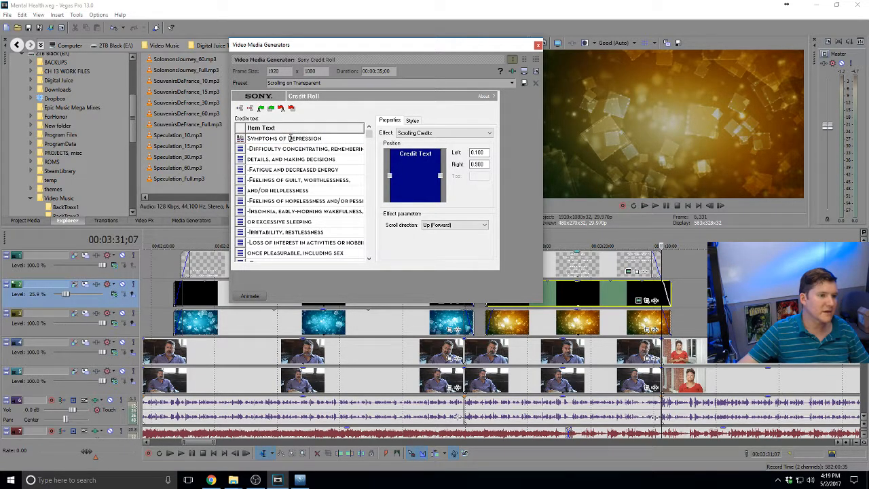
{"action": "key", "text": "shift+End"}
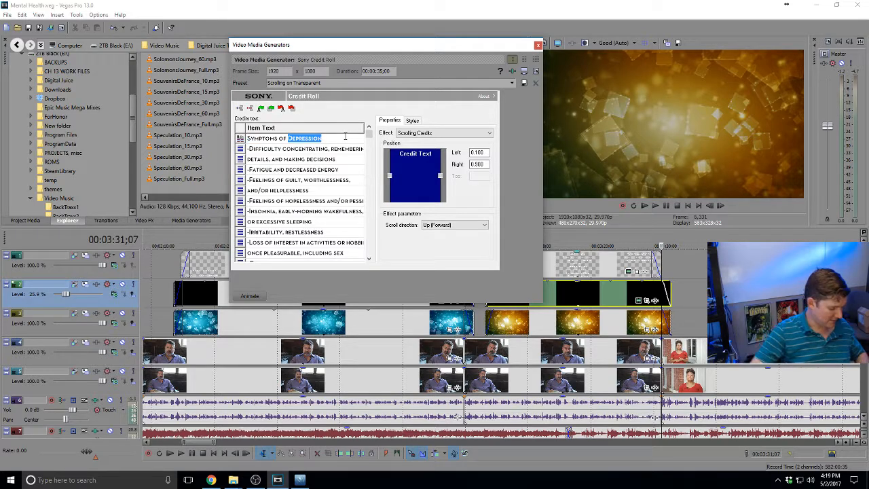
{"action": "type", "text": "Anxiety"}
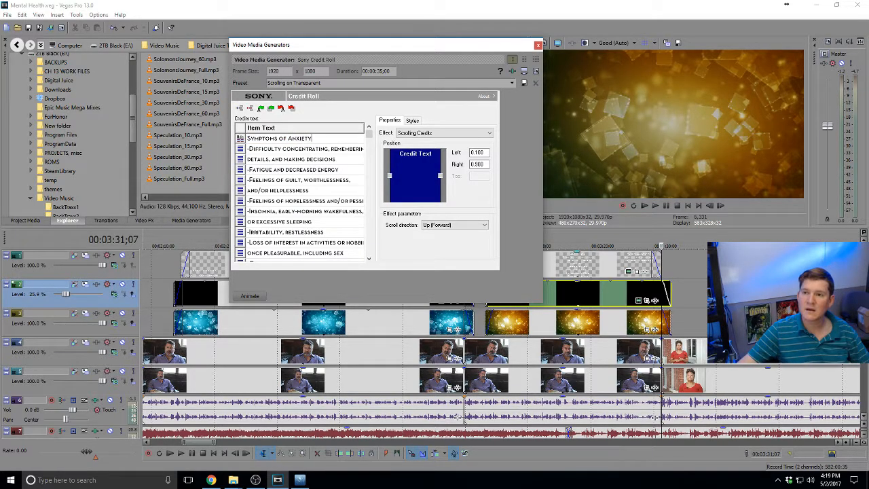
{"action": "key", "text": "alt+Tab"}
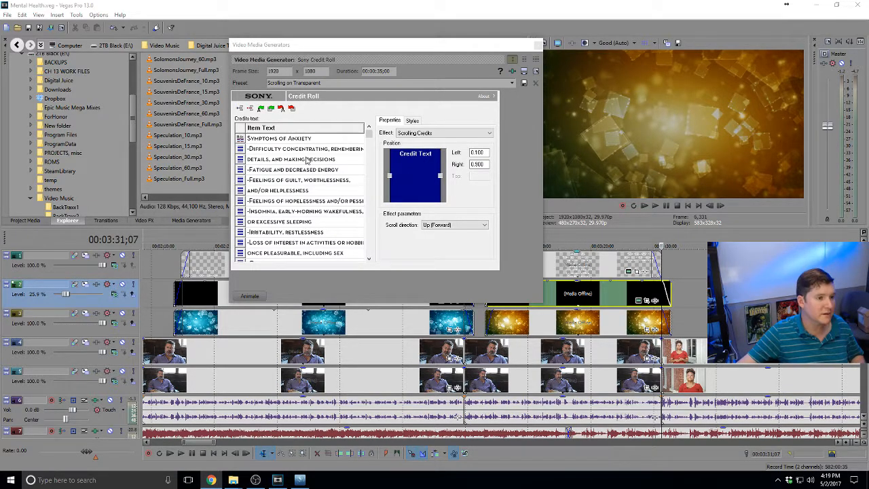
Replace the Difficulty concentrating line with '-Restlessness'
{"action": "left_click", "coordinate": [275, 151]}
{"action": "left_click", "coordinate": [275, 151]}
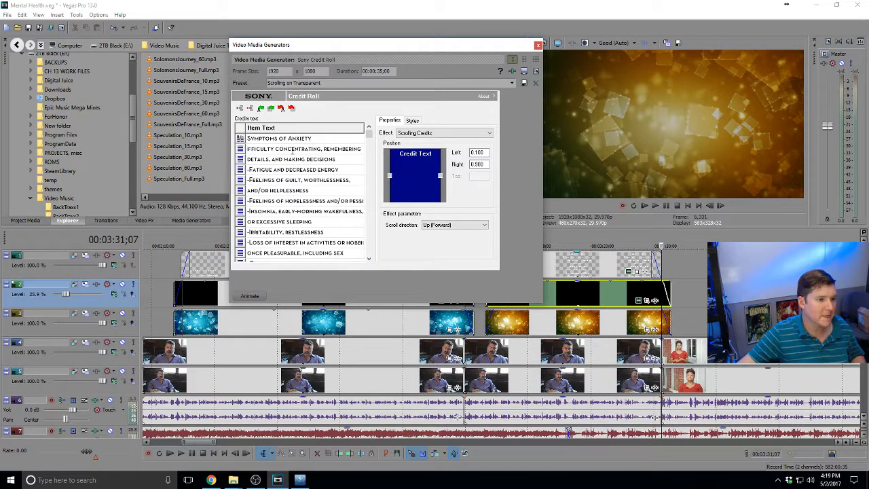
{"action": "left_click_drag", "start_coordinate": [292, 151], "coordinate": [234, 151]}
{"action": "left_click", "coordinate": [249, 150]}
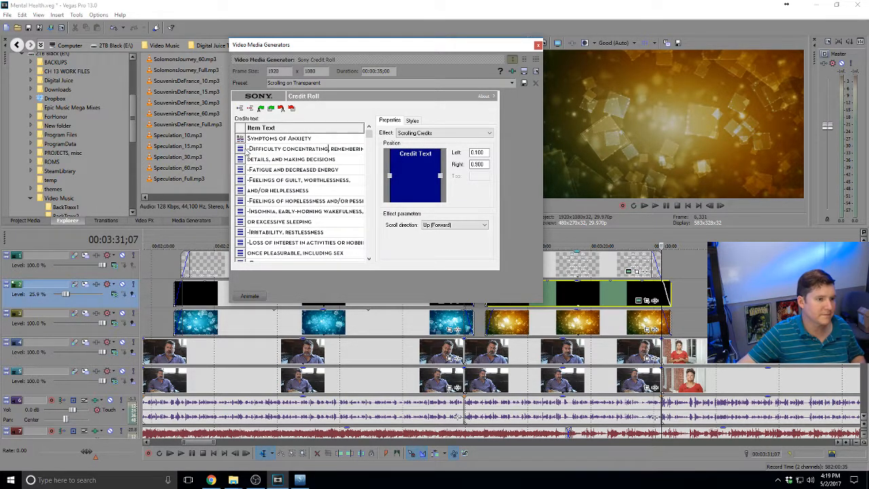
{"action": "left_click_drag", "start_coordinate": [250, 149], "coordinate": [406, 146]}
{"action": "type", "text": "-Restlessness"}
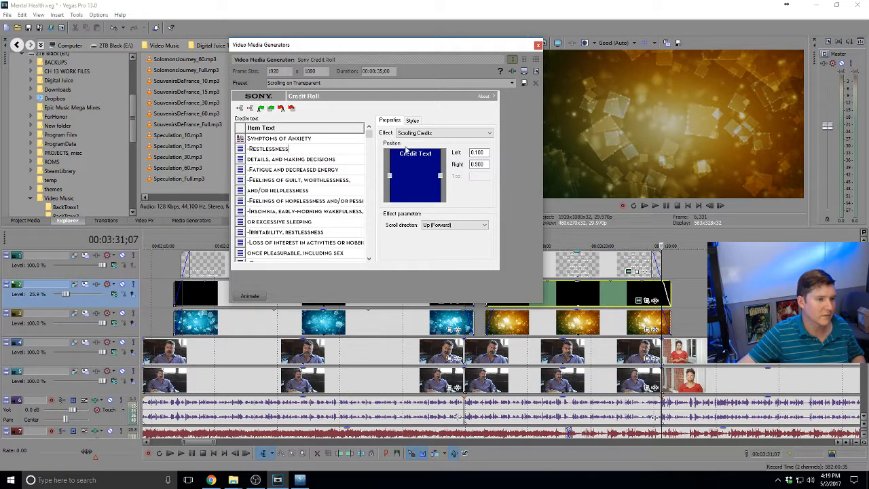
Replace the third credit line with '-Fatigue', copied from the browser
{"action": "key", "text": "alt+Tab"}
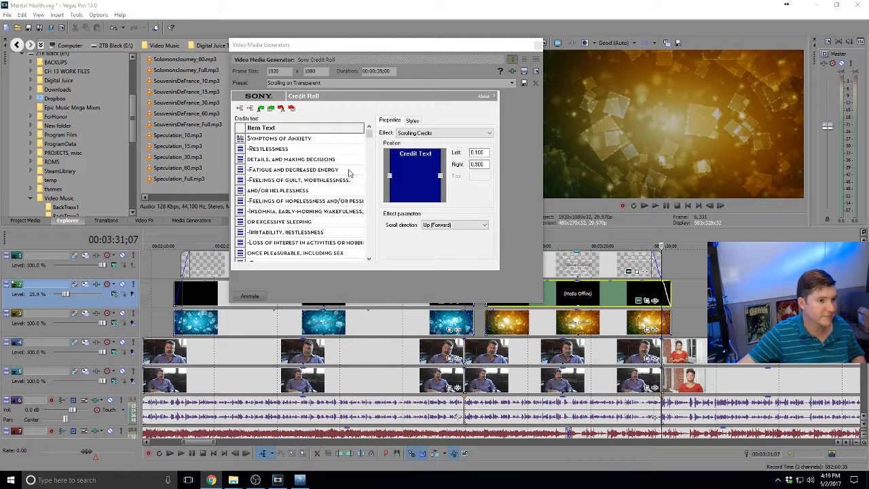
{"action": "left_click", "coordinate": [332, 156]}
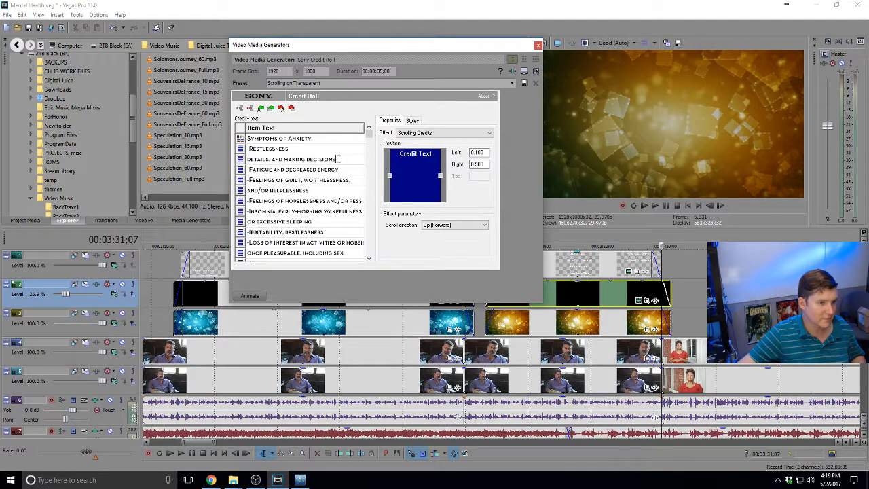
{"action": "left_click_drag", "start_coordinate": [284, 165], "coordinate": [238, 160]}
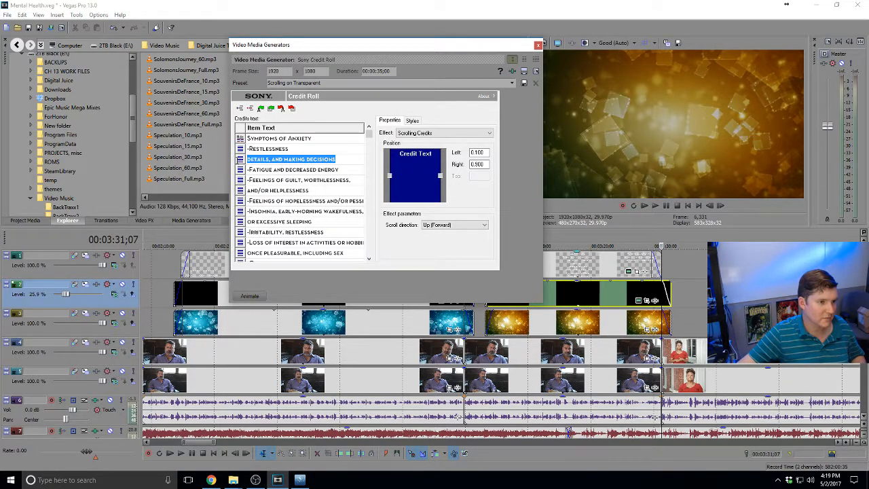
{"action": "type", "text": "Fatigue"}
{"action": "left_click", "coordinate": [249, 159]}
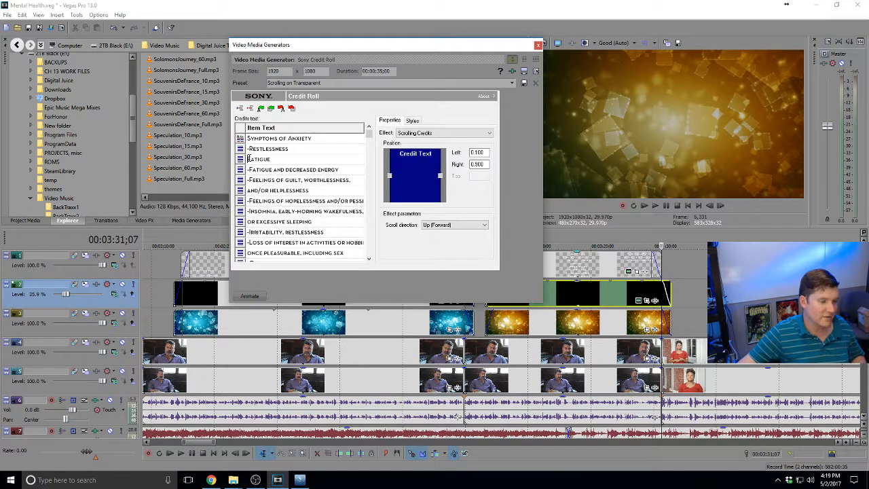
{"action": "type", "text": "-"}
Replace the Fatigue and decreased energy line's text with 'Difficulty concentrating'
{"action": "key", "text": "alt+Tab"}
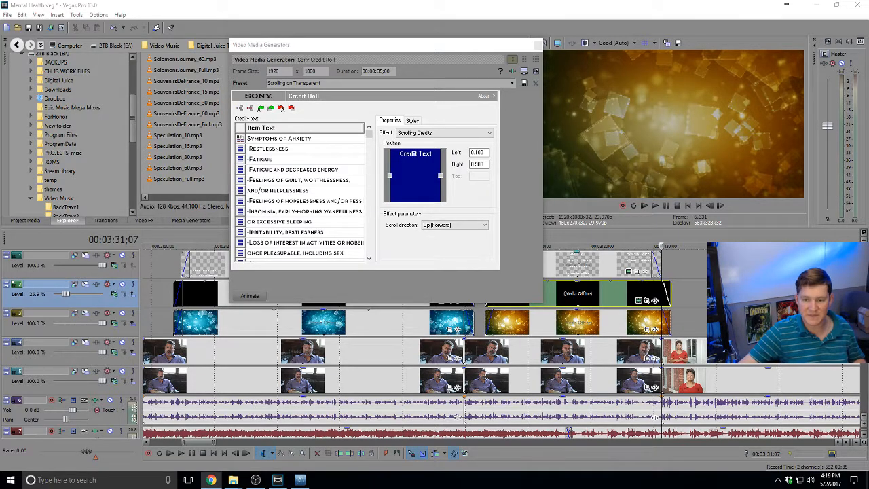
{"action": "left_click", "coordinate": [292, 179]}
{"action": "double_click", "coordinate": [302, 169]}
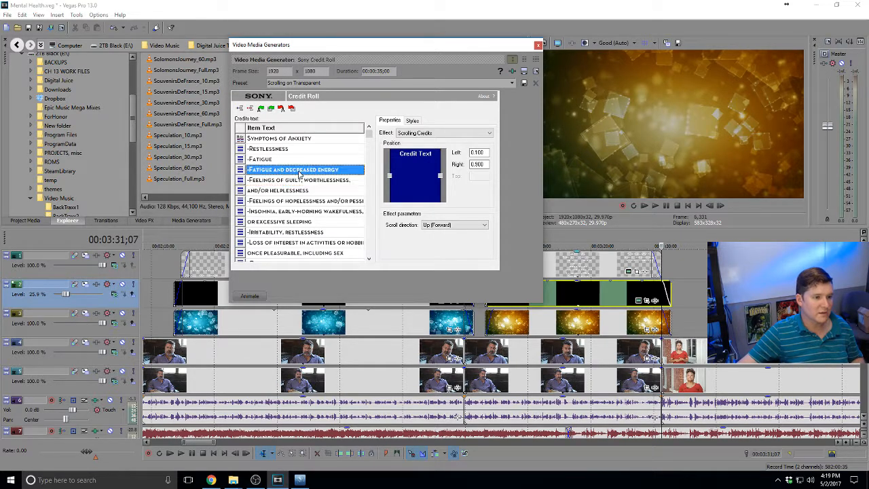
{"action": "left_click_drag", "start_coordinate": [350, 169], "coordinate": [251, 171]}
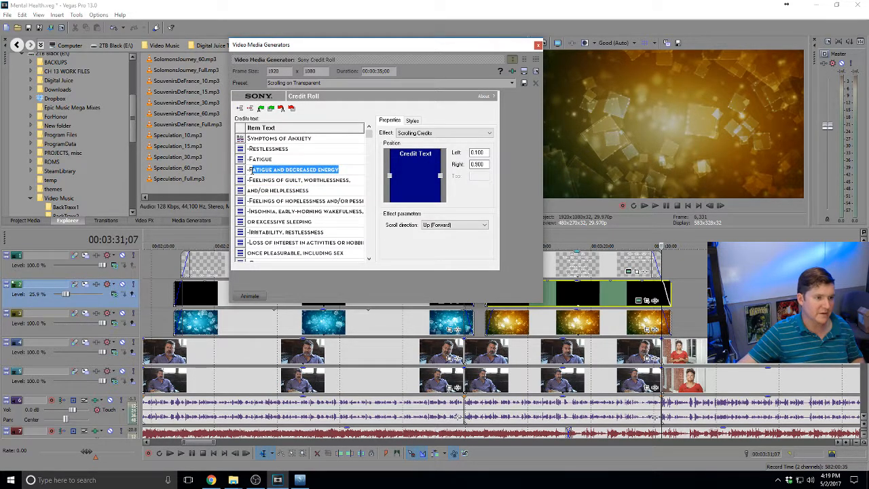
{"action": "type", "text": "Difficulty concentrating"}
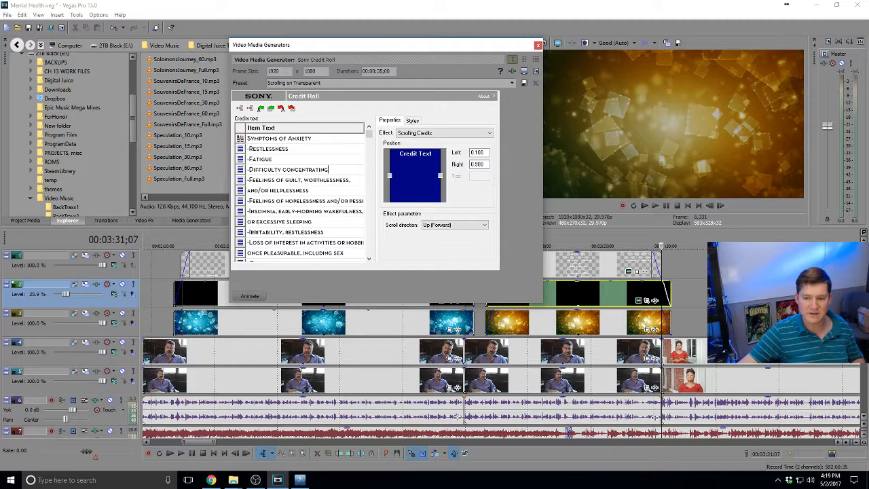
Delete the 'and/or helplessness' text and remove the resulting empty credit line
{"action": "key", "text": "alt+Tab"}
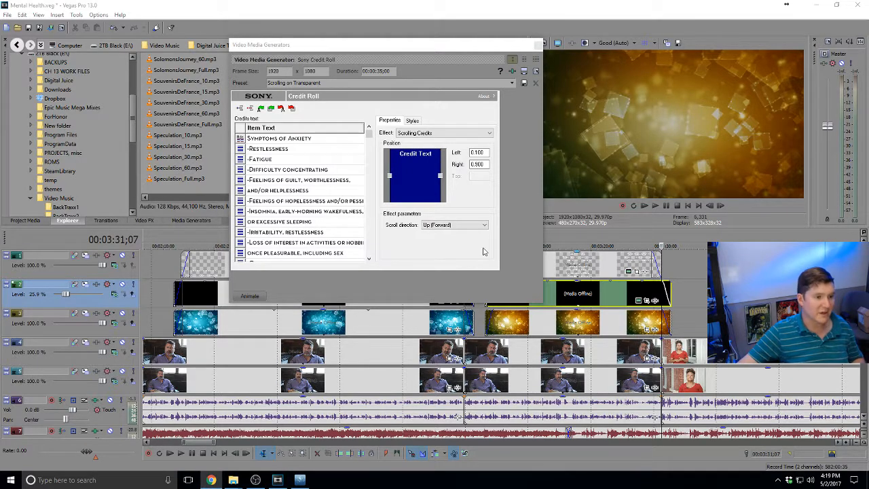
{"action": "double_click", "coordinate": [284, 193]}
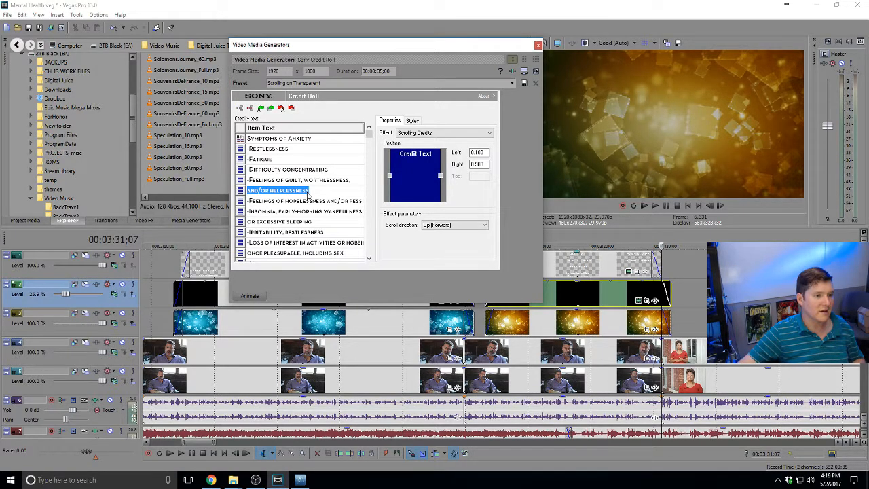
{"action": "key", "text": "BackSpace"}
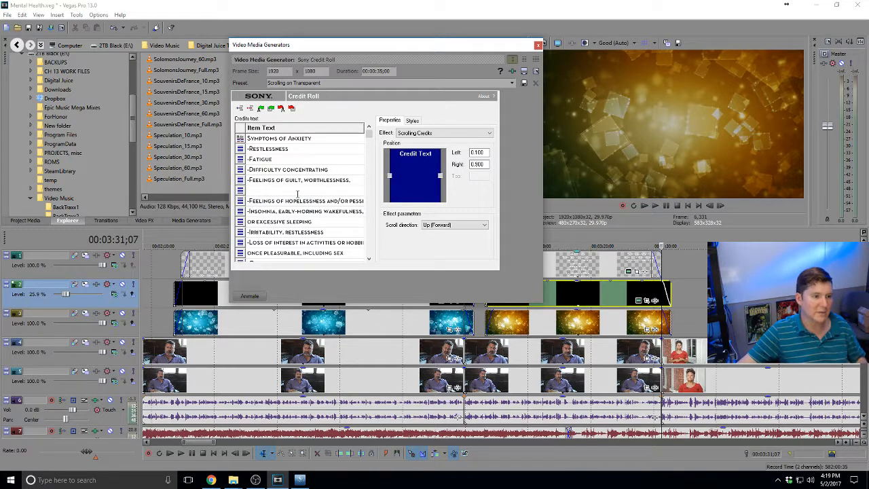
{"action": "left_click", "coordinate": [291, 201]}
{"action": "left_click", "coordinate": [260, 192]}
{"action": "key", "text": "Delete"}
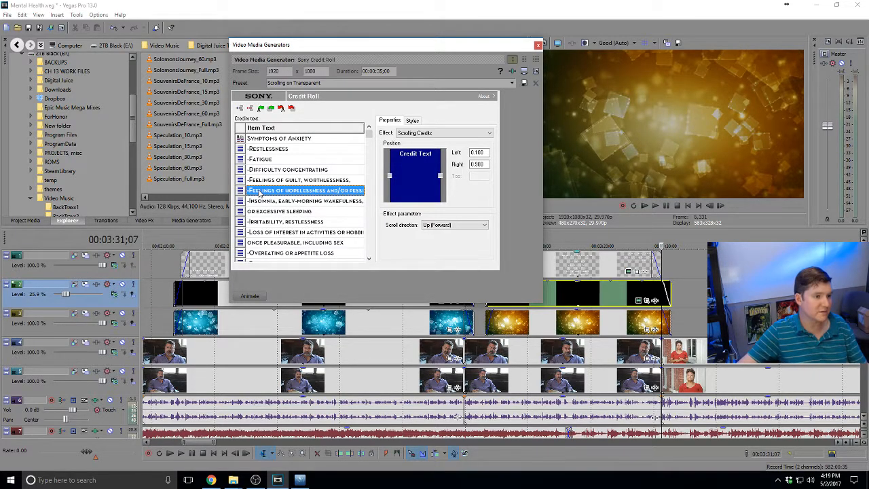
Replace the Feelings of guilt, worthlessness row with 'Irritability or explosive anger'
{"action": "left_click", "coordinate": [266, 193]}
{"action": "left_click", "coordinate": [267, 193]}
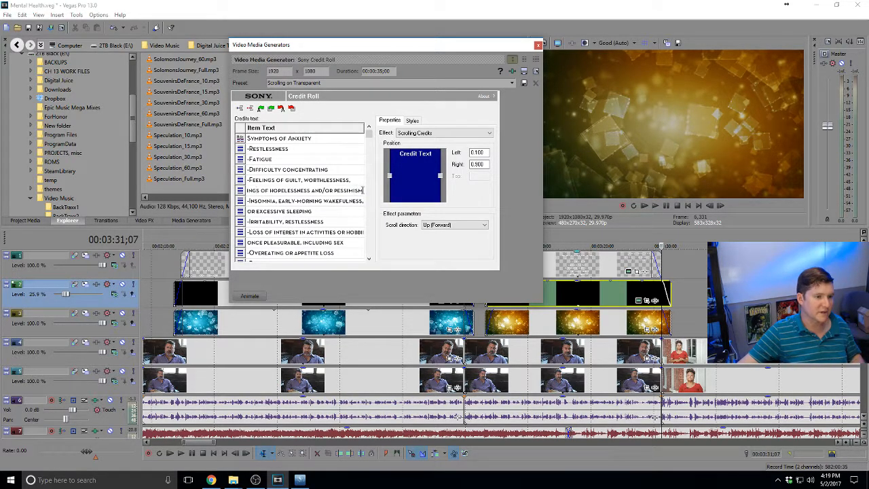
{"action": "left_click_drag", "start_coordinate": [363, 190], "coordinate": [230, 188]}
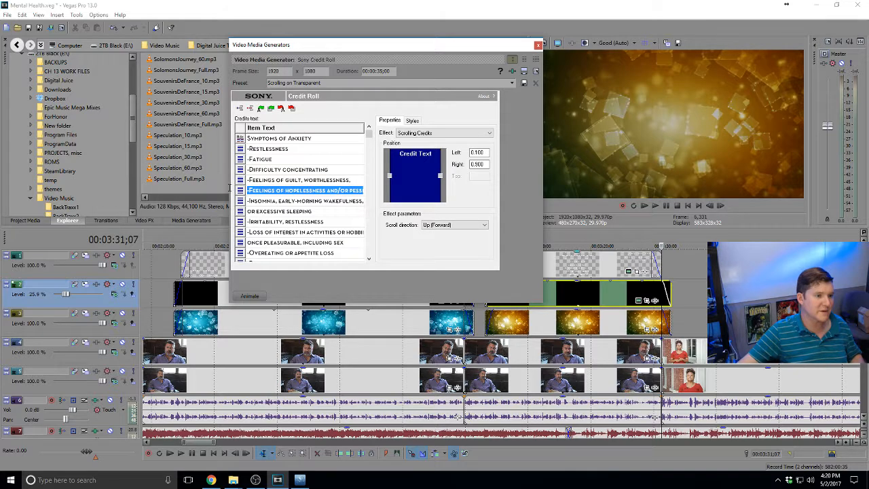
{"action": "left_click", "coordinate": [322, 181]}
{"action": "left_click", "coordinate": [351, 185]}
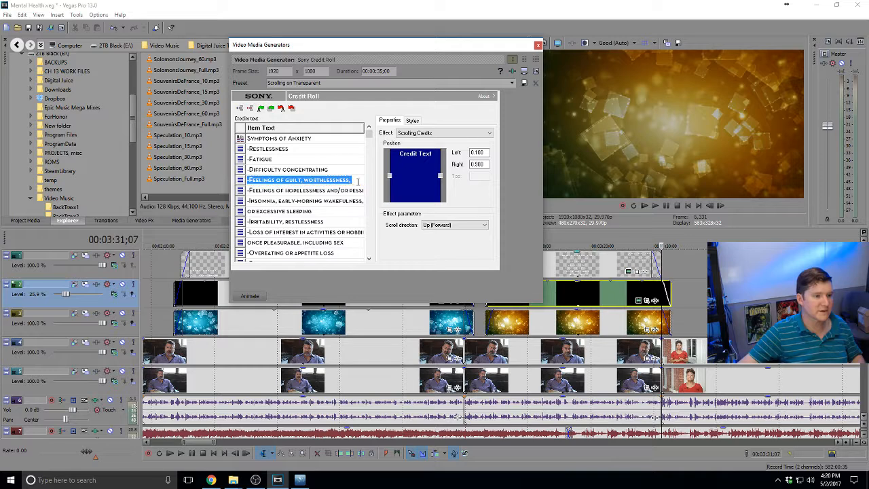
{"action": "left_click_drag", "start_coordinate": [350, 184], "coordinate": [249, 181]}
{"action": "type", "text": "Irritability or explosive anger"}
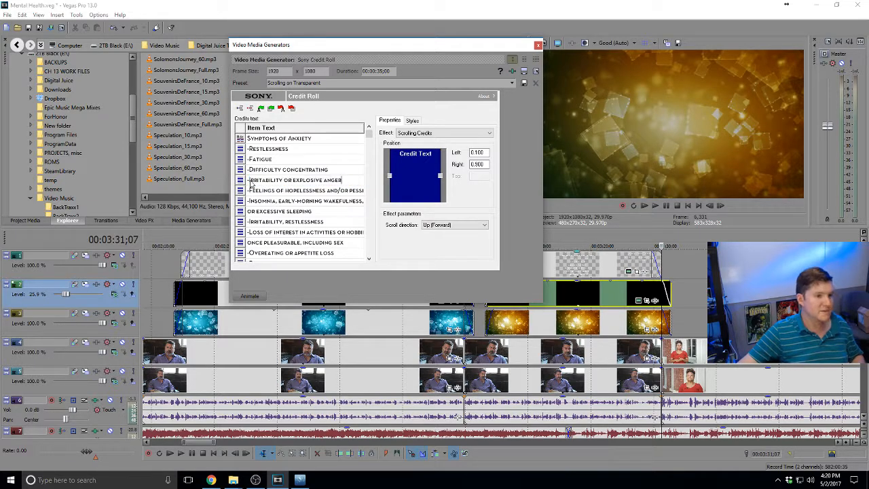
Replace the Feelings of hopelessness row with 'Muscle tension'
{"action": "left_click", "coordinate": [211, 480]}
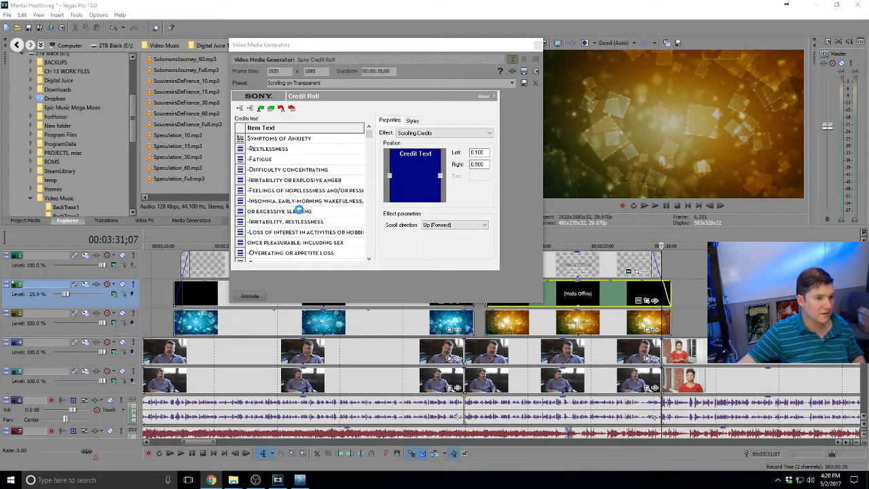
{"action": "left_click", "coordinate": [299, 211]}
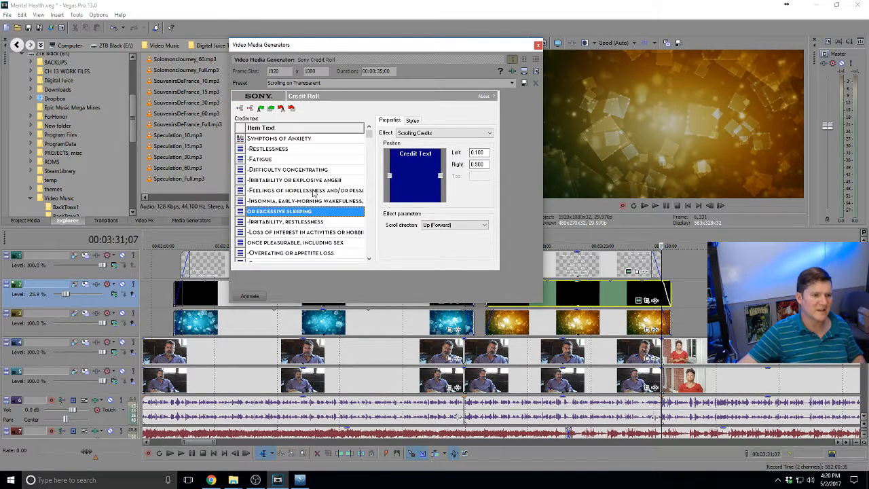
{"action": "double_click", "coordinate": [313, 191]}
{"action": "left_click", "coordinate": [361, 191]}
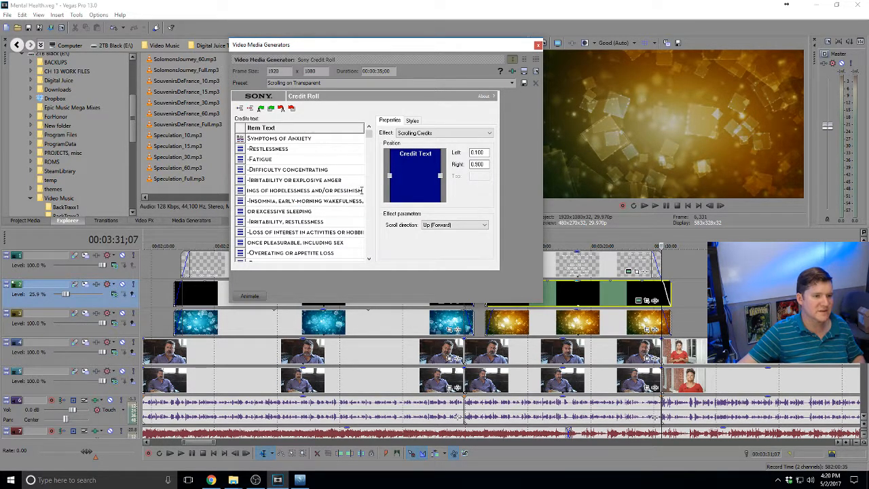
{"action": "left_click_drag", "start_coordinate": [362, 191], "coordinate": [230, 191]}
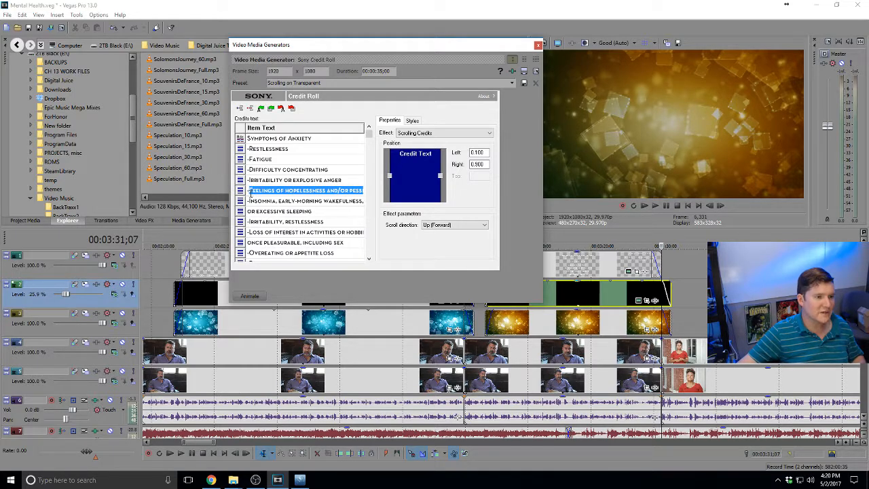
{"action": "type", "text": "-Muscle tension"}
Replace the Insomnia, early-morning wakefulness row with 'Sleep disturbances'
{"action": "key", "text": "alt+Tab"}
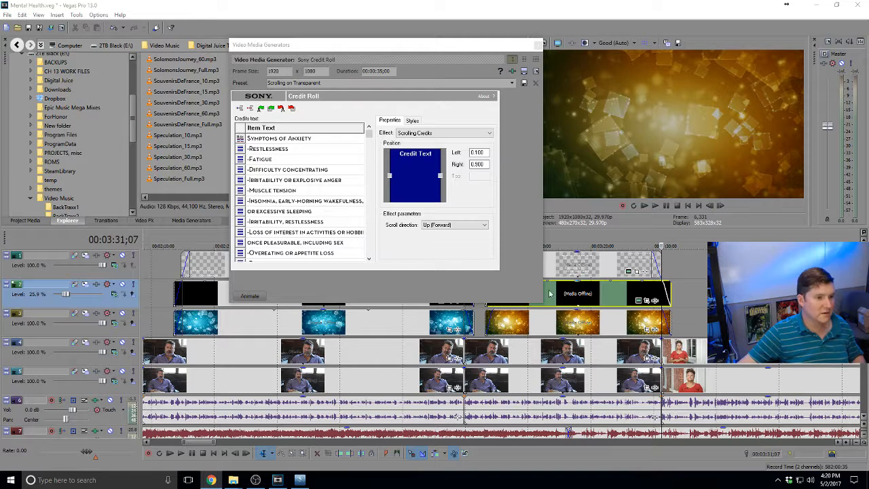
{"action": "left_click", "coordinate": [307, 221]}
{"action": "left_click", "coordinate": [275, 205]}
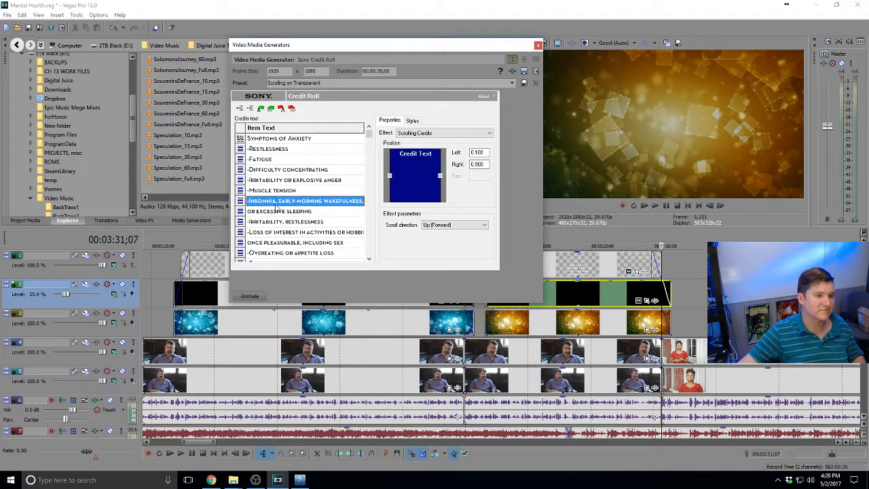
{"action": "double_click", "coordinate": [253, 203]}
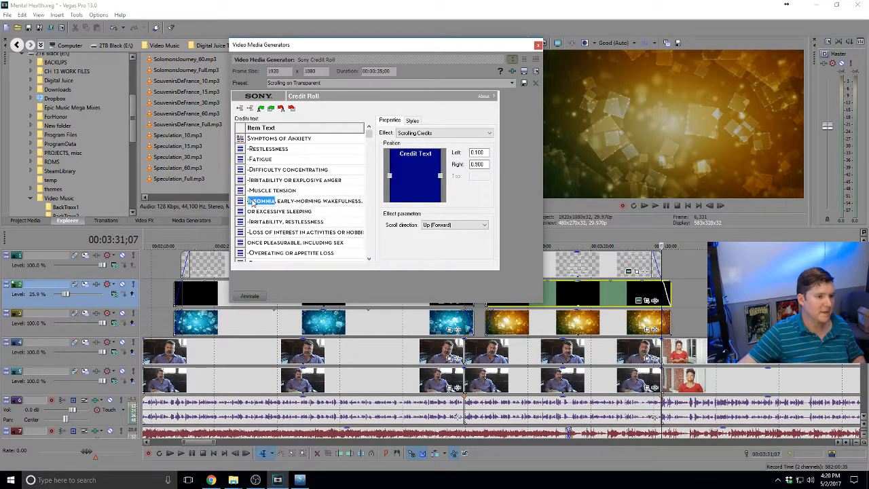
{"action": "left_click_drag", "start_coordinate": [249, 201], "coordinate": [387, 199]}
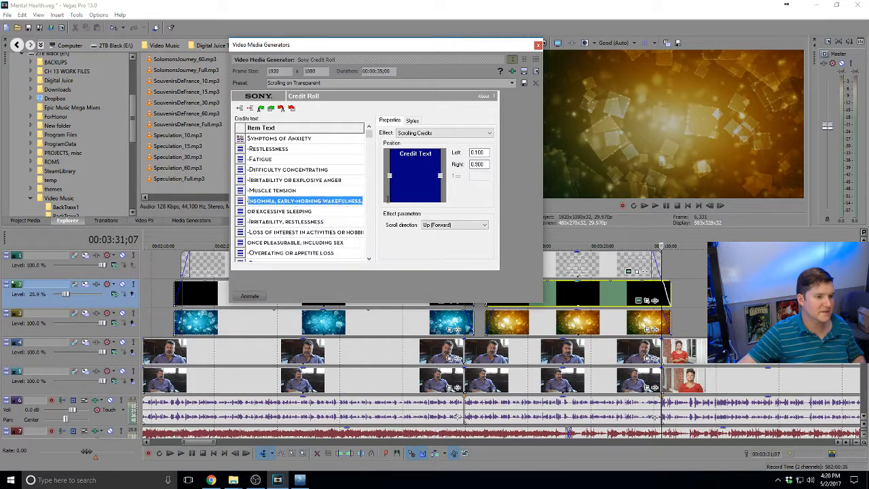
{"action": "type", "text": "Sleep disturbances"}
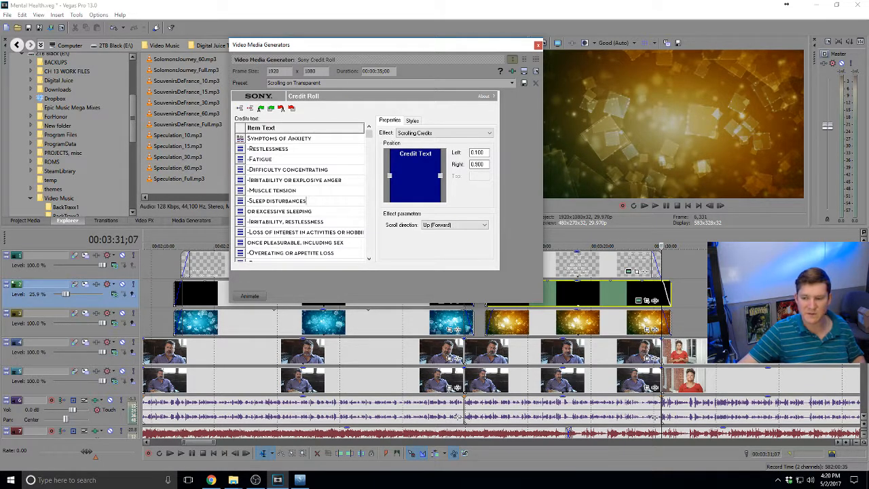
Replace the Loss of interest row with the 'Personality changes, such as becoming less social' symptom
{"action": "key", "text": "alt+Tab"}
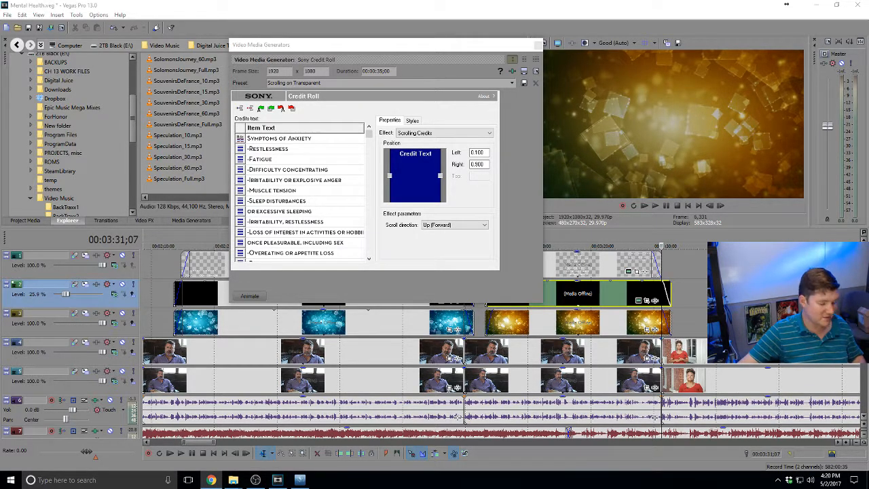
{"action": "left_click", "coordinate": [270, 231]}
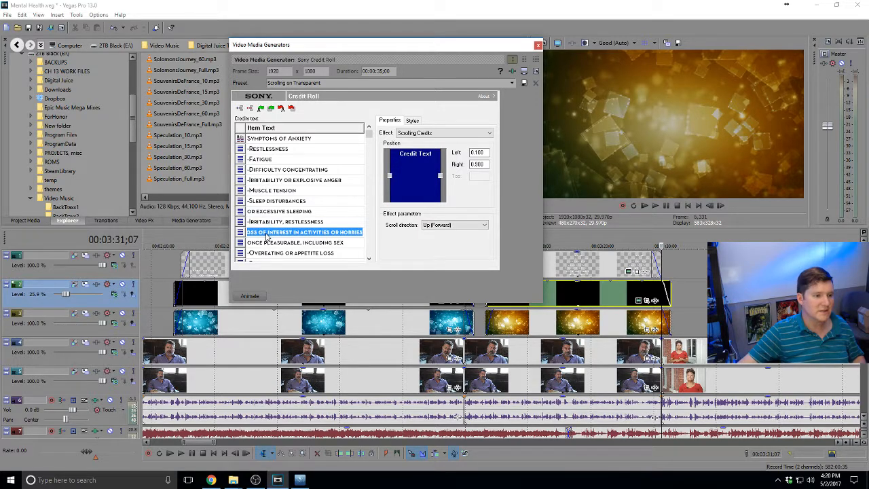
{"action": "left_click", "coordinate": [264, 232]}
{"action": "left_click_drag", "start_coordinate": [293, 232], "coordinate": [373, 238]}
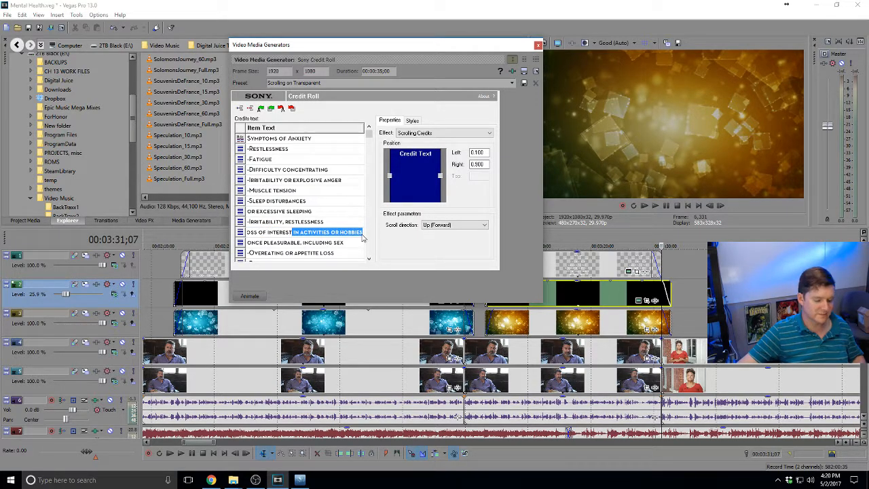
{"action": "key", "text": "BackSpace"}
{"action": "key", "text": "BackSpace"}
{"action": "key", "text": "BackSpace"}
{"action": "key", "text": "BackSpace"}
{"action": "key", "text": "BackSpace"}
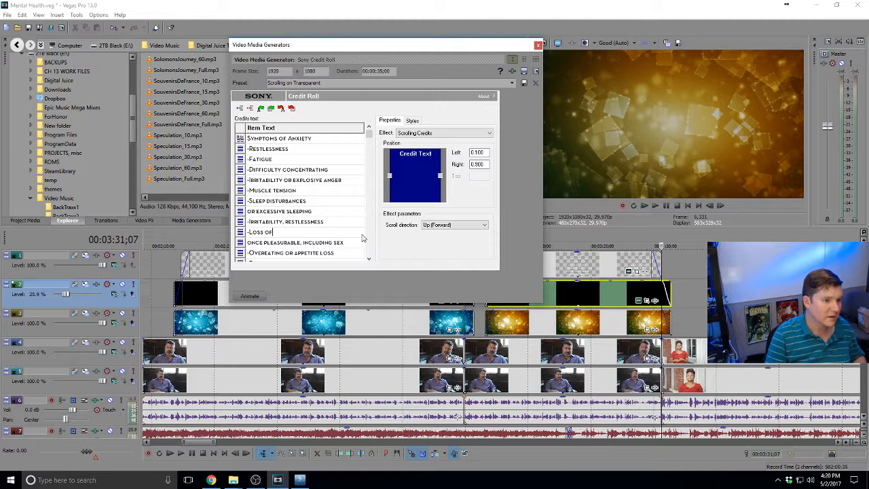
{"action": "type", "text": "Changes, such as becoming less social"}
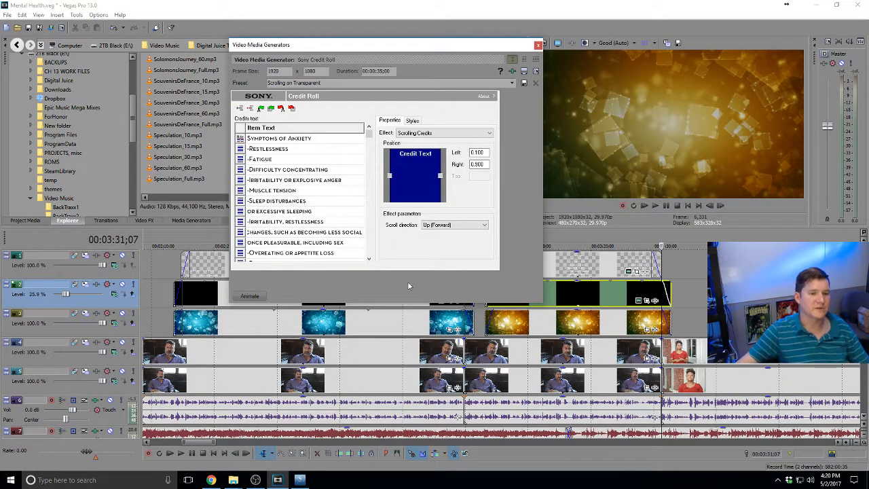
{"action": "left_click", "coordinate": [575, 273]}
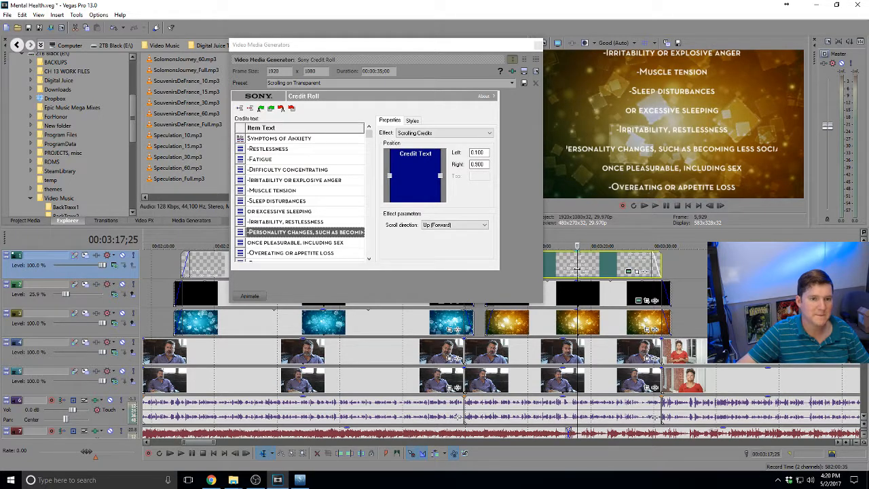
Delete the leftover depression rows and add a blank credit row at the end
{"action": "left_click", "coordinate": [287, 243]}
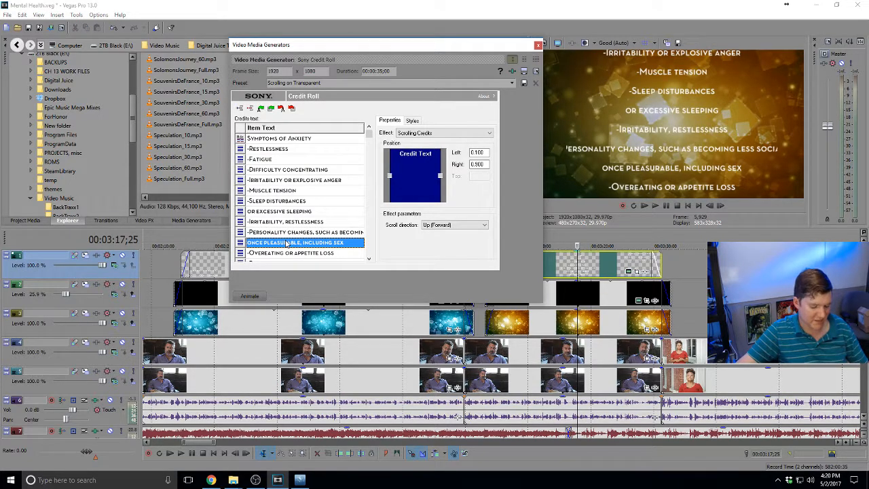
{"action": "key", "text": "Delete"}
{"action": "key", "text": "Delete"}
{"action": "key", "text": "Delete"}
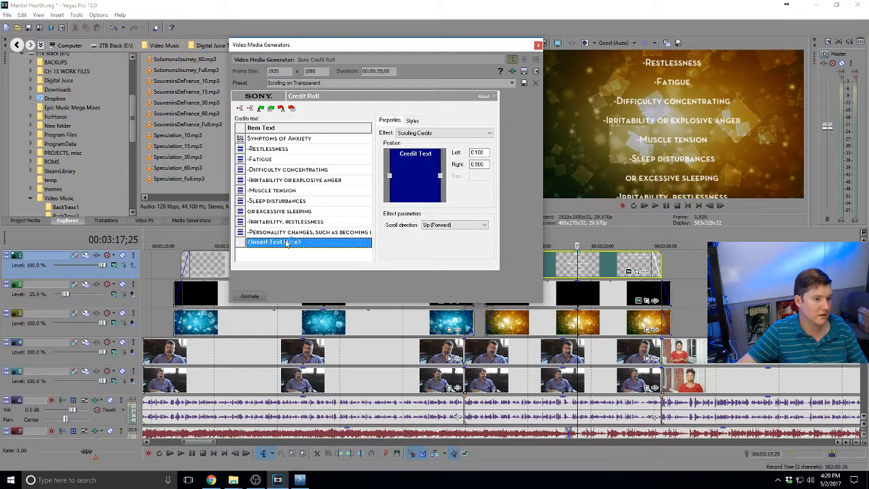
{"action": "left_click", "coordinate": [241, 243]}
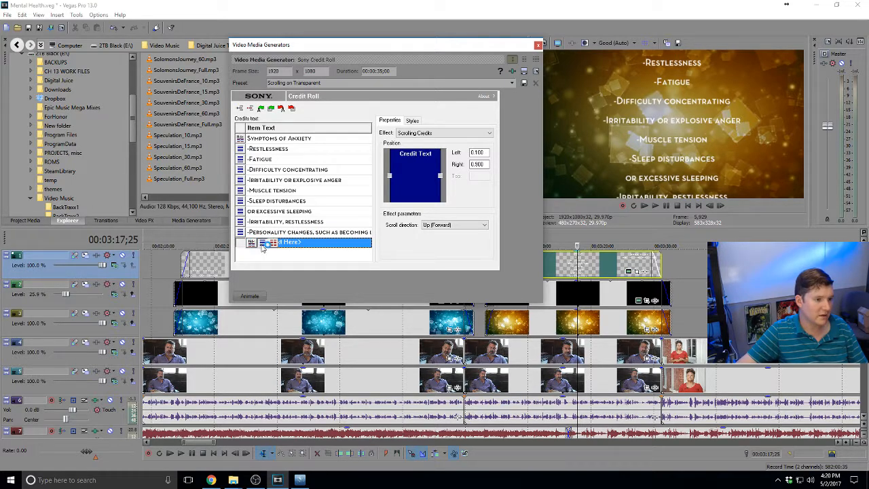
{"action": "left_click", "coordinate": [263, 244]}
Move 'becoming less social' out of the Personality changes row into the new row
{"action": "double_click", "coordinate": [295, 232]}
{"action": "left_click", "coordinate": [316, 233]}
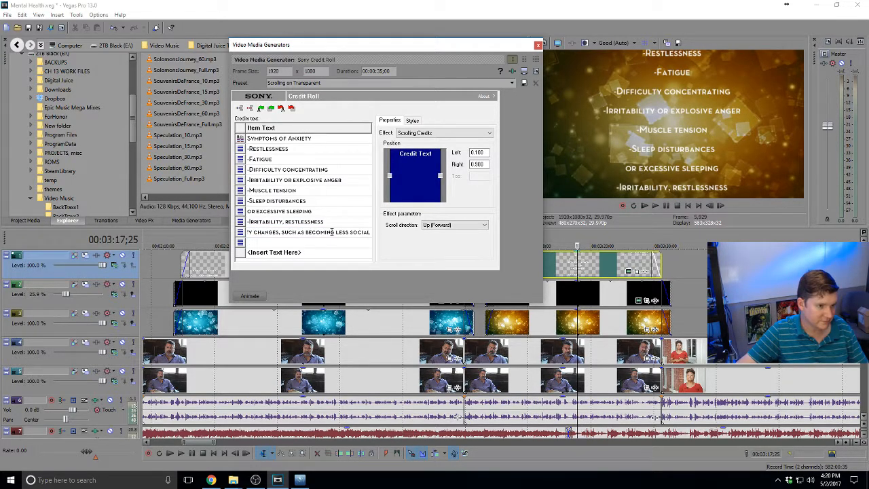
{"action": "left_click_drag", "start_coordinate": [306, 233], "coordinate": [409, 232]}
{"action": "key", "text": "ctrl+c"}
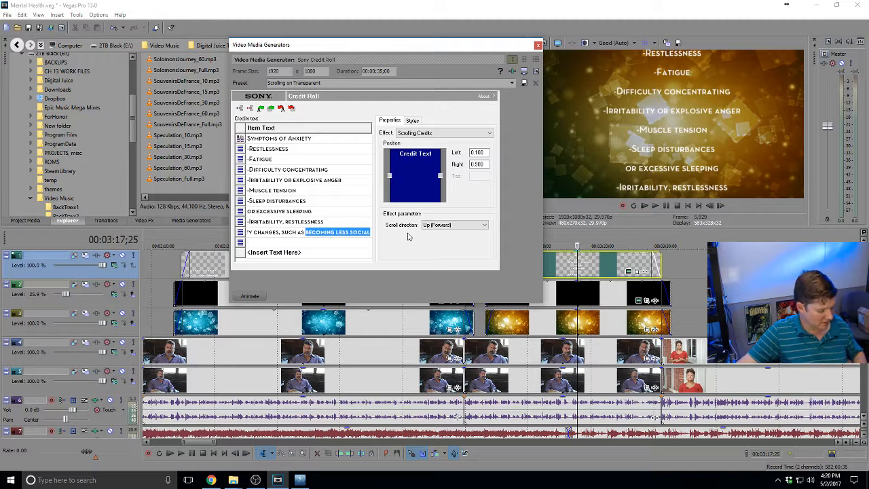
{"action": "key", "text": "Delete"}
{"action": "left_click", "coordinate": [264, 245]}
{"action": "key", "text": "ctrl+v"}
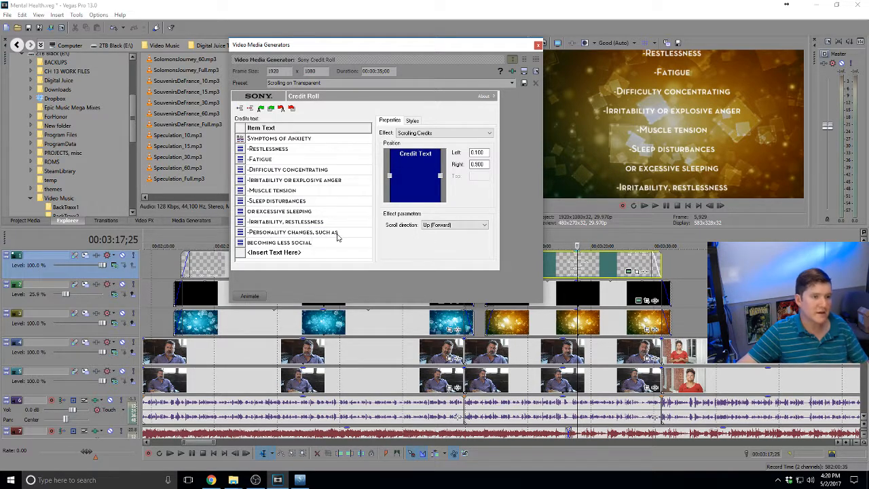
{"action": "left_click", "coordinate": [335, 212]}
{"action": "left_click", "coordinate": [560, 285]}
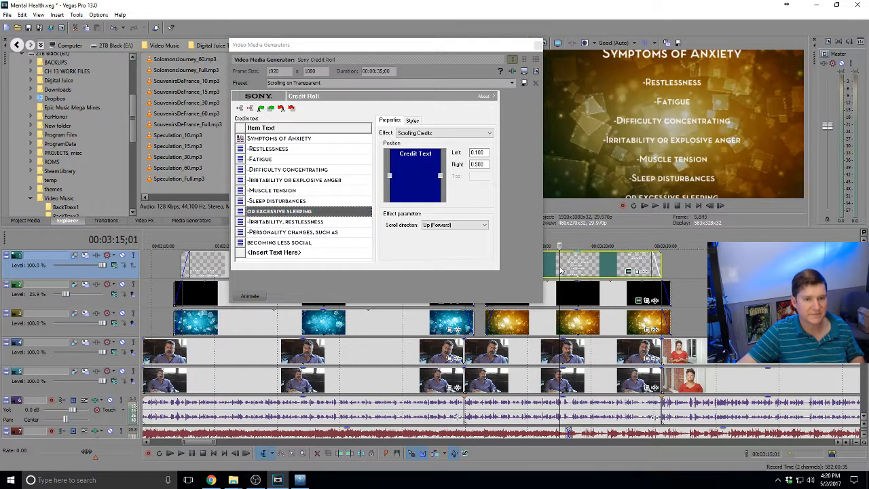
Play the anxiety credit roll over the gold bokeh, close the credit editor, and return to about 03:03
{"action": "key", "text": "space"}
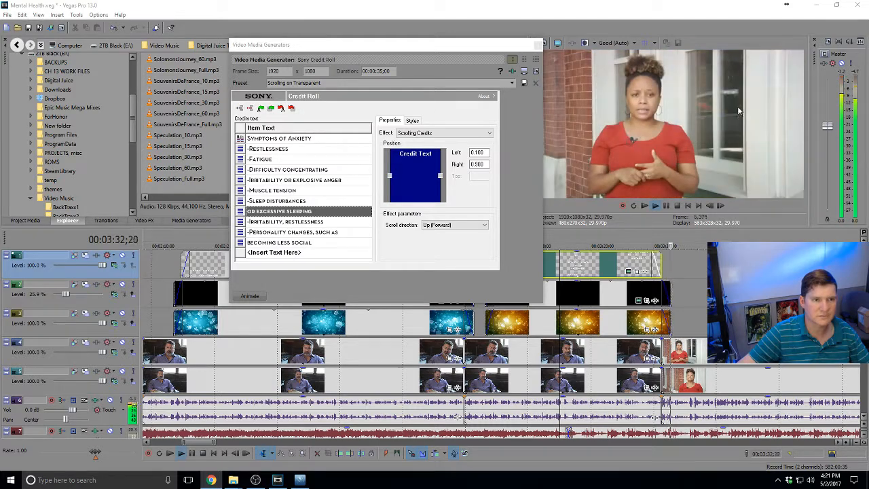
{"action": "left_click", "coordinate": [537, 45]}
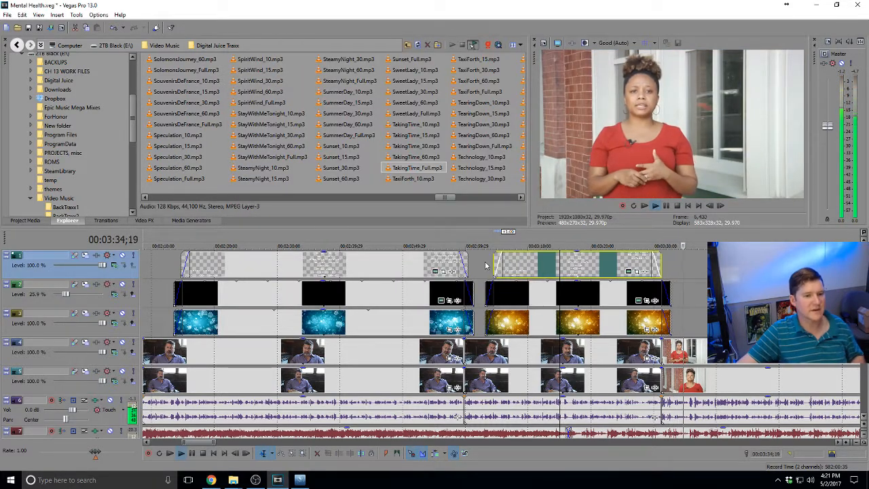
{"action": "left_click", "coordinate": [486, 263]}
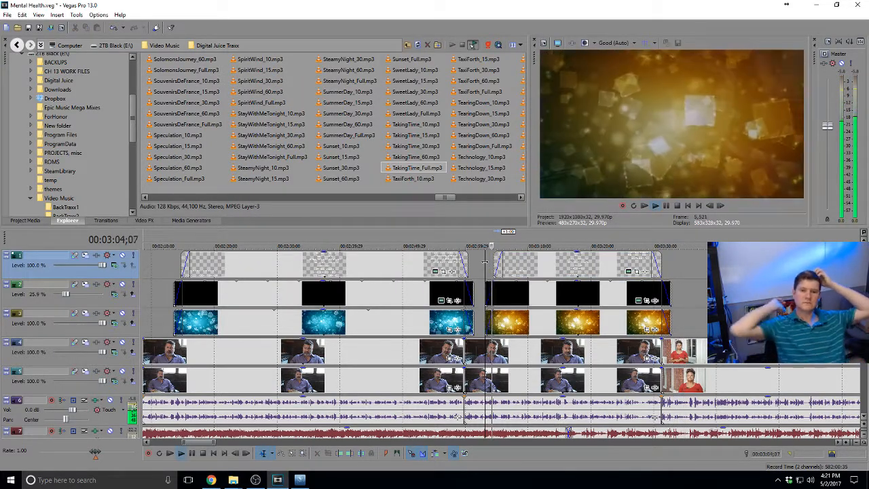
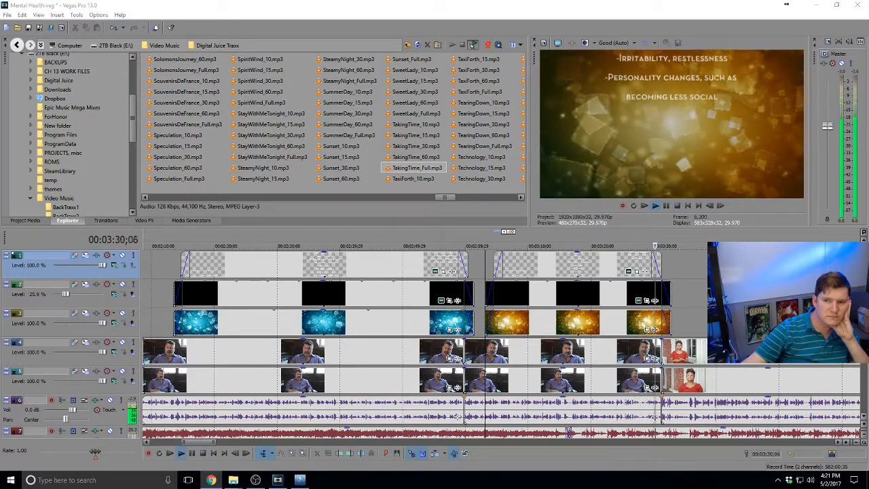
Select the Symptoms of Anxiety title event, stop playback, and open its Credit Roll settings
{"action": "left_click", "coordinate": [572, 266]}
{"action": "key", "text": "space"}
{"action": "key", "text": "b"}
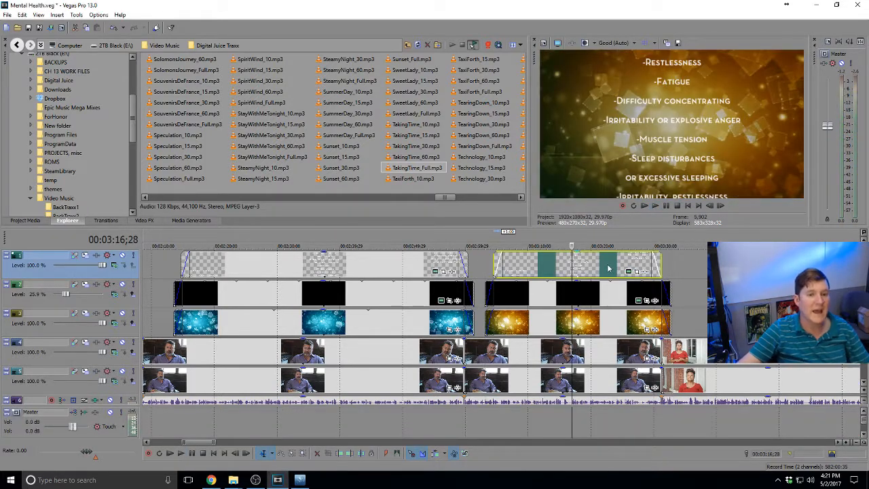
{"action": "left_click", "coordinate": [628, 271]}
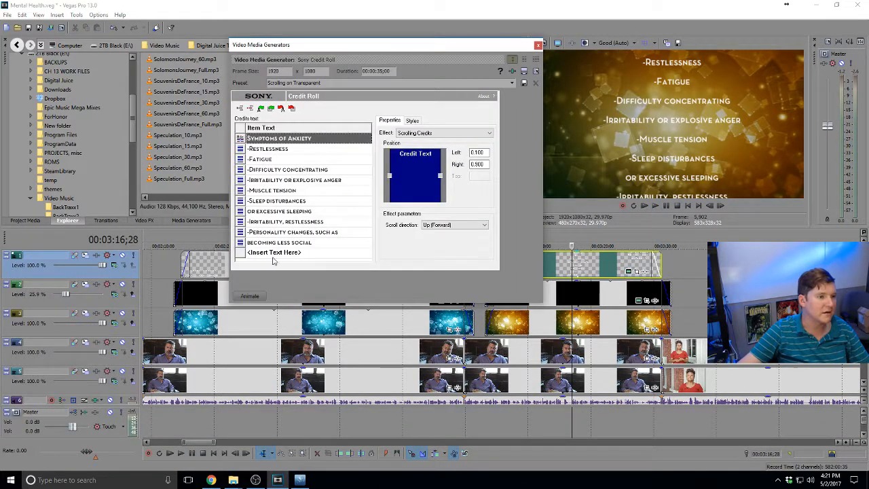
Add a single-item credit line reading '-Excessive worrying' at the end of the list
{"action": "left_click", "coordinate": [270, 253]}
{"action": "left_click", "coordinate": [245, 255]}
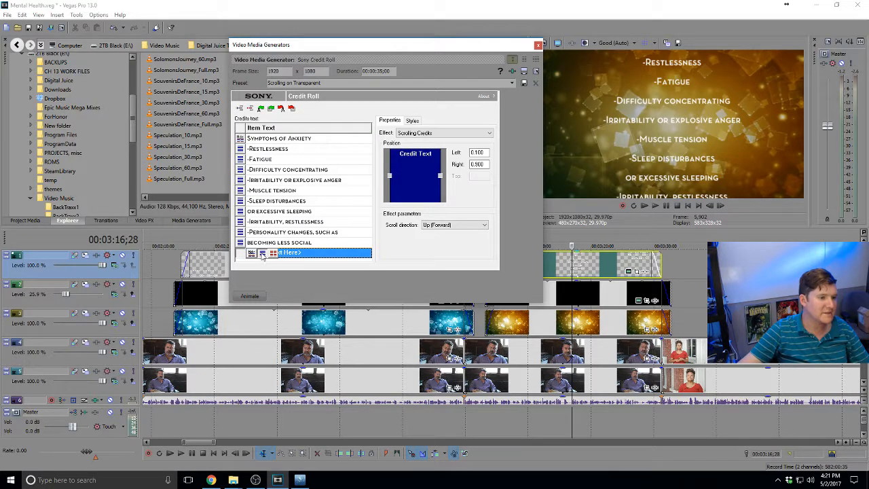
{"action": "left_click", "coordinate": [261, 254]}
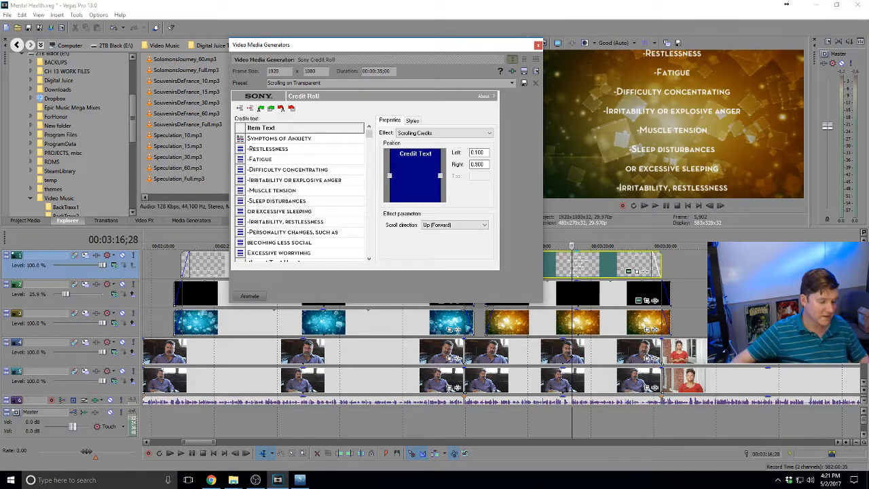
{"action": "left_click", "coordinate": [262, 224]}
{"action": "double_click", "coordinate": [257, 254]}
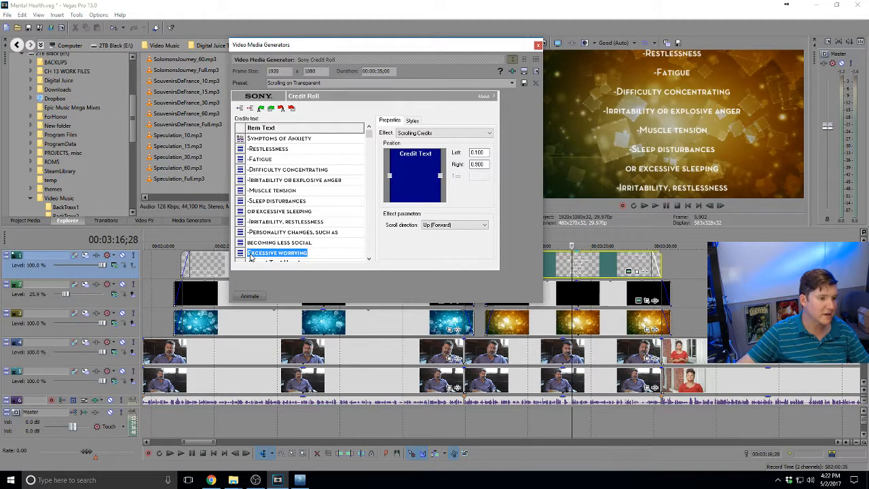
{"action": "left_click", "coordinate": [250, 254]}
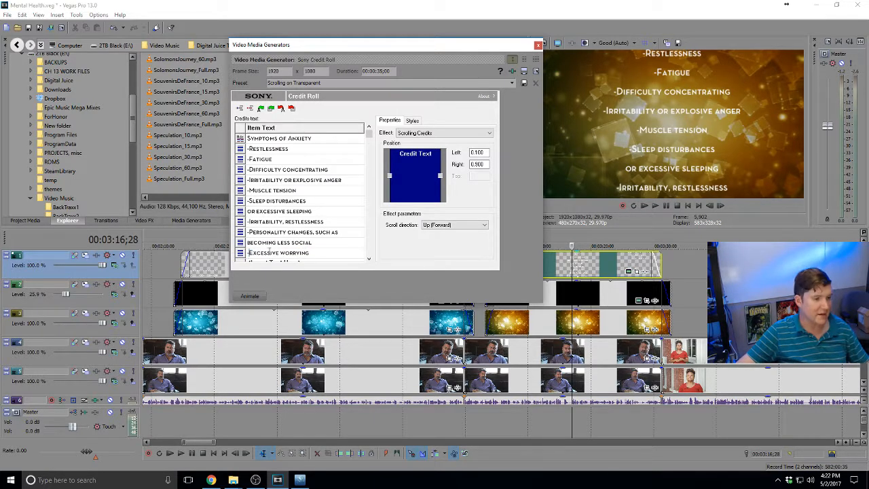
{"action": "left_click", "coordinate": [311, 263]}
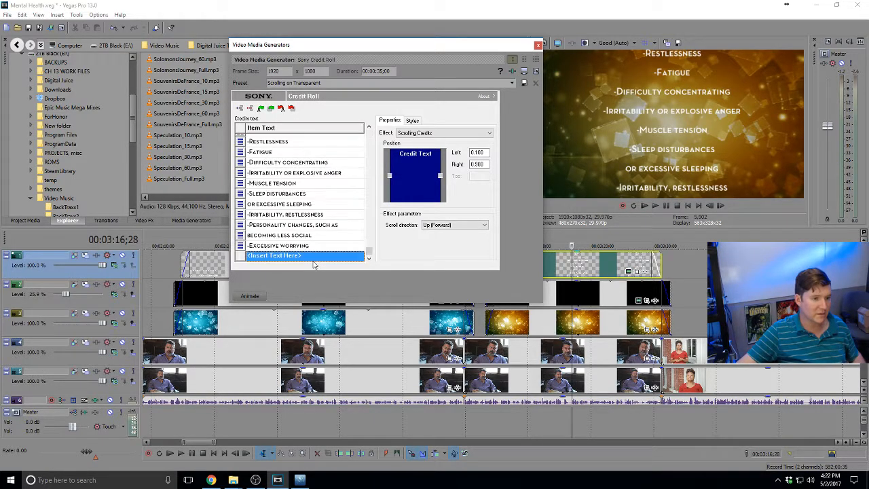
Move '-Excessive worrying' directly under the Symptoms of Anxiety heading and close the credit-roll settings
{"action": "left_click", "coordinate": [323, 248]}
{"action": "scroll", "coordinate": [323, 250], "scroll_direction": "up", "scroll_amount": 1}
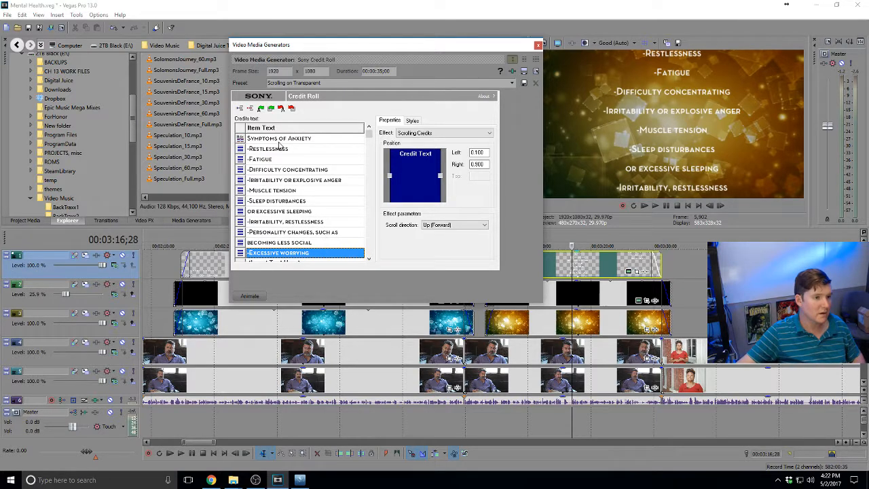
{"action": "left_click_drag", "start_coordinate": [333, 147], "coordinate": [337, 141]}
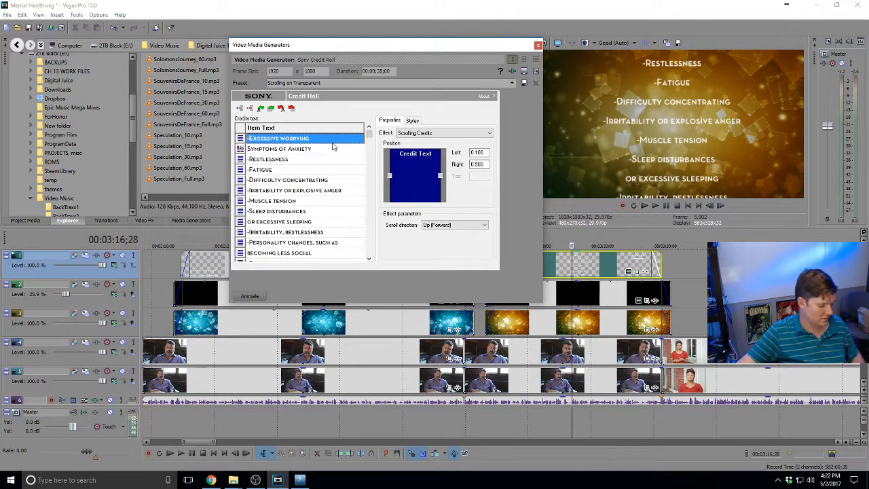
{"action": "key", "text": "Delete"}
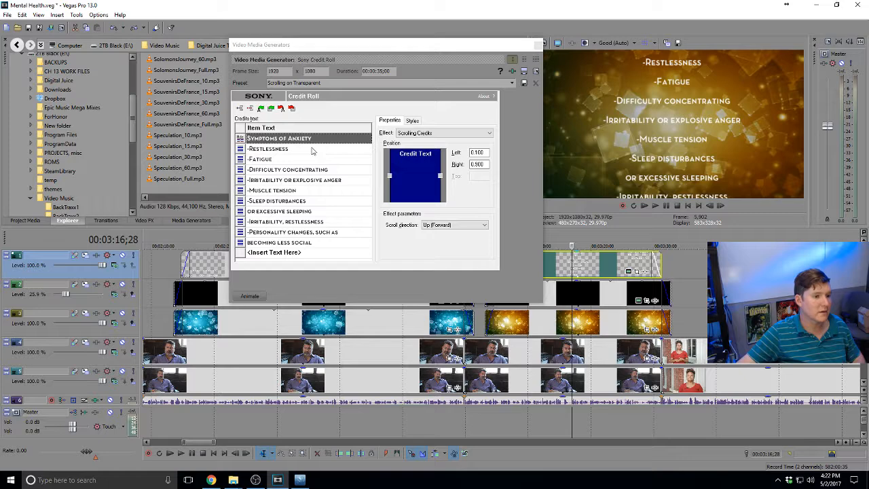
{"action": "type", "text": "-Excessive worrying"}
{"action": "left_click_drag", "start_coordinate": [370, 140], "coordinate": [378, 255]}
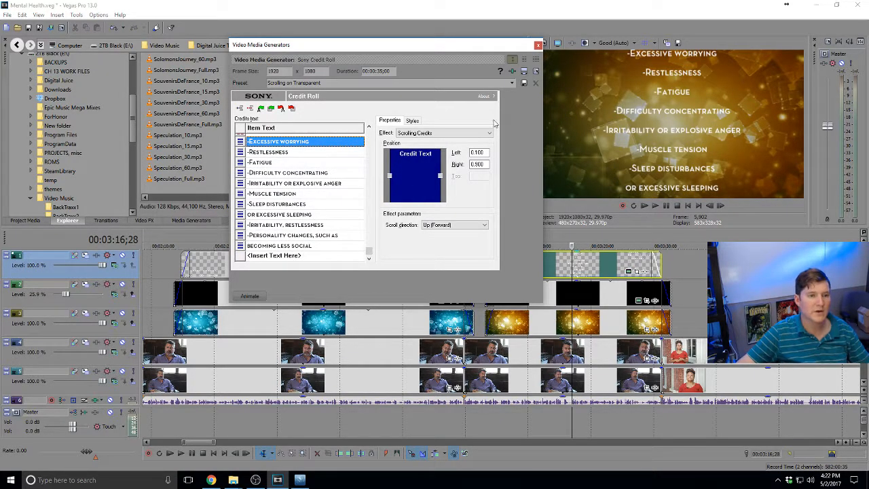
{"action": "left_click", "coordinate": [538, 45]}
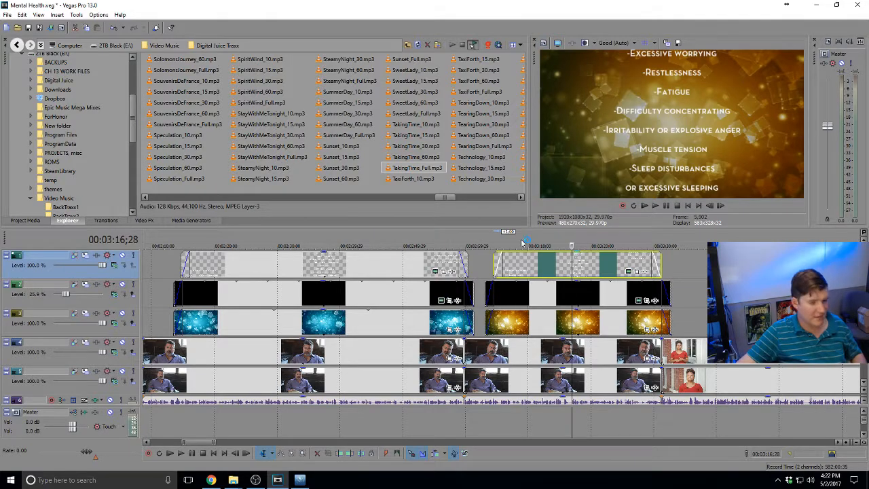
{"action": "scroll", "coordinate": [521, 278], "scroll_direction": "down", "scroll_amount": 5}
{"action": "scroll", "coordinate": [520, 278], "scroll_direction": "up", "scroll_amount": 3}
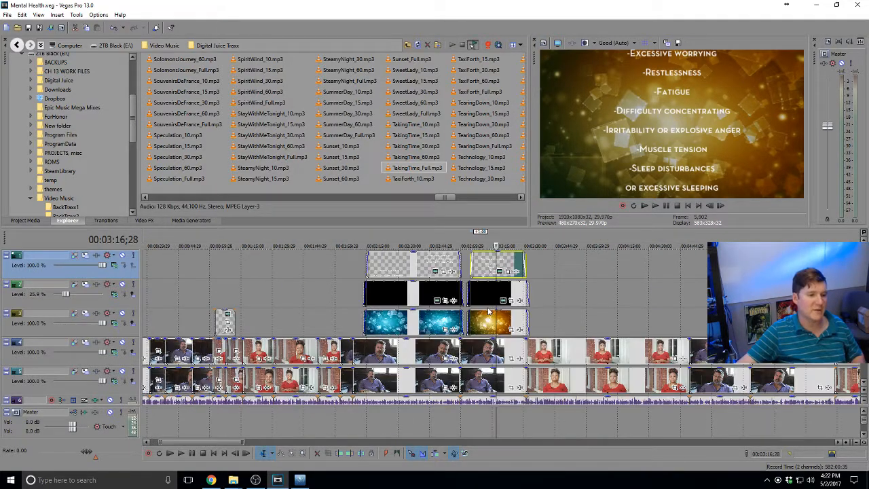
{"action": "left_click", "coordinate": [353, 285]}
{"action": "key", "text": "space"}
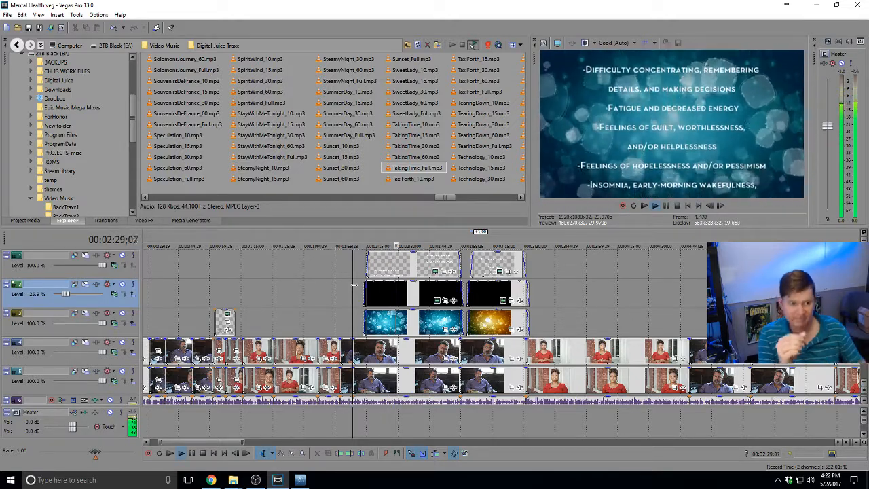
{"action": "scroll", "coordinate": [420, 301], "scroll_direction": "down", "scroll_amount": 2}
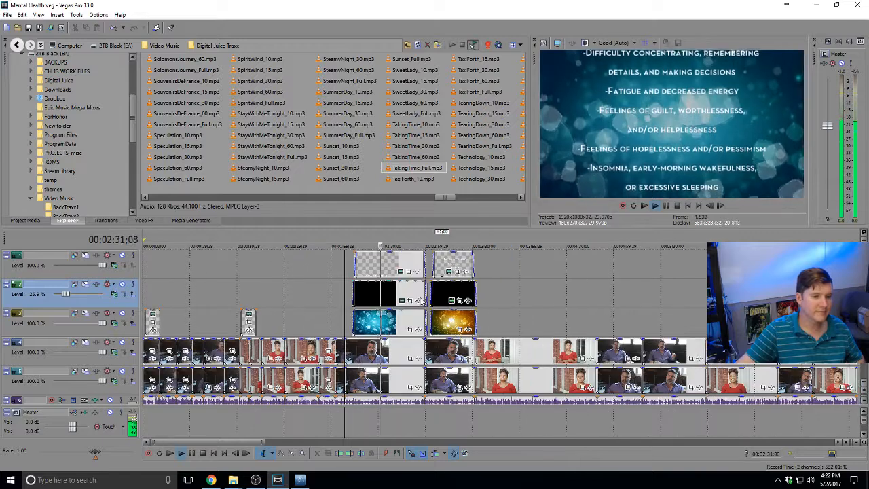
{"action": "key", "text": "space"}
{"action": "scroll", "coordinate": [498, 308], "scroll_direction": "down", "scroll_amount": 3}
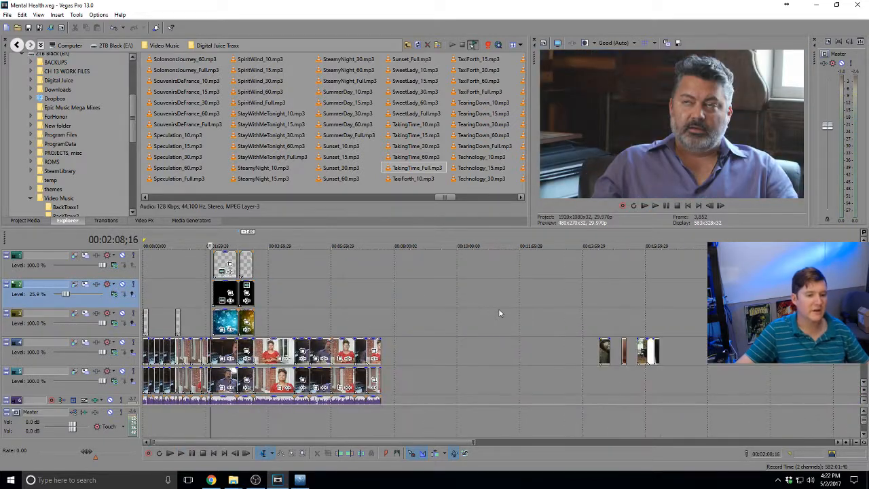
{"action": "scroll", "coordinate": [498, 309], "scroll_direction": "up", "scroll_amount": 3}
{"action": "scroll", "coordinate": [368, 309], "scroll_direction": "down", "scroll_amount": 2}
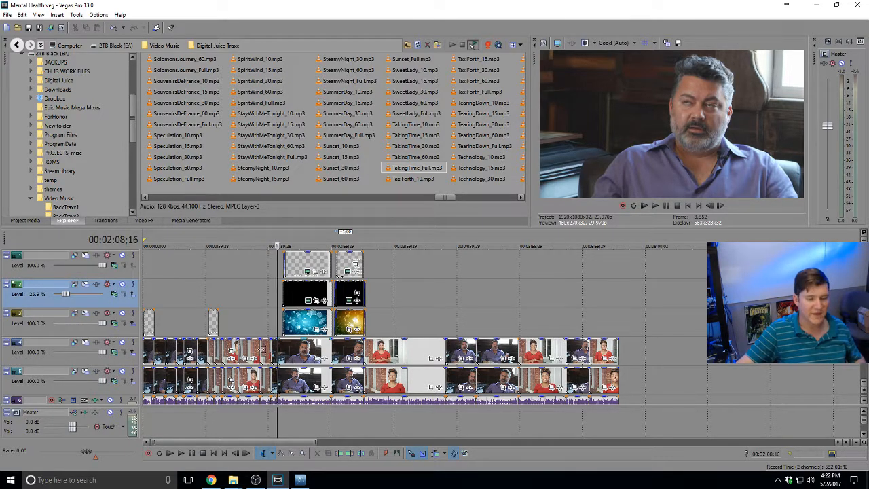
{"action": "left_click", "coordinate": [372, 352]}
{"action": "scroll", "coordinate": [436, 351], "scroll_direction": "up", "scroll_amount": 8}
{"action": "key", "text": "space"}
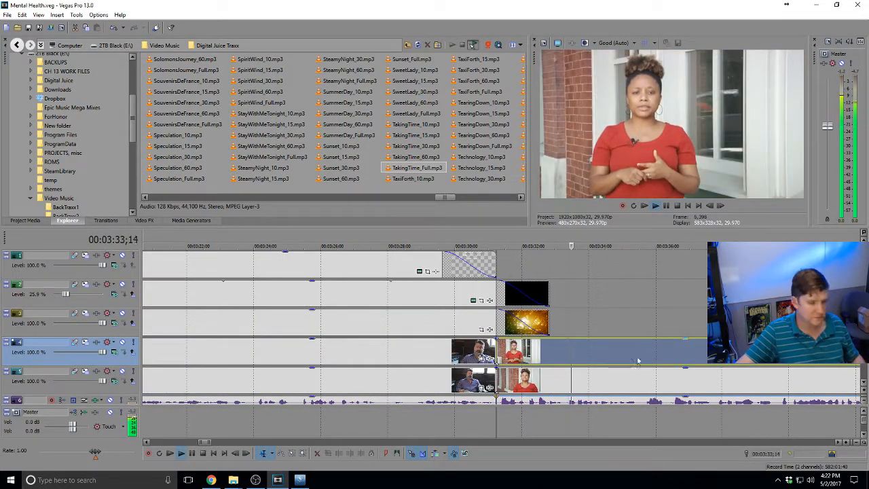
{"action": "scroll", "coordinate": [622, 359], "scroll_direction": "down", "scroll_amount": 1}
{"action": "scroll", "coordinate": [623, 359], "scroll_direction": "down", "scroll_amount": 3}
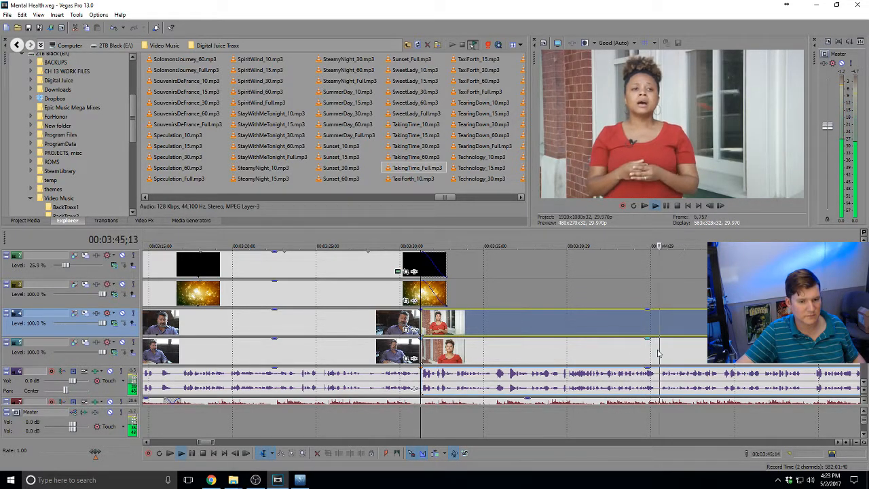
{"action": "scroll", "coordinate": [694, 353], "scroll_direction": "up", "scroll_amount": 2}
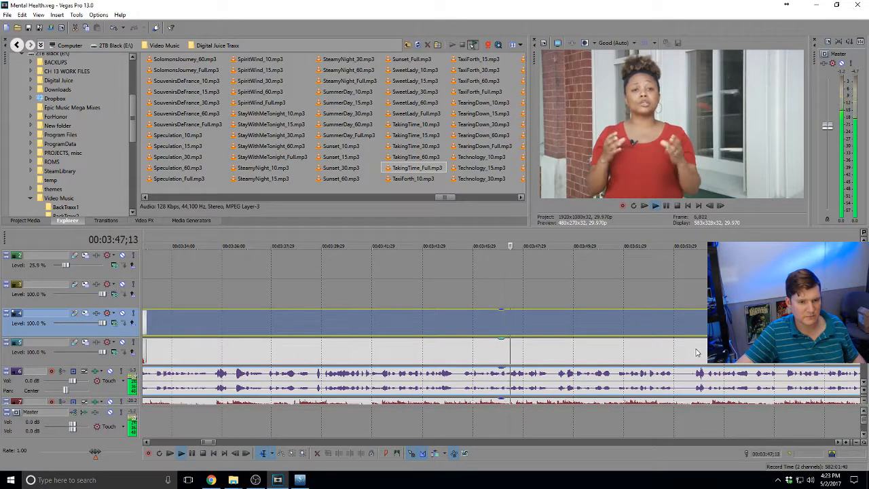
{"action": "scroll", "coordinate": [695, 353], "scroll_direction": "down", "scroll_amount": 2}
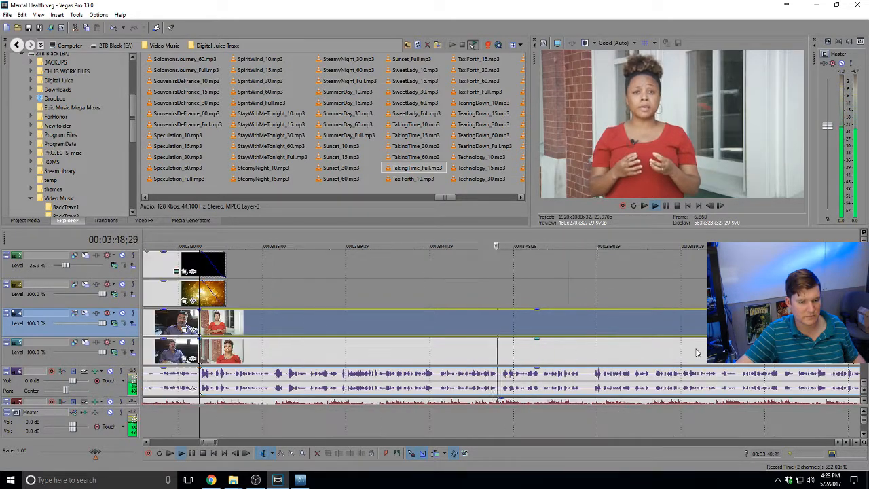
Review the woman's interview around 3:52 and set the playhead at 3:51;19
{"action": "left_click", "coordinate": [585, 361]}
{"action": "key", "text": "space"}
{"action": "left_click", "coordinate": [539, 359]}
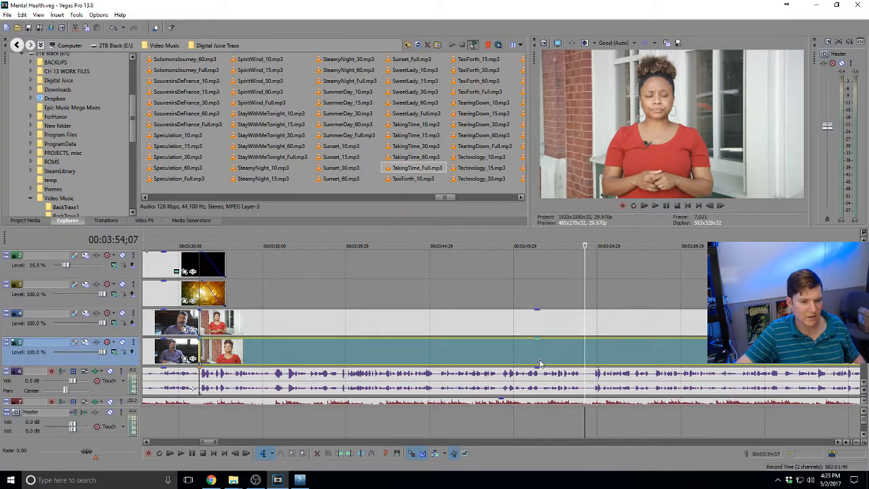
{"action": "key", "text": "space"}
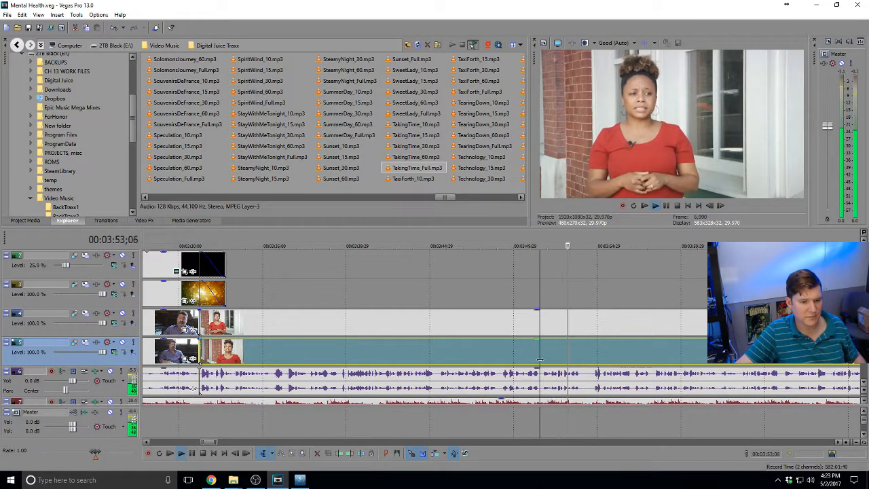
{"action": "key", "text": "space"}
{"action": "left_click", "coordinate": [538, 330]}
Split the track 4 clip at 3:51;19 and rearrange its pieces across tracks 3, 4 and 5
{"action": "left_click", "coordinate": [540, 328]}
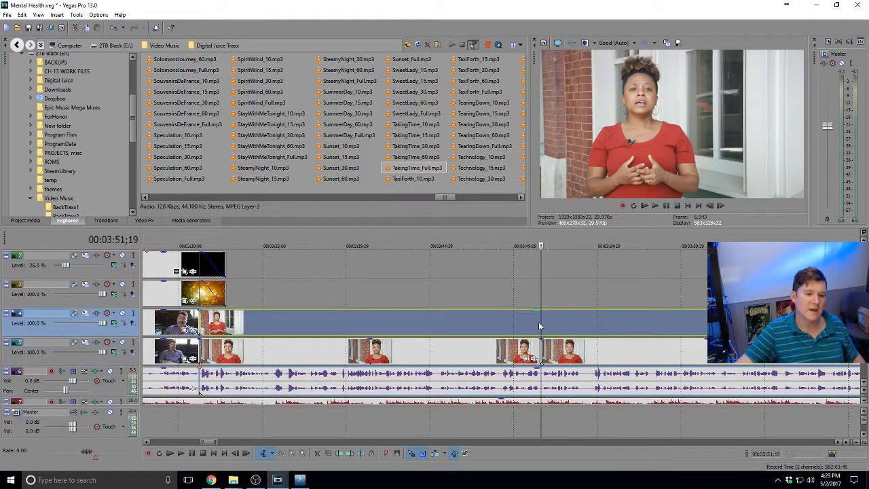
{"action": "key", "text": "s"}
{"action": "left_click_drag", "start_coordinate": [561, 351], "coordinate": [562, 297]}
{"action": "left_click_drag", "start_coordinate": [561, 329], "coordinate": [558, 354]}
{"action": "left_click_drag", "start_coordinate": [556, 302], "coordinate": [555, 328]}
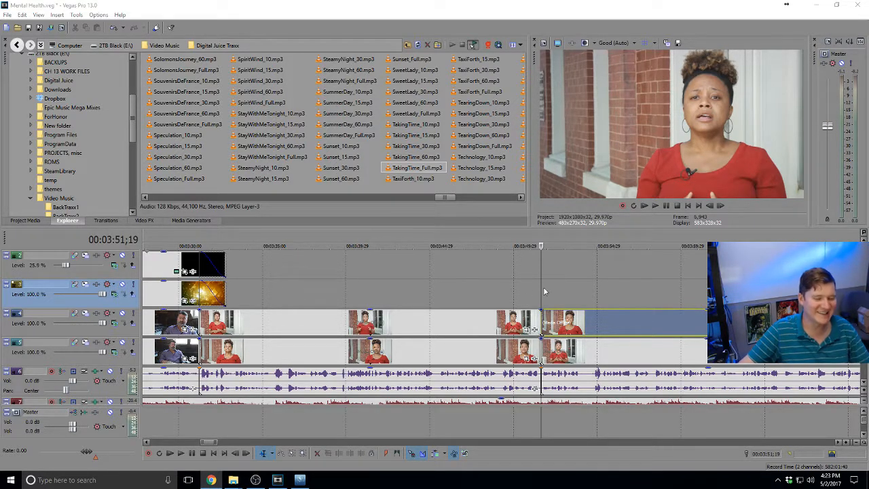
{"action": "scroll", "coordinate": [333, 326], "scroll_direction": "down", "scroll_amount": 4}
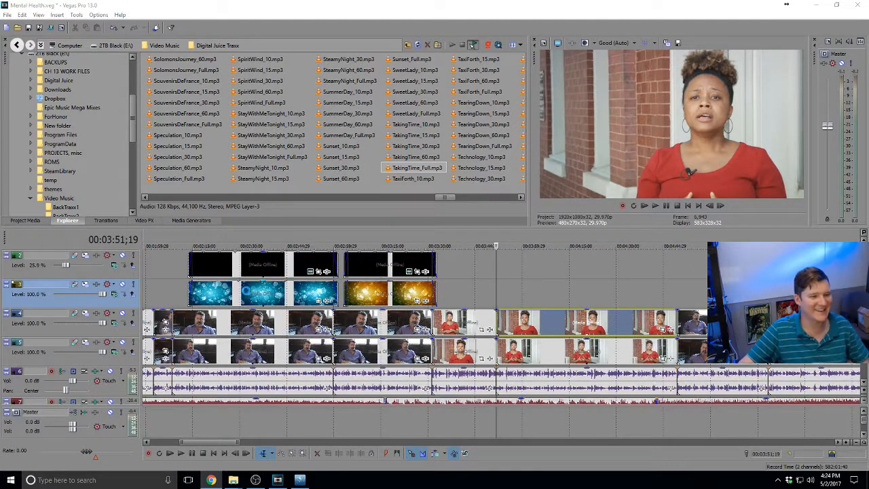
Paste a new copy of the first text card's title and bokeh events at about 3:53
{"action": "left_click", "coordinate": [246, 294]}
{"action": "left_click", "coordinate": [264, 267]}
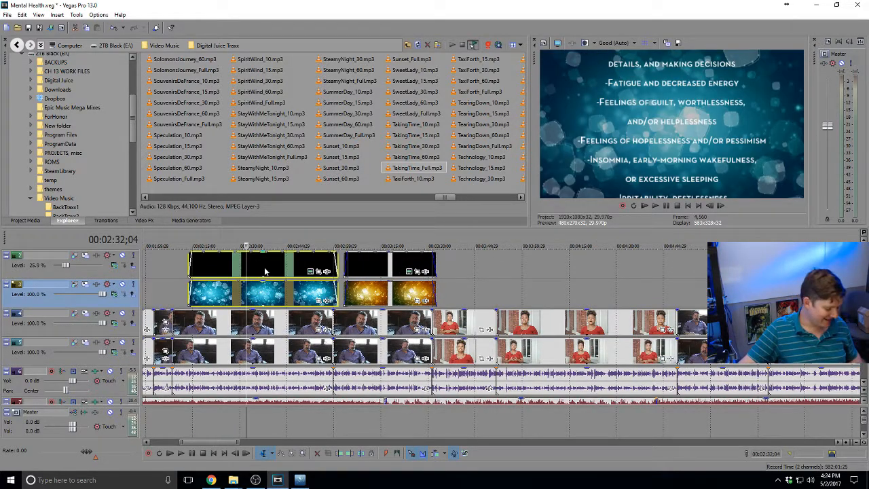
{"action": "left_click", "coordinate": [501, 296]}
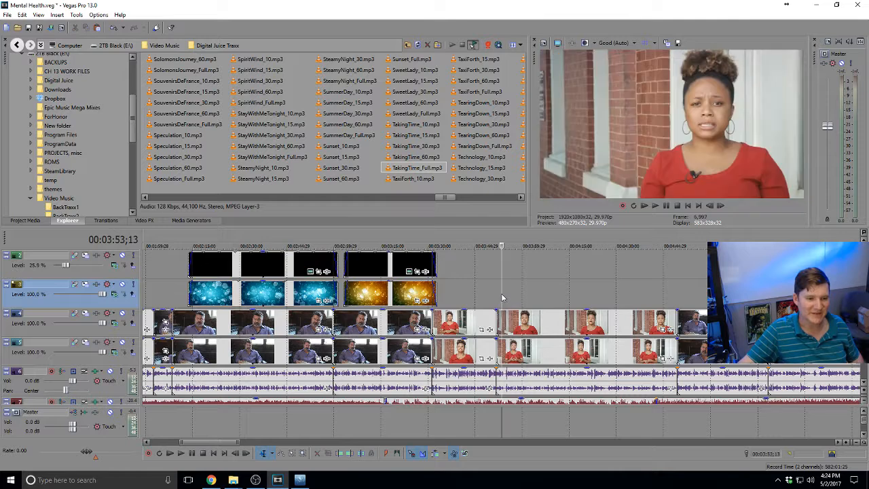
{"action": "key", "text": "ctrl+v"}
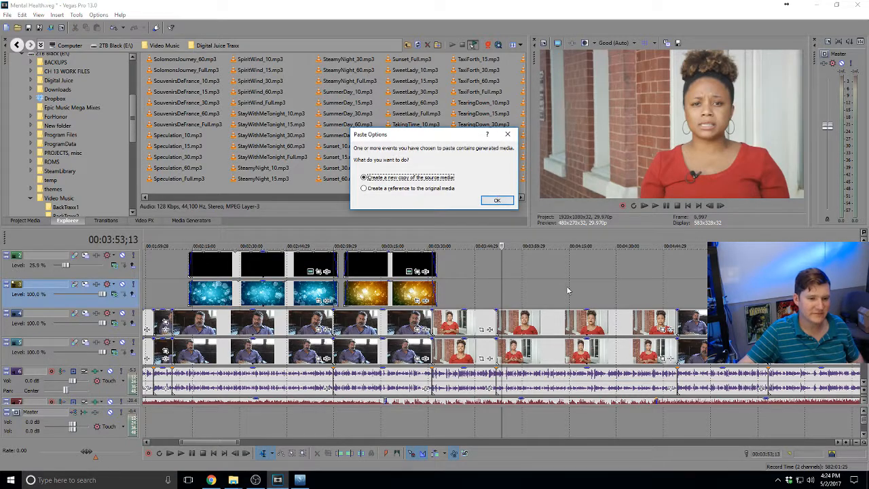
{"action": "left_click", "coordinate": [497, 201]}
{"action": "left_click_drag", "start_coordinate": [536, 277], "coordinate": [537, 277]}
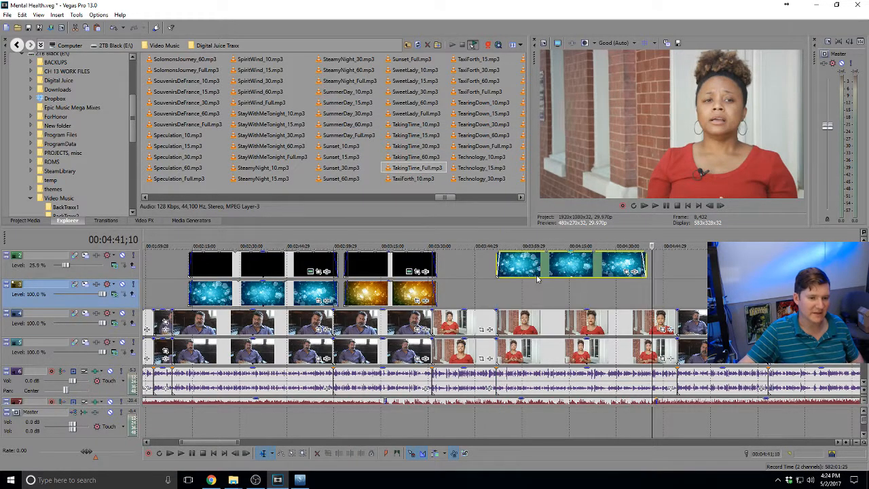
{"action": "left_click_drag", "start_coordinate": [864, 305], "coordinate": [863, 282]}
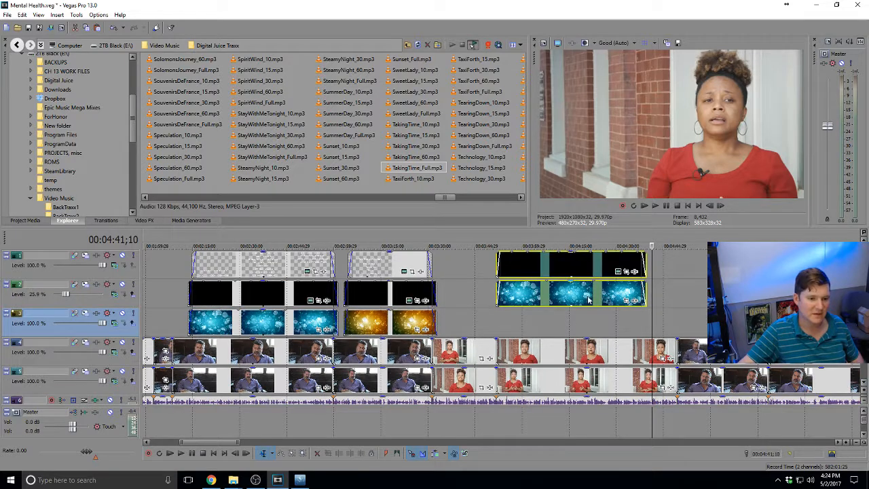
Move the copied title and blue bokeh events down a track and trim them to end near 4:01;25
{"action": "left_click_drag", "start_coordinate": [588, 300], "coordinate": [569, 329]}
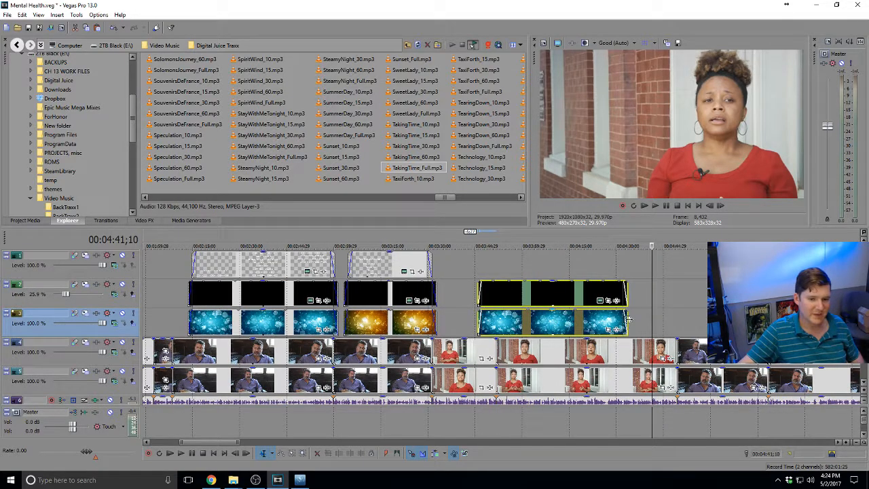
{"action": "left_click_drag", "start_coordinate": [629, 319], "coordinate": [526, 318]}
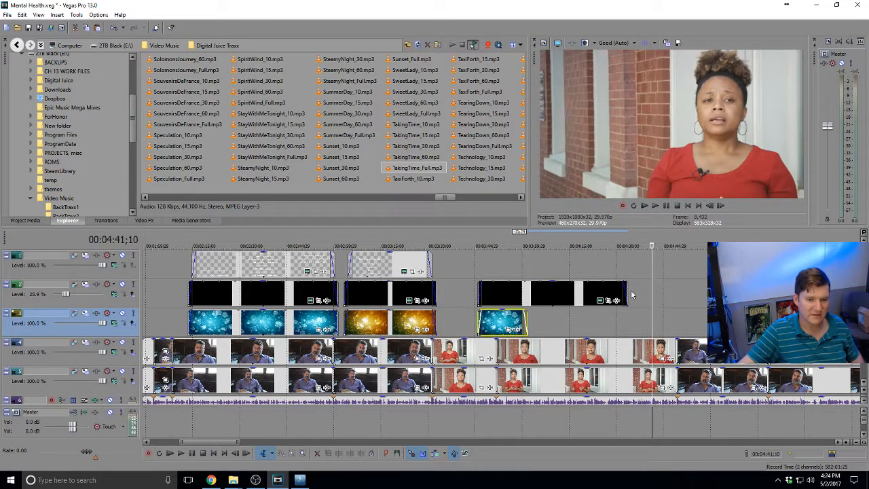
{"action": "left_click_drag", "start_coordinate": [627, 294], "coordinate": [524, 299]}
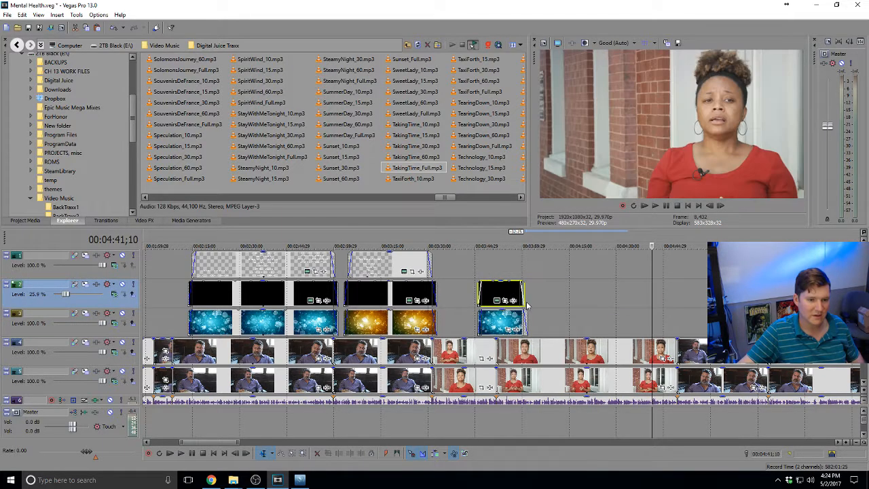
{"action": "left_click", "coordinate": [526, 302]}
{"action": "scroll", "coordinate": [526, 302], "scroll_direction": "up", "scroll_amount": 3}
{"action": "left_click_drag", "start_coordinate": [468, 294], "coordinate": [495, 295]}
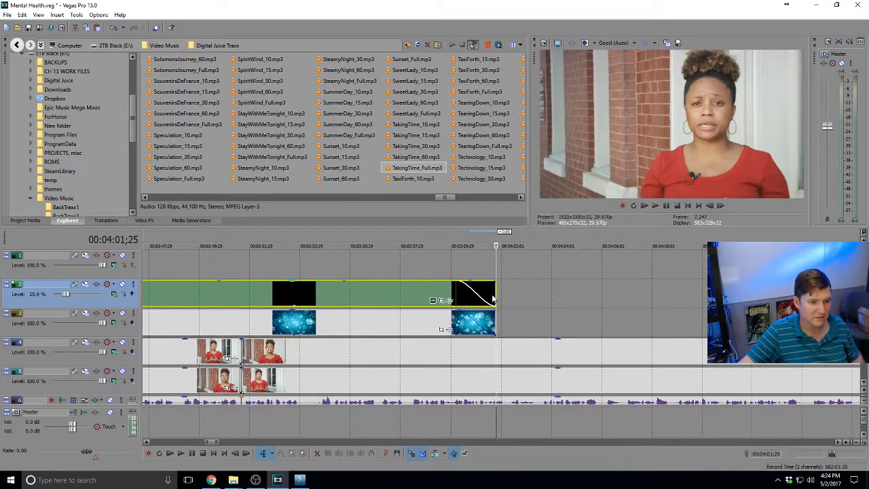
{"action": "scroll", "coordinate": [488, 302], "scroll_direction": "down", "scroll_amount": 4}
Preview the edit from about 3:40 and select the copied bokeh and title events
{"action": "left_click", "coordinate": [395, 299]}
{"action": "scroll", "coordinate": [407, 296], "scroll_direction": "up", "scroll_amount": 4}
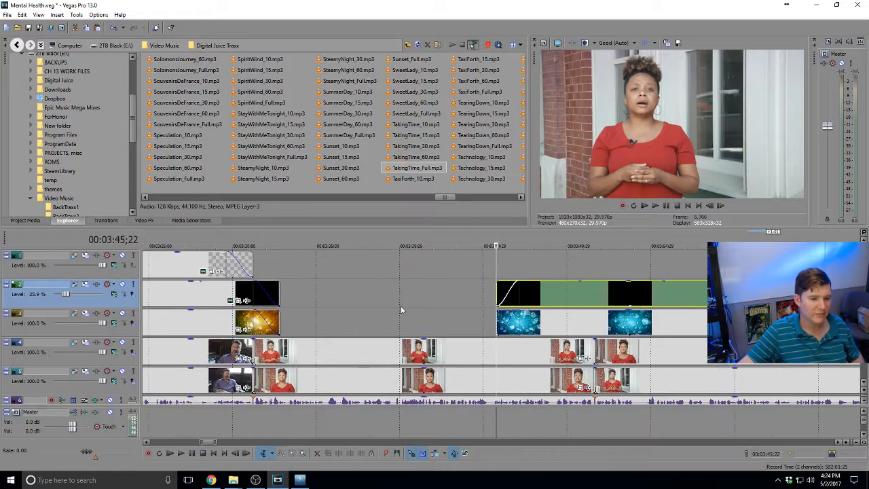
{"action": "left_click", "coordinate": [400, 308]}
{"action": "key", "text": "space"}
{"action": "scroll", "coordinate": [509, 318], "scroll_direction": "down", "scroll_amount": 2}
{"action": "left_click", "coordinate": [600, 322]}
{"action": "left_click", "coordinate": [619, 300], "text": "ctrl"}
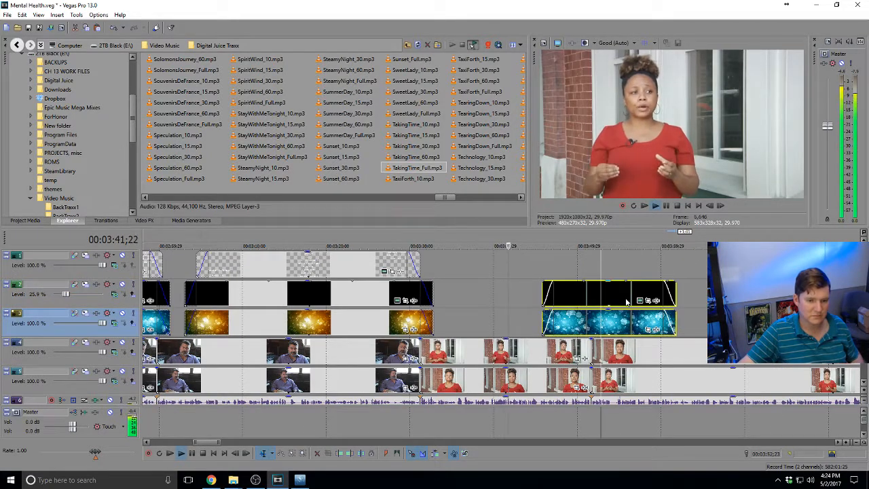
Slide the copied pair to start near 3:49;29 and add a (Legacy) Text generator on track 1
{"action": "left_click_drag", "start_coordinate": [626, 302], "coordinate": [693, 304]}
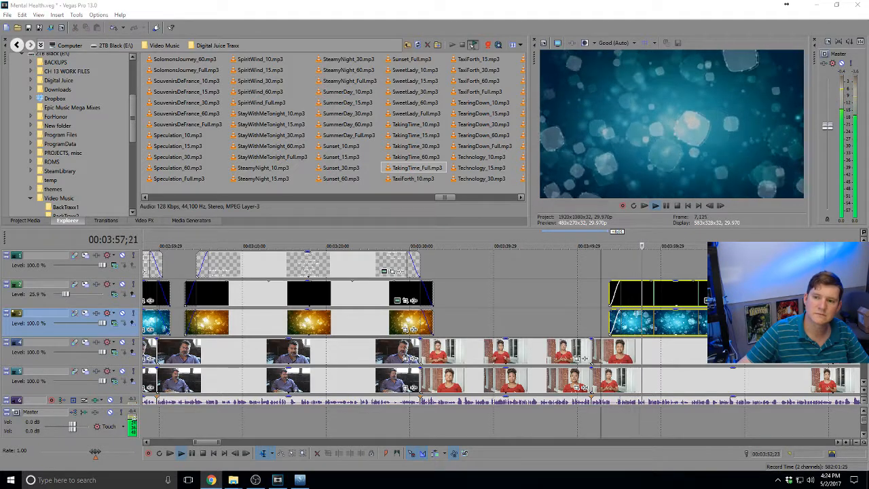
{"action": "left_click", "coordinate": [631, 269]}
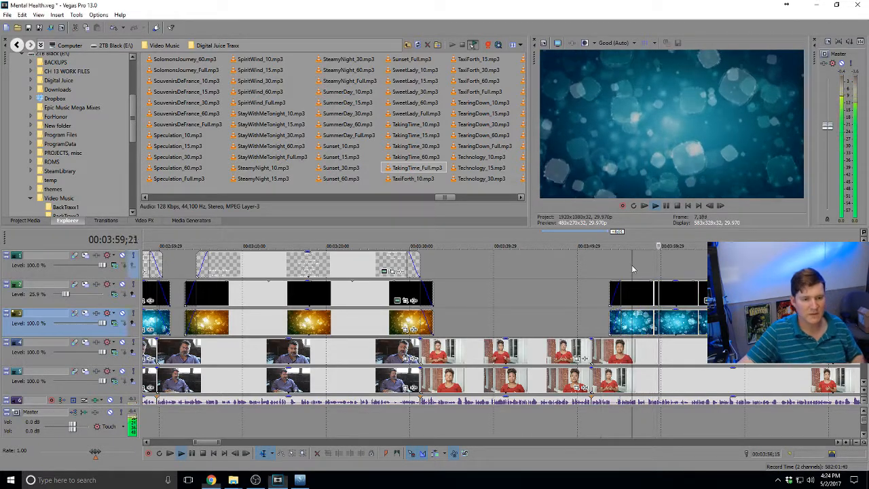
{"action": "right_click", "coordinate": [642, 269]}
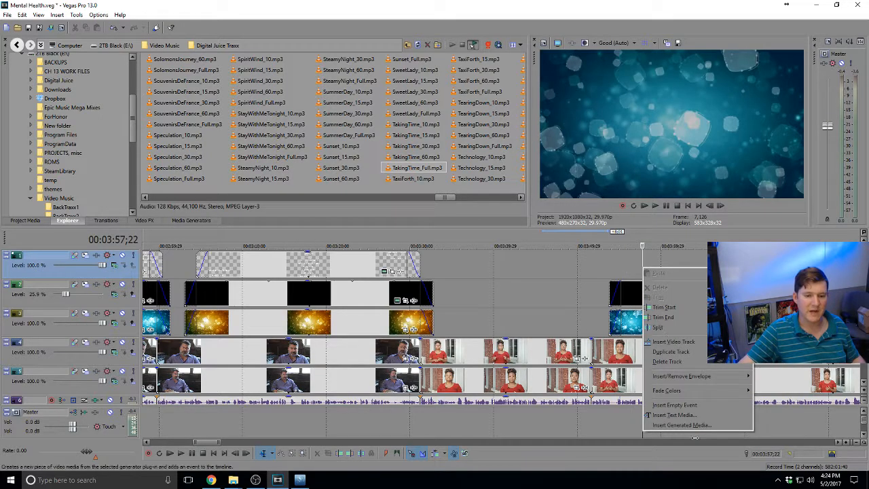
{"action": "left_click", "coordinate": [691, 425]}
{"action": "left_click", "coordinate": [244, 267]}
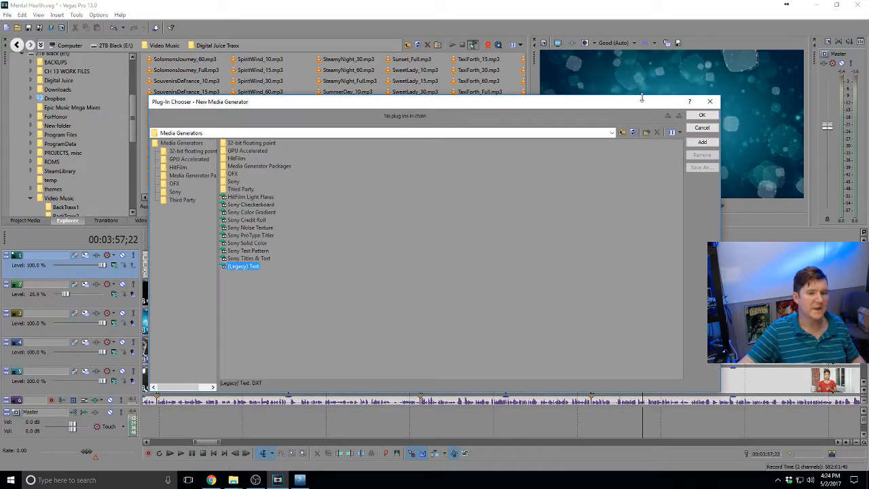
{"action": "left_click", "coordinate": [702, 142]}
Create the text event reading 'National Suicide Prevention Lifeline' and shrink its font size to fit one line
{"action": "left_click", "coordinate": [702, 114]}
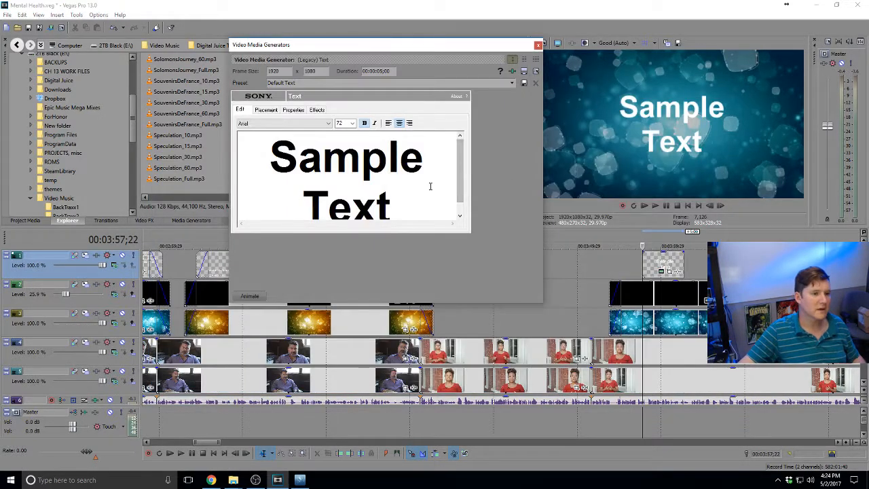
{"action": "key", "text": "ctrl+v"}
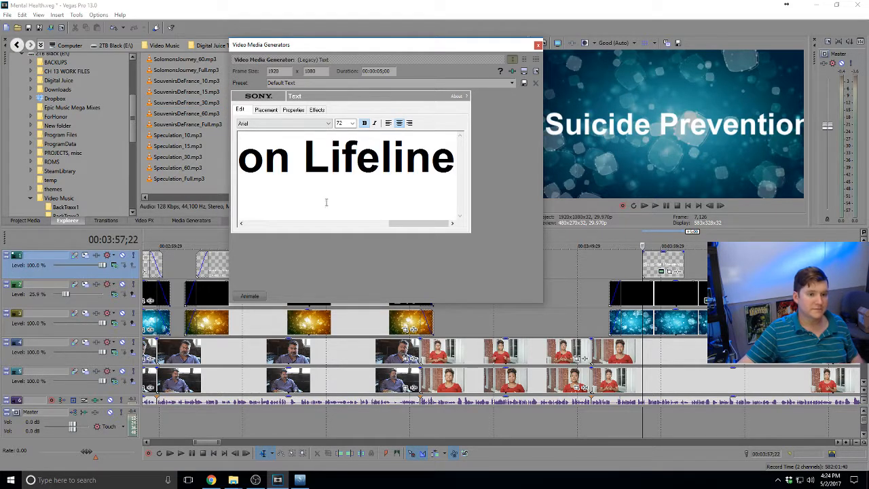
{"action": "key", "text": "ctrl+a"}
{"action": "left_click", "coordinate": [351, 123]}
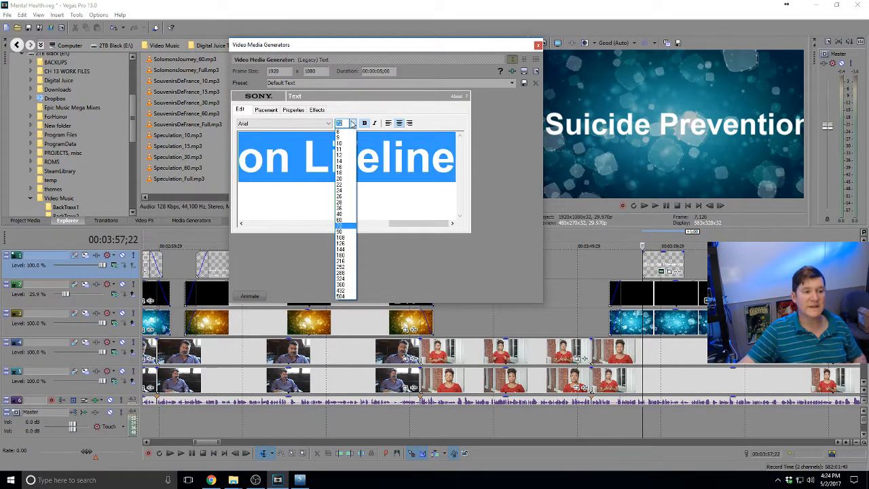
{"action": "left_click", "coordinate": [346, 203]}
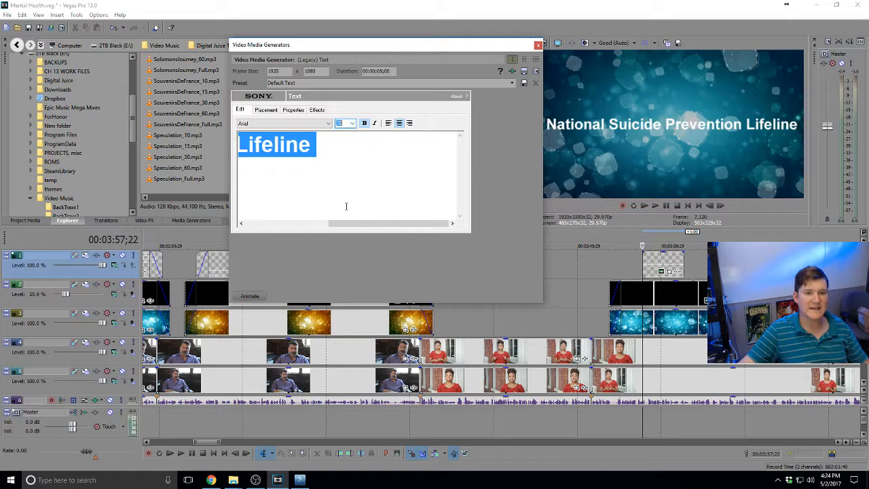
{"action": "left_click", "coordinate": [353, 123]}
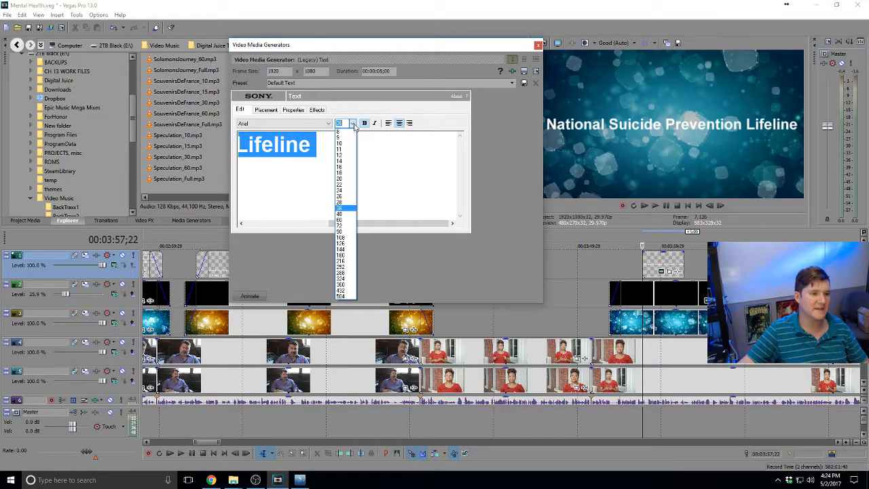
{"action": "left_click", "coordinate": [339, 202]}
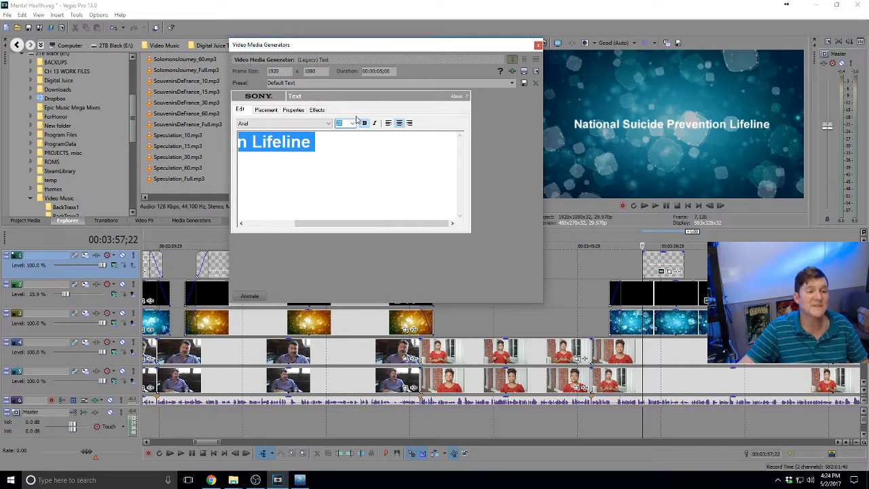
{"action": "left_click", "coordinate": [360, 146]}
Set the lifeline title's text placement to Center and its safe zone to 5%
{"action": "left_click", "coordinate": [265, 111]}
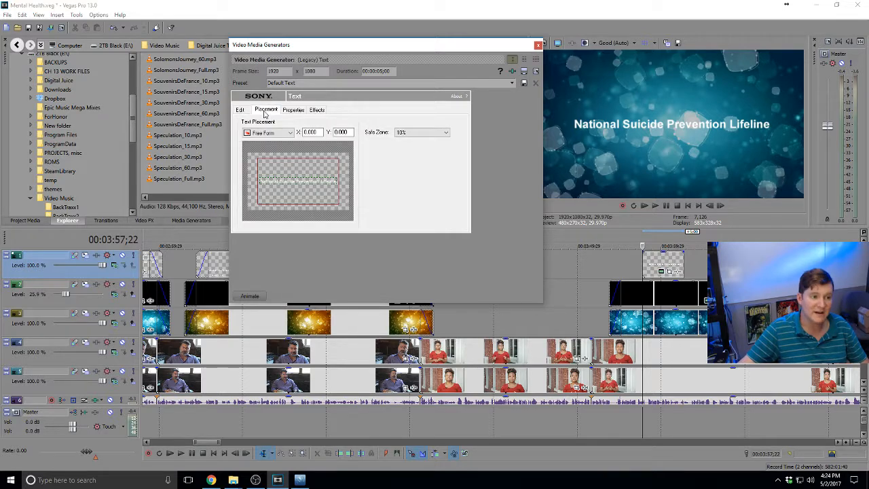
{"action": "left_click", "coordinate": [295, 110]}
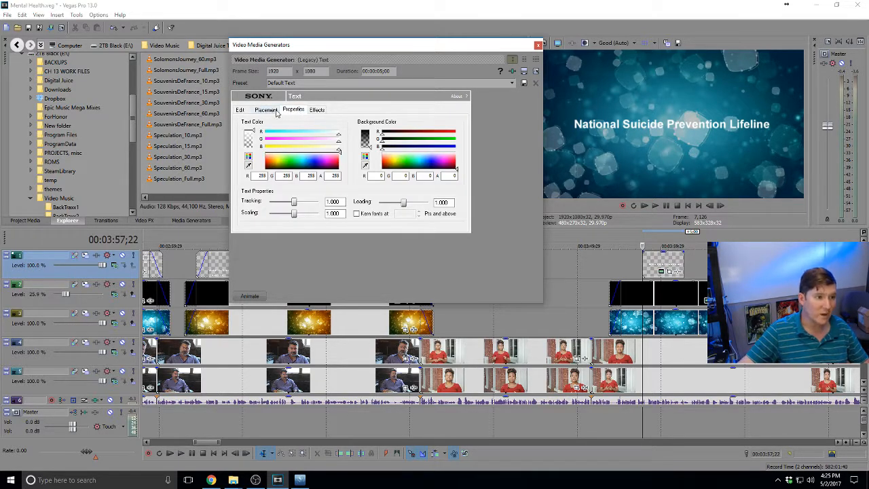
{"action": "left_click", "coordinate": [276, 111]}
{"action": "left_click", "coordinate": [289, 133]}
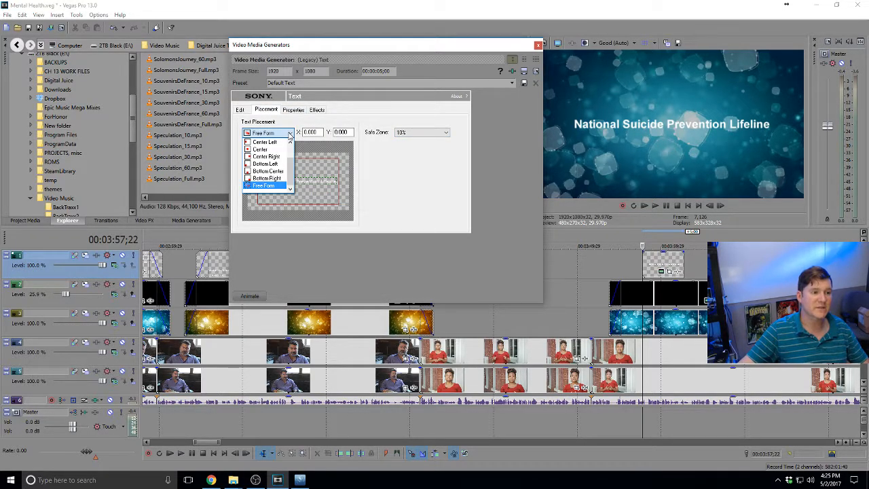
{"action": "left_click", "coordinate": [268, 148]}
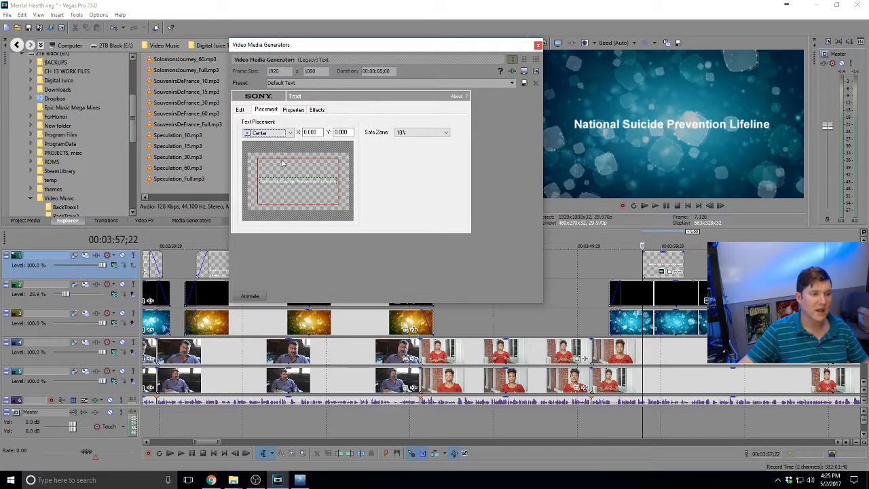
{"action": "left_click", "coordinate": [418, 132]}
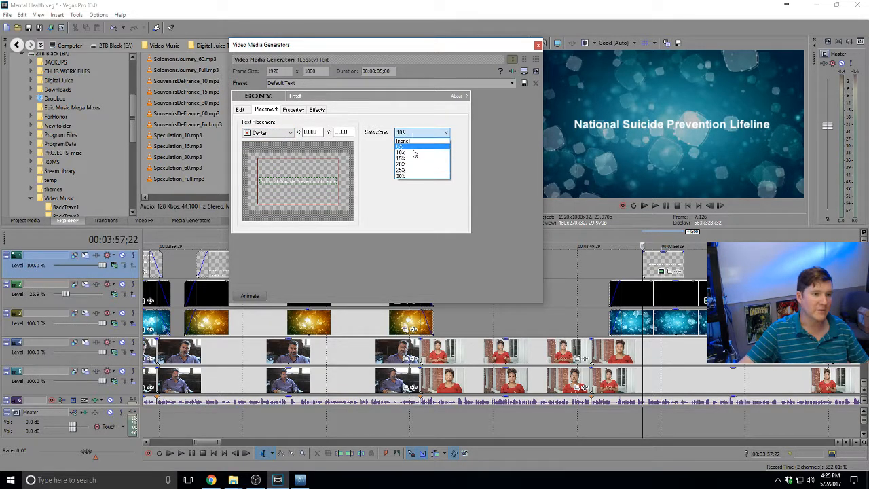
{"action": "left_click", "coordinate": [414, 150]}
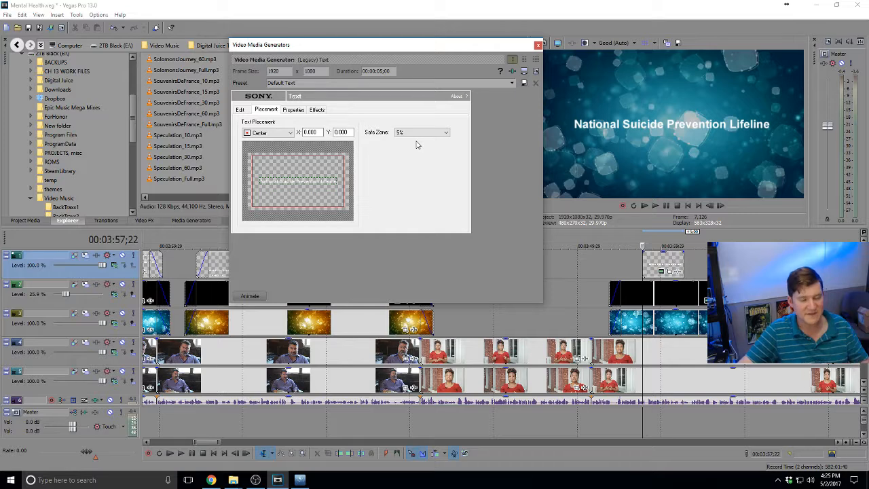
{"action": "left_click", "coordinate": [239, 110]}
{"action": "left_click", "coordinate": [341, 138]}
{"action": "key", "text": "Return"}
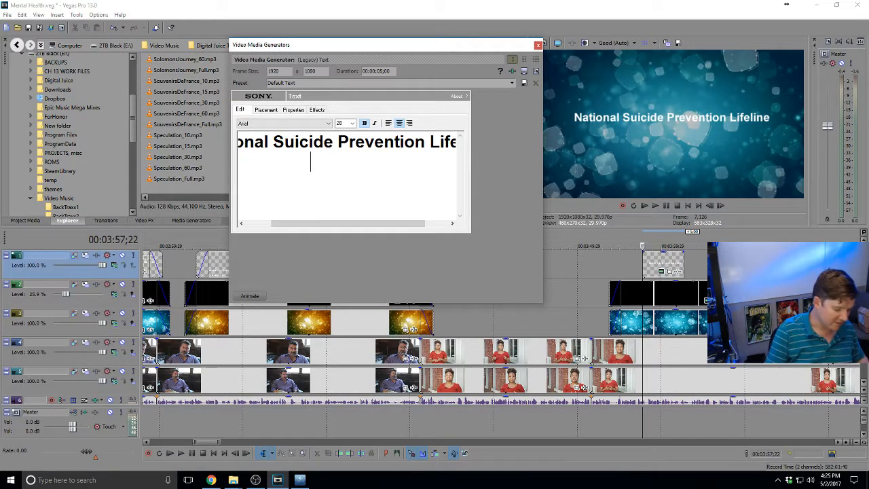
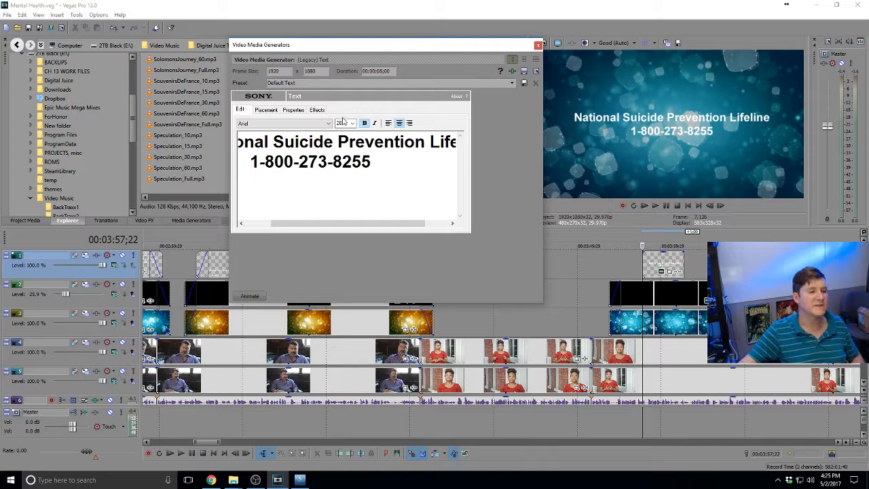
Review the title's placement, colour and outline/shadow settings, then return to the card's text
{"action": "left_click", "coordinate": [271, 110]}
{"action": "left_click", "coordinate": [292, 110]}
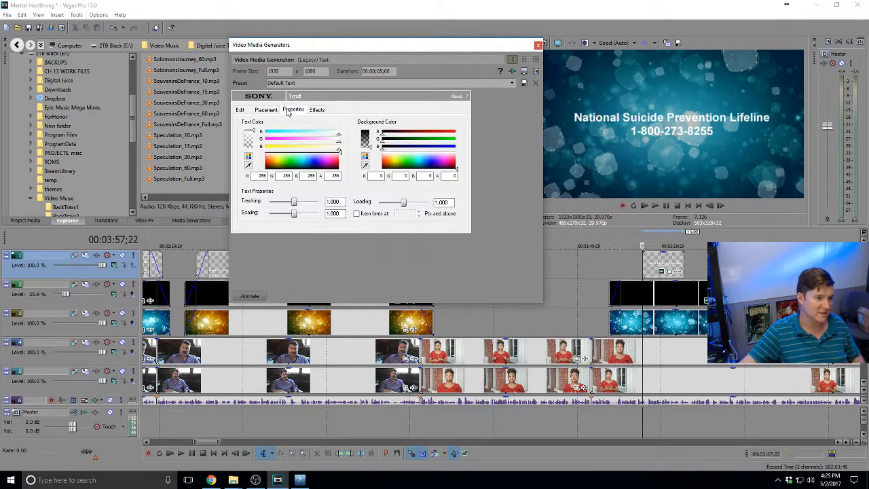
{"action": "left_click", "coordinate": [318, 110]}
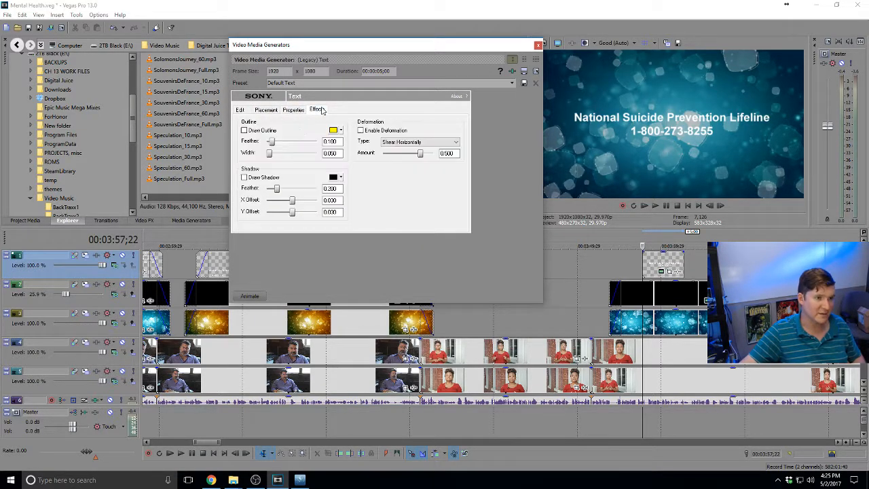
{"action": "left_click", "coordinate": [244, 110]}
{"action": "left_click", "coordinate": [317, 112]}
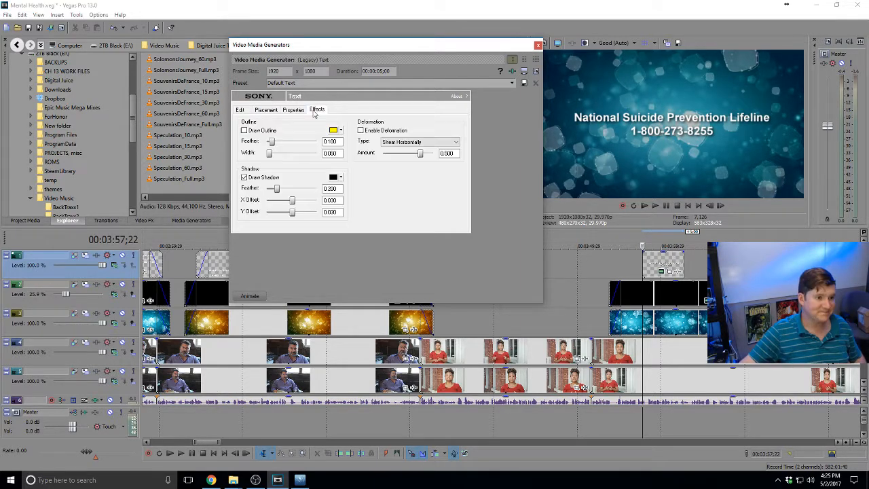
{"action": "left_click", "coordinate": [245, 112]}
{"action": "left_click_drag", "start_coordinate": [391, 223], "coordinate": [366, 223]}
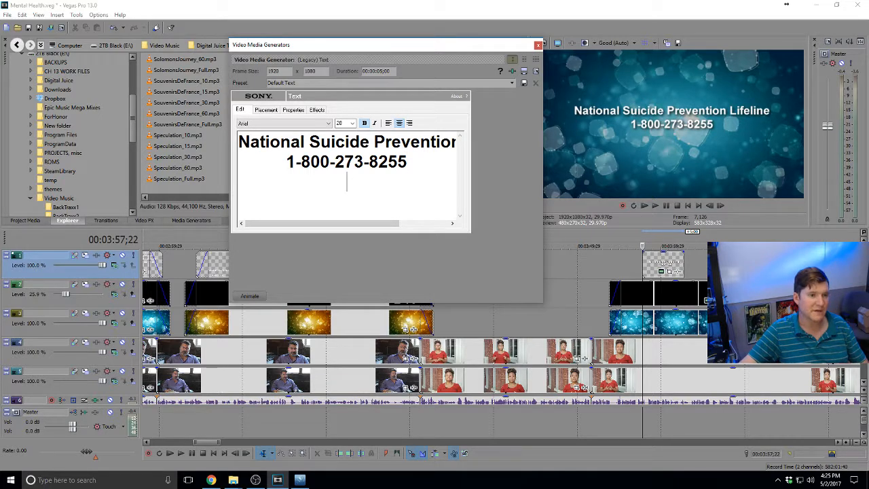
{"action": "key", "text": "Return"}
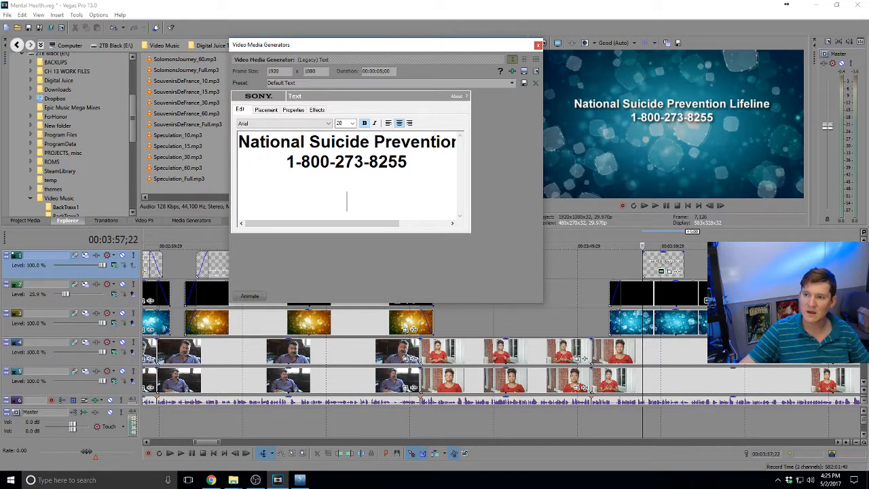
{"action": "key", "text": "alt+Tab"}
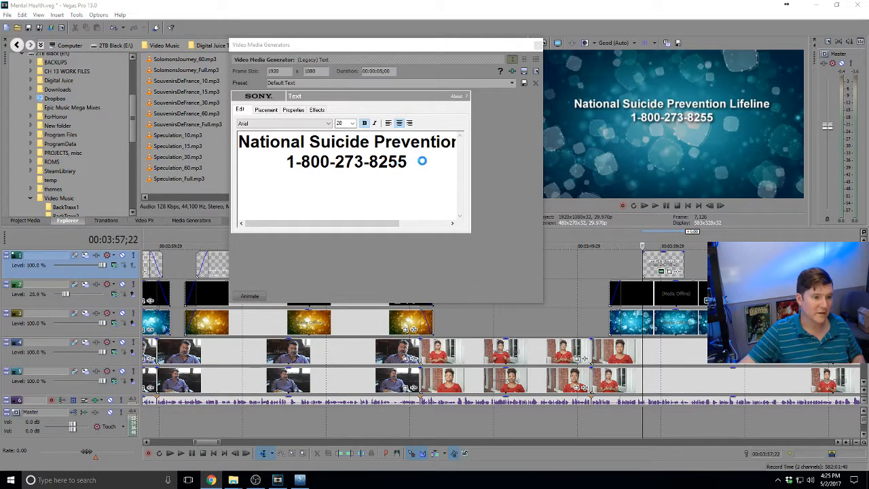
{"action": "key", "text": "alt+Tab"}
{"action": "type", "text": "TN Statewide Crisis Phone Line"}
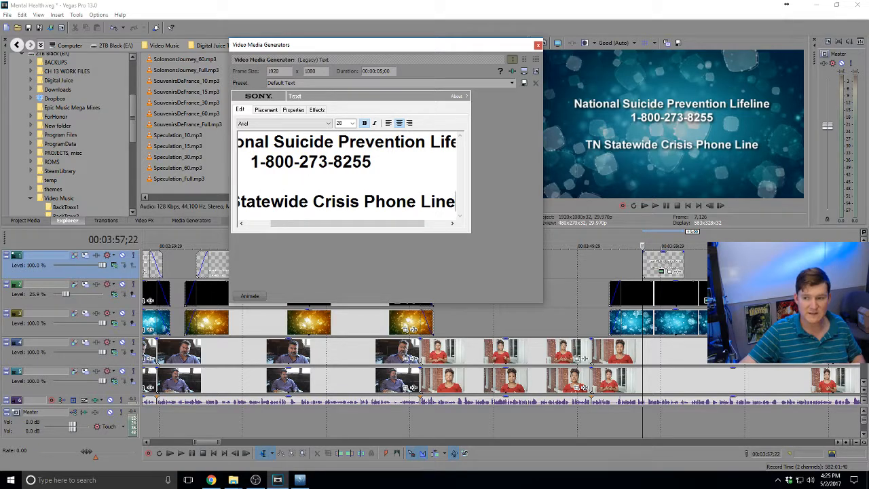
{"action": "key", "text": "alt+Tab"}
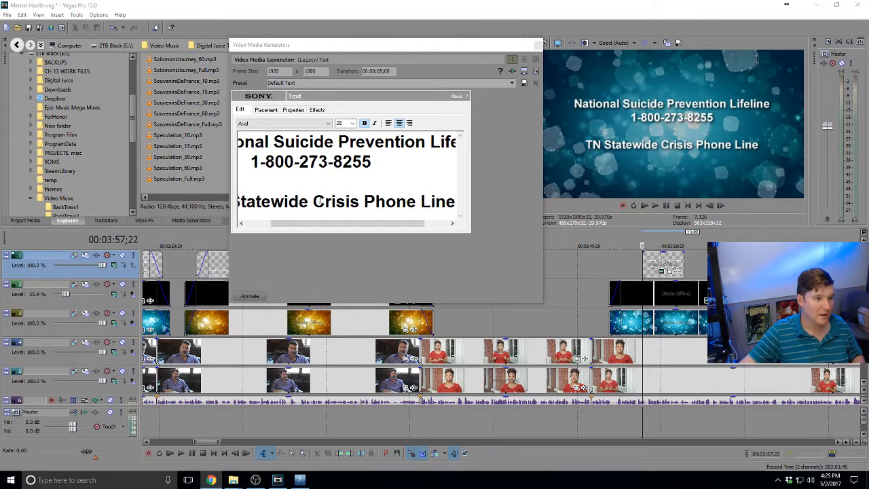
{"action": "left_click", "coordinate": [327, 220]}
{"action": "key", "text": "Return"}
{"action": "key", "text": "ctrl+v"}
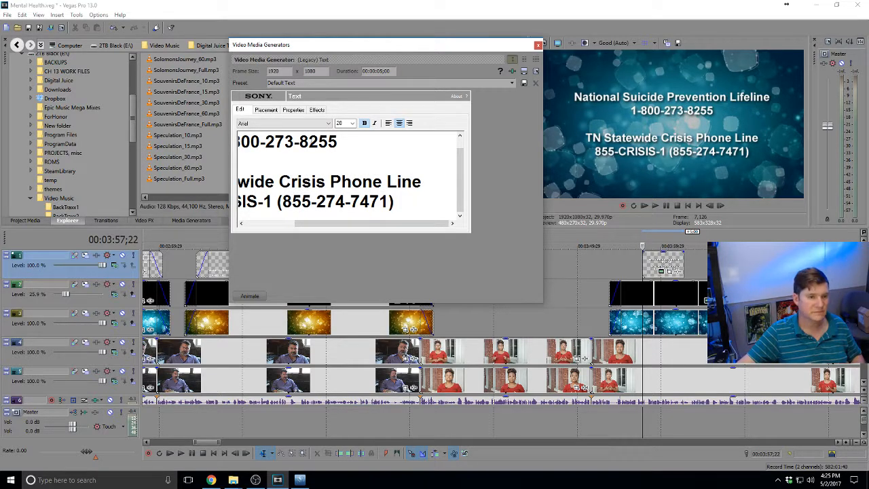
{"action": "key", "text": "ctrl+a"}
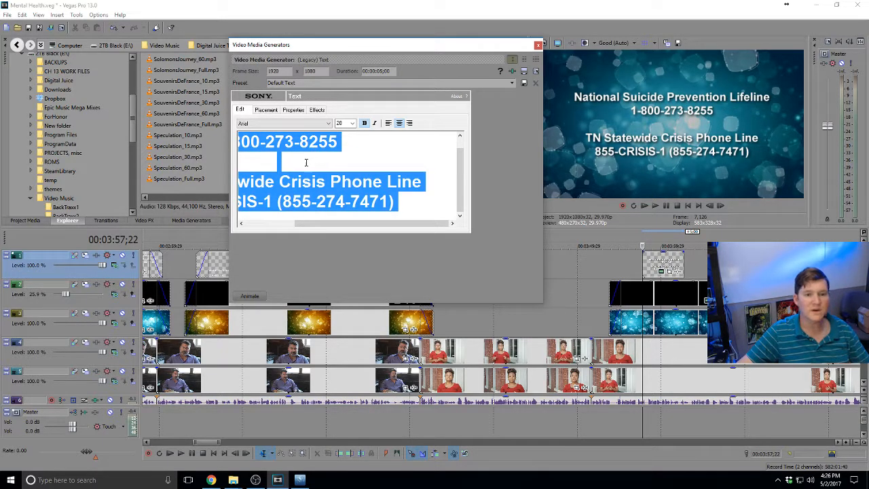
Apply the Neutra Text Light SC font to the card's text
{"action": "left_click", "coordinate": [270, 124]}
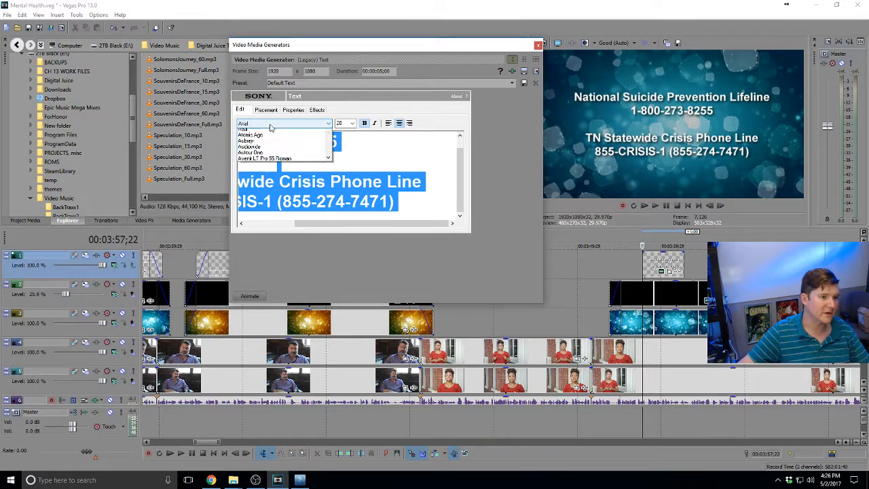
{"action": "key", "text": "n"}
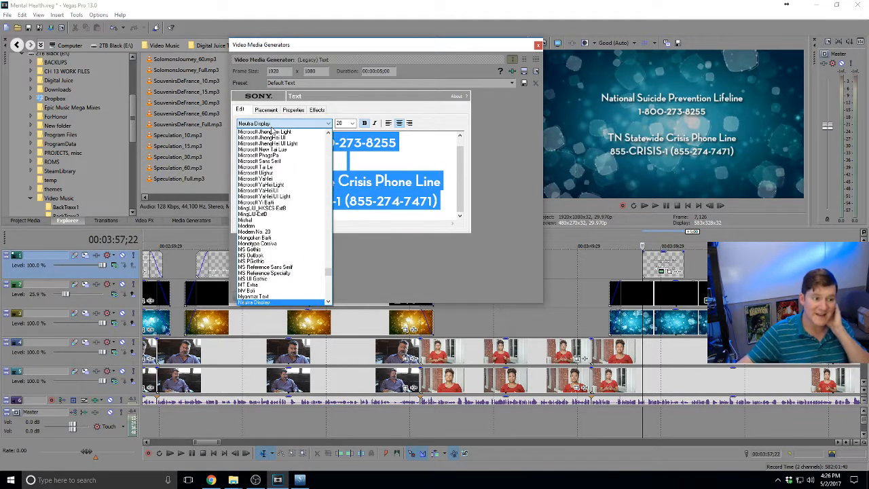
{"action": "scroll", "coordinate": [273, 271], "scroll_direction": "down", "scroll_amount": 5}
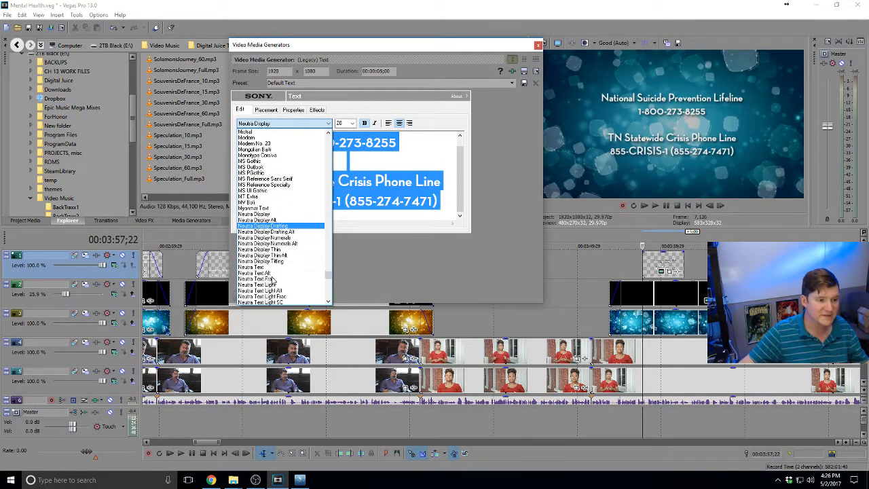
{"action": "scroll", "coordinate": [273, 276], "scroll_direction": "down", "scroll_amount": 2}
{"action": "left_click", "coordinate": [279, 249]}
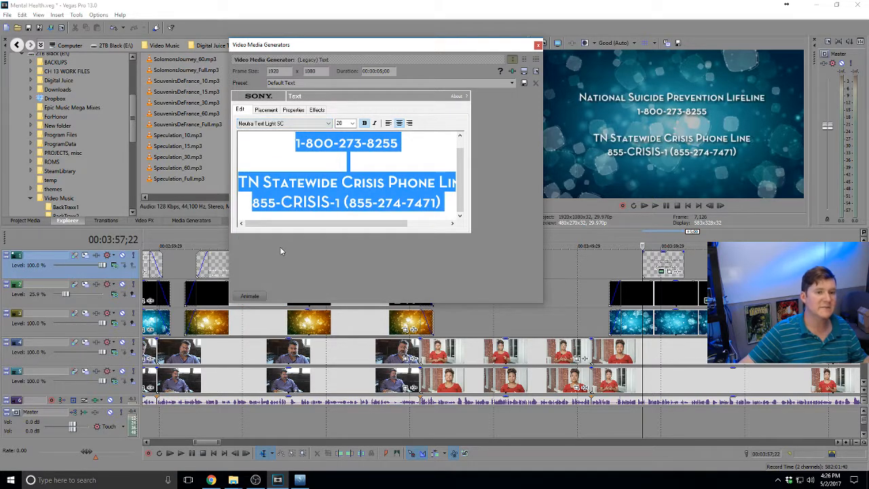
Deselect, then reselect all of the card's text from the first line
{"action": "left_click", "coordinate": [347, 161]}
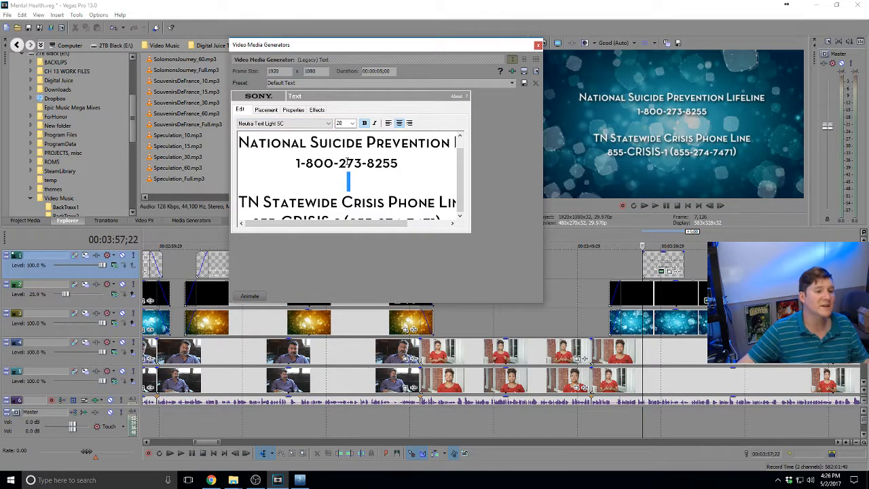
{"action": "left_click", "coordinate": [421, 148]}
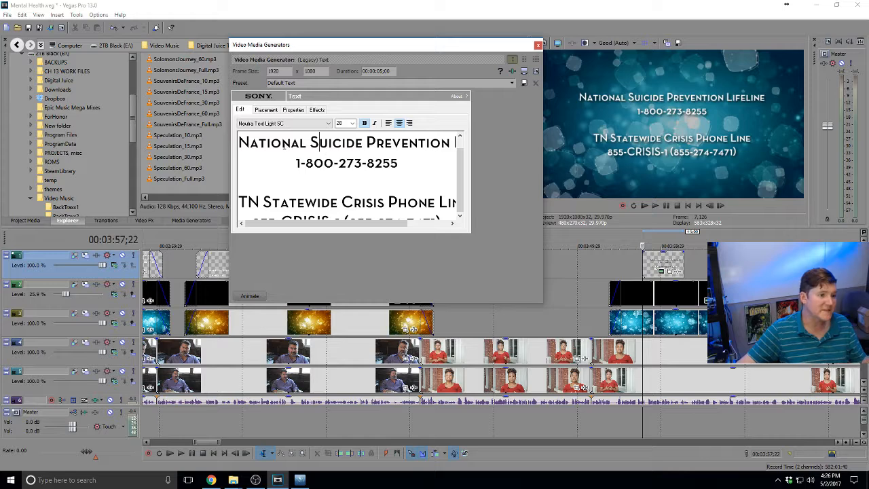
{"action": "key", "text": "ctrl+a"}
Enlarge all of the card's text to size 36
{"action": "left_click", "coordinate": [352, 123]}
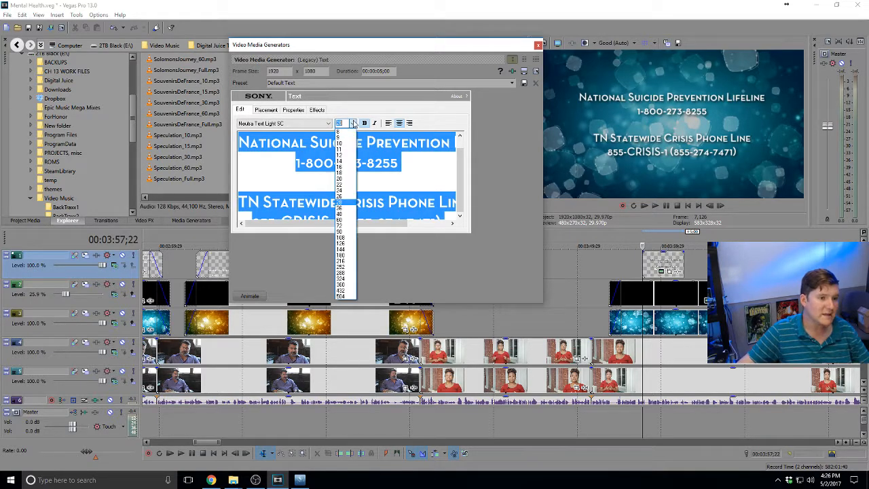
{"action": "left_click", "coordinate": [343, 208]}
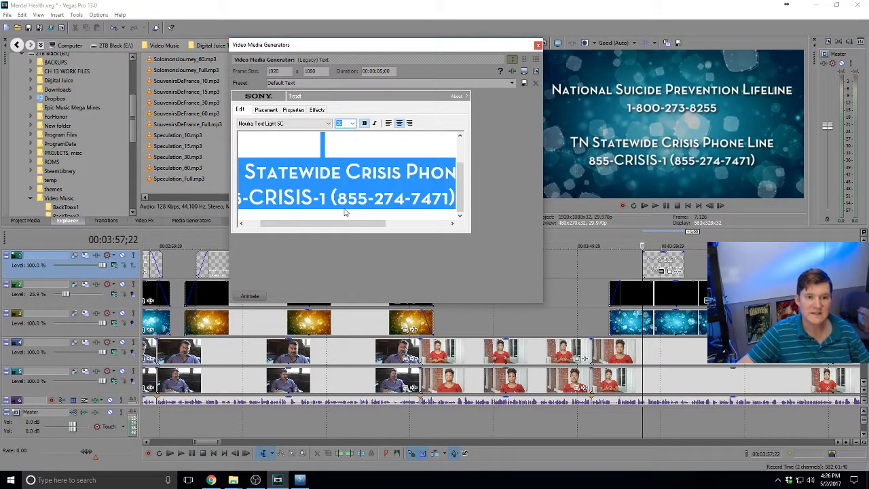
{"action": "left_click", "coordinate": [349, 180]}
{"action": "scroll", "coordinate": [391, 167], "scroll_direction": "up", "scroll_amount": 3}
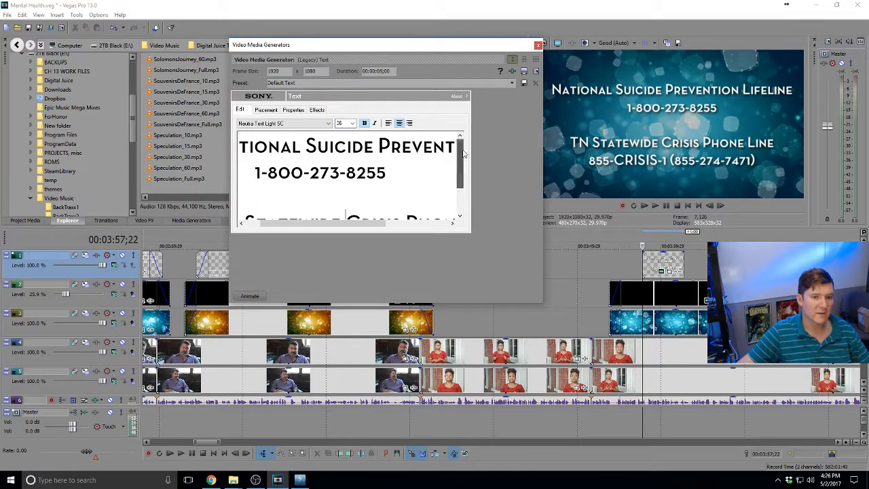
{"action": "left_click_drag", "start_coordinate": [392, 167], "coordinate": [220, 171]}
{"action": "left_click", "coordinate": [352, 123]}
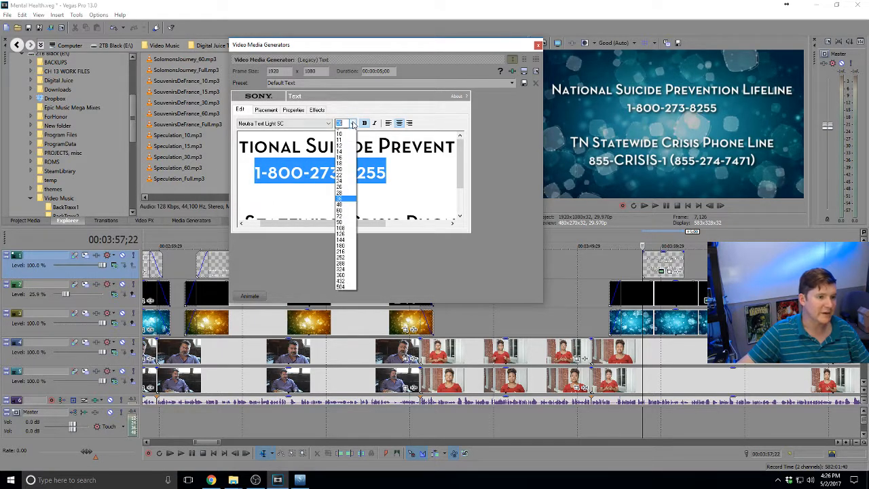
{"action": "left_click", "coordinate": [340, 202]}
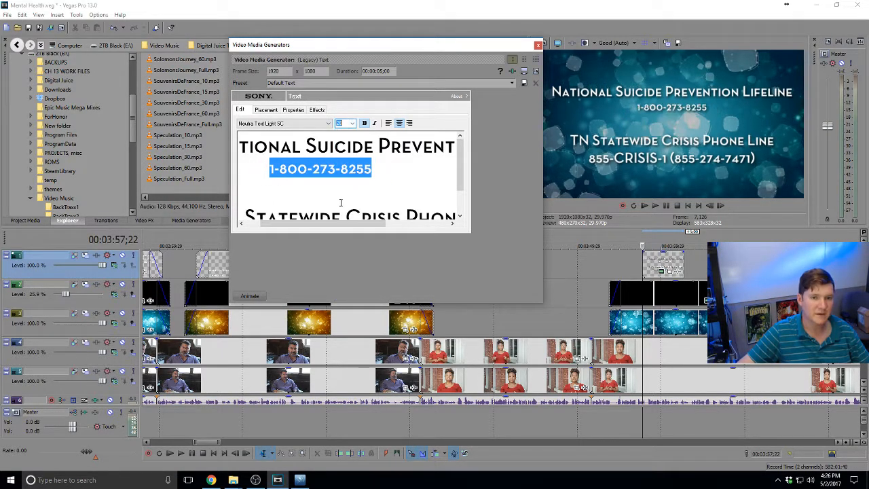
{"action": "left_click", "coordinate": [355, 124]}
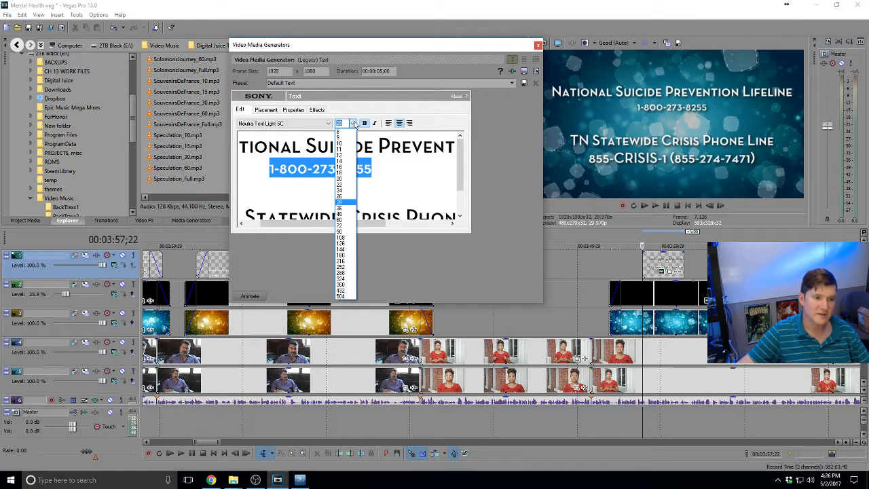
{"action": "left_click", "coordinate": [345, 218]}
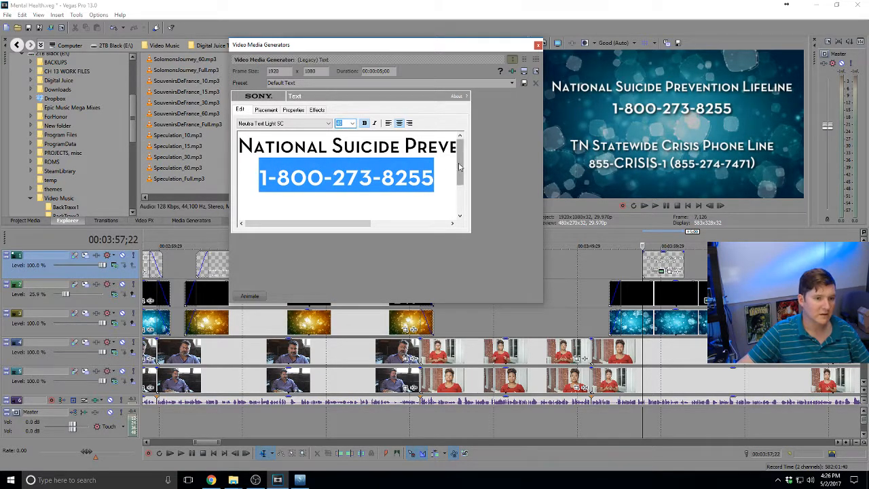
{"action": "left_click_drag", "start_coordinate": [460, 165], "coordinate": [466, 202]}
{"action": "left_click", "coordinate": [344, 208]}
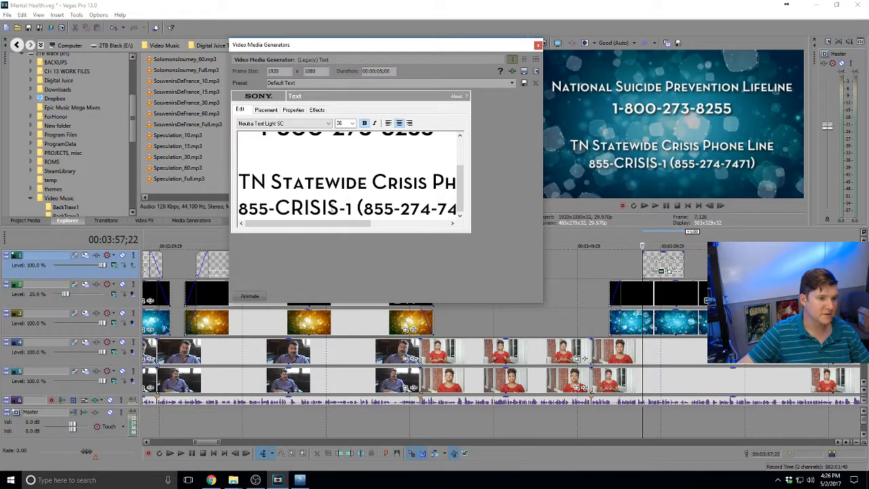
{"action": "key", "text": "Return"}
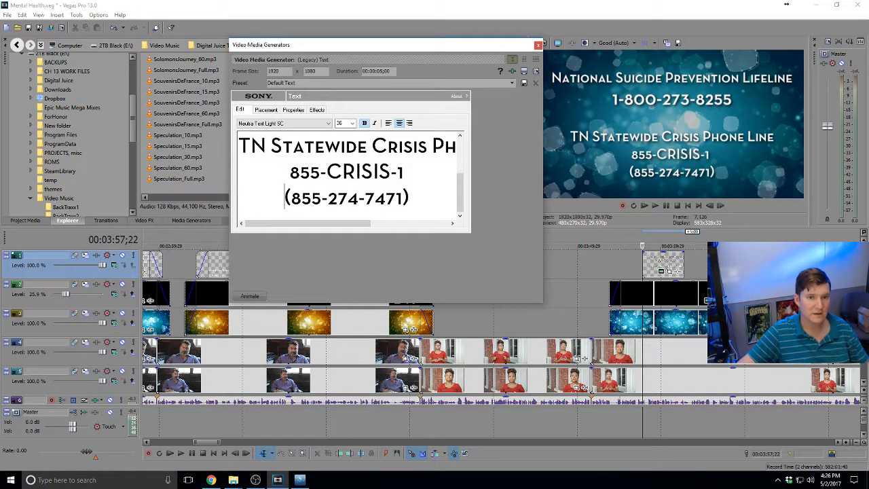
{"action": "left_click_drag", "start_coordinate": [282, 172], "coordinate": [421, 216]}
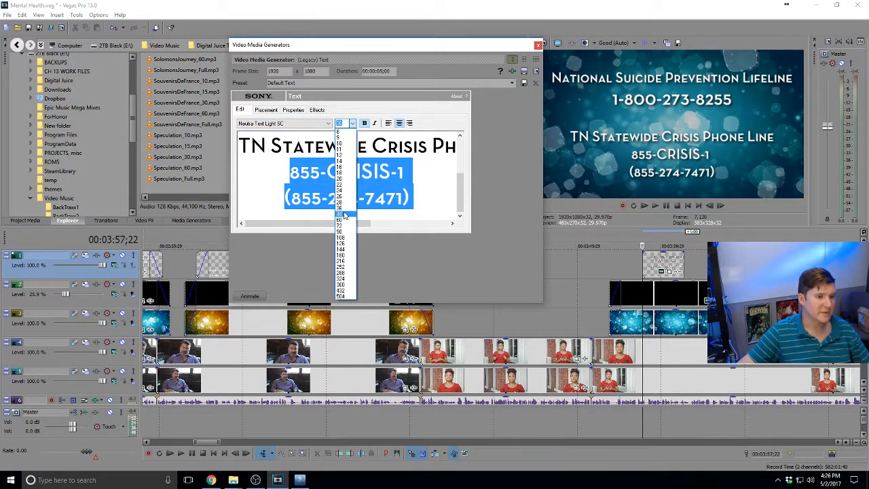
{"action": "left_click", "coordinate": [344, 215]}
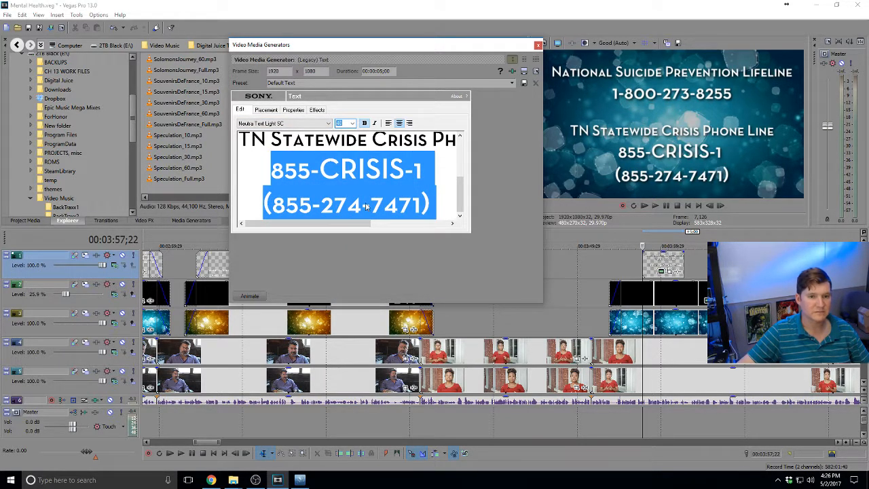
{"action": "left_click", "coordinate": [365, 199]}
Close the text generator and set the playhead just before the card
{"action": "scroll", "coordinate": [380, 194], "scroll_direction": "up", "scroll_amount": 3}
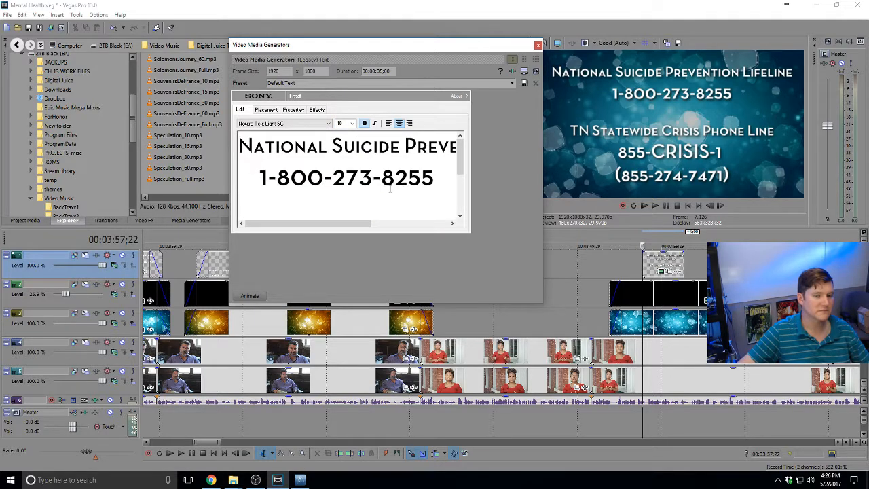
{"action": "scroll", "coordinate": [390, 192], "scroll_direction": "down", "scroll_amount": 3}
{"action": "scroll", "coordinate": [390, 192], "scroll_direction": "up", "scroll_amount": 3}
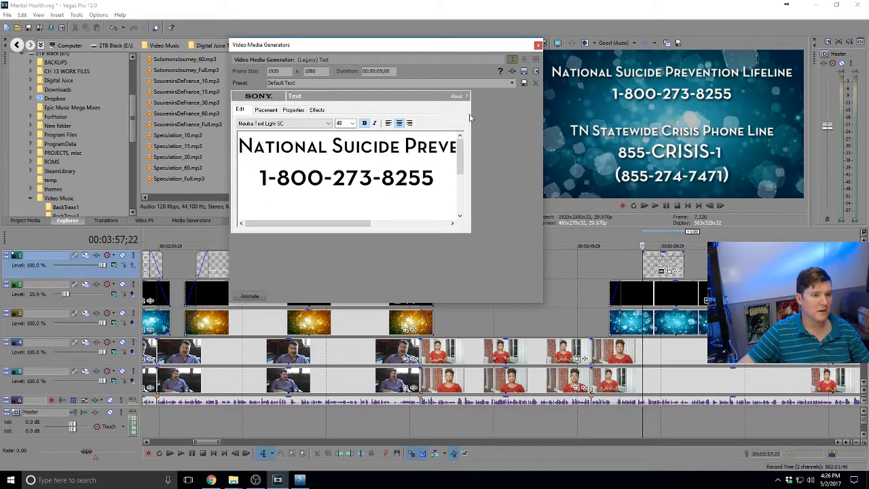
{"action": "left_click", "coordinate": [537, 46]}
{"action": "left_click", "coordinate": [609, 272]}
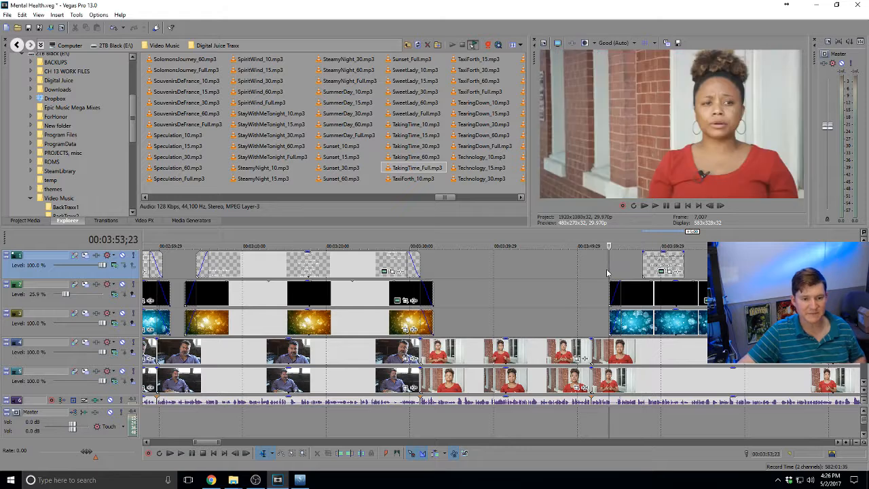
Shift the hotline text card slightly earlier on track 1 and give it a fade-in
{"action": "key", "text": "space"}
{"action": "left_click_drag", "start_coordinate": [658, 265], "coordinate": [640, 265]}
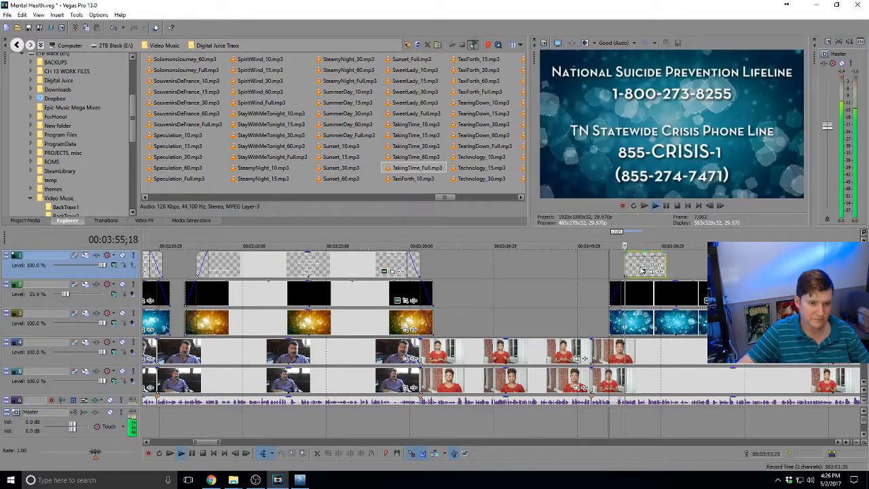
{"action": "scroll", "coordinate": [641, 266], "scroll_direction": "up", "scroll_amount": 3}
{"action": "left_click_drag", "start_coordinate": [556, 252], "coordinate": [576, 266]}
{"action": "key", "text": "space"}
{"action": "key", "text": "space"}
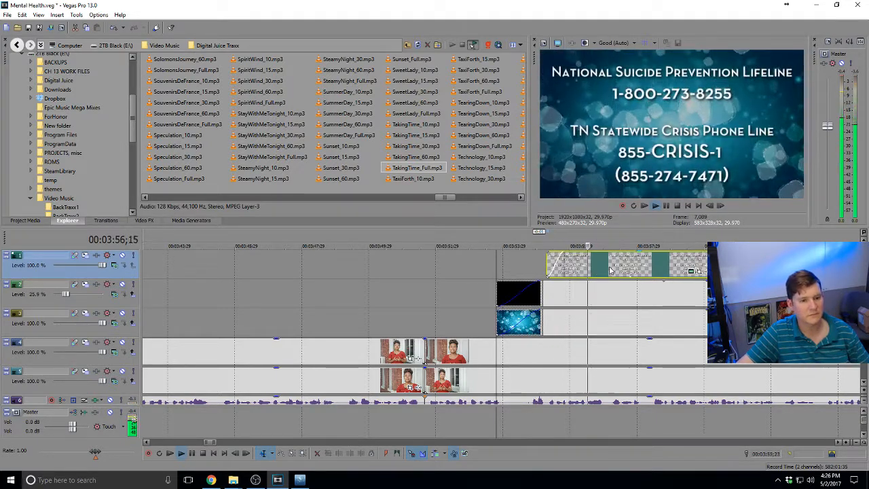
Drag the hotline card's right edge so it runs about eight seconds longer
{"action": "scroll", "coordinate": [608, 270], "scroll_direction": "down", "scroll_amount": 3}
{"action": "left_click_drag", "start_coordinate": [604, 264], "coordinate": [735, 264]}
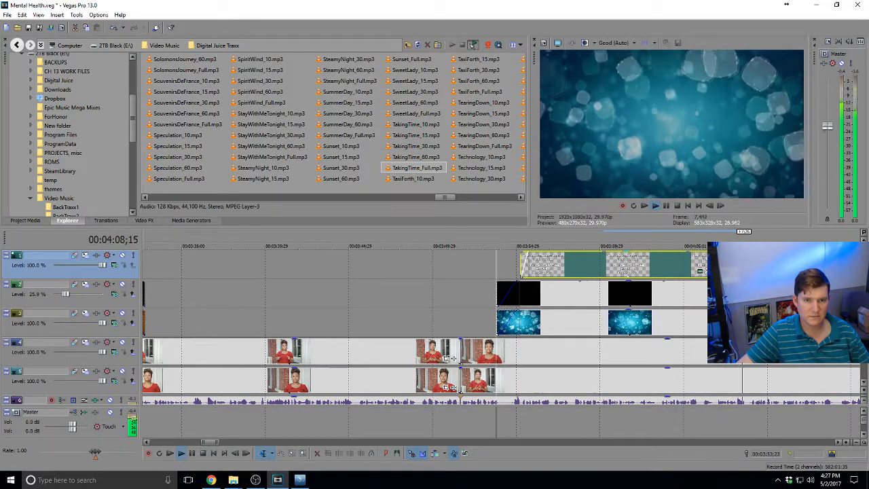
{"action": "scroll", "coordinate": [643, 322], "scroll_direction": "down", "scroll_amount": 2}
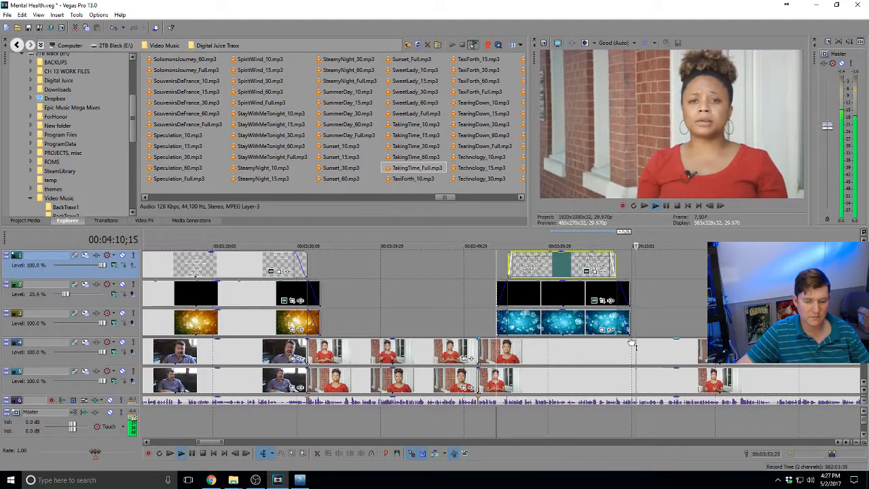
{"action": "scroll", "coordinate": [631, 345], "scroll_direction": "down", "scroll_amount": 2}
{"action": "scroll", "coordinate": [638, 360], "scroll_direction": "down", "scroll_amount": 1}
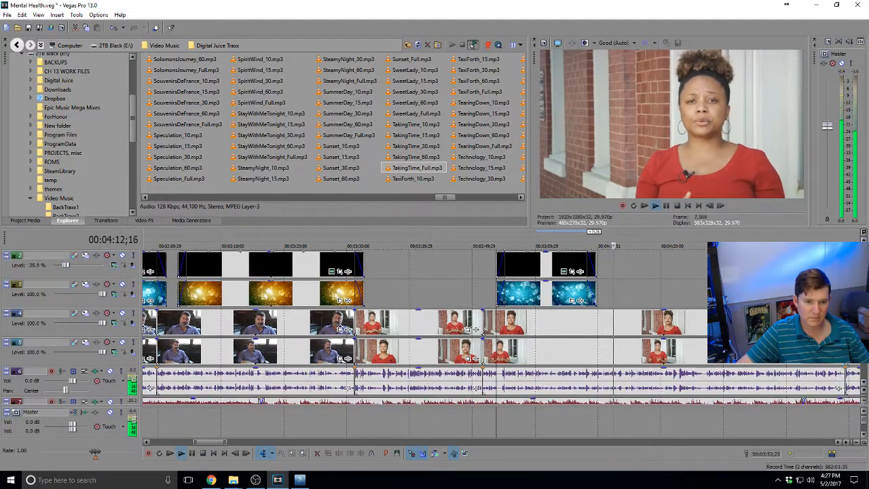
{"action": "scroll", "coordinate": [638, 360], "scroll_direction": "up", "scroll_amount": 3}
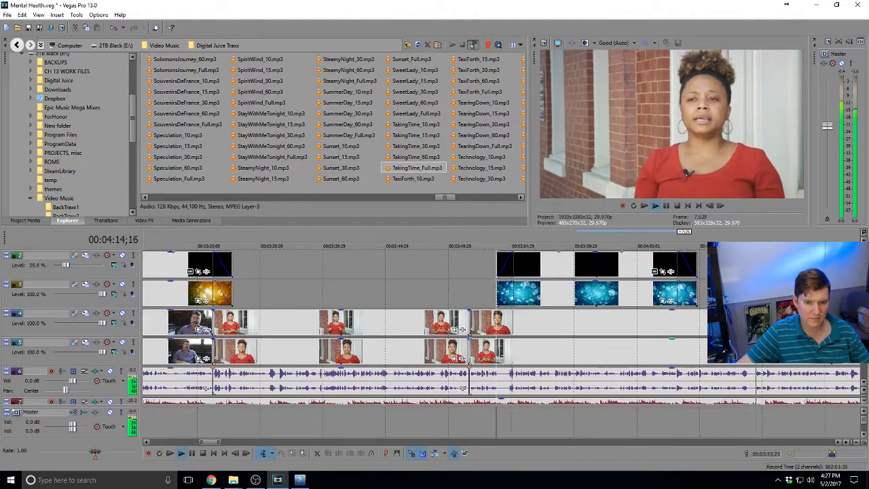
Split the track 4 and 5 interview clips near 4:14 and show the wide shot afterwards
{"action": "left_click", "coordinate": [754, 354]}
{"action": "key", "text": "space"}
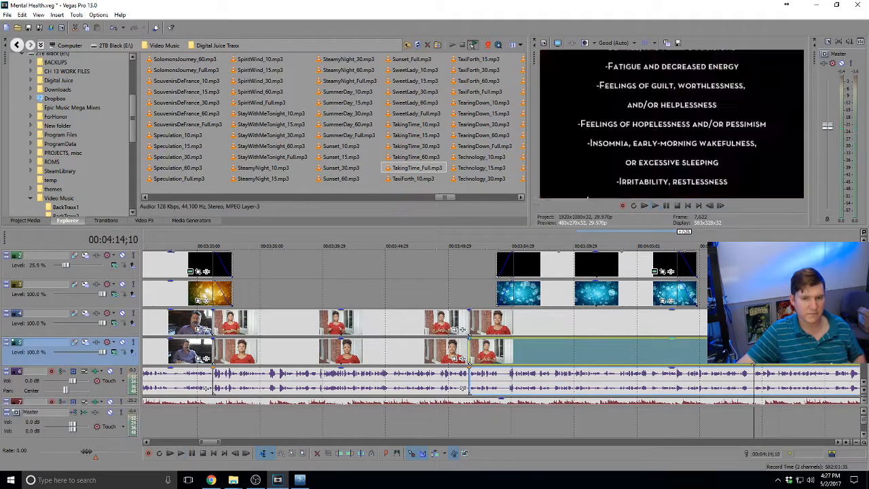
{"action": "key", "text": "space"}
{"action": "key", "text": "space"}
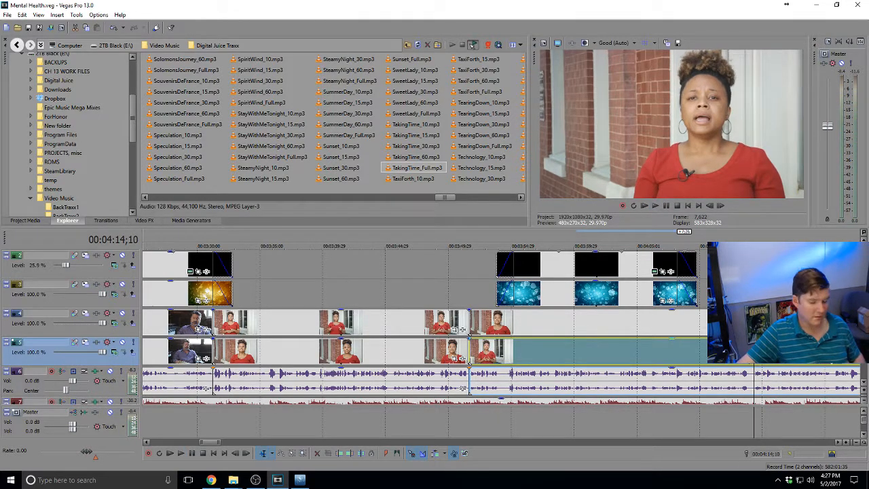
{"action": "key", "text": "s"}
{"action": "left_click", "coordinate": [753, 323]}
{"action": "key", "text": "s"}
{"action": "left_click", "coordinate": [753, 351]}
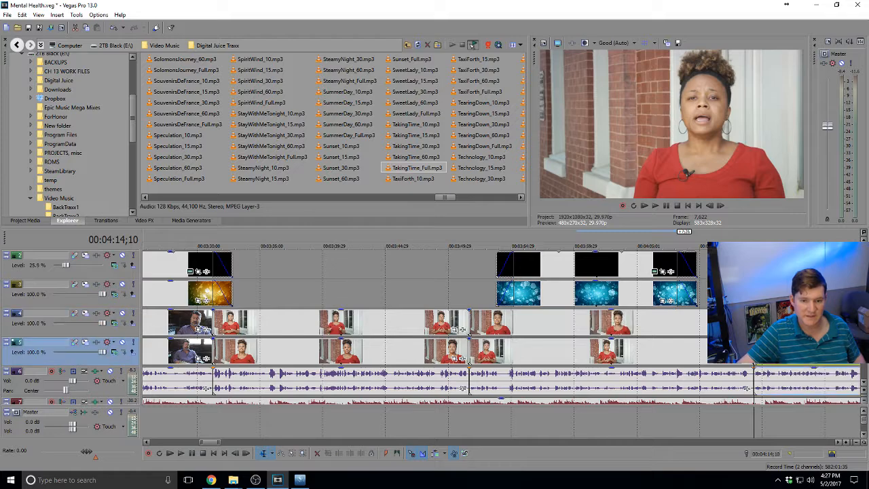
{"action": "left_click_drag", "start_coordinate": [777, 352], "coordinate": [777, 323]}
Play back across the new cut and save the project
{"action": "left_click", "coordinate": [777, 293]}
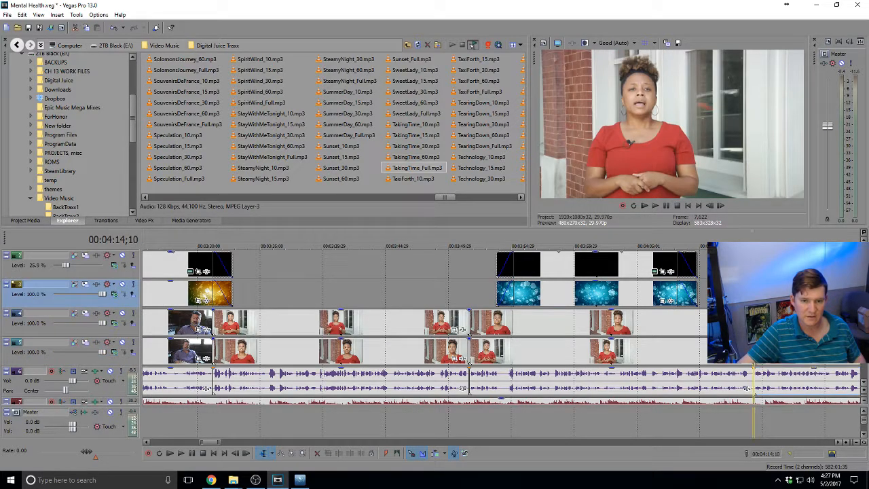
{"action": "left_click", "coordinate": [742, 293]}
{"action": "key", "text": "space"}
{"action": "scroll", "coordinate": [742, 294], "scroll_direction": "down", "scroll_amount": 2}
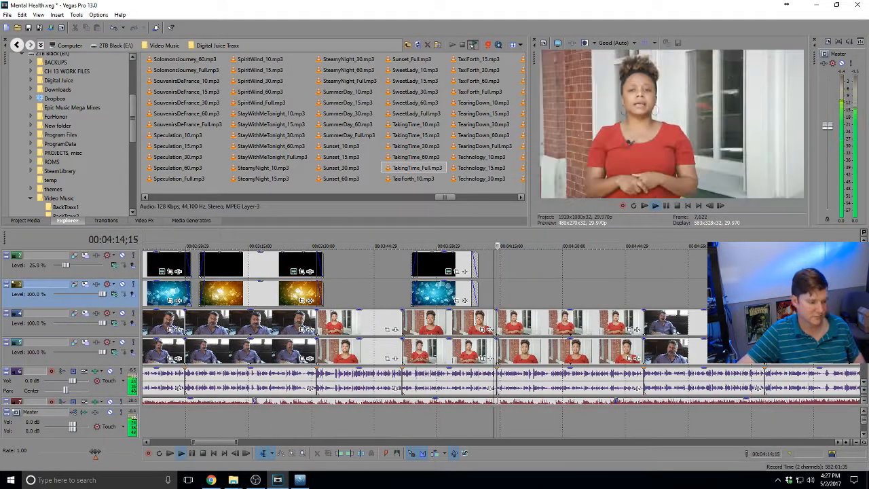
{"action": "key", "text": "ctrl+s"}
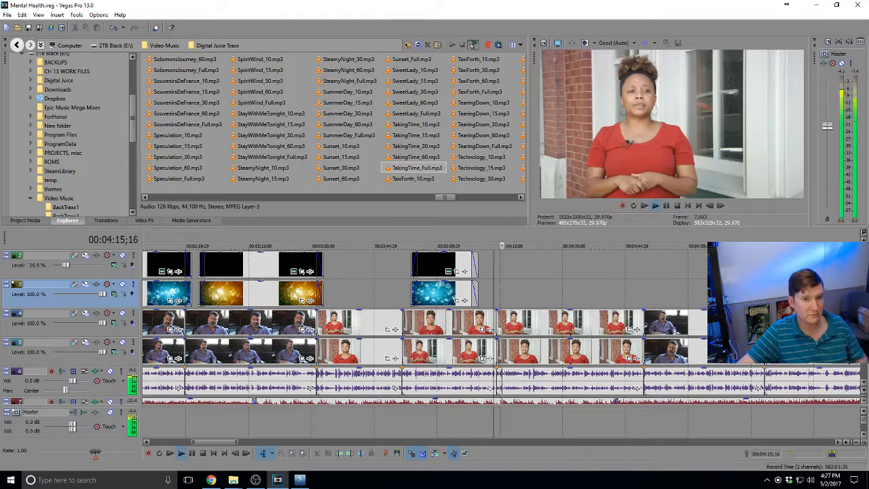
Select the symptoms title card and set the play position to 3:15;28
{"action": "left_click", "coordinate": [571, 273]}
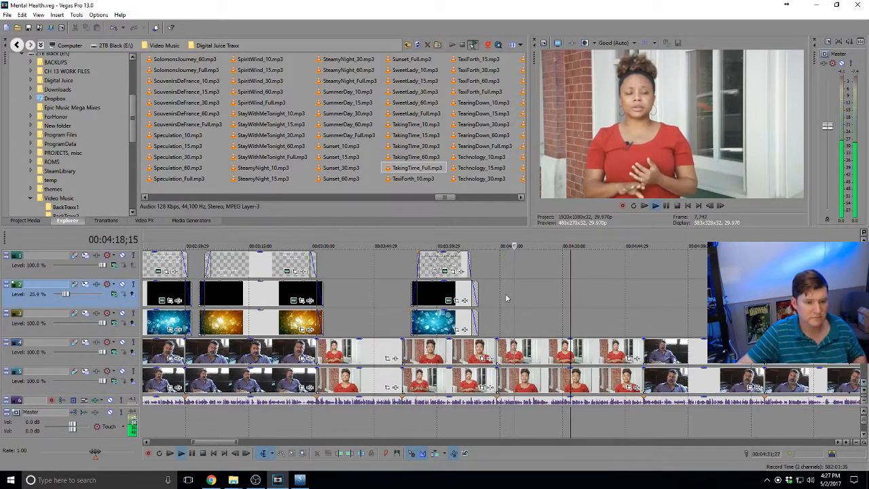
{"action": "left_click", "coordinate": [506, 299]}
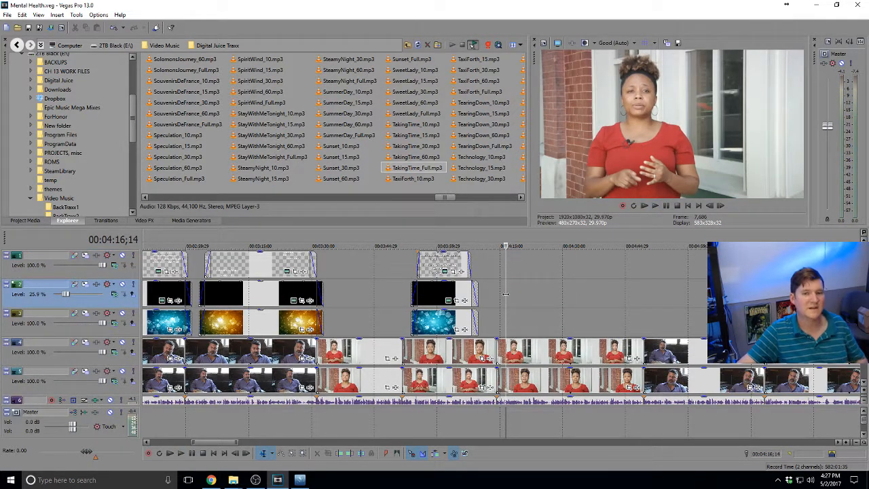
{"action": "left_click", "coordinate": [236, 255]}
{"action": "left_click", "coordinate": [251, 272]}
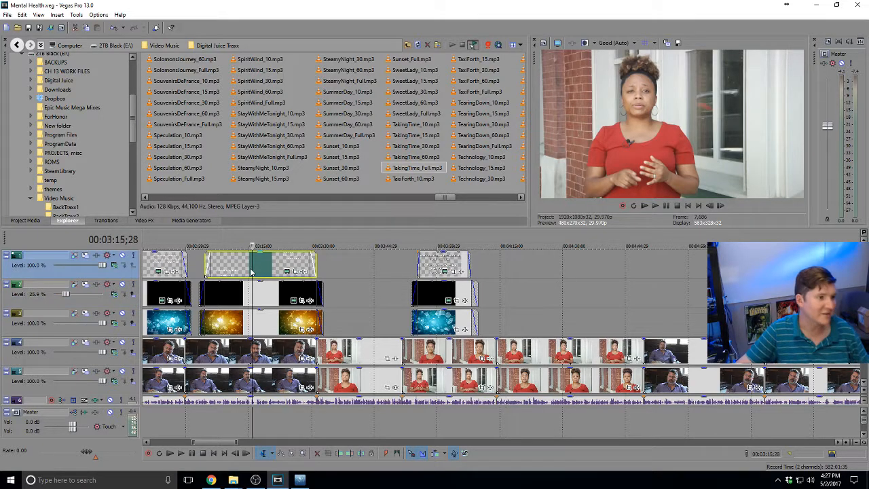
{"action": "key", "text": "space"}
{"action": "scroll", "coordinate": [251, 266], "scroll_direction": "down", "scroll_amount": 1}
{"action": "scroll", "coordinate": [251, 266], "scroll_direction": "down", "scroll_amount": 1}
{"action": "key", "text": "space"}
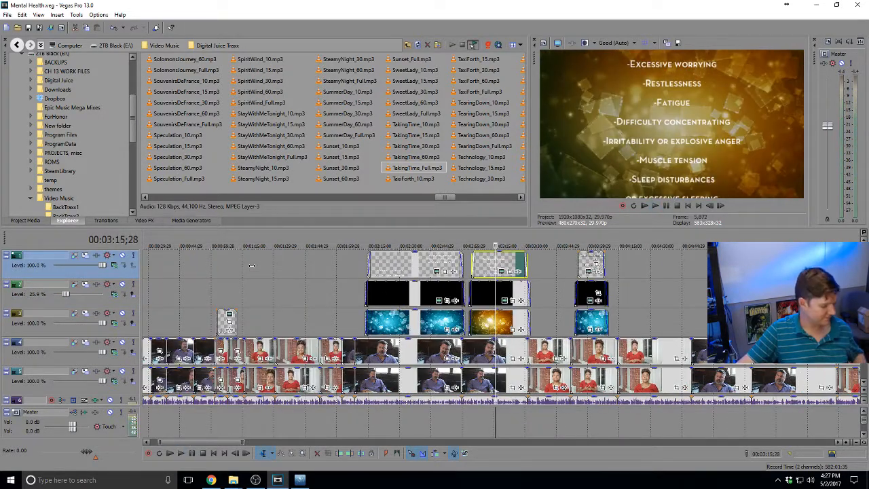
{"action": "scroll", "coordinate": [546, 267], "scroll_direction": "down", "scroll_amount": 1}
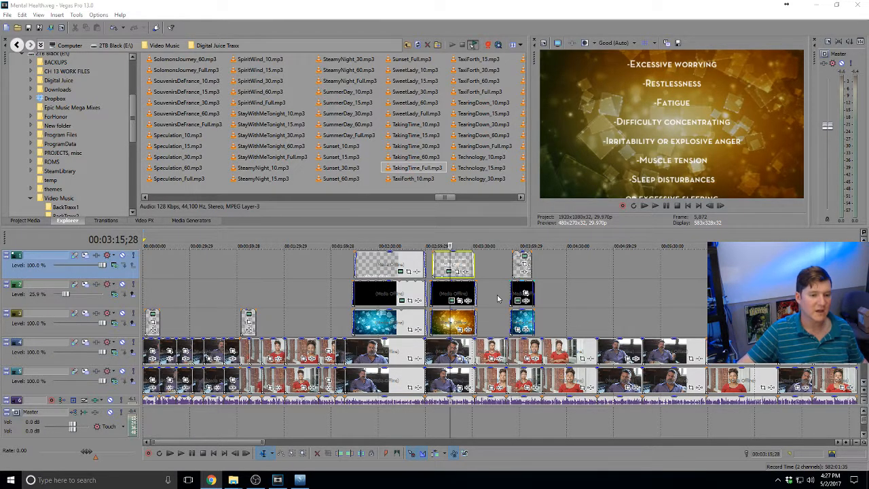
{"action": "left_click", "coordinate": [529, 287]}
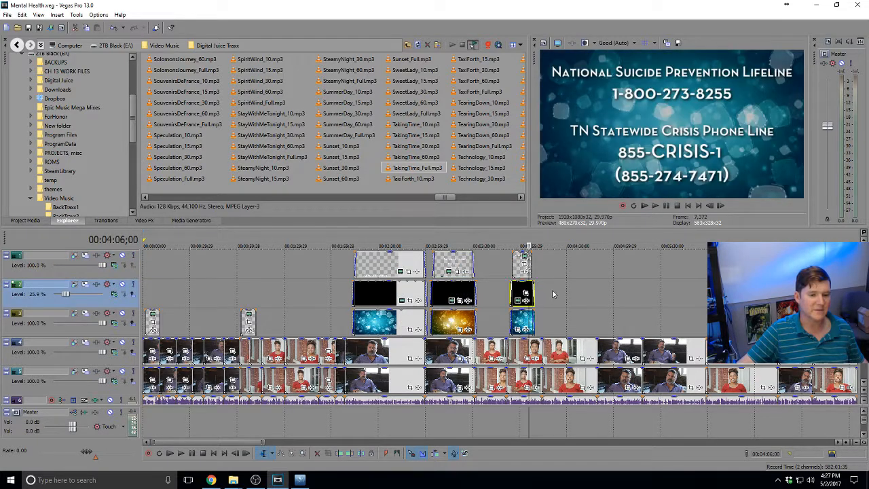
{"action": "left_click", "coordinate": [543, 300]}
{"action": "key", "text": "space"}
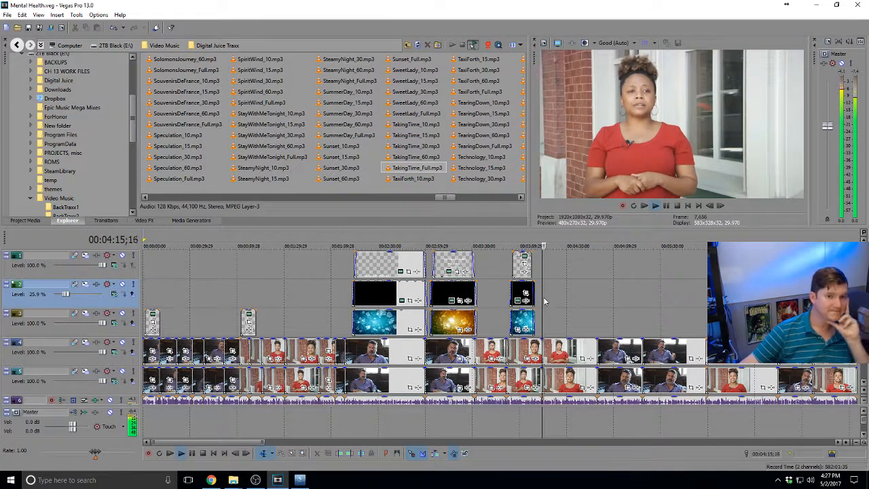
{"action": "scroll", "coordinate": [543, 301], "scroll_direction": "up", "scroll_amount": 2}
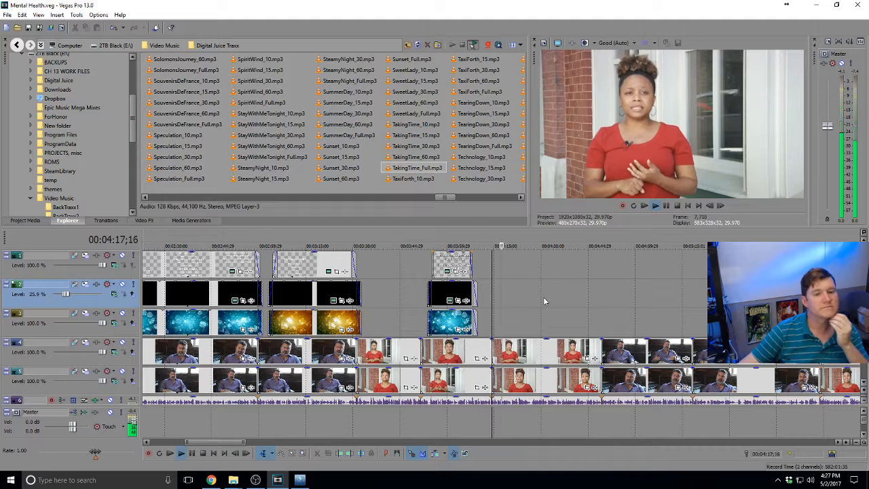
{"action": "scroll", "coordinate": [543, 301], "scroll_direction": "up", "scroll_amount": 1}
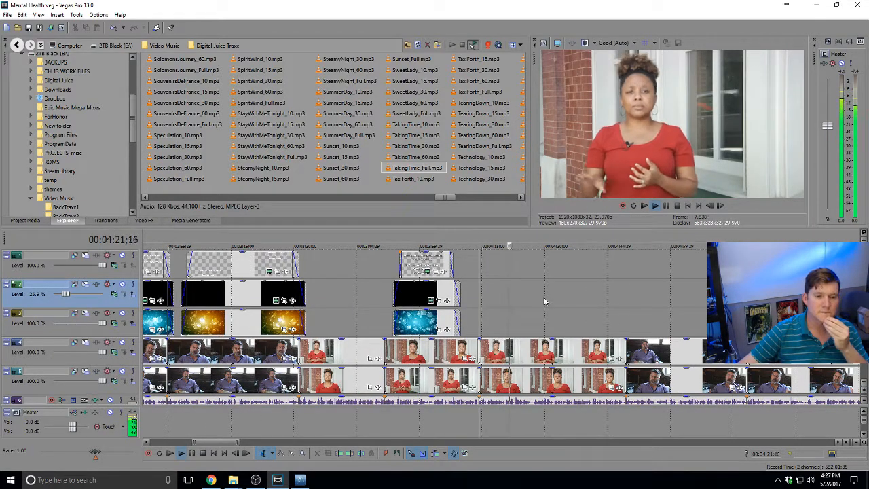
{"action": "scroll", "coordinate": [555, 367], "scroll_direction": "up", "scroll_amount": 1}
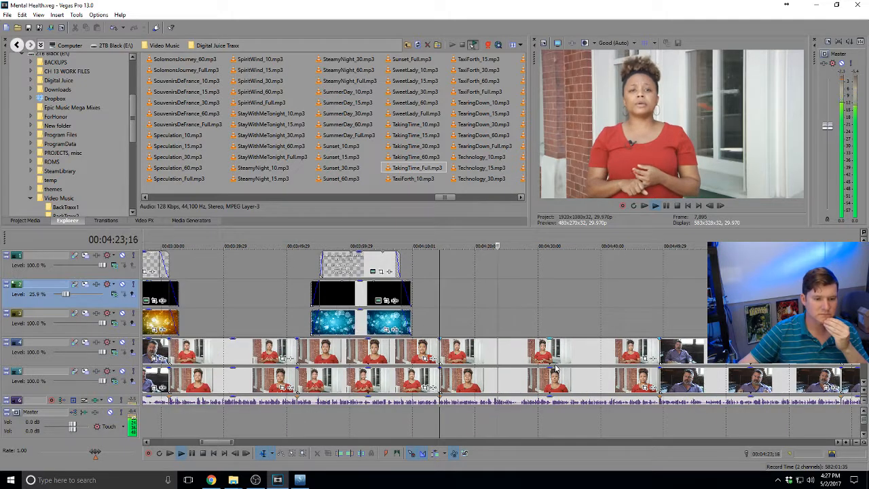
{"action": "scroll", "coordinate": [554, 368], "scroll_direction": "up", "scroll_amount": 2}
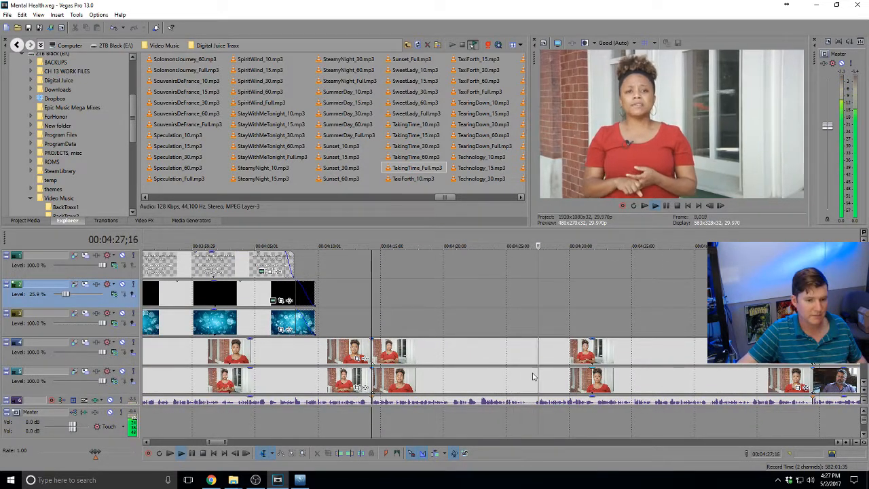
{"action": "left_click", "coordinate": [535, 358]}
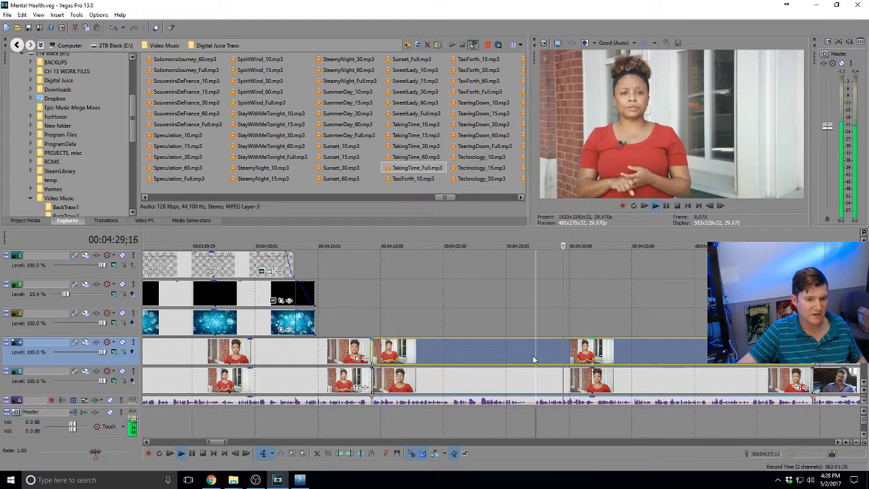
{"action": "key", "text": "space"}
{"action": "left_click", "coordinate": [530, 357]}
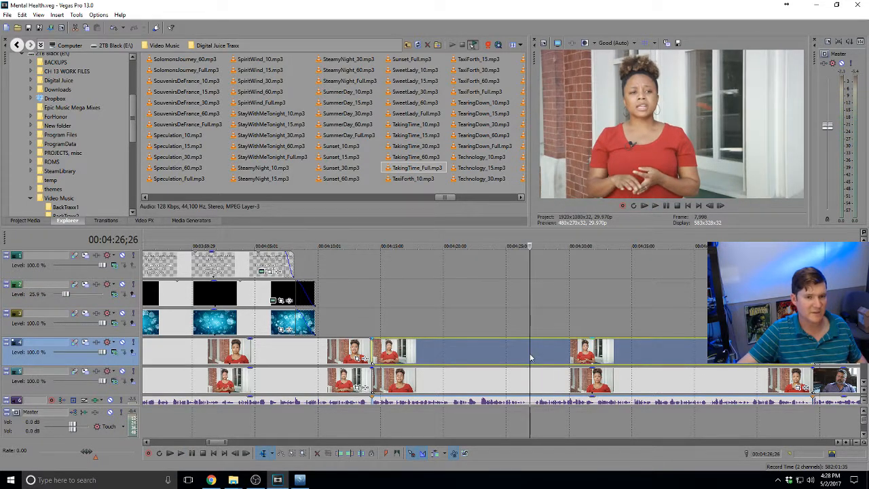
{"action": "scroll", "coordinate": [530, 354], "scroll_direction": "up", "scroll_amount": 3}
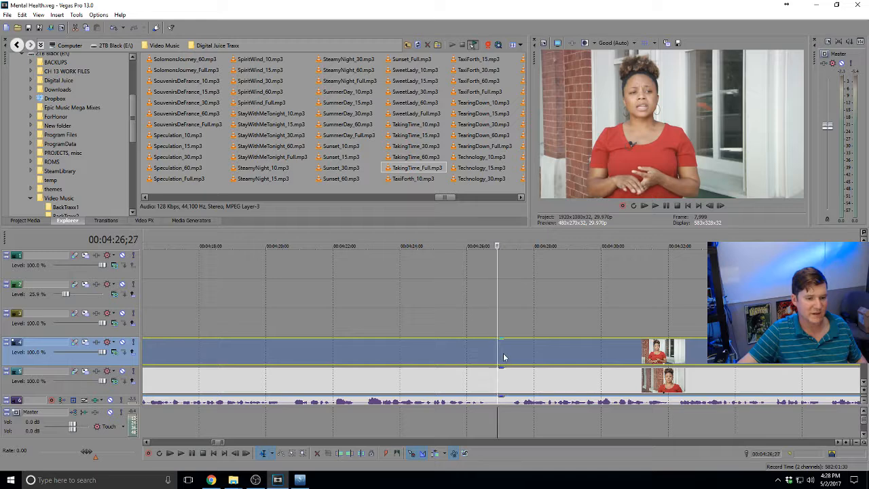
{"action": "left_click", "coordinate": [506, 356]}
{"action": "key", "text": "s"}
{"action": "left_click", "coordinate": [527, 384]}
{"action": "mouse_move", "coordinate": [527, 351]}
{"action": "left_mouse_down"}
{"action": "mouse_move", "coordinate": [523, 320]}
{"action": "mouse_move", "coordinate": [545, 326]}
{"action": "mouse_move", "coordinate": [524, 329]}
{"action": "mouse_move", "coordinate": [526, 358]}
{"action": "left_mouse_up"}
{"action": "left_click", "coordinate": [485, 339]}
{"action": "key", "text": "space"}
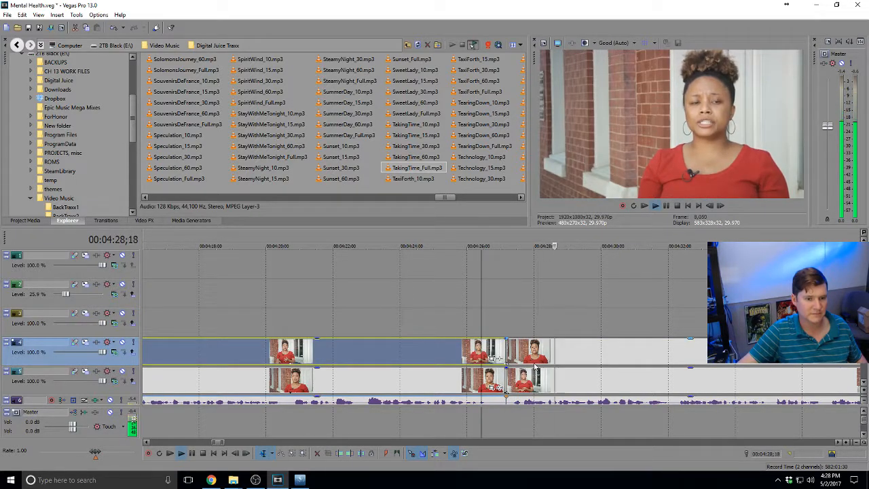
{"action": "key", "text": "space"}
{"action": "mouse_move", "coordinate": [503, 375]}
{"action": "left_mouse_down"}
{"action": "mouse_move", "coordinate": [495, 377]}
{"action": "mouse_move", "coordinate": [503, 355]}
{"action": "mouse_move", "coordinate": [494, 355]}
{"action": "mouse_move", "coordinate": [502, 355]}
{"action": "mouse_move", "coordinate": [497, 377]}
{"action": "left_mouse_up"}
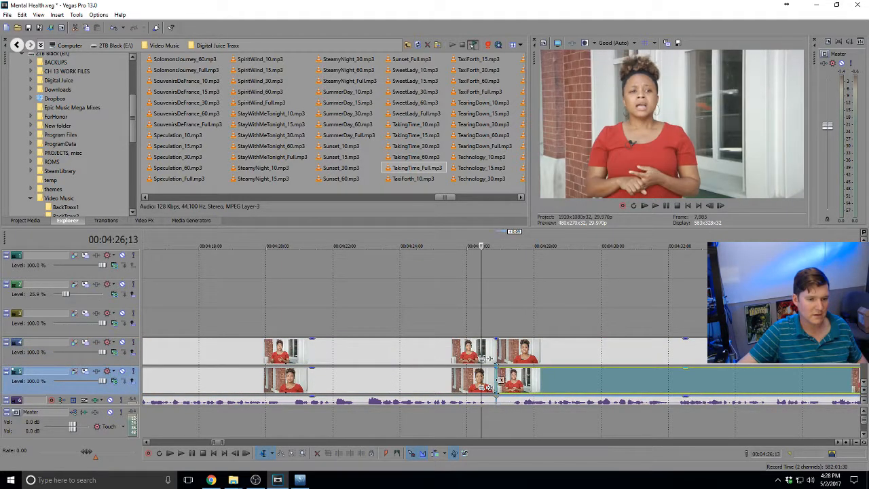
{"action": "left_click", "coordinate": [454, 377]}
{"action": "key", "text": "space"}
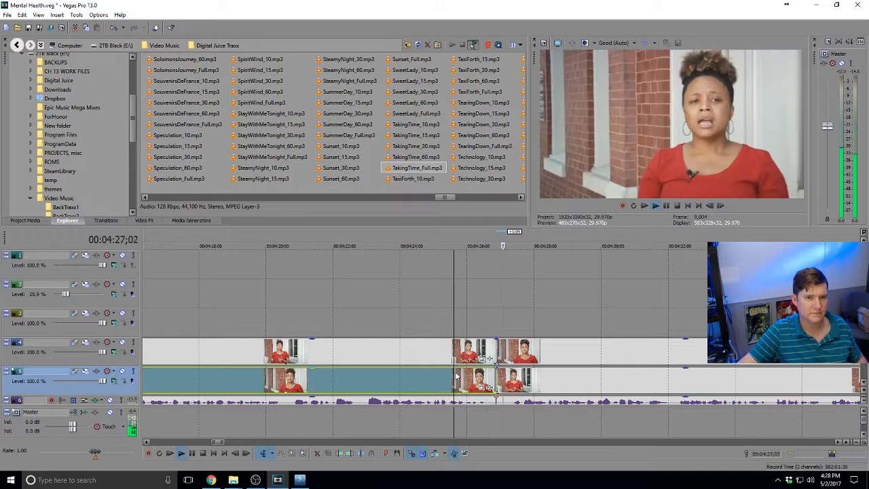
{"action": "scroll", "coordinate": [493, 367], "scroll_direction": "down", "scroll_amount": 3}
{"action": "scroll", "coordinate": [494, 368], "scroll_direction": "down", "scroll_amount": 2}
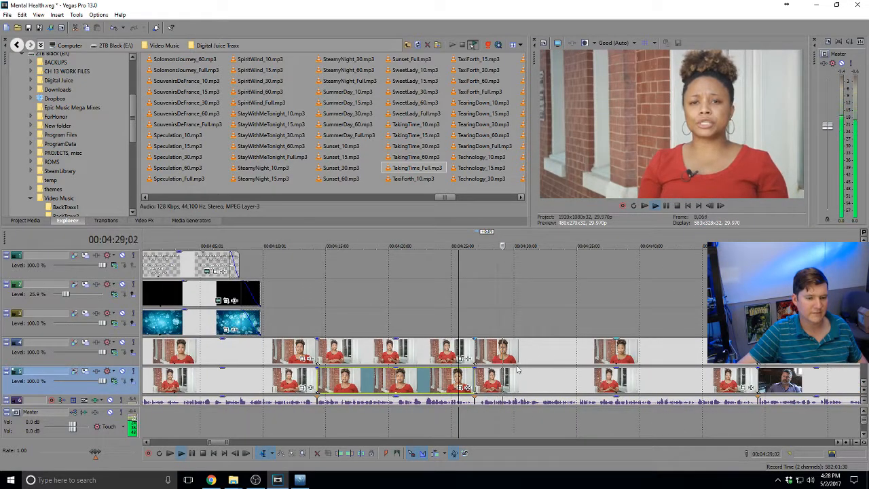
{"action": "scroll", "coordinate": [509, 368], "scroll_direction": "down", "scroll_amount": 2}
{"action": "key", "text": "space"}
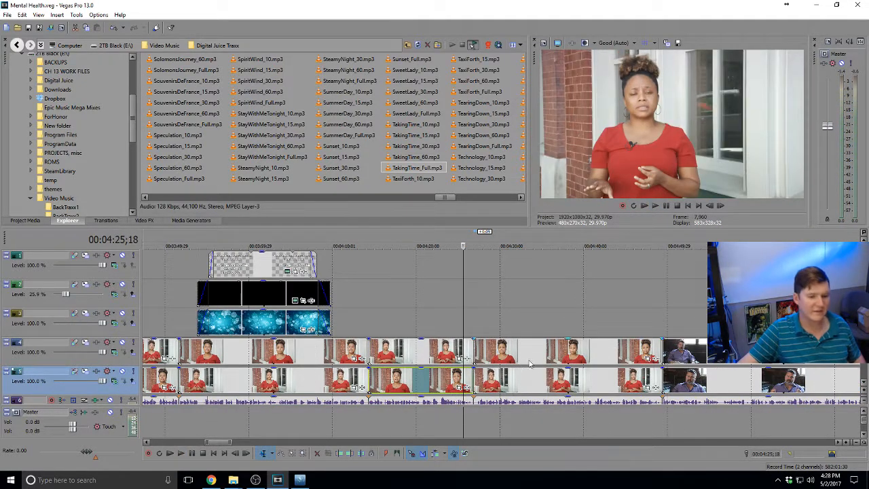
{"action": "left_click", "coordinate": [470, 349]}
{"action": "scroll", "coordinate": [473, 352], "scroll_direction": "up", "scroll_amount": 3}
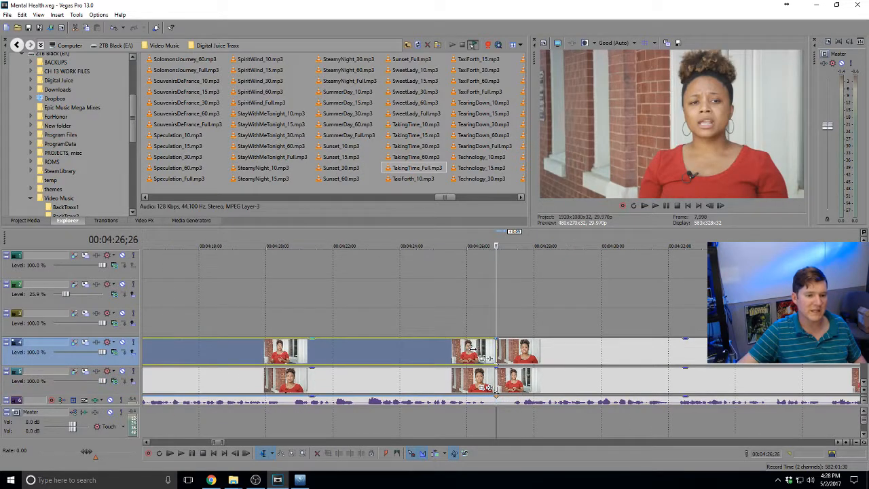
{"action": "key", "text": "space"}
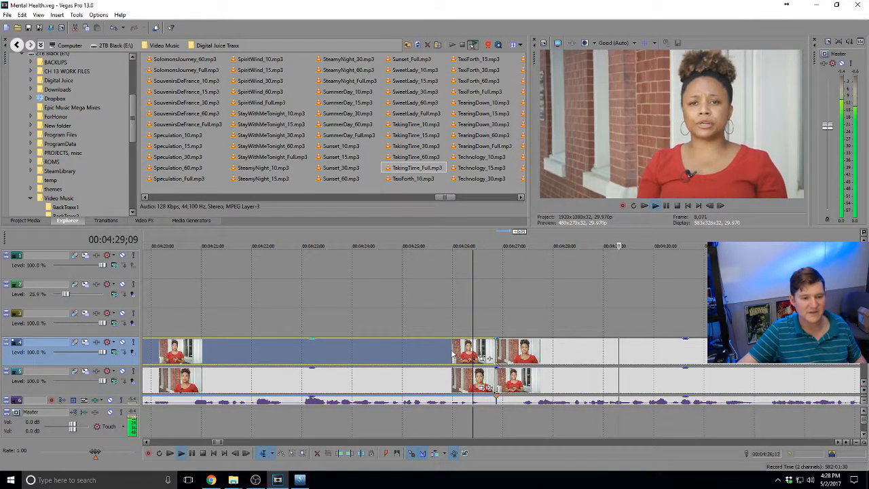
{"action": "left_click", "coordinate": [451, 351]}
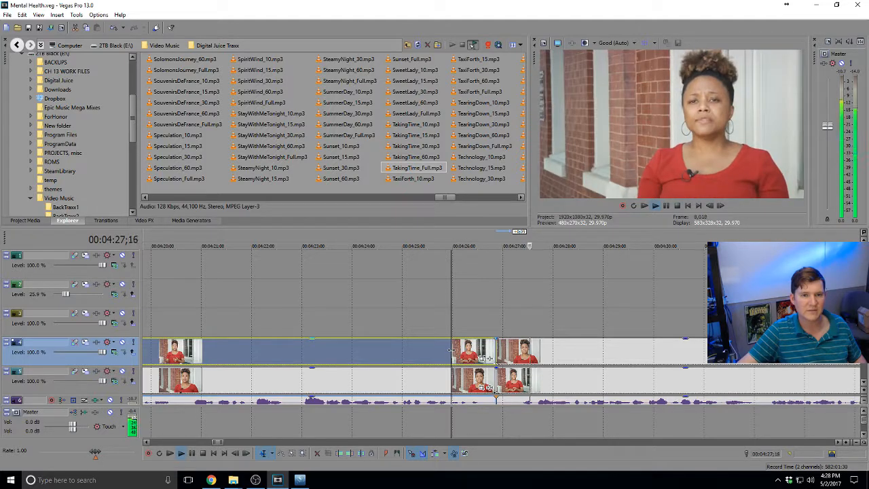
{"action": "scroll", "coordinate": [451, 352], "scroll_direction": "down", "scroll_amount": 4}
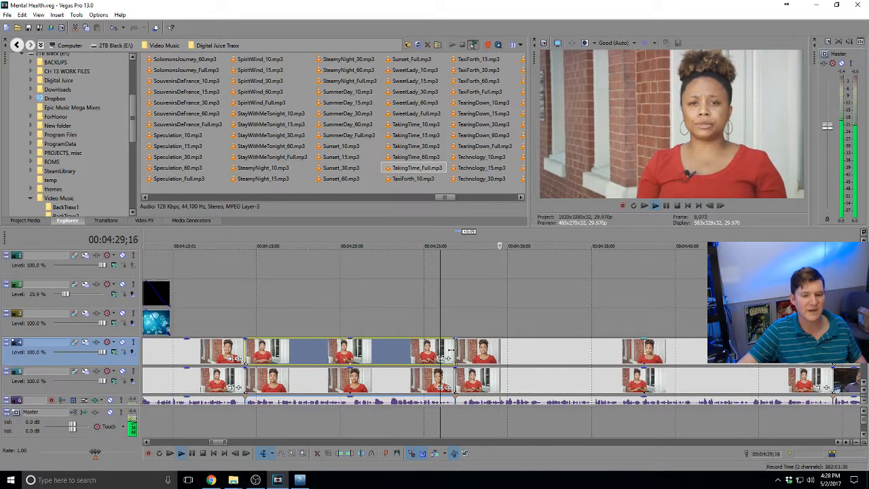
{"action": "key", "text": "space"}
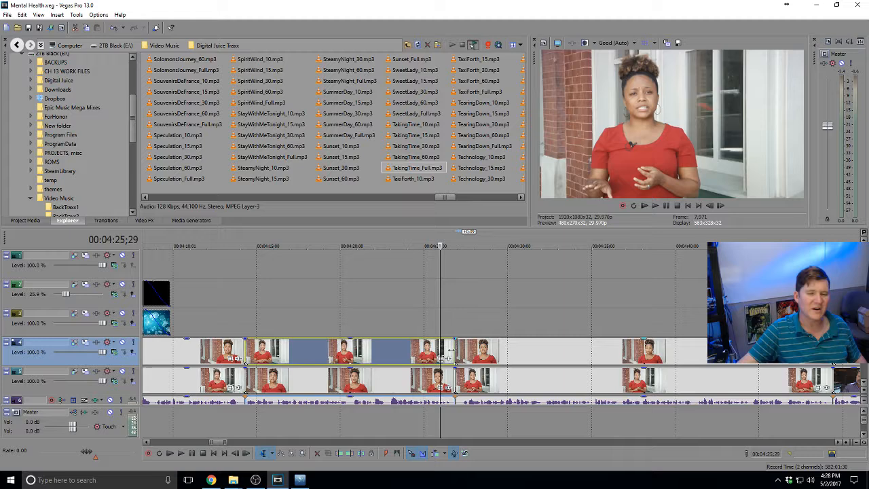
{"action": "double_click", "coordinate": [585, 349]}
{"action": "key", "text": "space"}
{"action": "scroll", "coordinate": [586, 347], "scroll_direction": "down", "scroll_amount": 4}
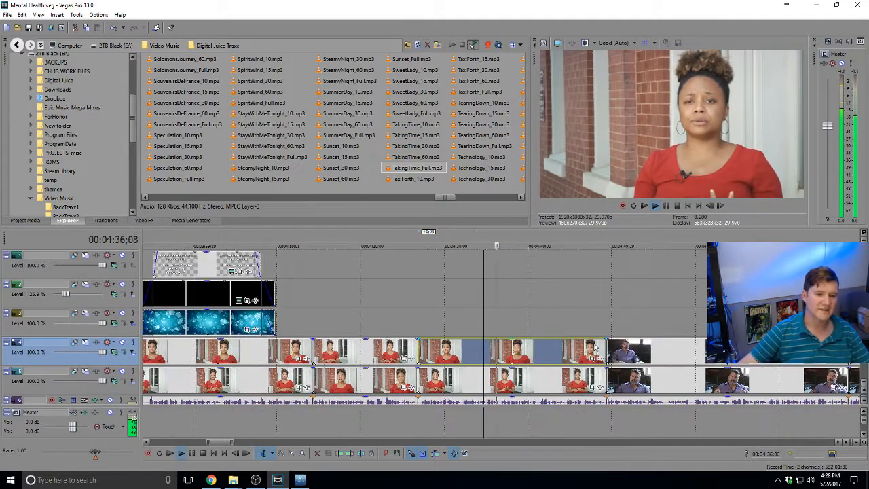
Move the track 5 clip up to track 3 and swap the camera-angle clips between tracks 4 and 5
{"action": "scroll", "coordinate": [608, 346], "scroll_direction": "down", "scroll_amount": 3}
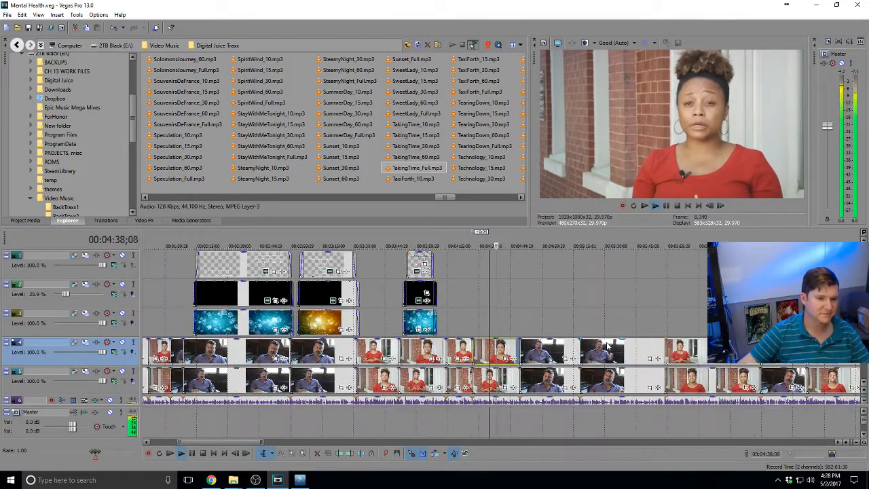
{"action": "scroll", "coordinate": [515, 348], "scroll_direction": "down", "scroll_amount": 4}
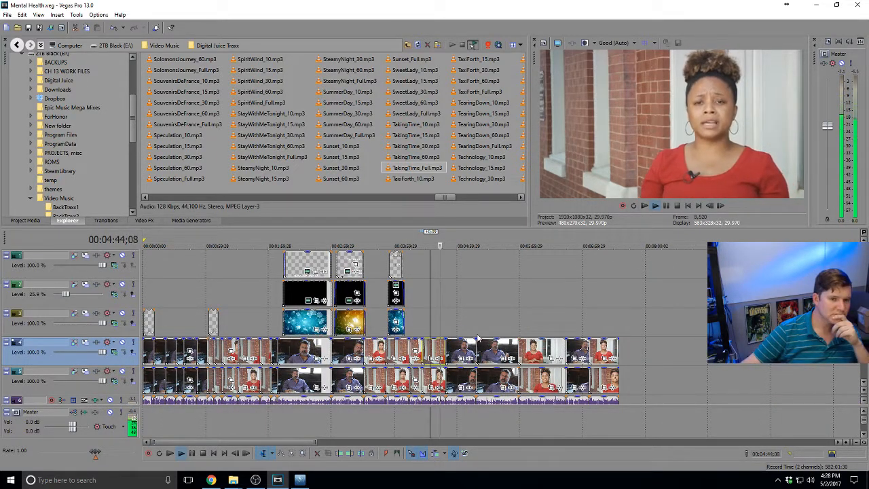
{"action": "scroll", "coordinate": [435, 325], "scroll_direction": "down", "scroll_amount": 3}
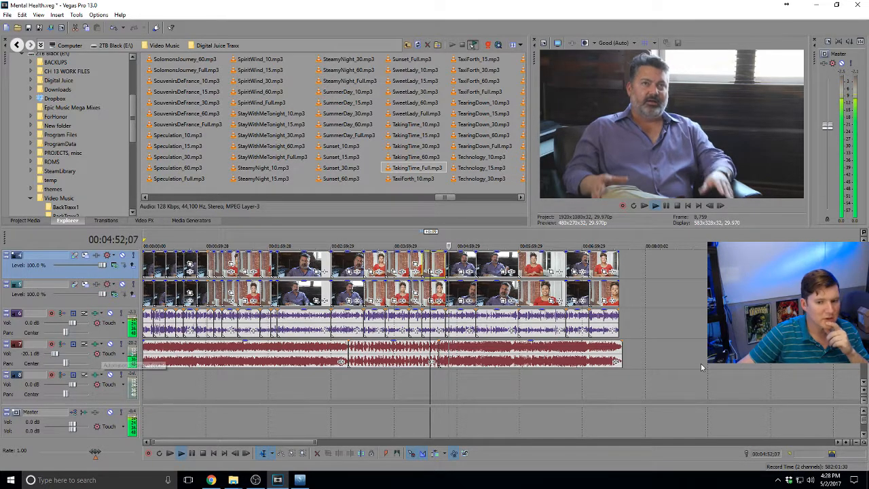
{"action": "scroll", "coordinate": [702, 367], "scroll_direction": "up", "scroll_amount": 3}
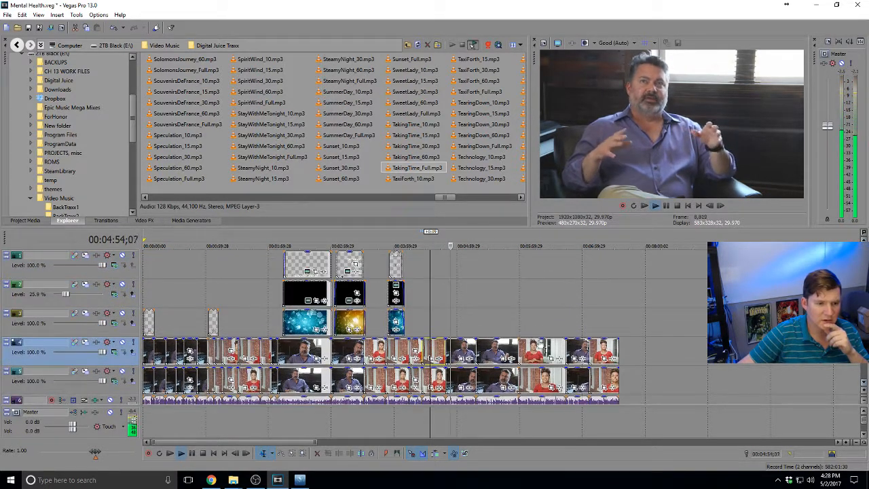
{"action": "scroll", "coordinate": [489, 337], "scroll_direction": "up", "scroll_amount": 1}
{"action": "mouse_move", "coordinate": [554, 380]}
{"action": "left_mouse_down"}
{"action": "mouse_move", "coordinate": [553, 332]}
{"action": "mouse_move", "coordinate": [552, 378]}
{"action": "left_mouse_up"}
{"action": "left_click_drag", "start_coordinate": [550, 326], "coordinate": [548, 353]}
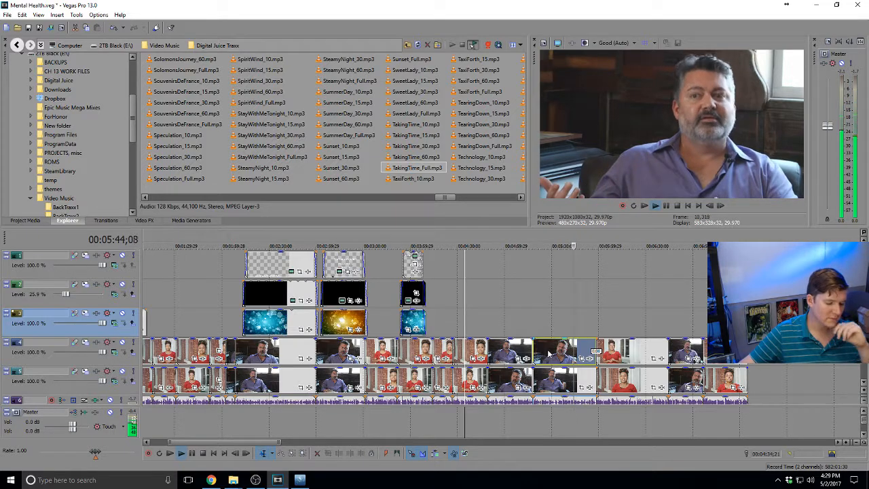
Select track 5 and scroll the timeline to find the man's interview
{"action": "scroll", "coordinate": [573, 349], "scroll_direction": "up", "scroll_amount": 2}
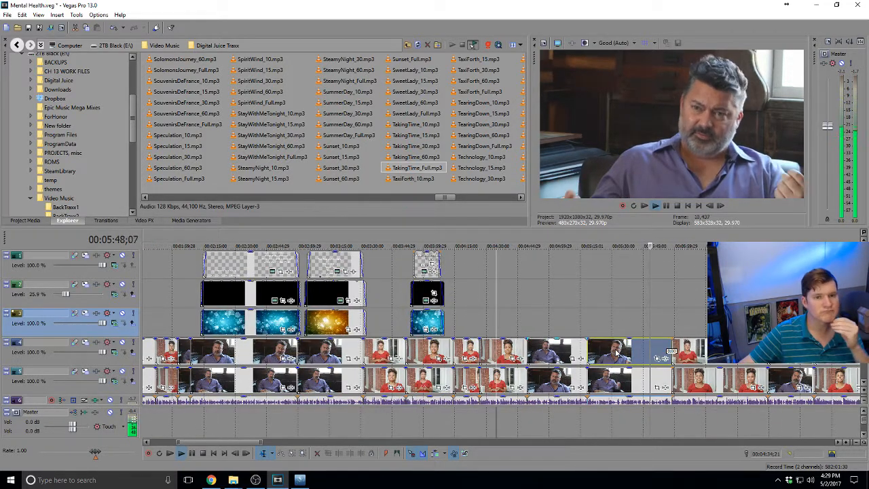
{"action": "scroll", "coordinate": [616, 353], "scroll_direction": "down", "scroll_amount": 1}
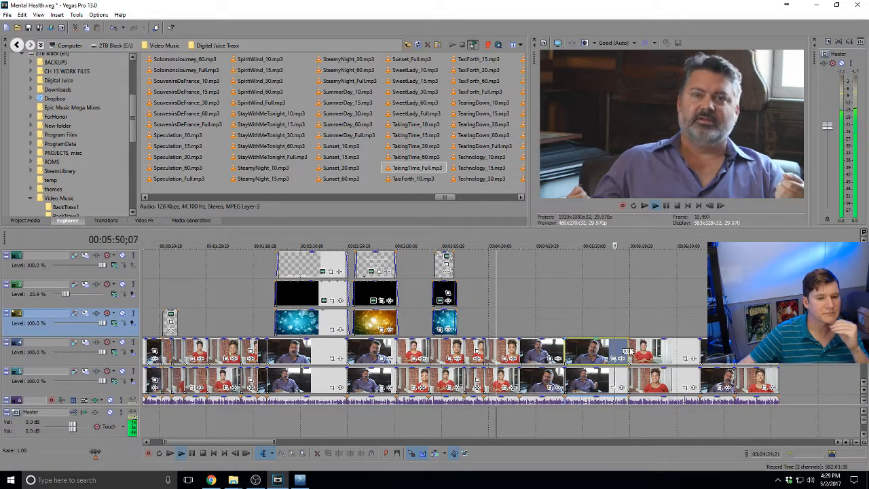
{"action": "scroll", "coordinate": [623, 351], "scroll_direction": "down", "scroll_amount": 6}
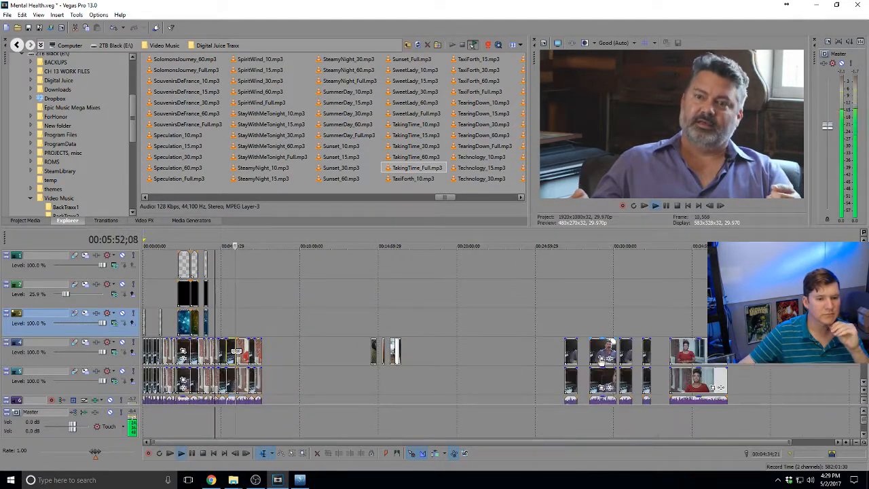
{"action": "left_click", "coordinate": [385, 383]}
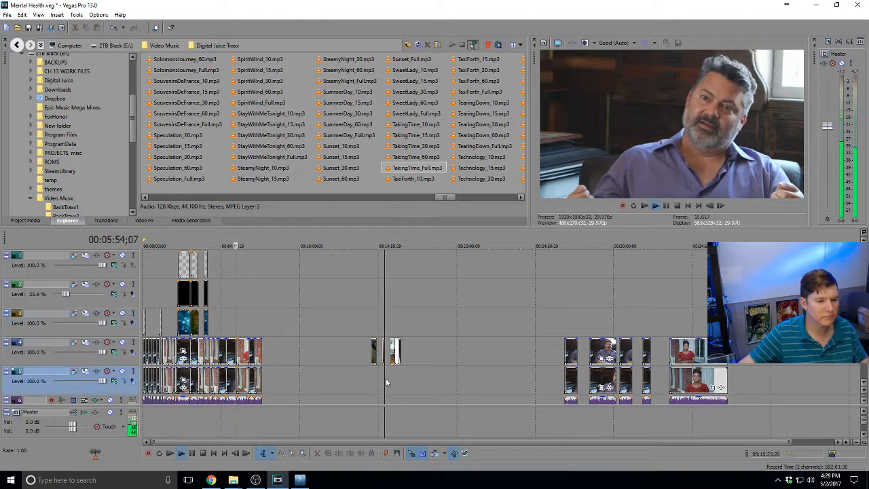
{"action": "scroll", "coordinate": [447, 380], "scroll_direction": "up", "scroll_amount": 6}
{"action": "scroll", "coordinate": [446, 376], "scroll_direction": "down", "scroll_amount": 1}
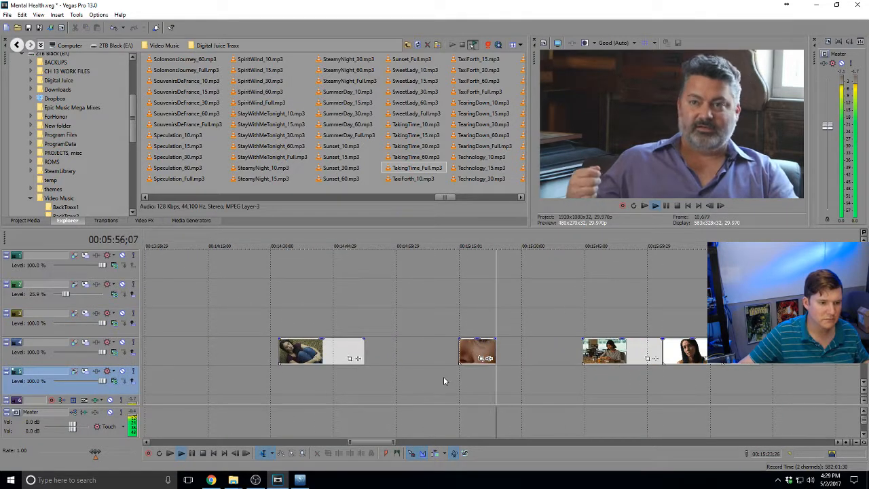
{"action": "scroll", "coordinate": [443, 376], "scroll_direction": "down", "scroll_amount": 5}
{"action": "scroll", "coordinate": [443, 376], "scroll_direction": "down", "scroll_amount": 3}
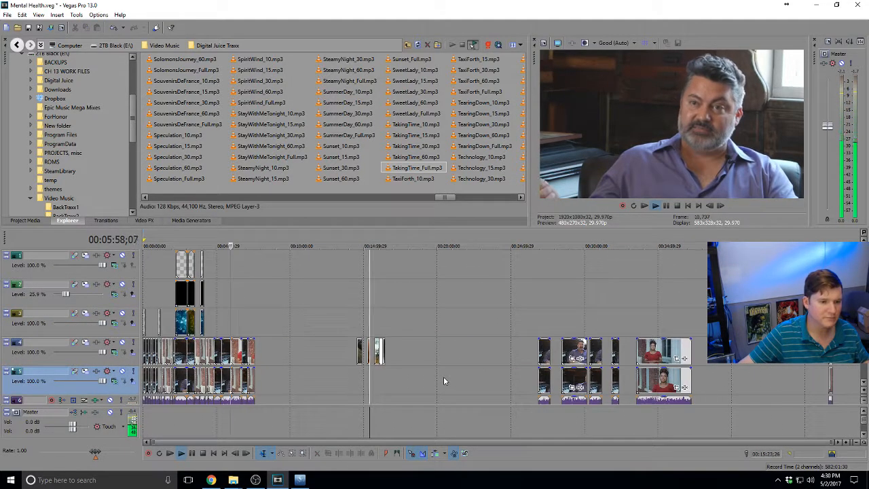
{"action": "scroll", "coordinate": [252, 336], "scroll_direction": "up", "scroll_amount": 3}
{"action": "scroll", "coordinate": [421, 331], "scroll_direction": "down", "scroll_amount": 3}
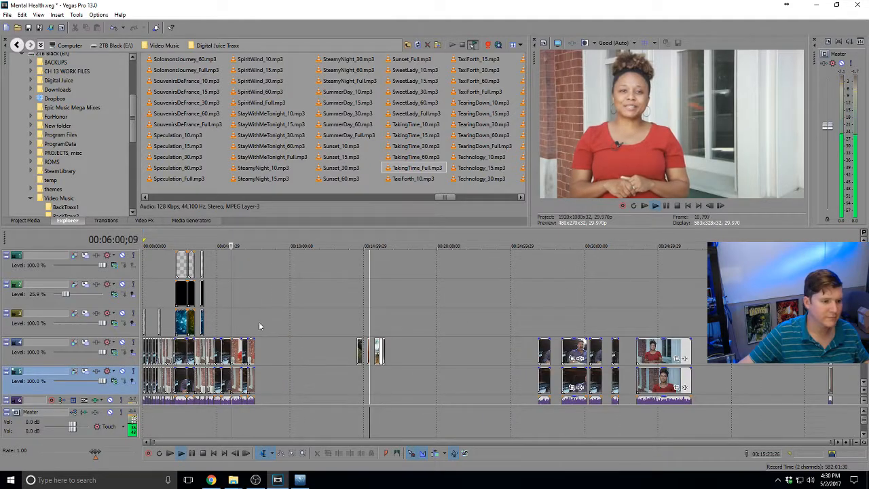
{"action": "left_click", "coordinate": [239, 321]}
Select the man's track 4 clips and place the playhead at 5:08;18 on track 5
{"action": "scroll", "coordinate": [239, 321], "scroll_direction": "up", "scroll_amount": 4}
{"action": "scroll", "coordinate": [412, 319], "scroll_direction": "up", "scroll_amount": 2}
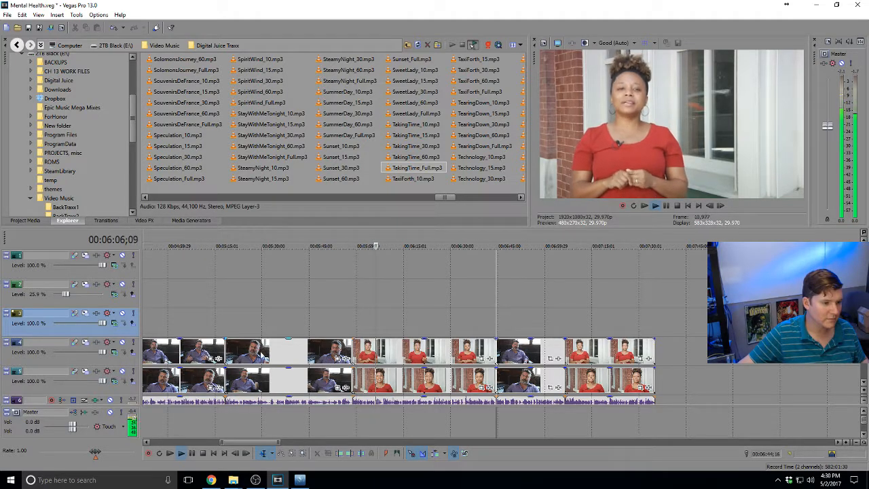
{"action": "left_click", "coordinate": [325, 351]}
{"action": "left_click", "coordinate": [256, 352]}
{"action": "scroll", "coordinate": [370, 355], "scroll_direction": "up", "scroll_amount": 2}
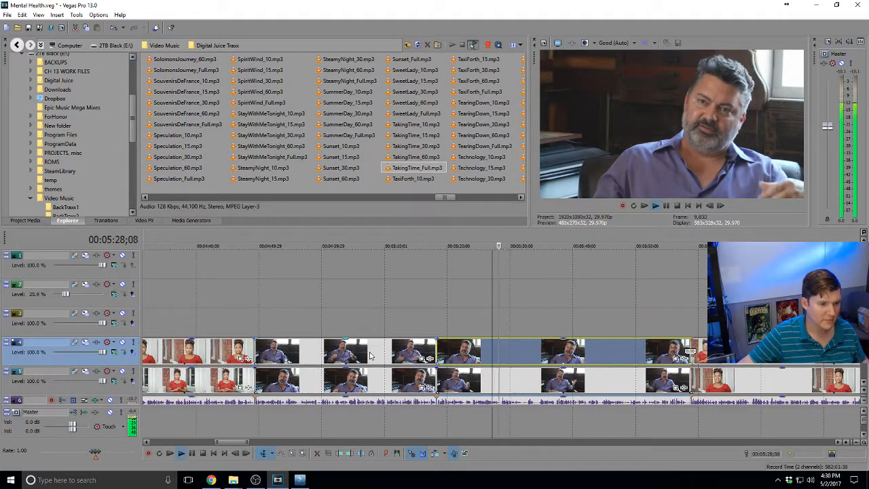
{"action": "left_click", "coordinate": [370, 355]}
{"action": "scroll", "coordinate": [370, 353], "scroll_direction": "up", "scroll_amount": 3}
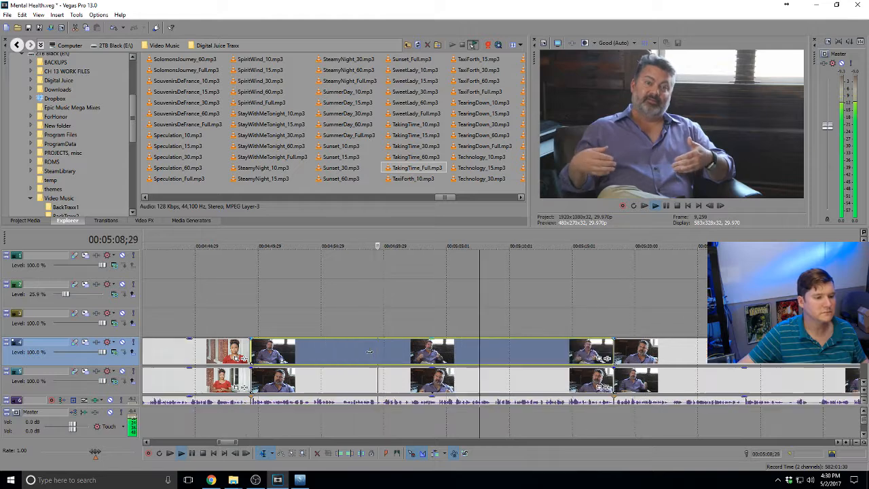
{"action": "left_click", "coordinate": [490, 387]}
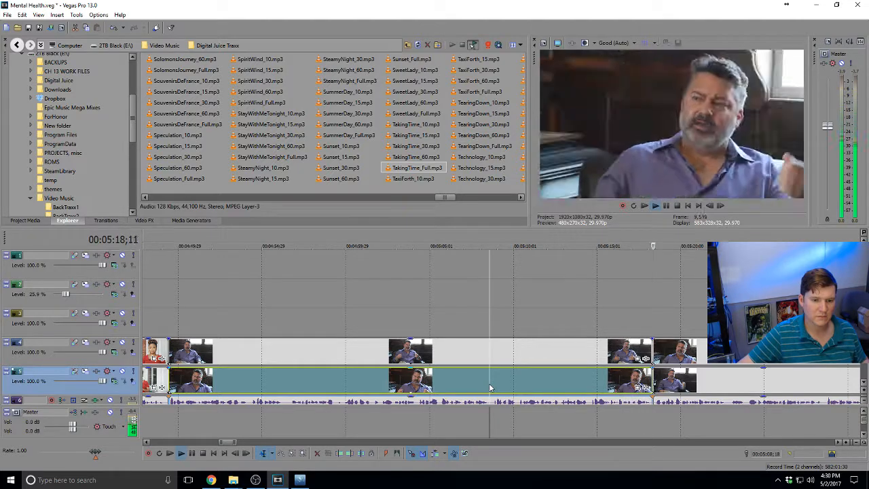
Split both interview tracks at 5:08;18 and swap the later pieces between tracks 4 and 5
{"action": "key", "text": "space"}
{"action": "key", "text": "s"}
{"action": "left_click", "coordinate": [490, 342]}
{"action": "key", "text": "s"}
{"action": "left_click_drag", "start_coordinate": [505, 382], "coordinate": [506, 324]}
{"action": "left_click_drag", "start_coordinate": [507, 349], "coordinate": [505, 378]}
{"action": "left_click_drag", "start_coordinate": [515, 328], "coordinate": [516, 354]}
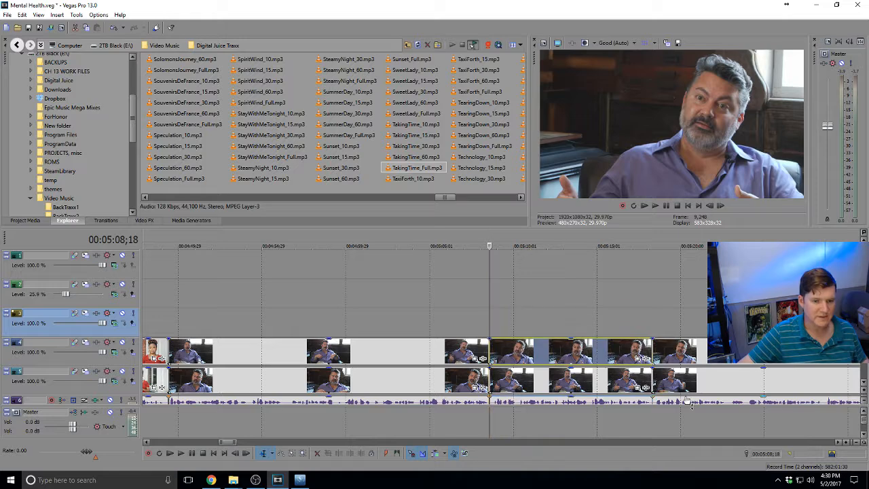
Move the next clips between tracks 3, 4 and 5, then play back from 5:16;08
{"action": "mouse_move", "coordinate": [689, 381]}
{"action": "left_mouse_down"}
{"action": "mouse_move", "coordinate": [690, 352]}
{"action": "mouse_move", "coordinate": [690, 377]}
{"action": "left_mouse_up"}
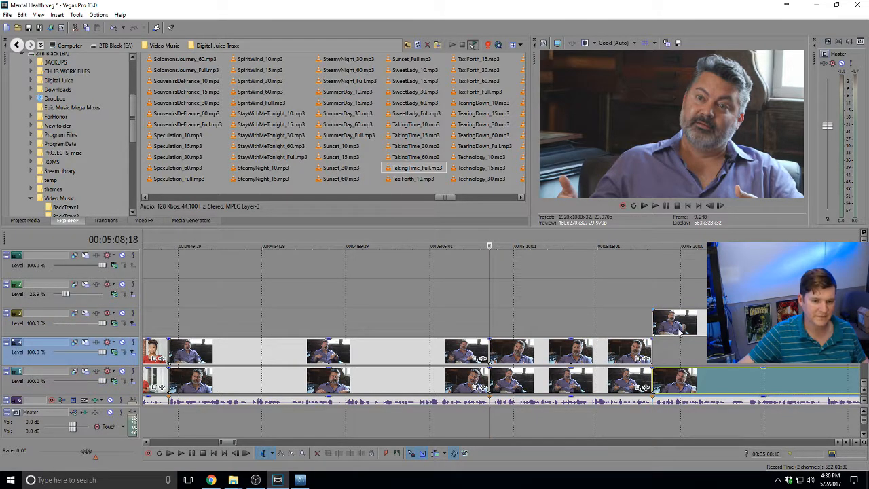
{"action": "left_click_drag", "start_coordinate": [669, 328], "coordinate": [664, 353]}
{"action": "left_click", "coordinate": [619, 329]}
{"action": "key", "text": "space"}
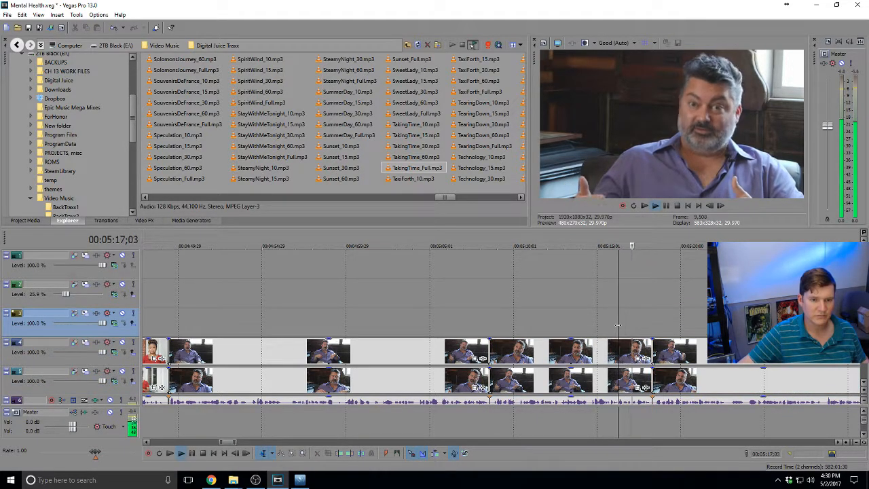
{"action": "scroll", "coordinate": [646, 333], "scroll_direction": "down", "scroll_amount": 1}
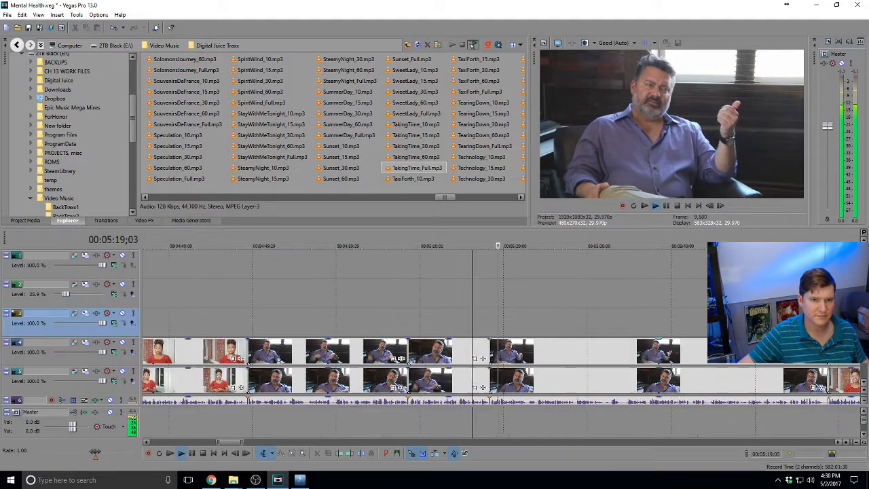
{"action": "scroll", "coordinate": [618, 358], "scroll_direction": "down", "scroll_amount": 1}
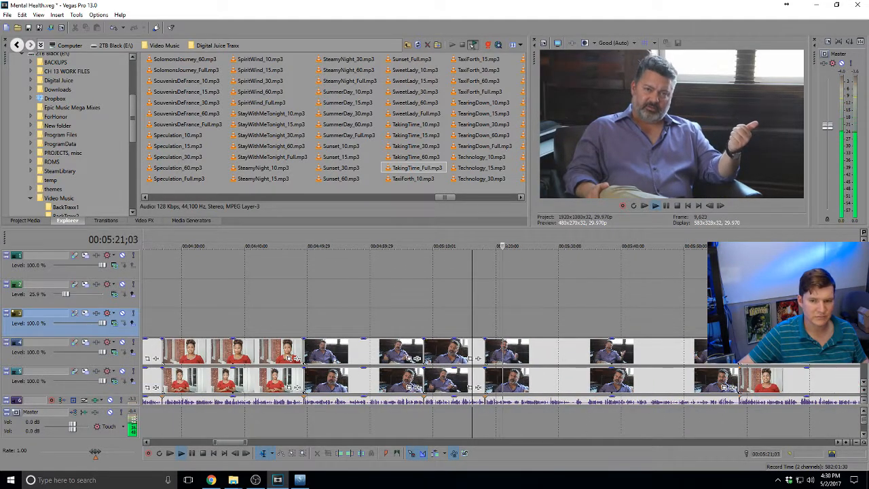
{"action": "scroll", "coordinate": [583, 353], "scroll_direction": "down", "scroll_amount": 1}
{"action": "scroll", "coordinate": [551, 357], "scroll_direction": "up", "scroll_amount": 1}
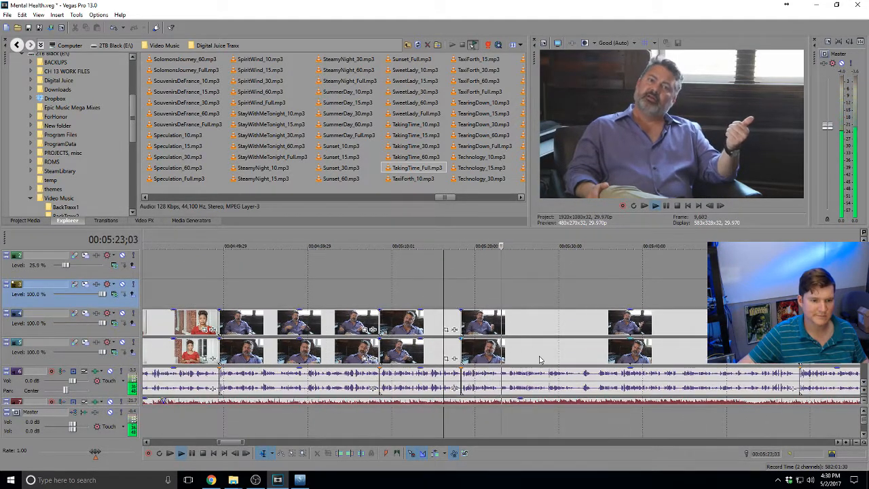
{"action": "scroll", "coordinate": [539, 360], "scroll_direction": "up", "scroll_amount": 1}
Split the track 5 clip at the next cut near 5:23;27 and move the following track 4 clip up to track 3
{"action": "left_click", "coordinate": [505, 358]}
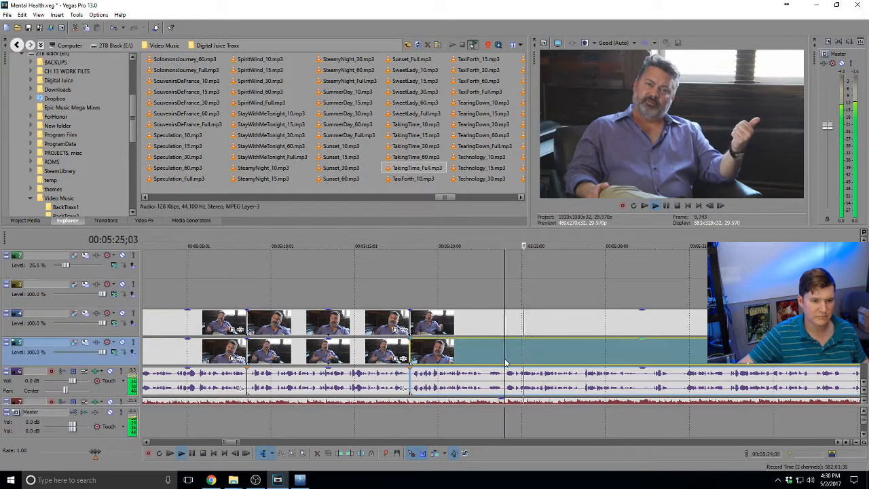
{"action": "left_click", "coordinate": [503, 358]}
{"action": "key", "text": "space"}
{"action": "key", "text": "s"}
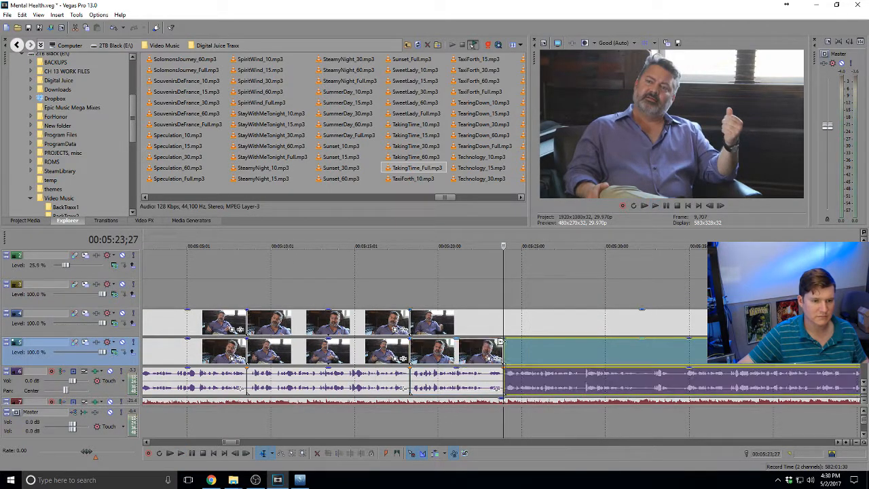
{"action": "left_click", "coordinate": [505, 326]}
{"action": "left_click_drag", "start_coordinate": [504, 326], "coordinate": [525, 305]}
Undo the move so the clip returns to track 4, then review the edit from 5:29
{"action": "key", "text": "ctrl+z"}
{"action": "left_click", "coordinate": [588, 317]}
{"action": "key", "text": "space"}
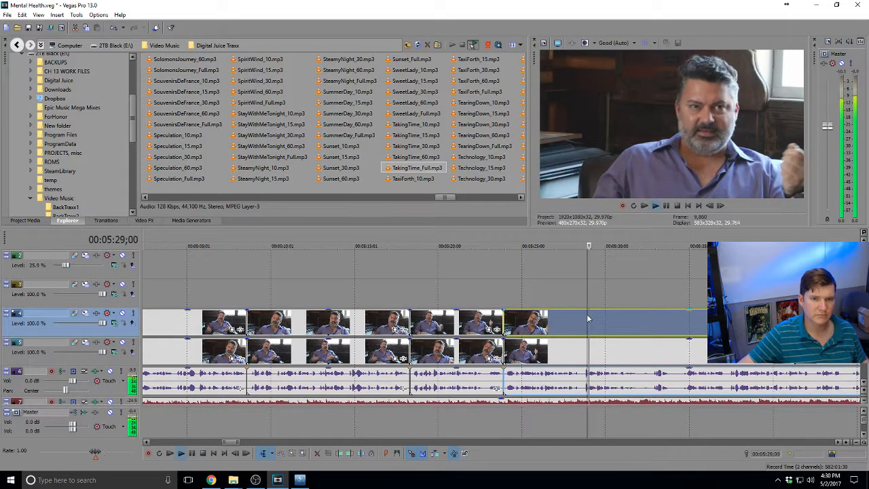
{"action": "scroll", "coordinate": [587, 314], "scroll_direction": "down", "scroll_amount": 1}
{"action": "scroll", "coordinate": [587, 314], "scroll_direction": "down", "scroll_amount": 2}
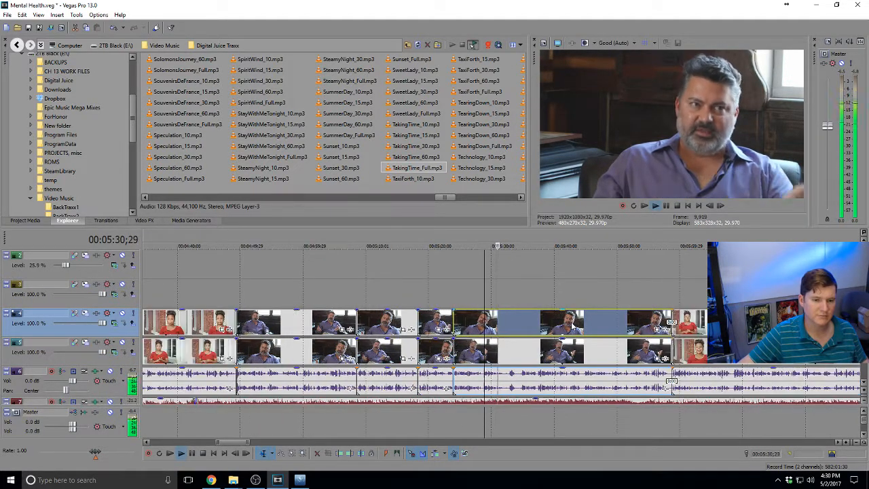
{"action": "scroll", "coordinate": [575, 324], "scroll_direction": "down", "scroll_amount": 3}
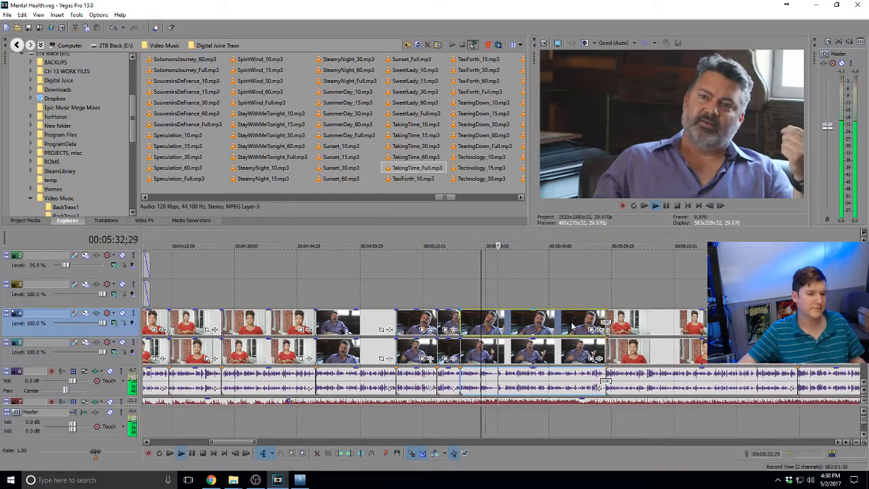
{"action": "scroll", "coordinate": [572, 326], "scroll_direction": "down", "scroll_amount": 1}
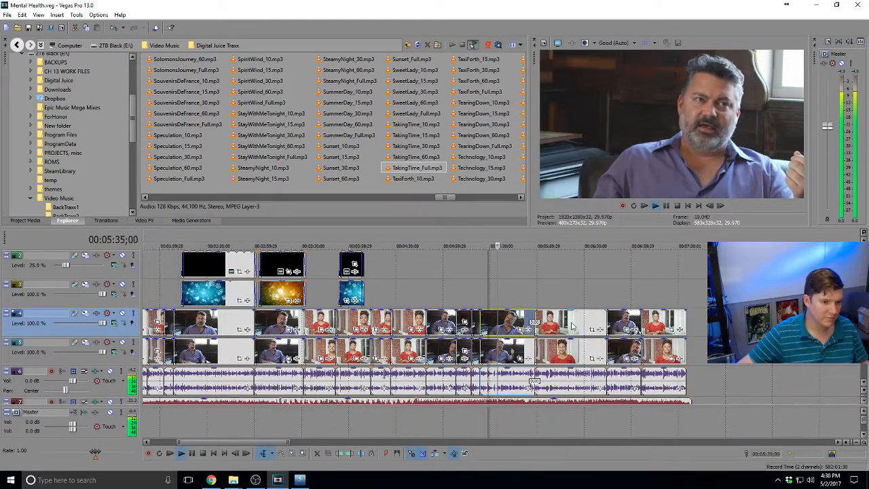
{"action": "scroll", "coordinate": [572, 327], "scroll_direction": "down", "scroll_amount": 1}
{"action": "key", "text": "space"}
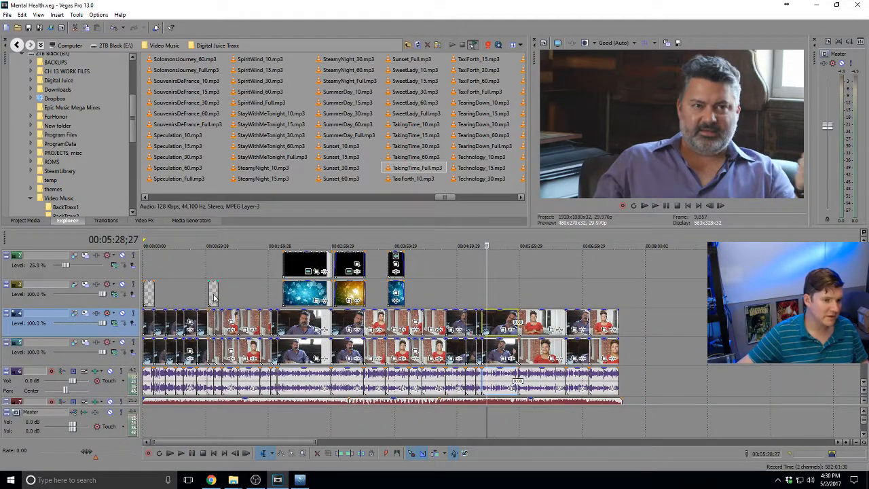
{"action": "left_click", "coordinate": [213, 296]}
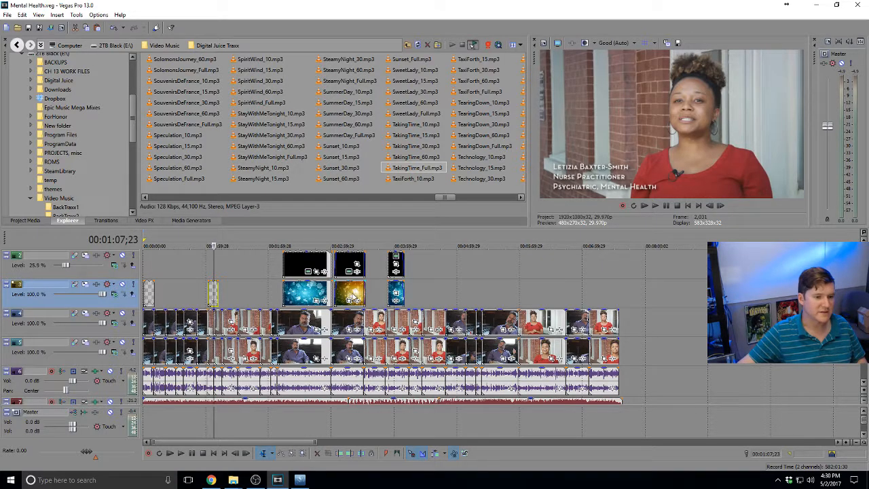
{"action": "left_click", "coordinate": [526, 293]}
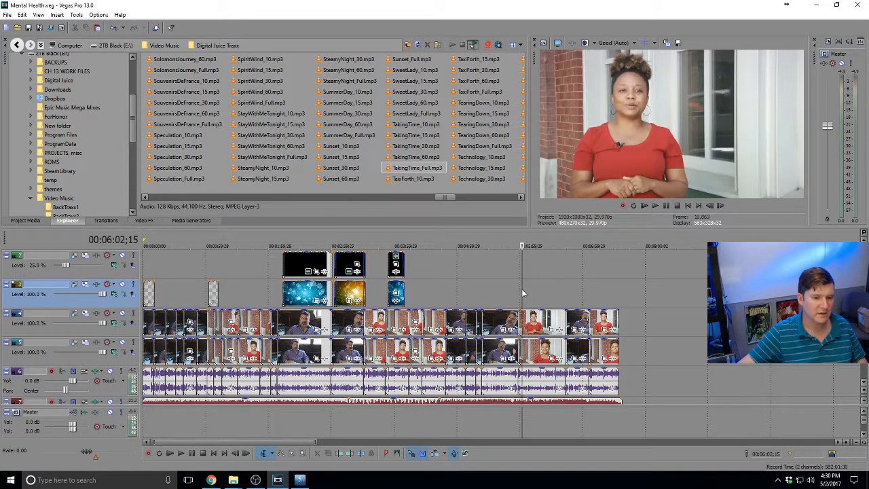
{"action": "left_click", "coordinate": [260, 293]}
{"action": "scroll", "coordinate": [260, 293], "scroll_direction": "up", "scroll_amount": 3}
{"action": "left_click", "coordinate": [161, 289]}
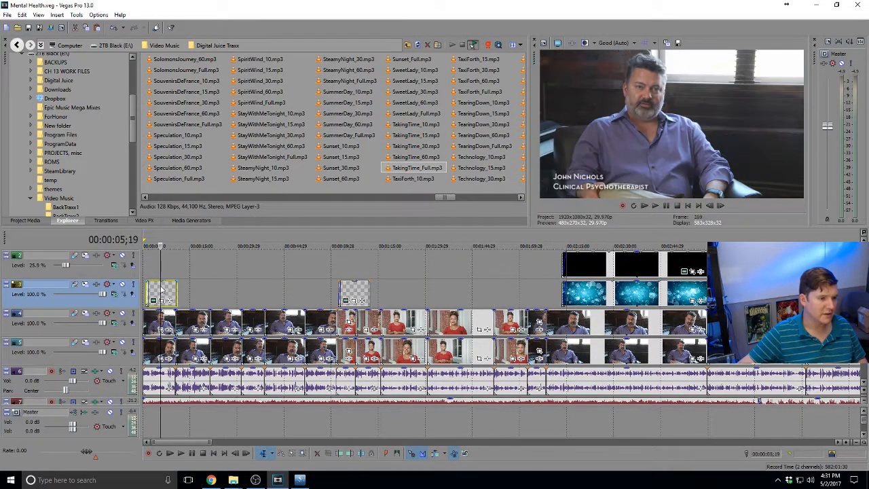
{"action": "scroll", "coordinate": [161, 289], "scroll_direction": "down", "scroll_amount": 3}
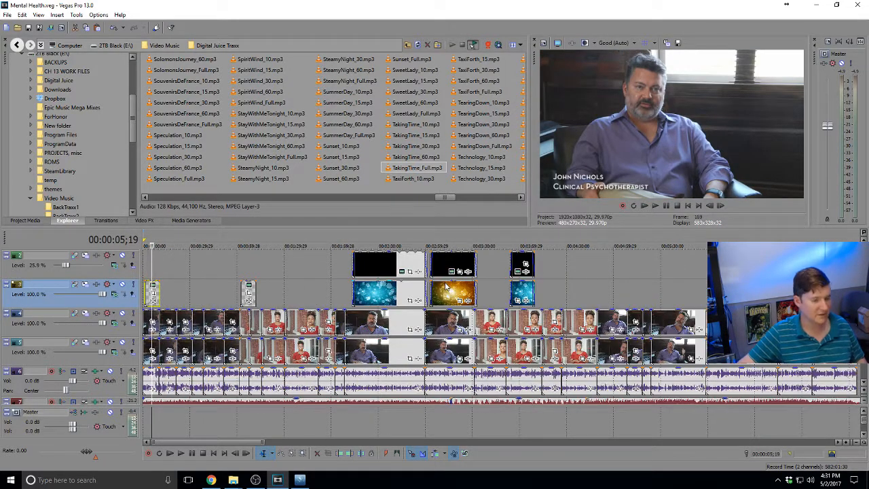
{"action": "left_click", "coordinate": [500, 293]}
{"action": "key", "text": "space"}
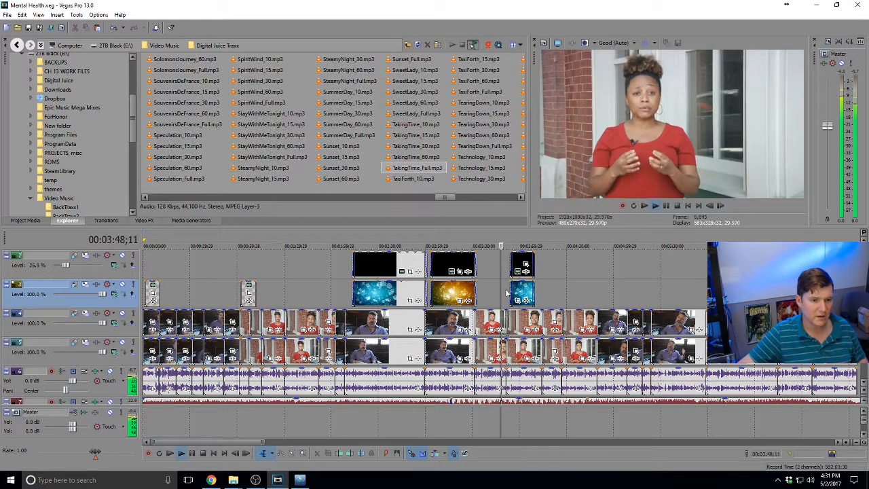
{"action": "left_click", "coordinate": [541, 292]}
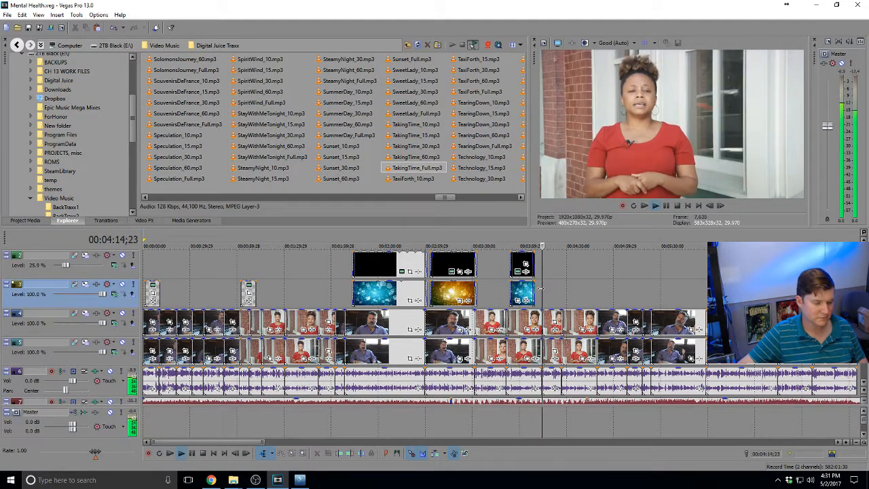
{"action": "key", "text": "space"}
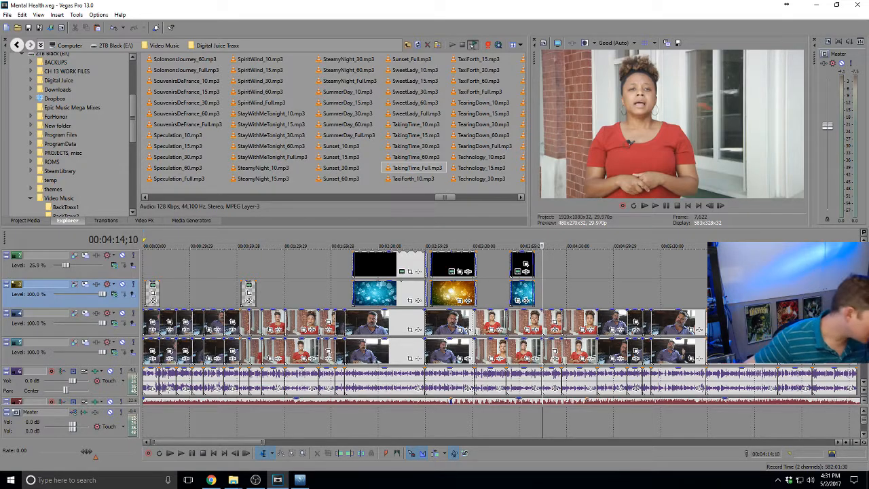
{"action": "key", "text": "alt+Tab"}
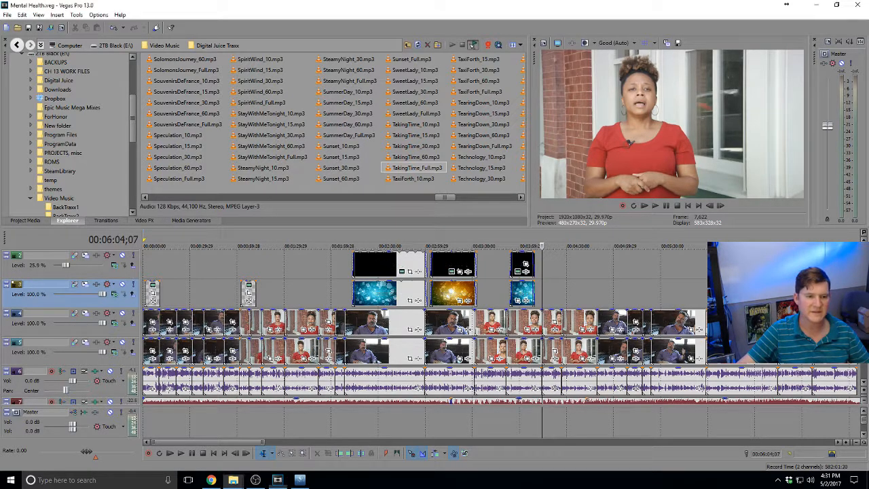
{"action": "key", "text": "Down"}
{"action": "key", "text": "Down"}
{"action": "left_click", "coordinate": [535, 295]}
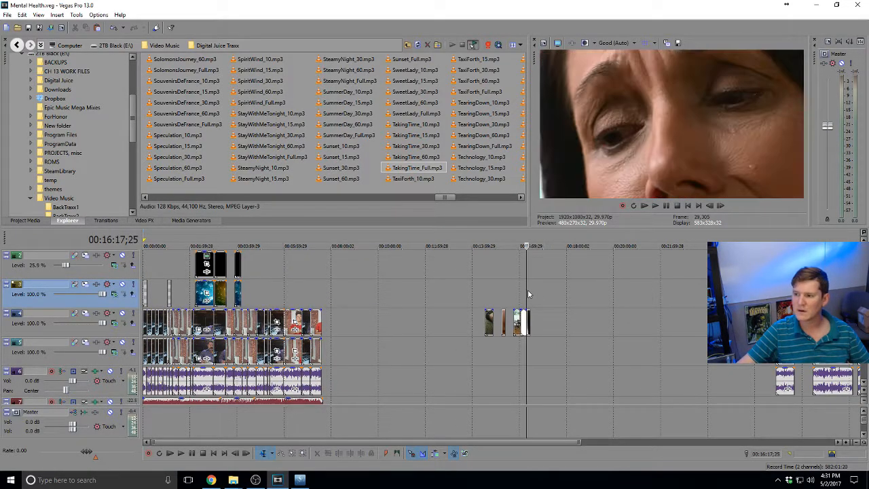
{"action": "key", "text": "Up"}
{"action": "key", "text": "Up"}
{"action": "left_click", "coordinate": [473, 297]}
{"action": "key", "text": "Up"}
{"action": "key", "text": "Up"}
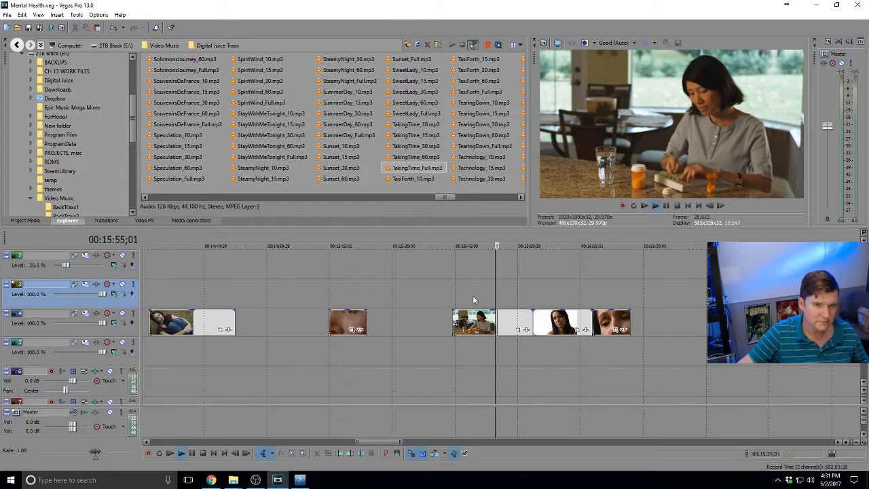
{"action": "key", "text": "space"}
{"action": "left_click", "coordinate": [558, 290]}
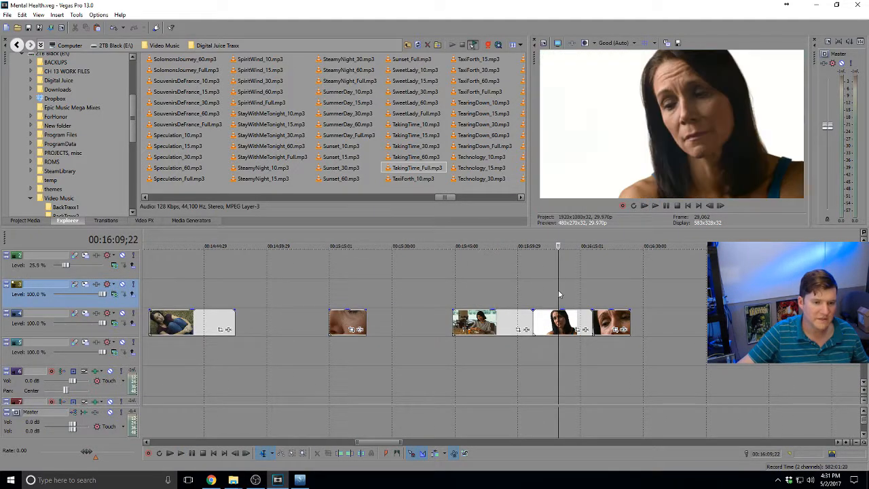
{"action": "left_click", "coordinate": [609, 290]}
{"action": "key", "text": "space"}
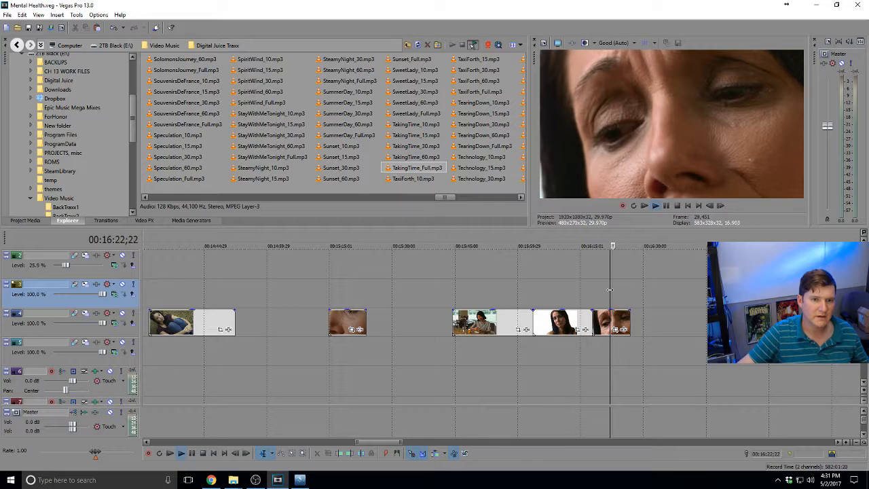
{"action": "key", "text": "Down"}
{"action": "key", "text": "Down"}
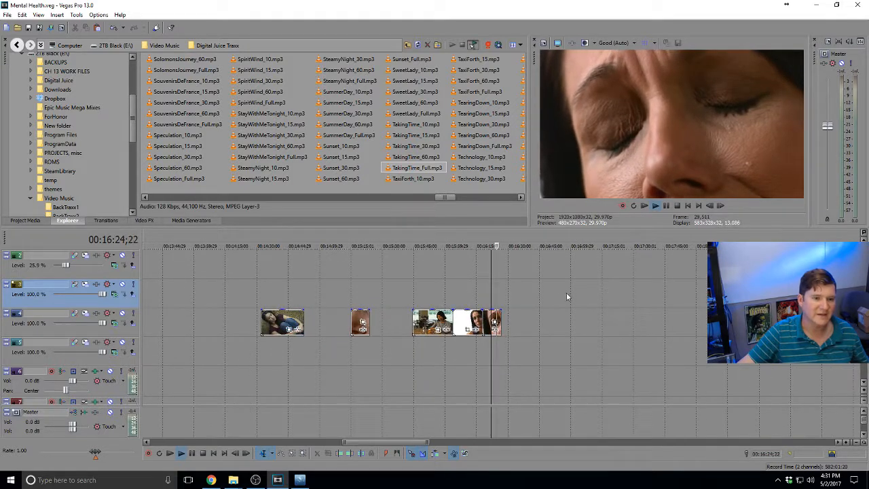
{"action": "key", "text": "space"}
{"action": "left_click", "coordinate": [364, 288]}
{"action": "key", "text": "space"}
{"action": "scroll", "coordinate": [363, 288], "scroll_direction": "up", "scroll_amount": 3}
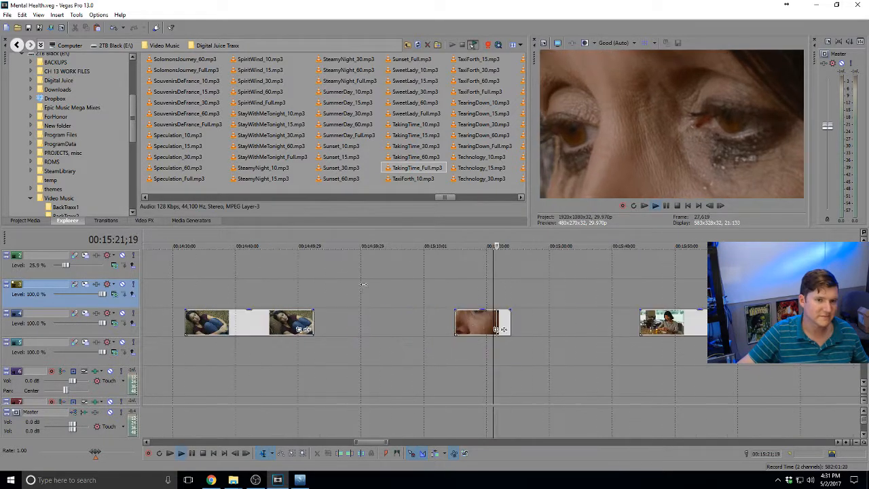
{"action": "key", "text": "space"}
{"action": "scroll", "coordinate": [461, 286], "scroll_direction": "down", "scroll_amount": 1}
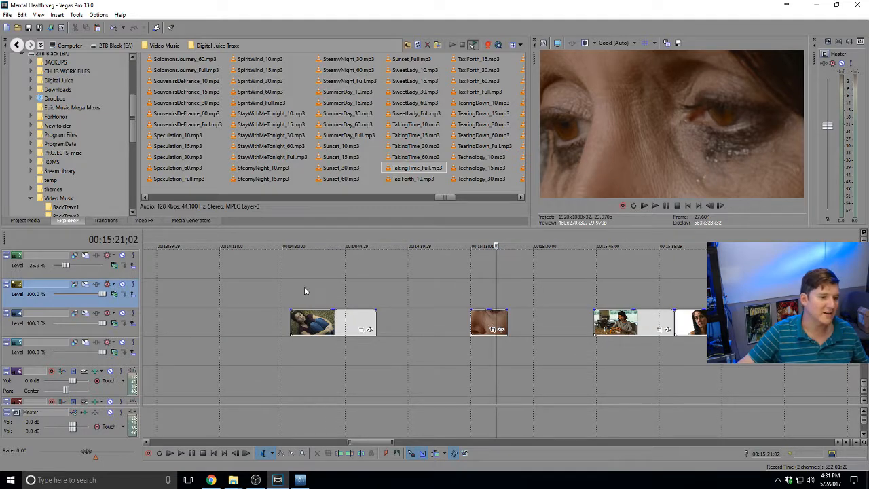
{"action": "left_click", "coordinate": [304, 288]}
{"action": "key", "text": "space"}
{"action": "scroll", "coordinate": [330, 290], "scroll_direction": "down", "scroll_amount": 1}
{"action": "scroll", "coordinate": [331, 289], "scroll_direction": "down", "scroll_amount": 1}
{"action": "key", "text": "space"}
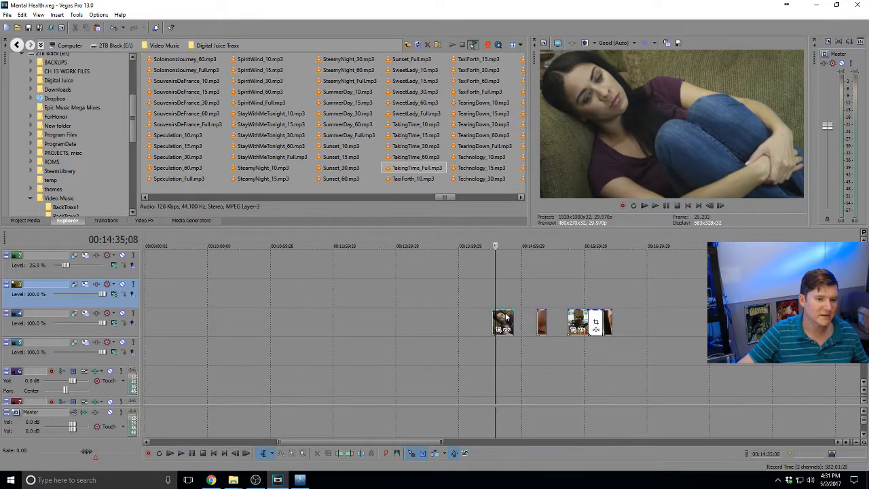
{"action": "left_click_drag", "start_coordinate": [504, 321], "coordinate": [19, 245]}
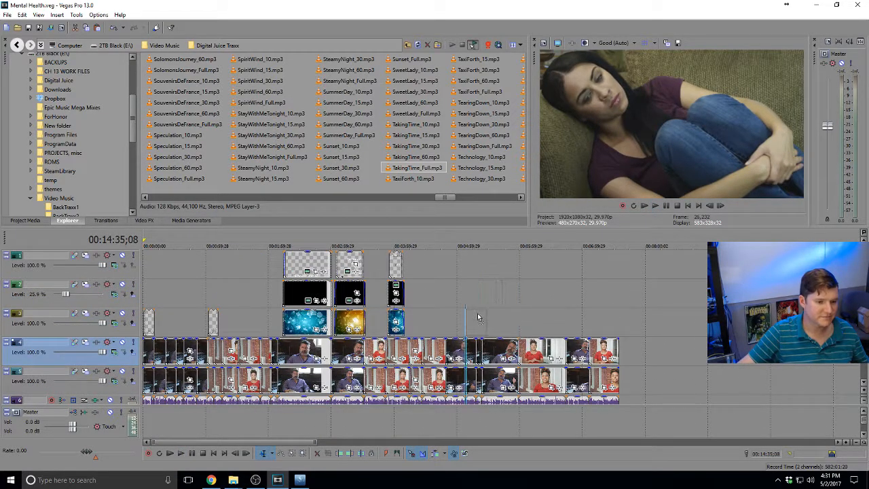
Drop the couch shot on track 3 above the interview, starting at about 5:07
{"action": "left_click_drag", "start_coordinate": [478, 314], "coordinate": [420, 323]}
{"action": "left_click", "coordinate": [501, 310]}
{"action": "scroll", "coordinate": [501, 311], "scroll_direction": "up", "scroll_amount": 3}
{"action": "left_click_drag", "start_coordinate": [360, 310], "coordinate": [387, 321]}
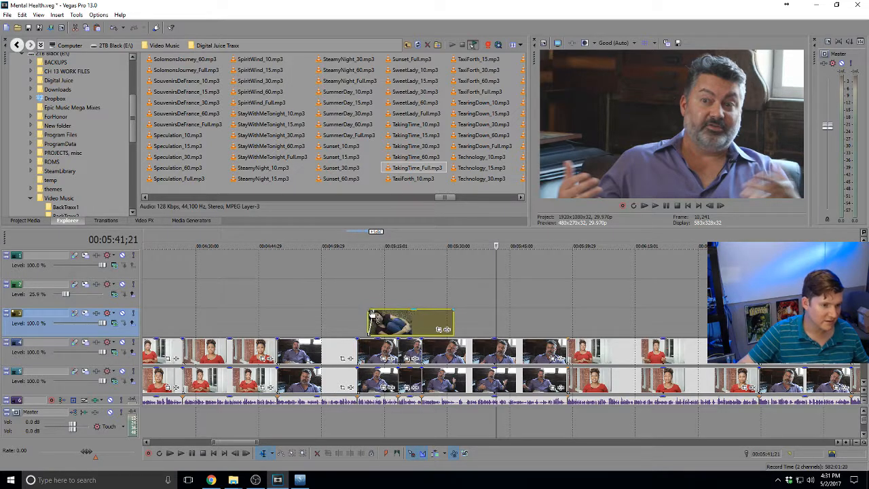
{"action": "left_click", "coordinate": [352, 317]}
{"action": "key", "text": "space"}
{"action": "scroll", "coordinate": [366, 315], "scroll_direction": "up", "scroll_amount": 3}
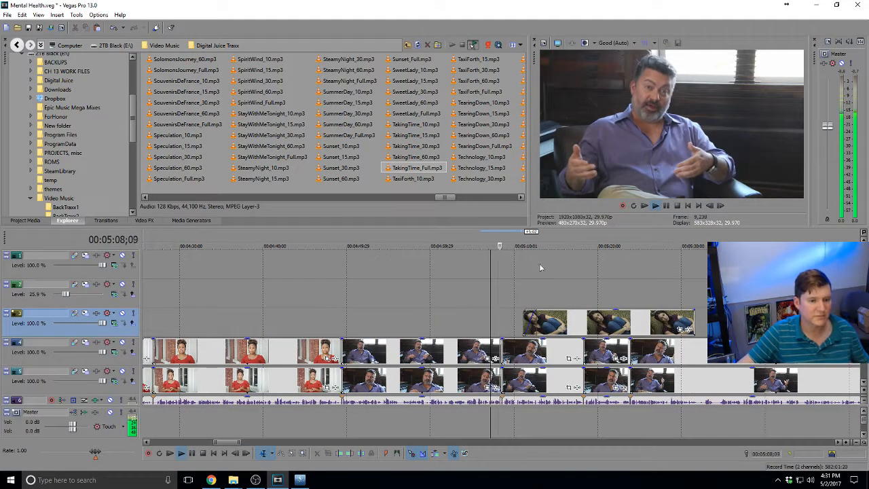
Trim the couch cutaway's end to make it a short shot
{"action": "left_click", "coordinate": [596, 318]}
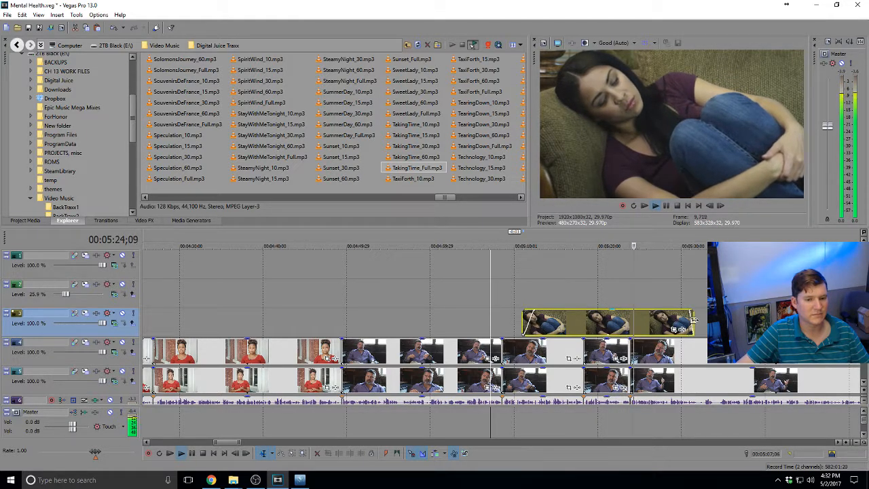
{"action": "left_click_drag", "start_coordinate": [694, 316], "coordinate": [638, 328]}
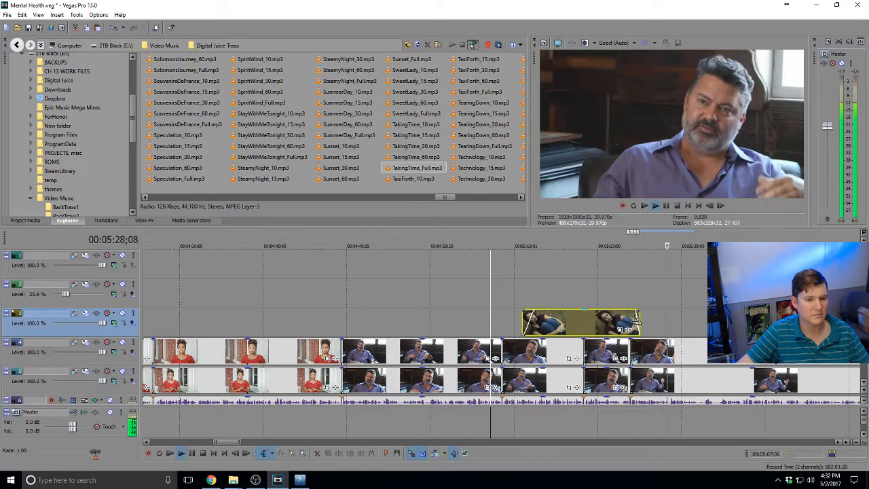
{"action": "scroll", "coordinate": [635, 320], "scroll_direction": "down", "scroll_amount": 4}
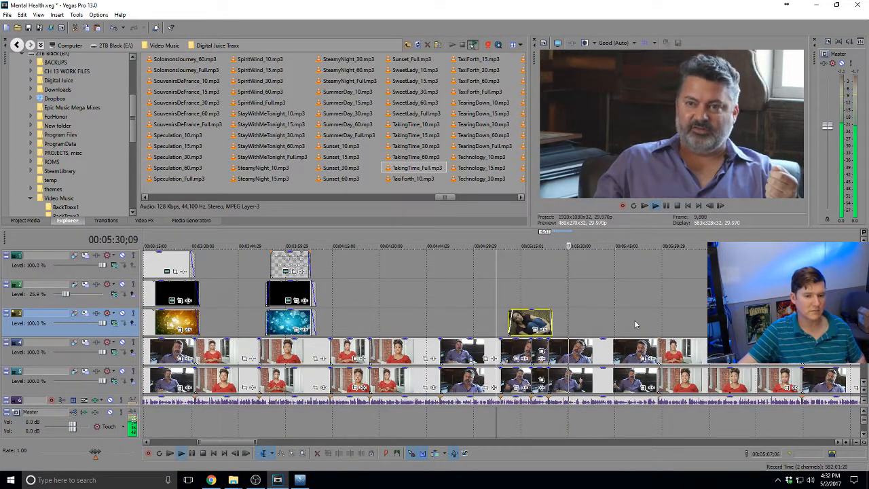
{"action": "key", "text": "space"}
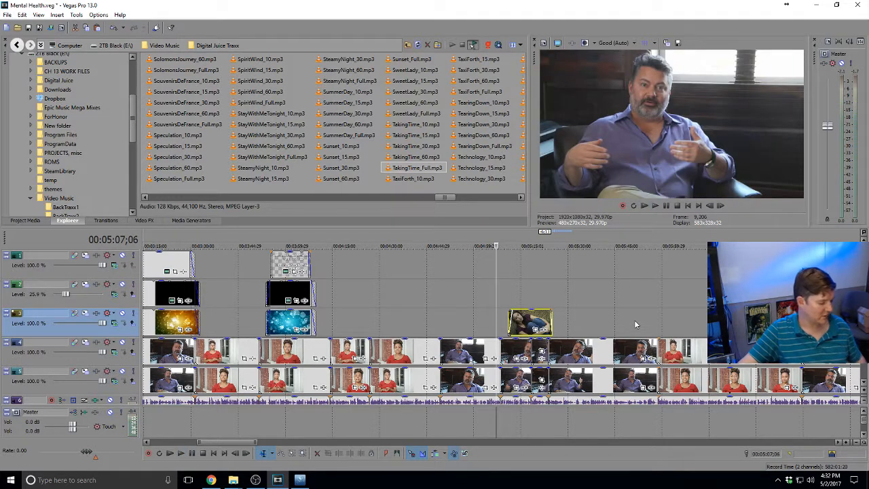
{"action": "scroll", "coordinate": [634, 317], "scroll_direction": "down", "scroll_amount": 8}
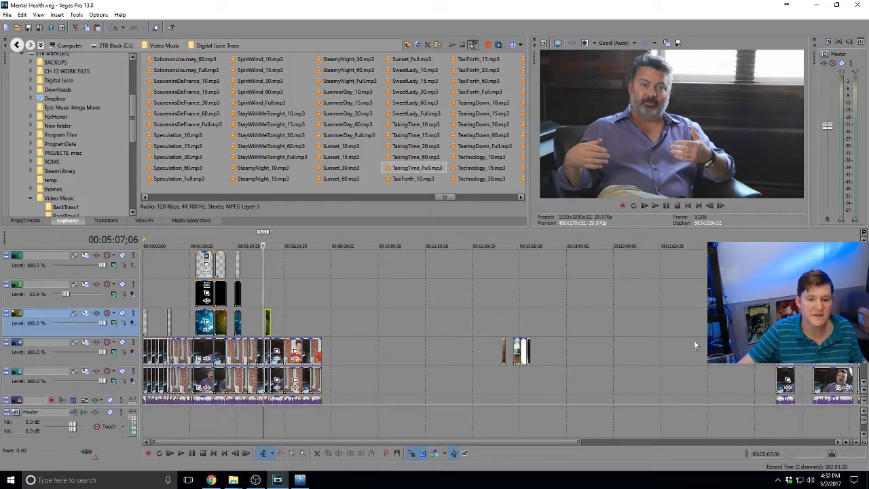
Review the interview around 1:29 and select the kitchen-counter B-roll clip near 15:57
{"action": "left_click", "coordinate": [162, 303]}
{"action": "scroll", "coordinate": [349, 298], "scroll_direction": "up", "scroll_amount": 8}
{"action": "key", "text": "space"}
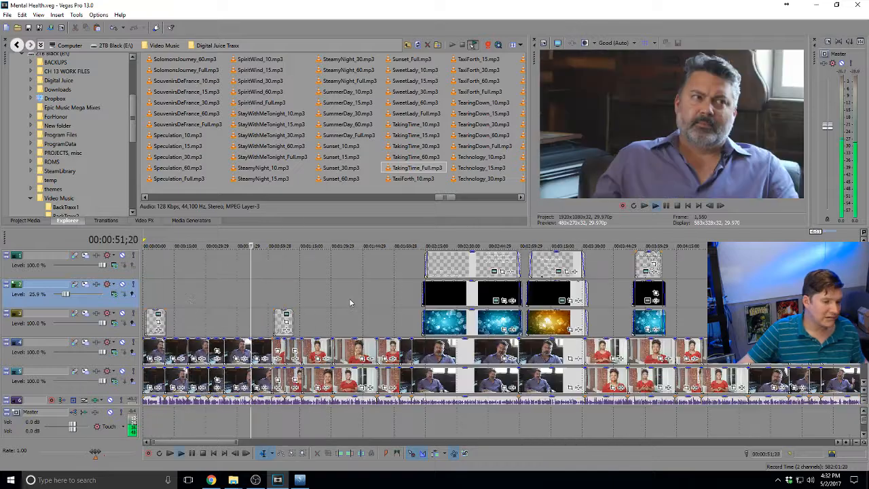
{"action": "key", "text": "space"}
{"action": "left_click", "coordinate": [701, 320]}
{"action": "key", "text": "space"}
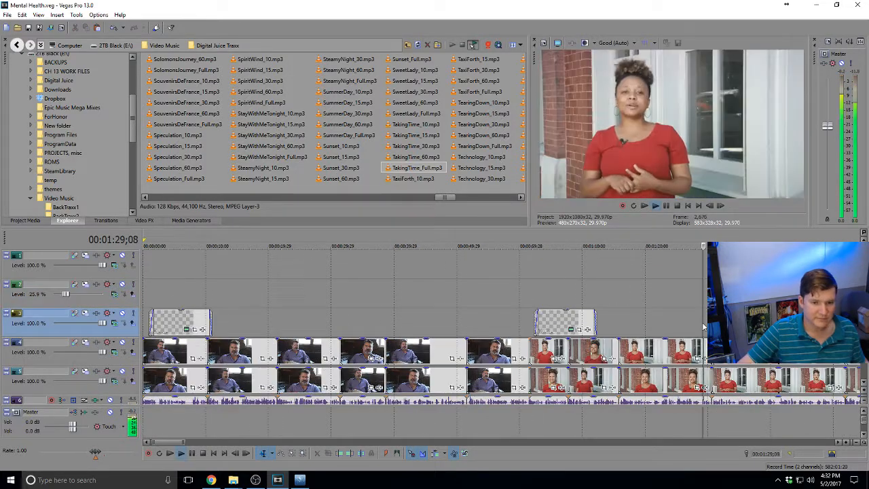
{"action": "scroll", "coordinate": [679, 319], "scroll_direction": "down", "scroll_amount": 2}
{"action": "scroll", "coordinate": [599, 321], "scroll_direction": "down", "scroll_amount": 6}
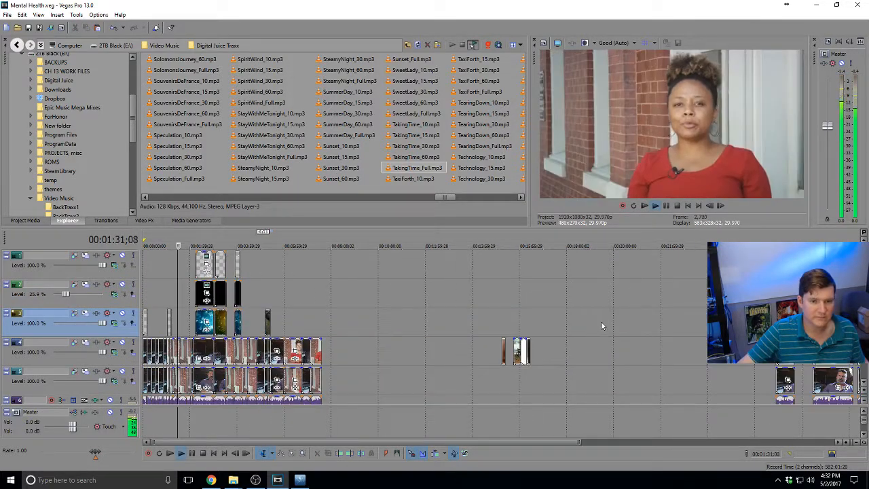
{"action": "left_click", "coordinate": [514, 373]}
{"action": "scroll", "coordinate": [514, 373], "scroll_direction": "up", "scroll_amount": 5}
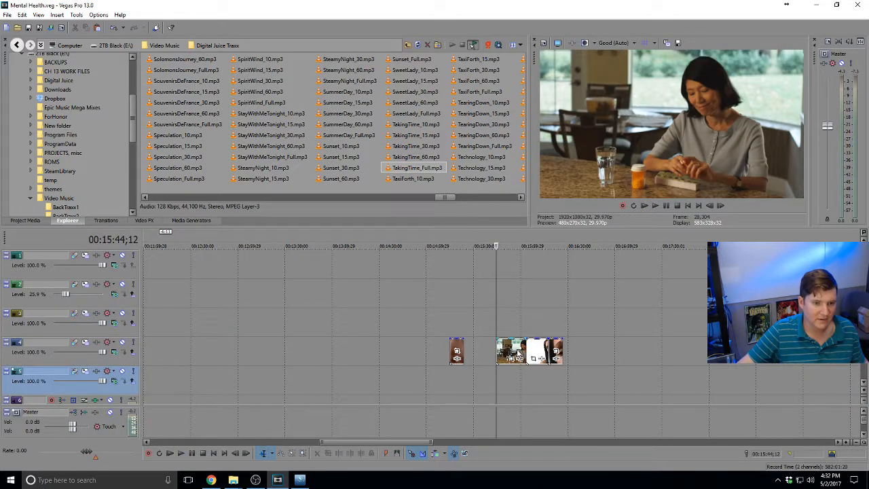
{"action": "left_click", "coordinate": [517, 351]}
{"action": "key", "text": "space"}
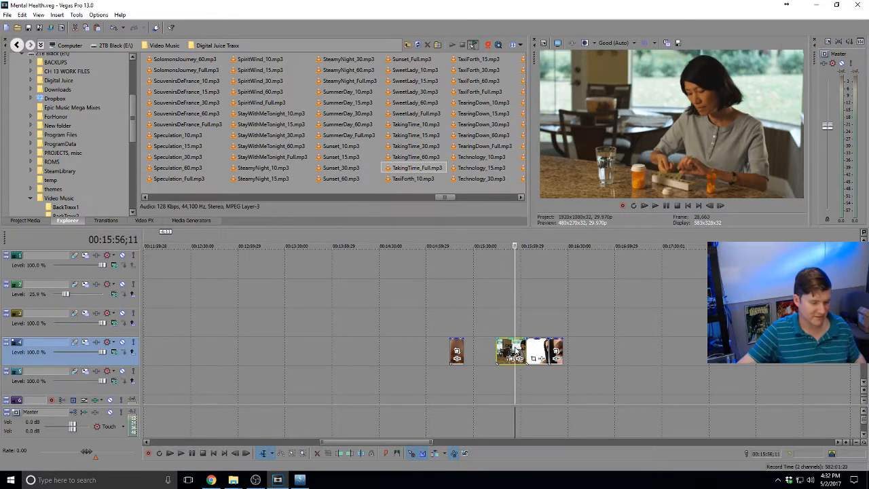
{"action": "scroll", "coordinate": [503, 337], "scroll_direction": "down", "scroll_amount": 6}
Paste the kitchen B-roll onto track 3 at about 1:28;15 and slide it earlier
{"action": "left_click", "coordinate": [150, 301]}
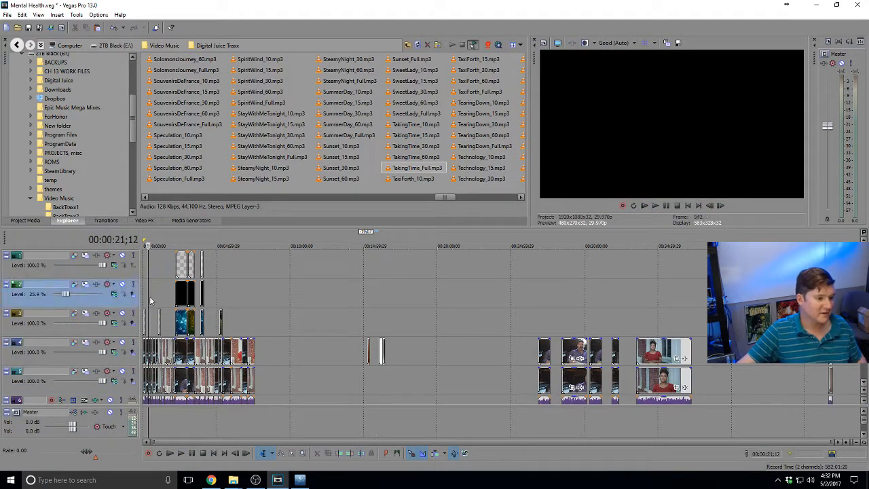
{"action": "scroll", "coordinate": [268, 314], "scroll_direction": "up", "scroll_amount": 6}
{"action": "left_click", "coordinate": [703, 325]}
{"action": "key", "text": "space"}
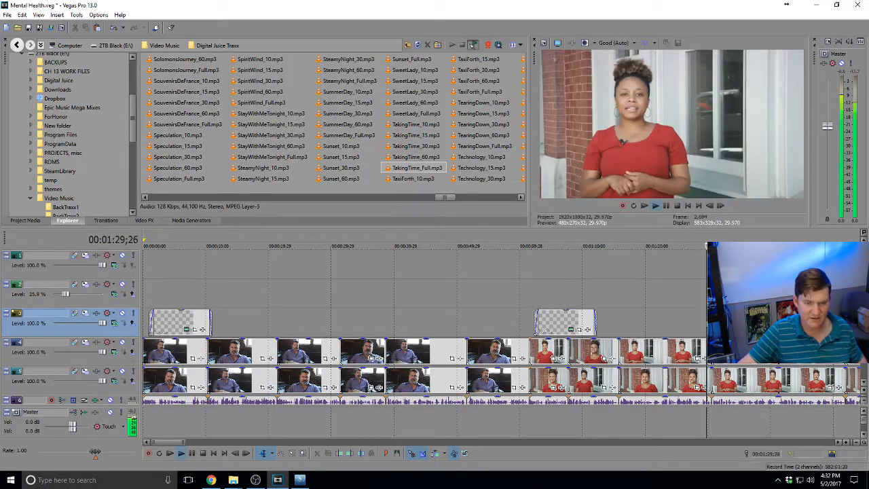
{"action": "scroll", "coordinate": [505, 325], "scroll_direction": "up", "scroll_amount": 3}
{"action": "left_click", "coordinate": [455, 326]}
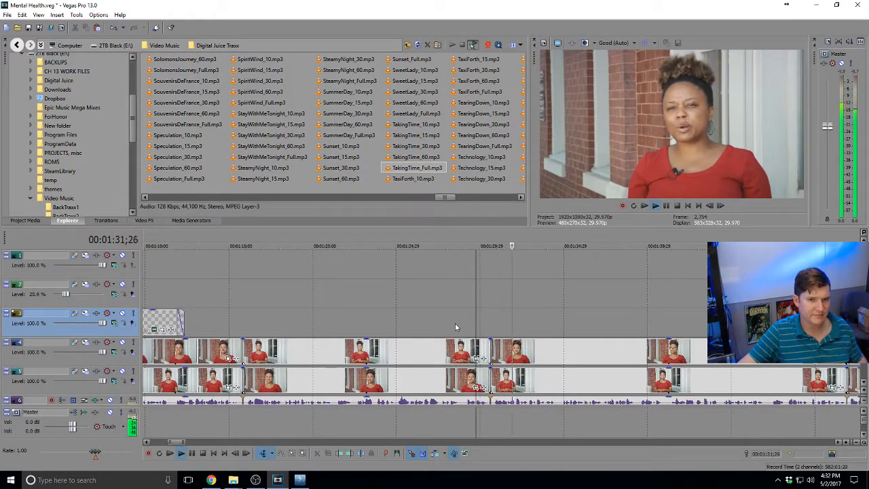
{"action": "key", "text": "space"}
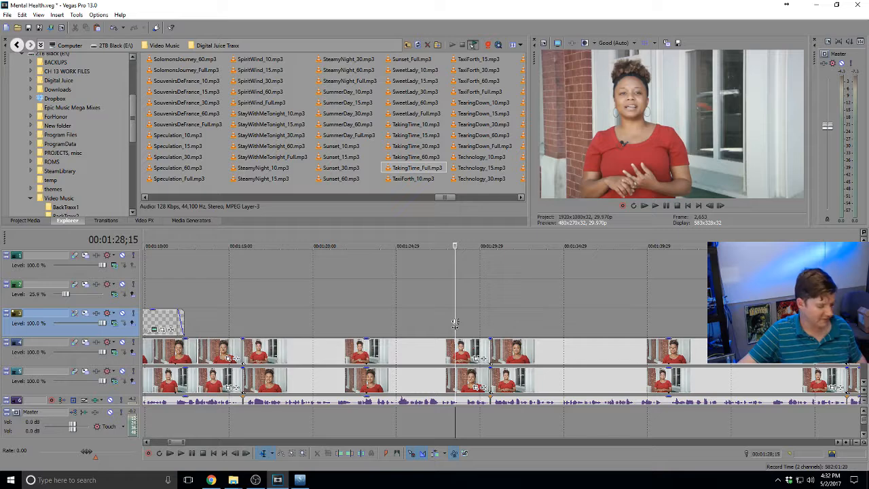
{"action": "key", "text": "ctrl+v"}
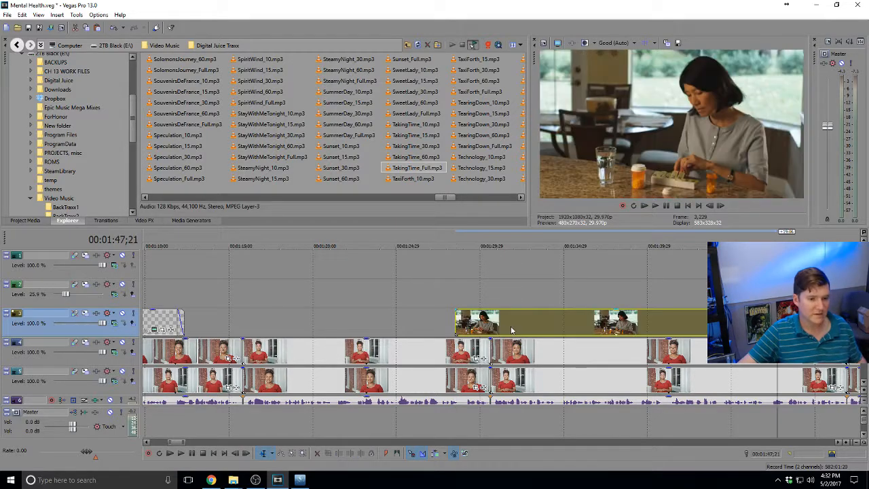
{"action": "left_click_drag", "start_coordinate": [515, 329], "coordinate": [403, 330]}
{"action": "left_click", "coordinate": [585, 324]}
{"action": "key", "text": "space"}
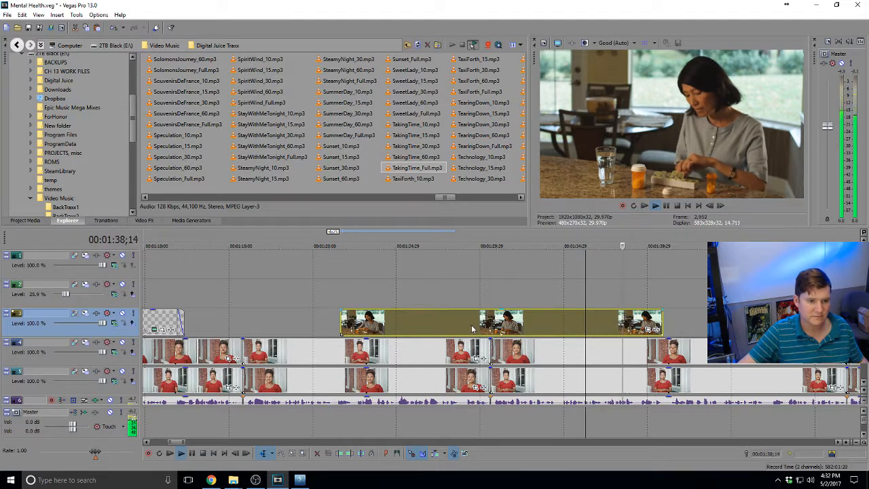
Trim the B-roll cutaway's start and end, then review its faded ending around 1:33
{"action": "left_click_drag", "start_coordinate": [344, 314], "coordinate": [421, 319]}
{"action": "key", "text": "space"}
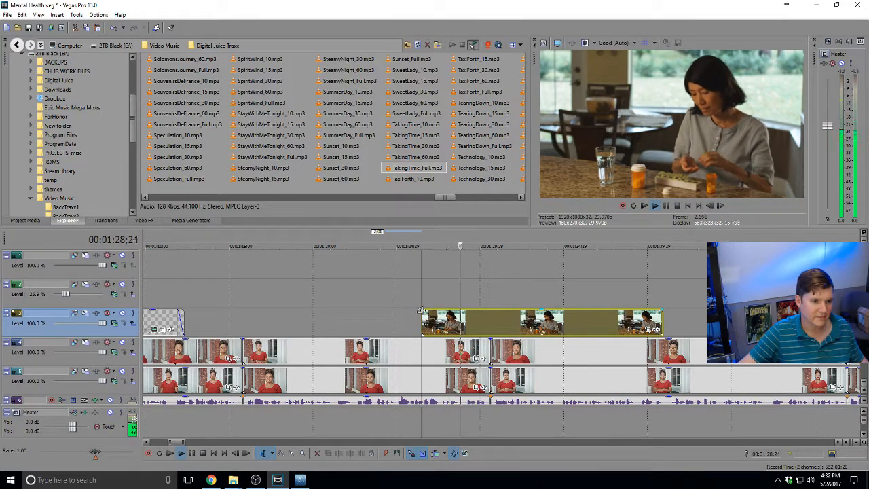
{"action": "left_click_drag", "start_coordinate": [511, 323], "coordinate": [541, 323]}
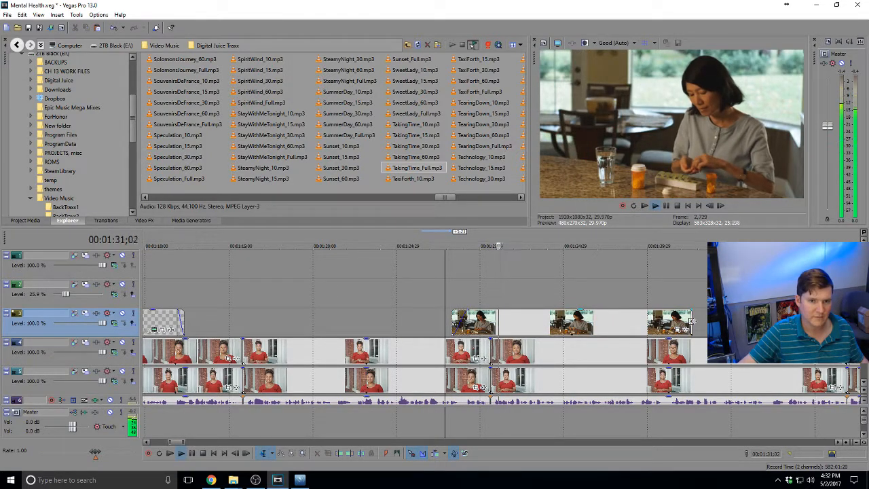
{"action": "left_click_drag", "start_coordinate": [691, 319], "coordinate": [572, 318]}
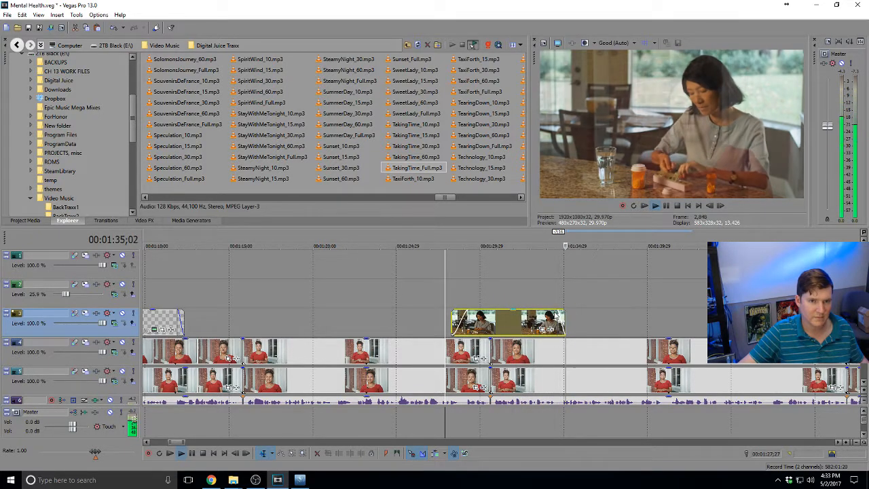
{"action": "left_click", "coordinate": [555, 318]}
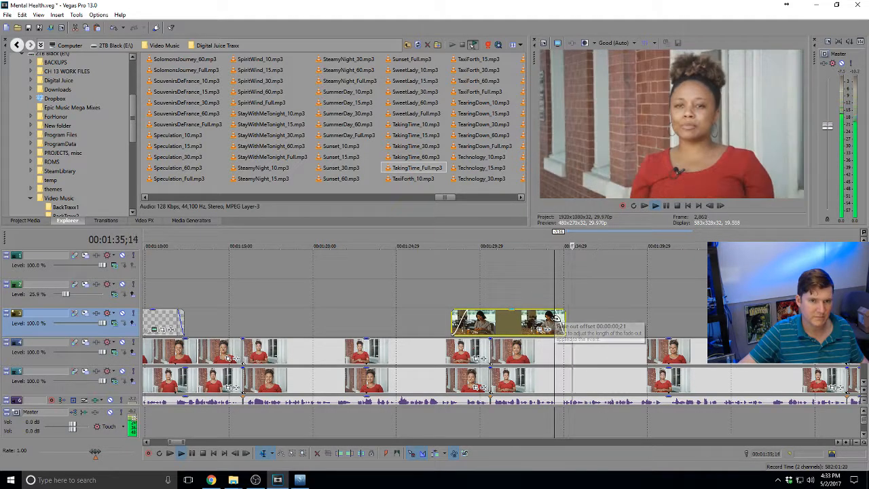
{"action": "key", "text": "space"}
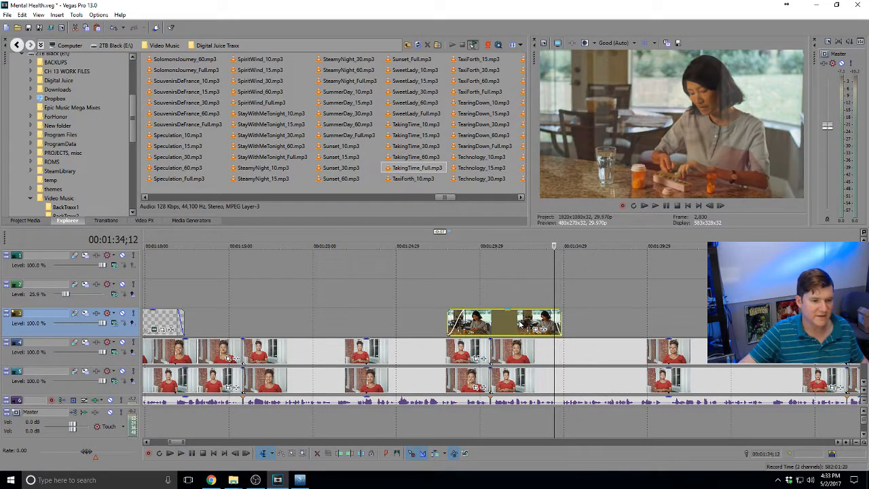
{"action": "left_click", "coordinate": [545, 323]}
{"action": "key", "text": "space"}
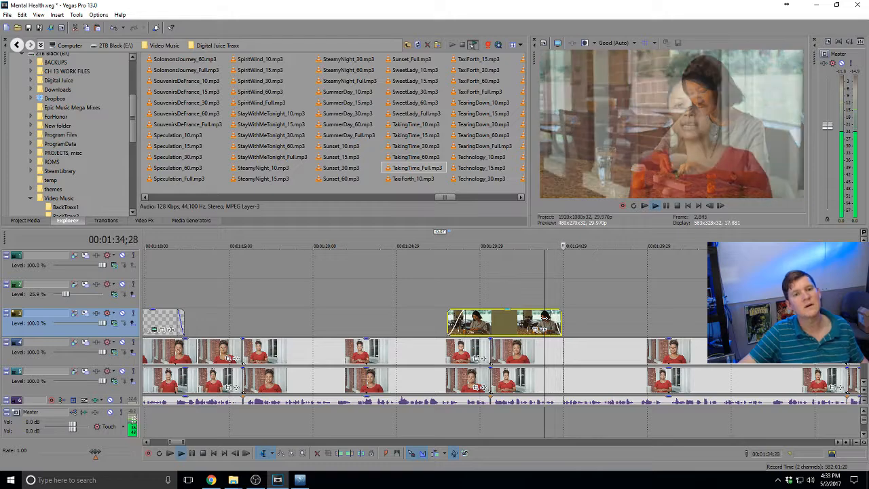
{"action": "scroll", "coordinate": [545, 318], "scroll_direction": "down", "scroll_amount": 5}
{"action": "key", "text": "space"}
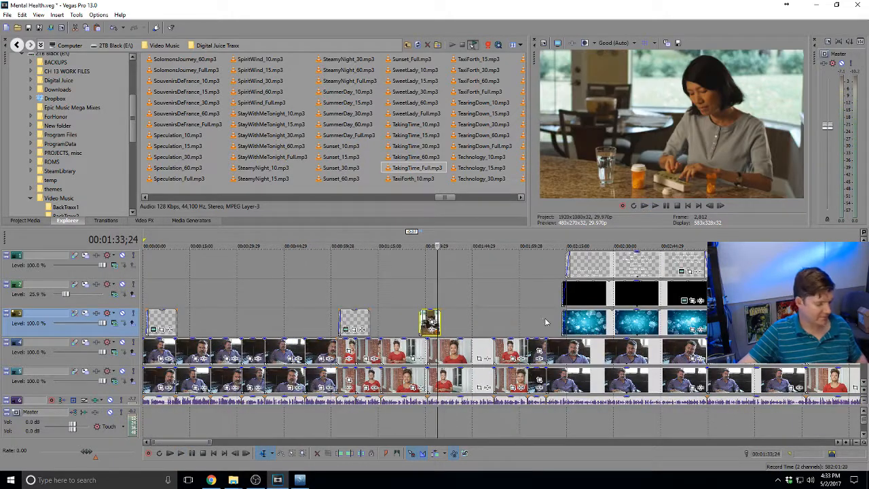
{"action": "scroll", "coordinate": [544, 321], "scroll_direction": "down", "scroll_amount": 3}
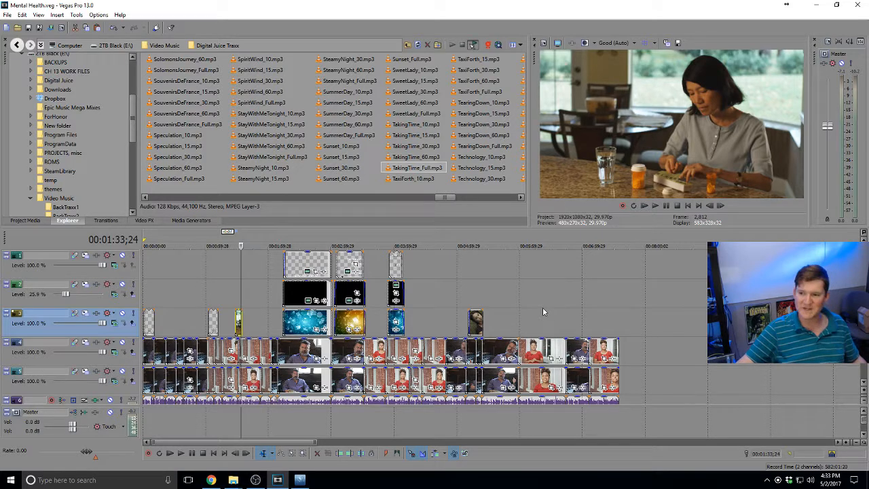
{"action": "left_click", "coordinate": [618, 305]}
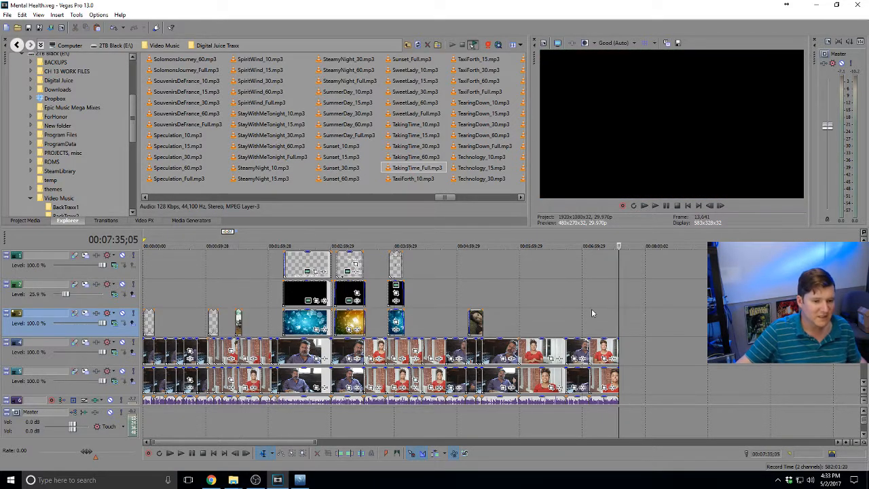
{"action": "left_click", "coordinate": [517, 319]}
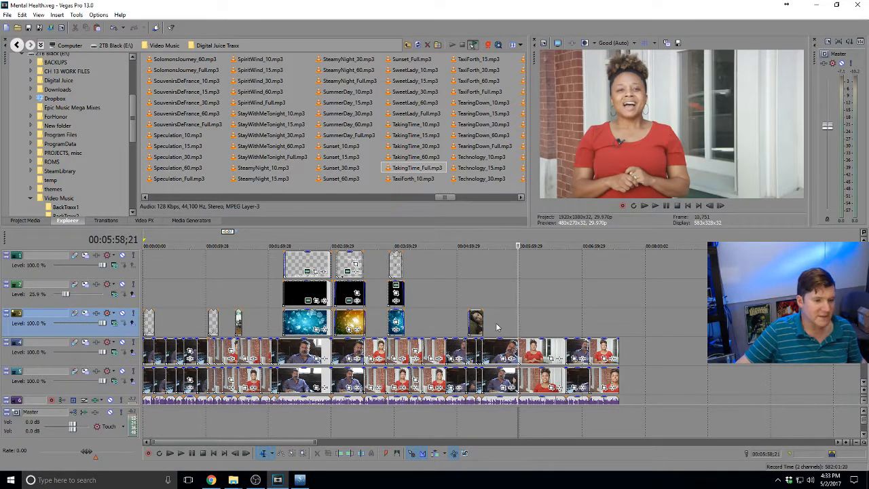
{"action": "left_click", "coordinate": [177, 317]}
{"action": "key", "text": "space"}
{"action": "scroll", "coordinate": [187, 315], "scroll_direction": "up", "scroll_amount": 3}
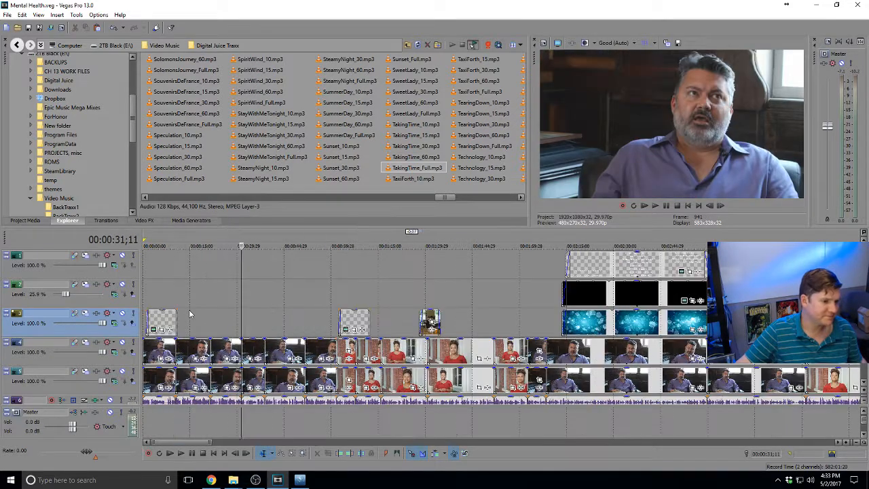
{"action": "scroll", "coordinate": [344, 311], "scroll_direction": "down", "scroll_amount": 3}
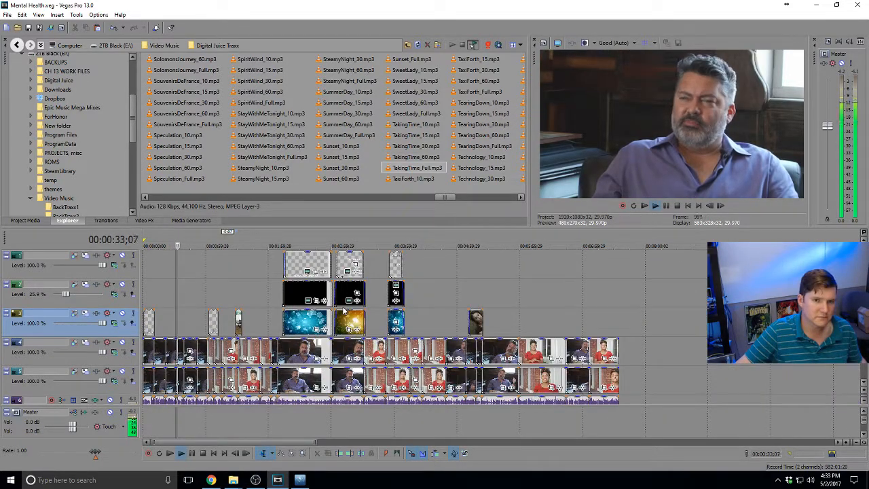
{"action": "scroll", "coordinate": [344, 310], "scroll_direction": "up", "scroll_amount": 3}
{"action": "scroll", "coordinate": [344, 310], "scroll_direction": "down", "scroll_amount": 4}
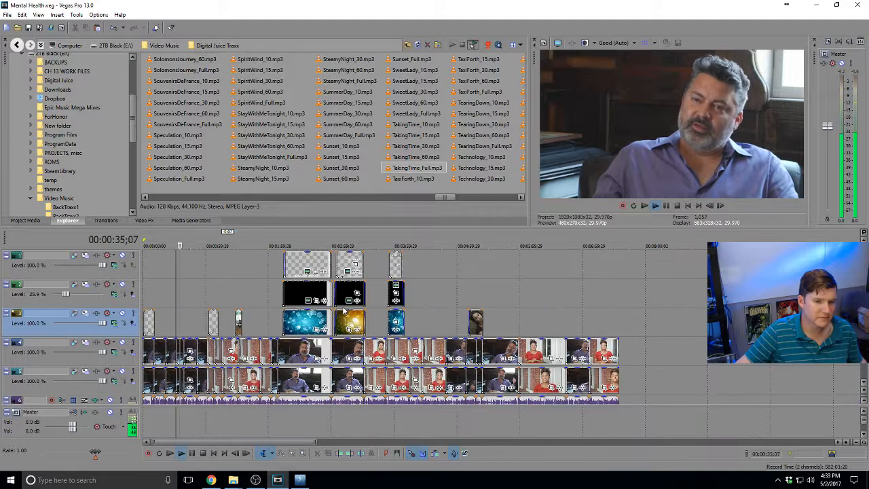
{"action": "left_click", "coordinate": [356, 314]}
{"action": "key", "text": "space"}
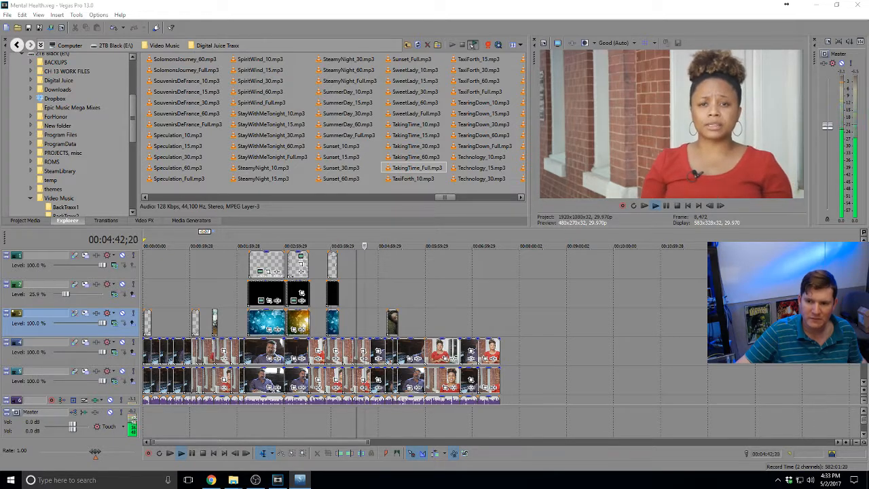
{"action": "mouse_move", "coordinate": [232, 480]}
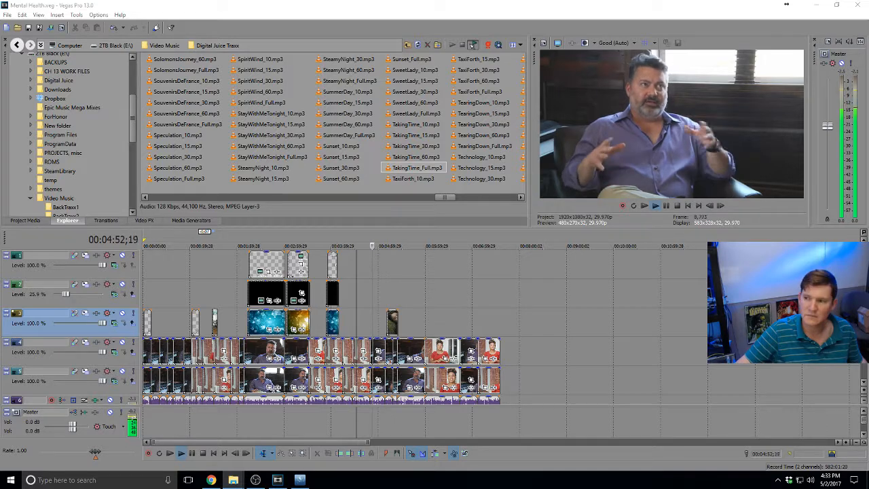
{"action": "left_click", "coordinate": [477, 324]}
{"action": "key", "text": "space"}
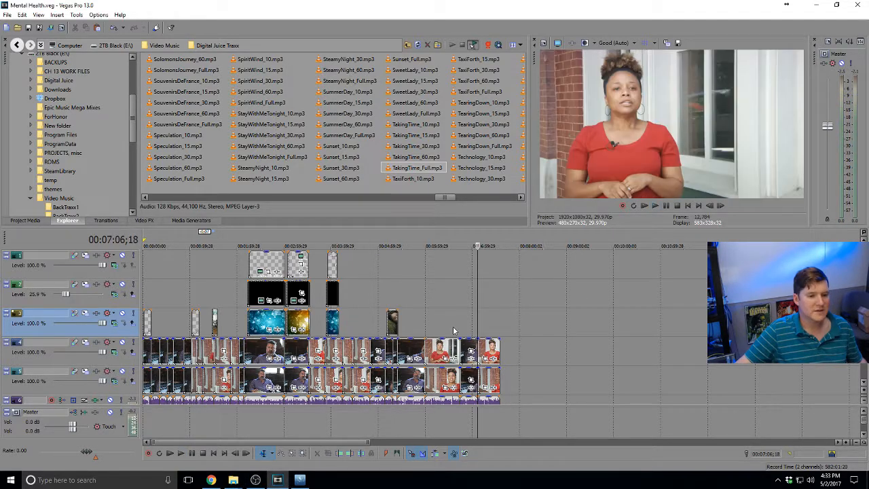
{"action": "left_click", "coordinate": [151, 324]}
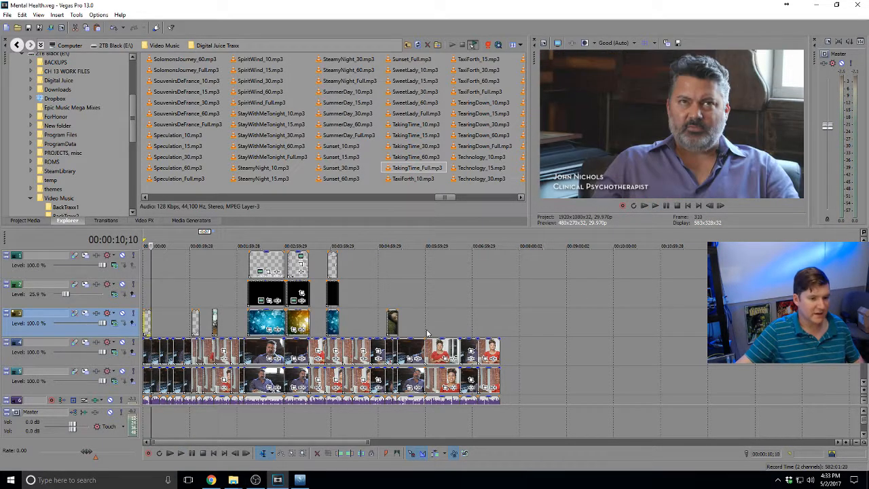
Paste a new copy of the lower-third title near 6:54 and slide it earlier on track 3
{"action": "left_click", "coordinate": [459, 329]}
{"action": "scroll", "coordinate": [468, 329], "scroll_direction": "up", "scroll_amount": 5}
{"action": "left_click", "coordinate": [537, 323]}
{"action": "key", "text": "ctrl+v"}
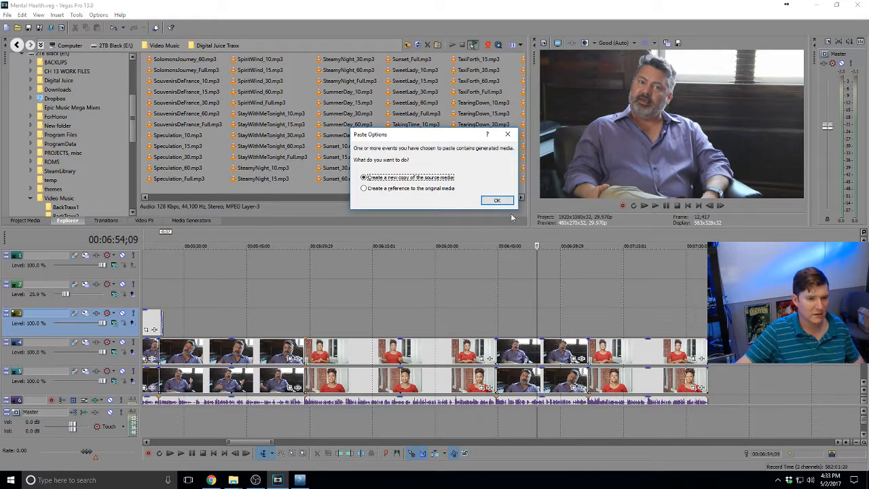
{"action": "left_click", "coordinate": [497, 200]}
{"action": "left_click_drag", "start_coordinate": [549, 328], "coordinate": [528, 320]}
Paste another new lower-third copy near 7:23 and slide it earlier on track 3
{"action": "scroll", "coordinate": [412, 345], "scroll_direction": "down", "scroll_amount": 5}
{"action": "scroll", "coordinate": [215, 311], "scroll_direction": "down", "scroll_amount": 2}
{"action": "left_click", "coordinate": [195, 322]}
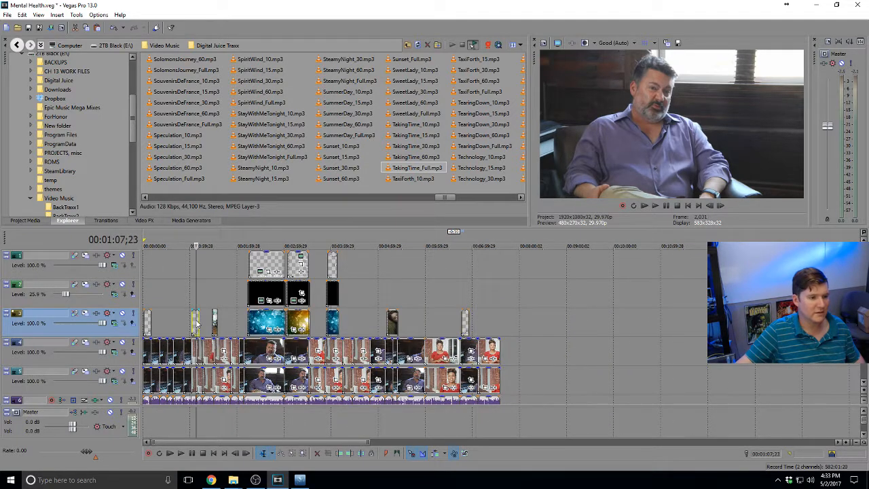
{"action": "scroll", "coordinate": [491, 325], "scroll_direction": "up", "scroll_amount": 6}
{"action": "left_click", "coordinate": [490, 320]}
{"action": "key", "text": "ctrl+v"}
{"action": "key", "text": "Return"}
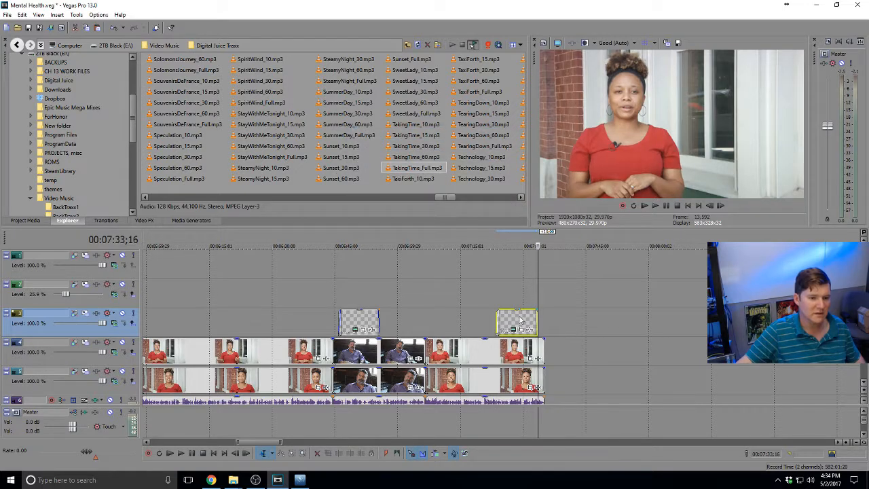
{"action": "left_click_drag", "start_coordinate": [520, 319], "coordinate": [479, 319]}
Check the new lower-third from 6:45 and extend the therapist's title clip to the right
{"action": "left_click", "coordinate": [338, 305]}
{"action": "scroll", "coordinate": [336, 305], "scroll_direction": "up", "scroll_amount": 5}
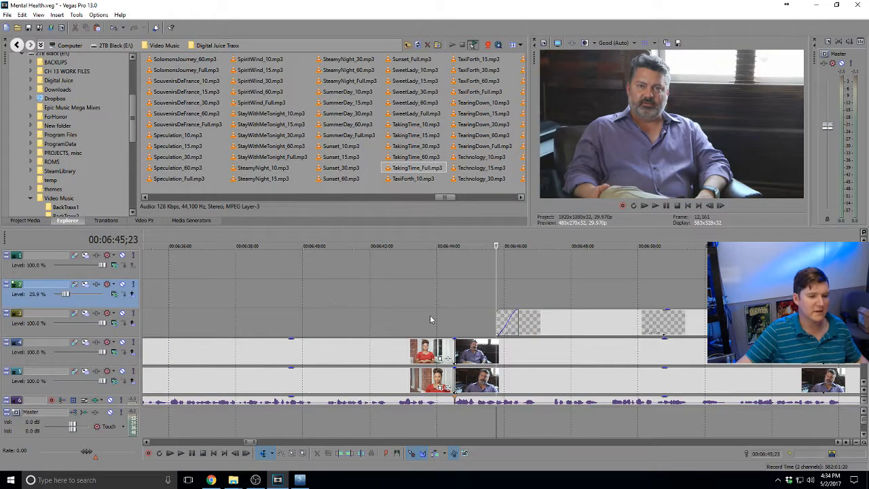
{"action": "left_click", "coordinate": [430, 317]}
{"action": "key", "text": "space"}
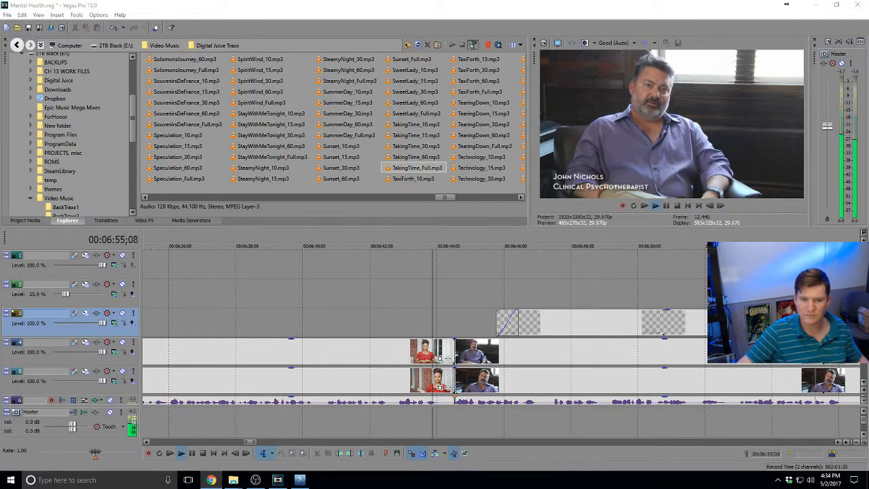
{"action": "left_click", "coordinate": [668, 323]}
{"action": "scroll", "coordinate": [668, 323], "scroll_direction": "down", "scroll_amount": 2}
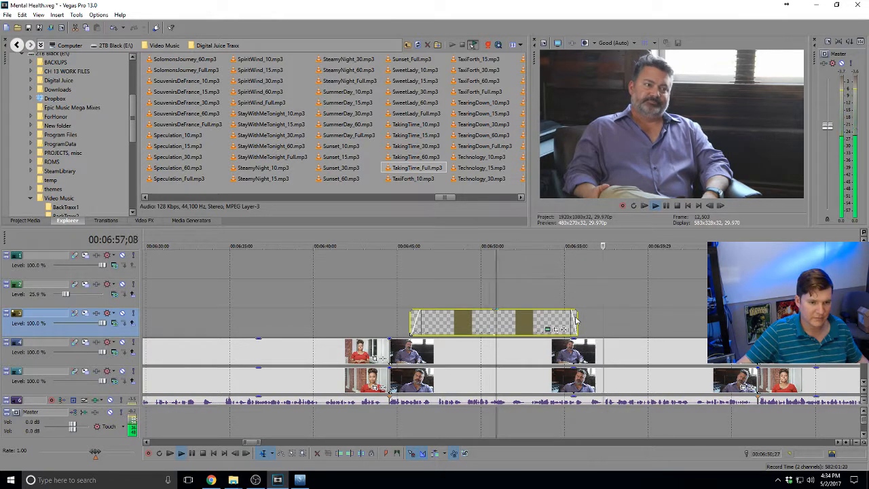
{"action": "left_click_drag", "start_coordinate": [575, 320], "coordinate": [709, 320]}
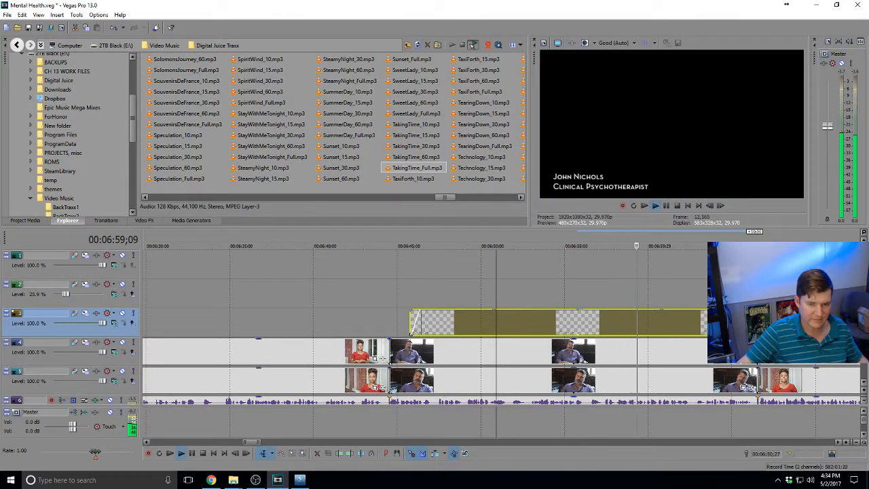
{"action": "left_click", "coordinate": [611, 321]}
{"action": "key", "text": "space"}
{"action": "left_click", "coordinate": [728, 330]}
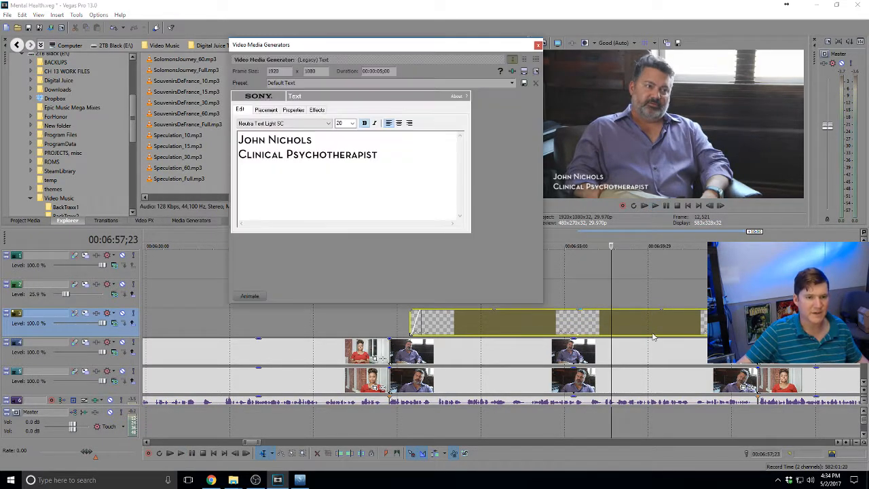
{"action": "left_click_drag", "start_coordinate": [377, 155], "coordinate": [283, 161]}
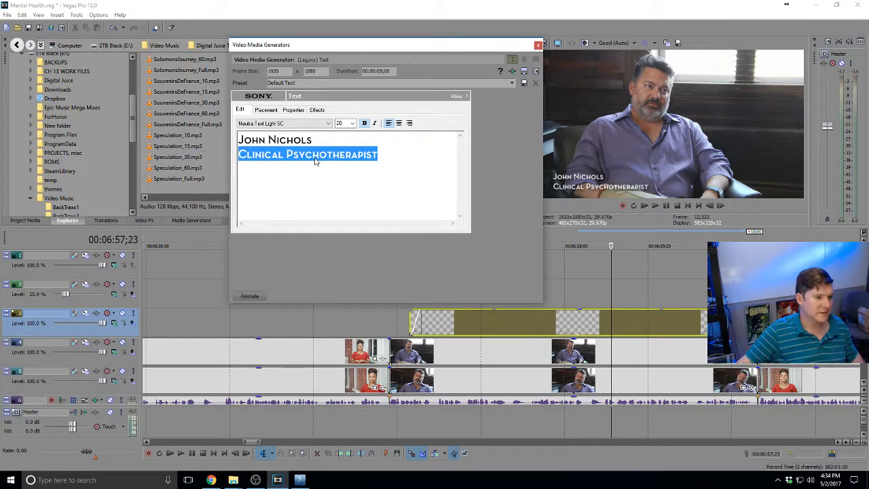
{"action": "type", "text": "http://johnnicholspsychotherapy.com/"}
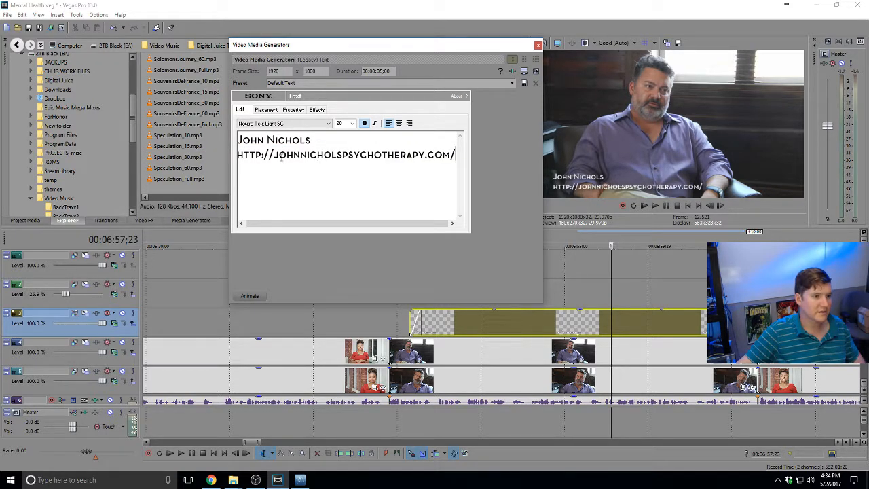
{"action": "left_click_drag", "start_coordinate": [282, 156], "coordinate": [211, 152]}
{"action": "key", "text": "BackSpace"}
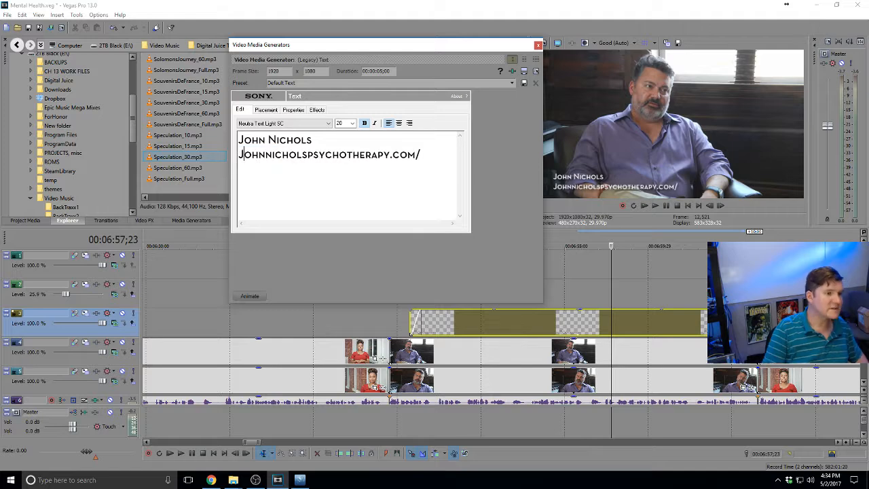
{"action": "key", "text": "BackSpace"}
{"action": "type", "text": "N"}
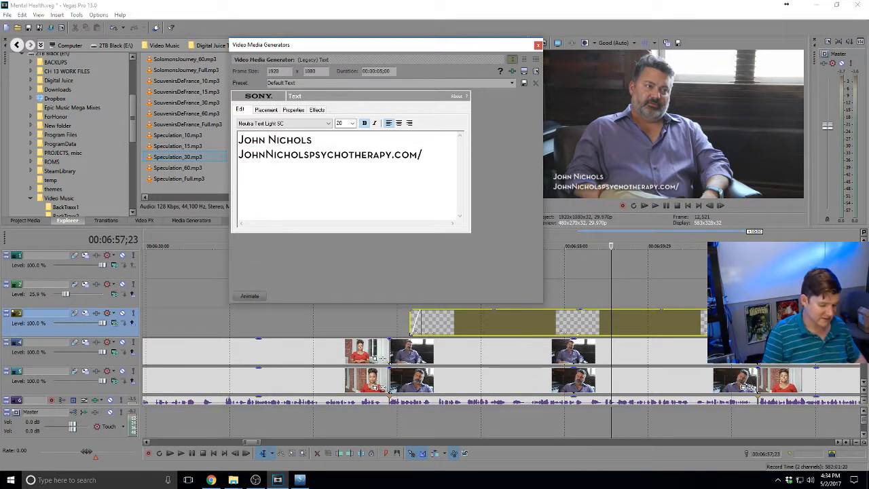
{"action": "key", "text": "BackSpace"}
{"action": "type", "text": "P"}
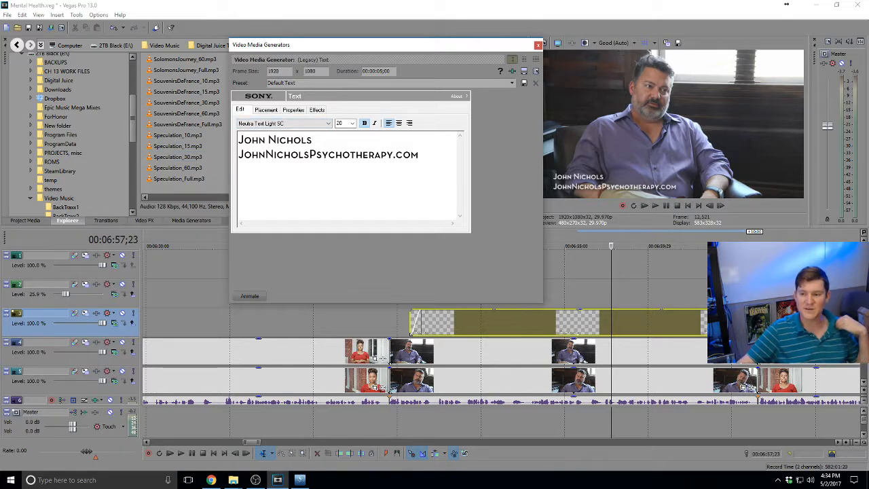
Paste the phone number on a new line below the website and close the Text generator
{"action": "key", "text": "alt+Tab"}
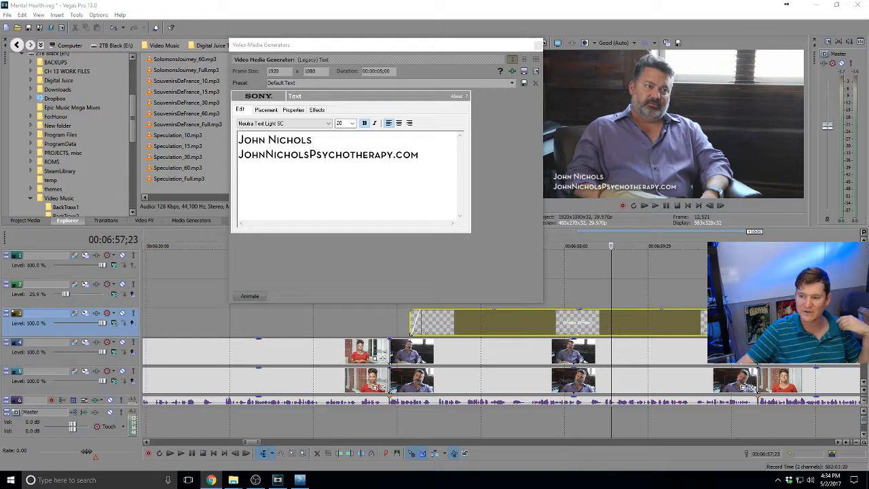
{"action": "left_click", "coordinate": [429, 156]}
{"action": "key", "text": "Return"}
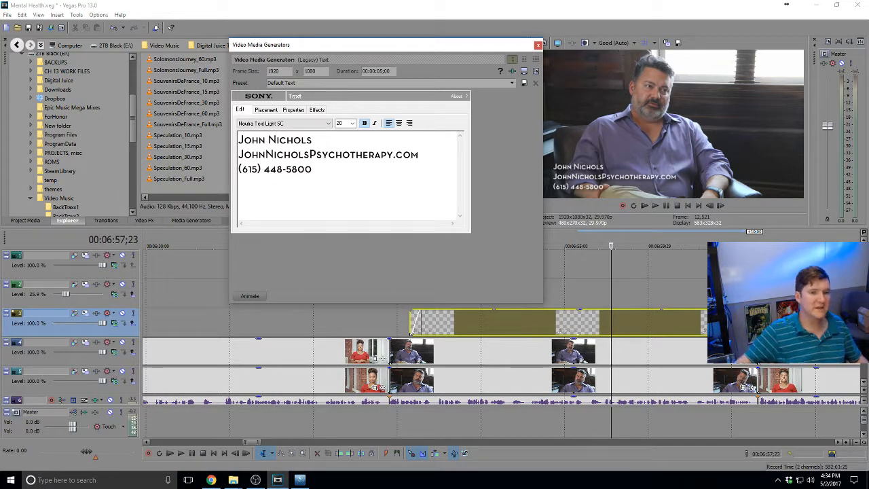
{"action": "left_click", "coordinate": [538, 46]}
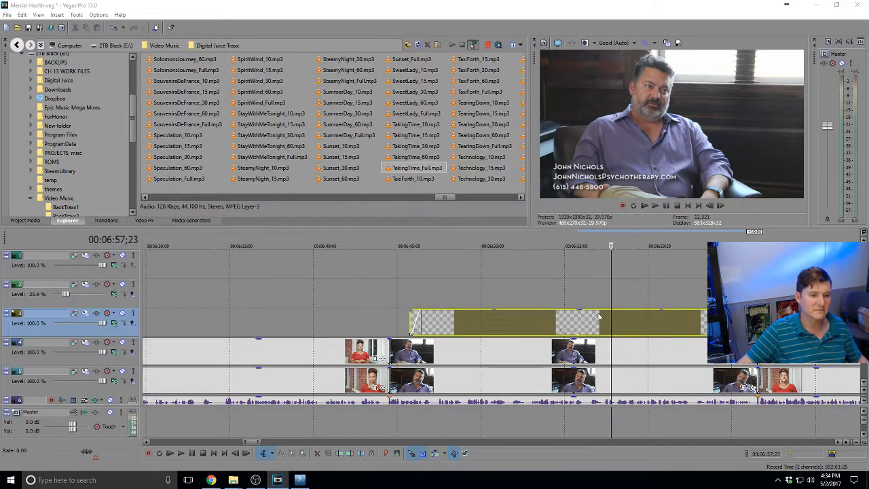
Slide the nurse's title earlier, undo the accidental fade-out, and trim its end to the clips below
{"action": "key", "text": "space"}
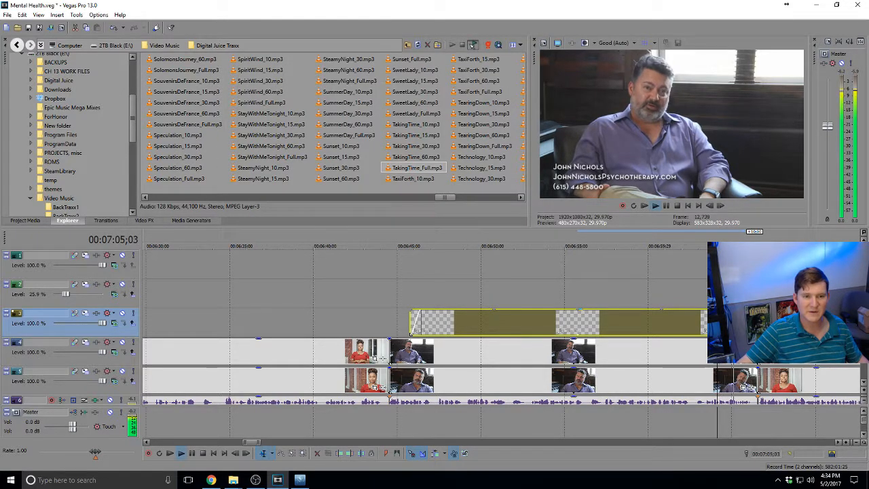
{"action": "left_click_drag", "start_coordinate": [618, 328], "coordinate": [743, 322]}
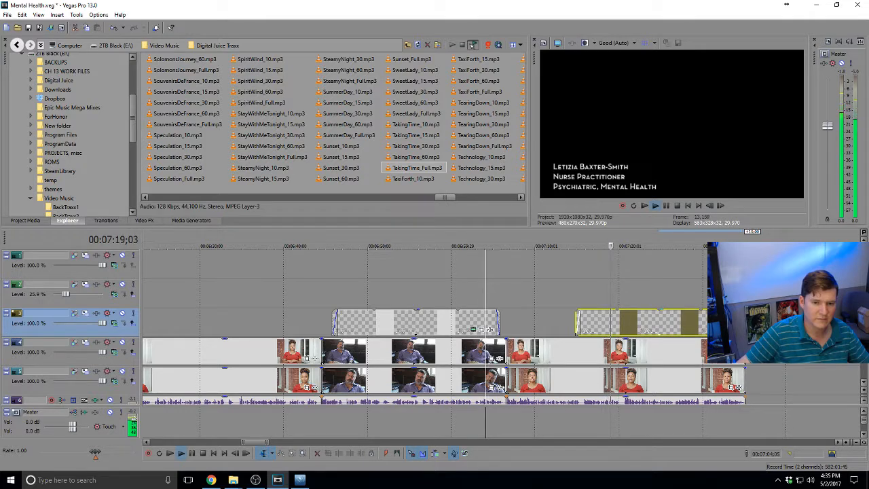
{"action": "left_click", "coordinate": [742, 321]}
{"action": "scroll", "coordinate": [742, 321], "scroll_direction": "up", "scroll_amount": 4}
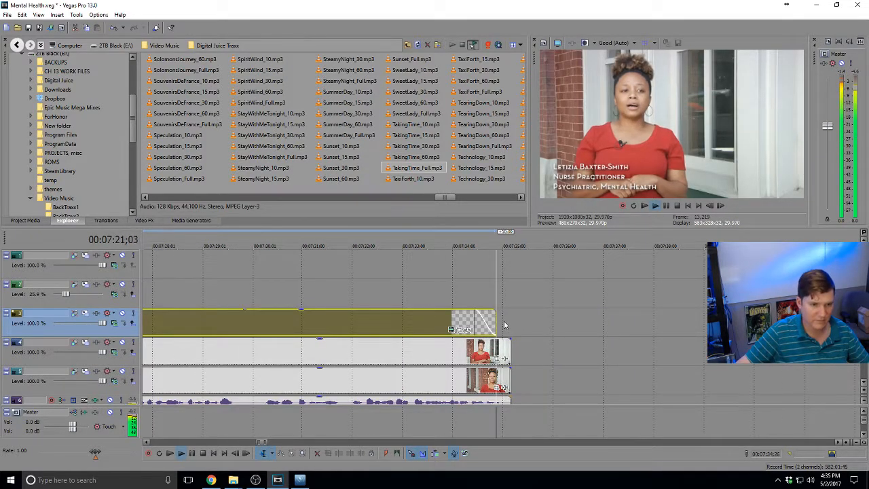
{"action": "left_click_drag", "start_coordinate": [495, 312], "coordinate": [509, 326]}
{"action": "key", "text": "ctrl+z"}
{"action": "scroll", "coordinate": [508, 326], "scroll_direction": "down", "scroll_amount": 3}
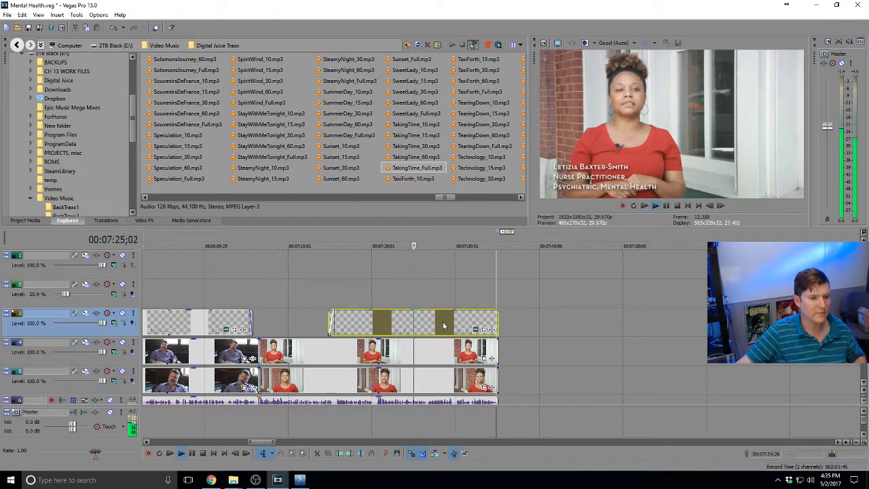
{"action": "left_click", "coordinate": [476, 331]}
Replace the title's existing text with 'Mental Health Cooperative'
{"action": "key", "text": "ctrl+a"}
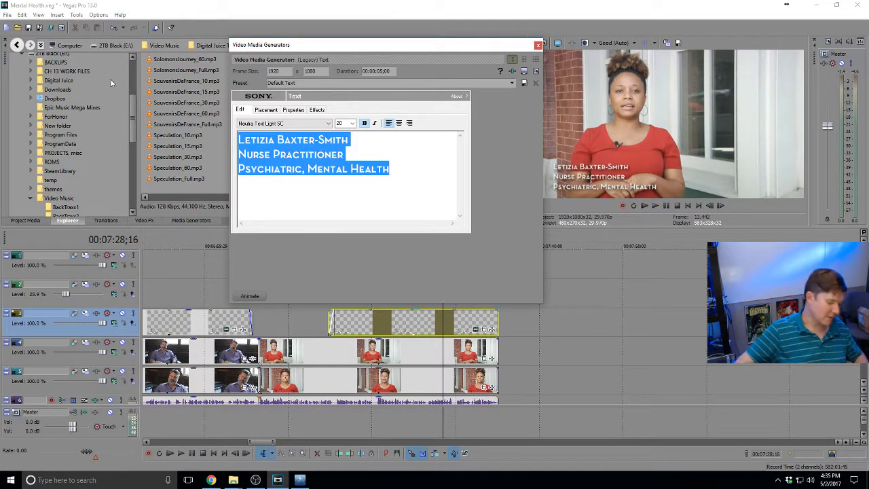
{"action": "type", "text": "Mental Health Cooperative"}
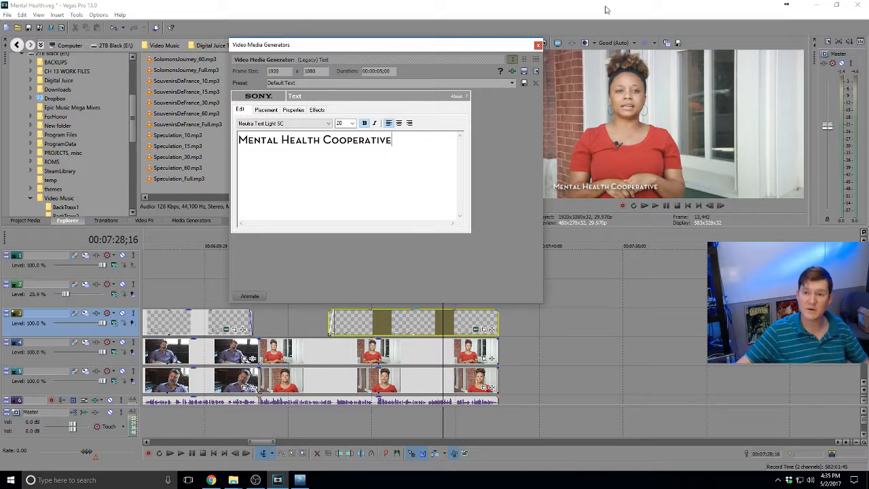
{"action": "left_click_drag", "start_coordinate": [430, 148], "coordinate": [251, 143]}
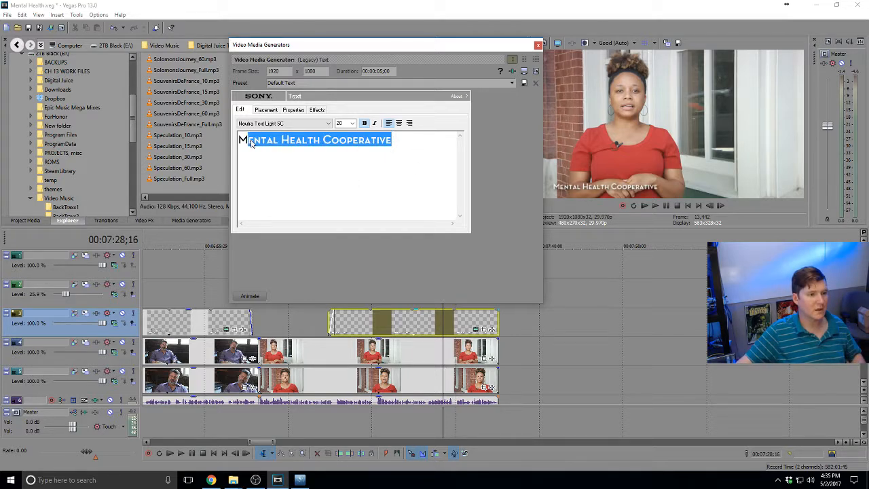
{"action": "left_click", "coordinate": [415, 157]}
{"action": "key", "text": "ctrl+a"}
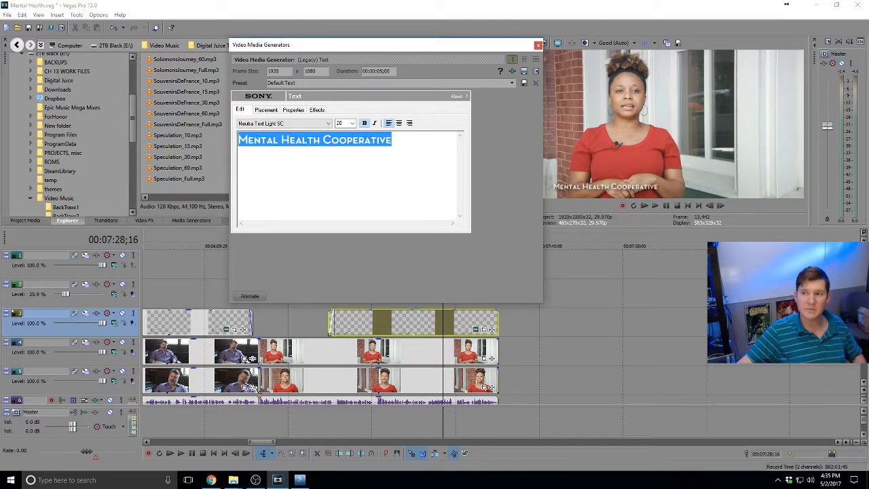
Paste the phone number on a new line beneath, close the editor, and play back from 07:14;02
{"action": "key", "text": "alt+Tab"}
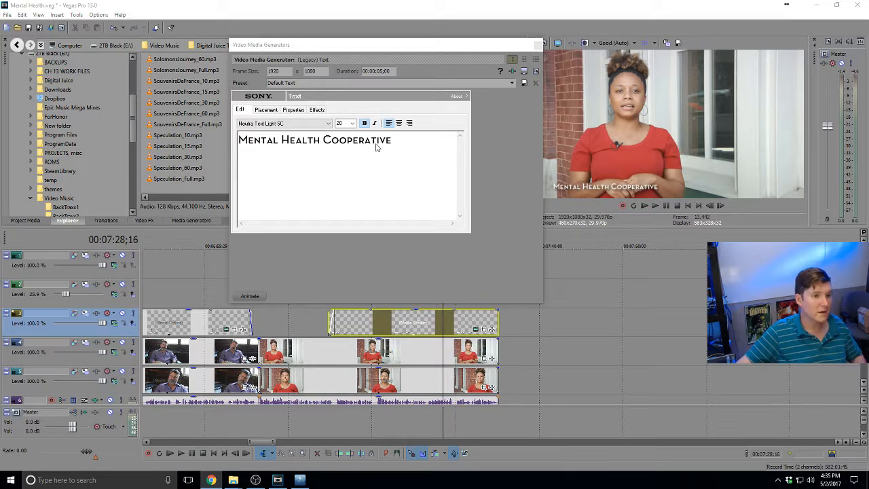
{"action": "triple_click", "coordinate": [406, 145]}
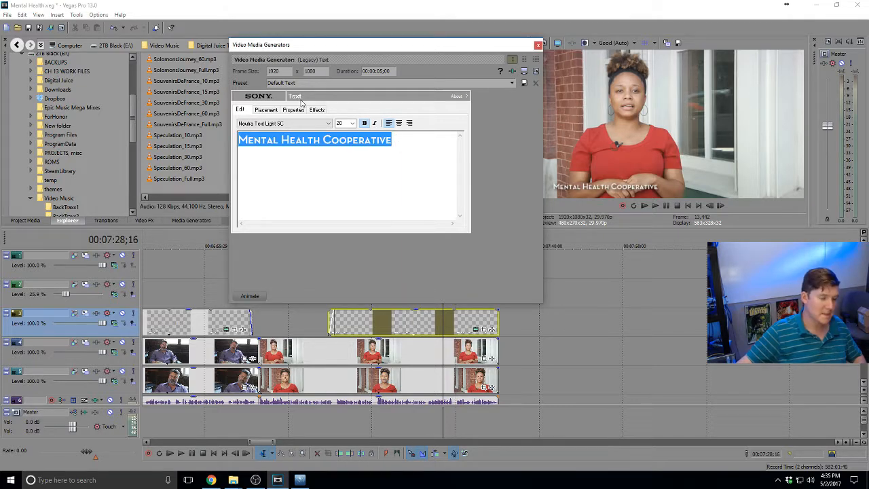
{"action": "left_click", "coordinate": [401, 142]}
{"action": "key", "text": "Return"}
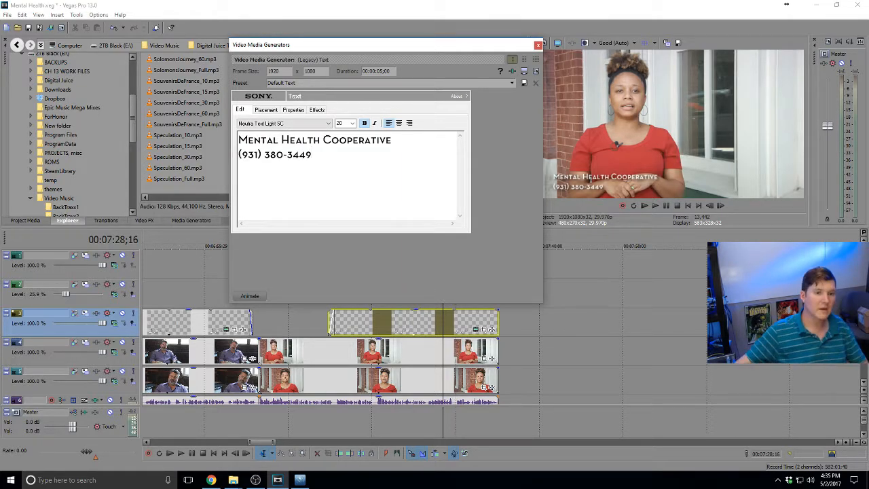
{"action": "left_click", "coordinate": [537, 44]}
{"action": "left_click", "coordinate": [321, 305]}
{"action": "key", "text": "space"}
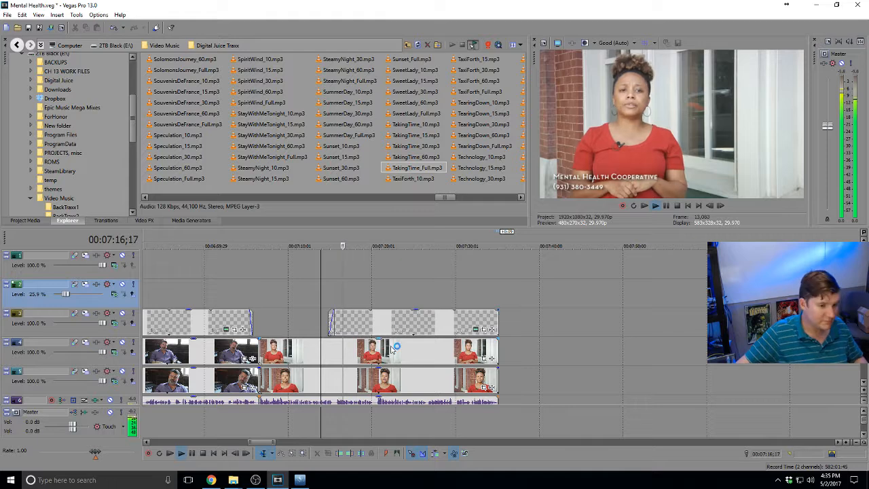
Split both video tracks at 07:20;16 and swap the two camera angles after the cut
{"action": "scroll", "coordinate": [413, 375], "scroll_direction": "down", "scroll_amount": 3}
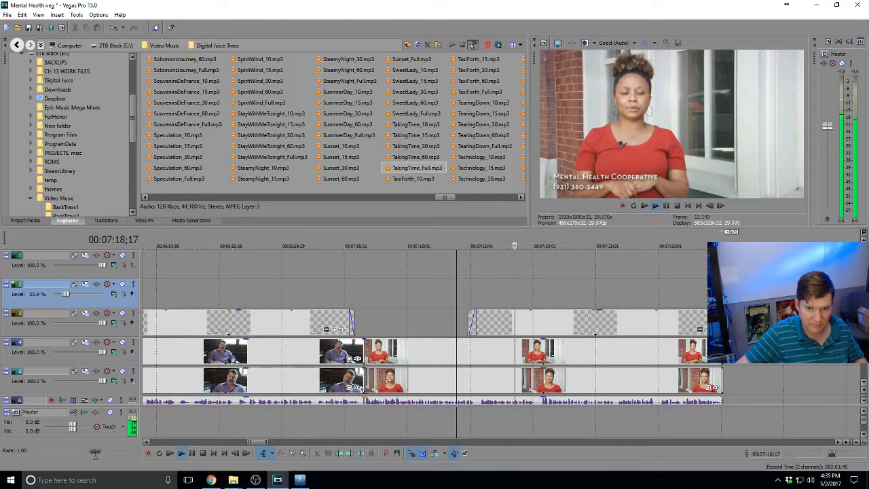
{"action": "scroll", "coordinate": [553, 321], "scroll_direction": "down", "scroll_amount": 2}
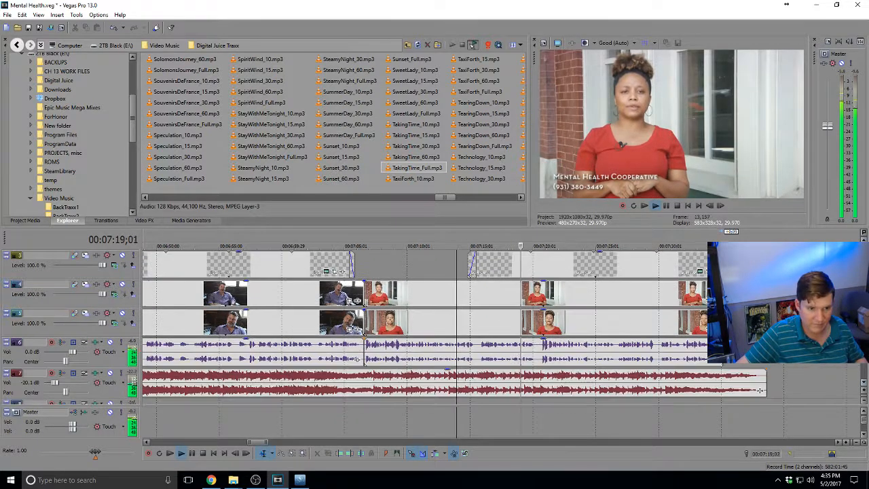
{"action": "left_click", "coordinate": [541, 324]}
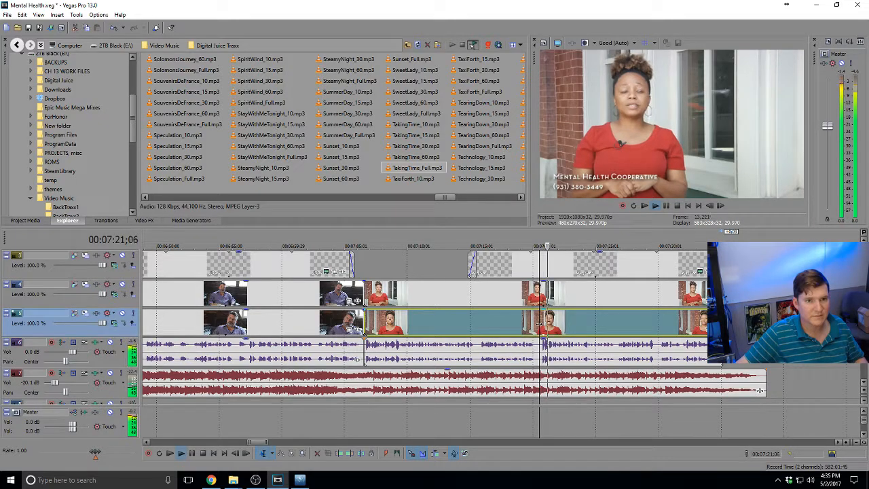
{"action": "key", "text": "space"}
{"action": "key", "text": "s"}
{"action": "left_click", "coordinate": [541, 297]}
{"action": "key", "text": "s"}
{"action": "left_click_drag", "start_coordinate": [562, 329], "coordinate": [563, 298]}
{"action": "left_click_drag", "start_coordinate": [564, 299], "coordinate": [566, 323]}
{"action": "key", "text": "space"}
Zoom out along the timeline and play the edit back from about 00:25
{"action": "scroll", "coordinate": [563, 309], "scroll_direction": "down", "scroll_amount": 3}
{"action": "scroll", "coordinate": [562, 304], "scroll_direction": "down", "scroll_amount": 2}
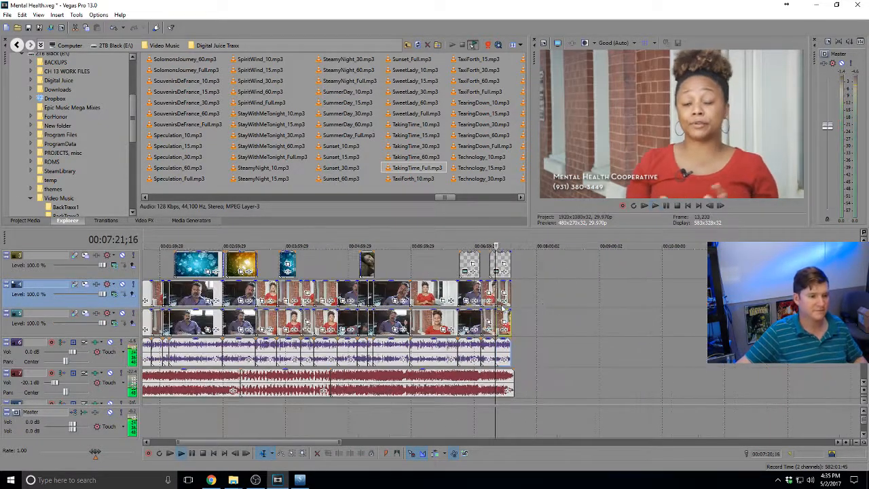
{"action": "left_click", "coordinate": [229, 299]}
{"action": "scroll", "coordinate": [229, 299], "scroll_direction": "down", "scroll_amount": 2}
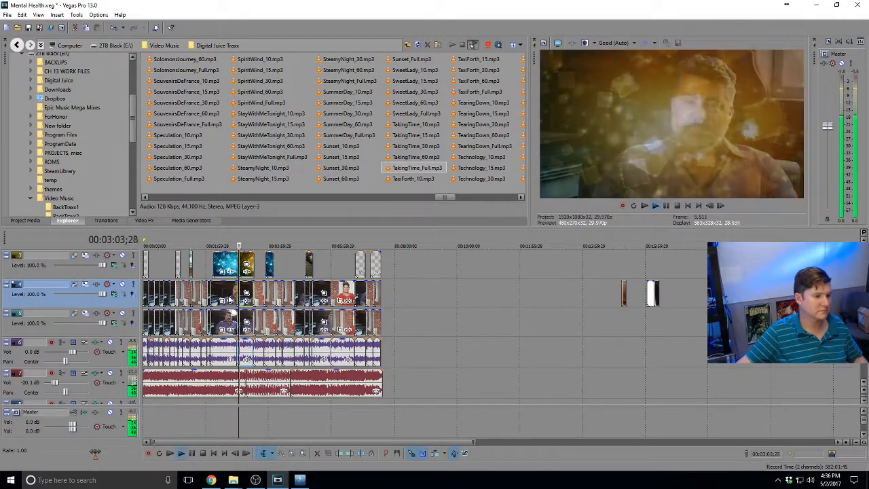
{"action": "scroll", "coordinate": [351, 274], "scroll_direction": "up", "scroll_amount": 1}
{"action": "scroll", "coordinate": [351, 275], "scroll_direction": "up", "scroll_amount": 1}
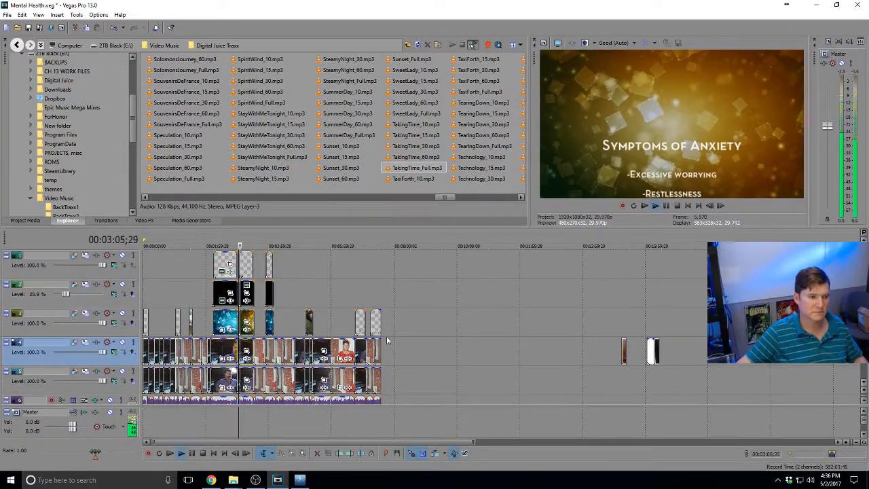
{"action": "left_click", "coordinate": [193, 299]}
{"action": "key", "text": "space"}
{"action": "scroll", "coordinate": [197, 299], "scroll_direction": "up", "scroll_amount": 2}
{"action": "left_click", "coordinate": [194, 298]}
{"action": "key", "text": "space"}
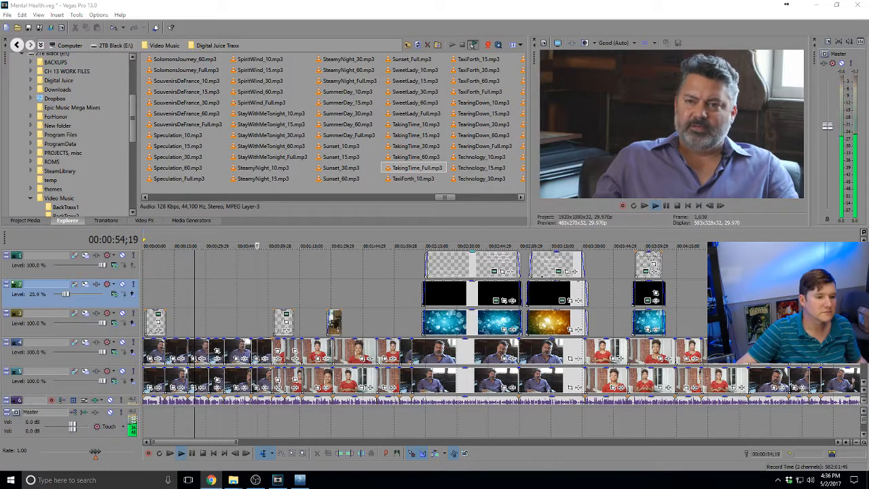
Preview the close-up B-roll clips near 15:17 and 16:10 to pick the tearful eye shot
{"action": "scroll", "coordinate": [359, 287], "scroll_direction": "down", "scroll_amount": 3}
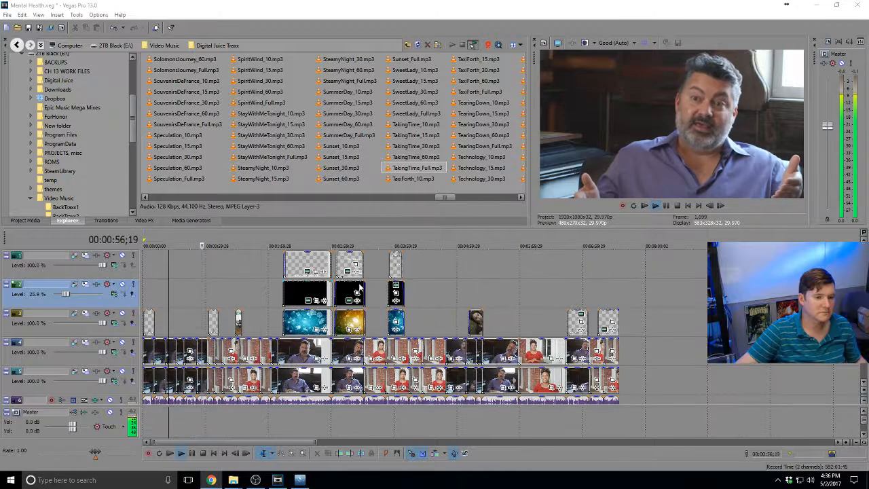
{"action": "left_click", "coordinate": [415, 313]}
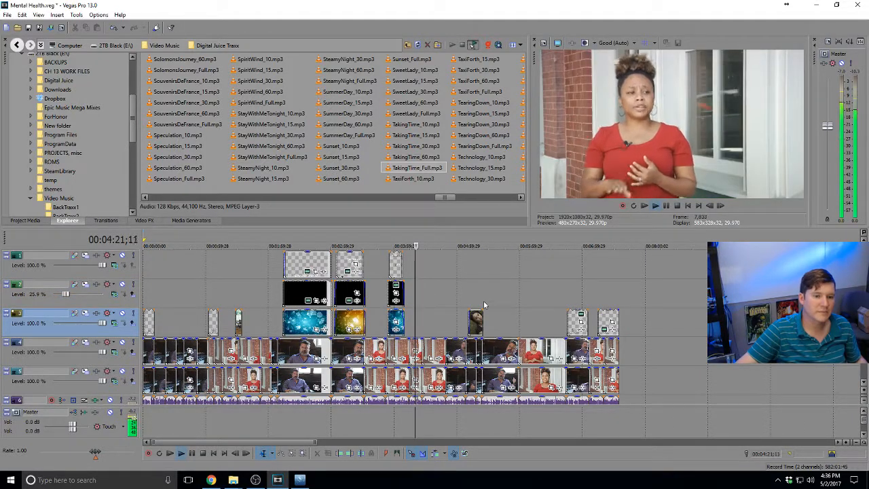
{"action": "scroll", "coordinate": [450, 312], "scroll_direction": "down", "scroll_amount": 3}
{"action": "key", "text": "space"}
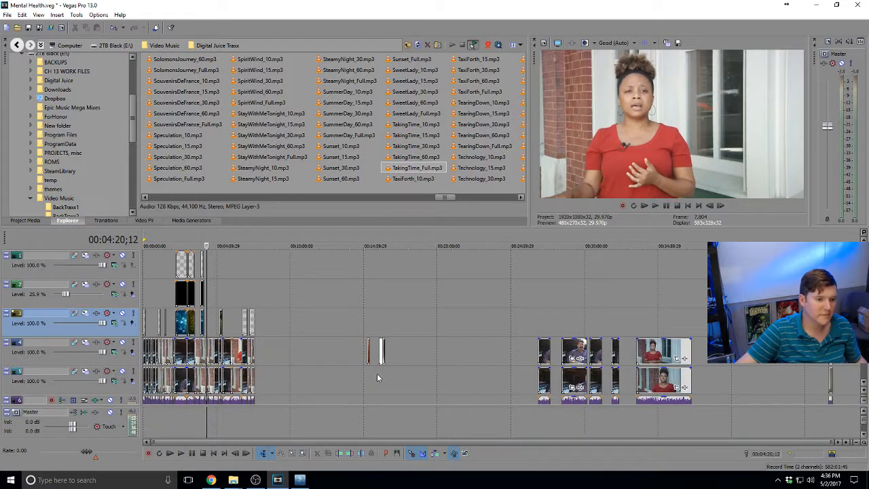
{"action": "left_click", "coordinate": [379, 376]}
{"action": "scroll", "coordinate": [411, 370], "scroll_direction": "up", "scroll_amount": 3}
{"action": "left_click", "coordinate": [503, 350]}
{"action": "scroll", "coordinate": [503, 350], "scroll_direction": "up", "scroll_amount": 2}
{"action": "key", "text": "space"}
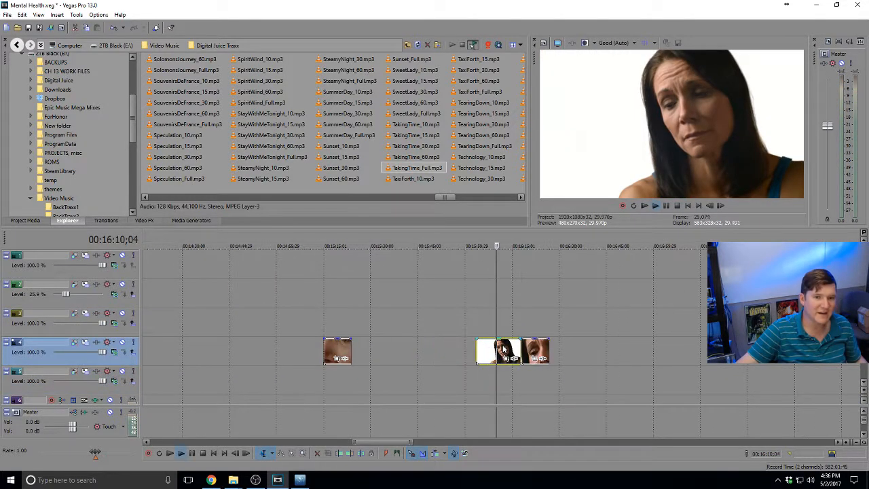
{"action": "left_click", "coordinate": [531, 351]}
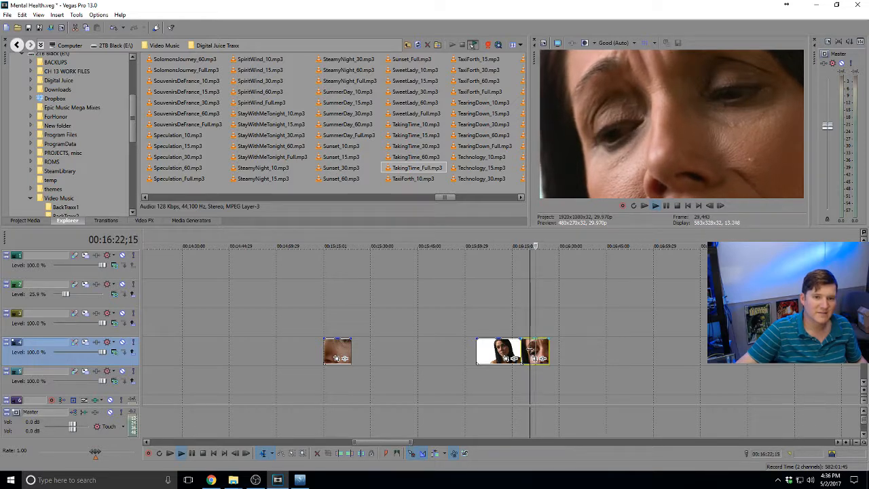
{"action": "key", "text": "space"}
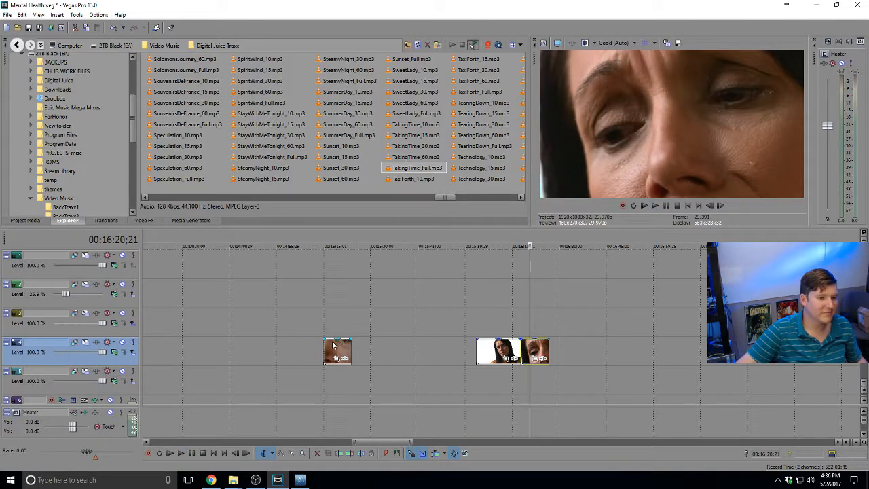
{"action": "left_click", "coordinate": [329, 346]}
{"action": "key", "text": "space"}
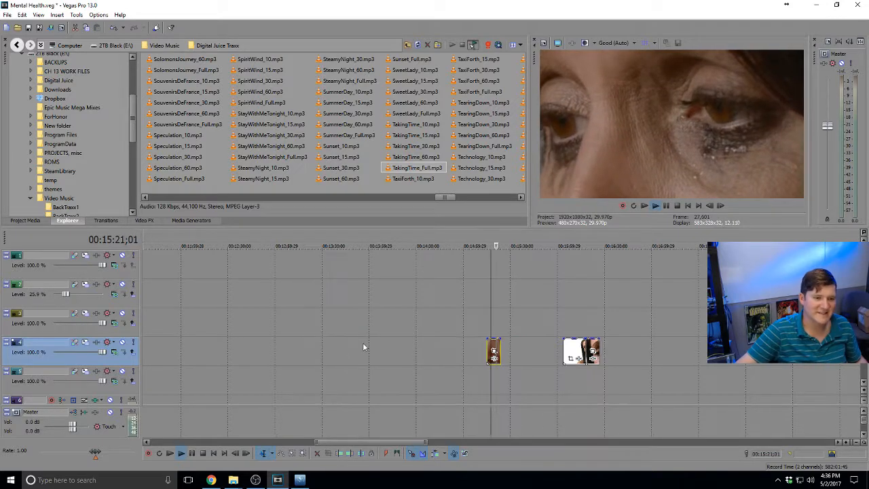
{"action": "key", "text": "space"}
Paste the eye close-up onto track 3 and slide it to about 4:27 in the woman's interview
{"action": "scroll", "coordinate": [464, 357], "scroll_direction": "down", "scroll_amount": 6}
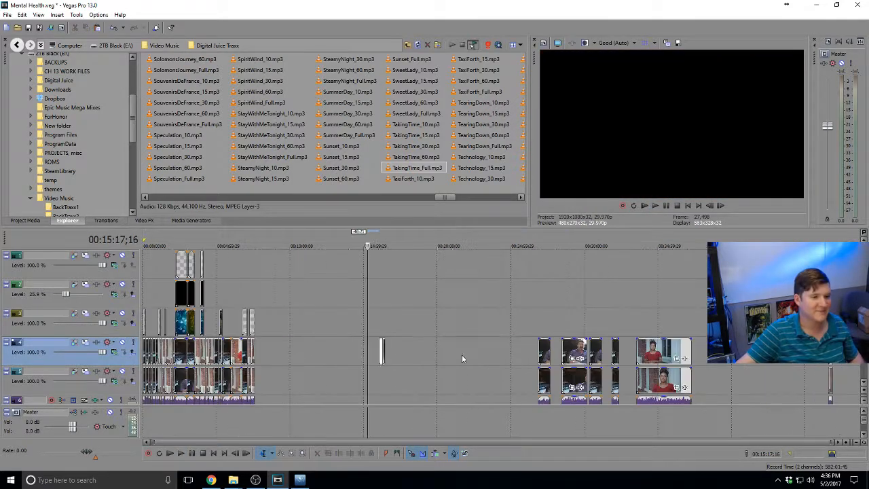
{"action": "left_click", "coordinate": [232, 320]}
{"action": "scroll", "coordinate": [234, 321], "scroll_direction": "up", "scroll_amount": 4}
{"action": "left_click", "coordinate": [407, 329]}
{"action": "scroll", "coordinate": [436, 329], "scroll_direction": "up", "scroll_amount": 3}
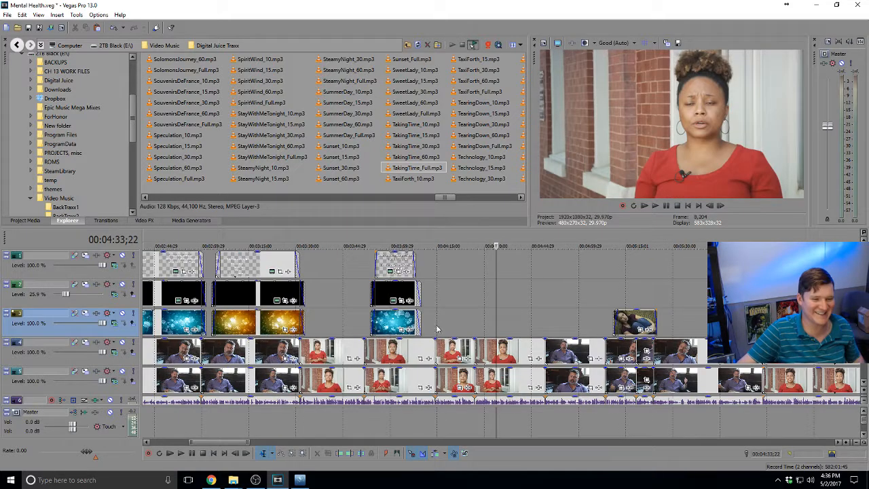
{"action": "key", "text": "space"}
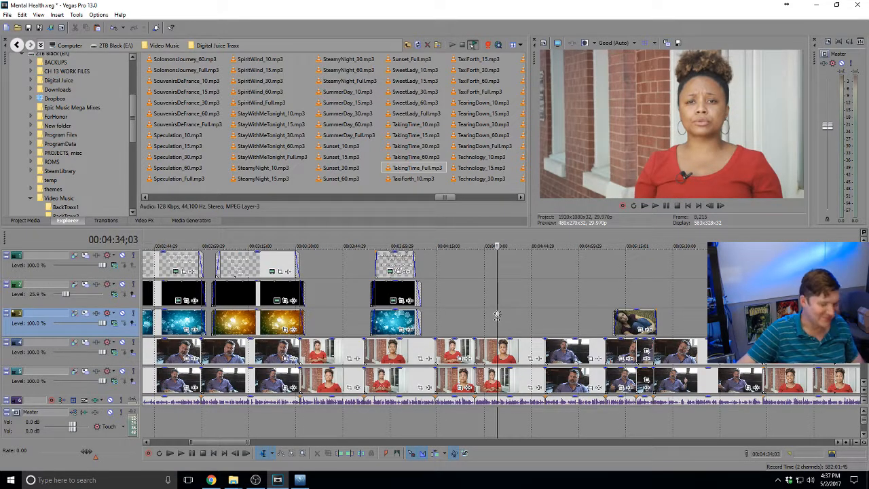
{"action": "key", "text": "ctrl+v"}
{"action": "left_click_drag", "start_coordinate": [499, 317], "coordinate": [479, 317]}
{"action": "left_click", "coordinate": [474, 317]}
Play back the section around 4:26 to review the new eye close-up B-roll
{"action": "scroll", "coordinate": [473, 317], "scroll_direction": "up", "scroll_amount": 3}
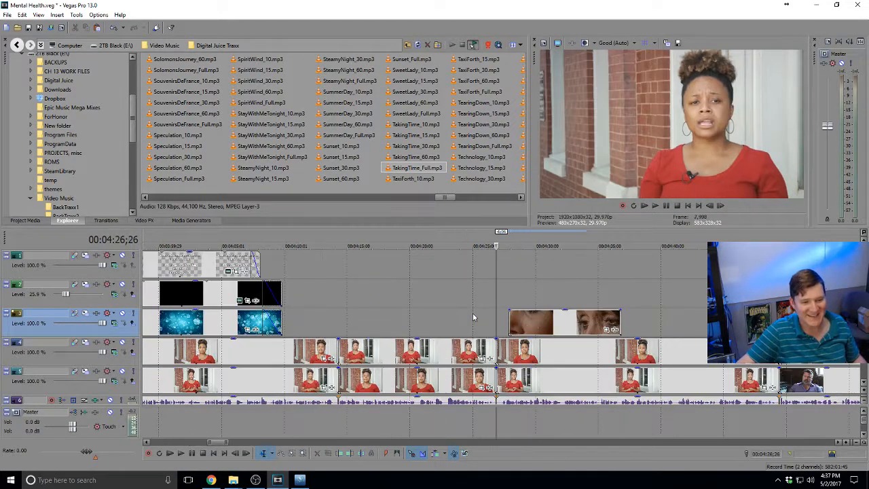
{"action": "left_click", "coordinate": [441, 321]}
{"action": "key", "text": "space"}
{"action": "left_click", "coordinate": [551, 325]}
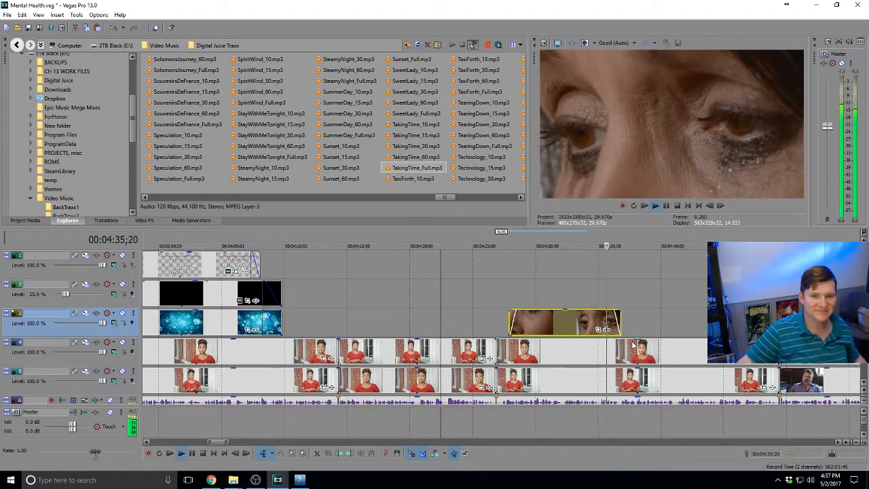
{"action": "scroll", "coordinate": [633, 346], "scroll_direction": "down", "scroll_amount": 3}
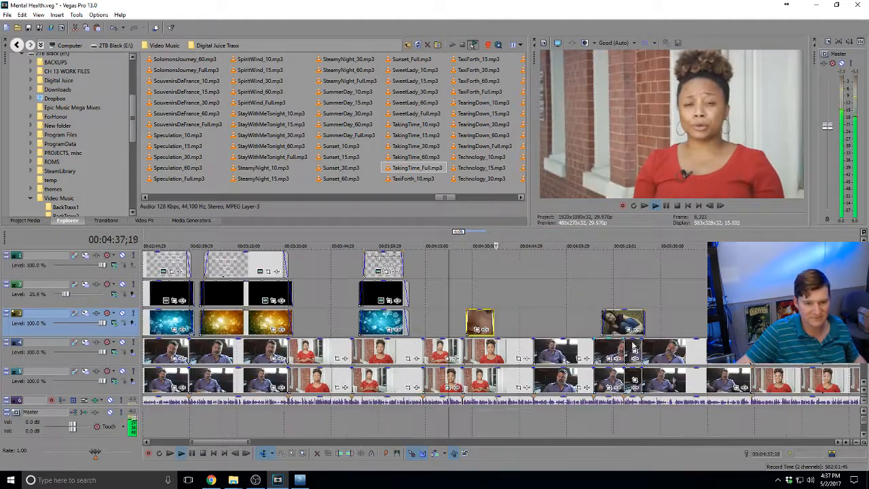
{"action": "scroll", "coordinate": [632, 342], "scroll_direction": "down", "scroll_amount": 5}
{"action": "key", "text": "space"}
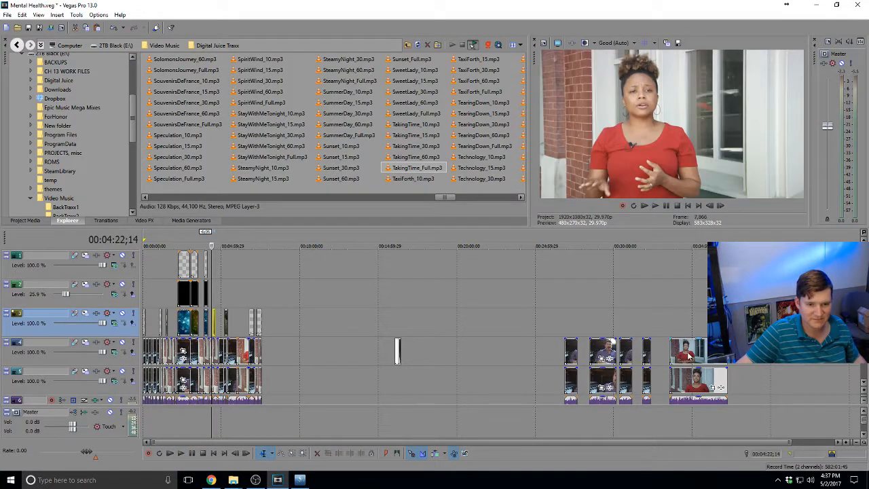
Preview the second close-up clip near 16:03 at the end of the project
{"action": "scroll", "coordinate": [689, 356], "scroll_direction": "down", "scroll_amount": 1}
{"action": "left_click", "coordinate": [358, 352]}
{"action": "key", "text": "End"}
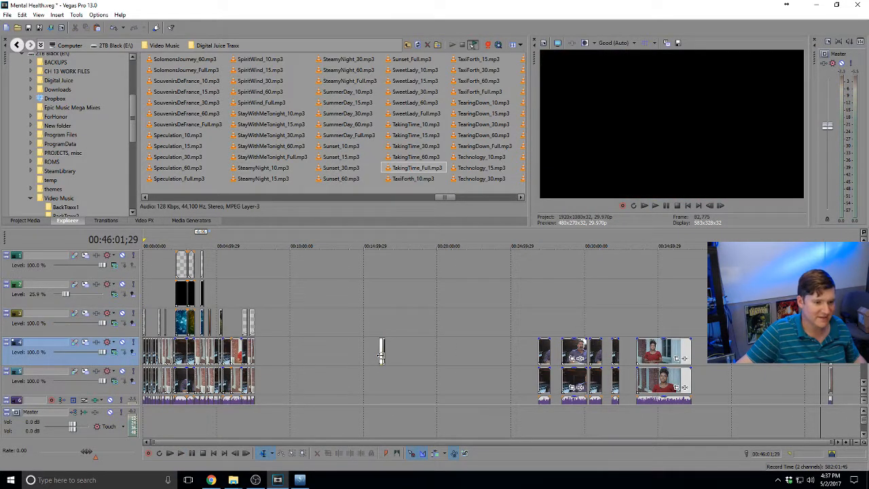
{"action": "left_click", "coordinate": [380, 352]}
{"action": "scroll", "coordinate": [381, 351], "scroll_direction": "up", "scroll_amount": 10}
{"action": "key", "text": "space"}
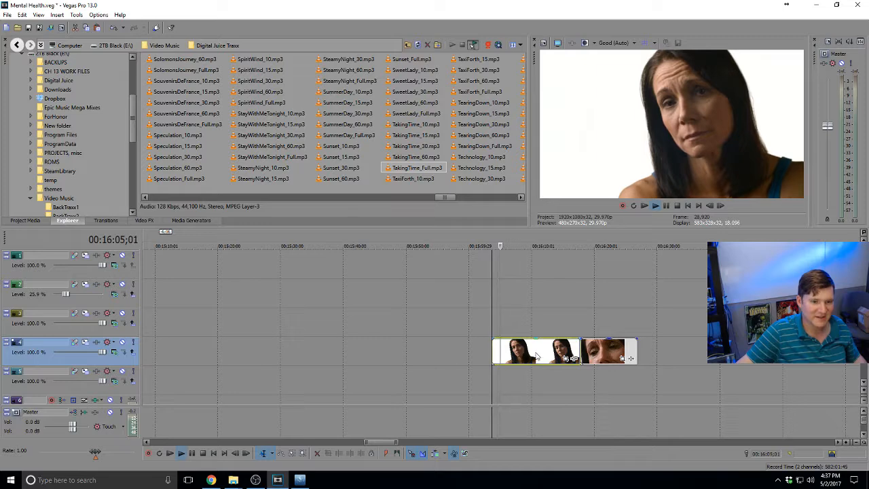
{"action": "left_click", "coordinate": [605, 352]}
{"action": "key", "text": "space"}
Play the man's interview from about 5:44 past the couch cutaway
{"action": "scroll", "coordinate": [580, 349], "scroll_direction": "down", "scroll_amount": 8}
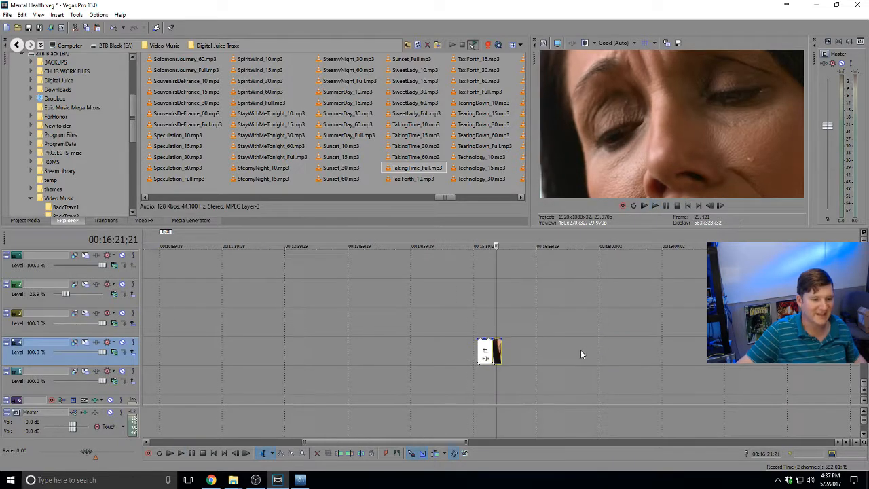
{"action": "left_click", "coordinate": [228, 298]}
{"action": "scroll", "coordinate": [415, 327], "scroll_direction": "up", "scroll_amount": 3}
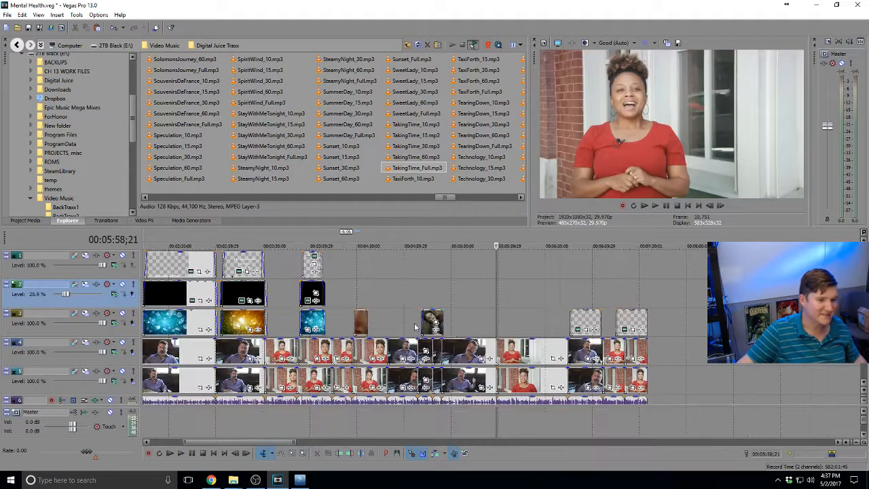
{"action": "left_click", "coordinate": [474, 330]}
{"action": "key", "text": "space"}
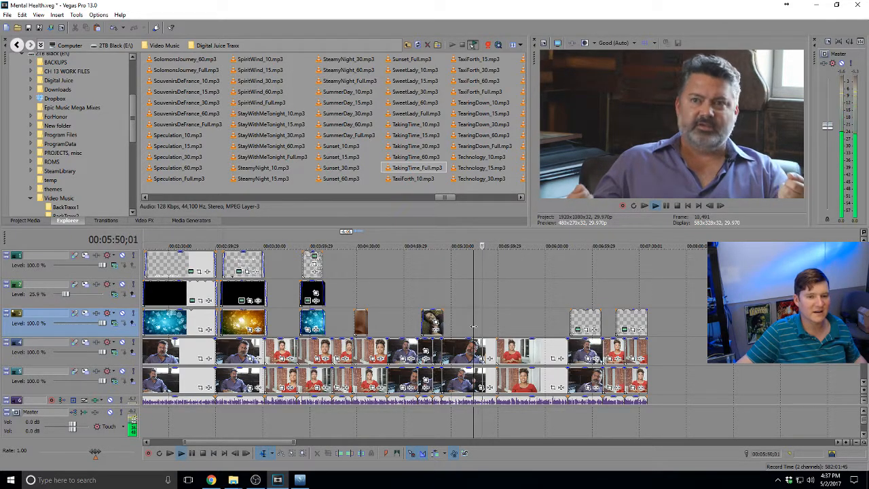
{"action": "scroll", "coordinate": [473, 326], "scroll_direction": "up", "scroll_amount": 4}
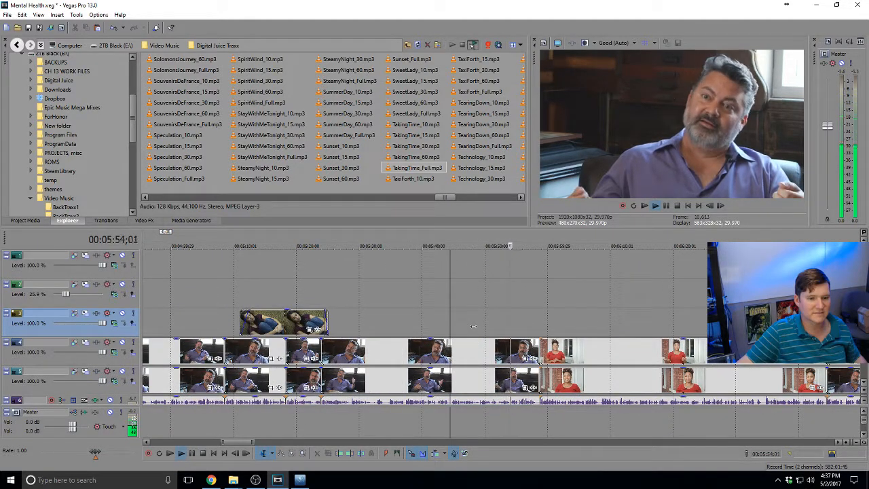
{"action": "scroll", "coordinate": [473, 326], "scroll_direction": "down", "scroll_amount": 3}
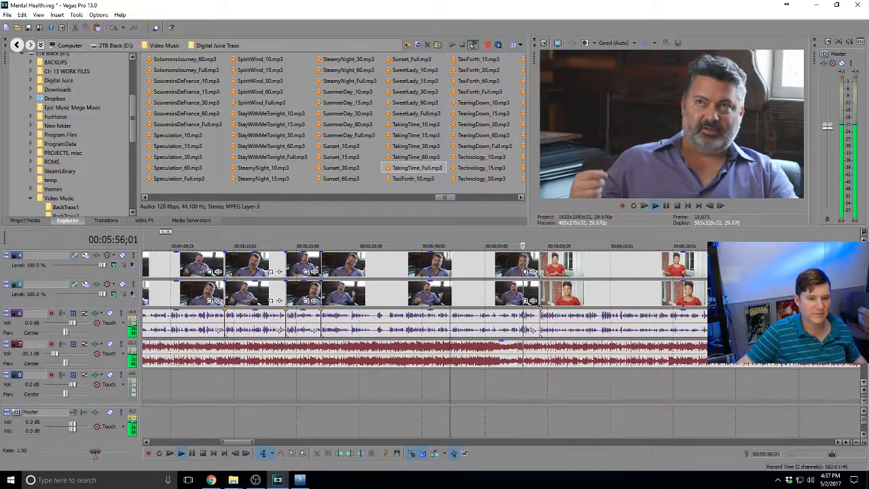
Trim the music event's right edge back to the final video clip near 7:31
{"action": "scroll", "coordinate": [473, 326], "scroll_direction": "down", "scroll_amount": 3}
{"action": "left_click", "coordinate": [695, 353]}
{"action": "key", "text": "space"}
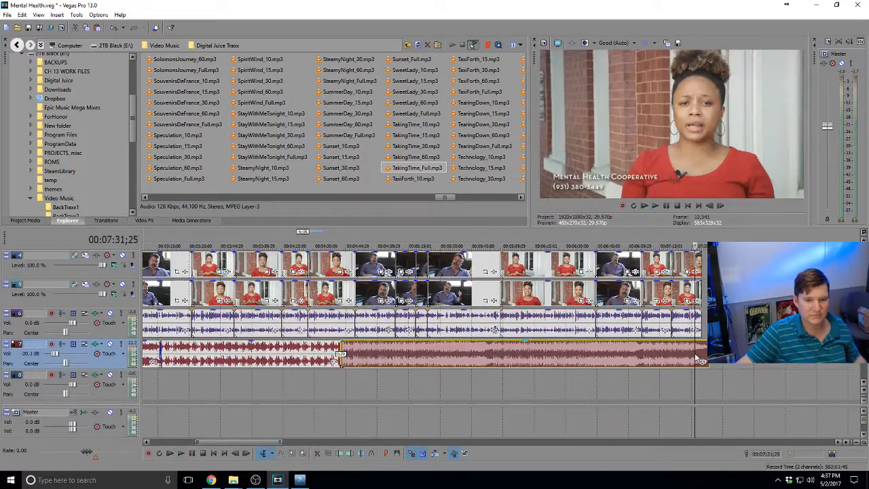
{"action": "key", "text": "space"}
{"action": "scroll", "coordinate": [695, 353], "scroll_direction": "up", "scroll_amount": 4}
{"action": "scroll", "coordinate": [694, 351], "scroll_direction": "up", "scroll_amount": 2}
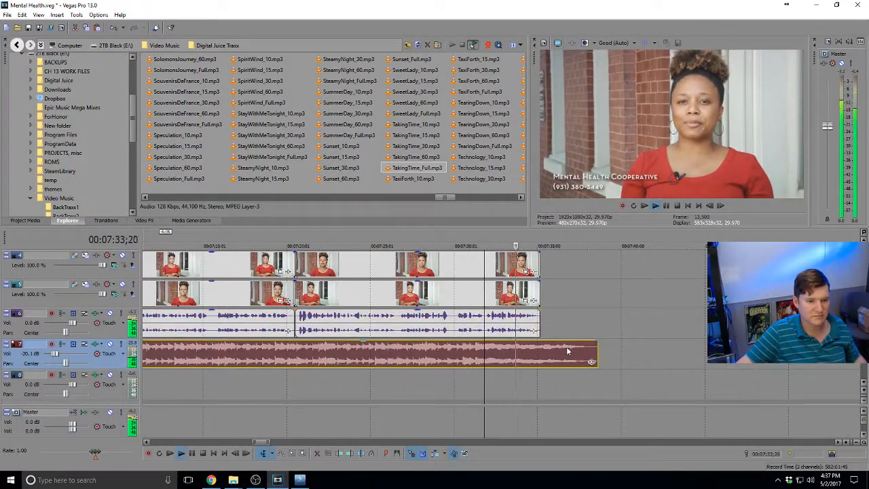
{"action": "key", "text": "space"}
{"action": "left_click_drag", "start_coordinate": [589, 353], "coordinate": [519, 348]}
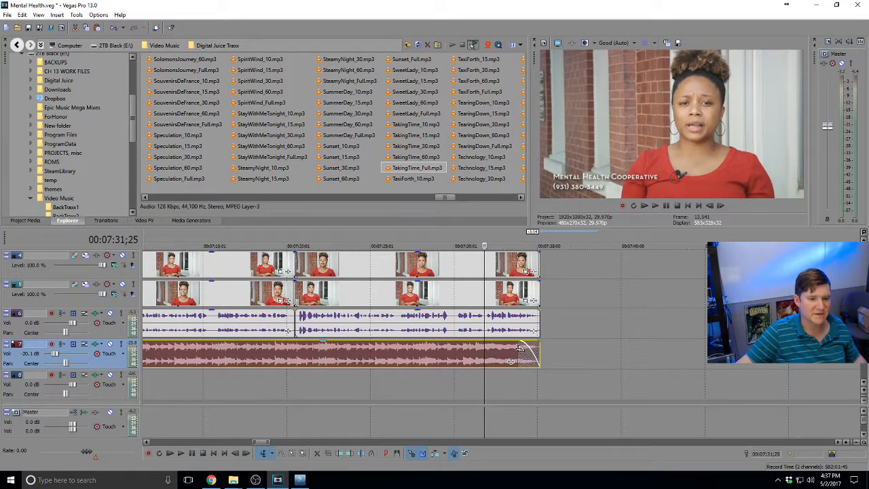
Play the ending to check the music fade-out, then return to the first music clip at 0:31
{"action": "key", "text": "space"}
{"action": "scroll", "coordinate": [519, 348], "scroll_direction": "up", "scroll_amount": 4}
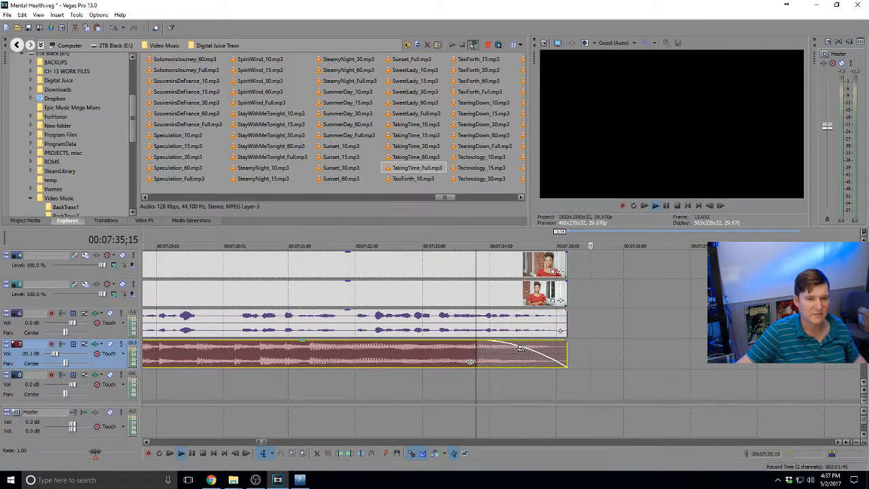
{"action": "key", "text": "space"}
{"action": "scroll", "coordinate": [519, 348], "scroll_direction": "down", "scroll_amount": 10}
{"action": "left_click", "coordinate": [152, 357]}
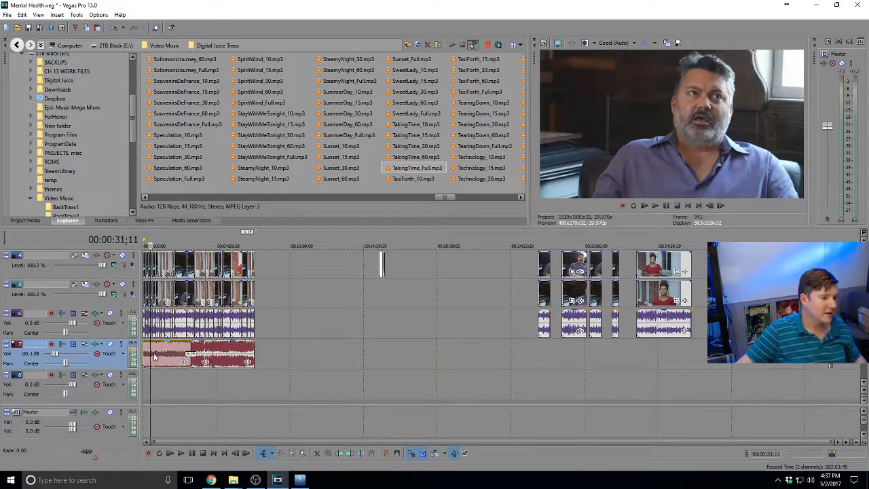
{"action": "scroll", "coordinate": [161, 355], "scroll_direction": "up", "scroll_amount": 4}
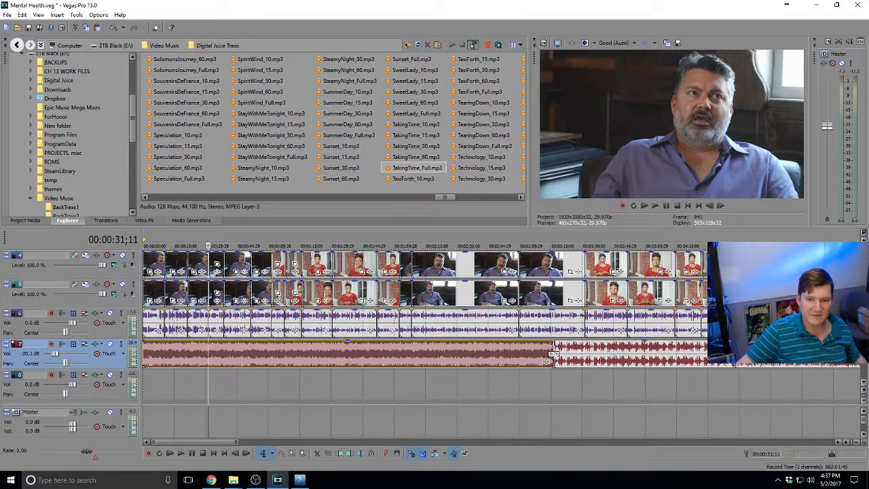
{"action": "scroll", "coordinate": [375, 316], "scroll_direction": "up", "scroll_amount": 3}
Play the edit from the start, checking the woman's introduction around 1:02 and 1:28
{"action": "left_click", "coordinate": [140, 292]}
{"action": "key", "text": "space"}
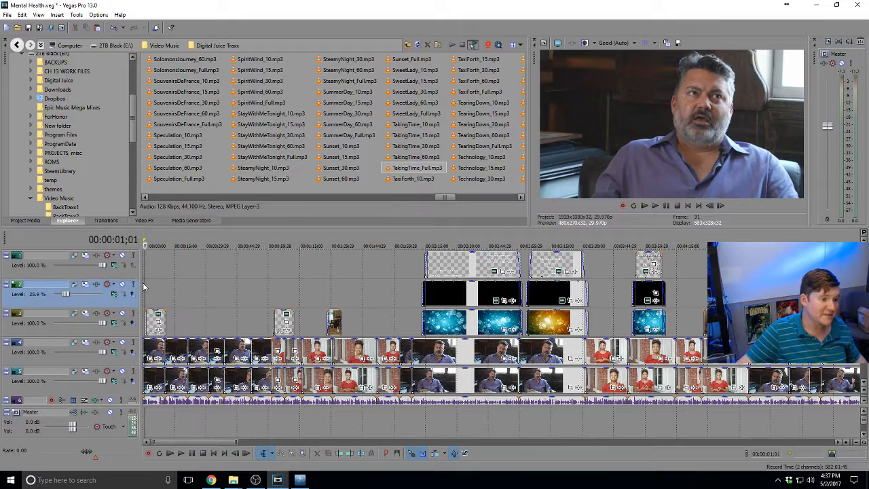
{"action": "left_click", "coordinate": [275, 285]}
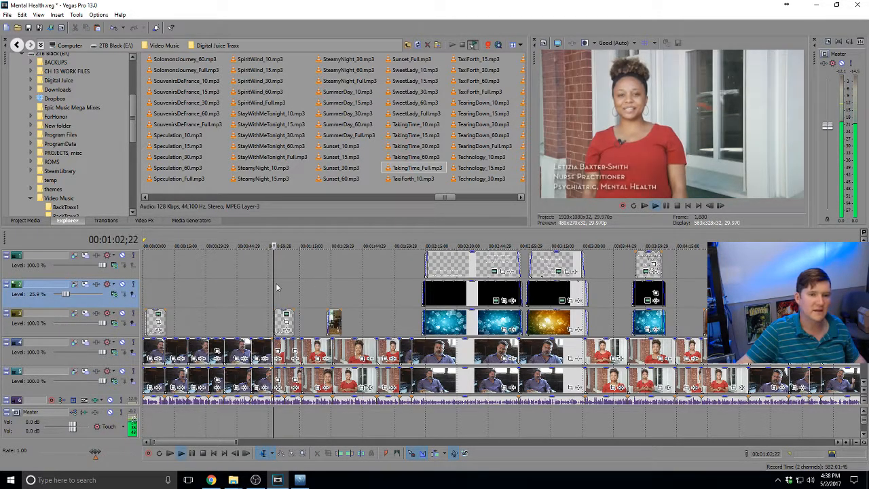
{"action": "left_click", "coordinate": [330, 290]}
{"action": "key", "text": "space"}
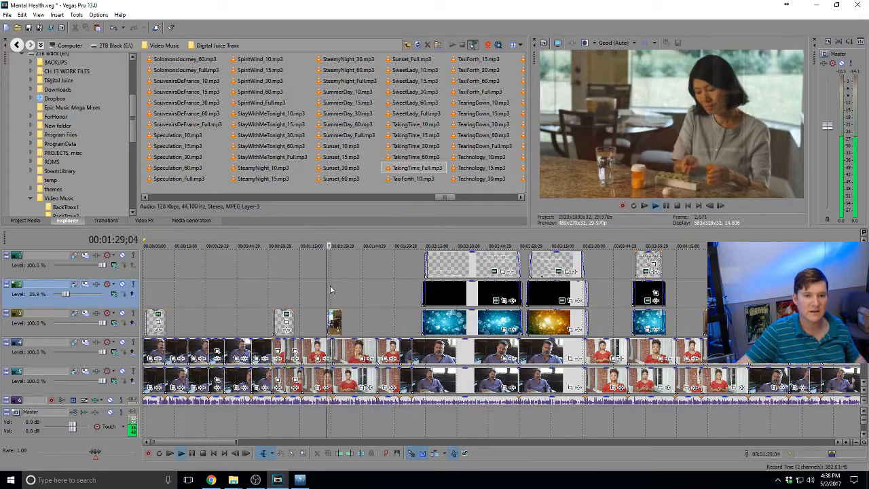
{"action": "scroll", "coordinate": [330, 290], "scroll_direction": "up", "scroll_amount": 3}
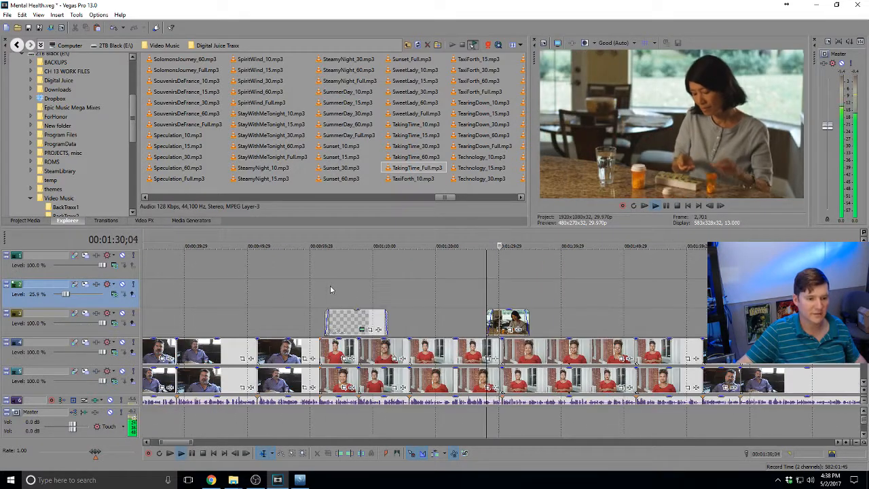
{"action": "scroll", "coordinate": [330, 290], "scroll_direction": "down", "scroll_amount": 3}
{"action": "scroll", "coordinate": [330, 285], "scroll_direction": "down", "scroll_amount": 2}
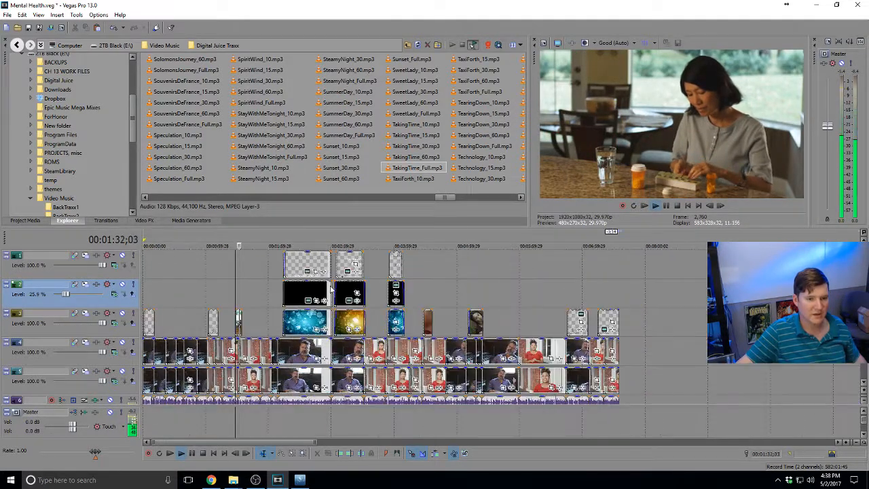
{"action": "key", "text": "space"}
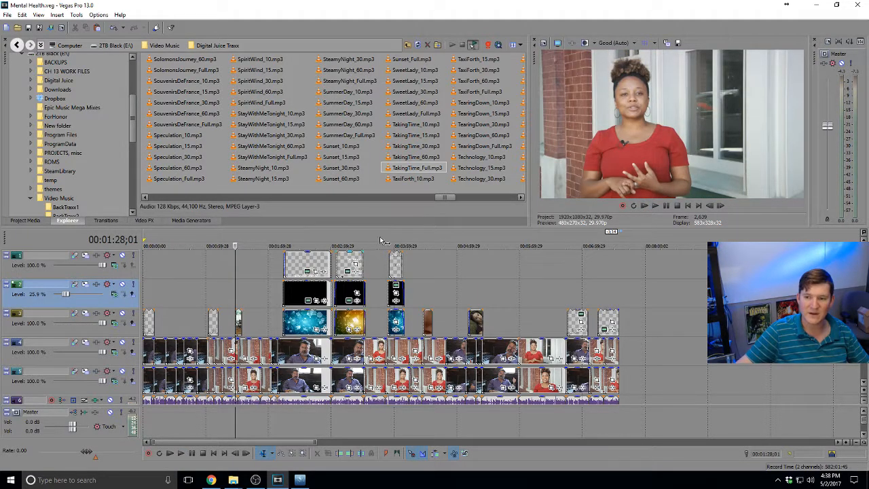
Preview the Symptoms of Anxiety and Symptoms of Depression title cards and their black backing
{"action": "mouse_move", "coordinate": [863, 278]}
{"action": "left_mouse_down"}
{"action": "mouse_move", "coordinate": [863, 333]}
{"action": "mouse_move", "coordinate": [863, 278]}
{"action": "left_mouse_up"}
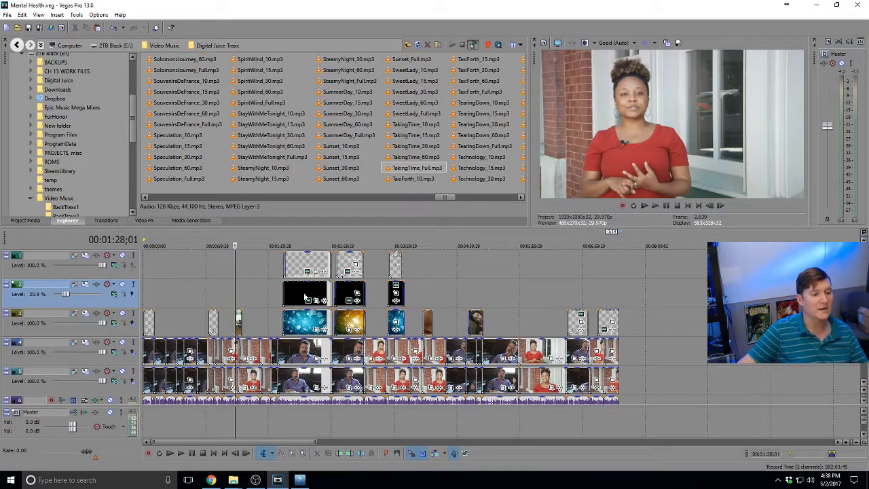
{"action": "left_click", "coordinate": [308, 264]}
{"action": "left_click", "coordinate": [341, 264]}
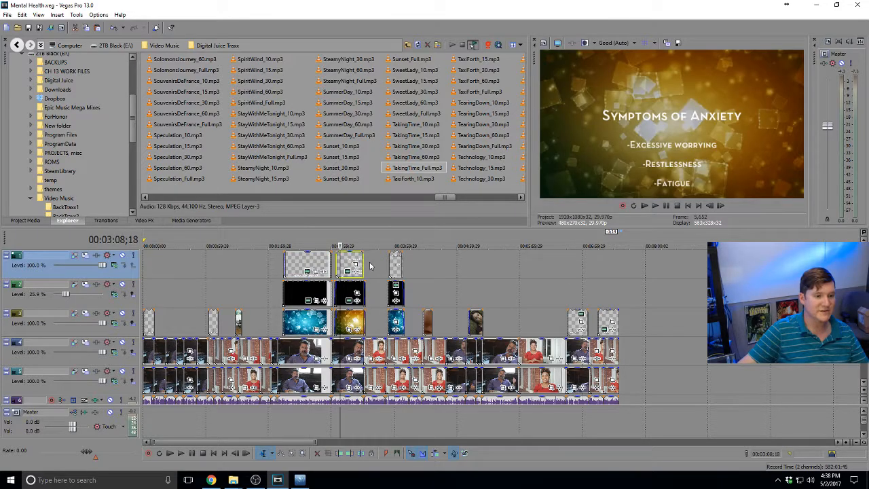
{"action": "left_click", "coordinate": [175, 281]}
{"action": "left_click", "coordinate": [304, 288]}
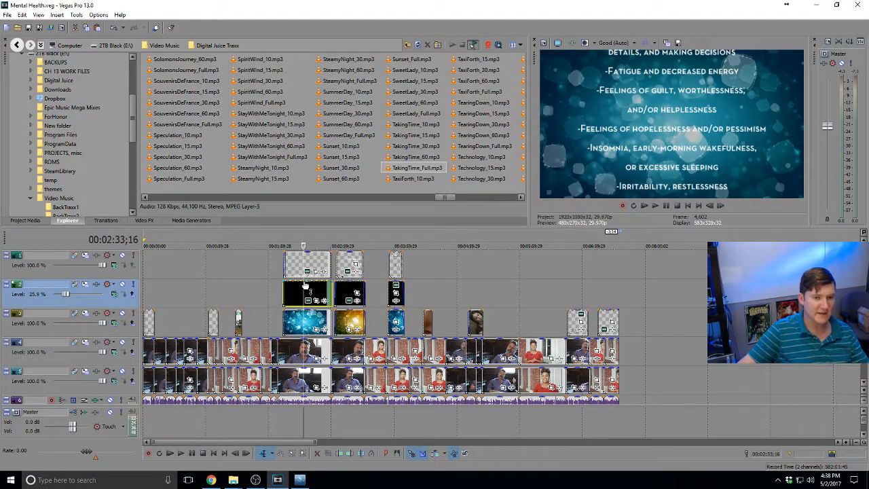
{"action": "left_click", "coordinate": [290, 316]}
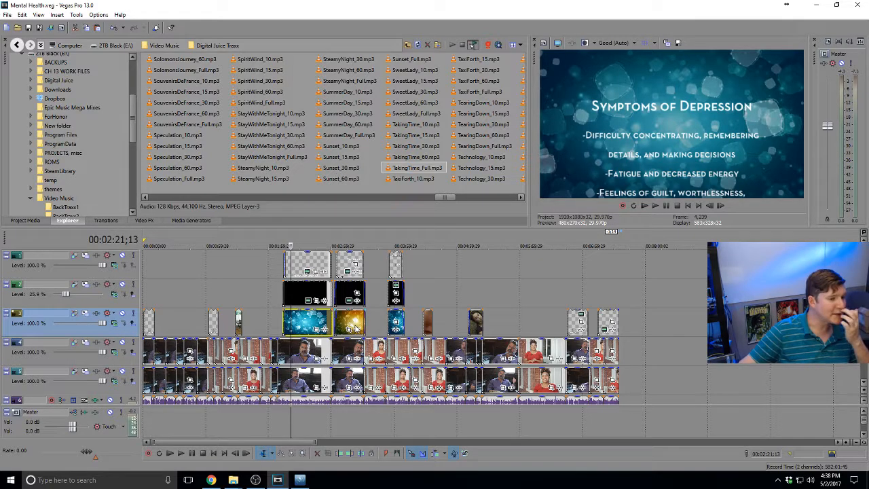
Drag a time region across the ruler from the project end back to 00:00:00;00
{"action": "left_click", "coordinate": [242, 297]}
{"action": "left_click", "coordinate": [214, 290]}
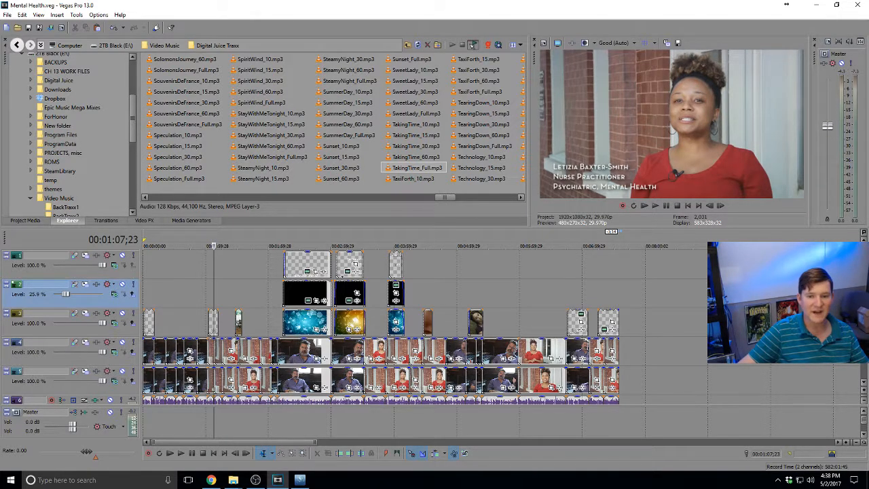
{"action": "scroll", "coordinate": [380, 325], "scroll_direction": "down", "scroll_amount": 2}
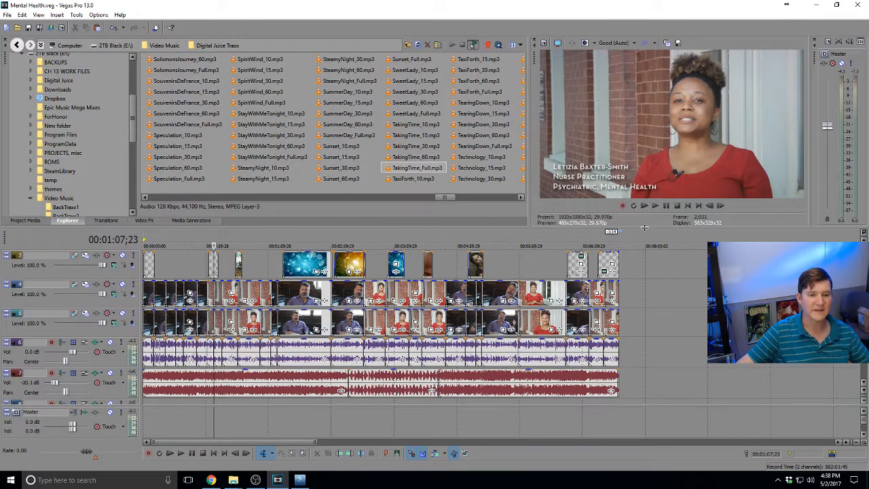
{"action": "left_click_drag", "start_coordinate": [623, 236], "coordinate": [142, 235]}
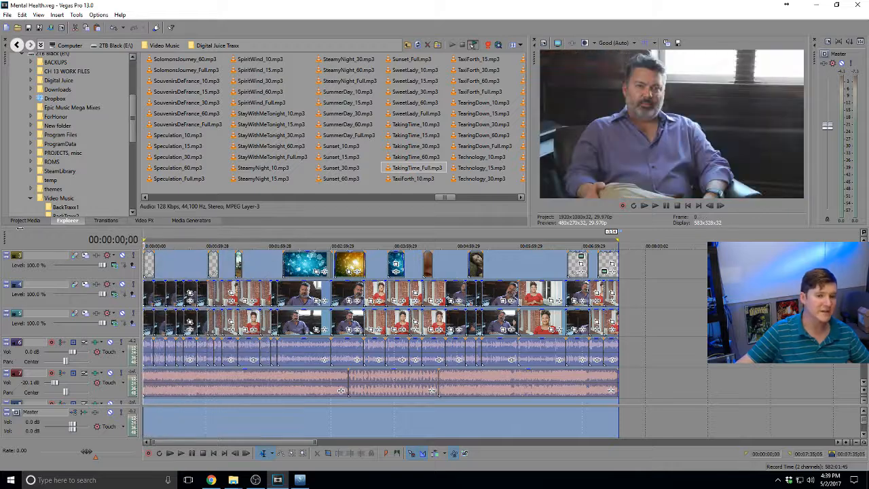
{"action": "scroll", "coordinate": [380, 327], "scroll_direction": "up", "scroll_amount": 2}
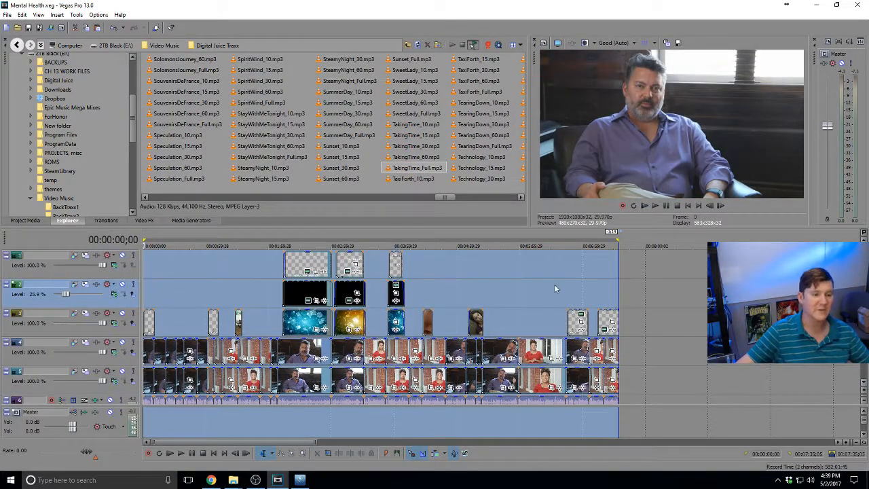
Open File > Render As with the XDCAM EX HQ 1920x1080-30p template
{"action": "left_click", "coordinate": [7, 15]}
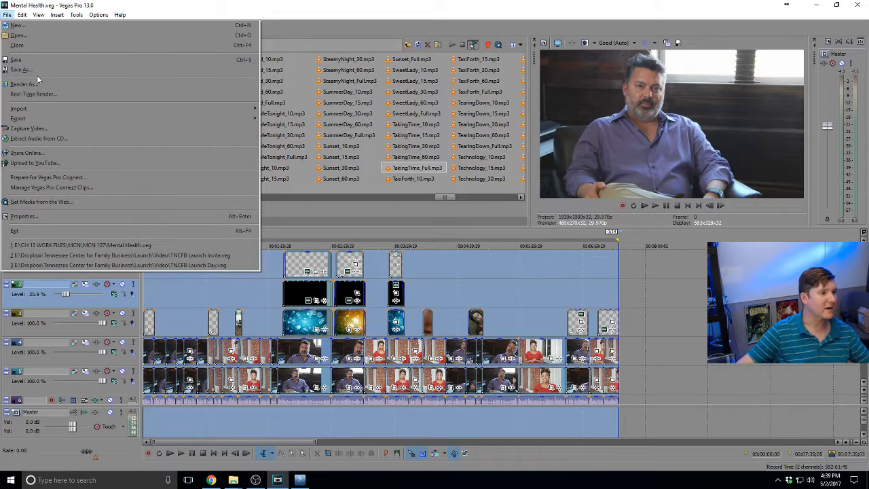
{"action": "left_click", "coordinate": [7, 16]}
{"action": "left_click", "coordinate": [7, 16]}
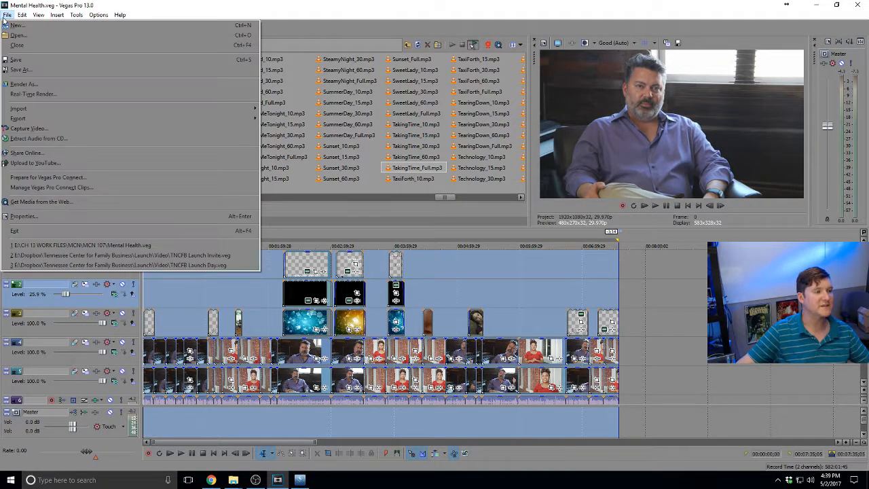
{"action": "left_click", "coordinate": [23, 83]}
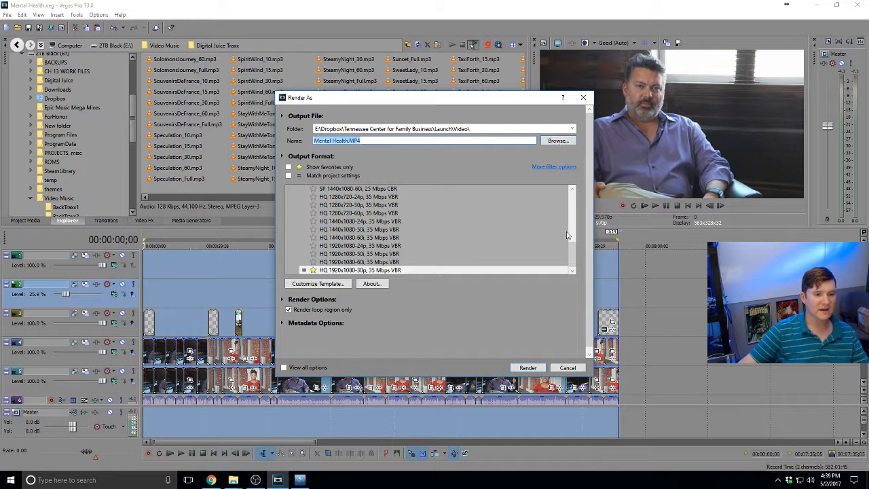
{"action": "scroll", "coordinate": [574, 245], "scroll_direction": "up", "scroll_amount": 2}
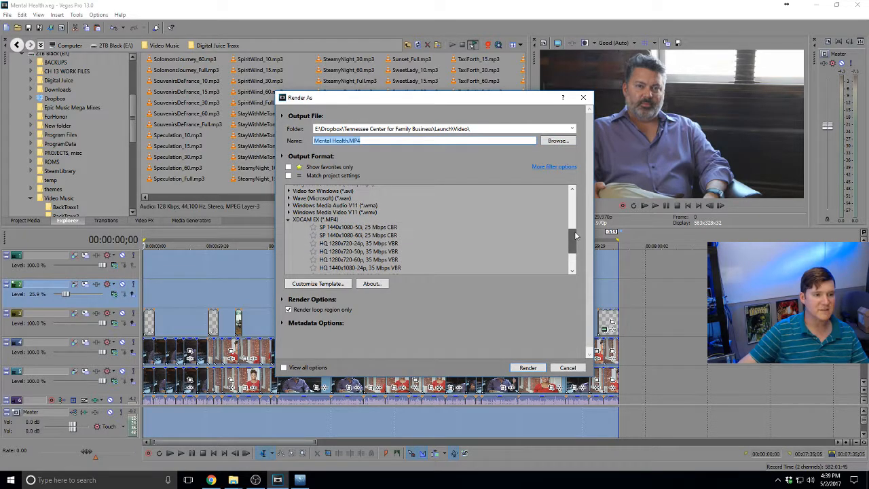
{"action": "scroll", "coordinate": [575, 235], "scroll_direction": "down", "scroll_amount": 2}
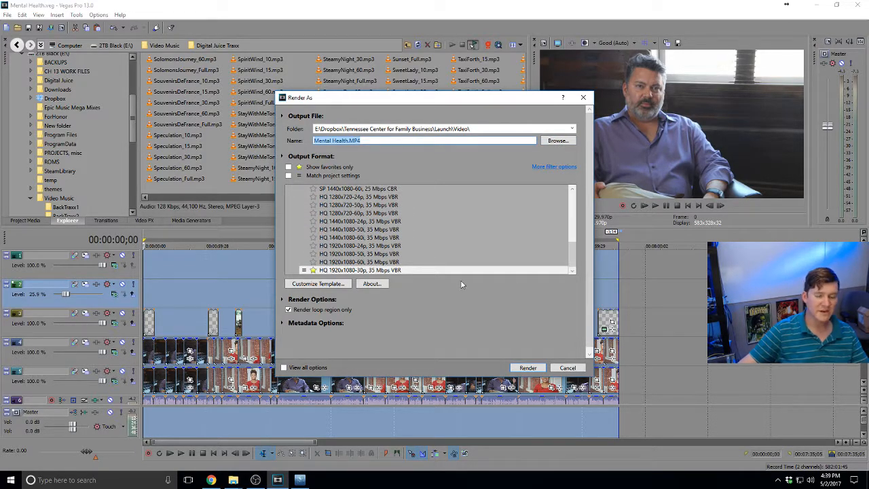
Set the output to E:\CH 13 WORK FILES\MCN\MCN 107 and render Mental Health.MP4
{"action": "left_click", "coordinate": [556, 140]}
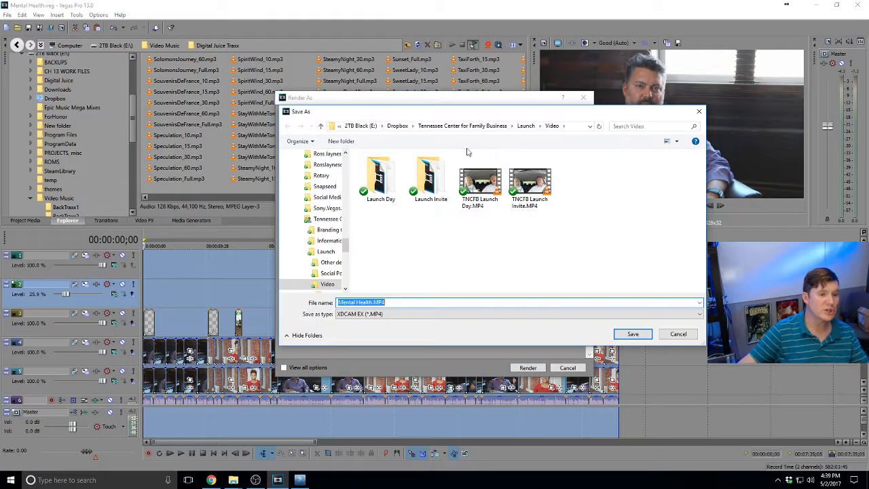
{"action": "left_click", "coordinate": [356, 126]}
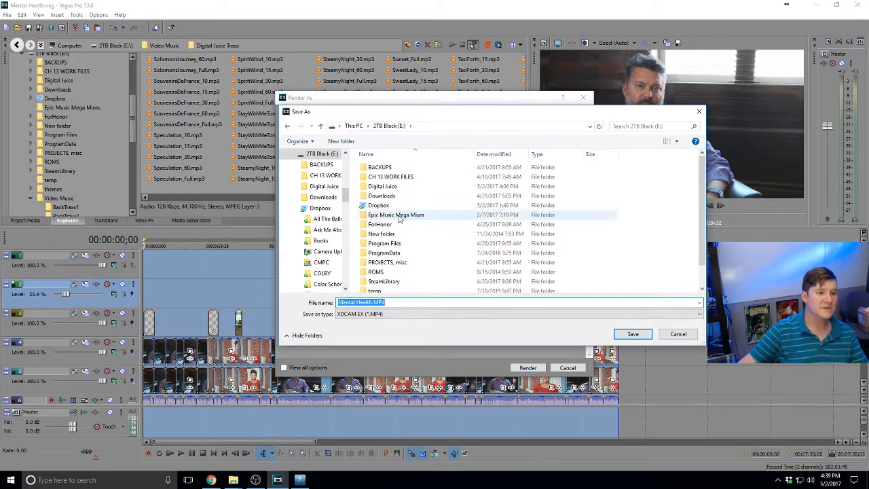
{"action": "double_click", "coordinate": [407, 178]}
{"action": "scroll", "coordinate": [407, 178], "scroll_direction": "down", "scroll_amount": 2}
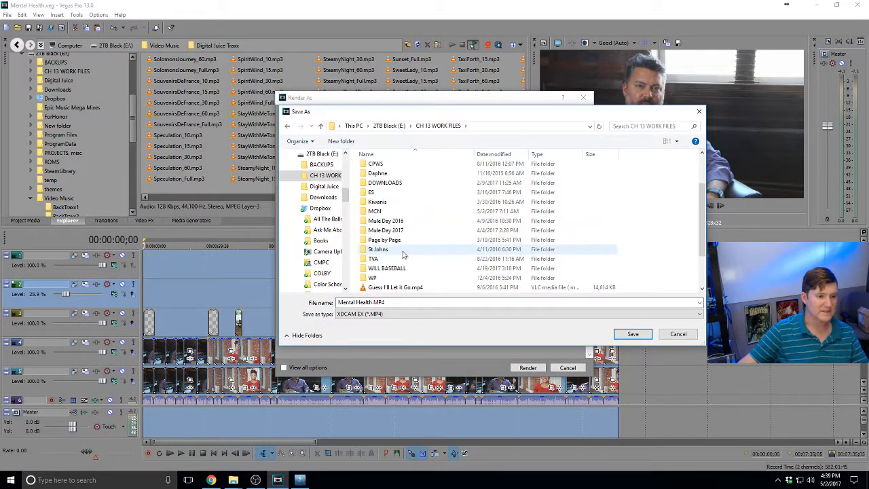
{"action": "double_click", "coordinate": [406, 211]}
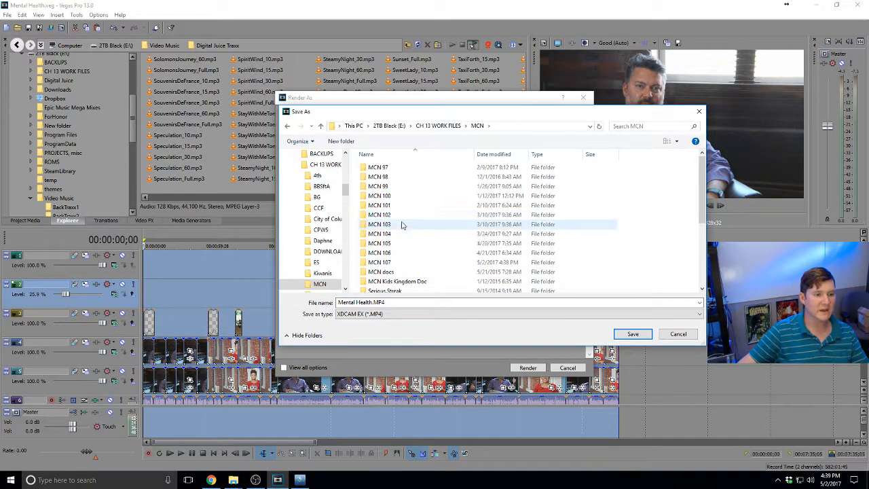
{"action": "double_click", "coordinate": [408, 258]}
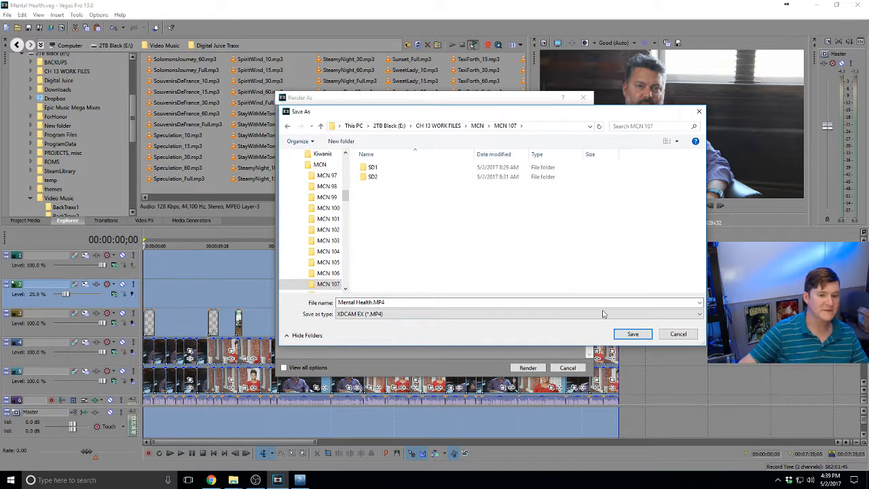
{"action": "left_click", "coordinate": [630, 335]}
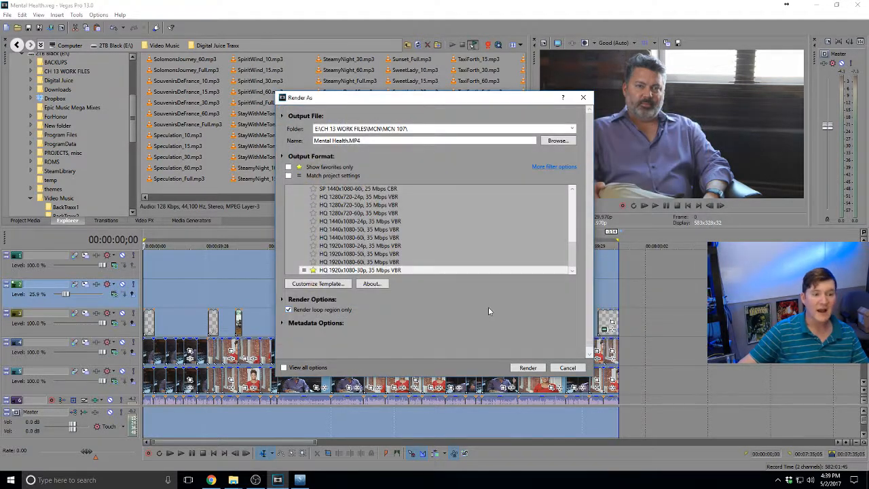
{"action": "left_click", "coordinate": [527, 368]}
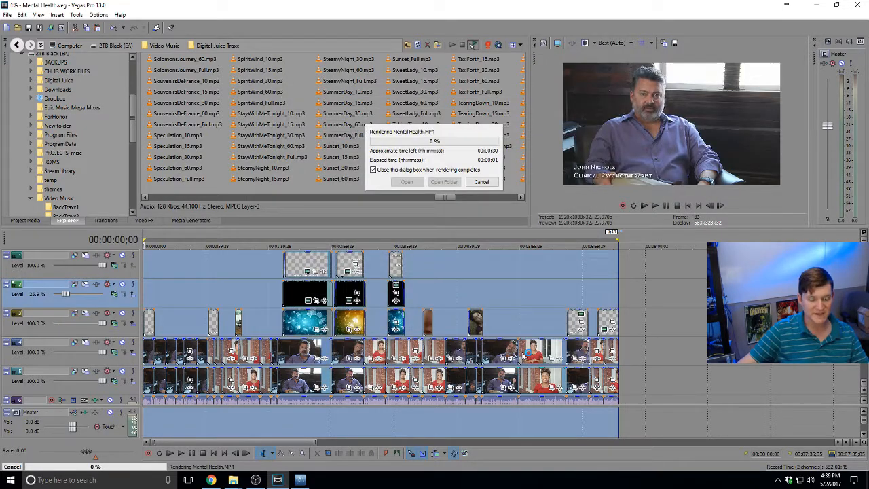